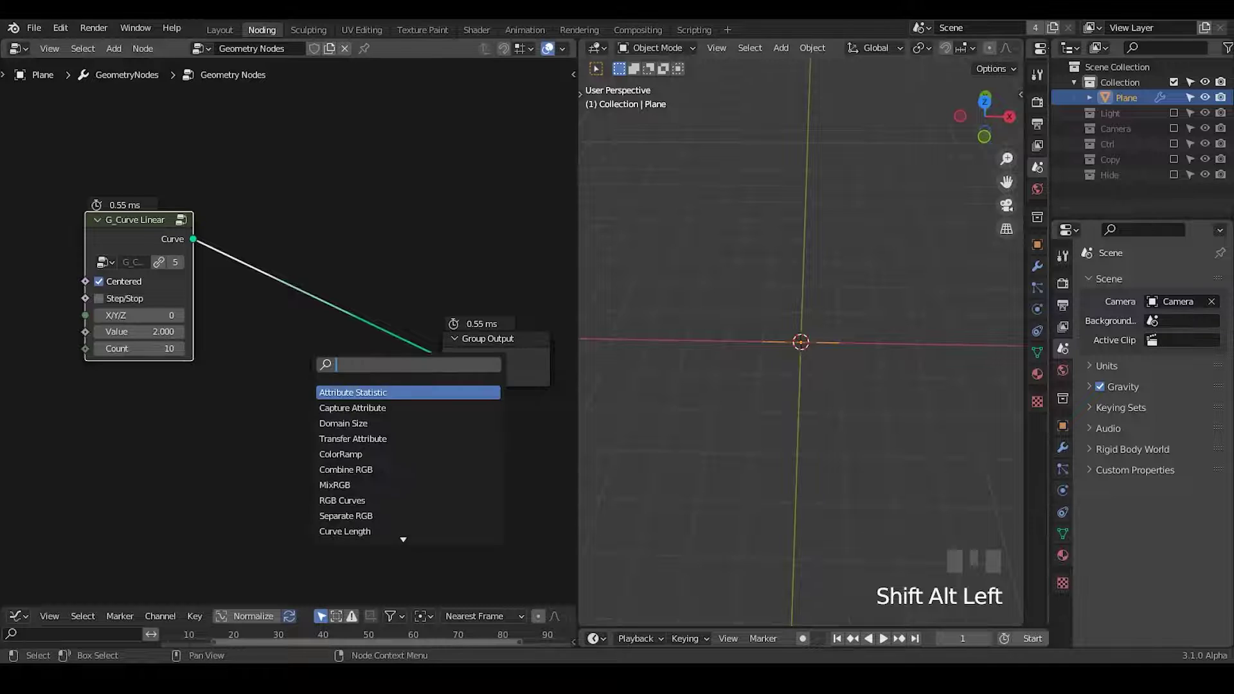
Insert a Set Position node between the G_Curve Linear node and the Group Output
text(set p)
key(Return)
click(307, 354)
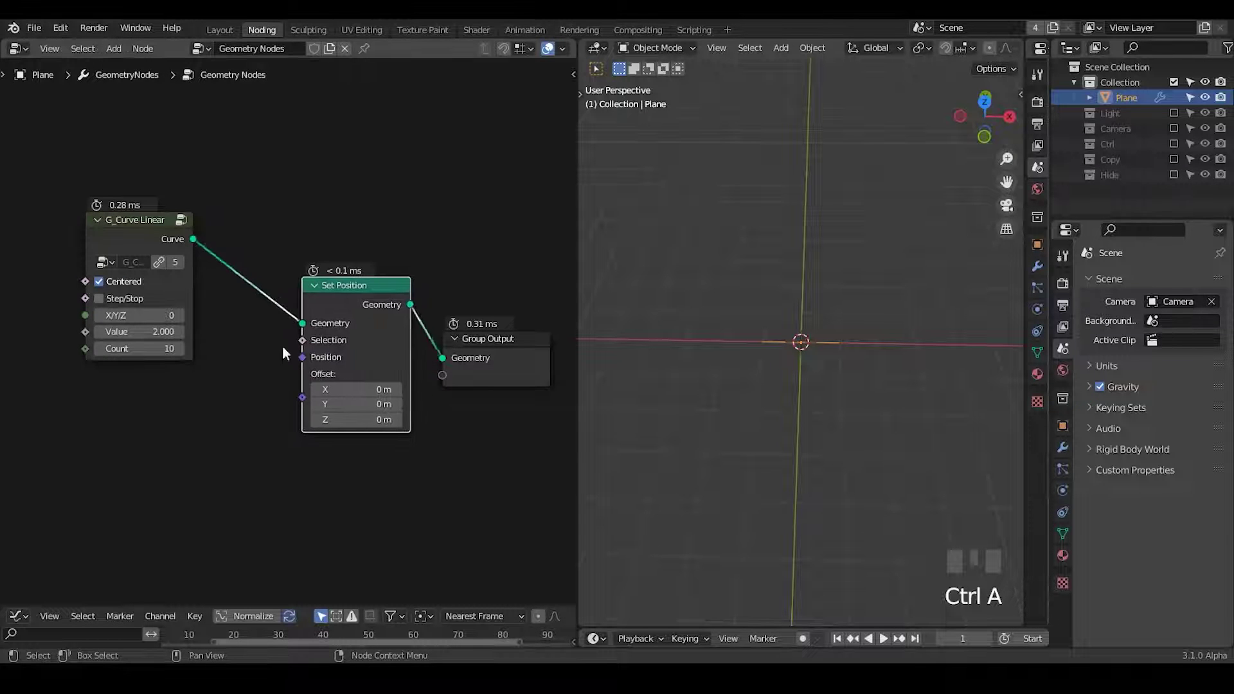
Add a G_Noise 3D node and connect its Color output to the Position input of Set Position
key(ctrl+a)
text(random)
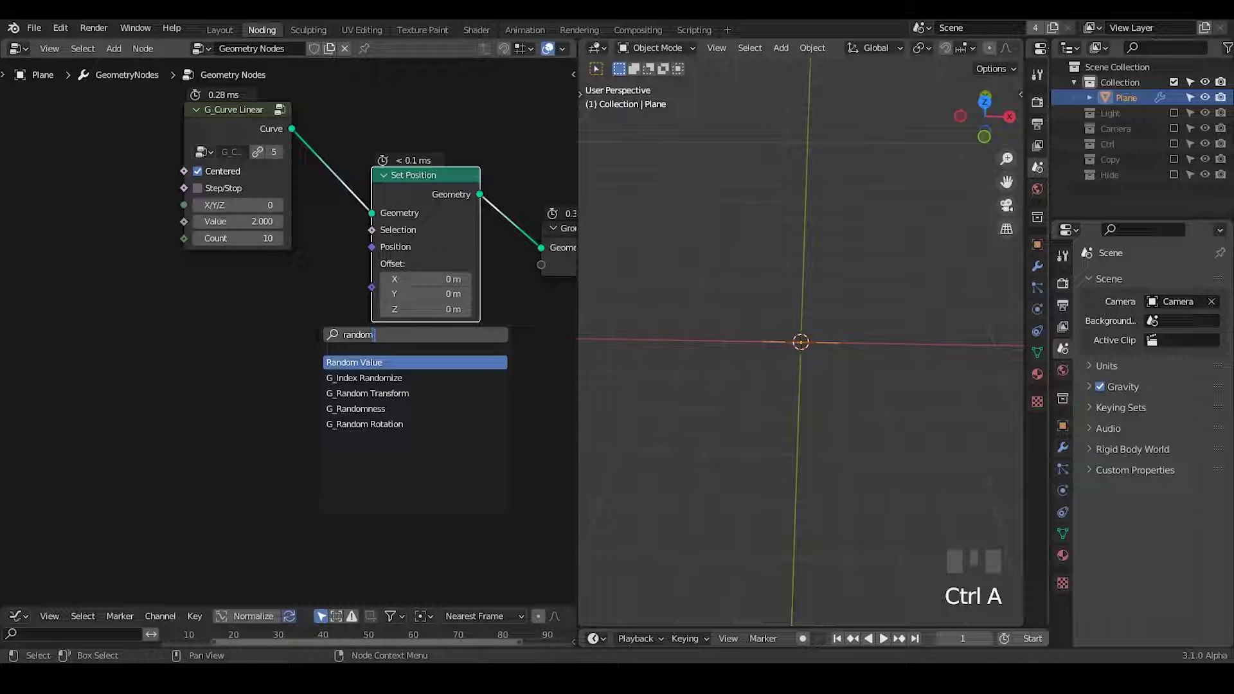
key(ctrl+BackSpace)
text(noise 3D)
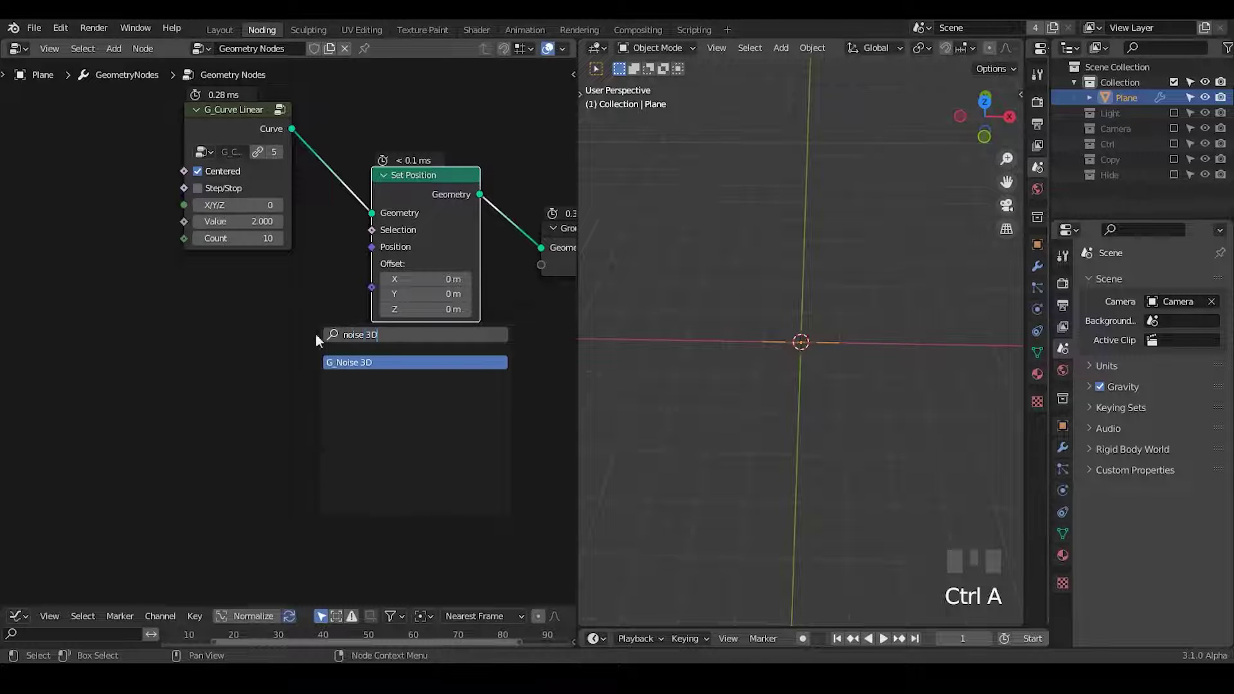
key(Return)
click(196, 282)
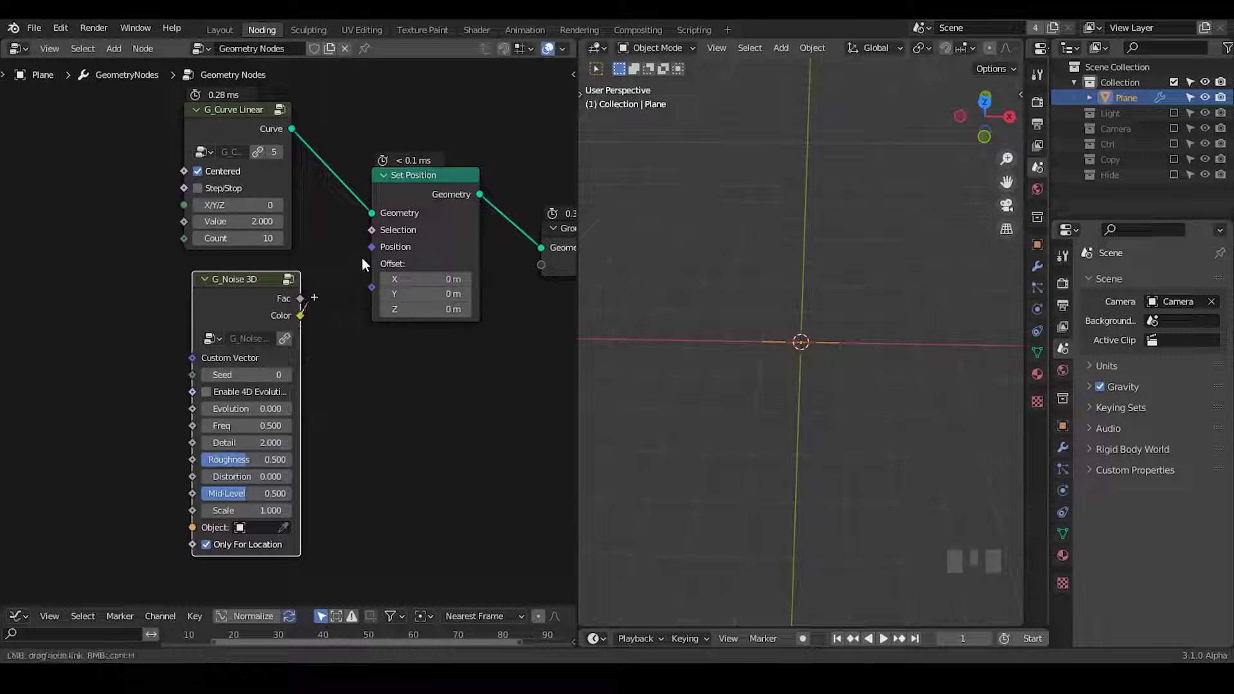
drag(361, 257, 370, 248)
Raise the G_Noise 3D node's Scale to 16.600
middle_drag(781, 384, 803, 341)
drag(256, 514, 354, 514)
mouse_move(719, 425)
middle_down()
mouse_move(720, 380)
mouse_move(709, 396)
middle_up()
Insert a Vector Math node between the noise Color and Set Position, set to Multiply with the vector 1, 1, 0
middle_drag(354, 373, 324, 348)
key(ctrl+a)
text(vector math)
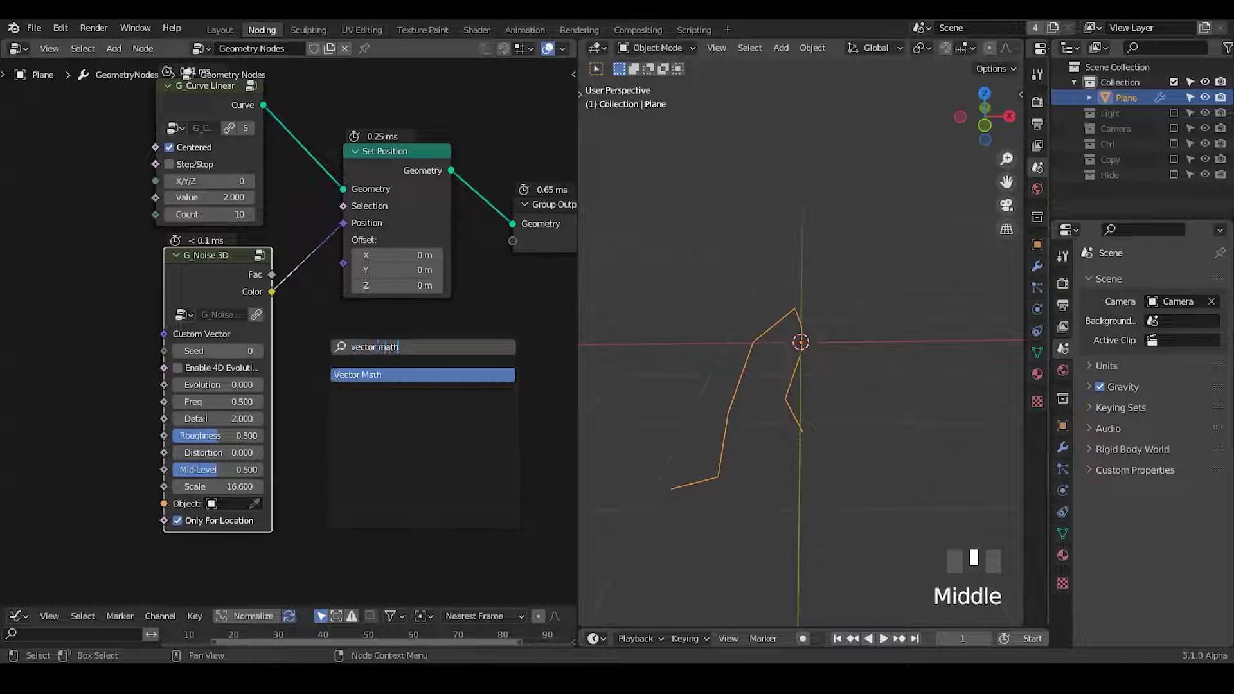
key(Return)
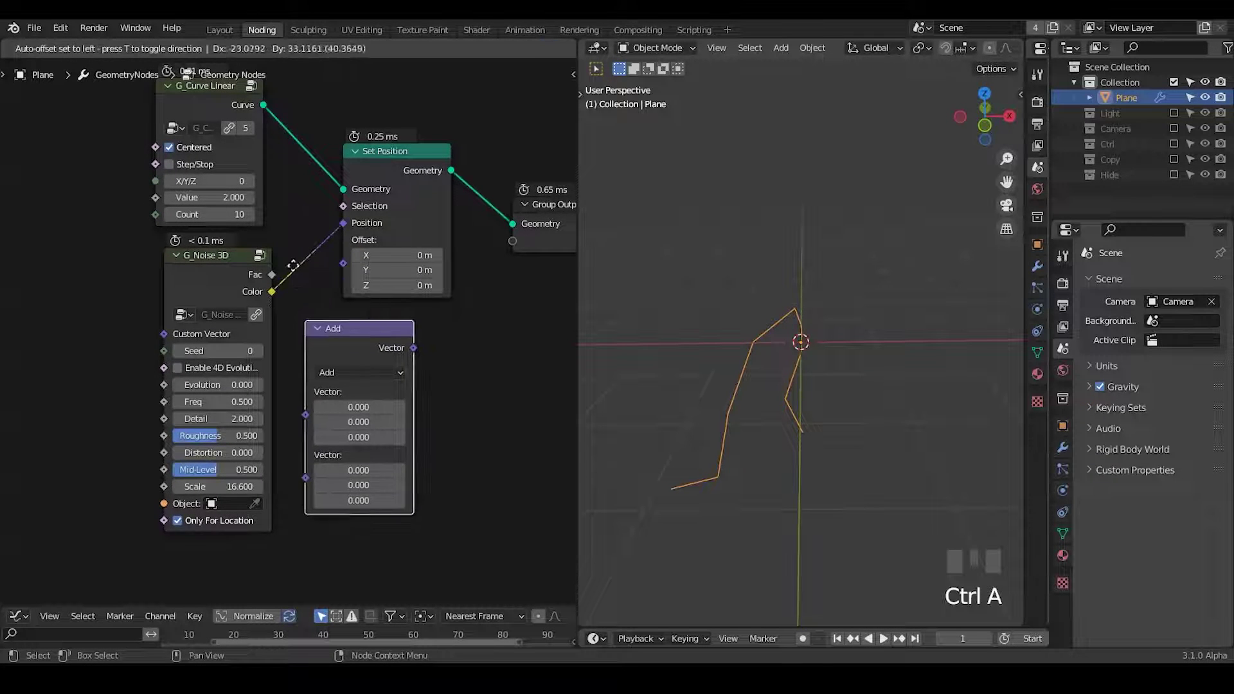
click(174, 261)
middle_drag(250, 456, 316, 392)
click(284, 247)
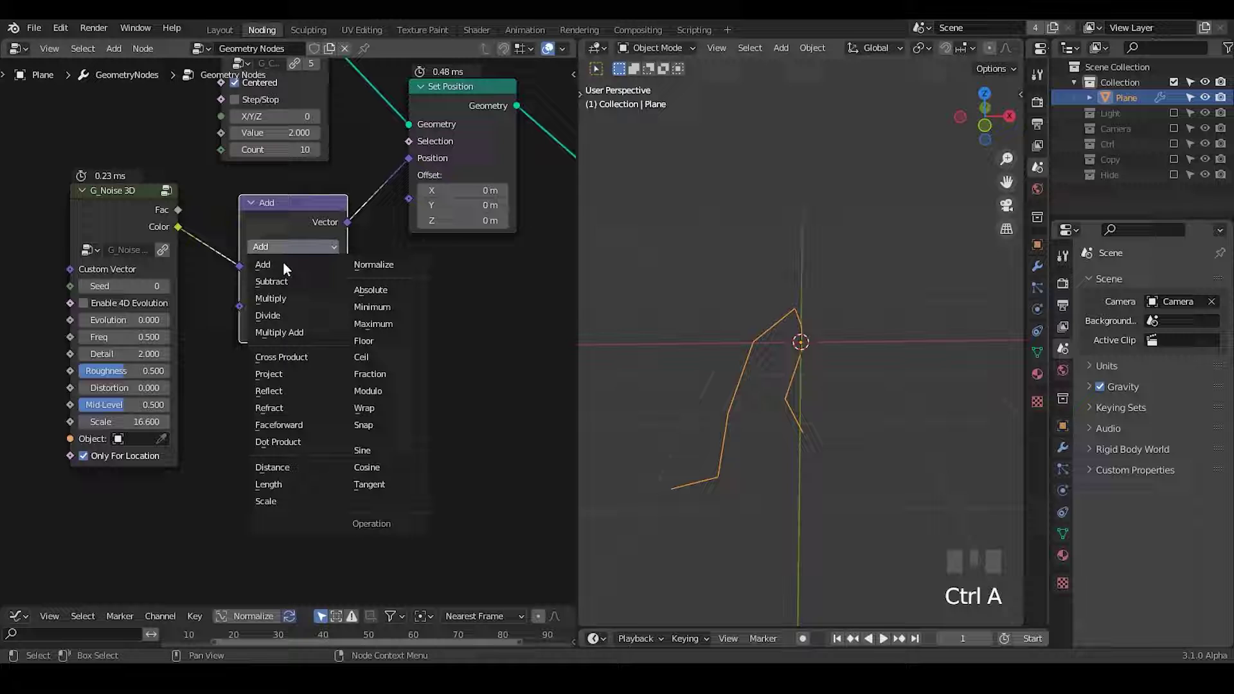
click(271, 298)
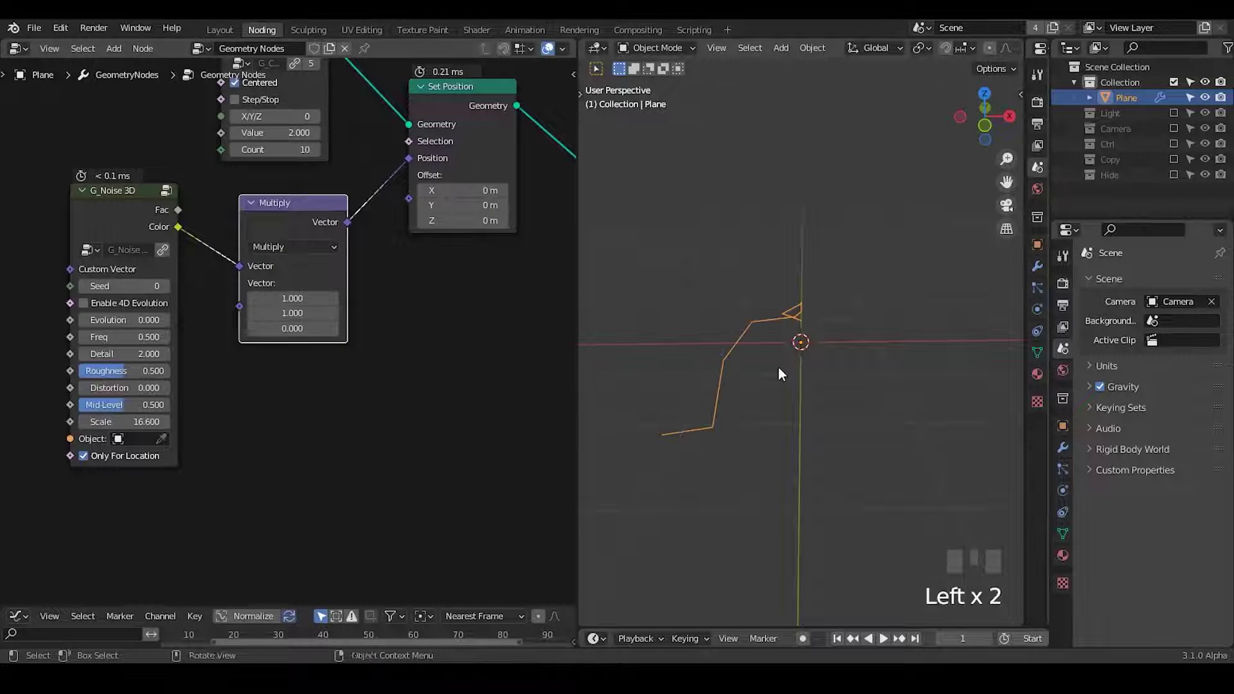
Set the G_Noise 3D node's Seed to 25 and its Freq to 0.180
middle_drag(781, 374, 788, 427)
drag(135, 283, 187, 284)
middle_drag(812, 383, 807, 407)
shift+drag(148, 336, 119, 337)
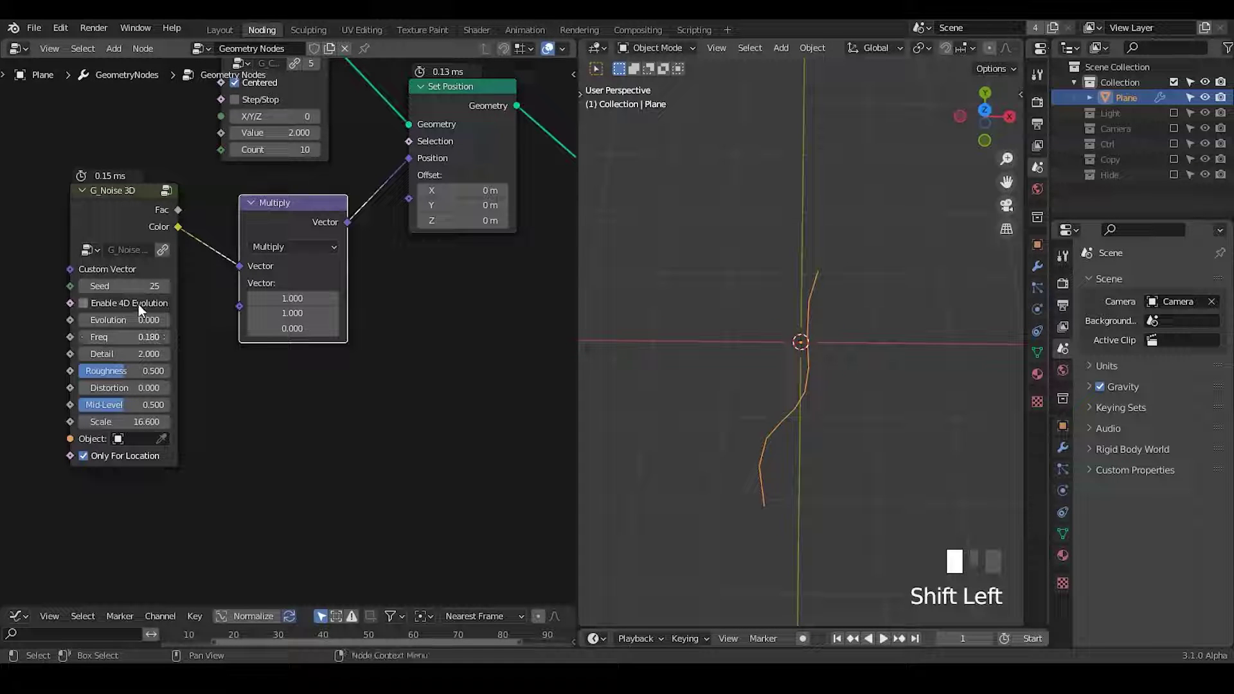
Set the G_Curve Linear node's Count to 38 and its Value to 12.490
middle_drag(240, 247, 244, 320)
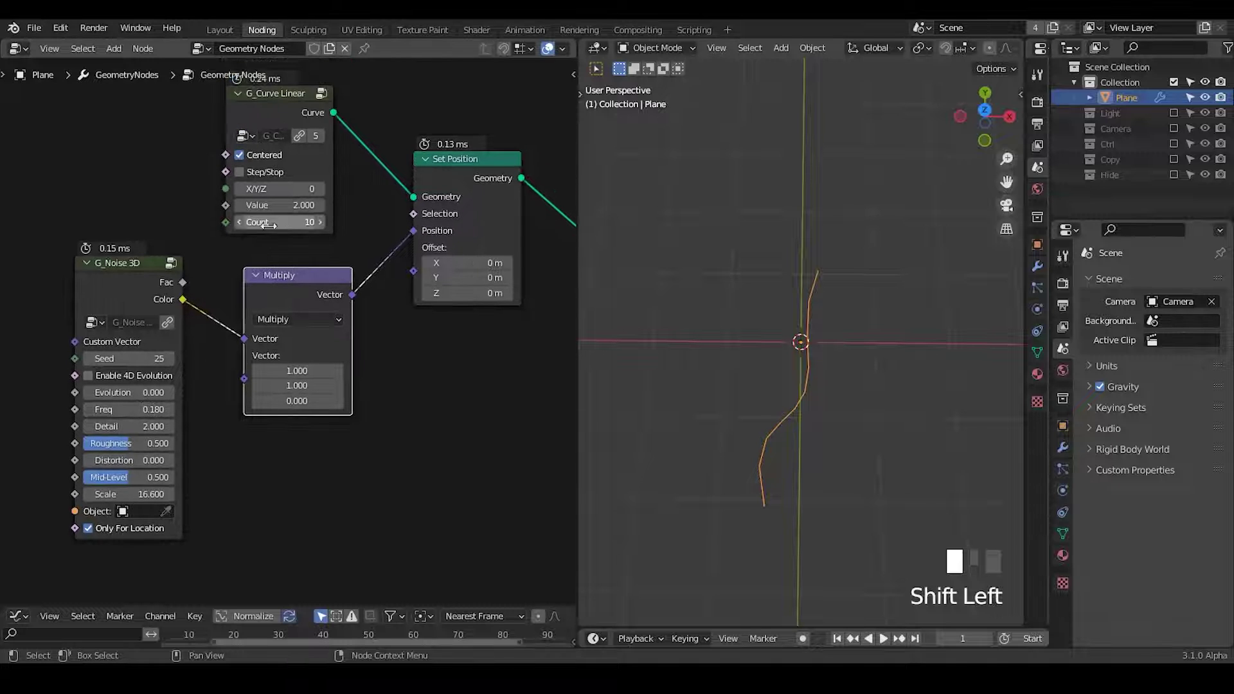
drag(268, 224, 383, 224)
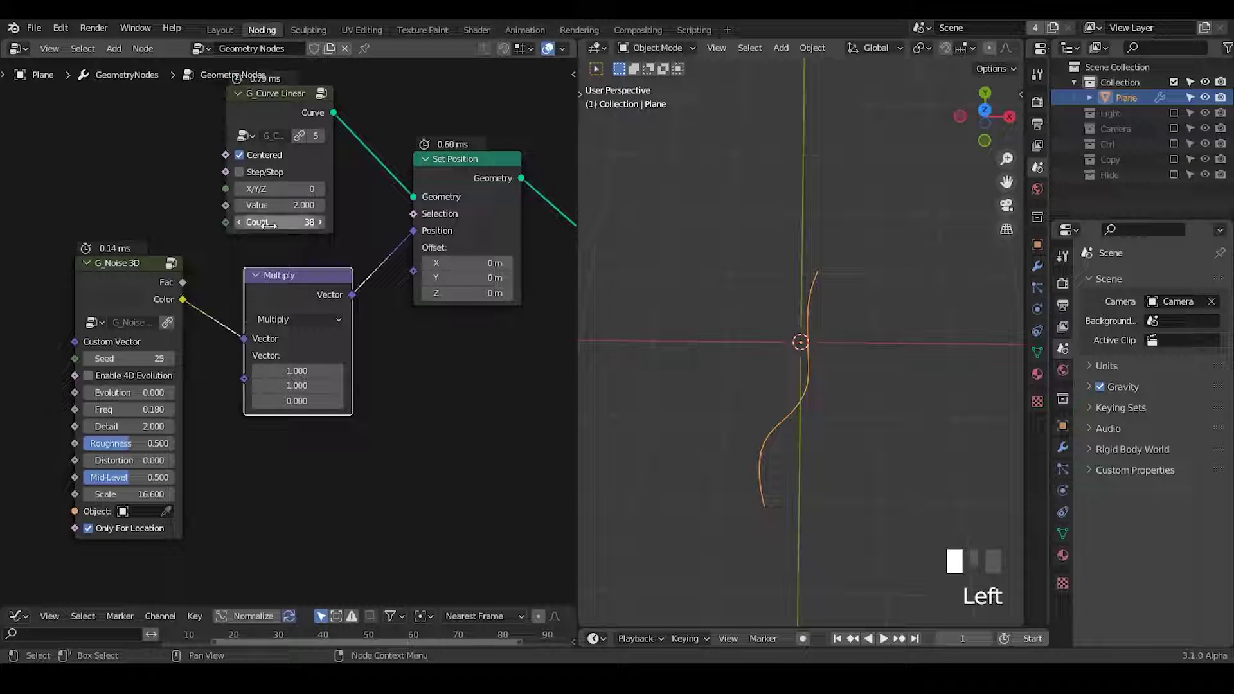
shift+drag(267, 206, 527, 206)
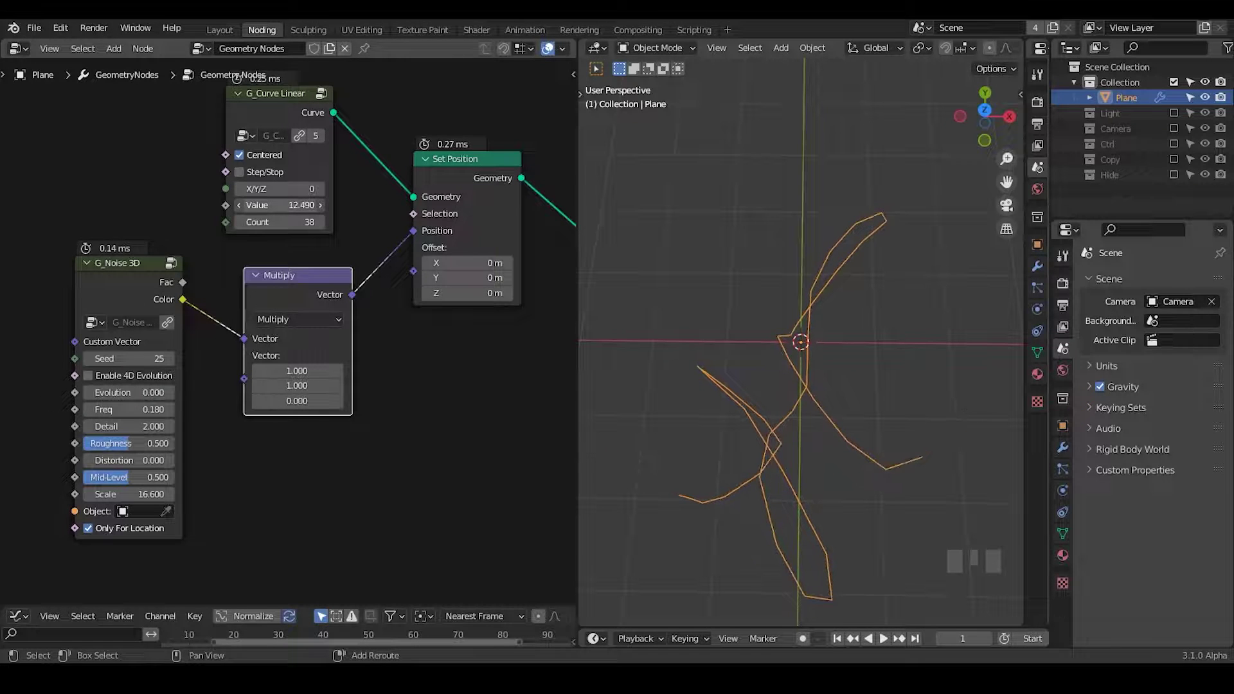
Step the G_Noise 3D node's Seed up to 31 to vary the curve's shape
ctrl+middle_drag(748, 360, 656, 376)
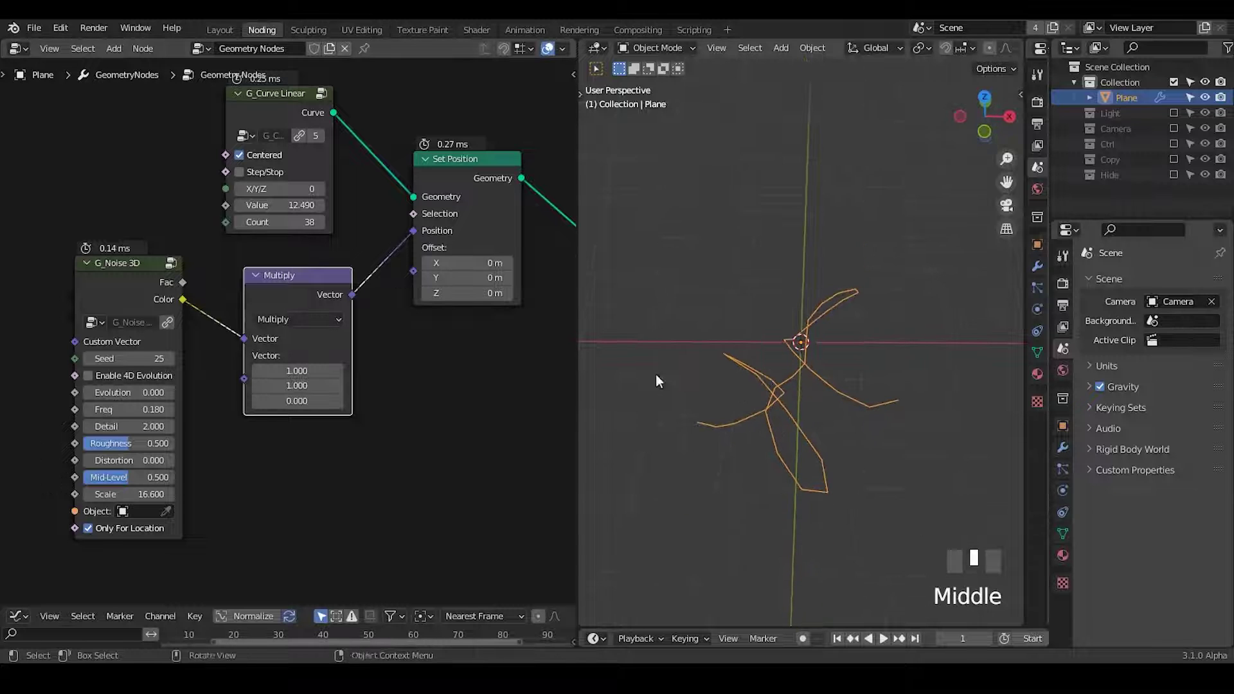
click(168, 364)
click(168, 363)
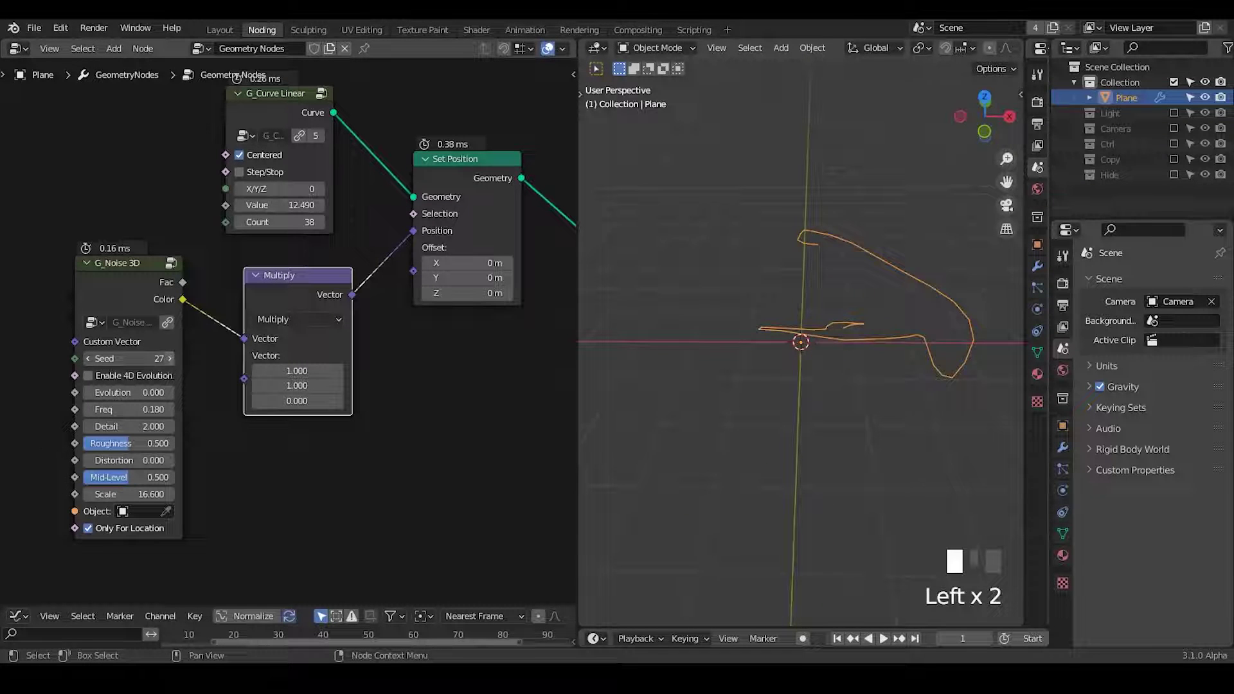
click(168, 364)
click(169, 358)
click(170, 359)
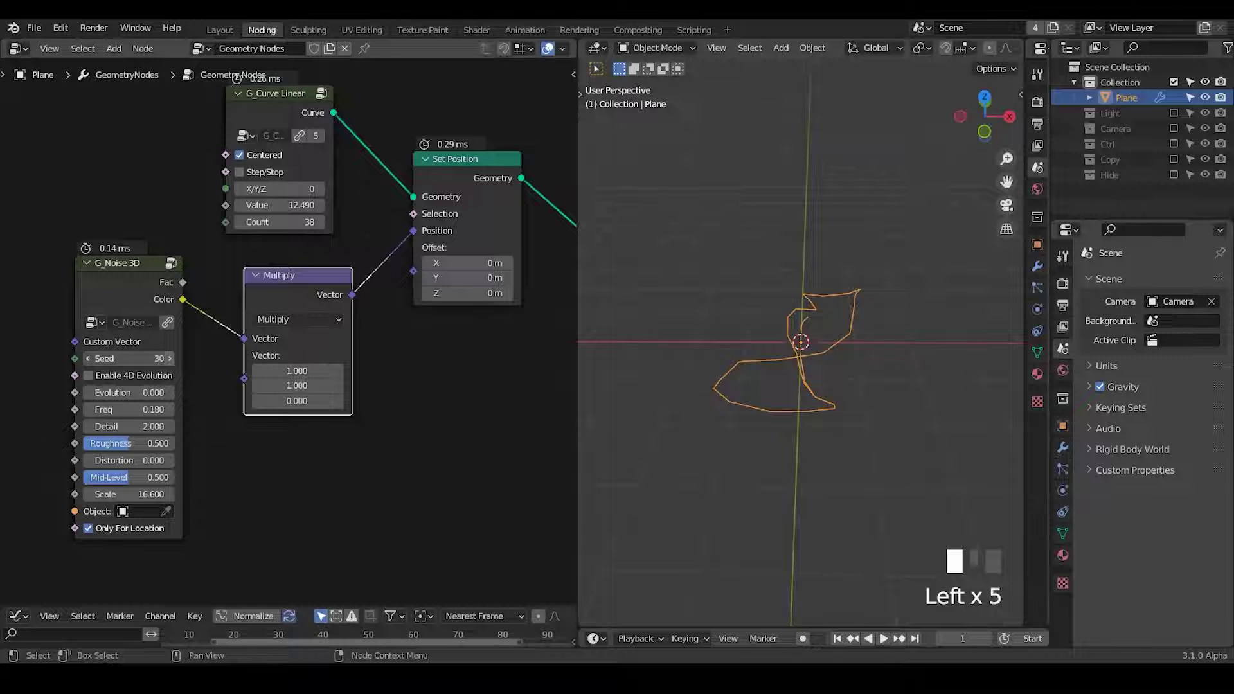
click(169, 359)
middle_drag(746, 307, 712, 360)
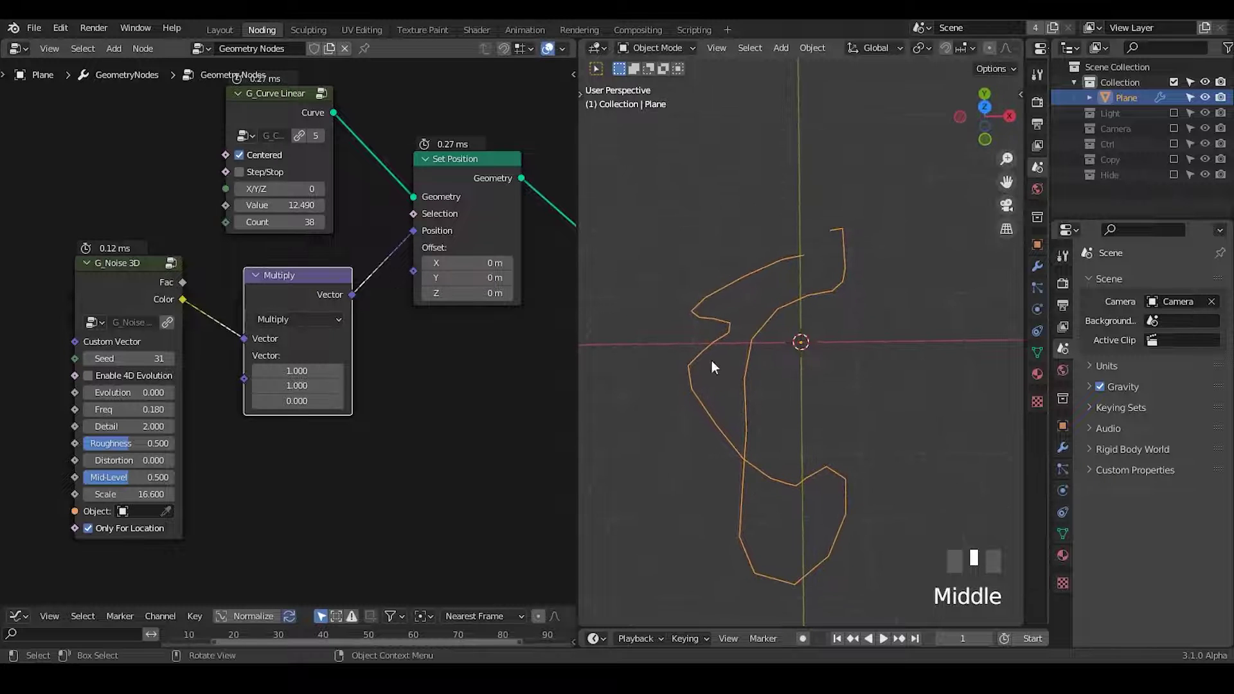
Set the G_Curve Linear Value to 10.530 and the G_Noise 3D Freq to 0.360
middle_drag(446, 302, 427, 257)
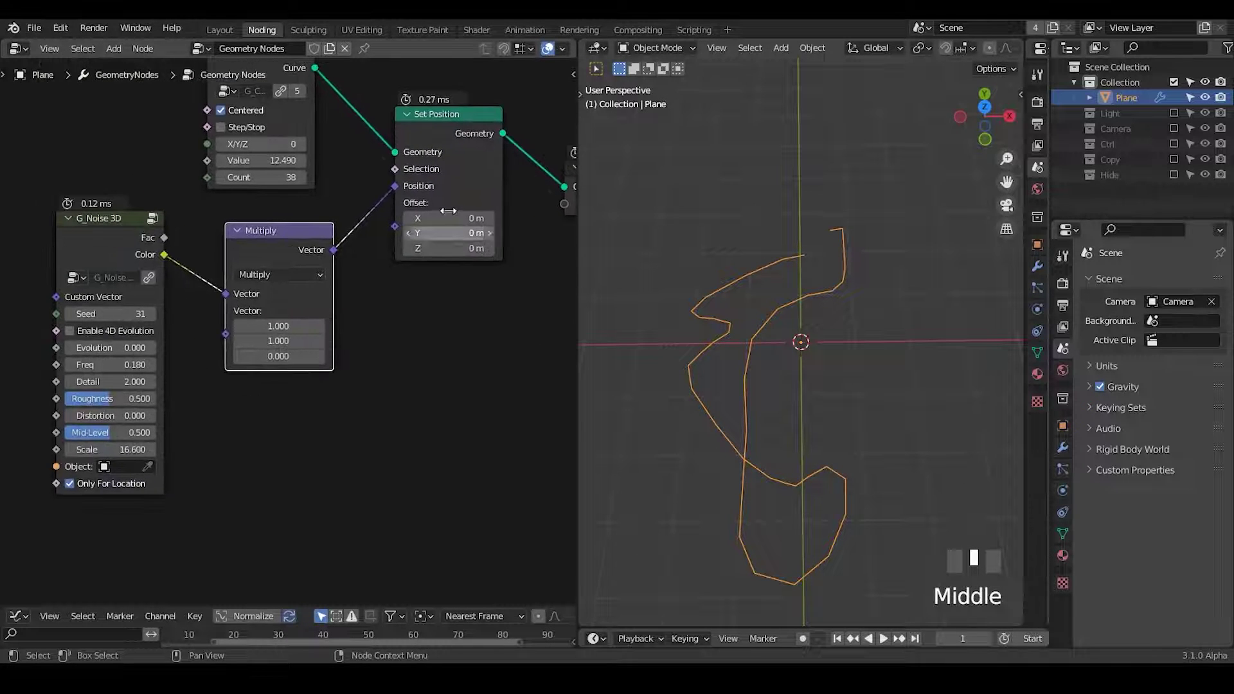
mouse_move(286, 160)
shift+mouse_down()
mouse_move(235, 160)
mouse_move(263, 161)
shift+mouse_up()
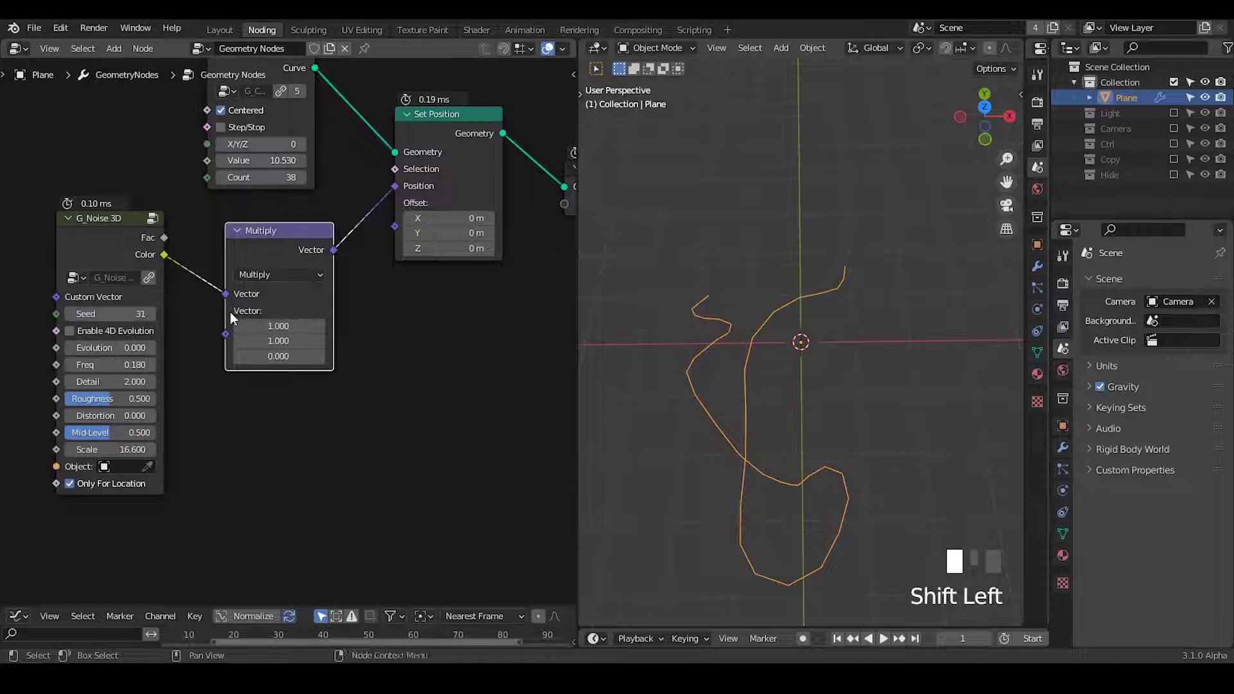
shift+drag(102, 369, 133, 369)
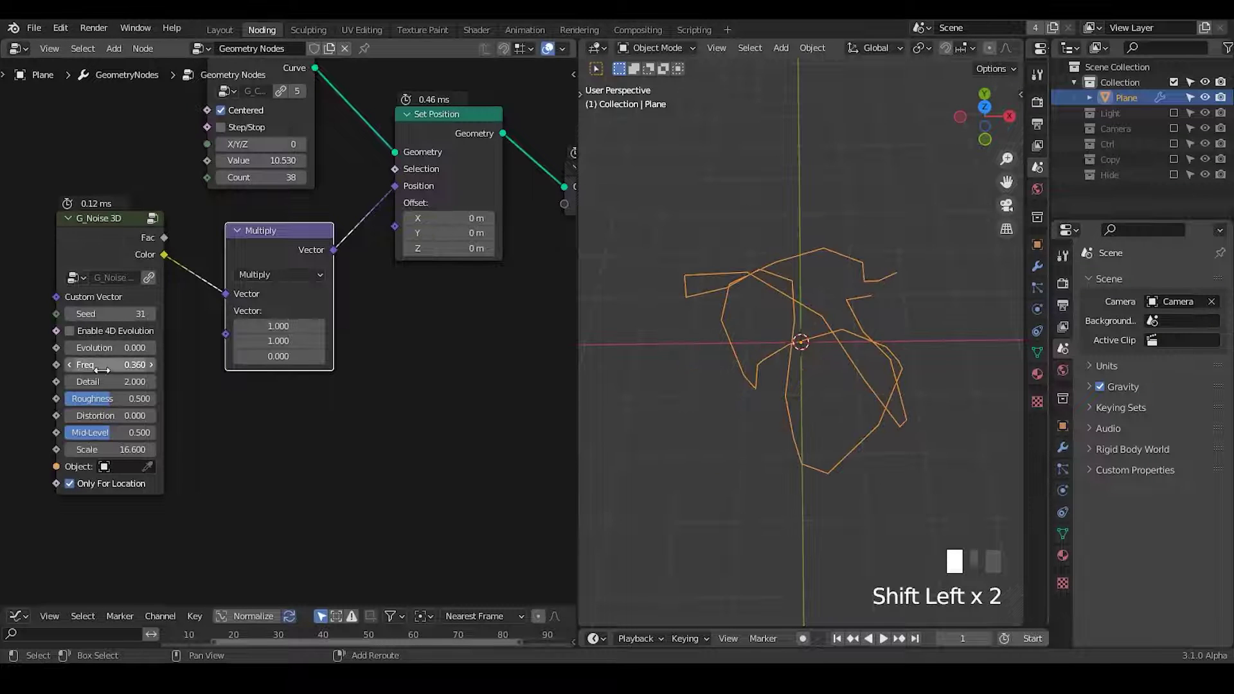
Insert a G_Smooth Curve node between Set Position and the Group Output
middle_drag(328, 368, 192, 353)
scroll(311, 325, down, 3)
key(shift+a)
click(325, 291)
text(smooth)
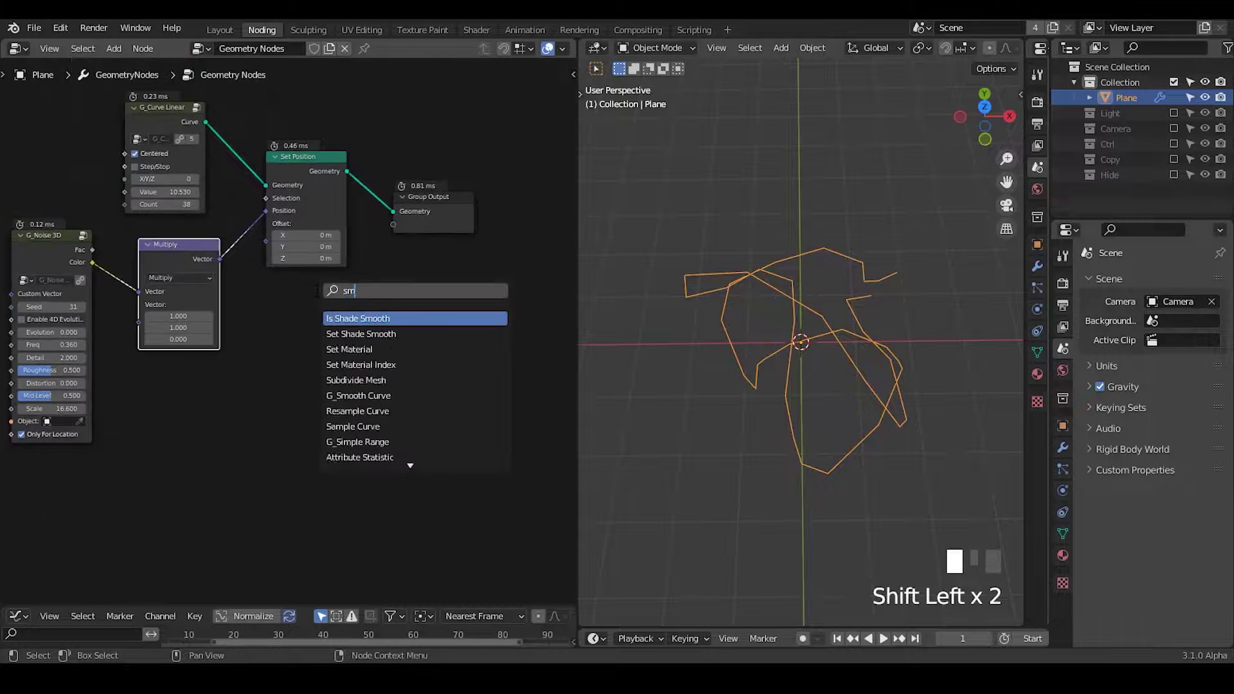
key(Down)
key(Down)
key(Return)
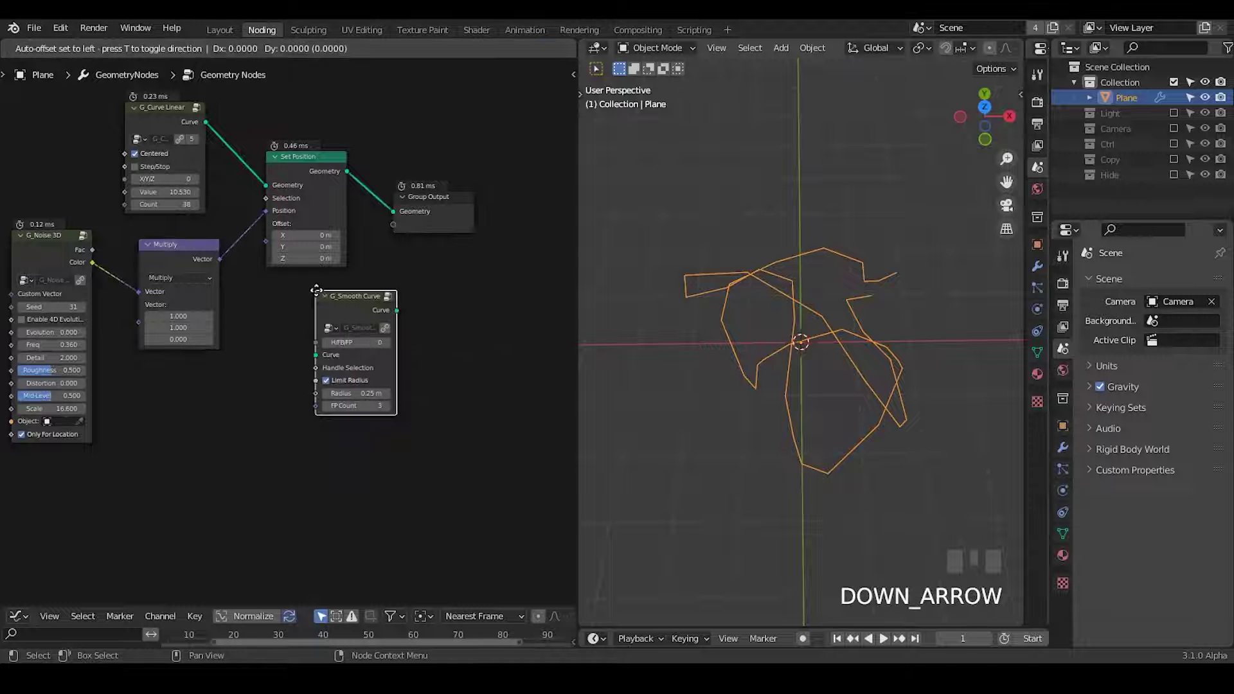
click(307, 196)
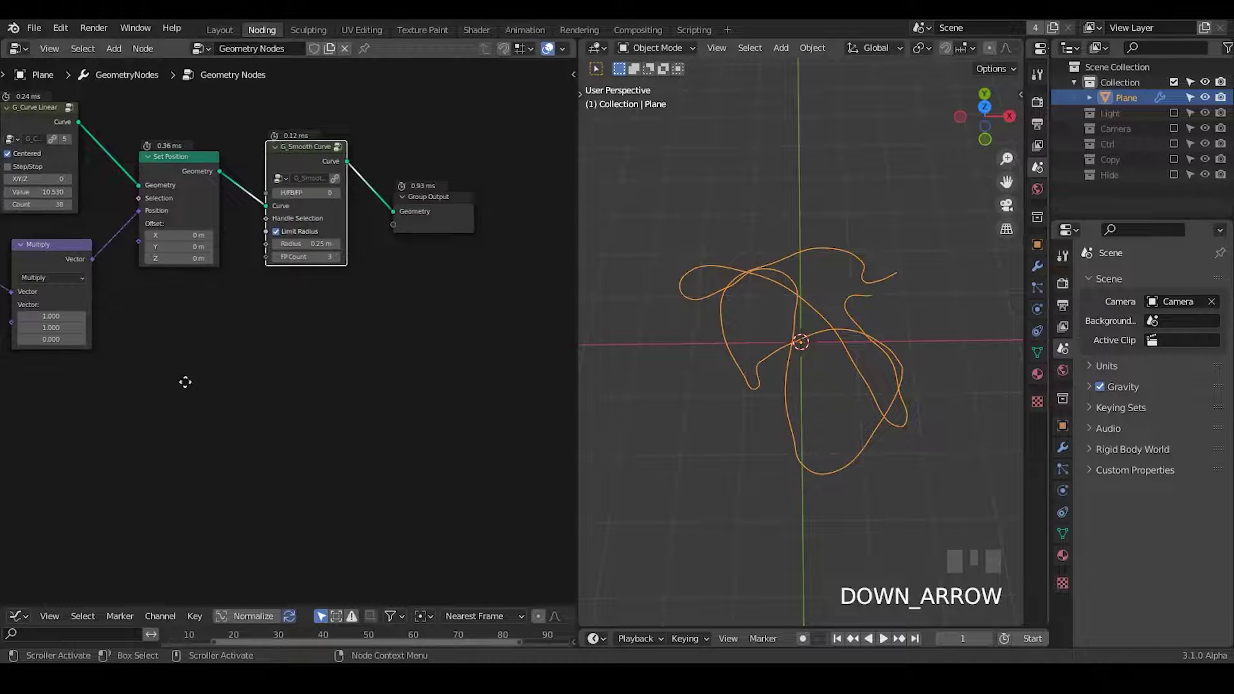
Make room before the Group Output and insert a Trim Curve node after G_Smooth Curve, with its End factor at 1
middle_drag(185, 379, 422, 337)
middle_drag(810, 391, 767, 343)
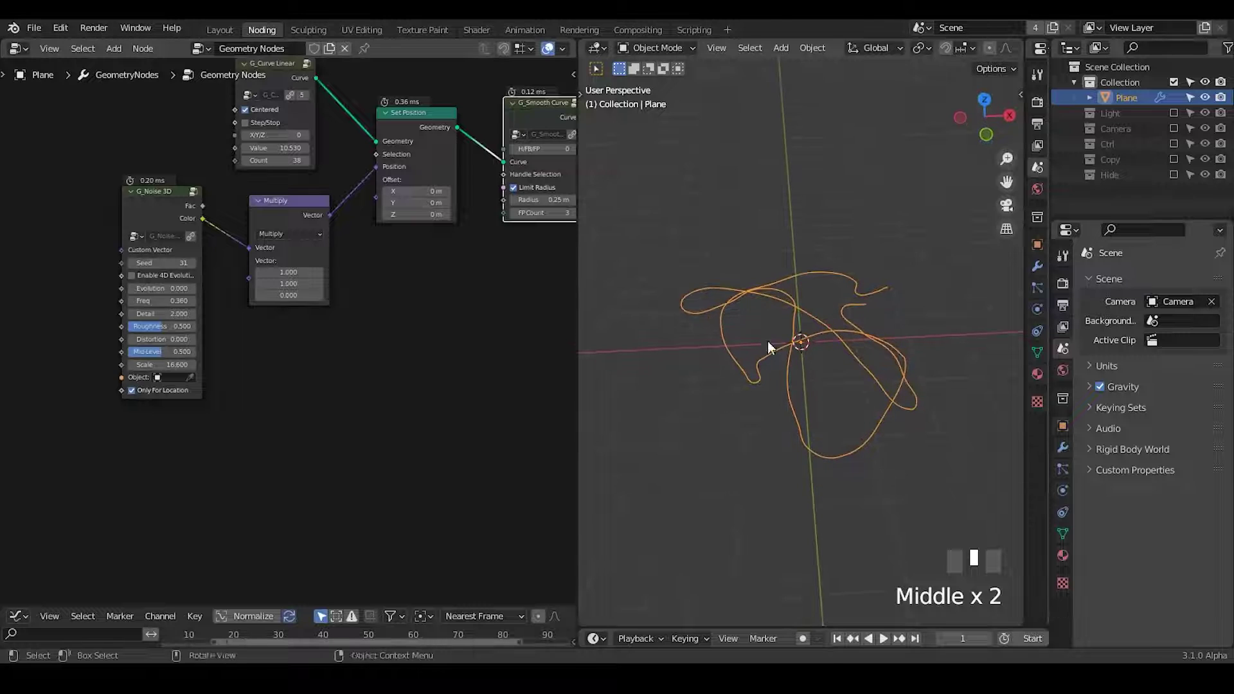
middle_drag(466, 284, 354, 400)
drag(367, 252, 500, 224)
key(shift+a)
text(strim)
key(Return)
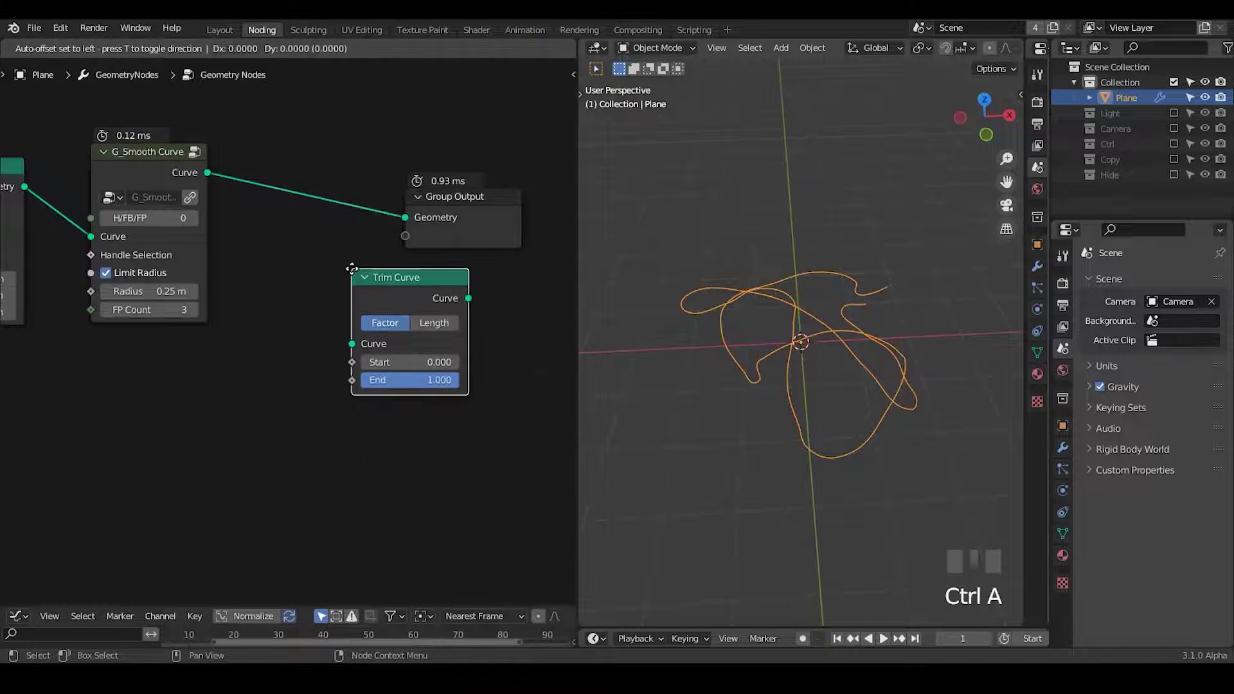
click(270, 180)
mouse_move(326, 277)
mouse_down()
mouse_move(249, 276)
mouse_move(330, 276)
mouse_up()
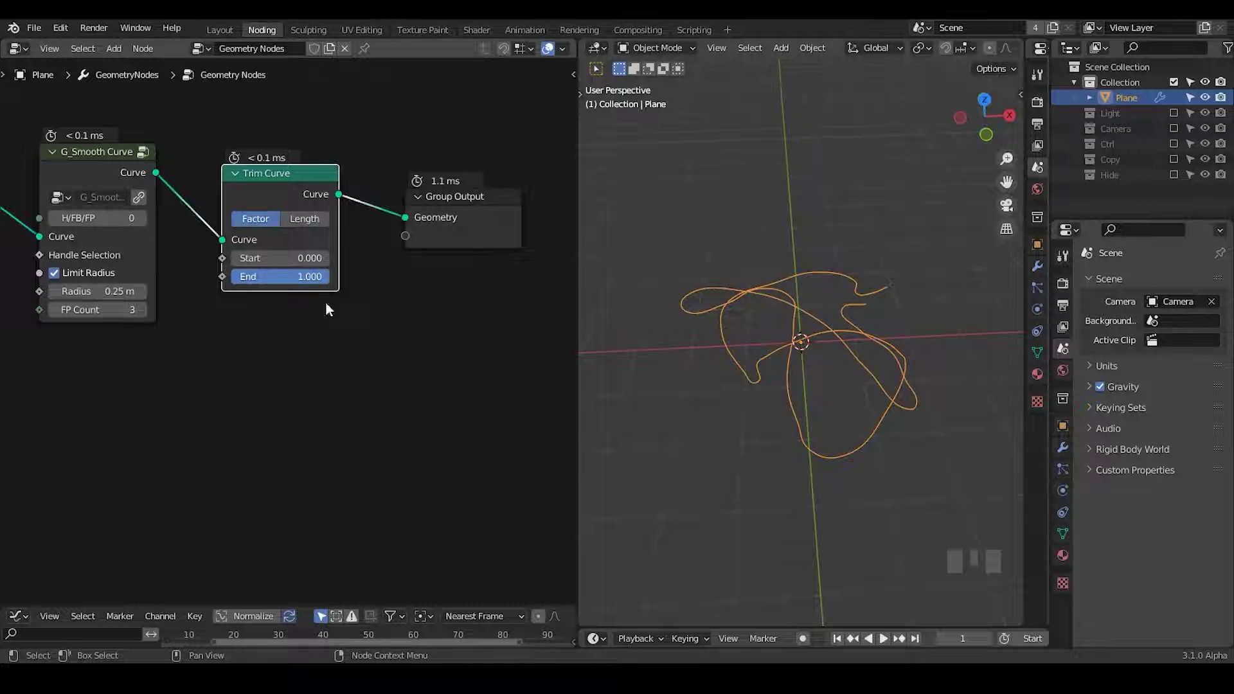
Insert a Set Spline Cyclic node between G_Smooth Curve and Trim Curve with Cyclic enabled
middle_drag(291, 361, 358, 352)
key(shift+a)
text(sset curve)
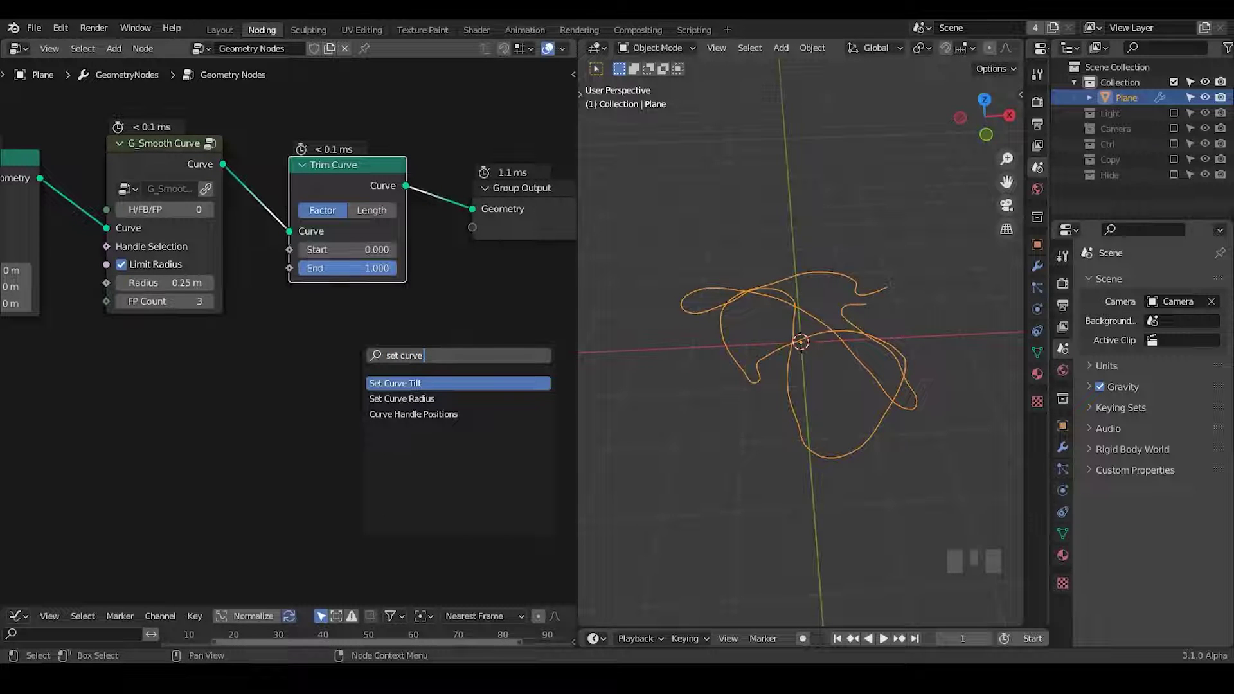
key(BackSpace)
key(BackSpace)
key(BackSpace)
key(BackSpace)
key(BackSpace)
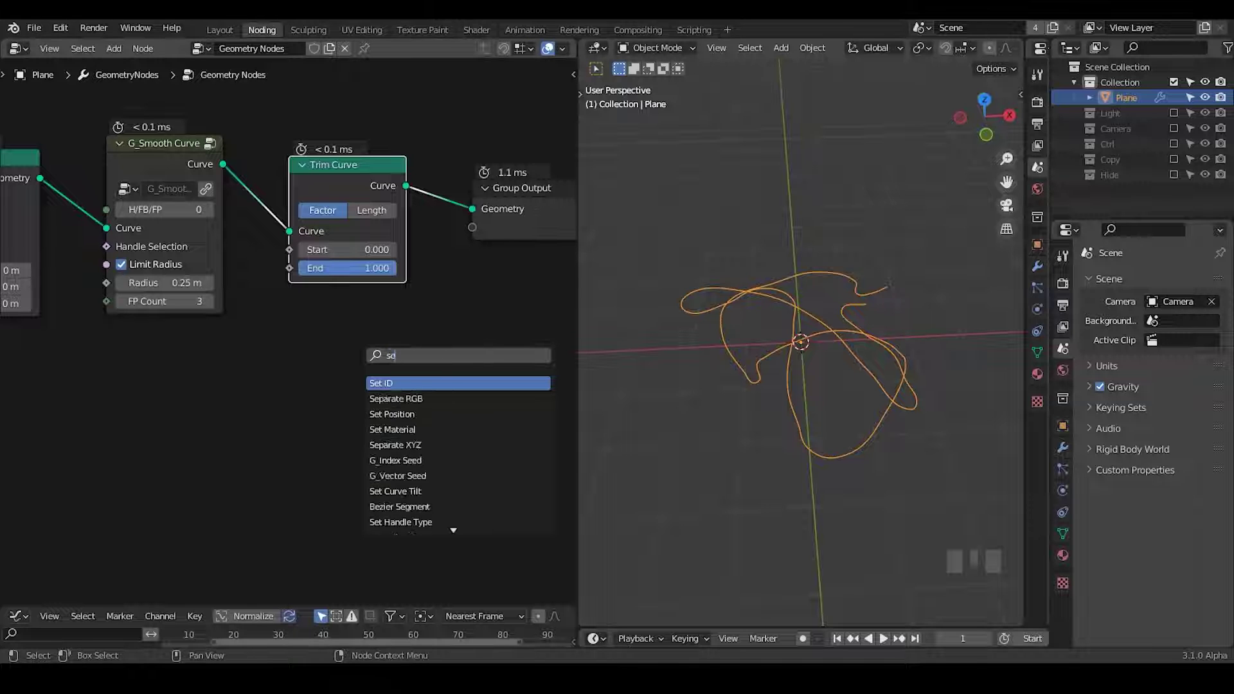
text(spline c)
key(Return)
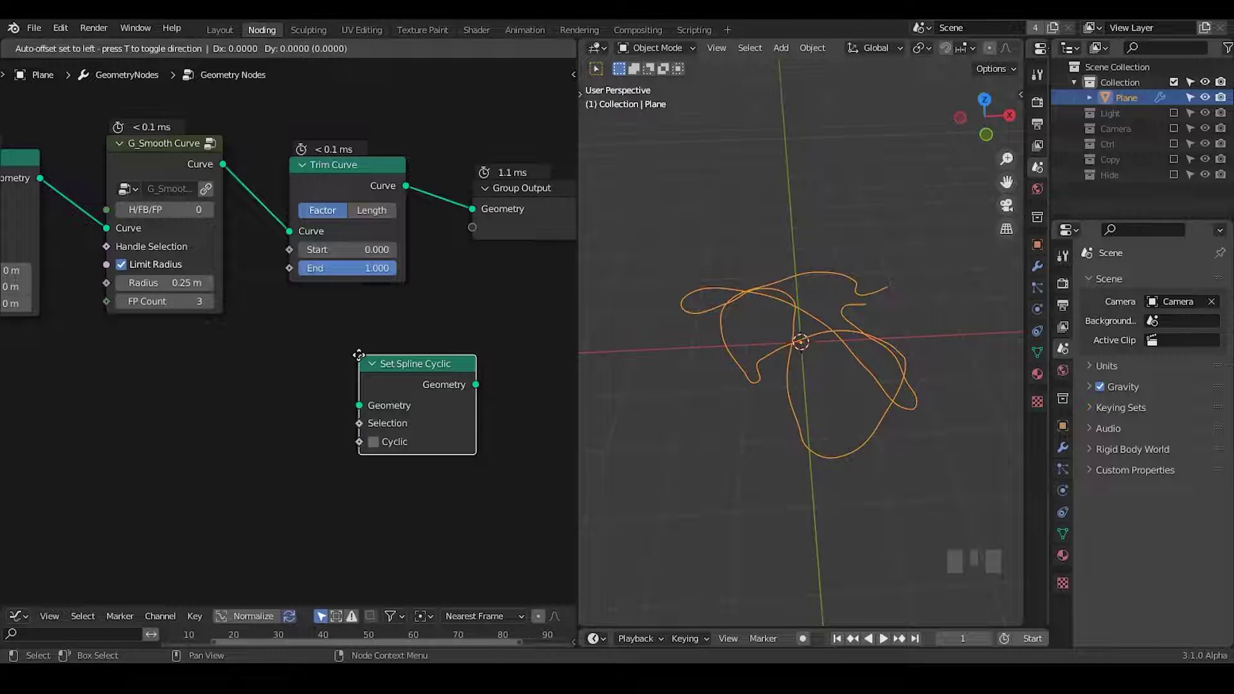
click(146, 265)
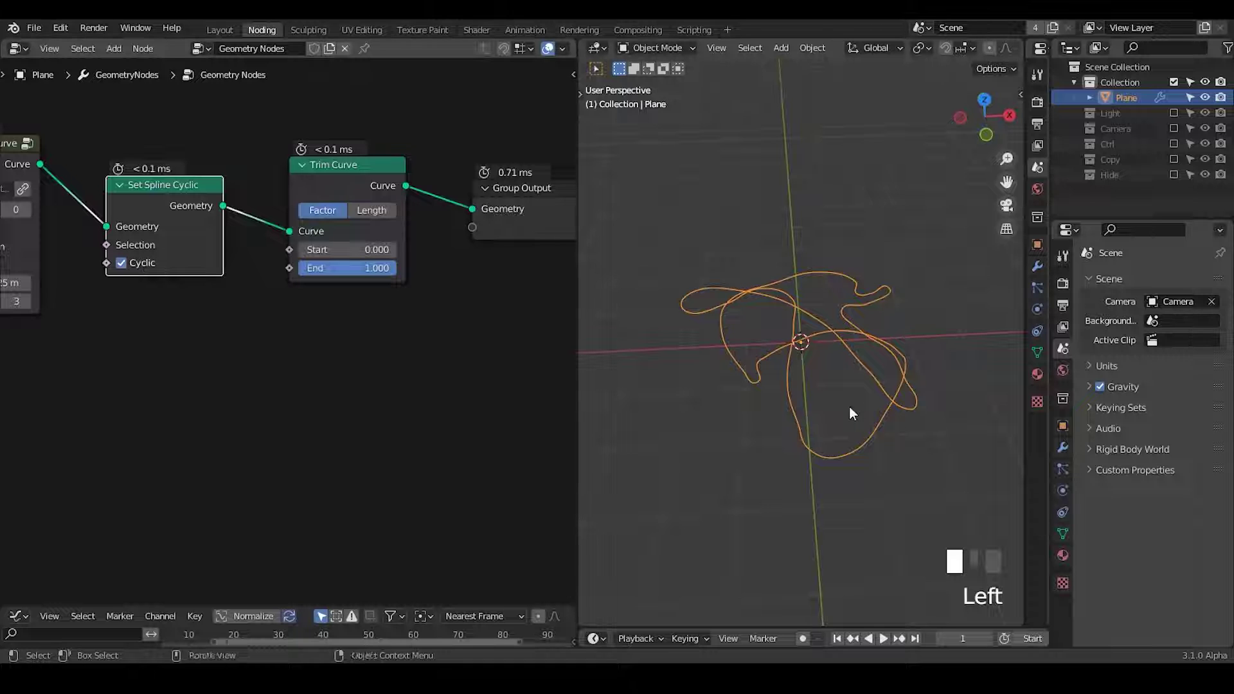
Set the Trim Curve node's End factor to 0.583
mouse_move(852, 413)
middle_down()
mouse_move(865, 435)
mouse_move(862, 419)
middle_up()
middle_drag(63, 317, 124, 307)
mouse_move(433, 257)
mouse_down()
mouse_move(373, 257)
mouse_move(415, 257)
mouse_up()
Insert a G_Reset Spline Cyclic node between Set Spline Cyclic and Trim Curve
key(shift+a)
text(reset s)
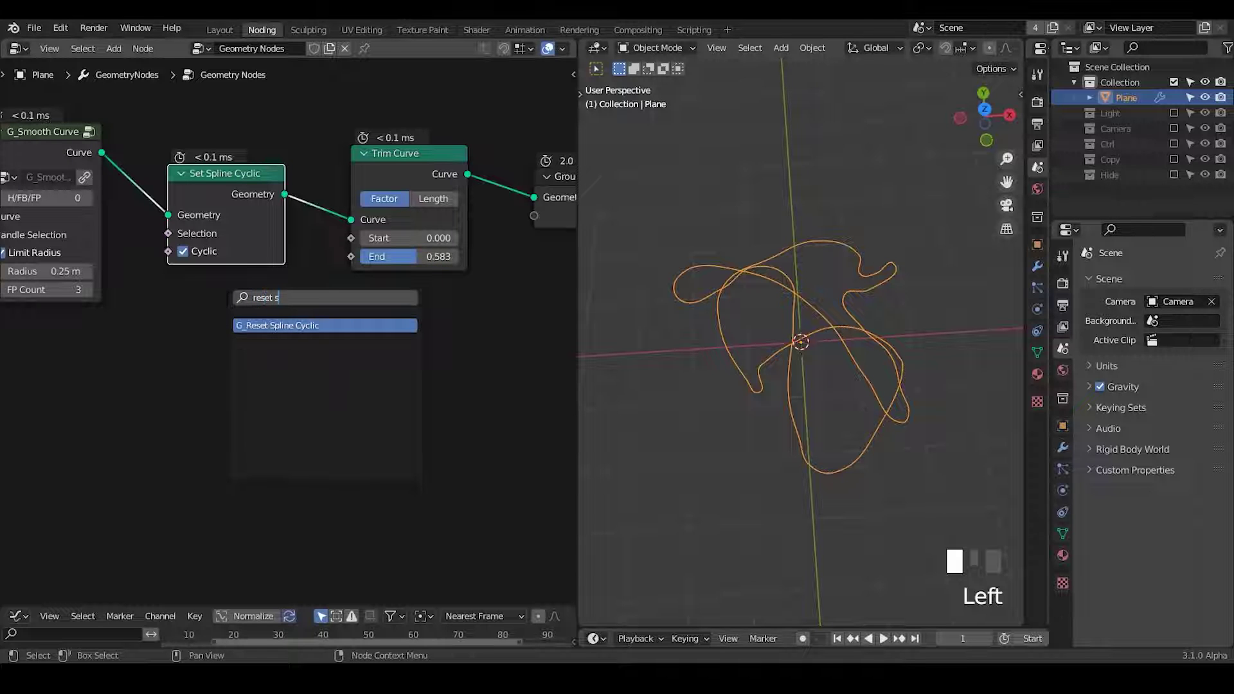
key(Return)
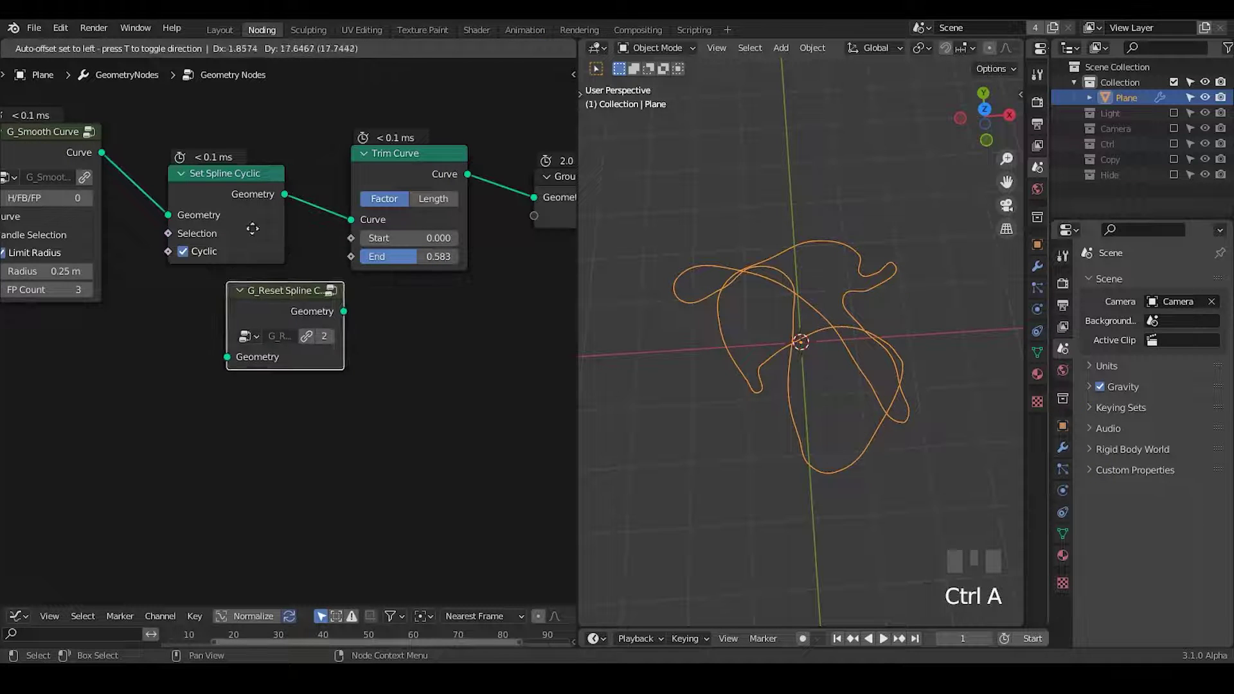
click(275, 176)
Try removing the Set Spline Cyclic node while keeping the links connected, and undo the removal
click(80, 192)
key(ctrl+x)
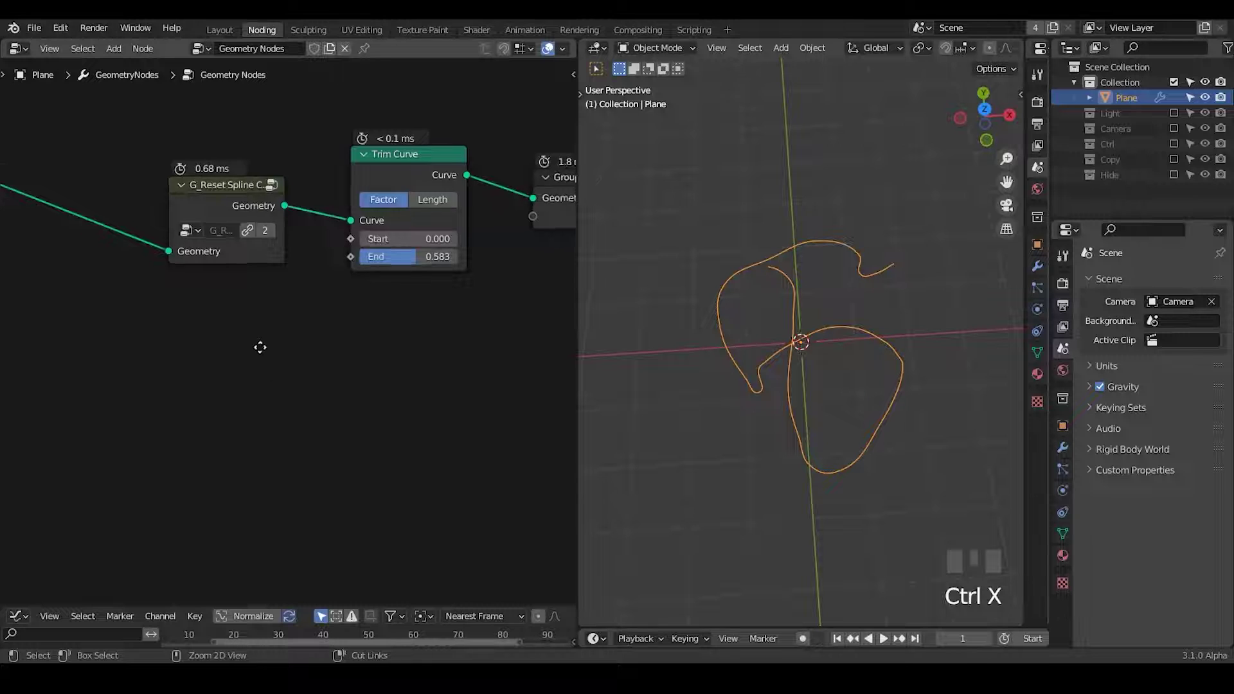
scroll(259, 347, down, 3)
middle_drag(259, 348, 366, 323)
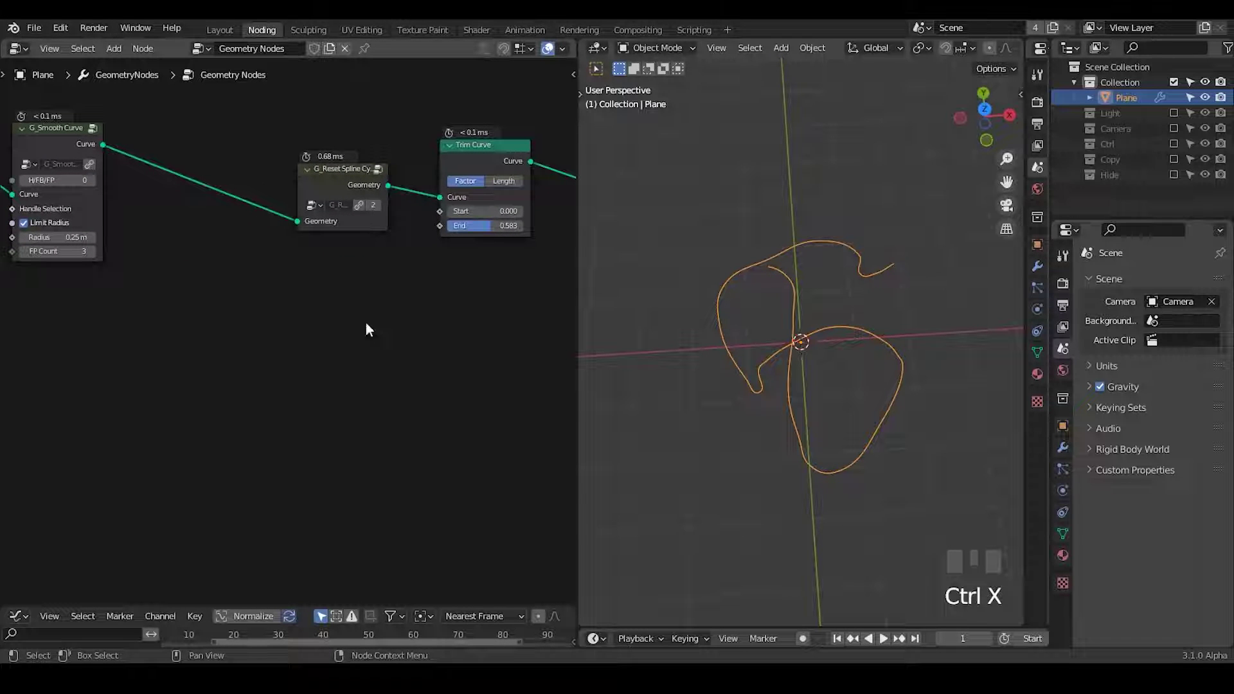
key(ctrl+z)
Mute and unmute the G_Reset Spline Cyclic node to compare its effect, and collapse the Set Spline Cyclic node
drag(191, 180, 203, 182)
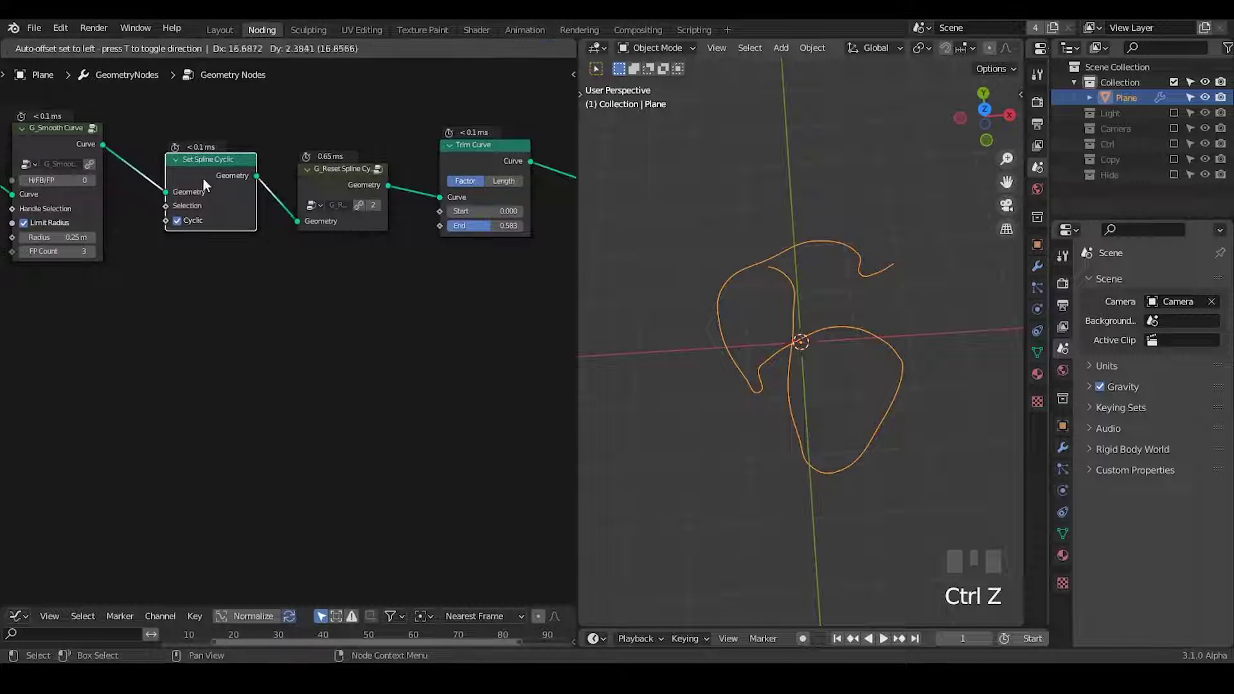
click(319, 180)
key(m)
key(m)
click(178, 161)
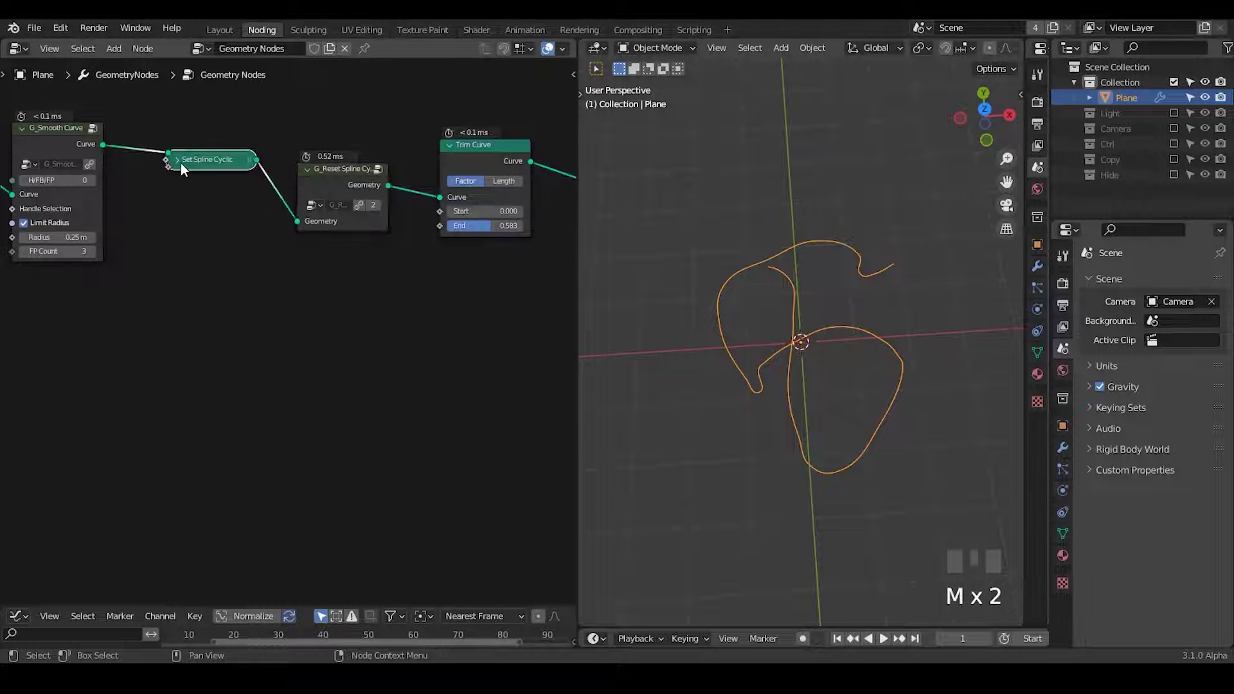
Expand the Set Spline Cyclic node and repeatedly mute and unmute it to compare its effect on the trimmed path
key(m)
click(179, 160)
key(m)
key(m)
key(m)
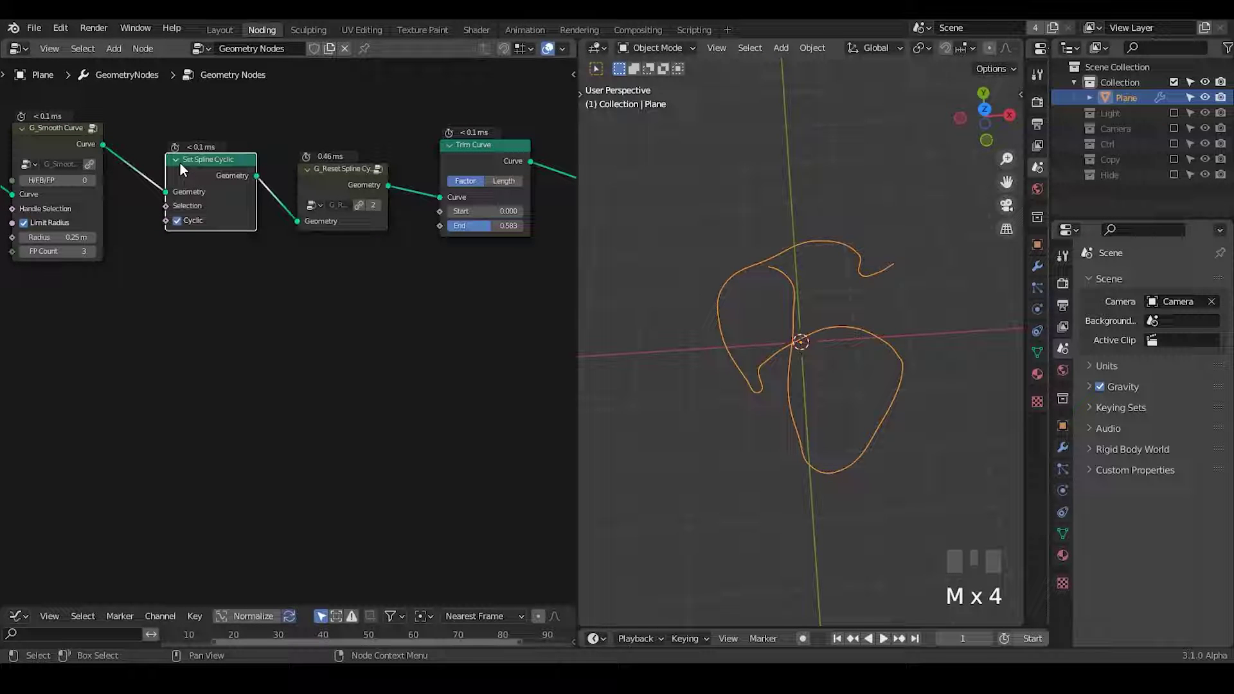
key(m)
key(m)
key(m)
key(m)
key(m)
key(m)
key(m)
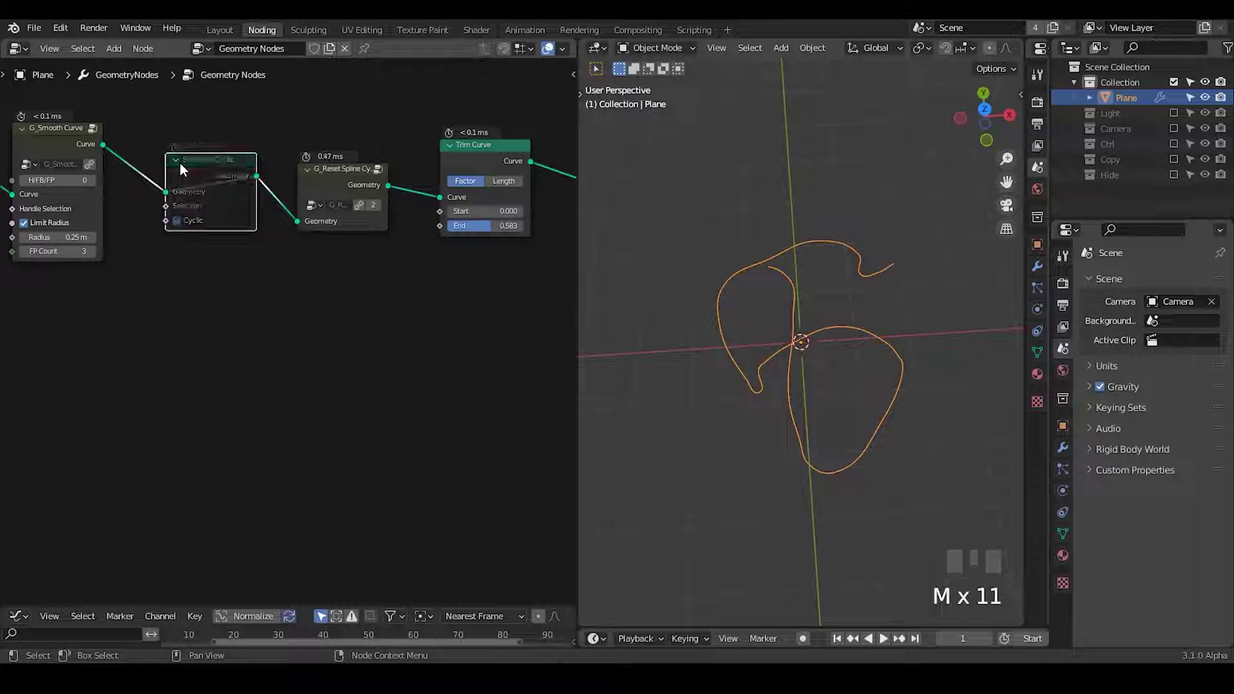
key(m)
key(m)
Mute and unmute the G_Reset Spline Cyclic node to compare the trimmed curve with and without it
click(328, 183)
key(m)
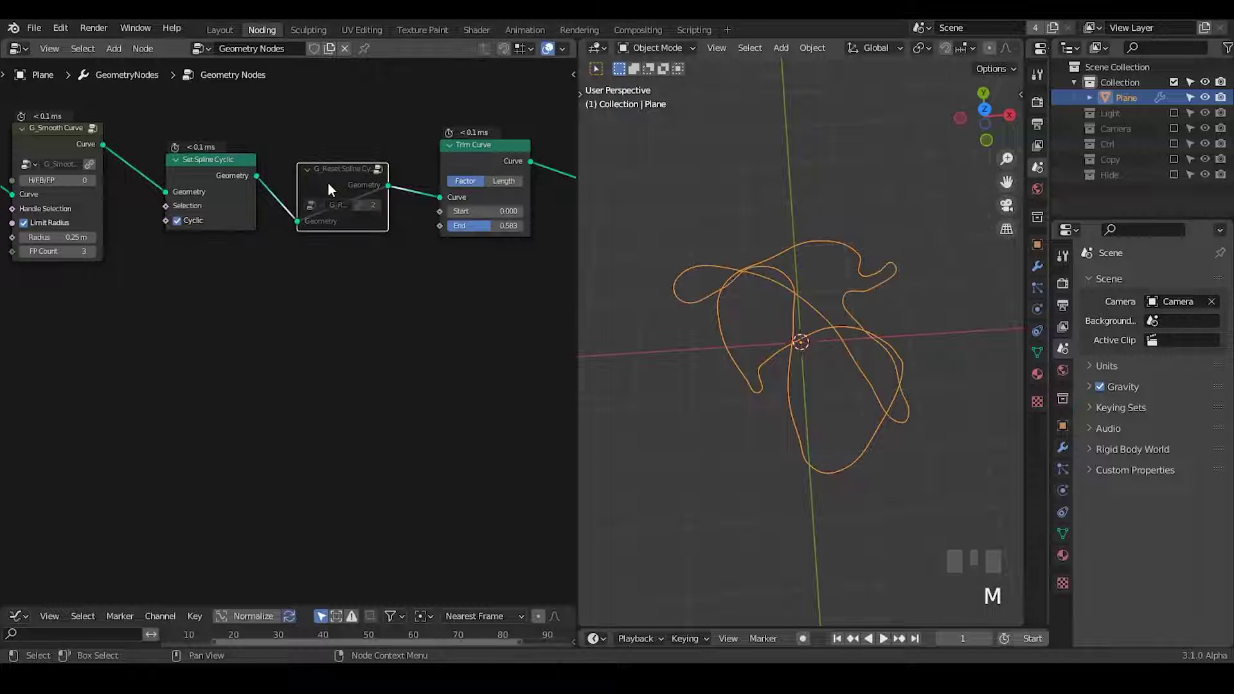
key(m)
key(m)
key(m)
Set the Trim Curve node's End factor to 1.000
drag(483, 225, 519, 225)
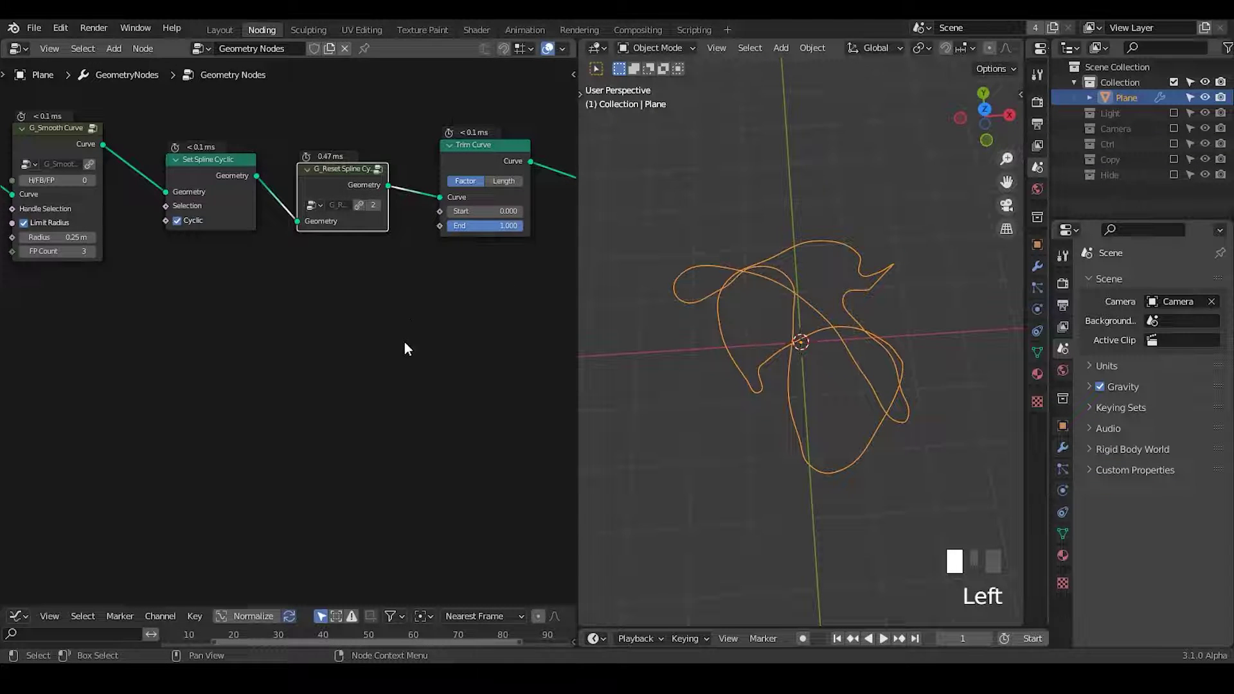
scroll(398, 341, up, 1)
scroll(261, 212, down, 1)
Mute and unmute the Set Spline Cyclic and G_Reset Spline Cyclic nodes to compare the untrimmed path's closure, and save the file
click(179, 162)
key(m)
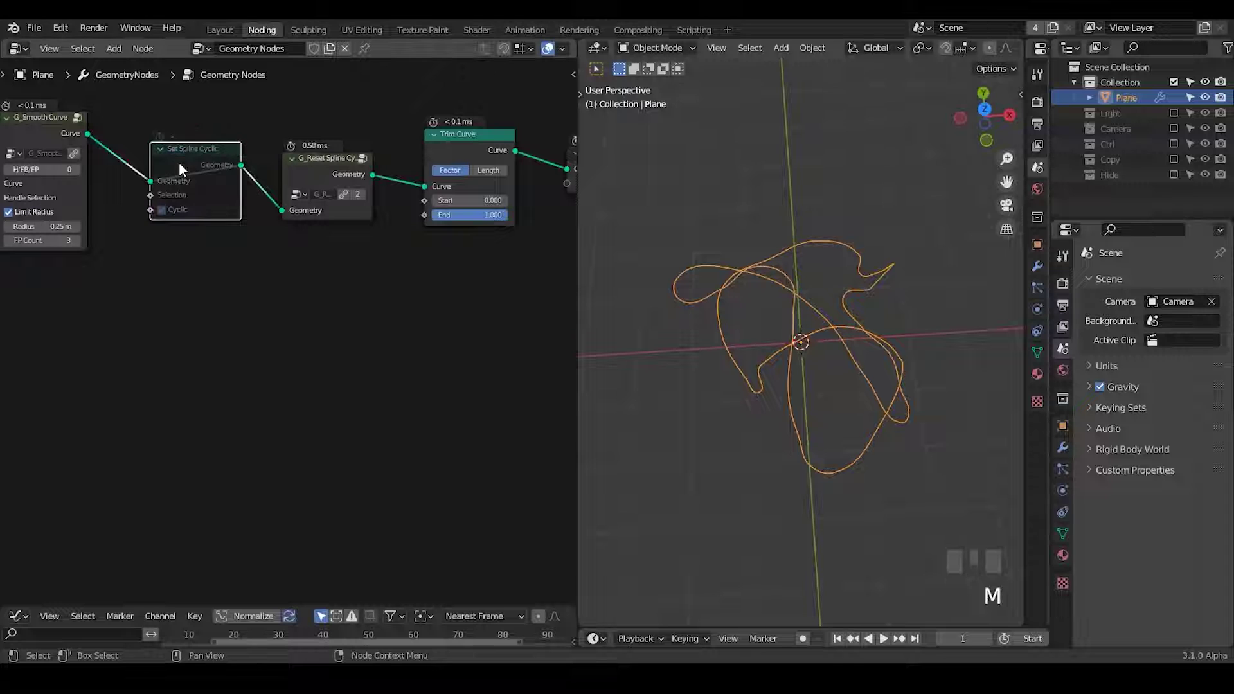
key(m)
click(322, 177)
key(m)
key(m)
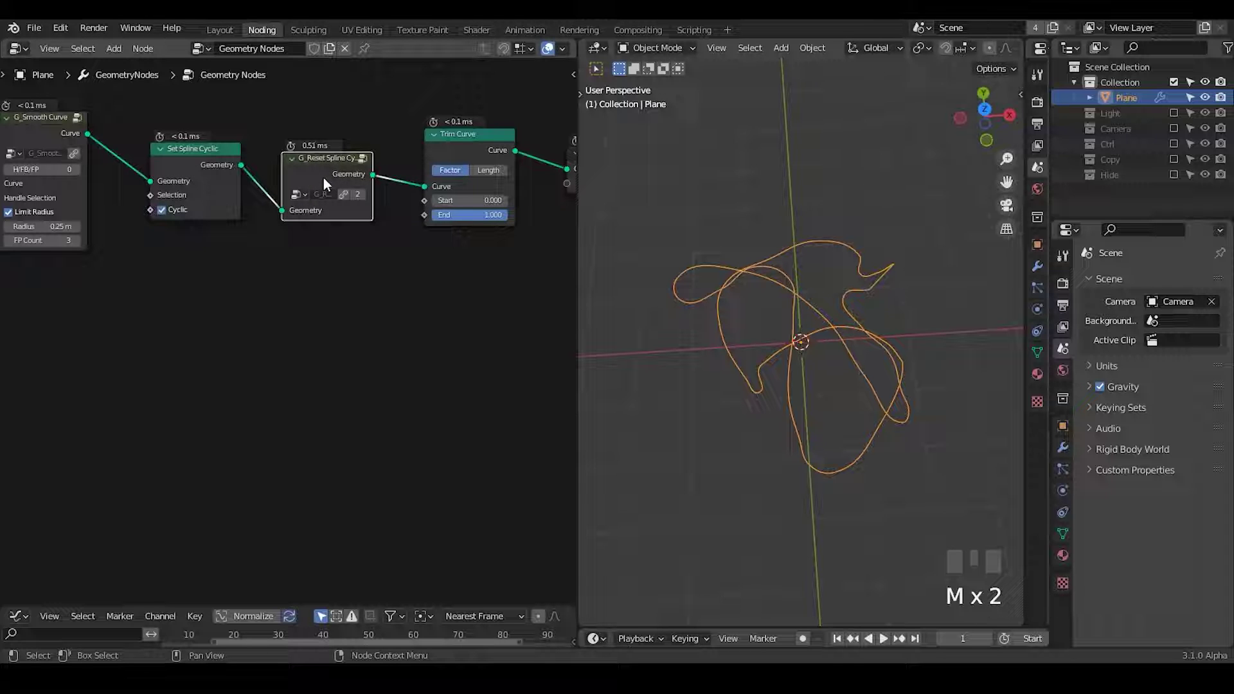
key(m)
key(m)
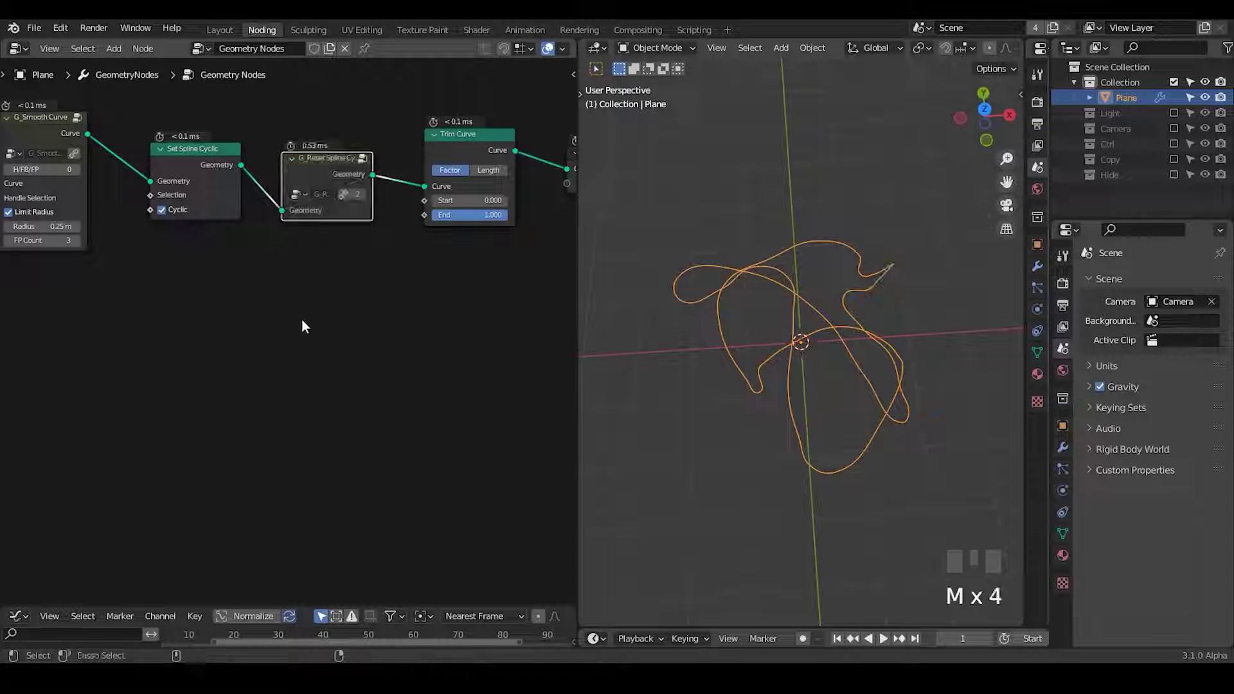
key(ctrl+s)
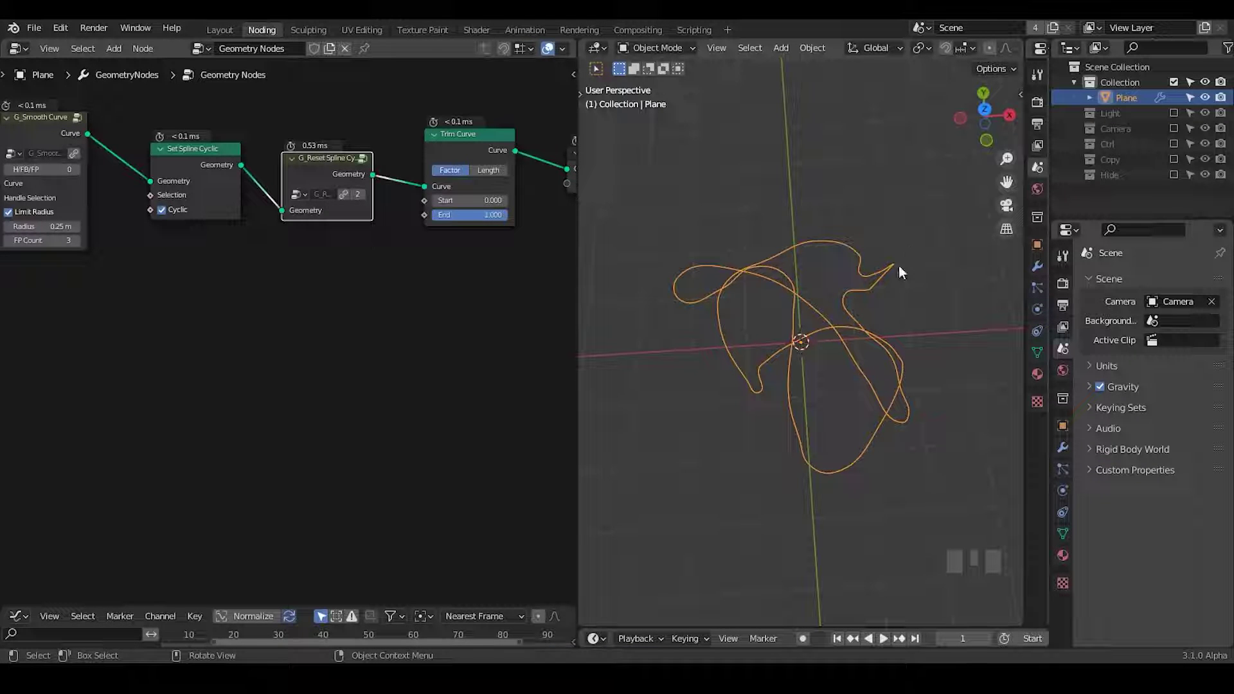
Insert a Resample Curve node between Set Spline Cyclic and G_Reset Spline Cyclic, with its count set to 215
drag(319, 164, 314, 157)
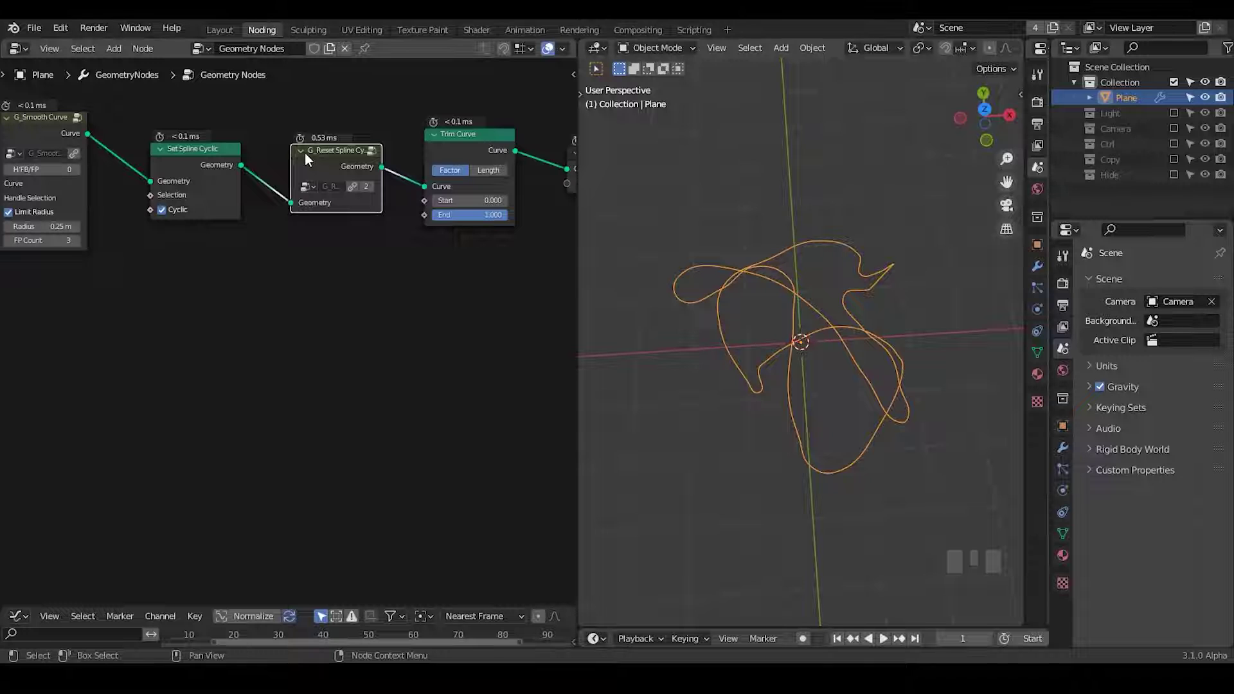
key(ctrl+a)
text(resample)
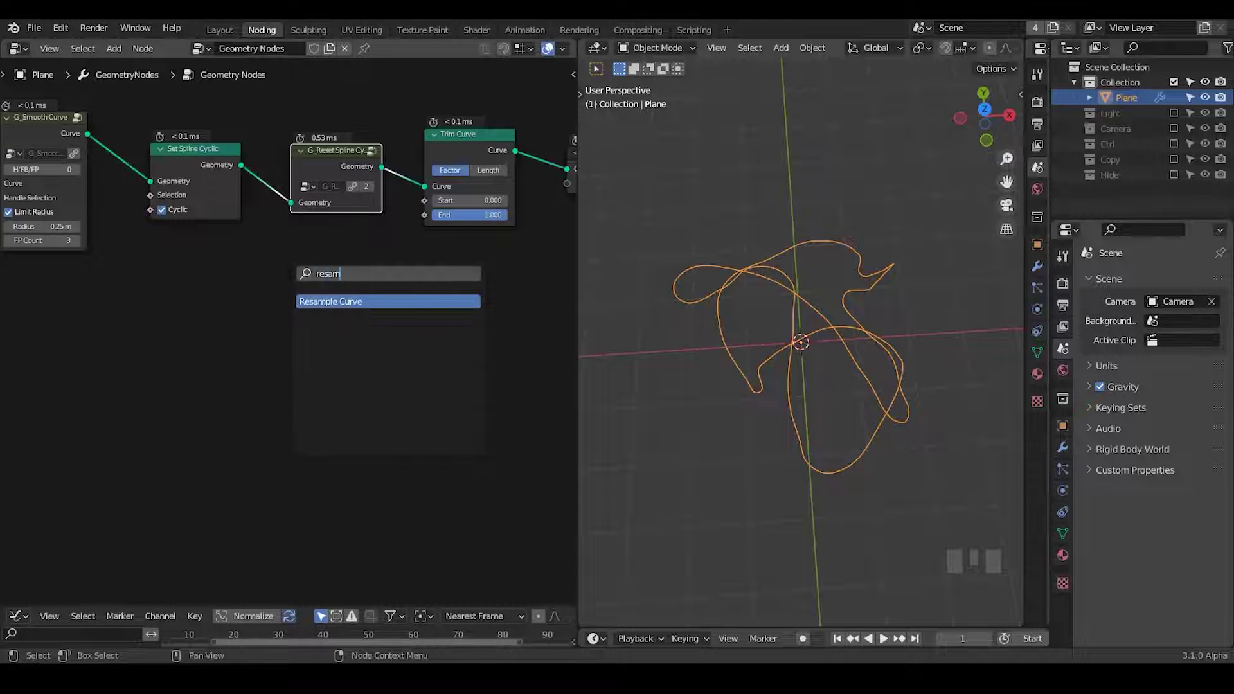
key(Return)
click(260, 182)
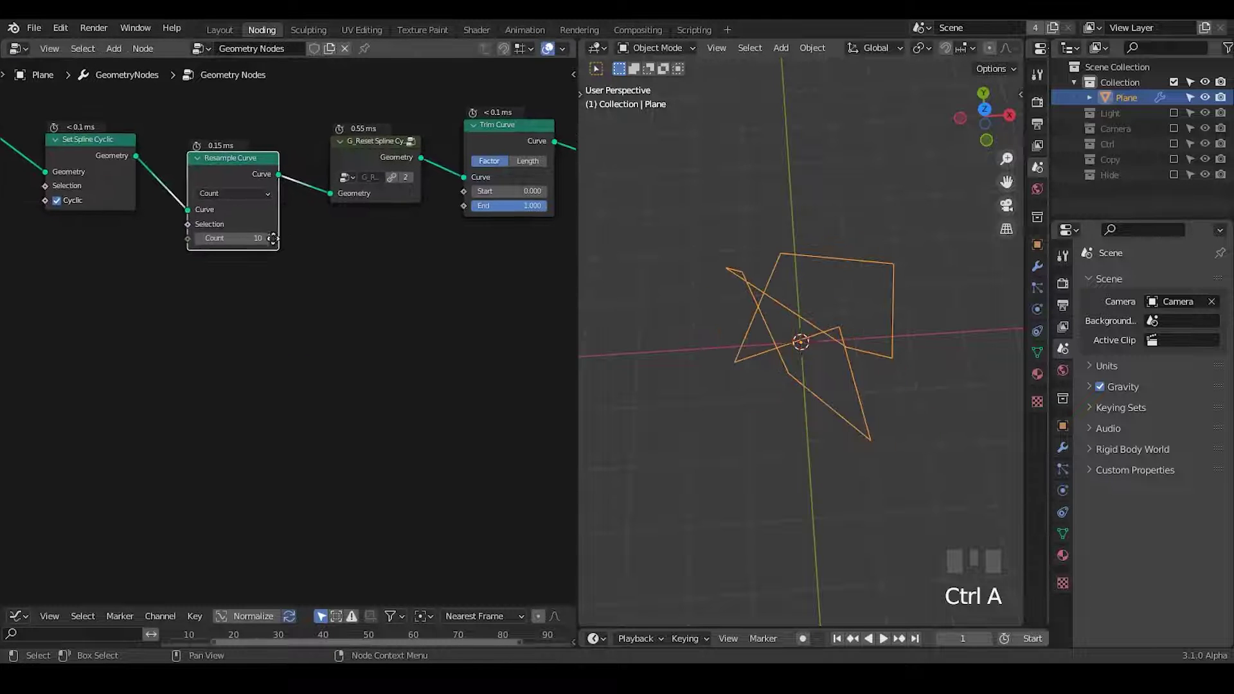
drag(232, 238, 253, 238)
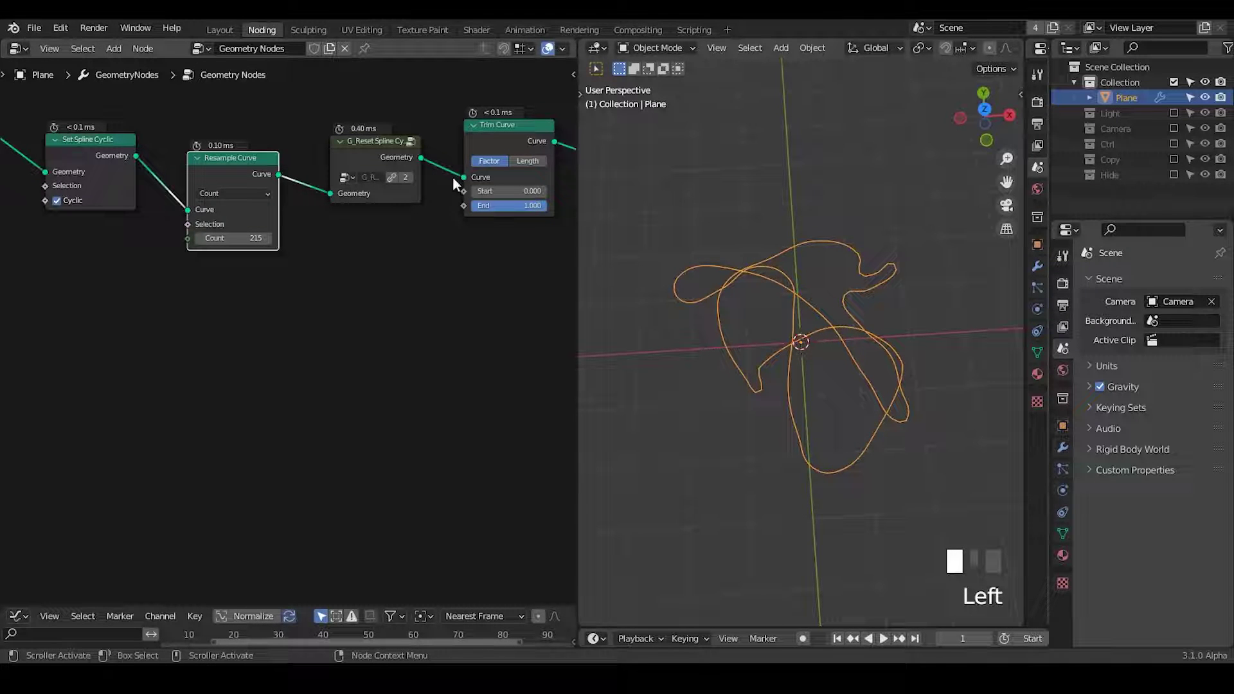
Mute and unmute the G_Smooth Curve node to compare its effect on the resampled path
middle_drag(347, 308, 475, 286)
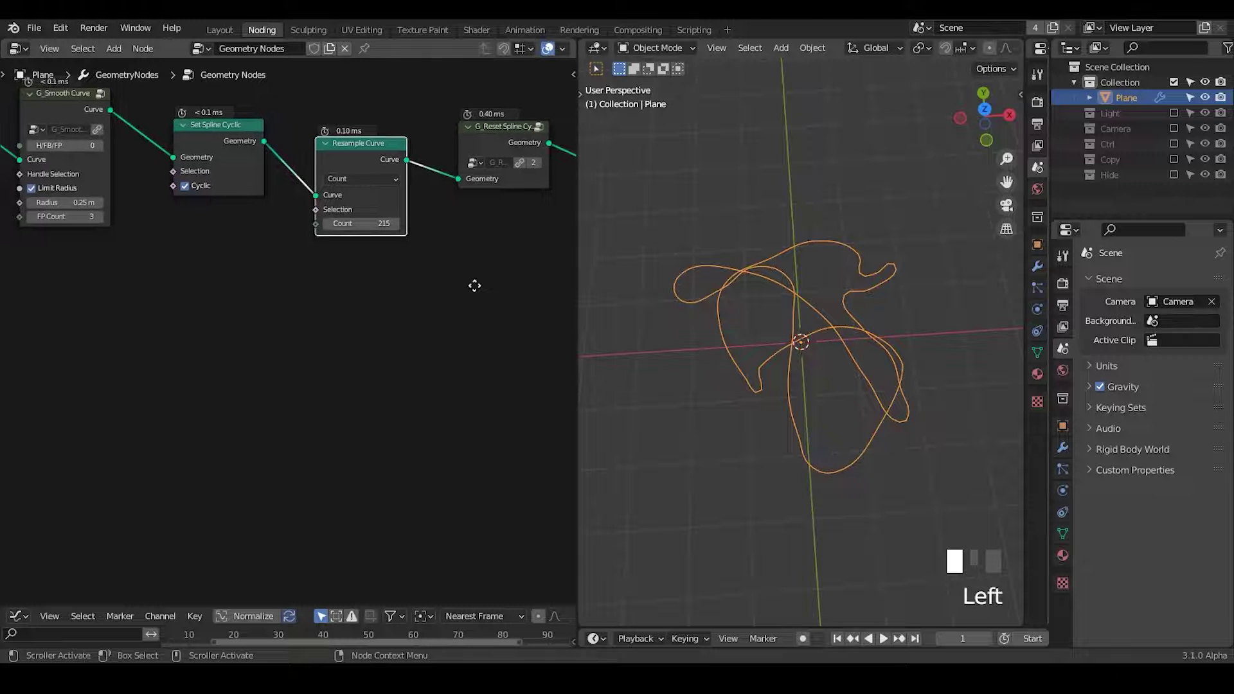
middle_drag(227, 268, 264, 274)
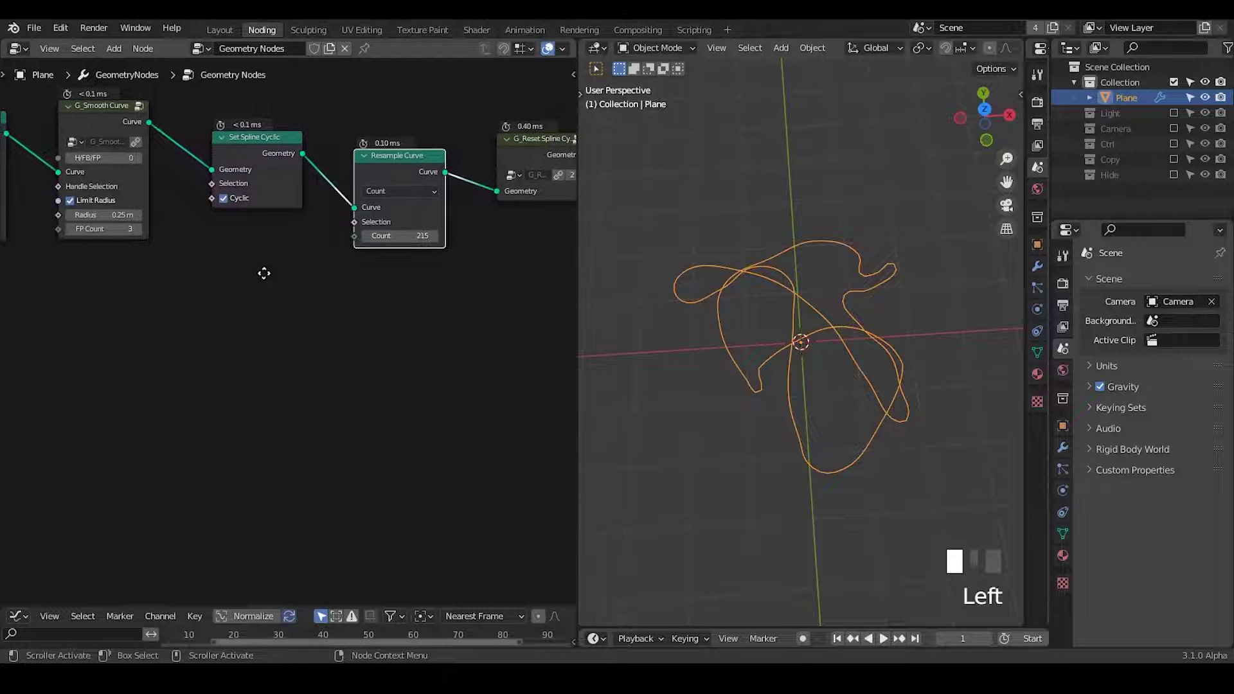
click(110, 128)
key(m)
key(m)
key(m)
key(m)
key(m)
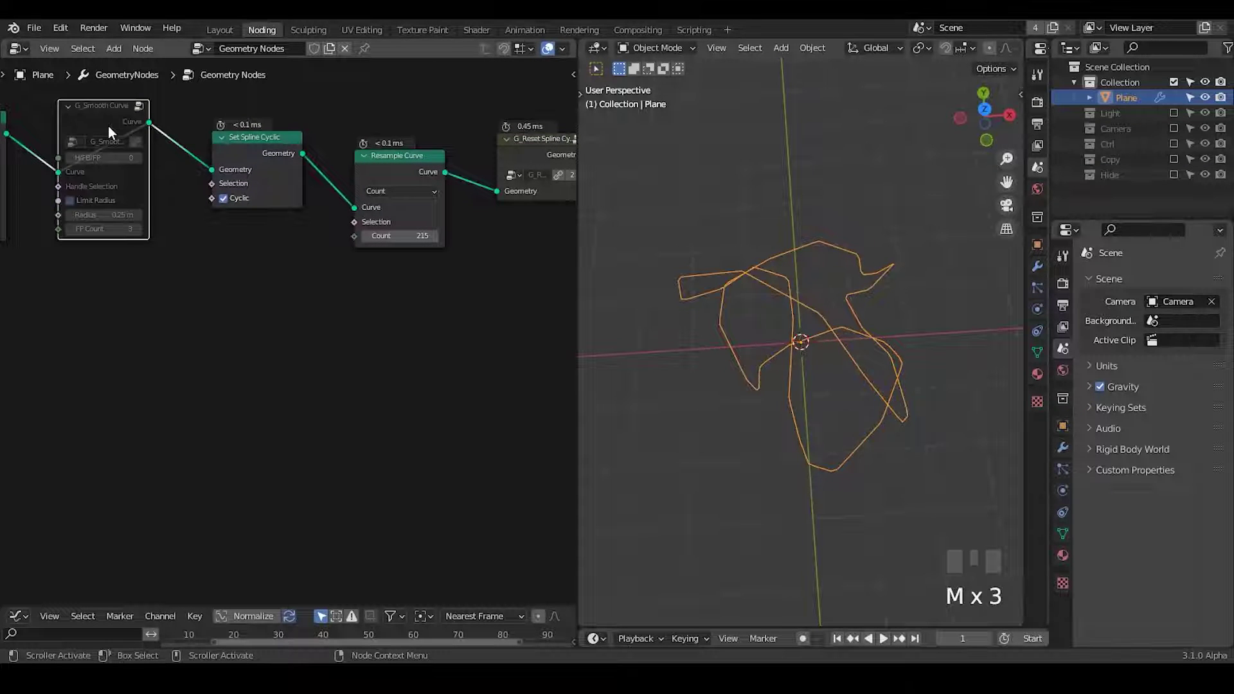
Mute and unmute the Set Spline Cyclic and Resample Curve nodes to compare how each affects the closing section of the path
click(251, 138)
key(m)
key(m)
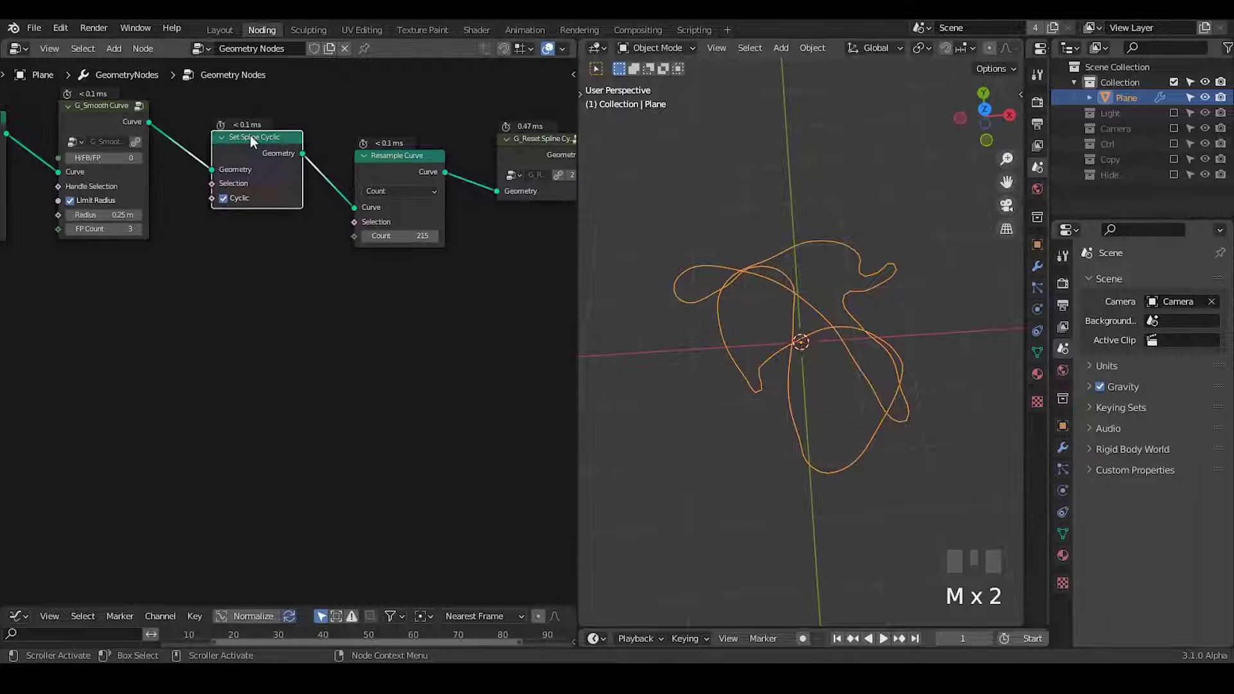
key(m)
key(m)
key(m)
middle_drag(404, 309, 306, 298)
click(314, 166)
key(m)
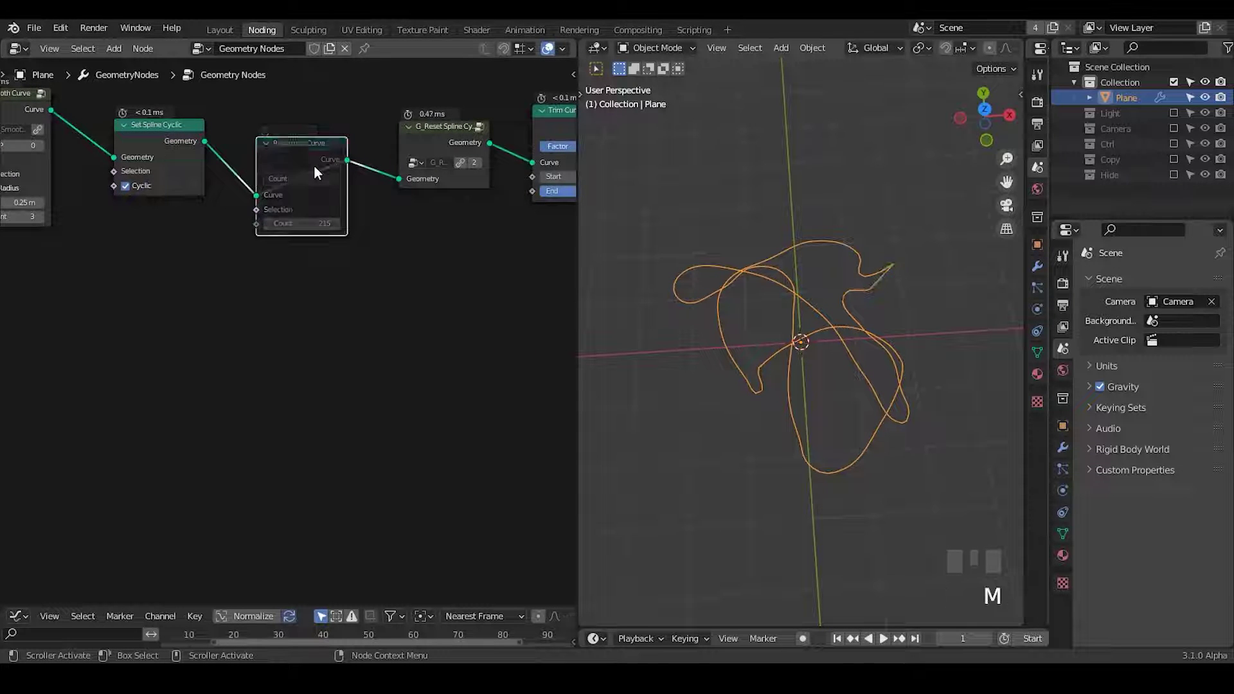
key(m)
Switch the Resample Curve node to Length mode and space it and the G_Reset Spline Cyclic node more neatly in the chain
click(318, 180)
click(312, 225)
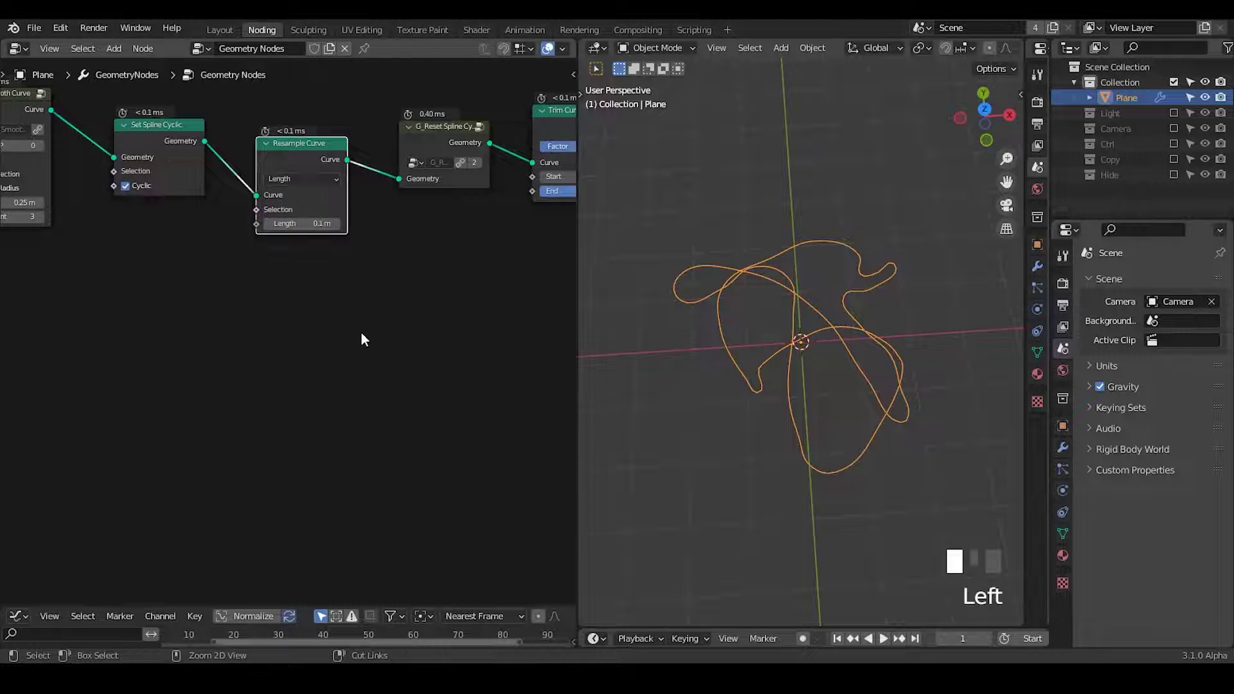
scroll(344, 274, up, 1)
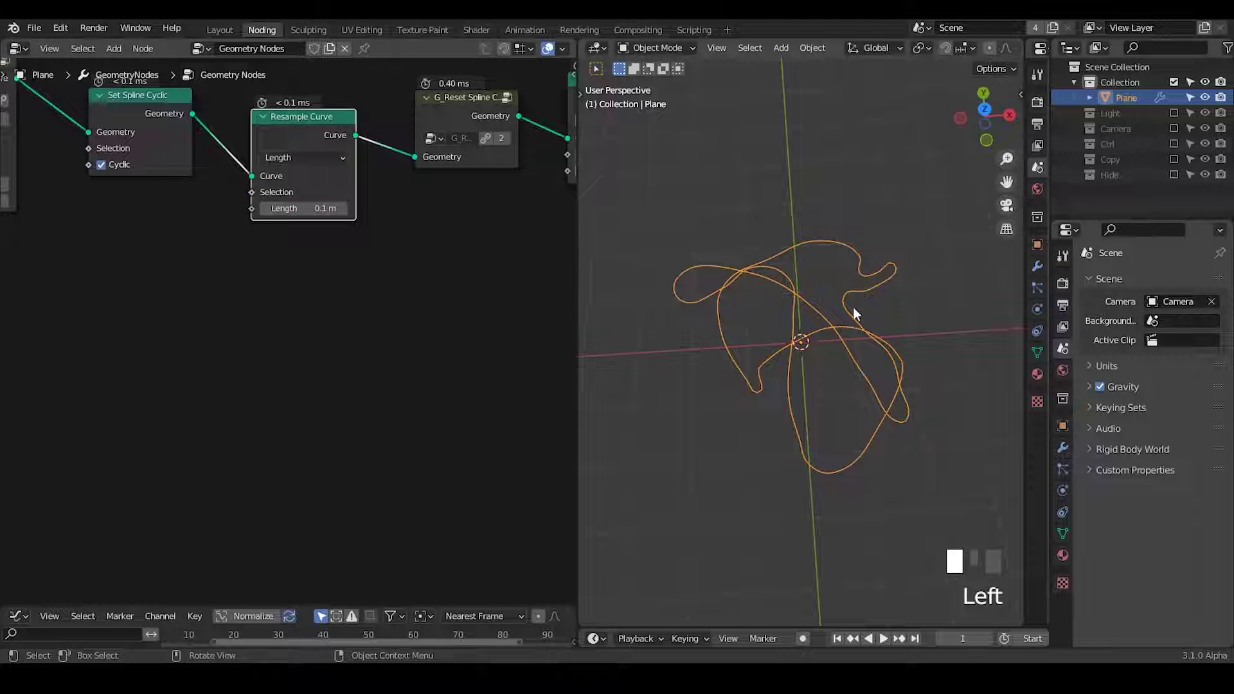
middle_drag(454, 278, 371, 292)
drag(370, 114, 345, 121)
drag(245, 133, 233, 121)
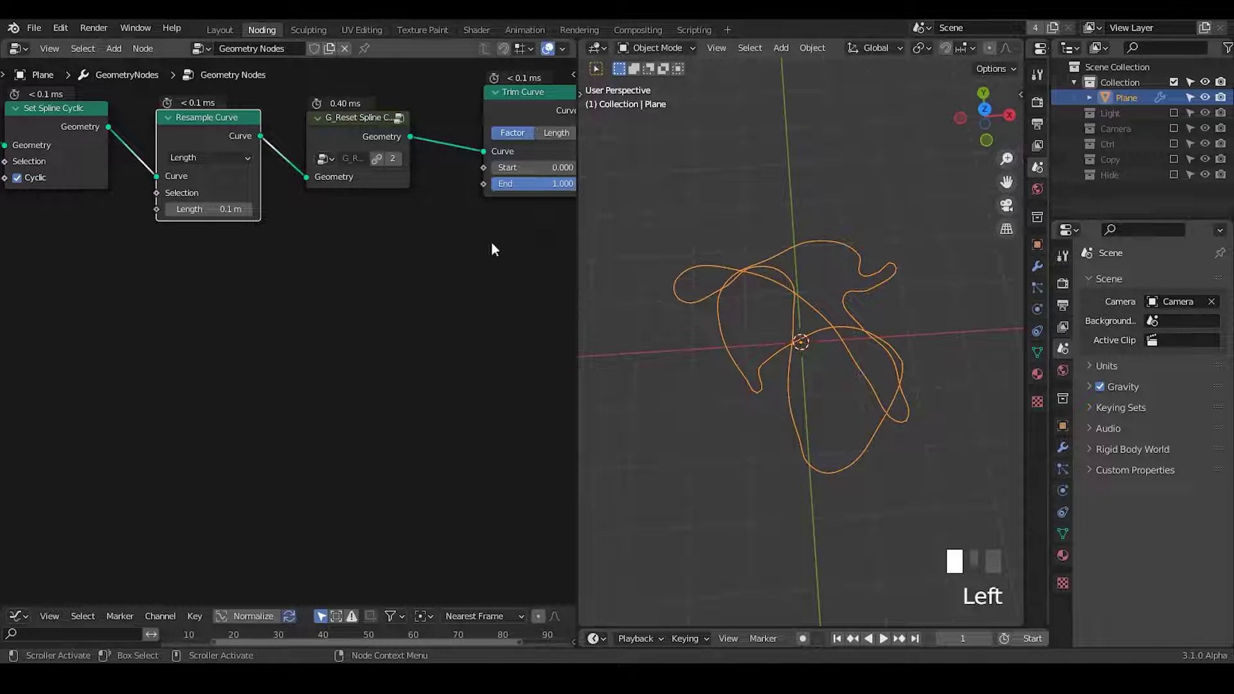
Vary the Trim Curve node's End factor to test the trimming, return it to 1.000, and inspect the path from another angle
middle_drag(478, 304, 368, 312)
drag(434, 189, 469, 191)
middle_drag(461, 320, 408, 331)
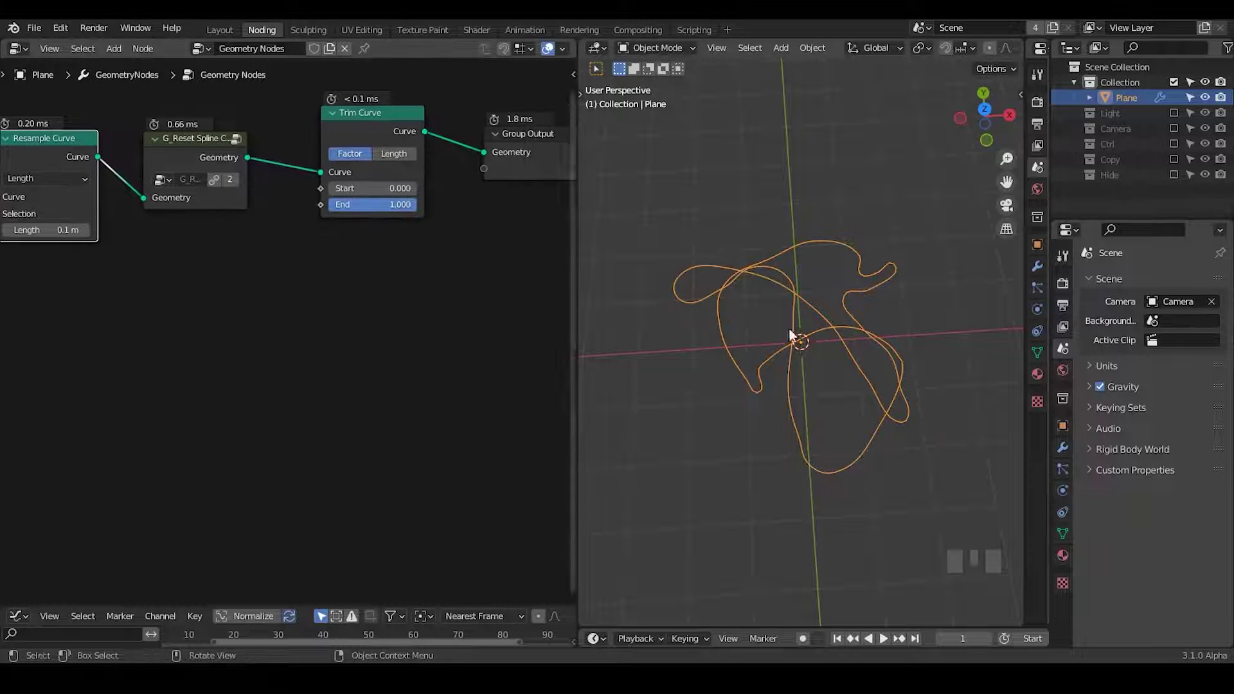
middle_drag(796, 336, 863, 382)
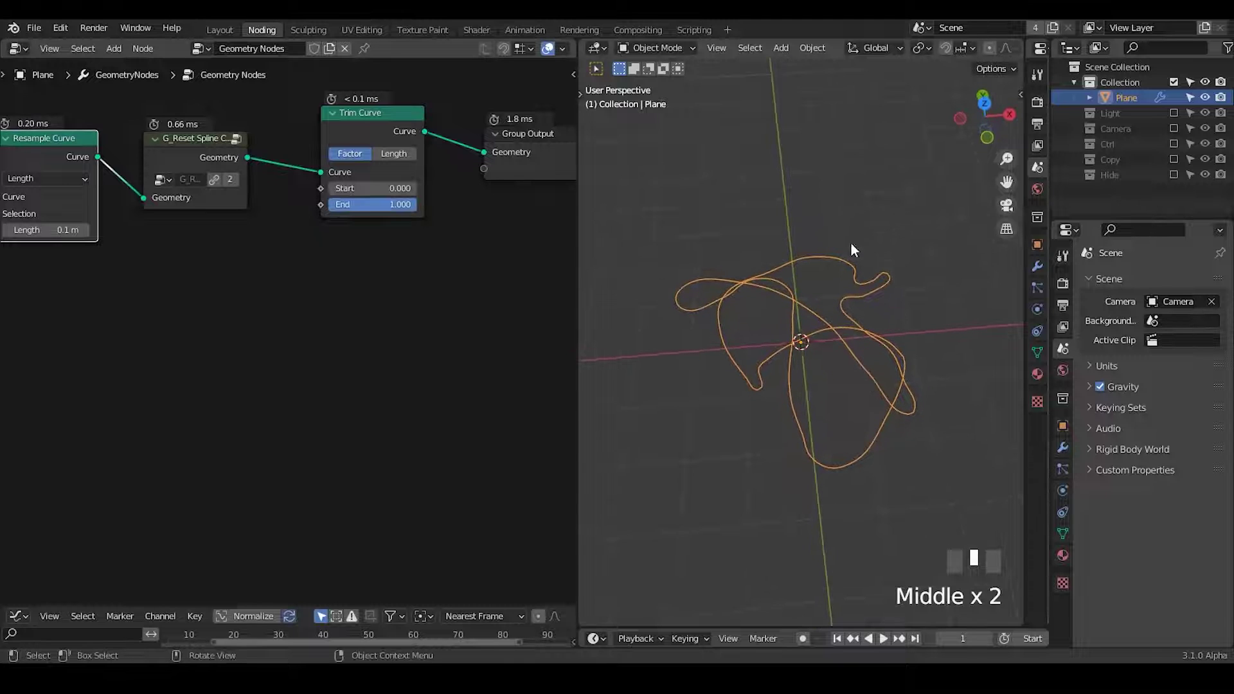
Add a G_Follow Splines node below Trim Curve and connect the G_Reset Spline Cyclic geometry to its Curve input
middle_drag(452, 326, 383, 327)
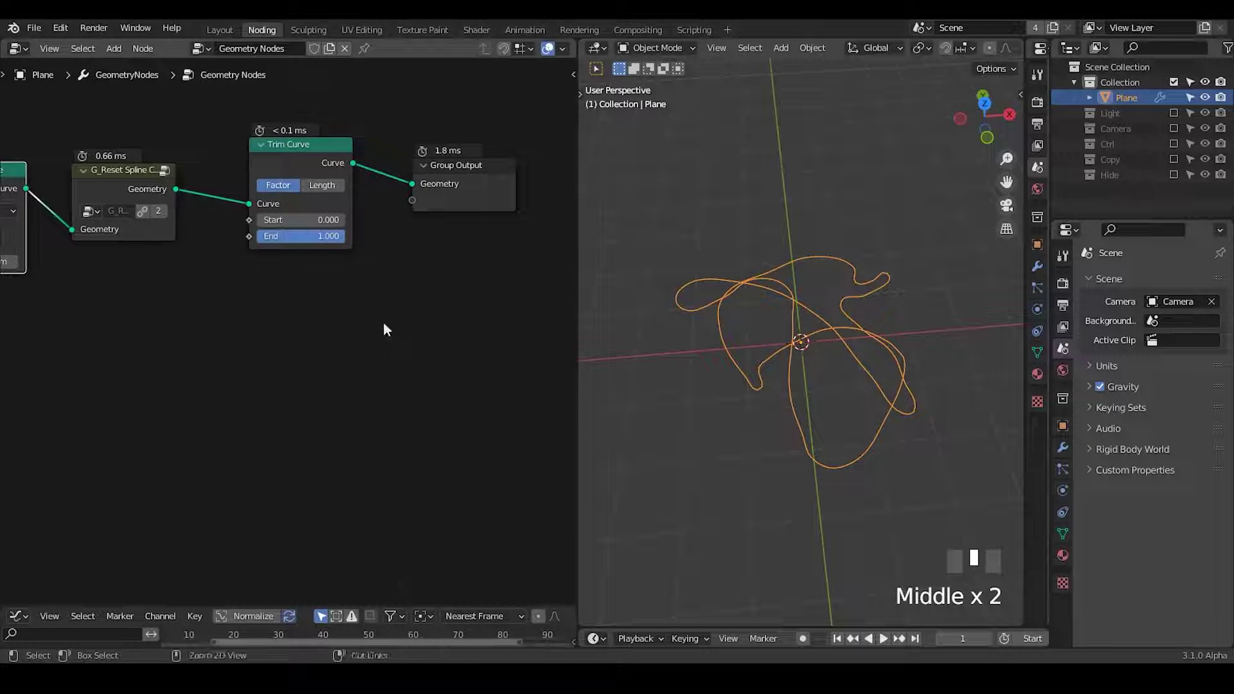
key(shift+a)
text(follow pa)
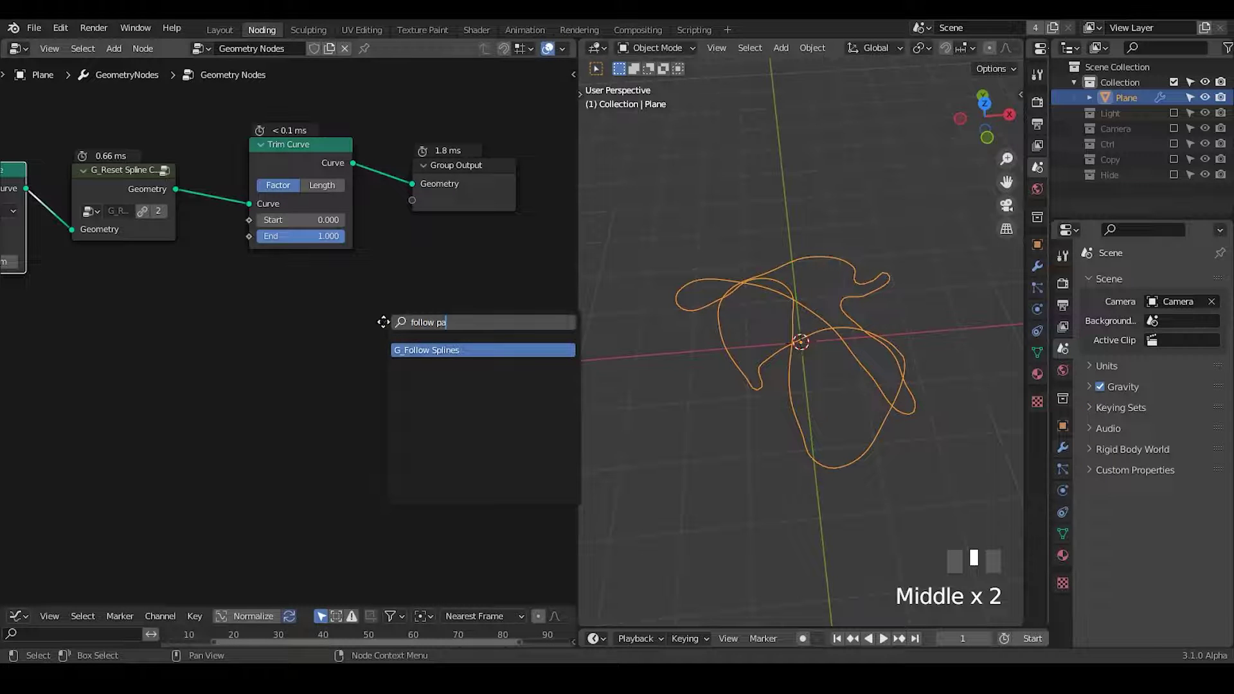
key(Return)
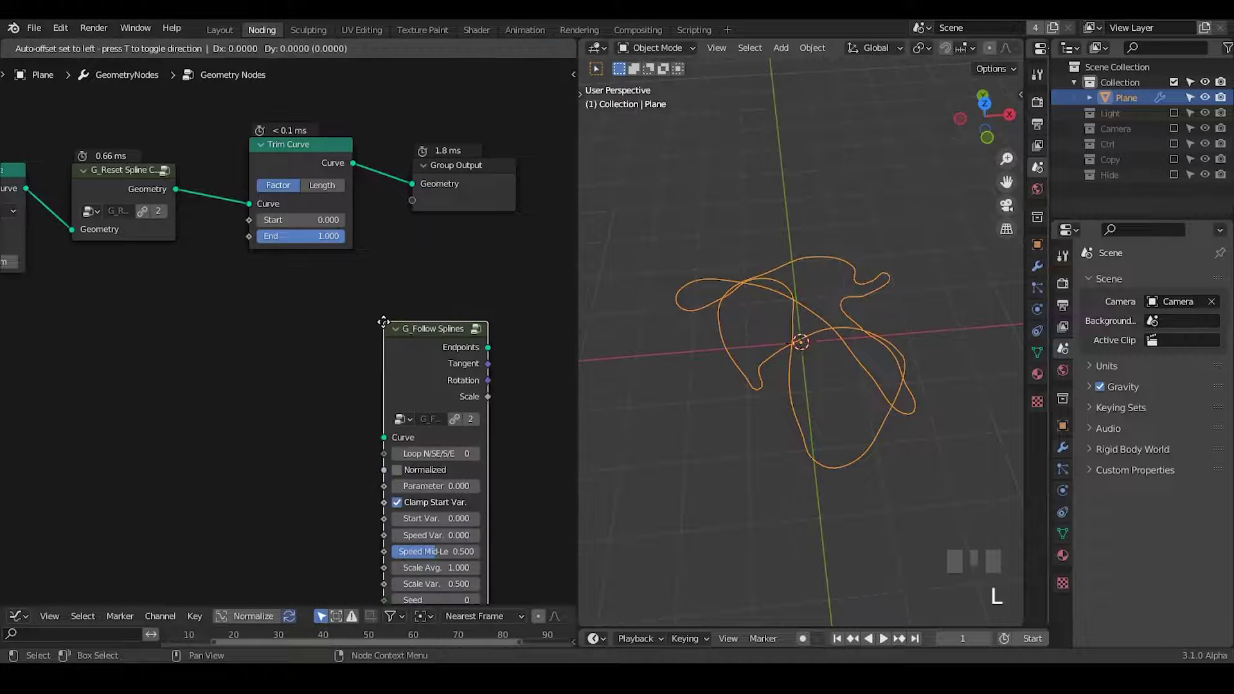
click(251, 258)
drag(176, 189, 306, 387)
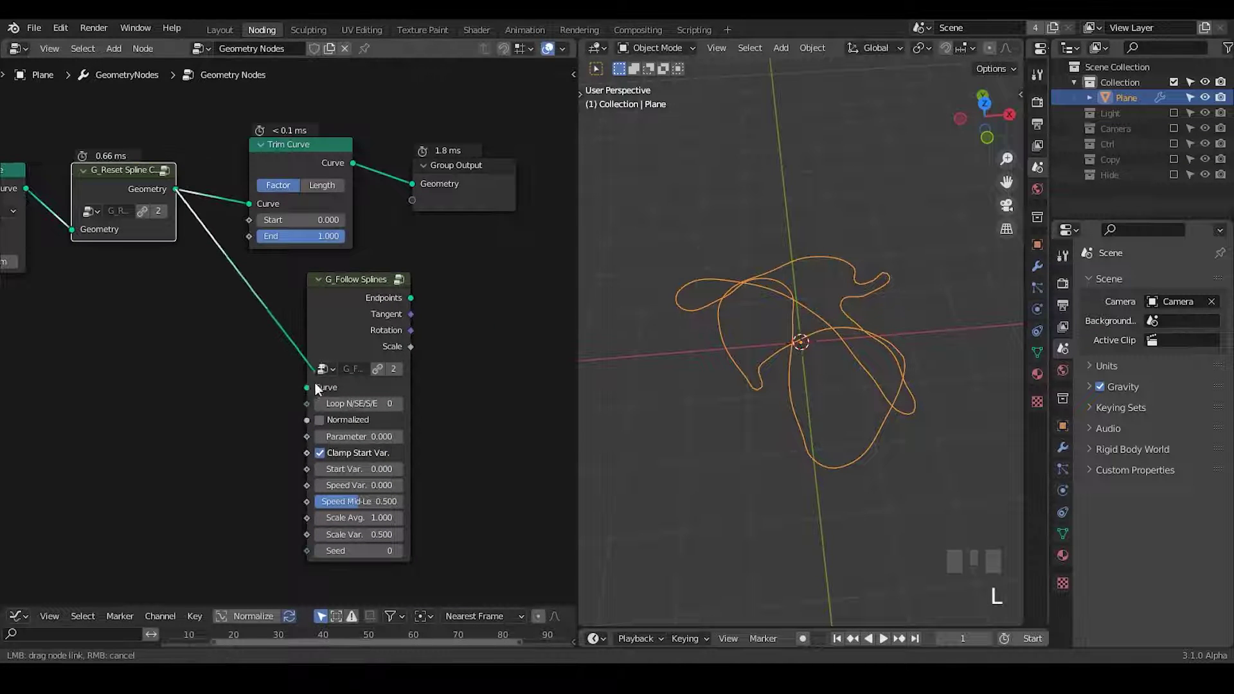
drag(361, 303, 330, 310)
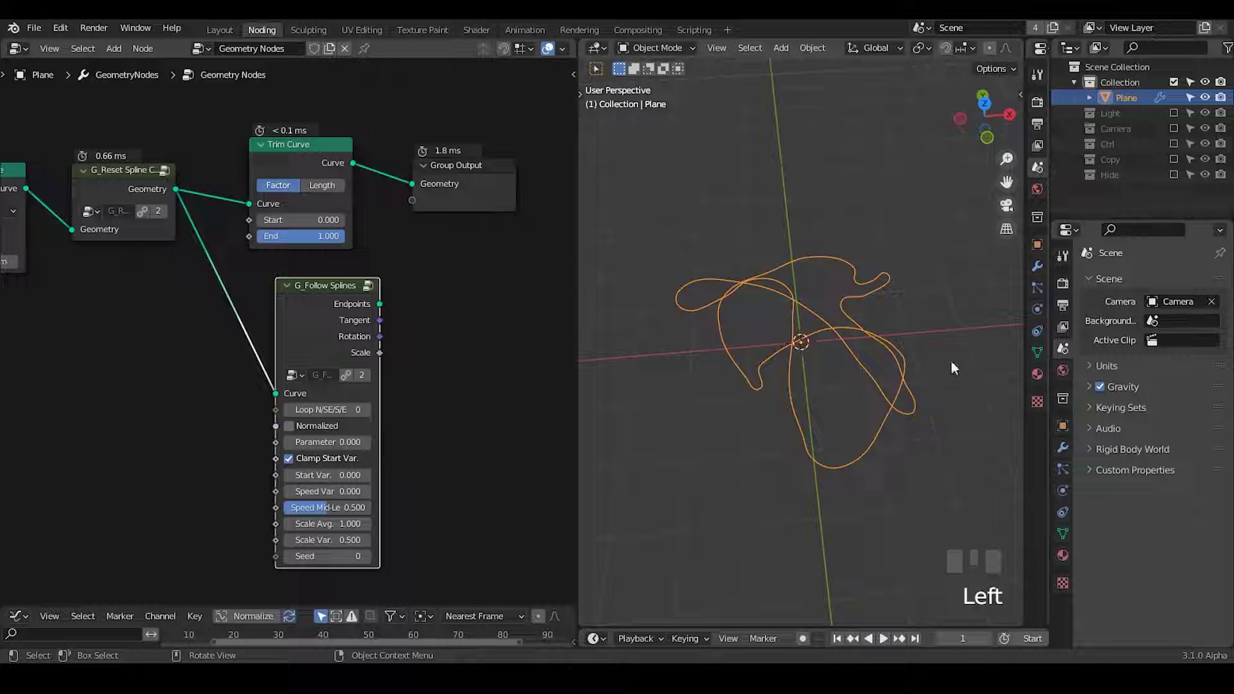
drag(357, 293, 335, 302)
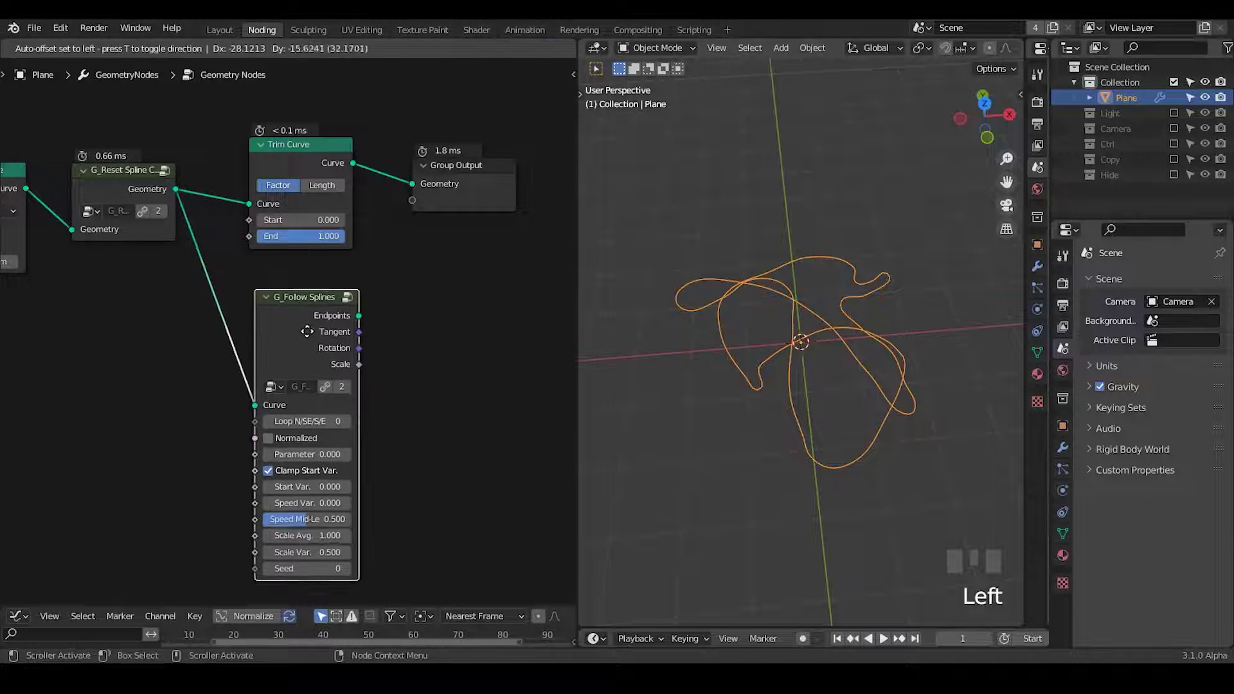
Add a Sample Curve node beside G_Follow Splines and connect the G_Reset Spline Cyclic geometry to its Curve input
key(shift+a)
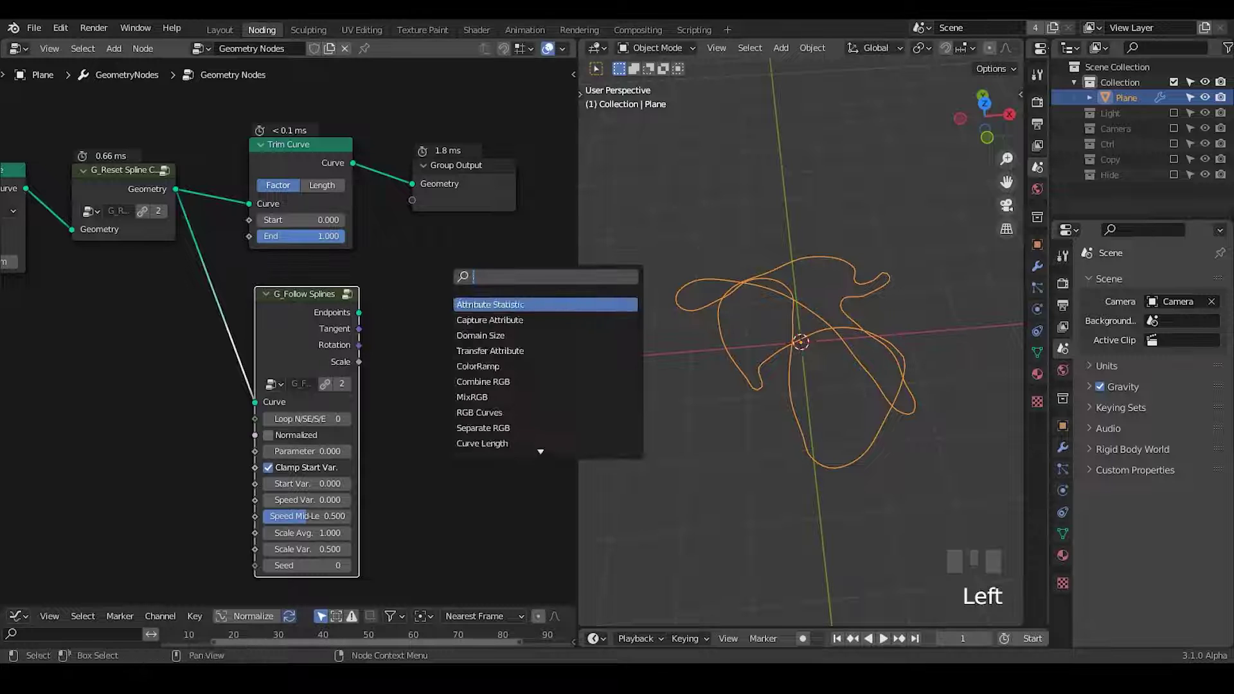
text(samp)
key(Return)
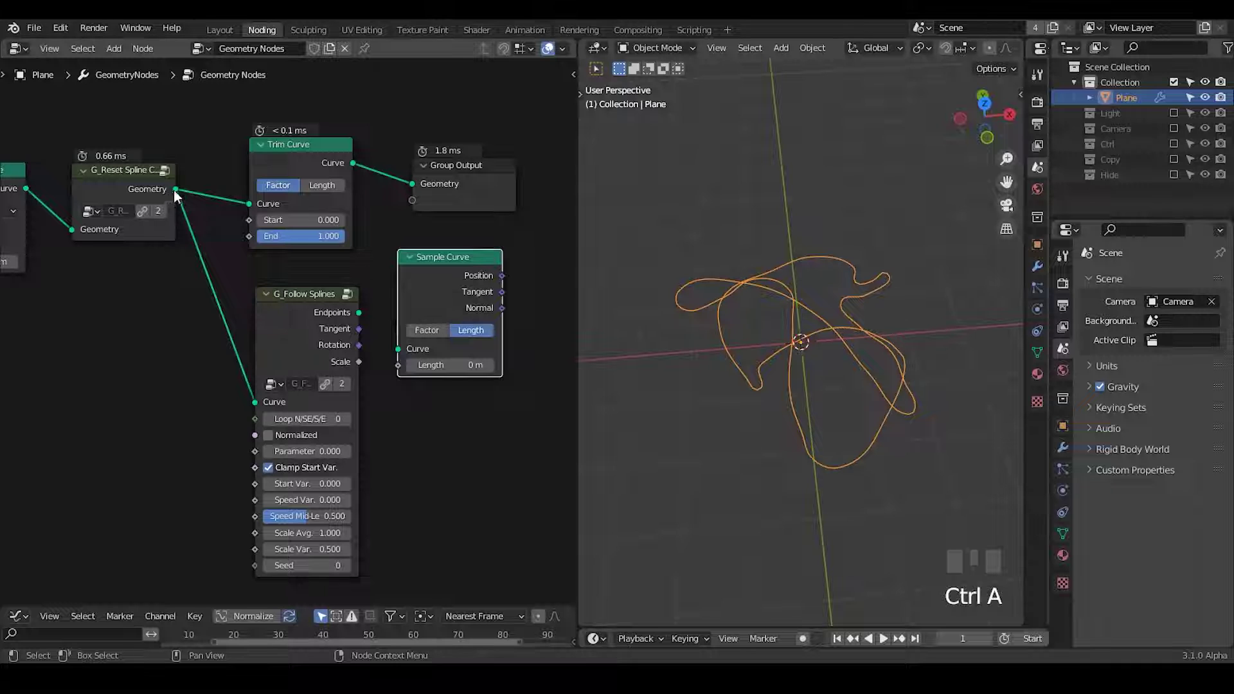
drag(175, 189, 404, 354)
Move the Group Output node farther from Trim Curve and add an Ico Sphere node above the Sample Curve node
middle_drag(499, 317, 382, 419)
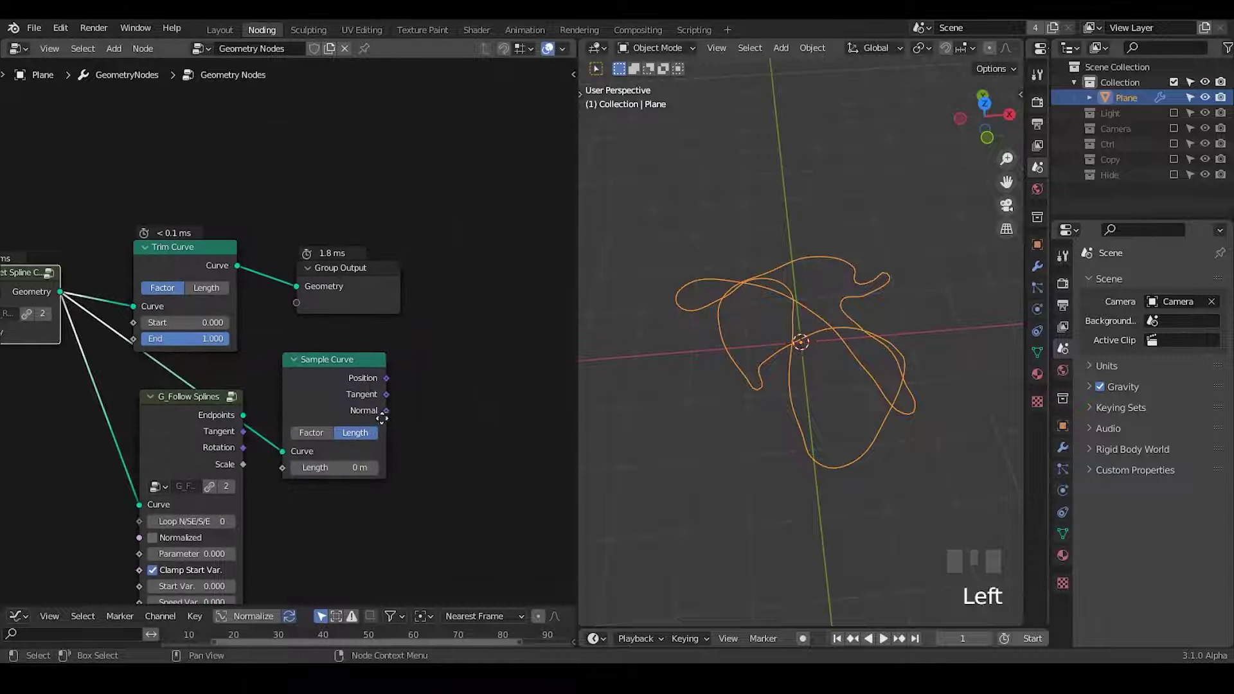
drag(338, 287, 437, 253)
ctrl+scroll(331, 337, left, 3)
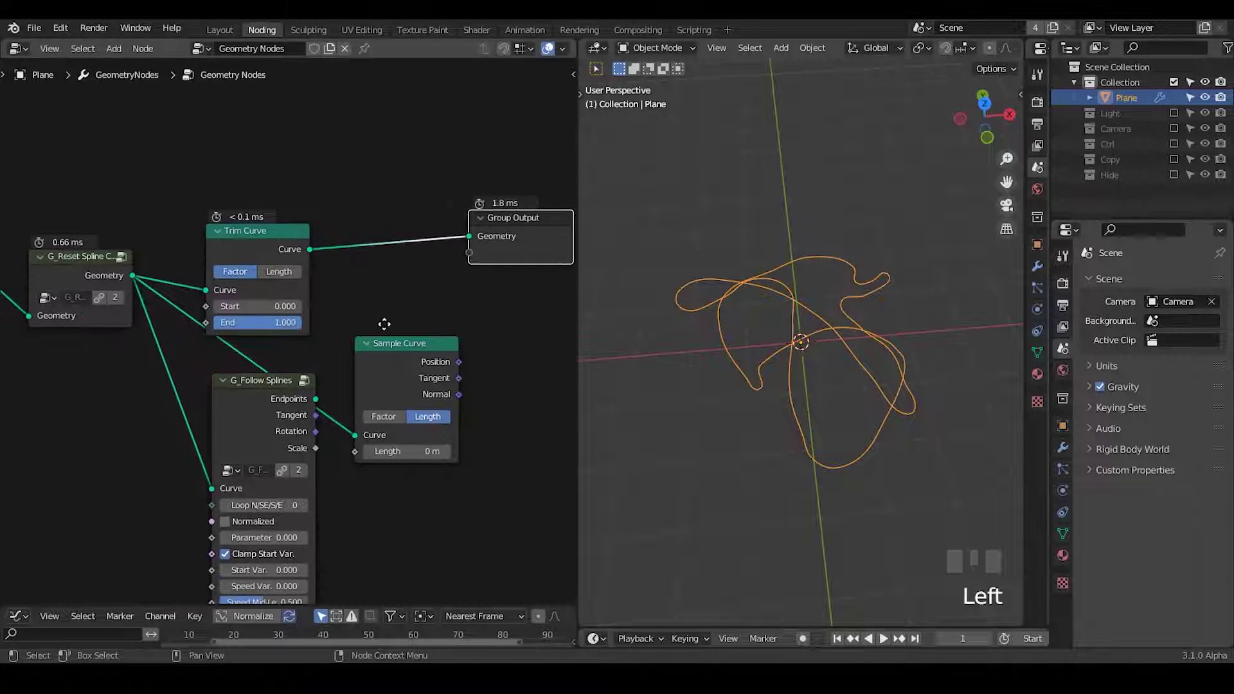
ctrl+scroll(411, 308, right, 1)
key(shift+a)
key(s)
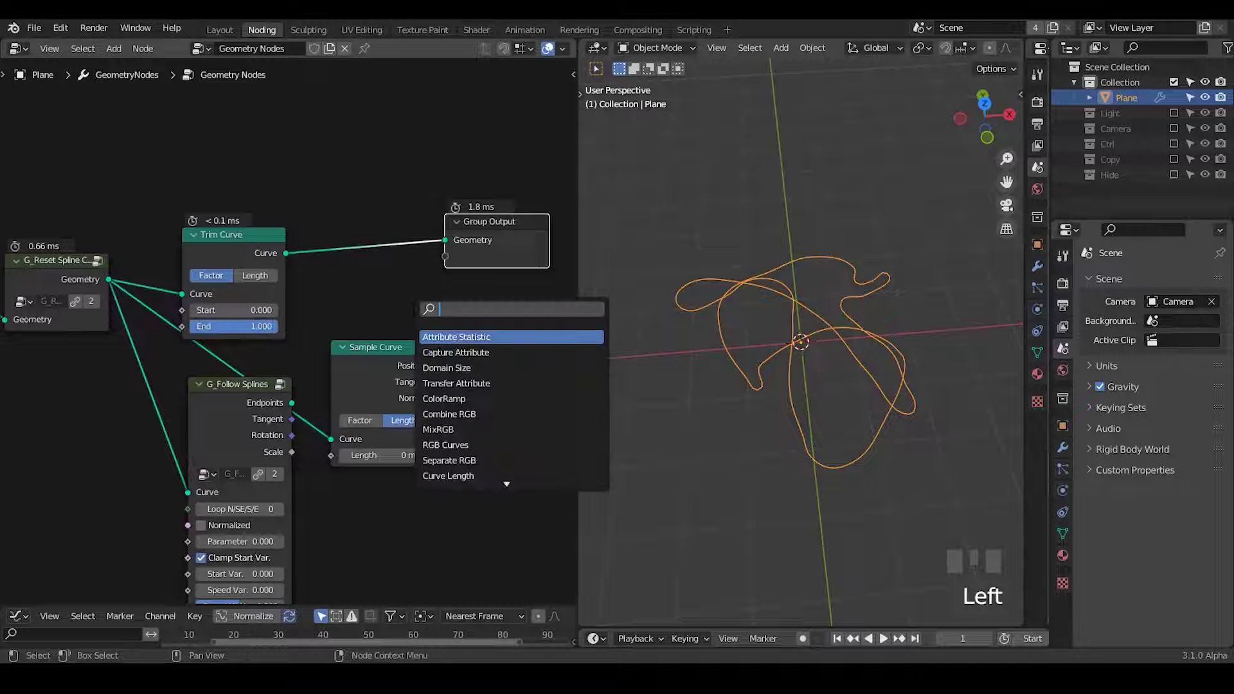
text(ic)
key(Return)
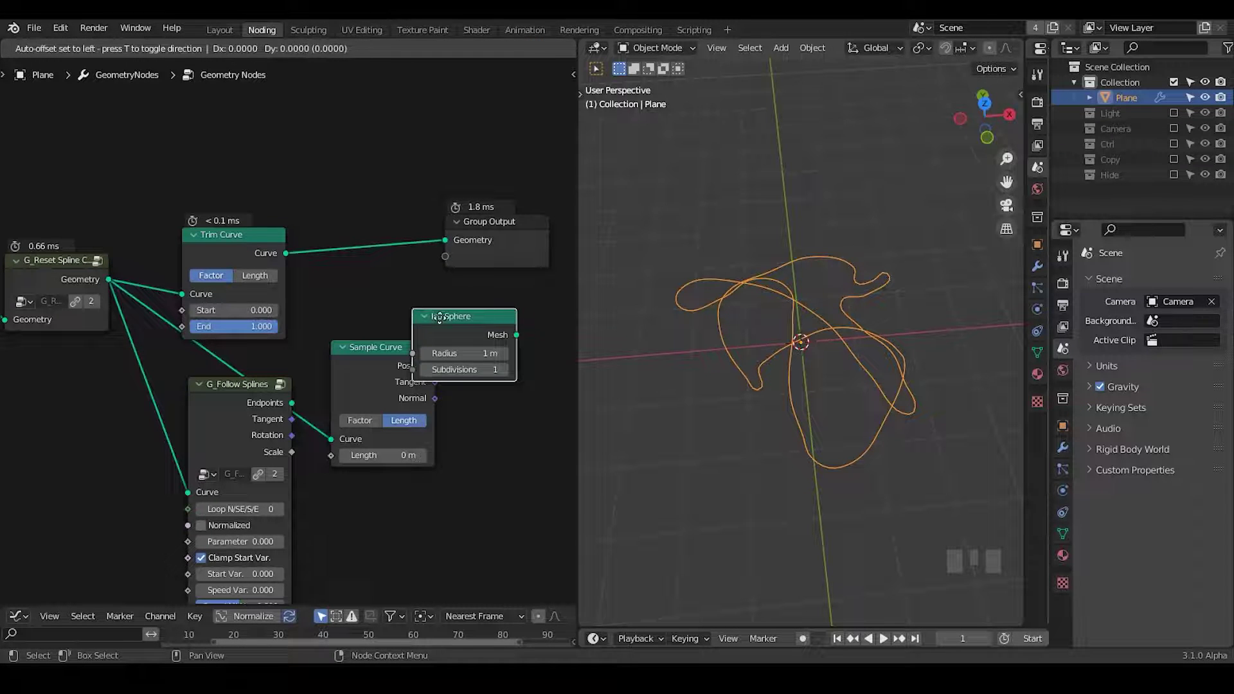
click(441, 297)
Add a Transform node beyond the Ico Sphere and connect the Ico Sphere's Mesh to its Geometry input
middle_drag(540, 362, 396, 304)
key(ctrl+a)
text(transf)
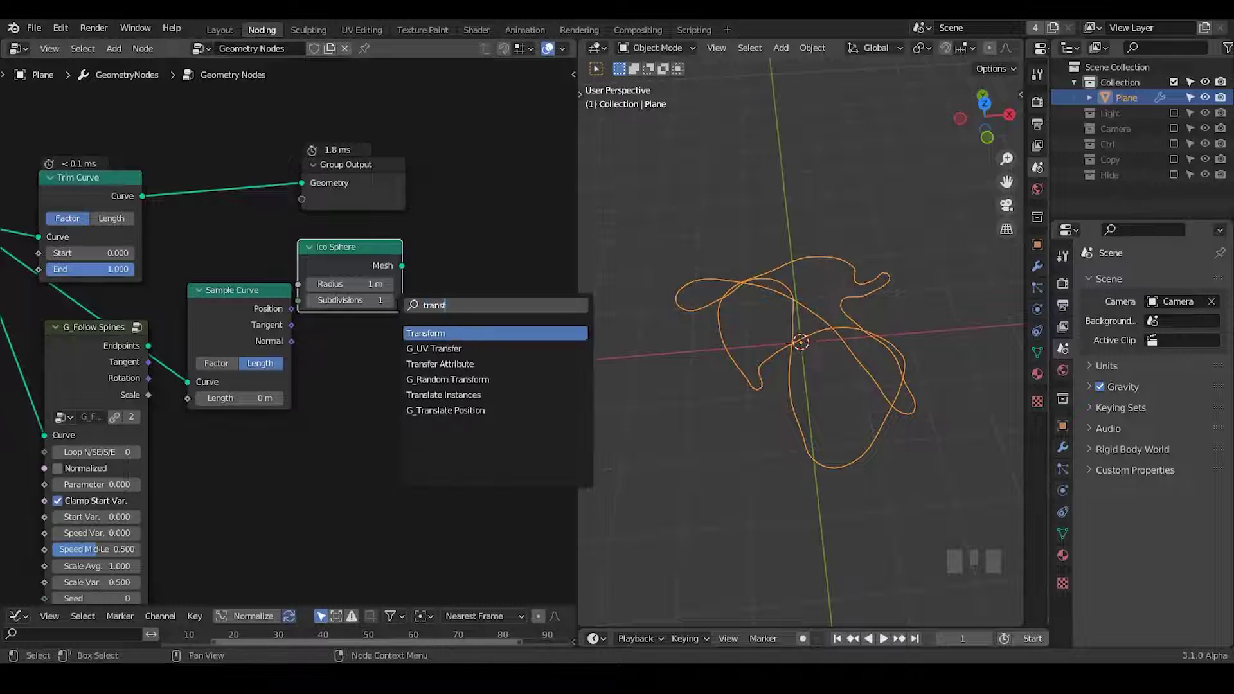
key(Return)
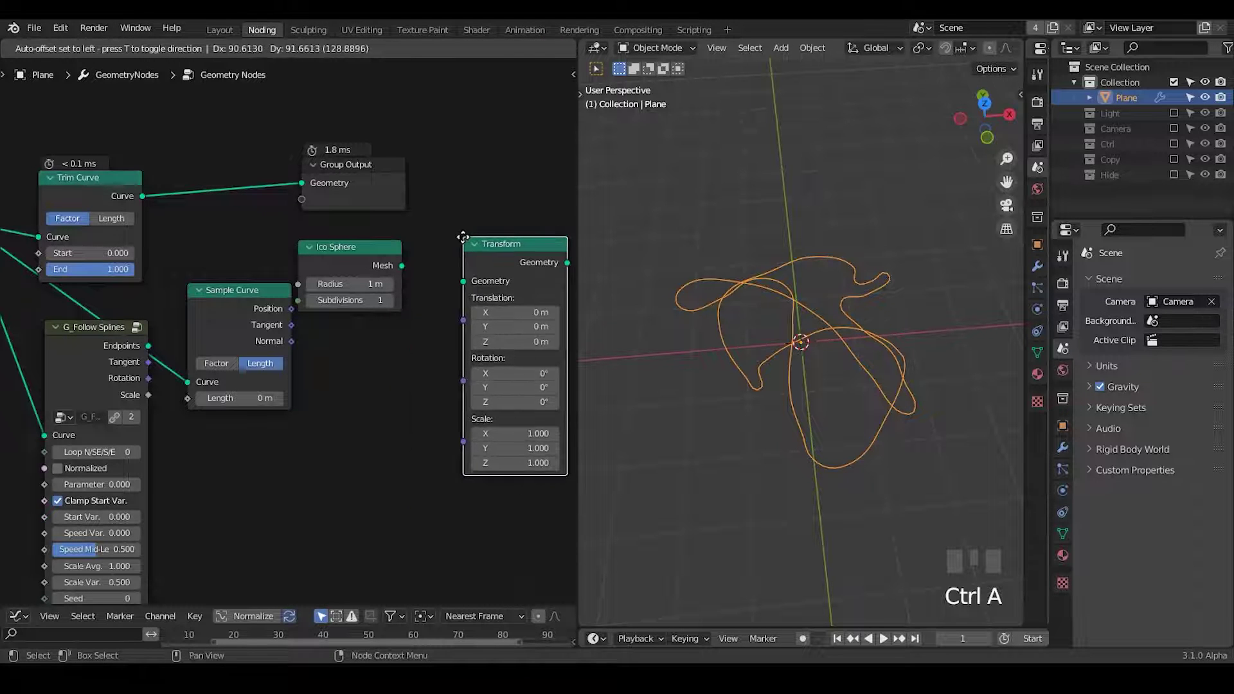
click(468, 220)
alt+right_drag(347, 252, 464, 270)
Rearrange the G_Follow Splines and Sample Curve nodes, then connect Sample Curve's Position to Transform's Translation
middle_drag(405, 360, 447, 301)
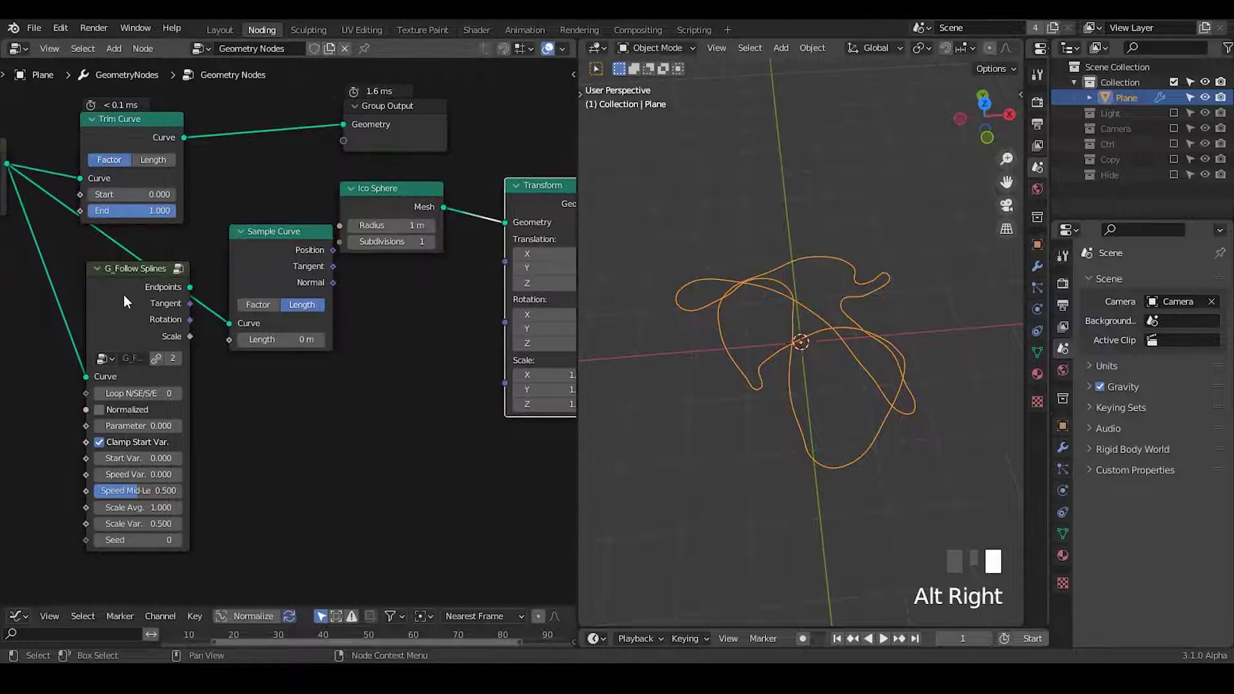
drag(123, 295, 119, 336)
drag(232, 247, 216, 254)
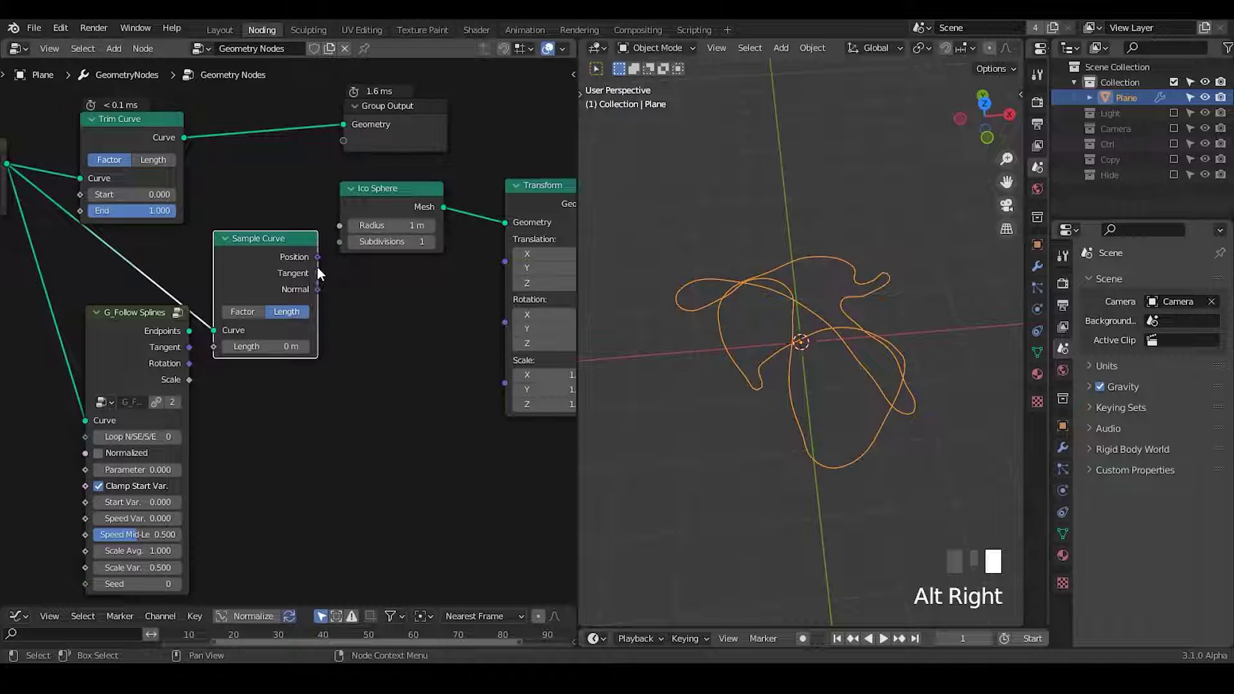
drag(318, 257, 500, 264)
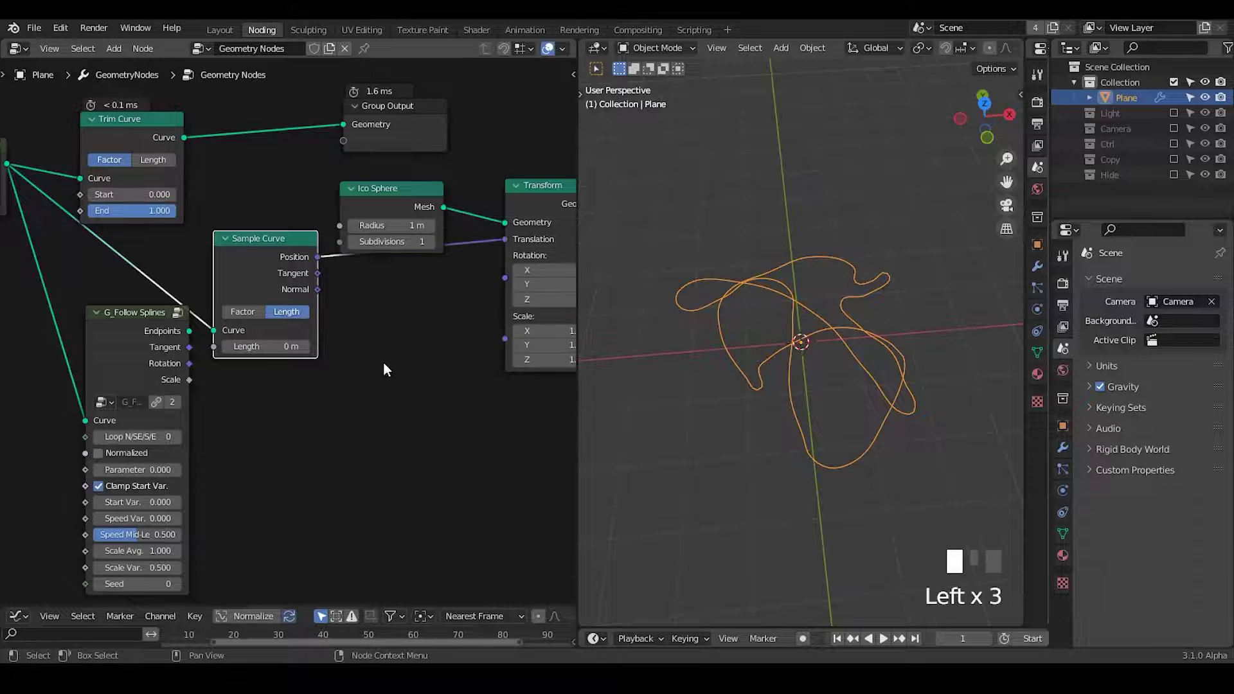
Add a G_Alignment on Splines node between the Sample Curve and Transform nodes
scroll(231, 241, right, 2)
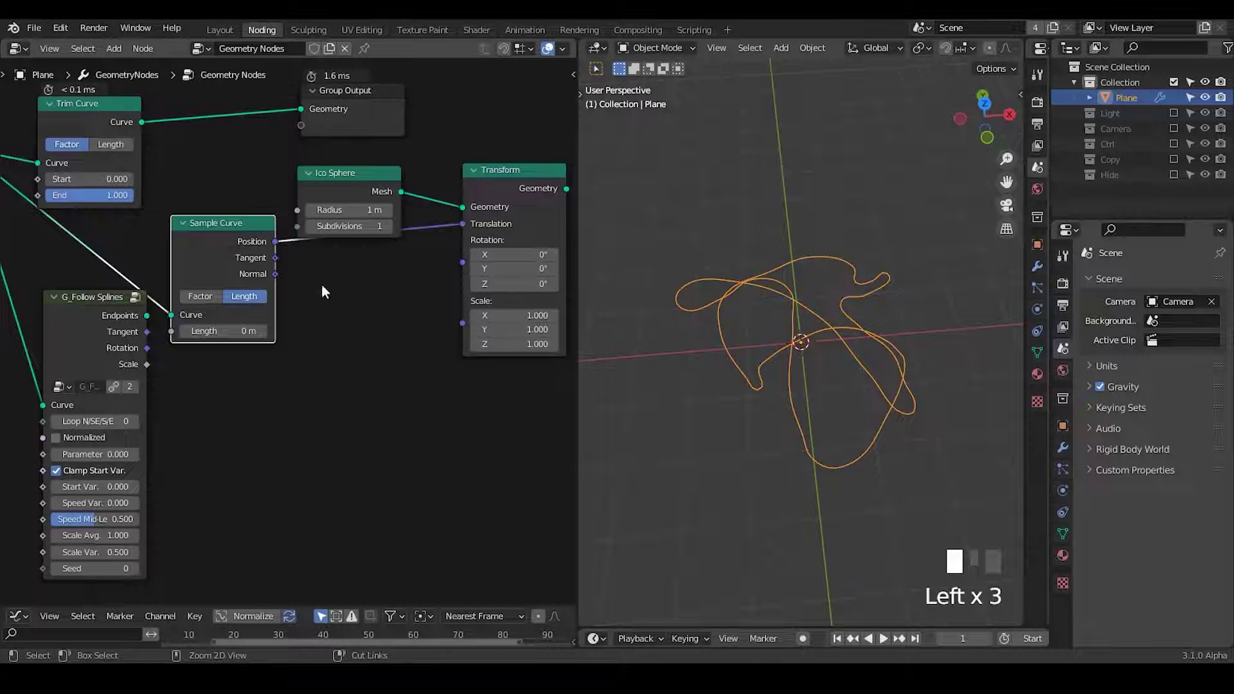
key(shift+a)
text(align)
key(Down)
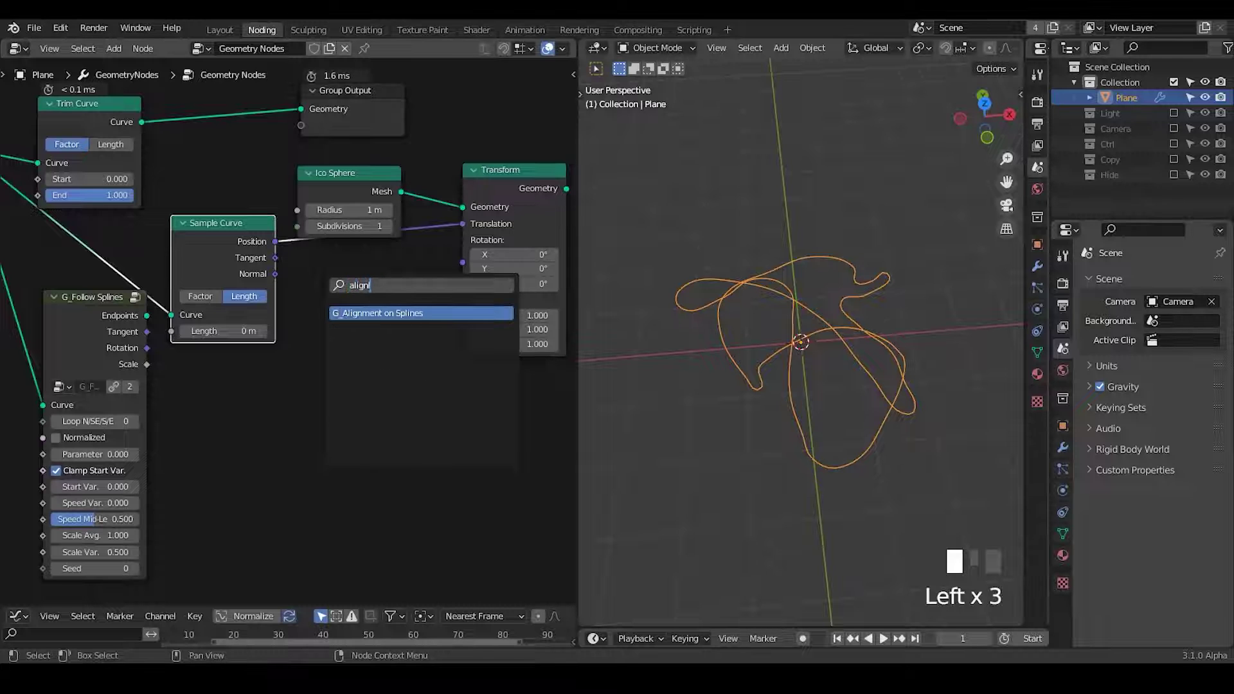
key(Return)
click(328, 270)
Connect Sample Curve's Normal and Tangent to the alignment node's custom inputs, and its Rotation to Transform's Rotation
drag(272, 258, 281, 363)
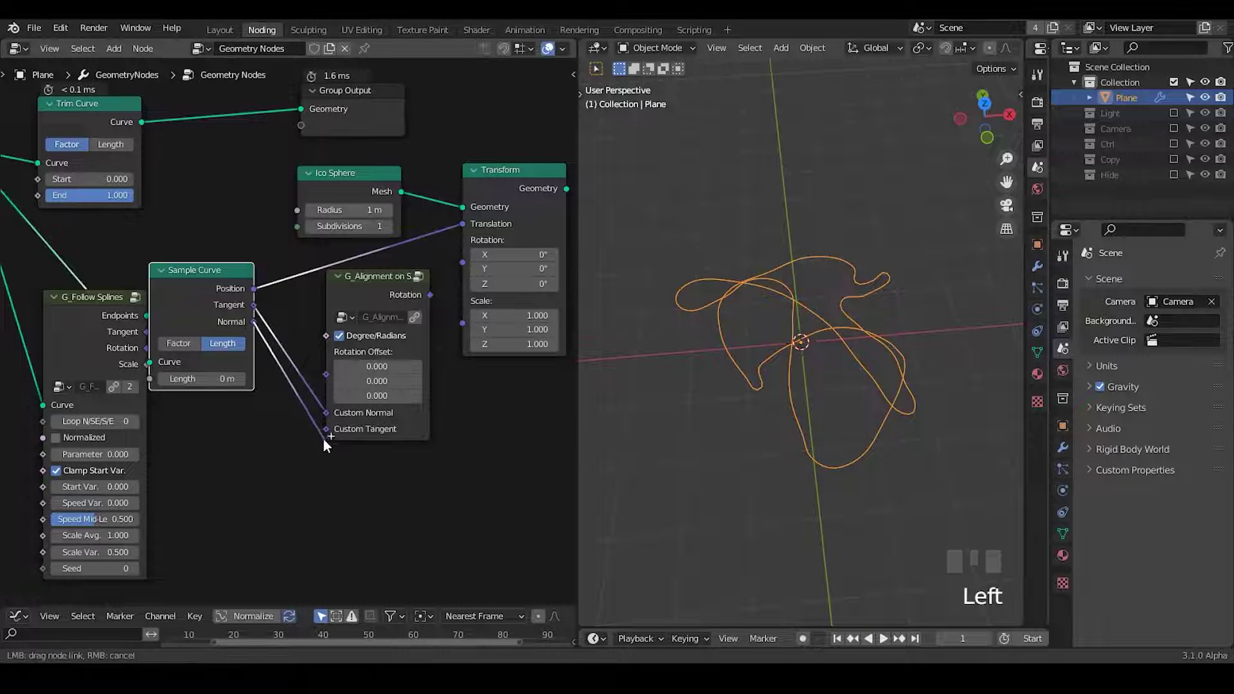
drag(325, 444, 326, 433)
drag(400, 280, 460, 263)
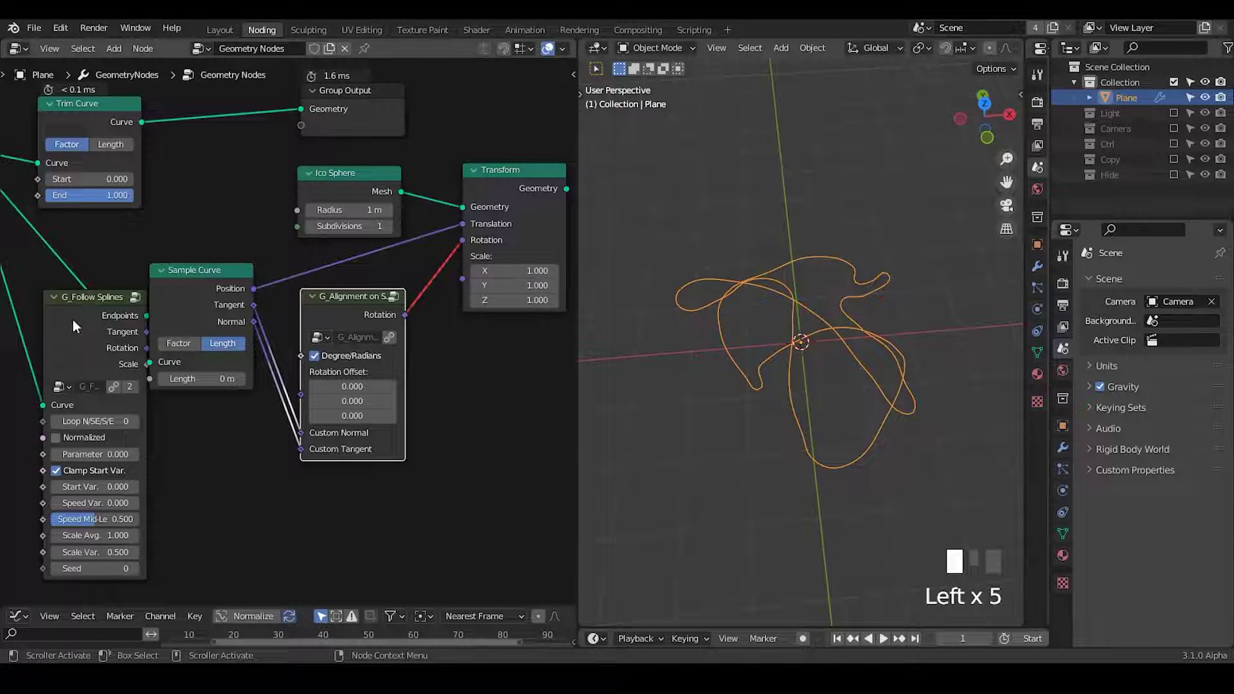
Move G_Follow Splines out of the way and switch the Sample Curve node to Factor mode
drag(72, 318, 36, 426)
click(178, 343)
middle_drag(207, 409, 97, 408)
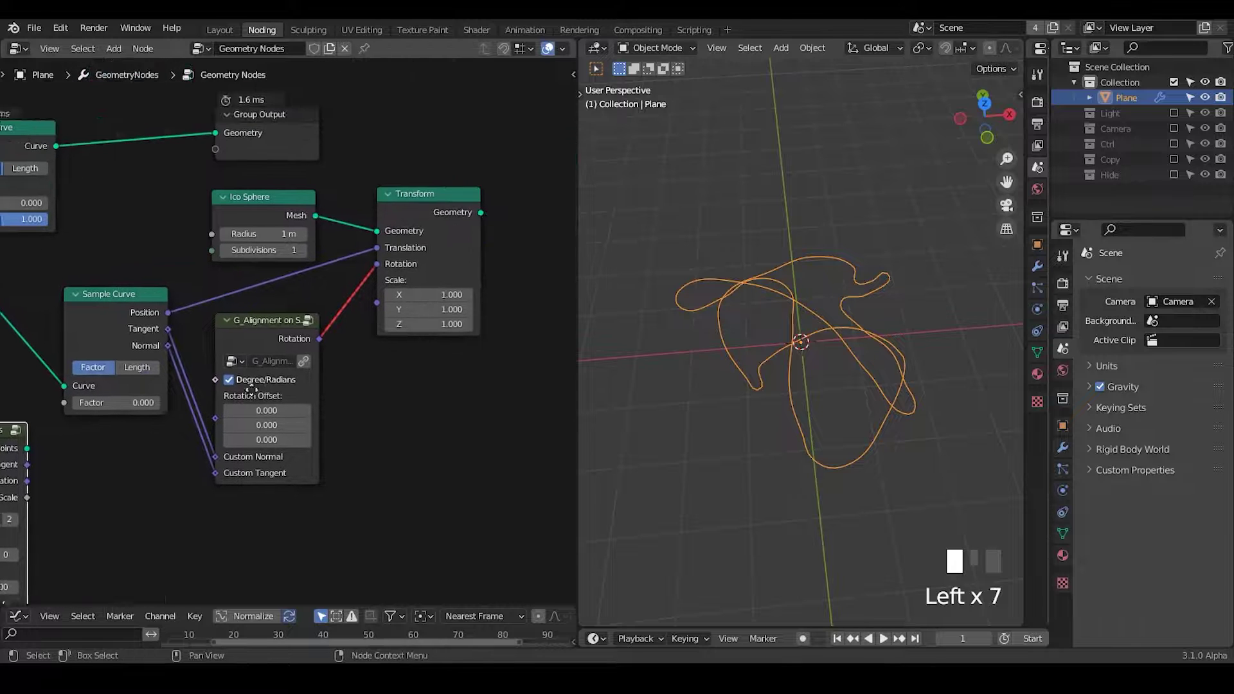
Connect the Transform geometry to the Group Output and move the Group Output node beyond Transform
drag(414, 217, 402, 233)
alt+shift+click(412, 234)
drag(252, 129, 499, 138)
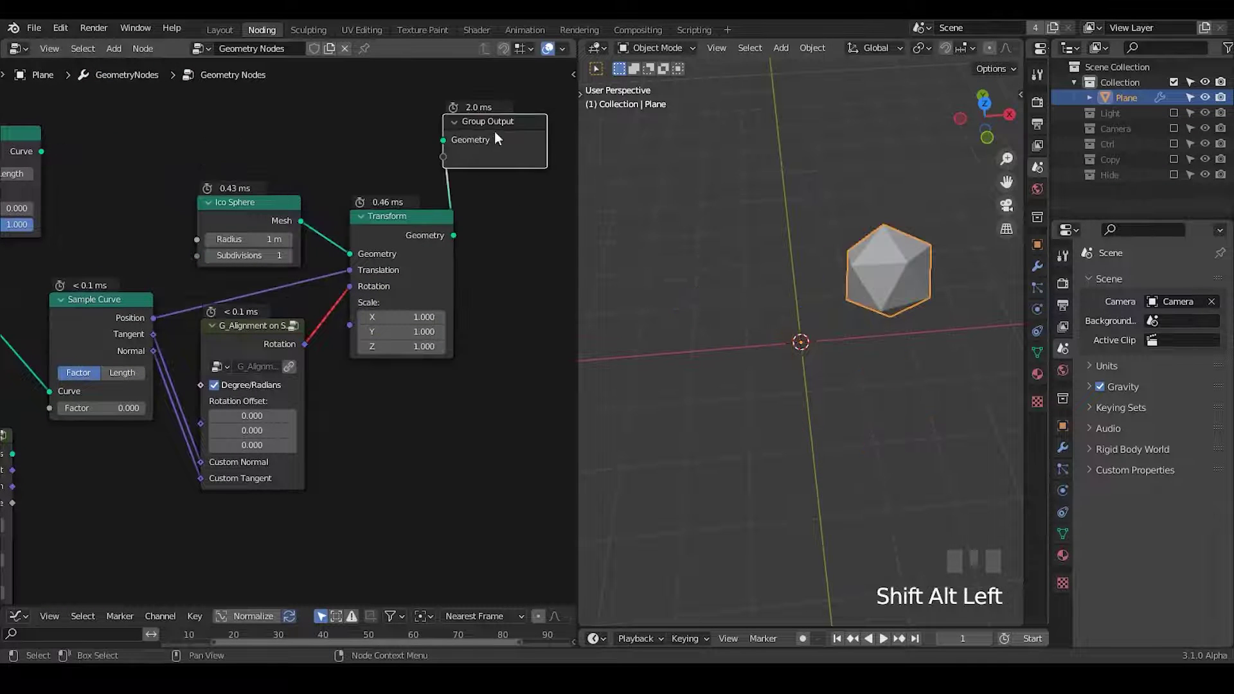
Delete the unused Trim Curve node
scroll(337, 276, left, 5)
click(207, 130)
key(ctrl+x)
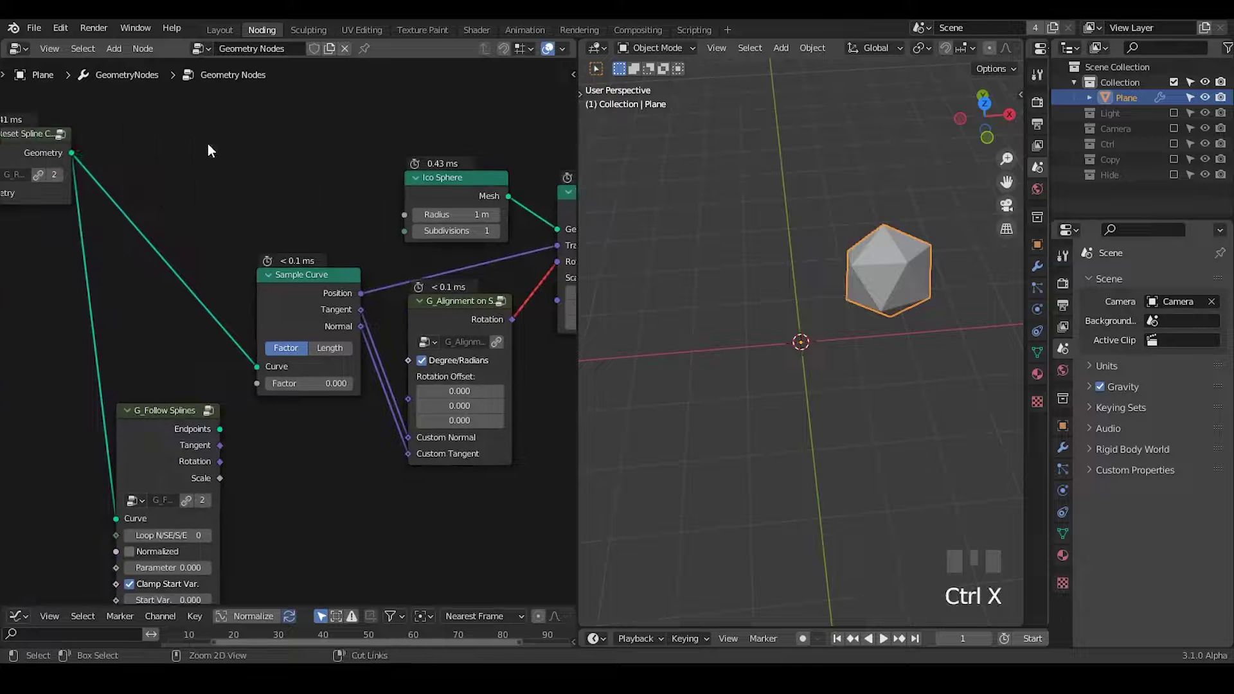
Set the Sample Curve Factor to about 0.489 and the Ico Sphere's radius to 0.1 m
scroll(270, 289, down, 2)
mouse_move(323, 330)
shift+mouse_down()
mouse_move(341, 330)
mouse_move(288, 328)
mouse_move(338, 328)
mouse_move(289, 329)
mouse_move(317, 332)
shift+mouse_up()
shift+click(335, 338)
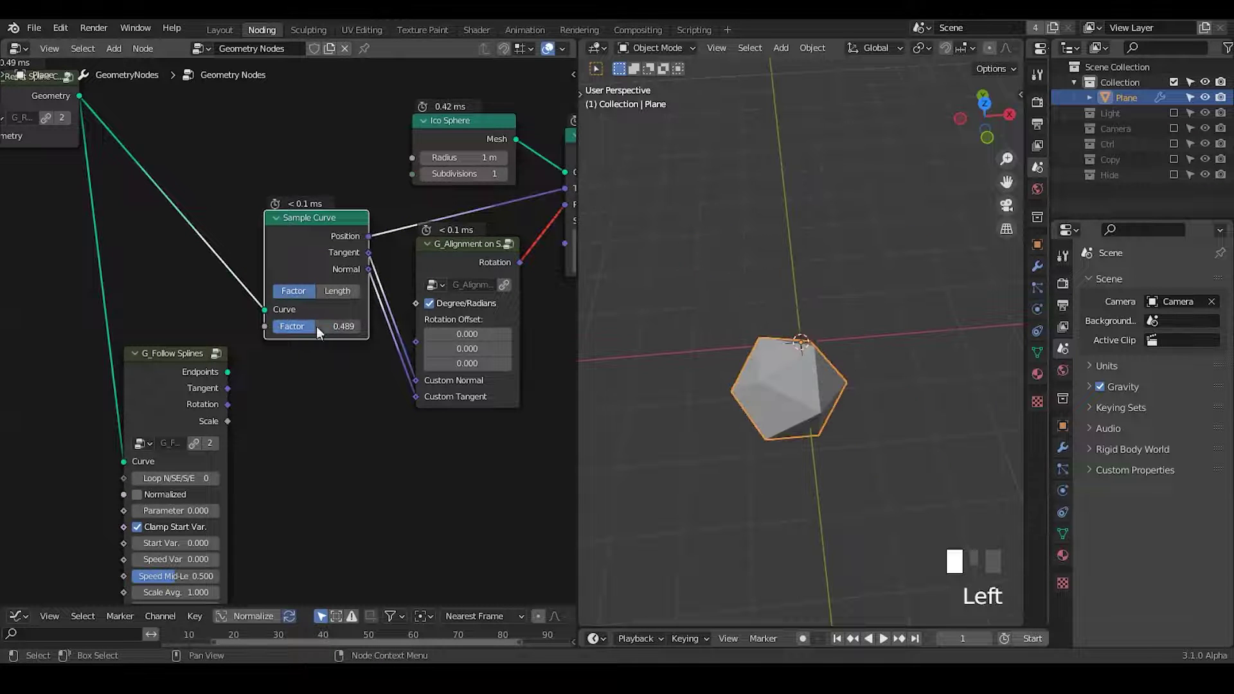
click(450, 156)
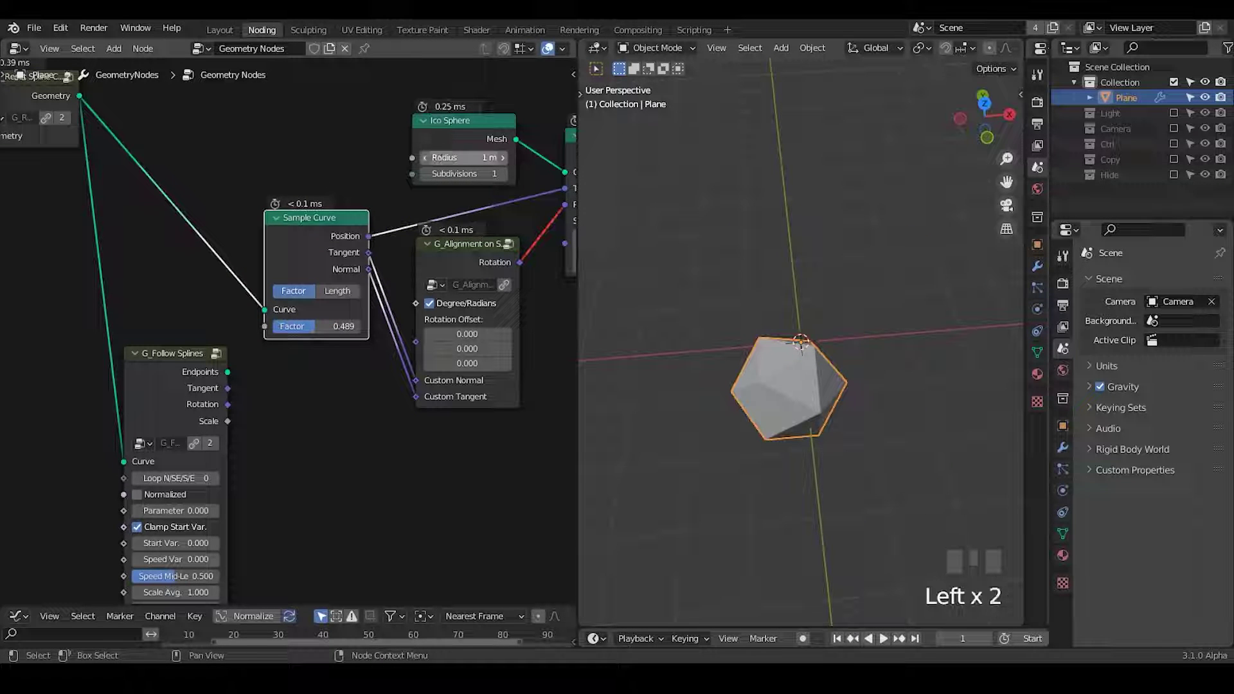
key(Return)
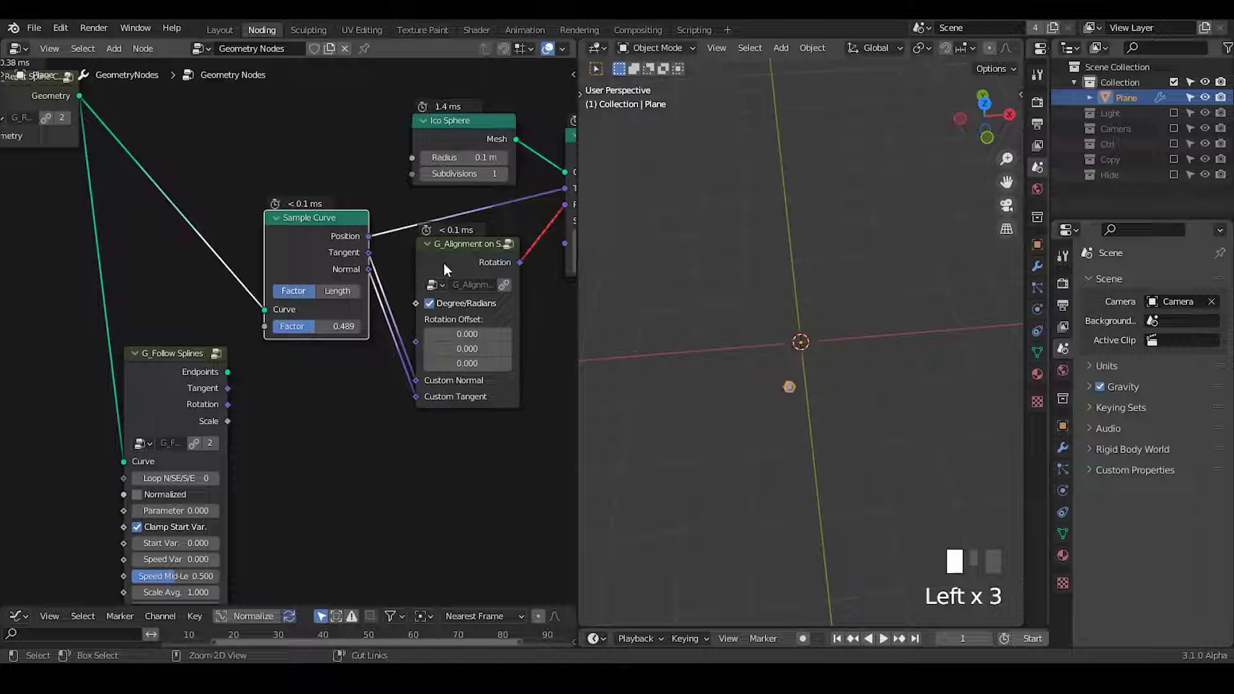
Move the Group Output node farther away and insert a Join Geometry node between Transform and Group Output
scroll(504, 301, down, 3)
middle_drag(504, 300, 379, 321)
drag(529, 140, 572, 168)
key(shift+a)
text(sjoin)
key(Down)
key(Return)
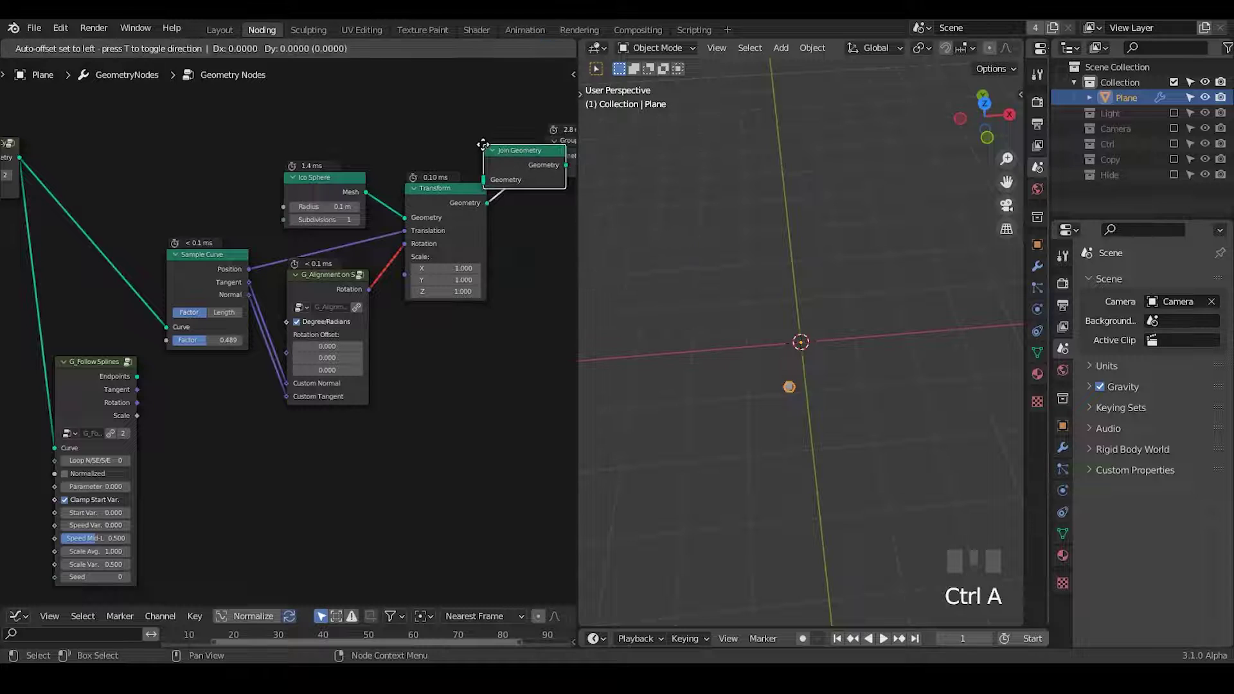
click(477, 156)
Connect the G_Reset Spline Cyclic geometry to Join Geometry and delete the G_Follow Splines node
middle_drag(284, 300, 345, 281)
scroll(345, 280, down, 1)
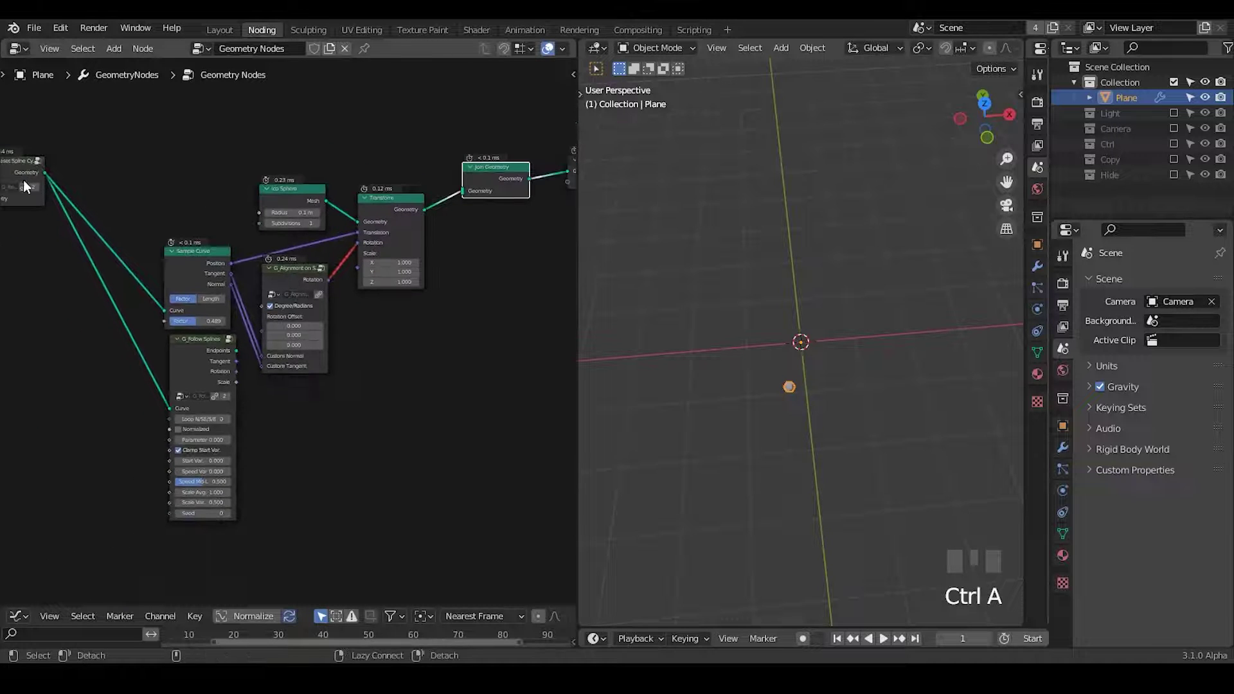
drag(23, 179, 496, 170)
Raise the Sample Curve Factor to 1.000 to test the sphere's movement along the path
scroll(317, 372, up, 5)
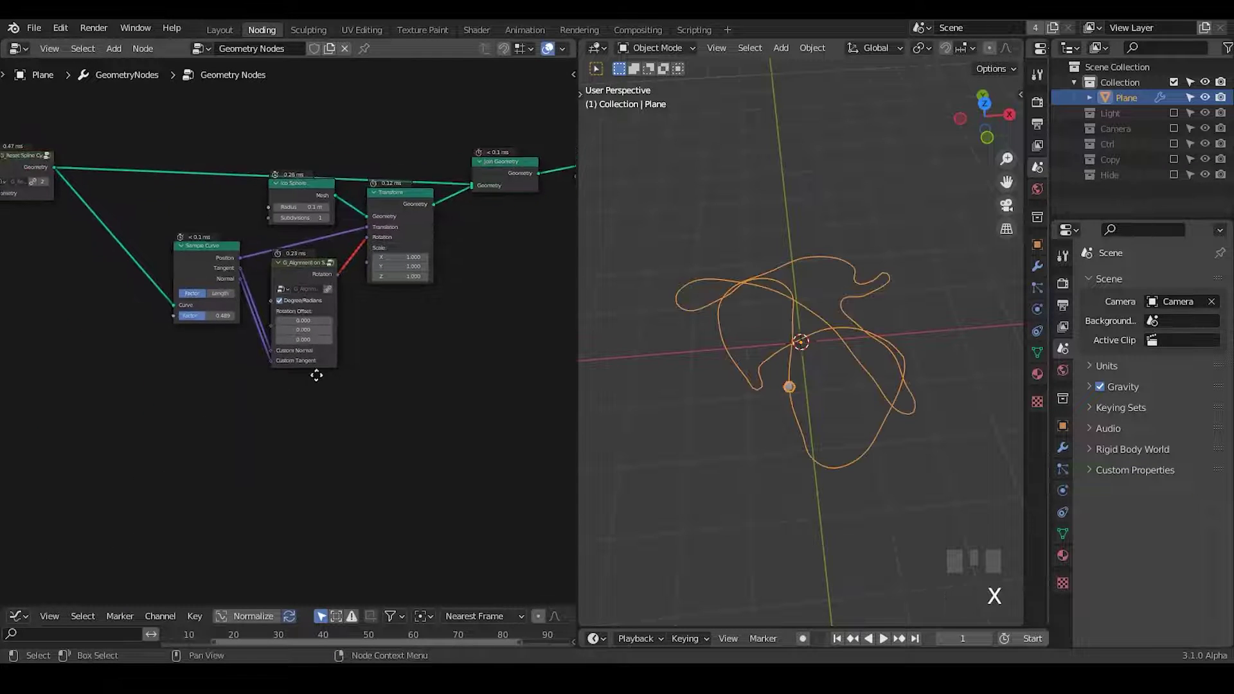
shift+drag(256, 248, 290, 246)
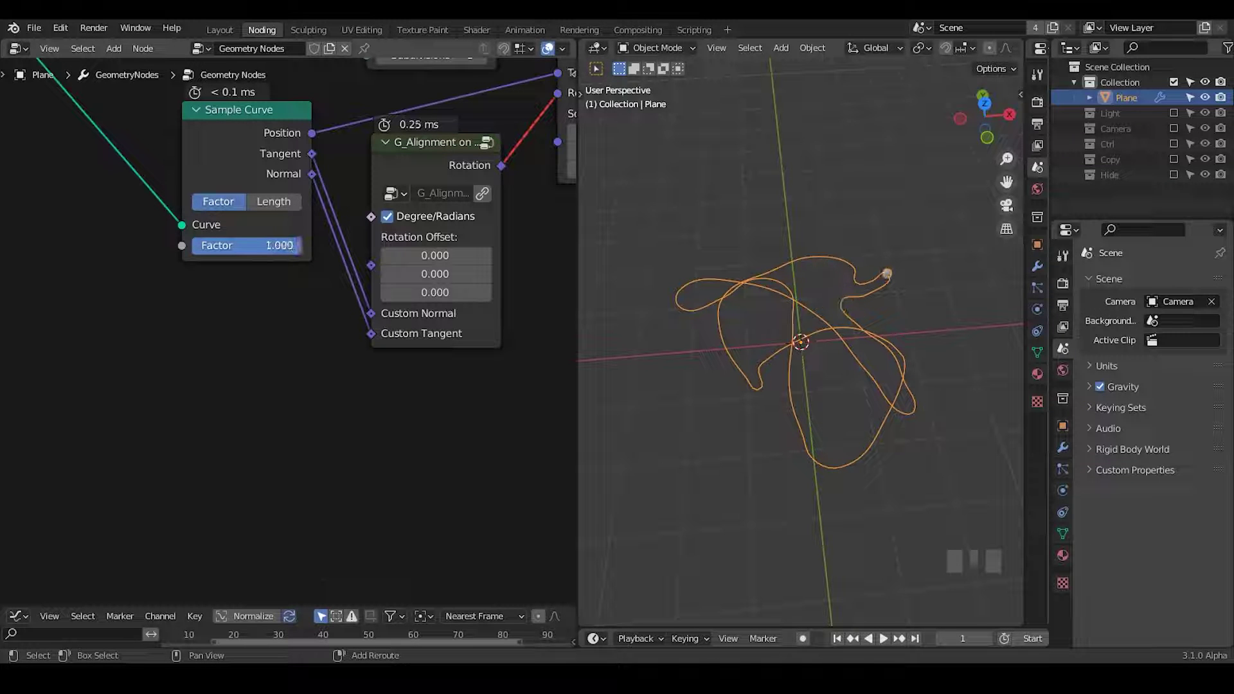
Add a Math node in front of the Sample Curve node
middle_drag(146, 379, 302, 373)
scroll(234, 373, down, 3)
key(shift+a)
text(s)
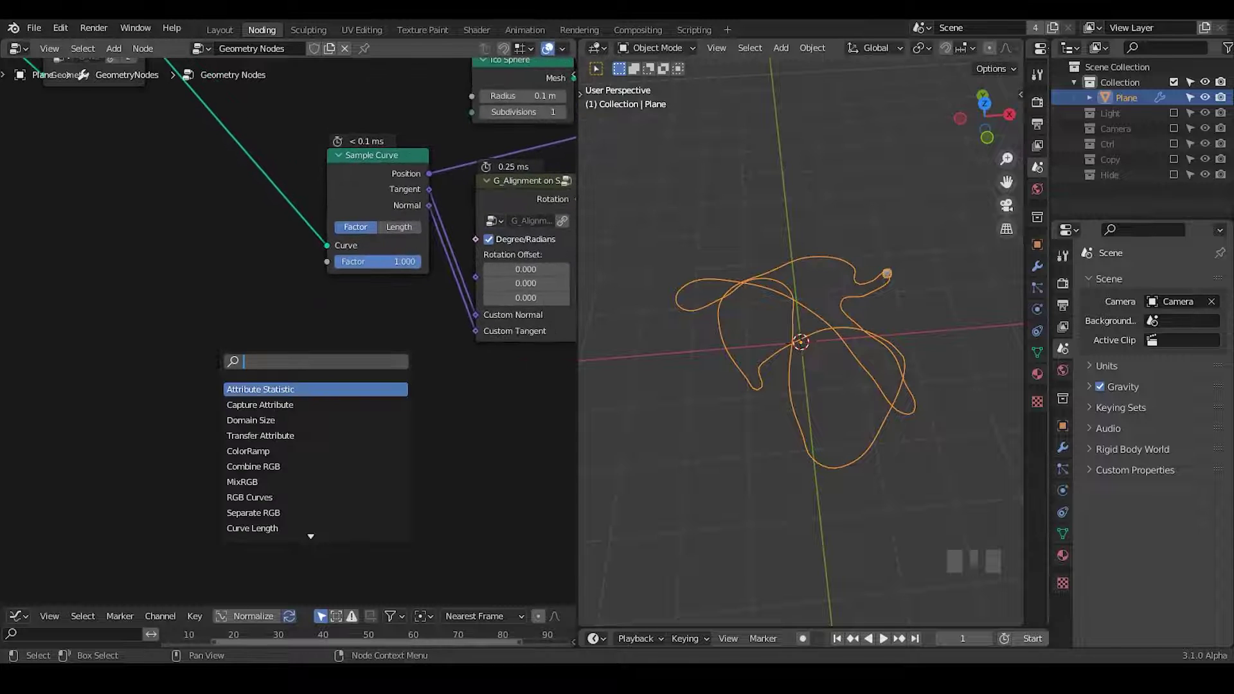
text(math)
key(Return)
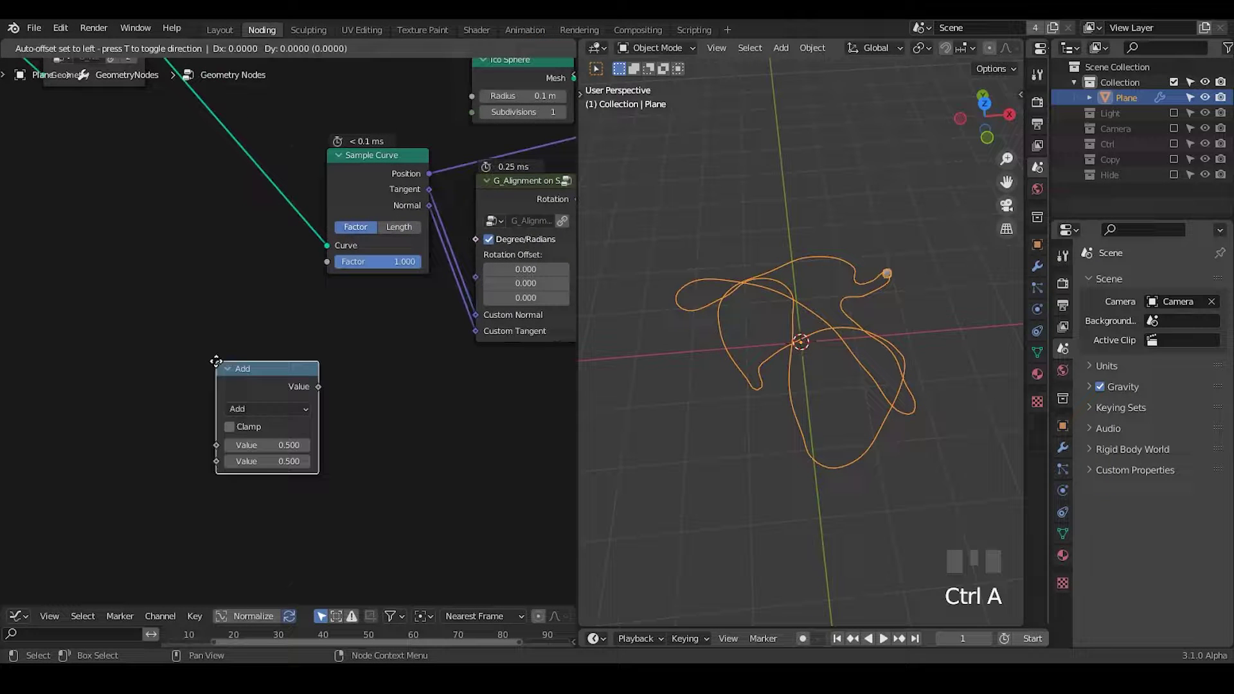
click(243, 300)
Set the Math node to Fraction and connect its Value to Sample Curve's Factor input
click(243, 299)
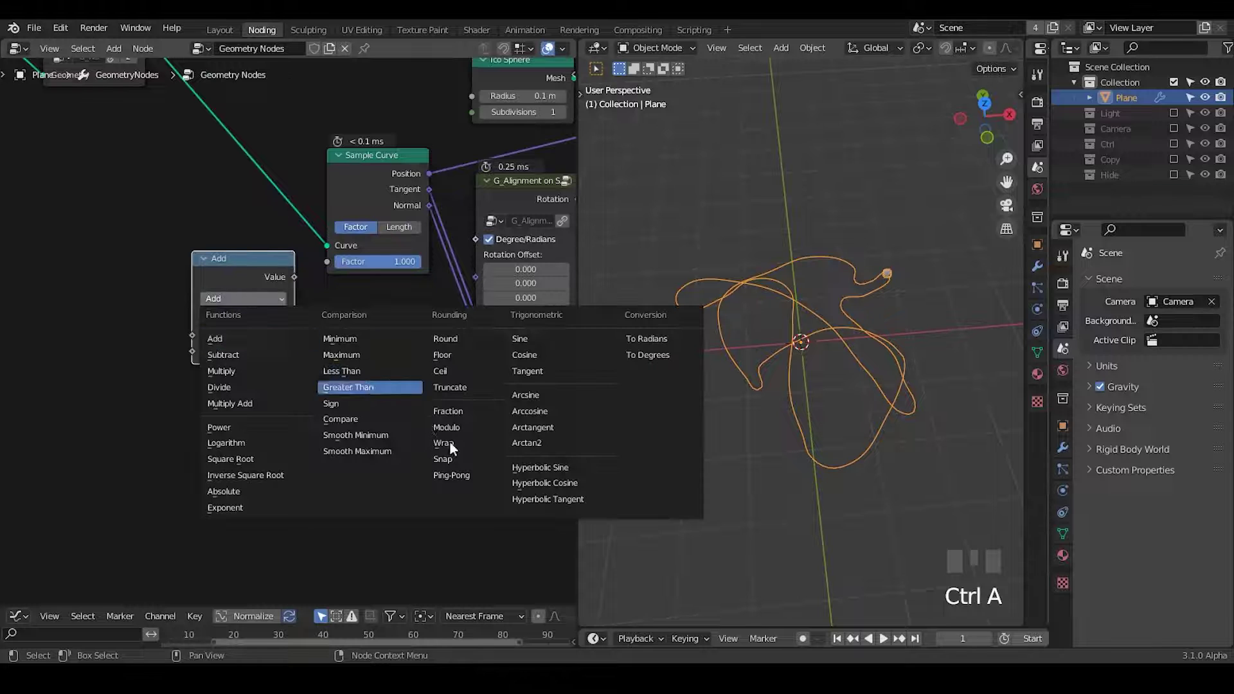
click(447, 413)
alt+right_drag(253, 279, 393, 256)
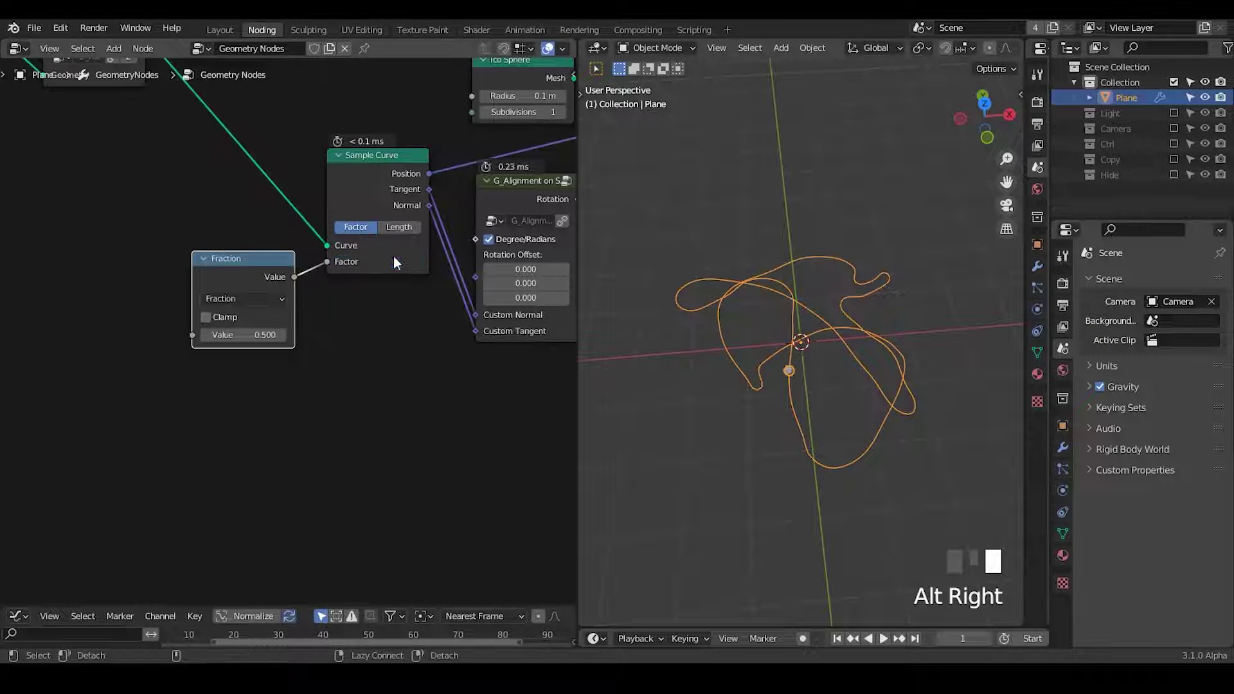
Raise the Fraction node's value to 1.720 to test the sphere looping along the path
middle_drag(283, 398, 368, 363)
shift+drag(325, 301, 392, 302)
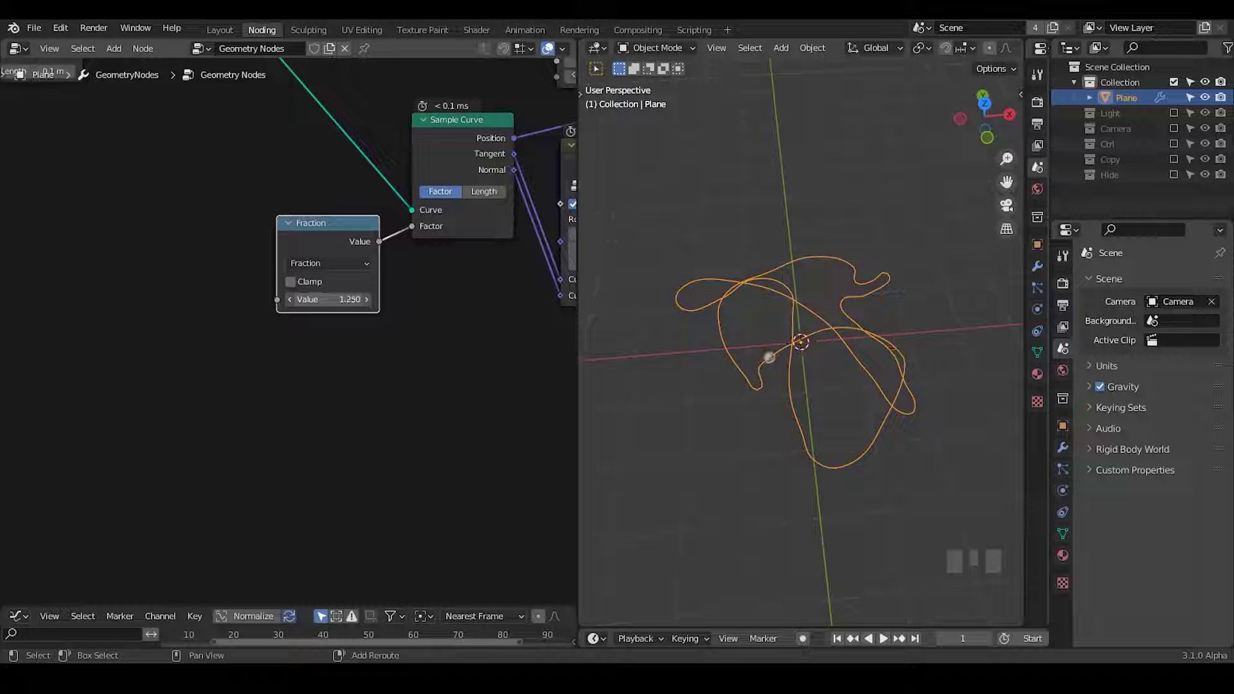
Cut the link between the alignment node's Rotation and Transform, and inspect the path from another angle
middle_drag(438, 352, 181, 433)
ctrl+middle_drag(281, 315, 376, 348)
middle_drag(376, 348, 407, 337)
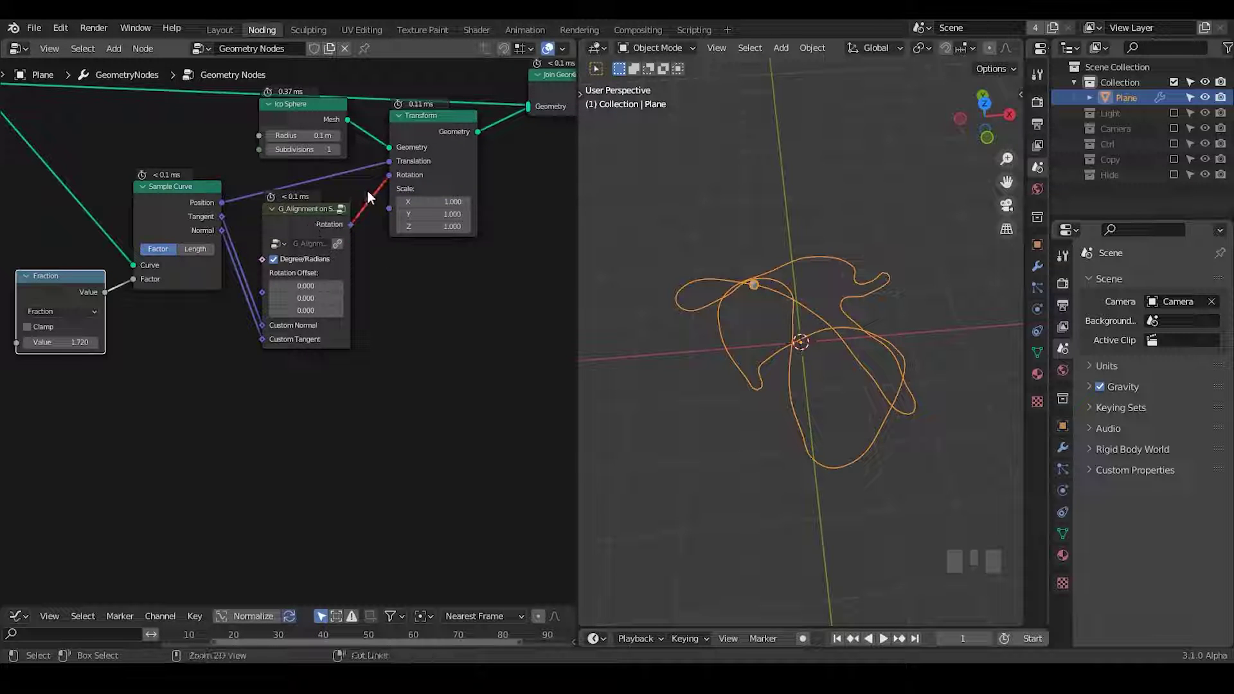
ctrl+right_drag(367, 190, 369, 307)
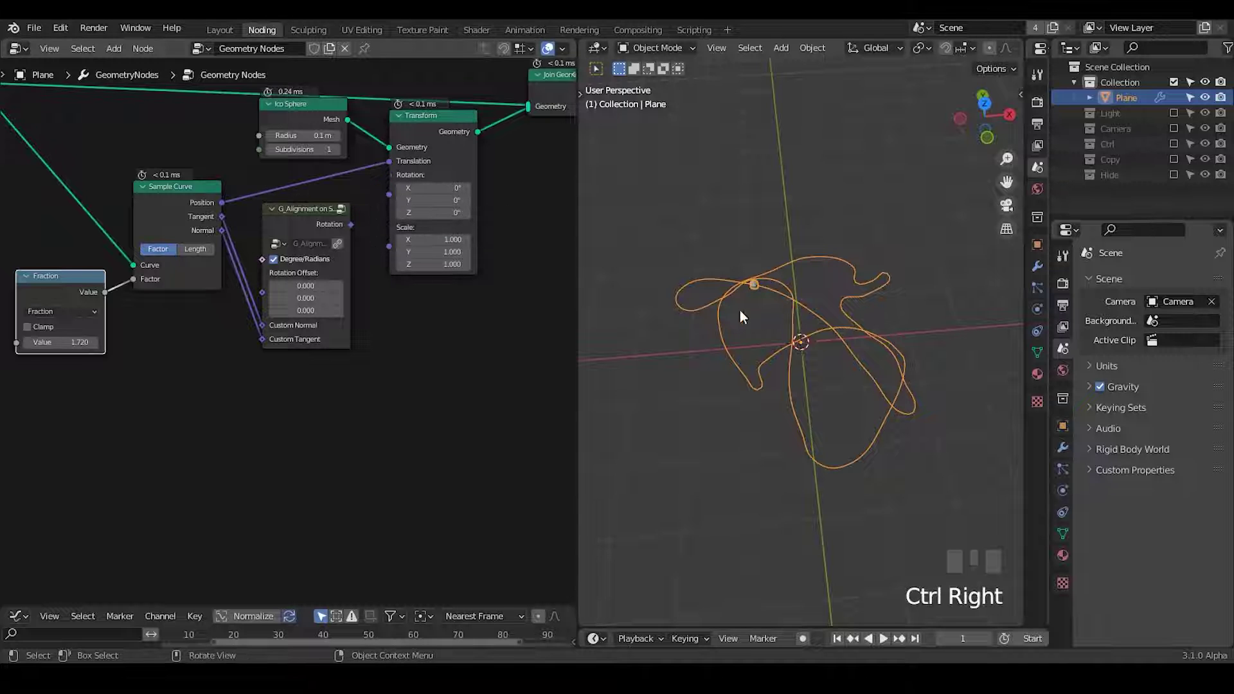
shift+middle_drag(739, 310, 802, 311)
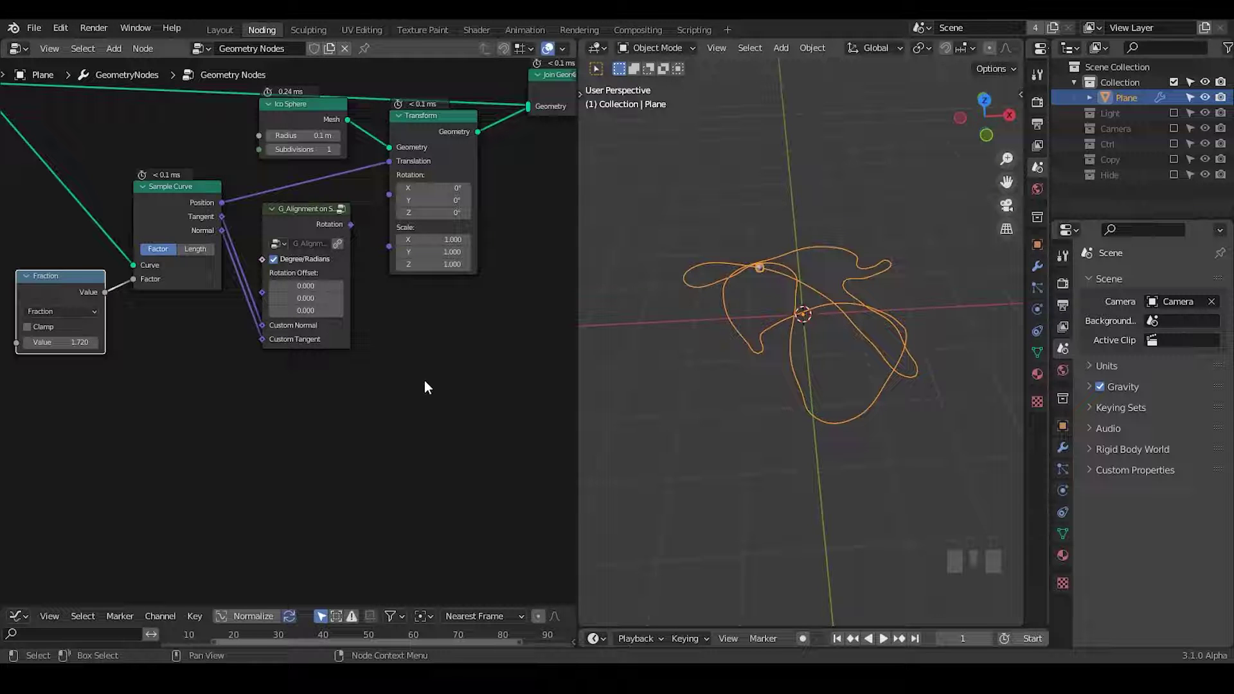
Add a Cube node below the Sample Curve node
mouse_move(400, 346)
middle_down()
mouse_move(407, 411)
mouse_move(406, 360)
middle_up()
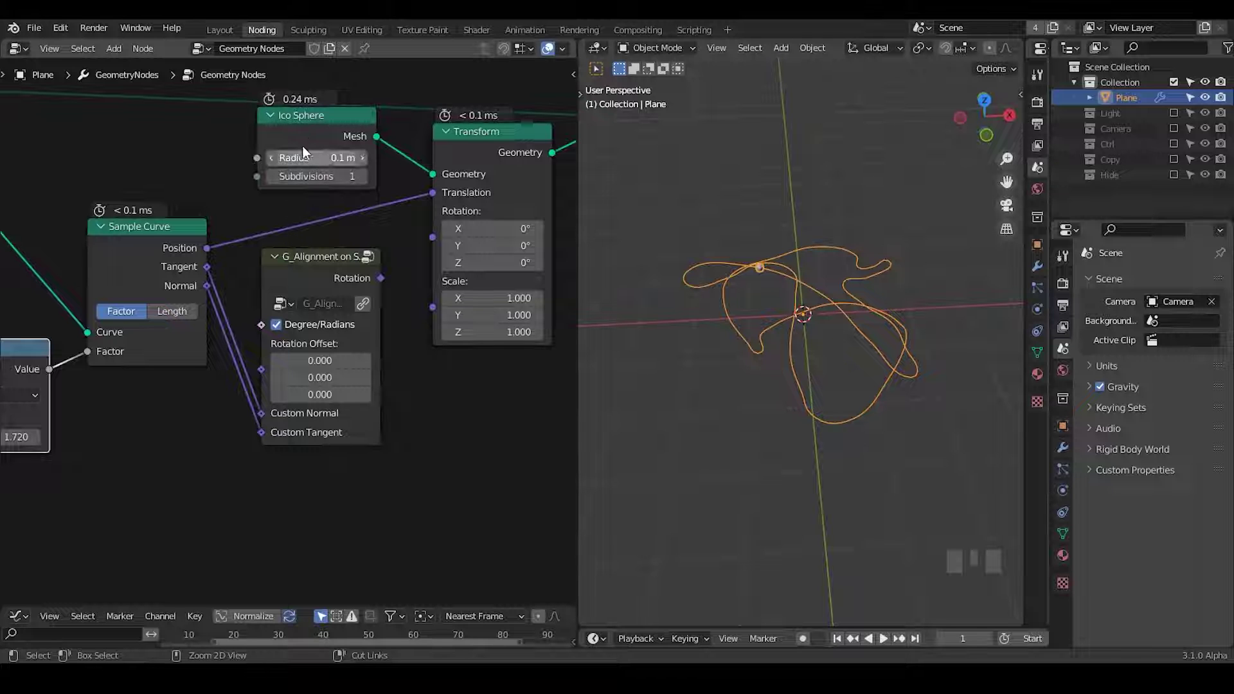
key(shift+a)
text(scub)
key(Return)
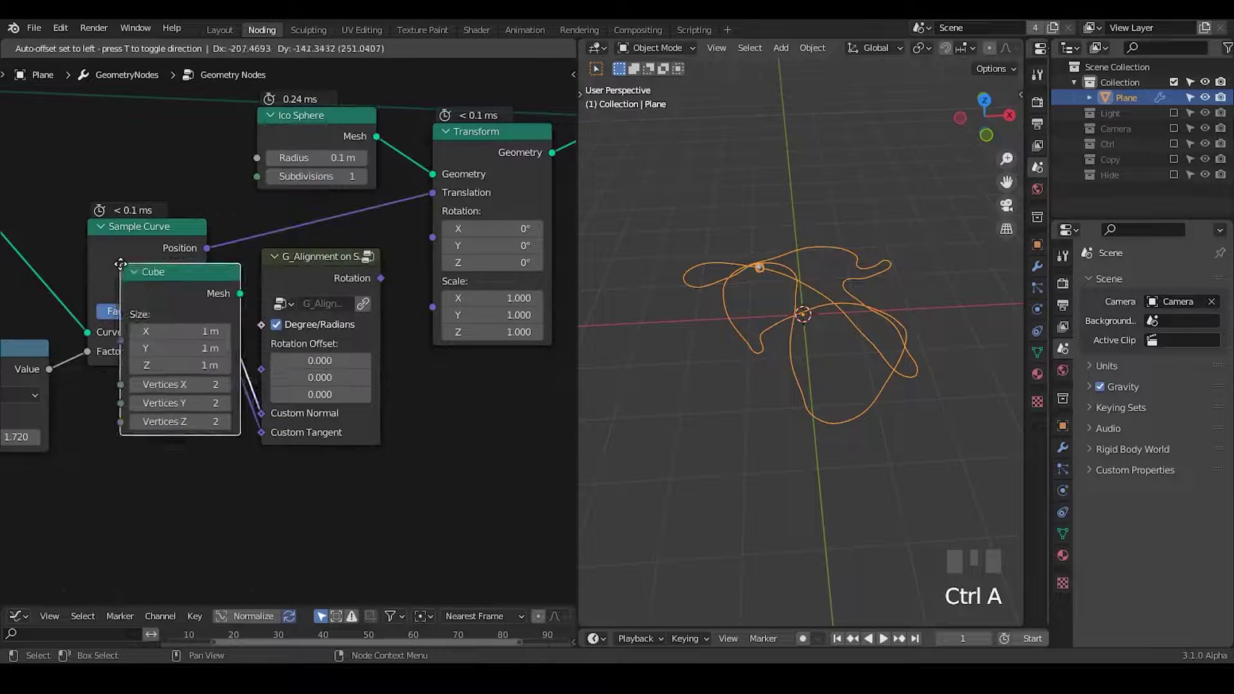
click(70, 410)
Connect the Cube's Mesh to Transform's Geometry input in place of the Ico Sphere and delete the Ico Sphere node
drag(207, 442, 440, 175)
click(289, 130)
key(x)
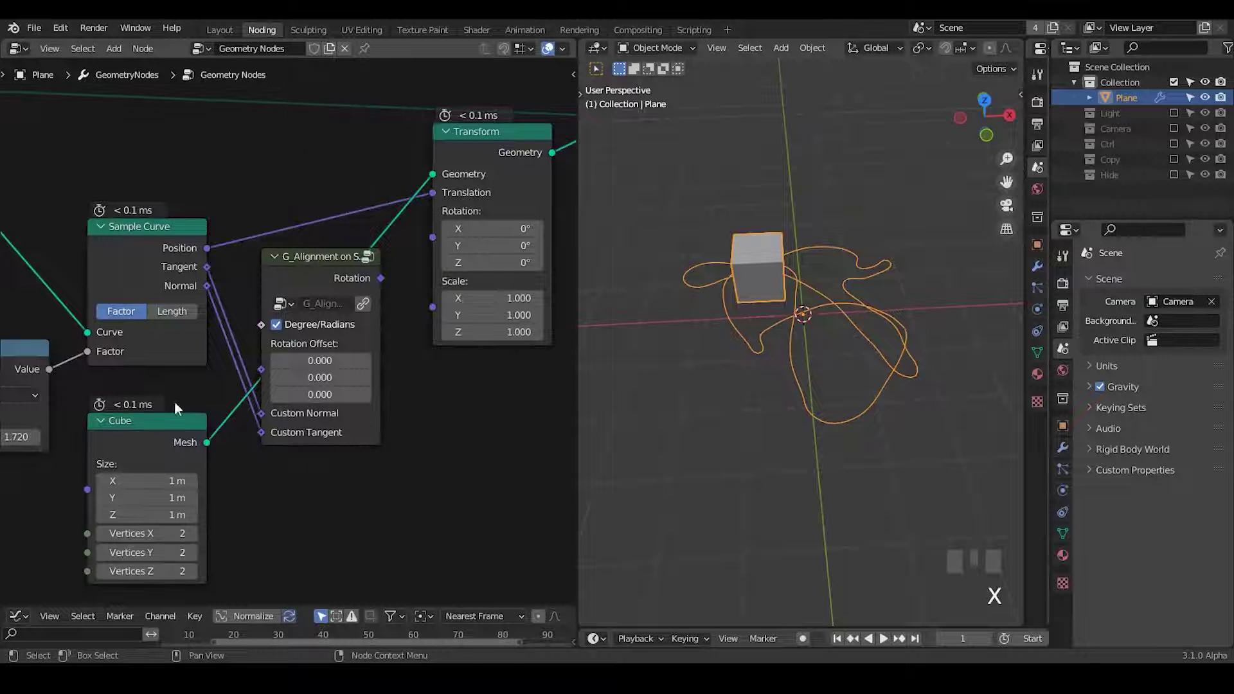
Reconnect the alignment node's Rotation to Transform's Rotation and raise the Fraction node's value to 2.960
drag(381, 278, 433, 239)
middle_drag(324, 339, 420, 251)
shift+drag(80, 343, 348, 353)
middle_drag(347, 353, 308, 362)
Set the Cube's X, Y and Z size to 0.2 m and raise the Fraction node's value to 3.880
middle_drag(396, 409, 353, 400)
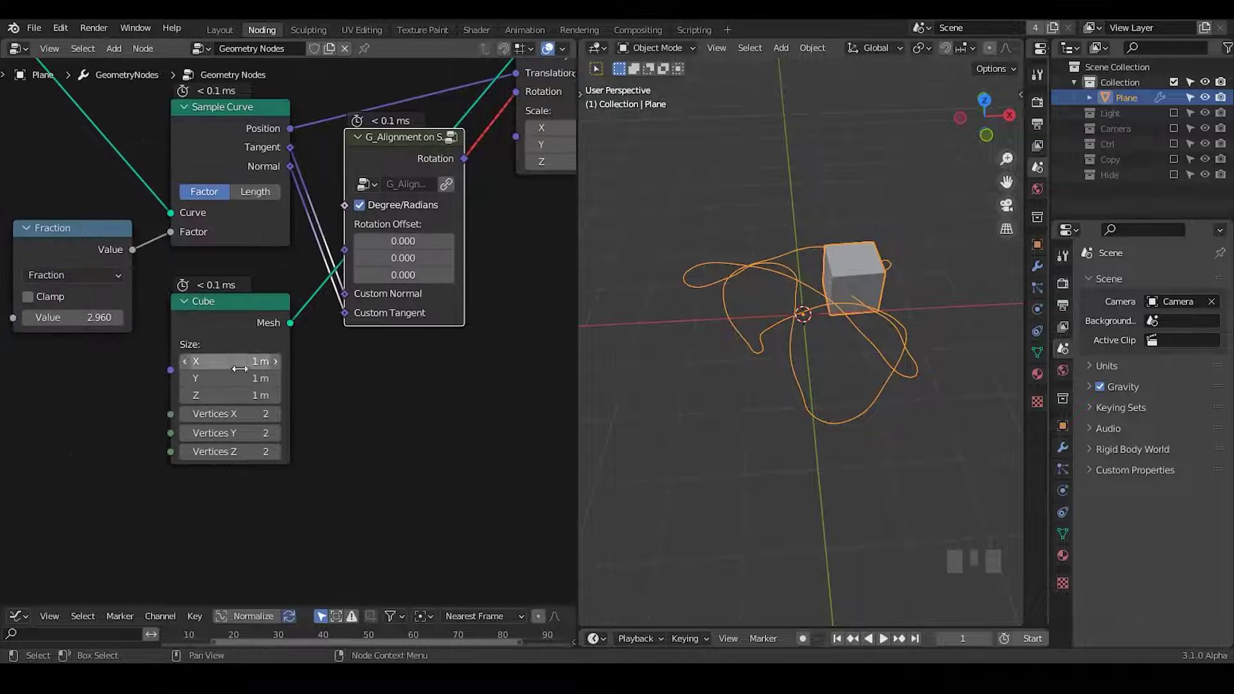
drag(239, 363, 239, 396)
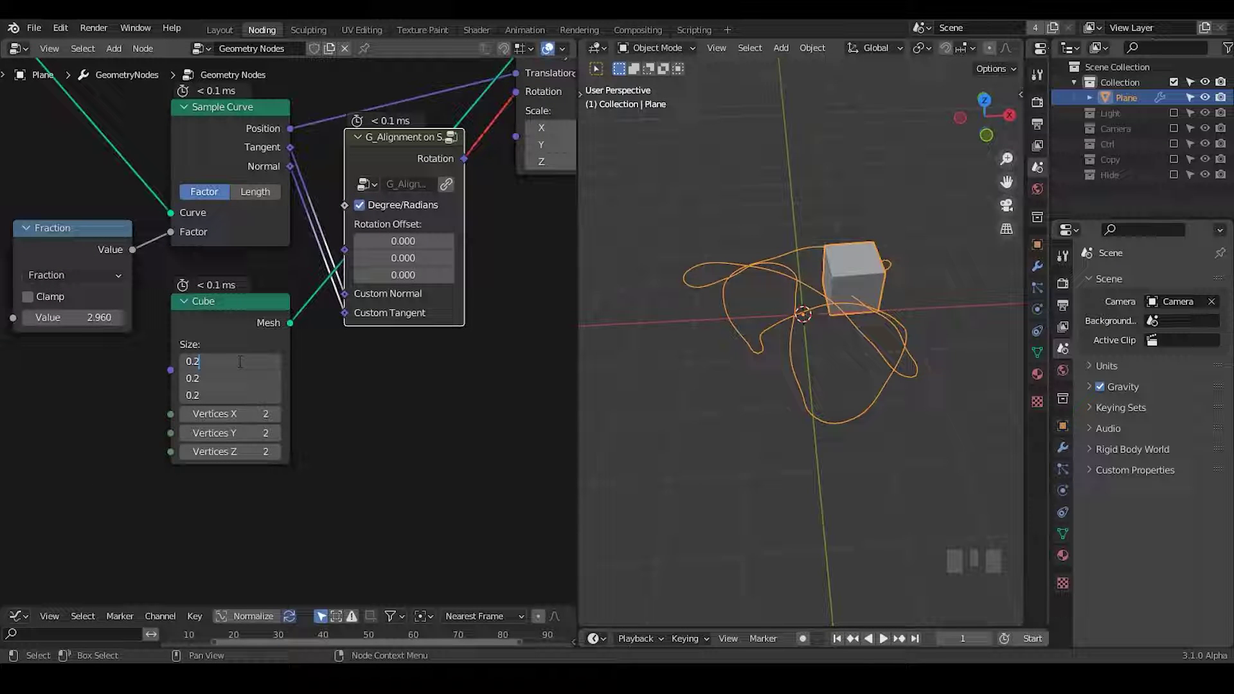
key(Return)
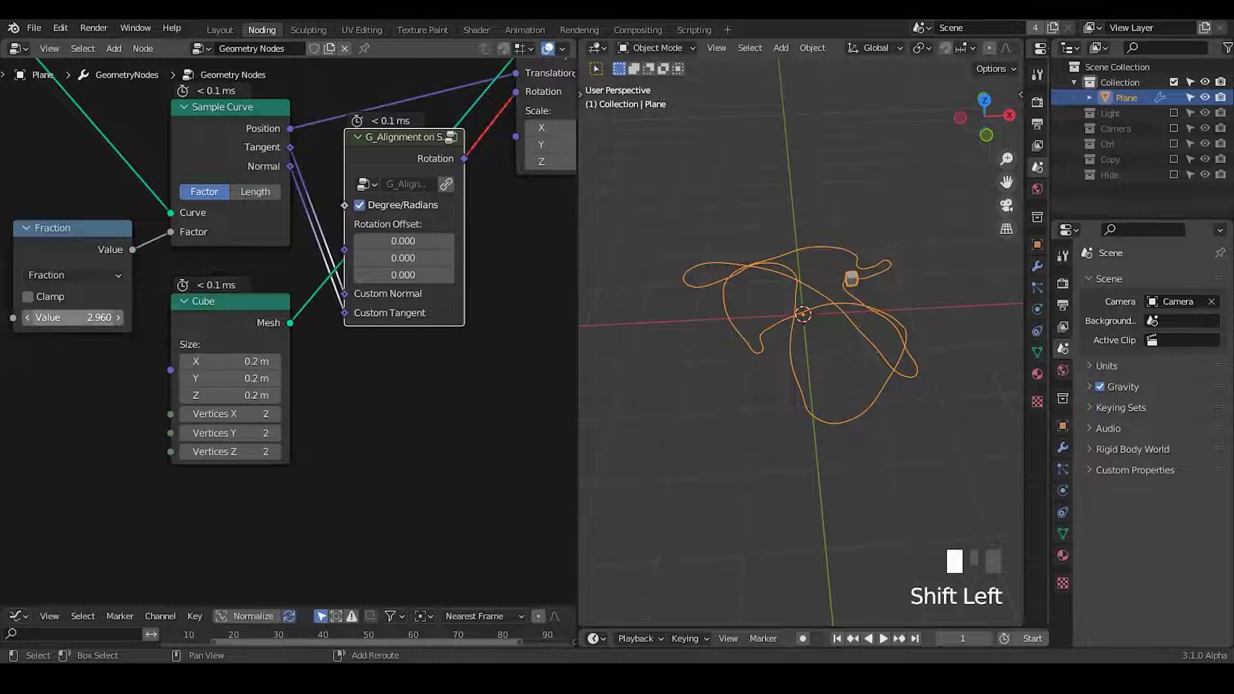
shift+drag(88, 324, 147, 324)
Collapse the Cube node and move it above the G_Alignment on Splines node, beside Transform
scroll(385, 450, down, 3)
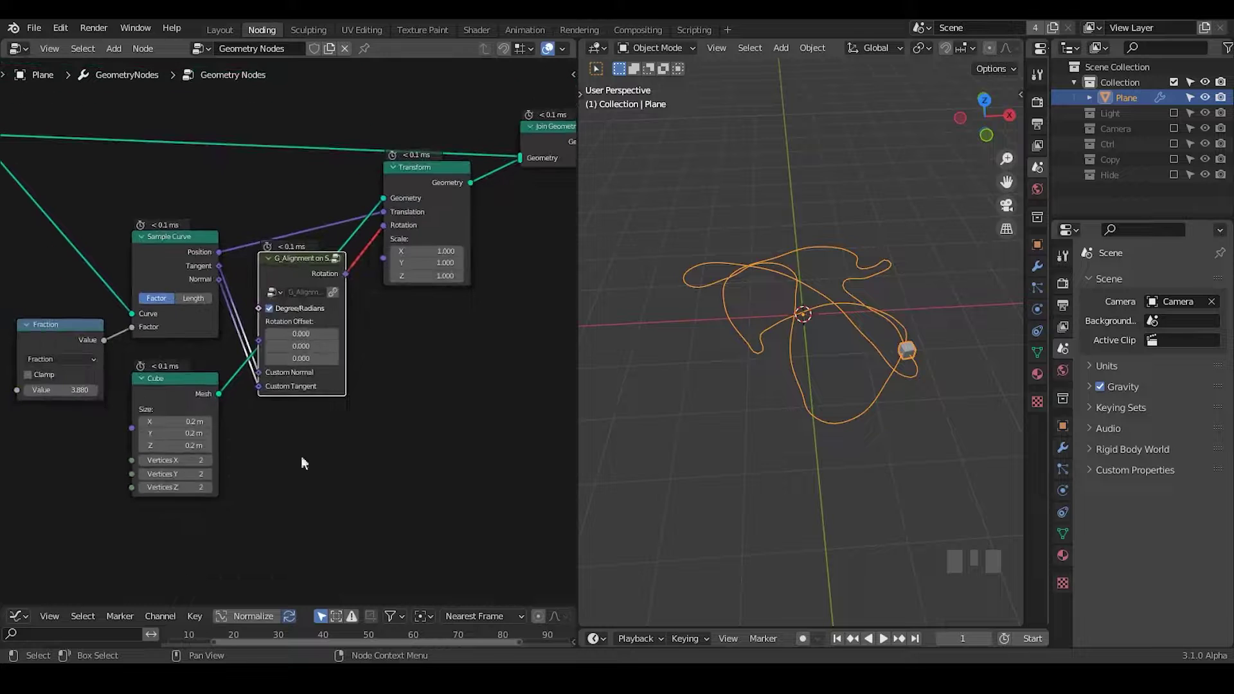
click(140, 378)
drag(140, 379, 251, 174)
middle_drag(476, 355, 248, 361)
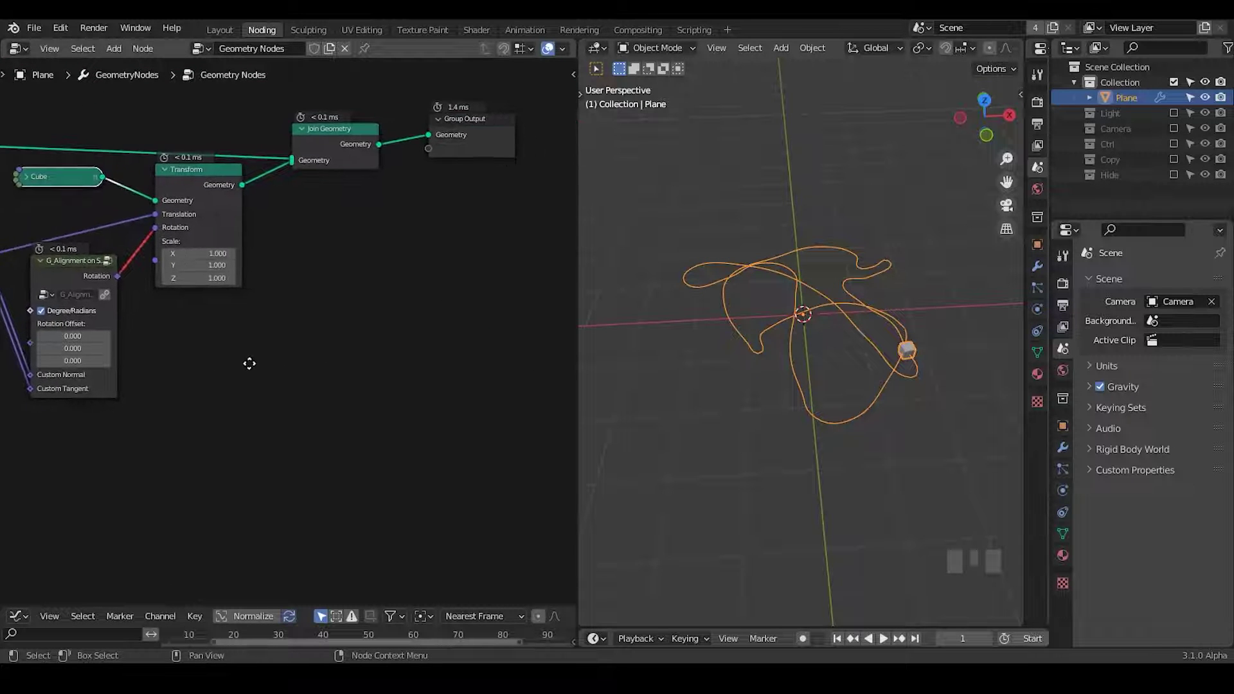
Move the Join Geometry and Group Output nodes farther from Transform to make room for more nodes
middle_drag(859, 434, 858, 408)
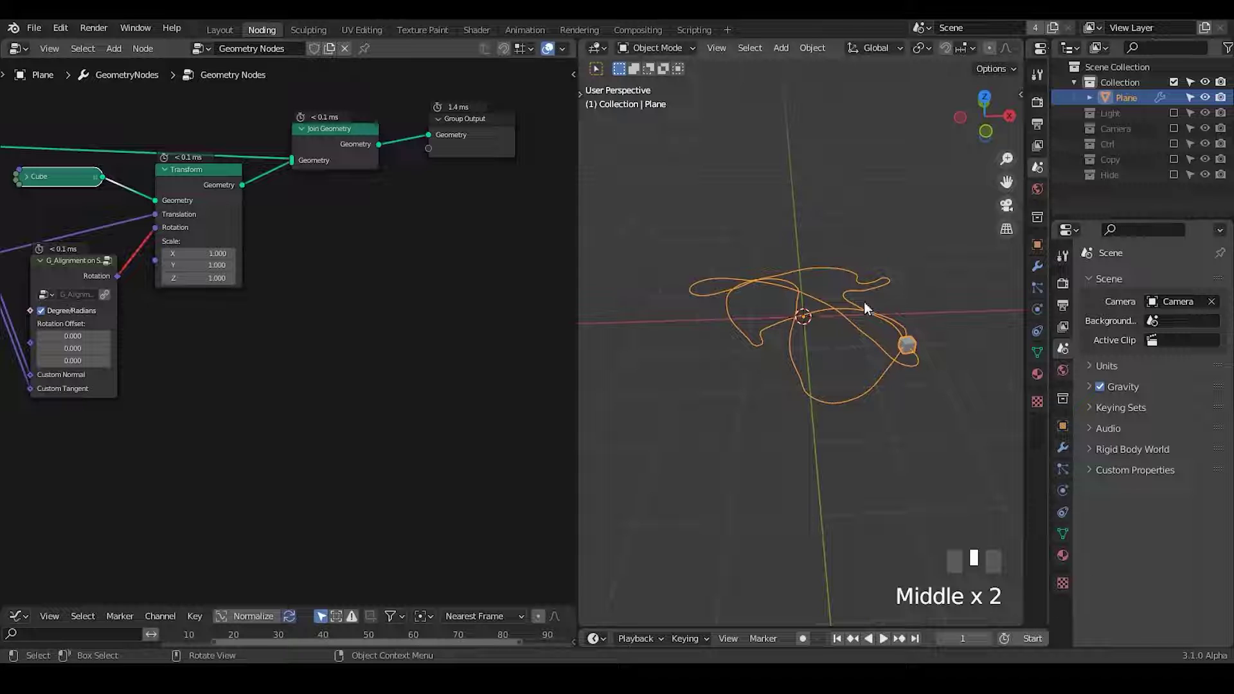
middle_drag(276, 312, 395, 303)
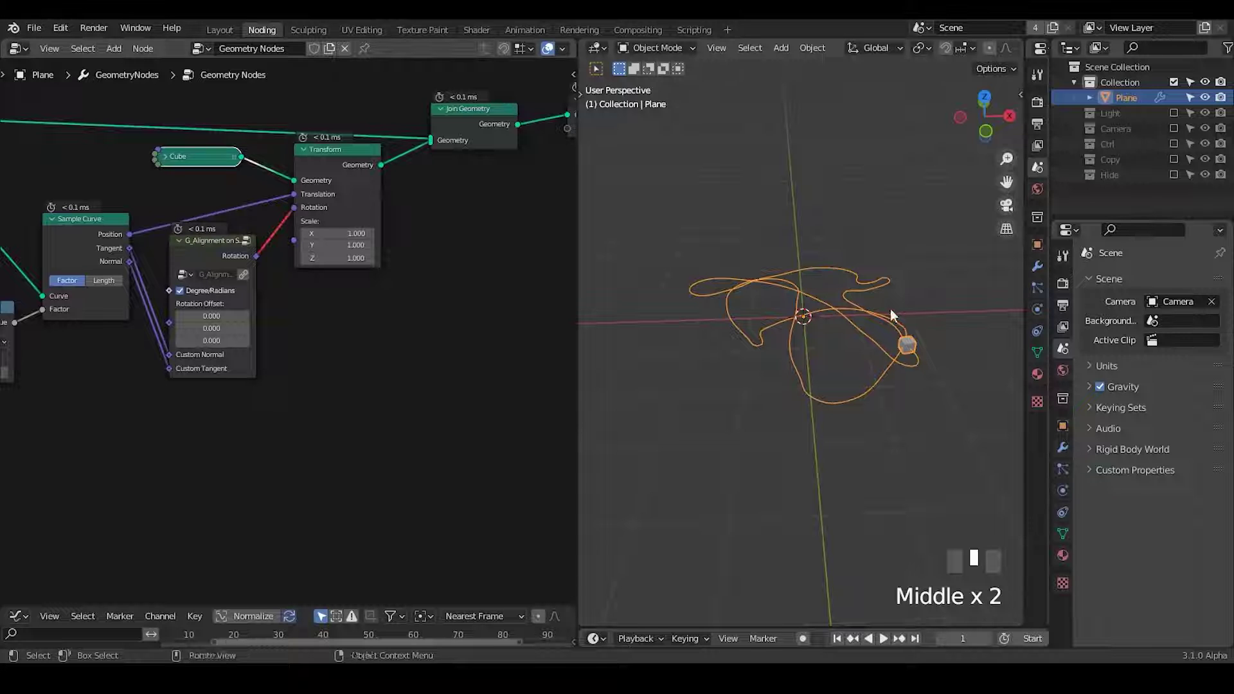
middle_drag(509, 341, 430, 348)
key(ctrl+alt+shift+q)
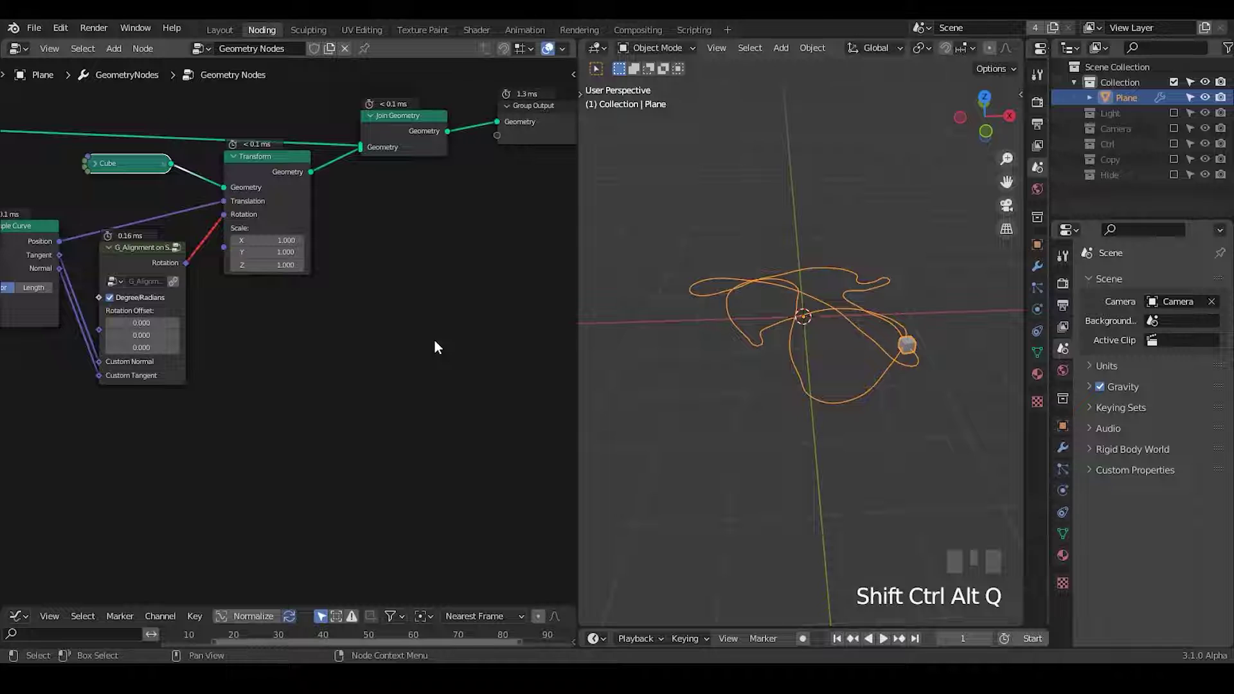
middle_drag(413, 295, 456, 107)
drag(543, 91, 239, 279)
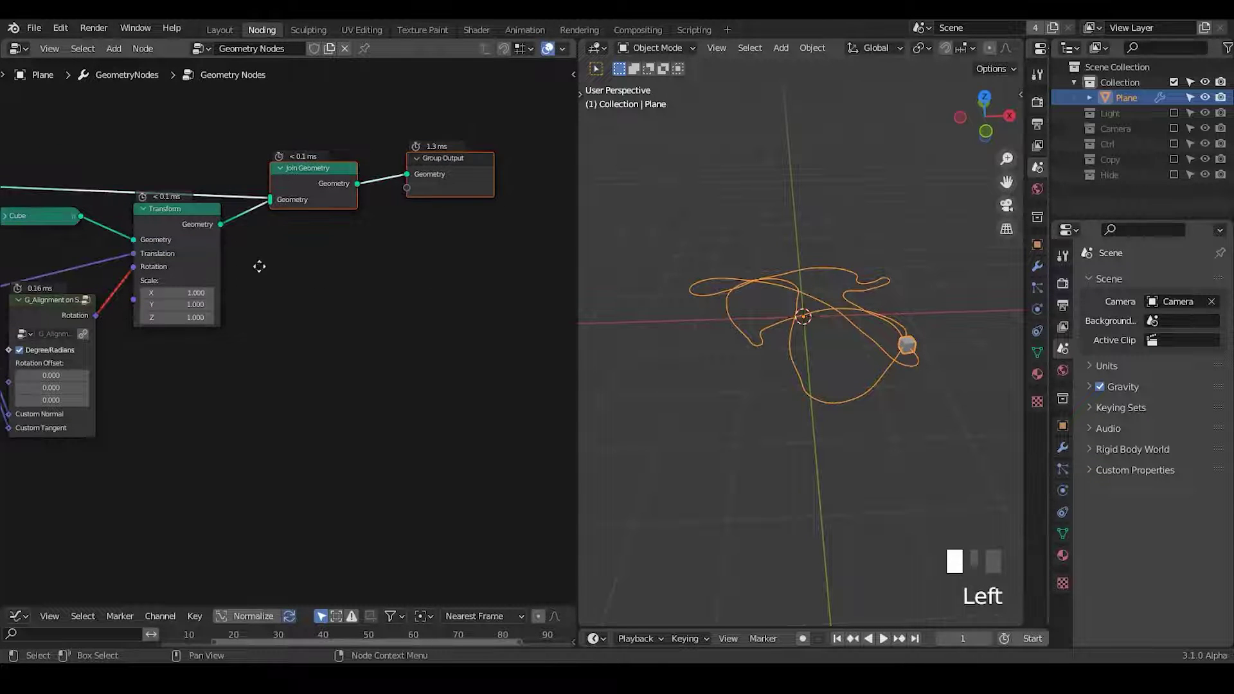
key(g)
click(389, 248)
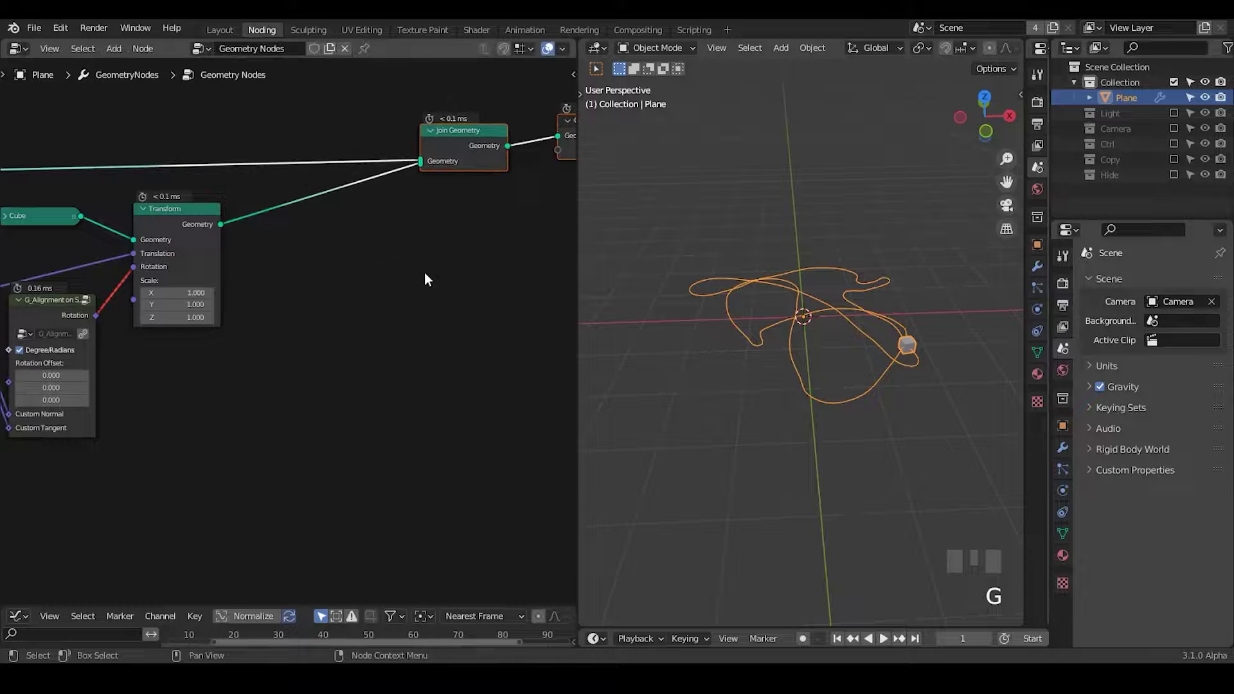
Insert a G_Bevel Curve node on the curve's link into Join Geometry, above the Transform node
key(ctrl+a)
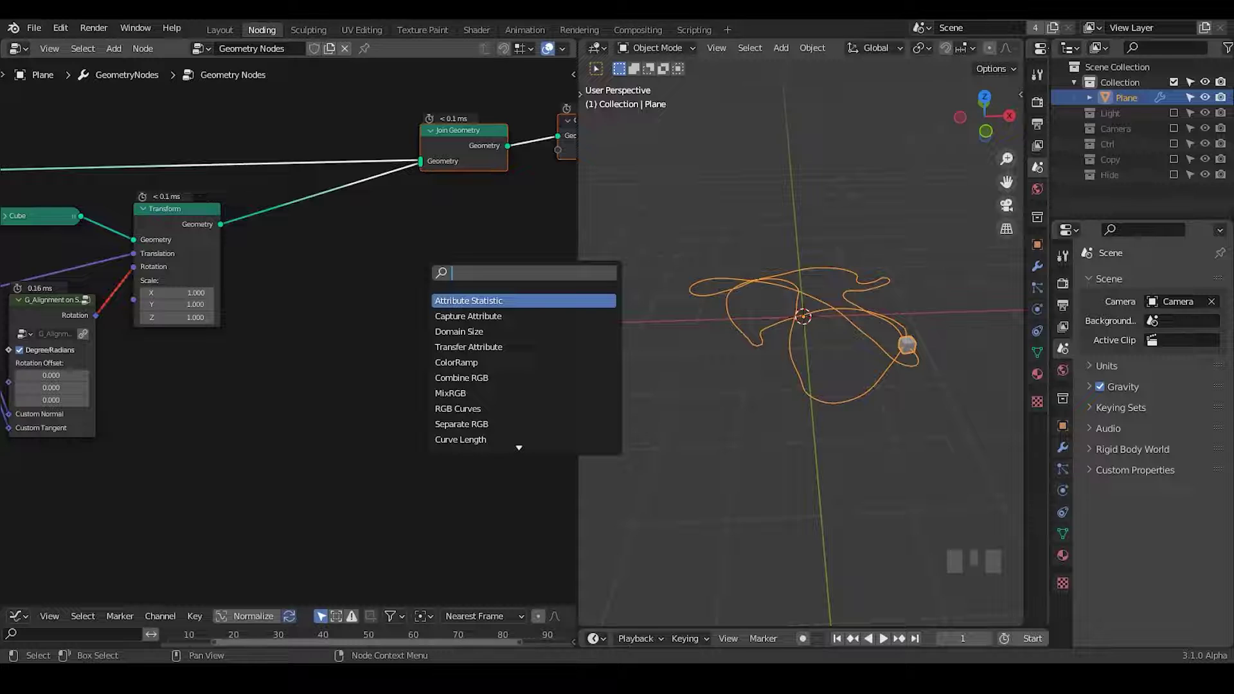
text(bevel)
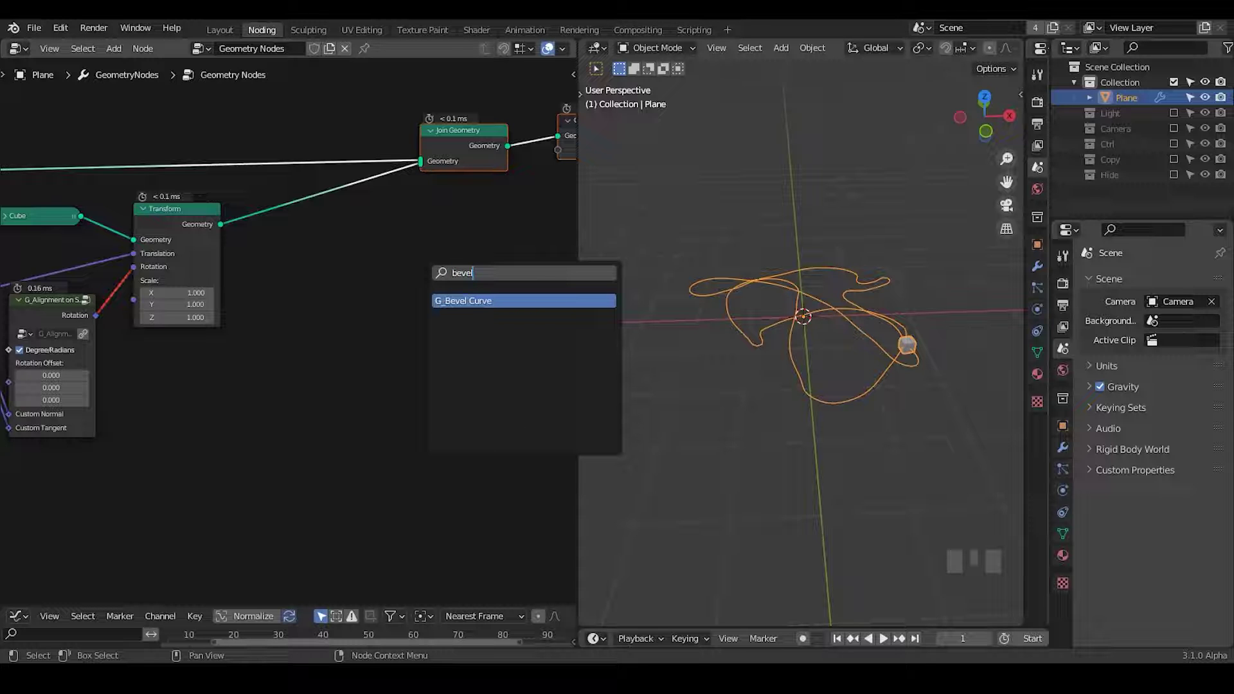
key(Return)
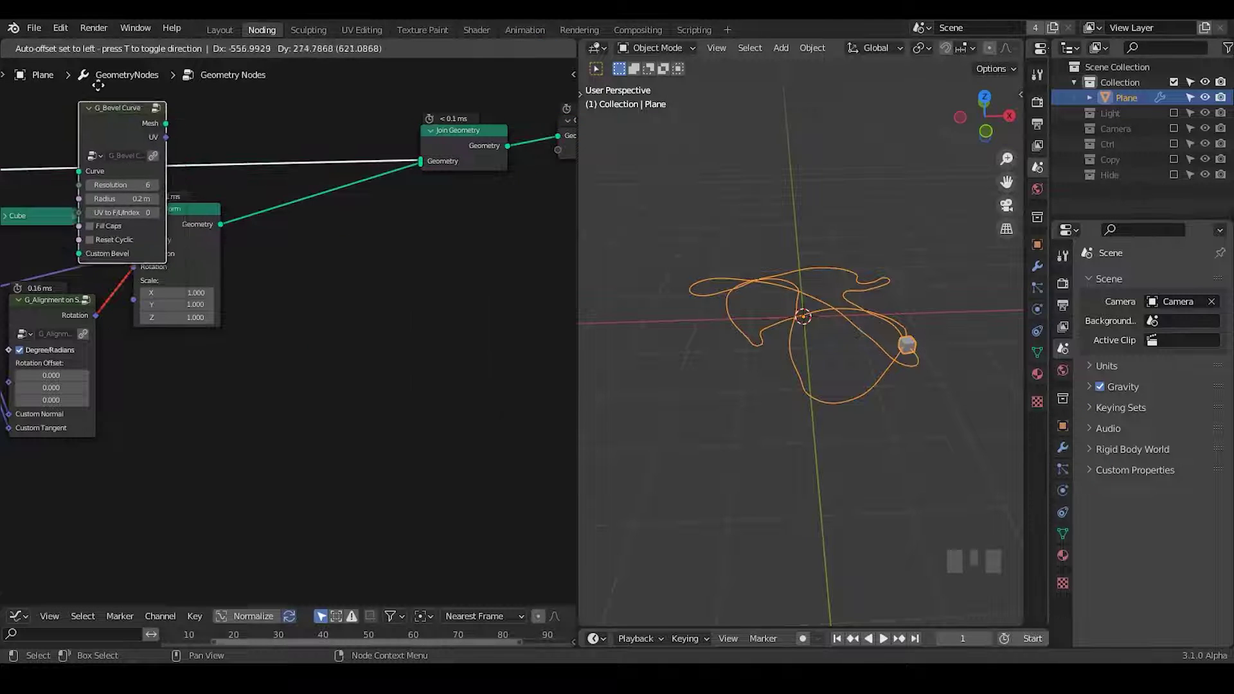
click(105, 132)
drag(138, 159, 123, 113)
Set the G_Bevel Curve node's Radius to 0.03 m
middle_drag(225, 229, 297, 330)
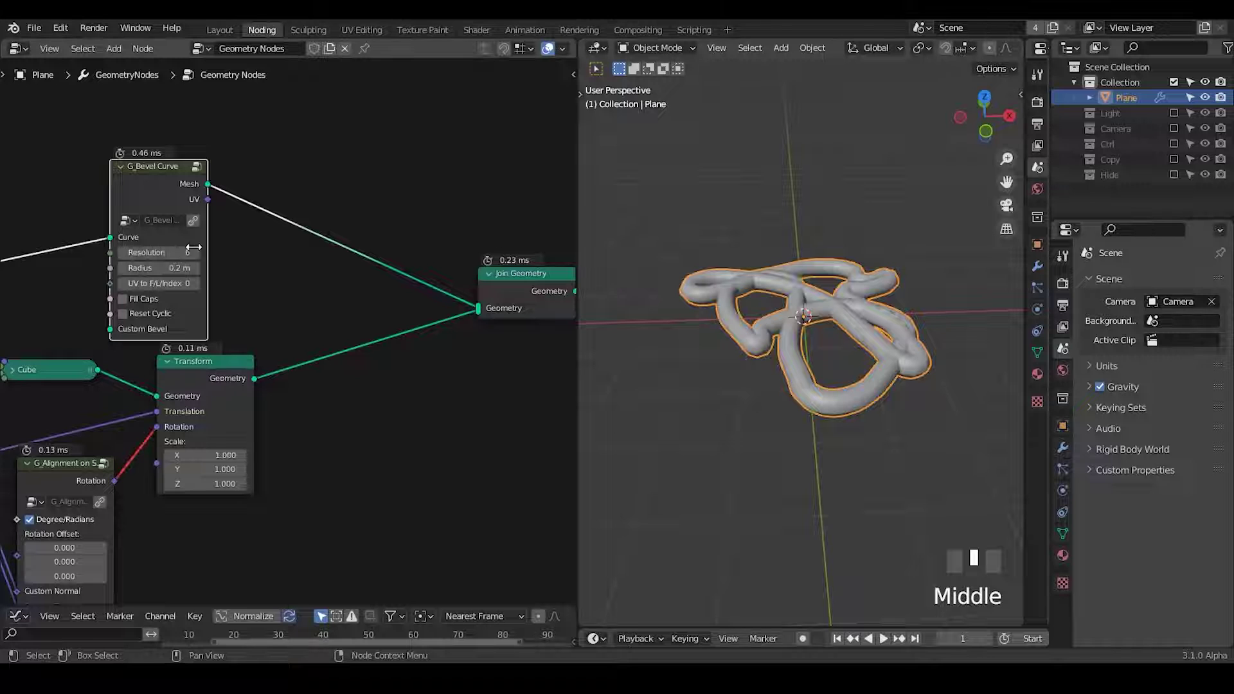
middle_drag(158, 269, 243, 223)
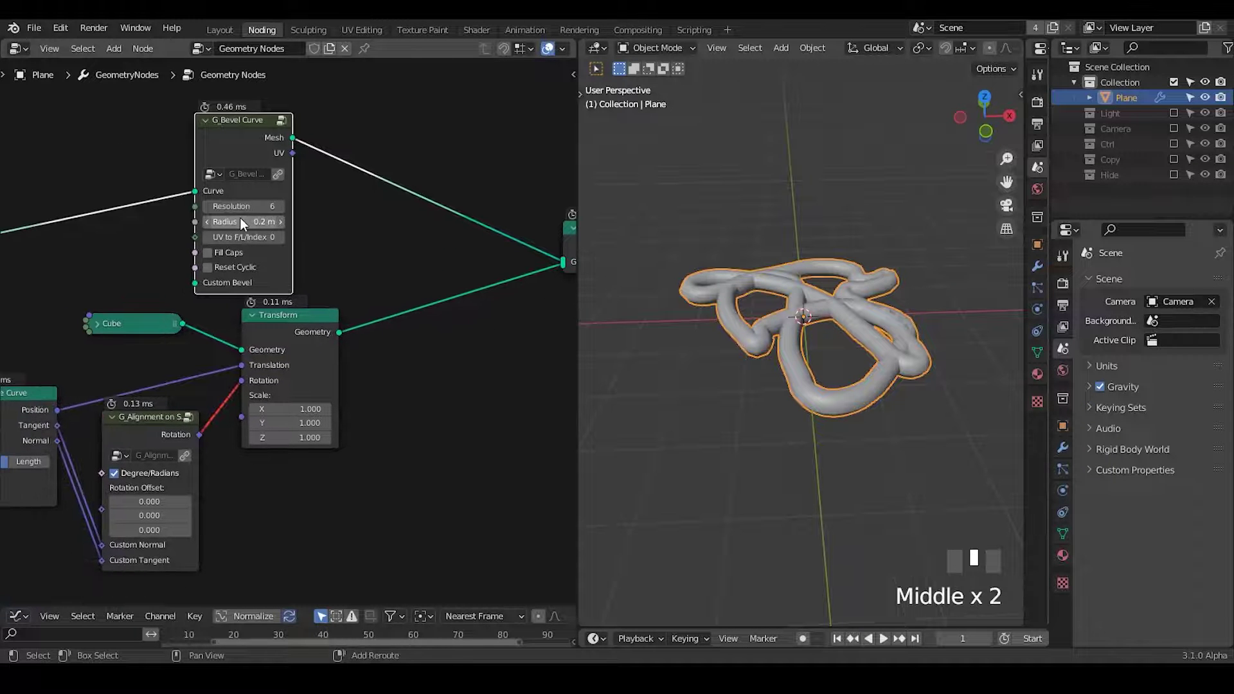
shift+drag(246, 223, 212, 223)
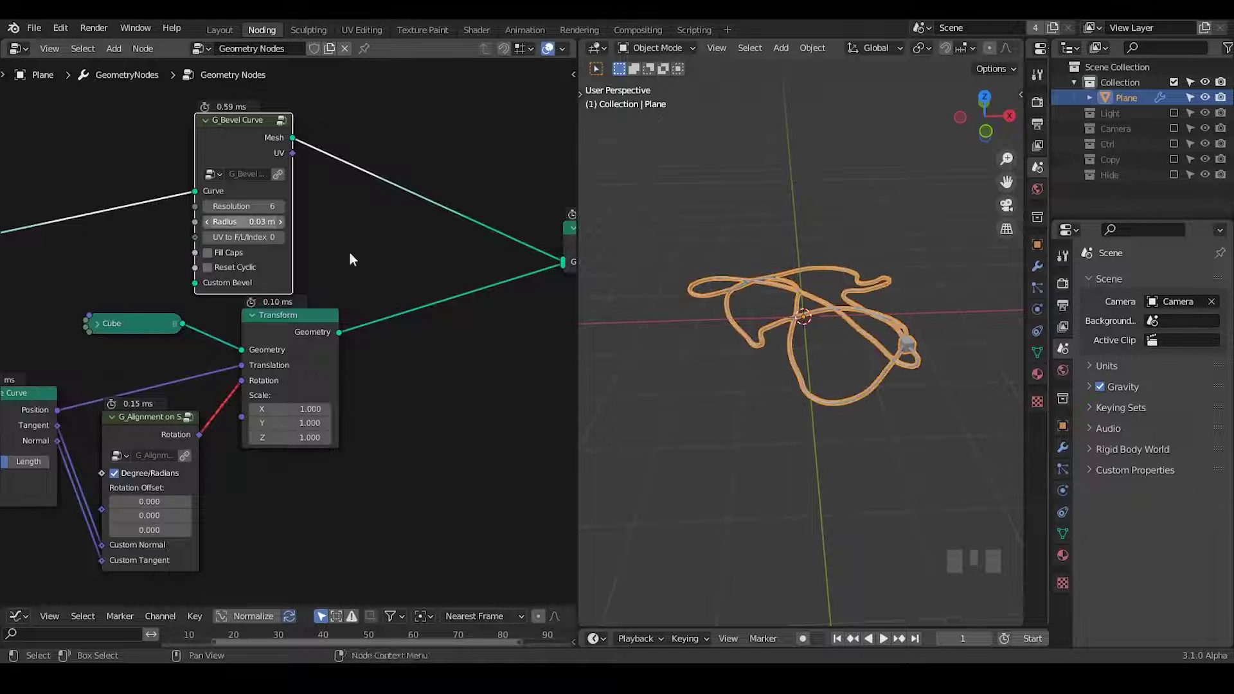
mouse_move(350, 256)
middle_down()
mouse_move(304, 245)
mouse_move(326, 254)
middle_up()
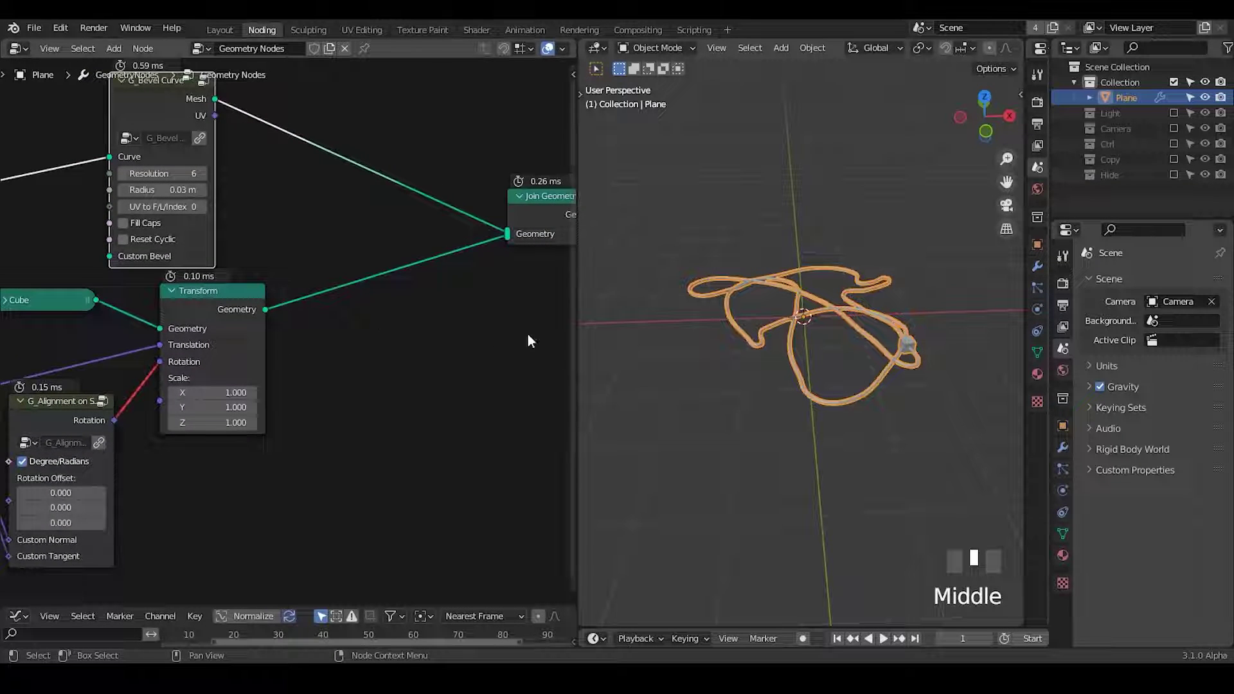
middle_drag(386, 331, 414, 348)
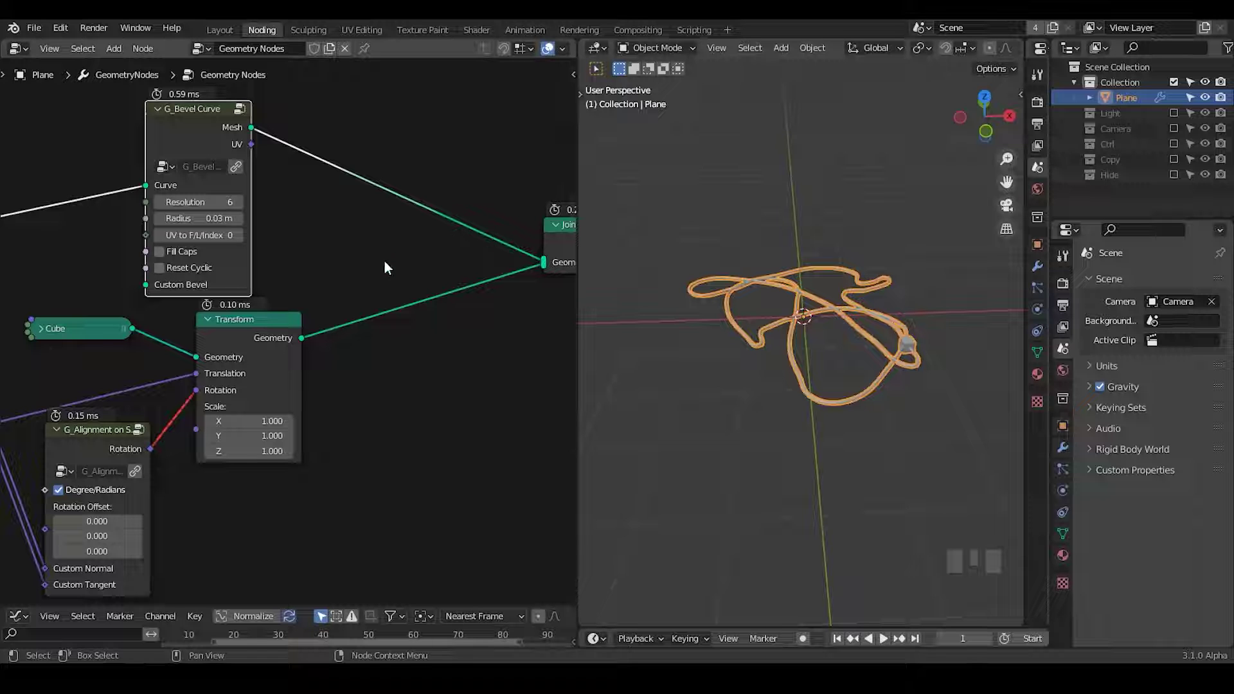
scroll(384, 259, down, 2)
mouse_move(340, 261)
middle_down()
mouse_move(364, 260)
mouse_move(322, 268)
middle_up()
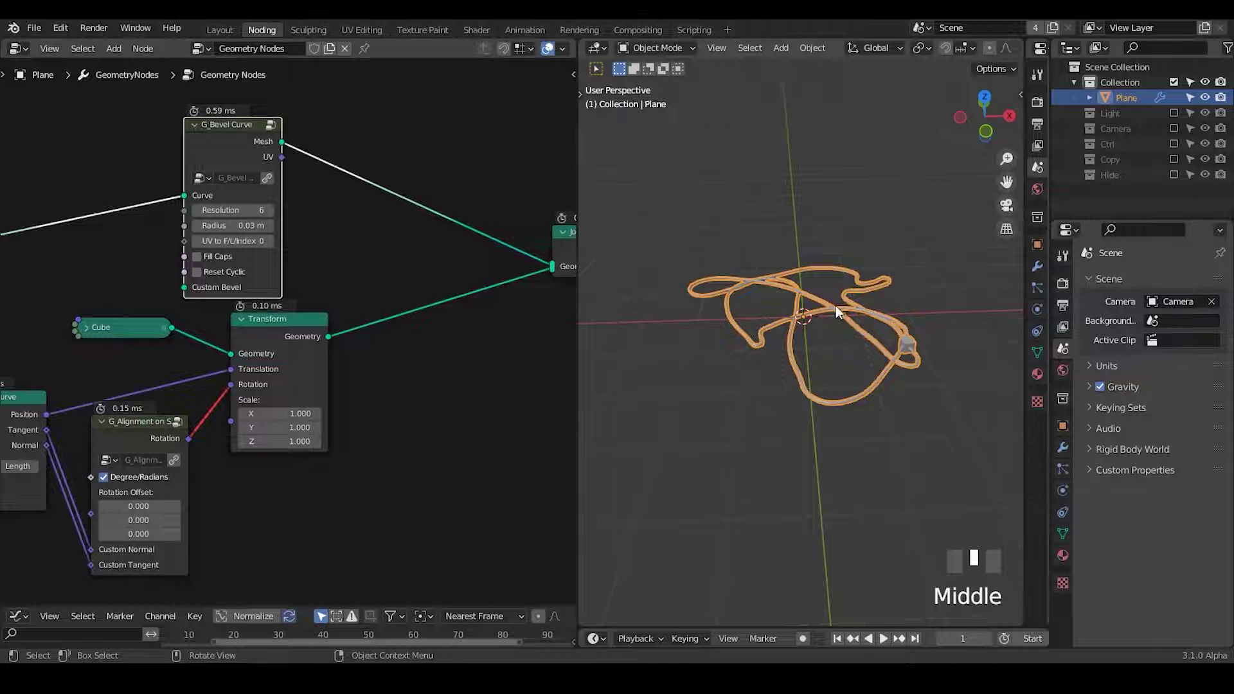
mouse_move(838, 313)
middle_down()
mouse_move(842, 379)
mouse_move(828, 323)
middle_up()
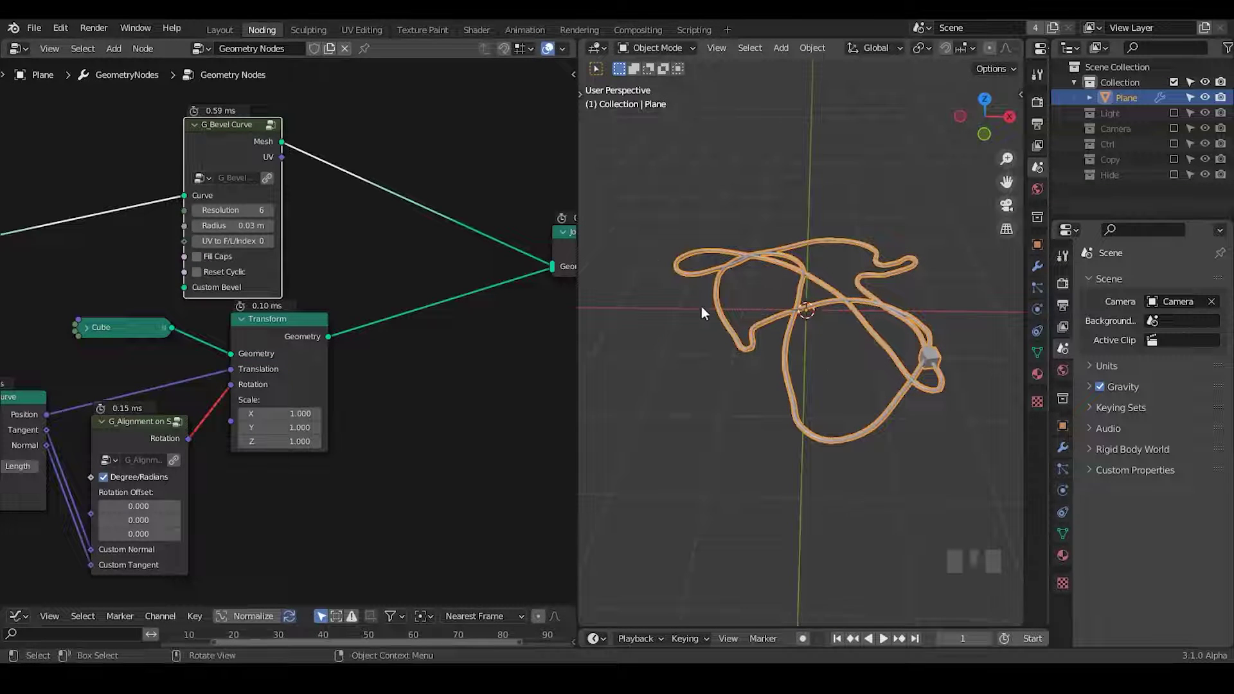
key(ctrl+a)
text(ra)
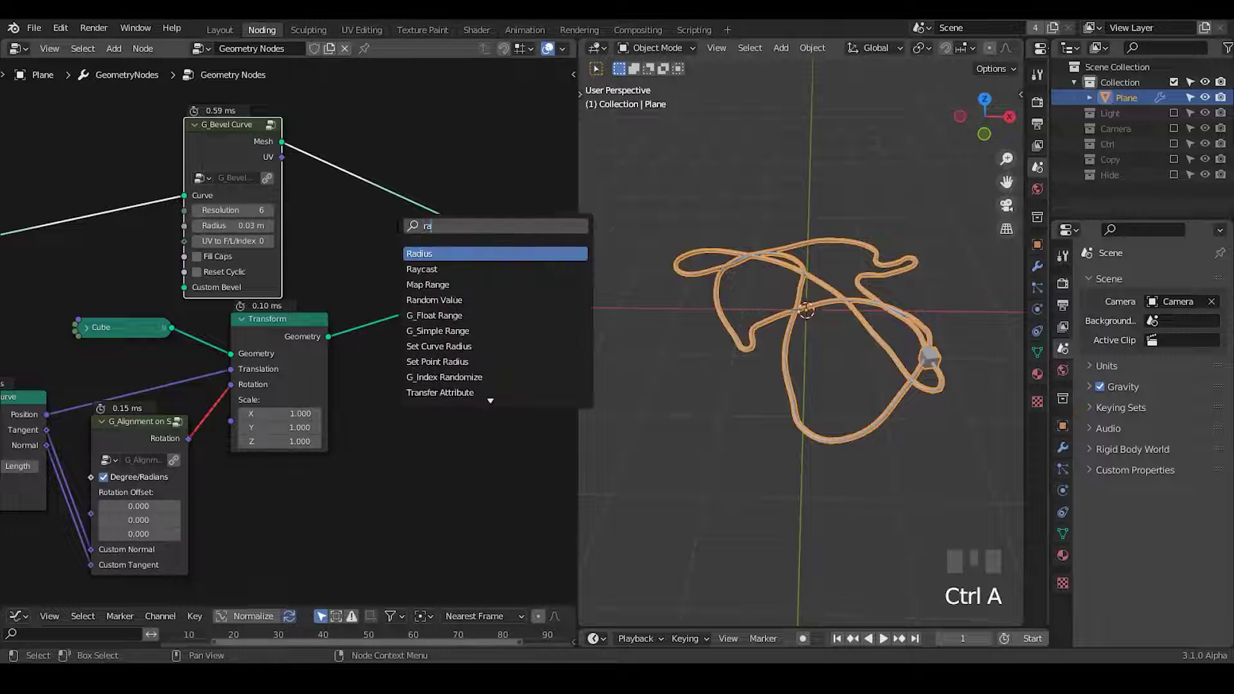
key(BackSpace)
key(BackSpace)
text(array)
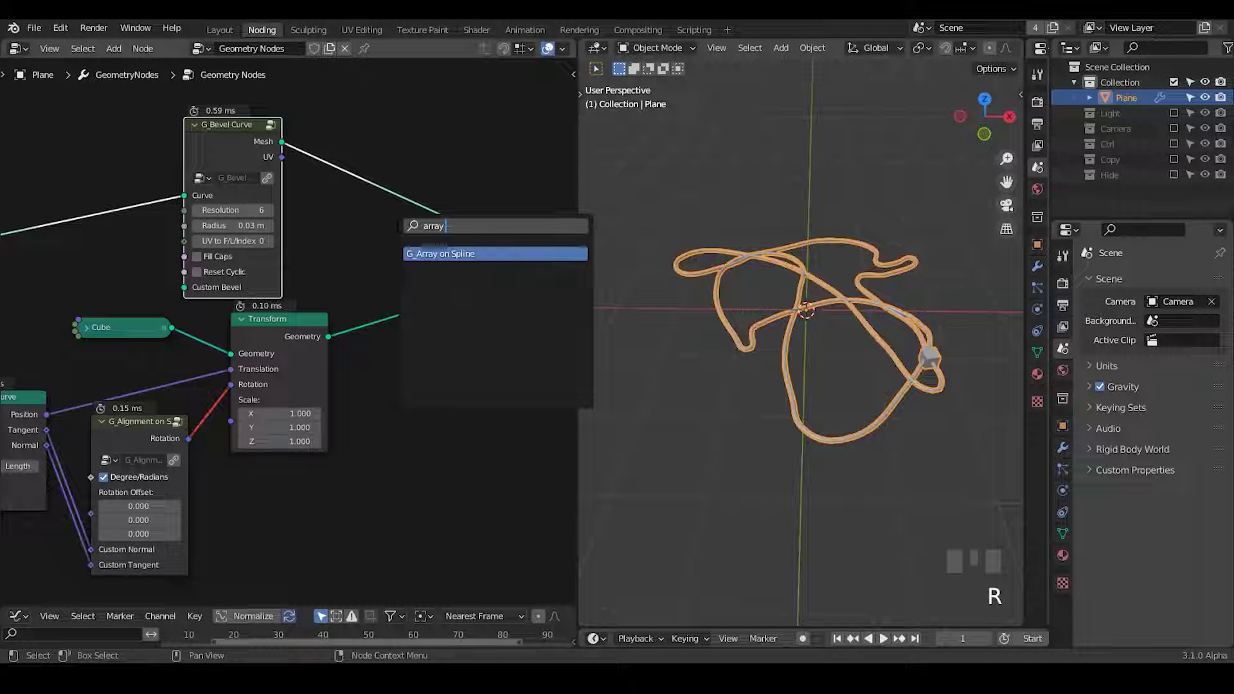
key(Escape)
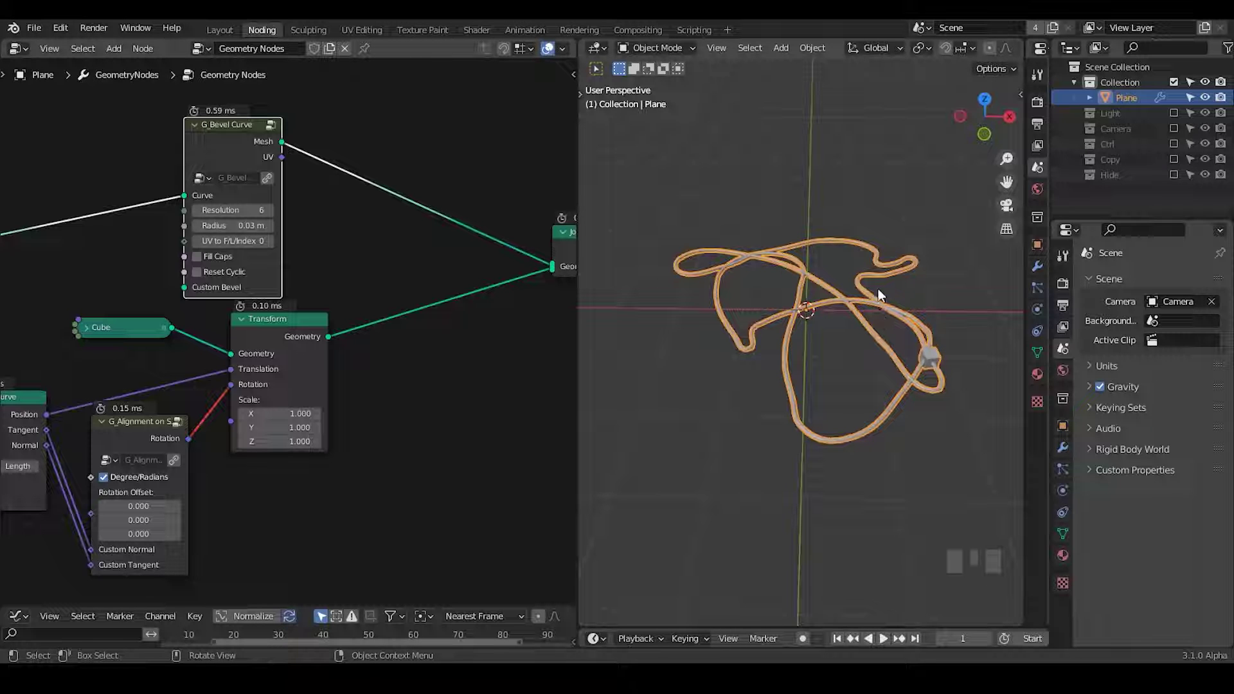
Shift the G_Bevel Curve node slightly and add an unconnected Distribute Points on Faces node beside Transform
drag(234, 159, 221, 144)
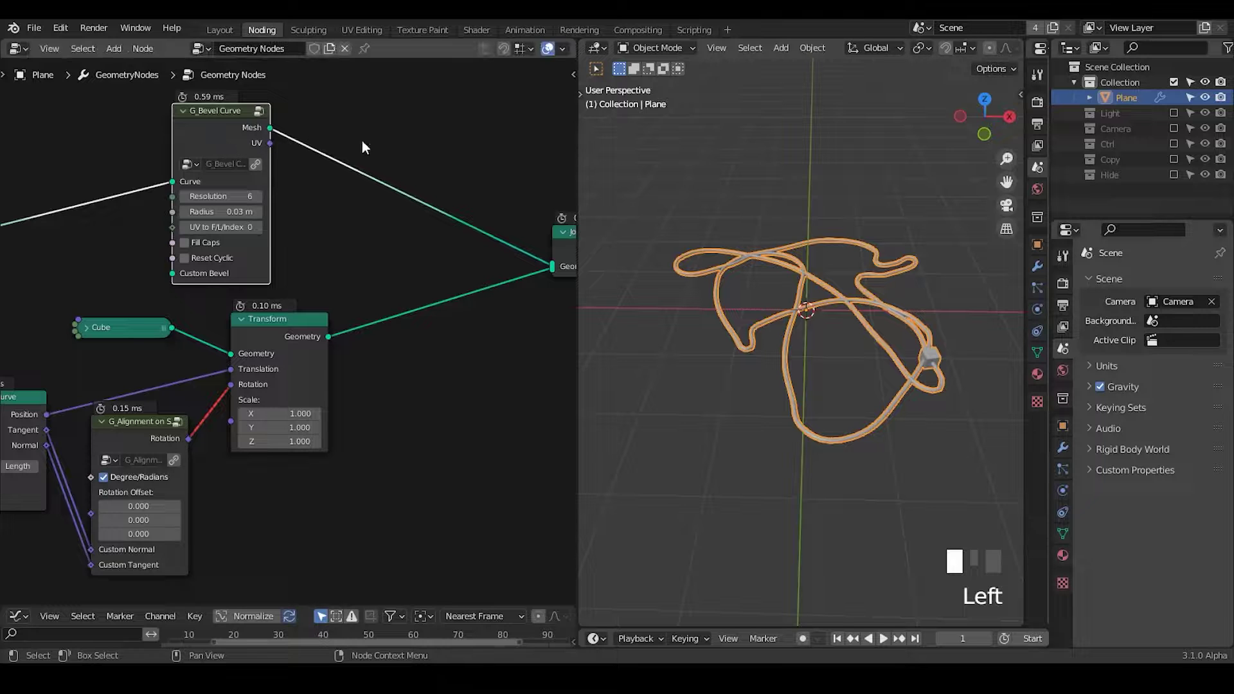
key(ctrl+a)
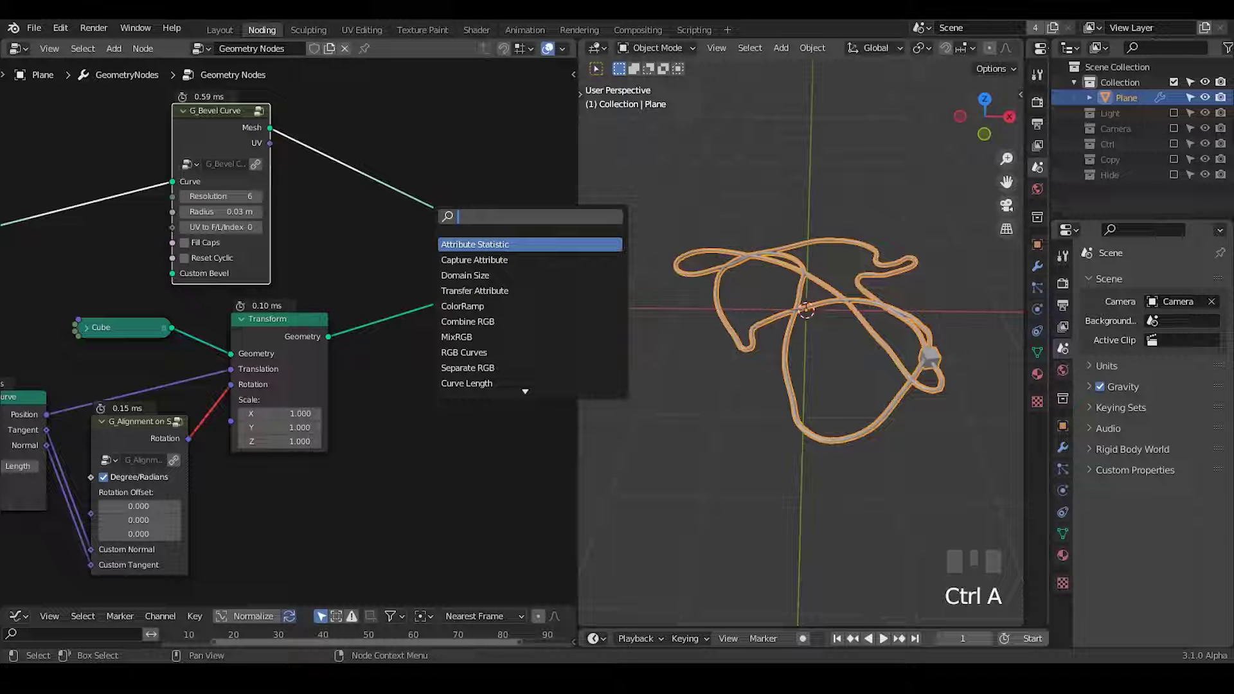
text(point distr)
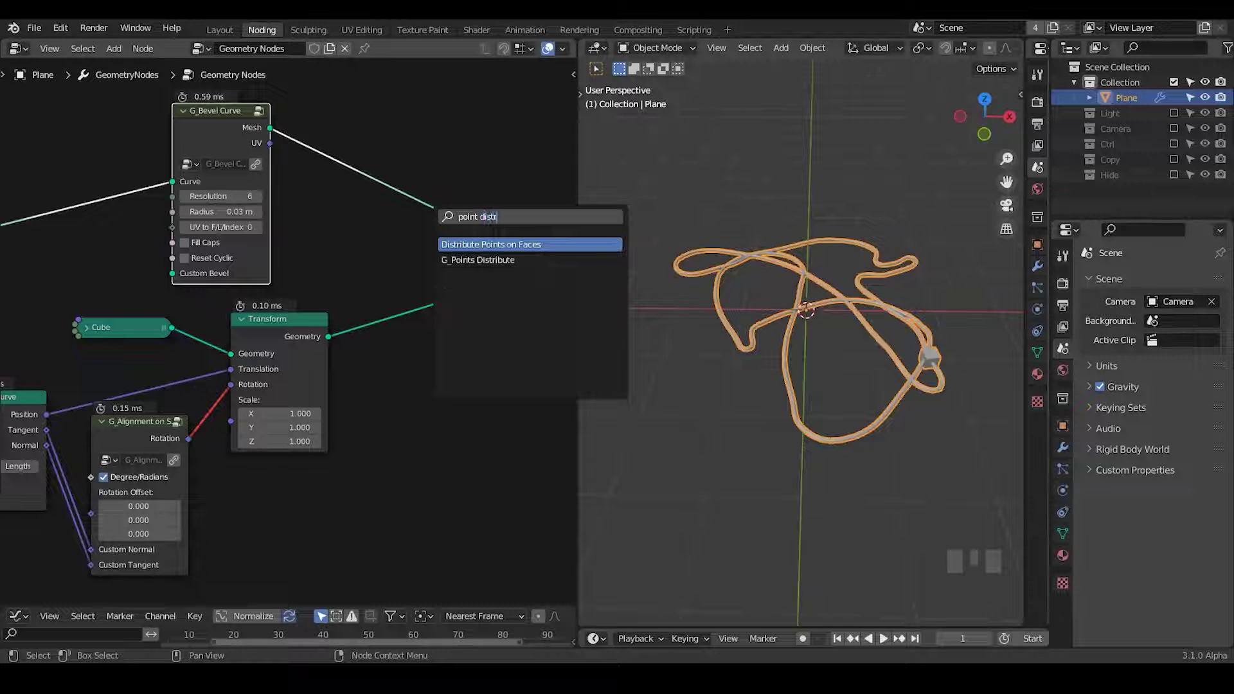
key(Return)
click(329, 304)
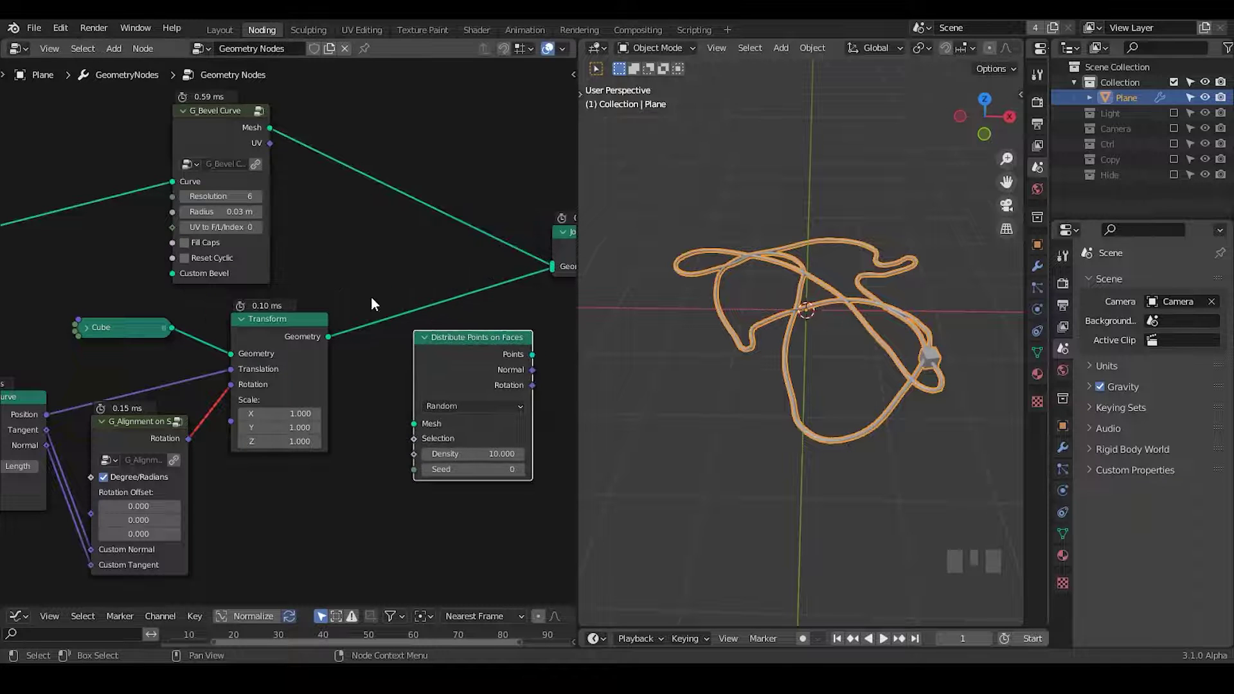
Insert a G_Points Distribute node between G_Bevel Curve and Join Geometry and set its Amount to 1000
middle_drag(372, 303, 328, 288)
key(ctrl+a)
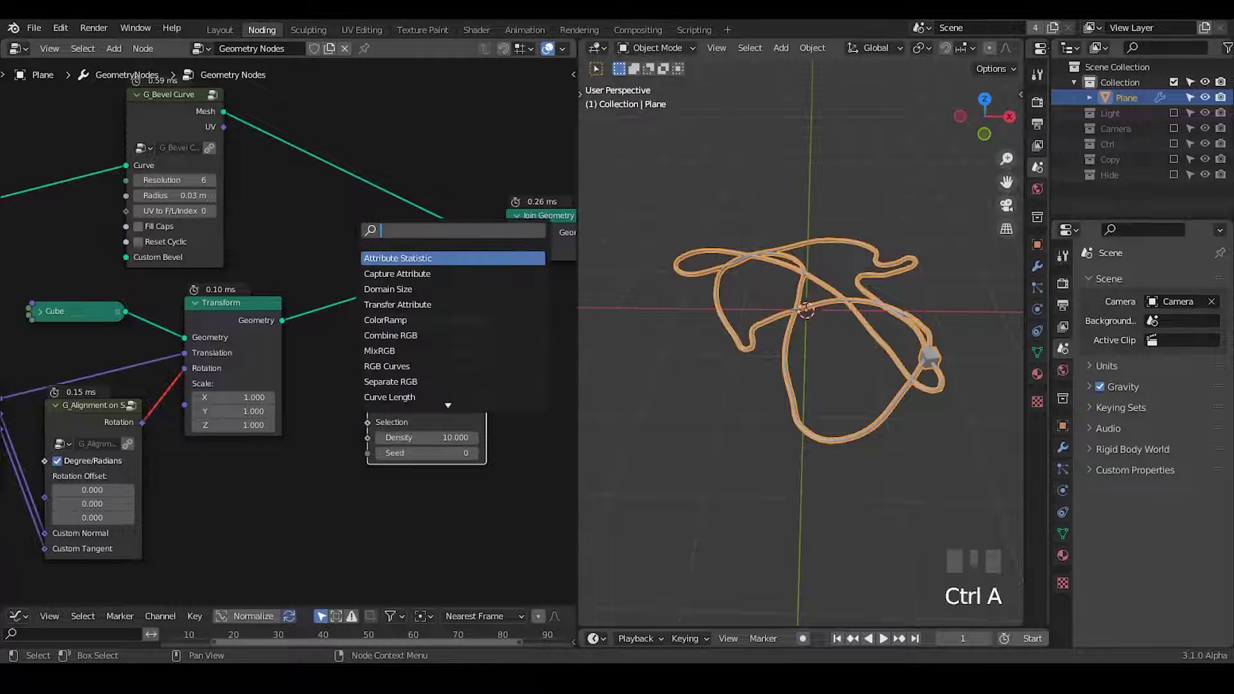
text(poin)
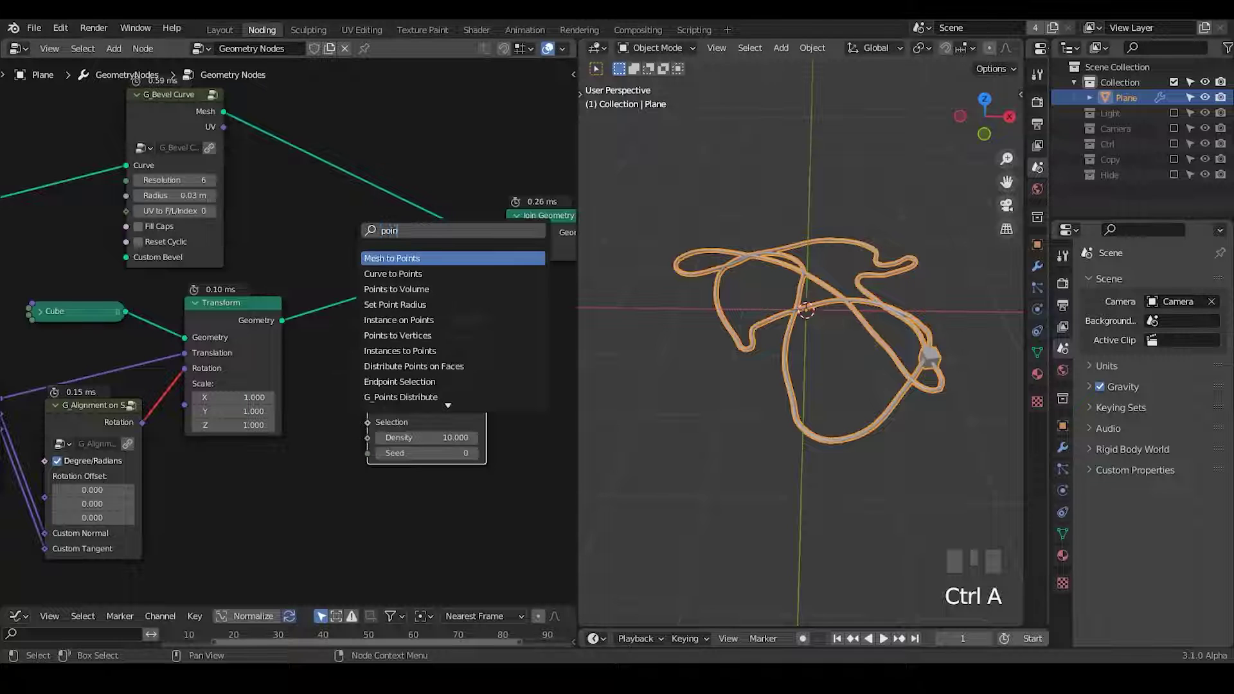
text(t dist)
key(Down)
key(Return)
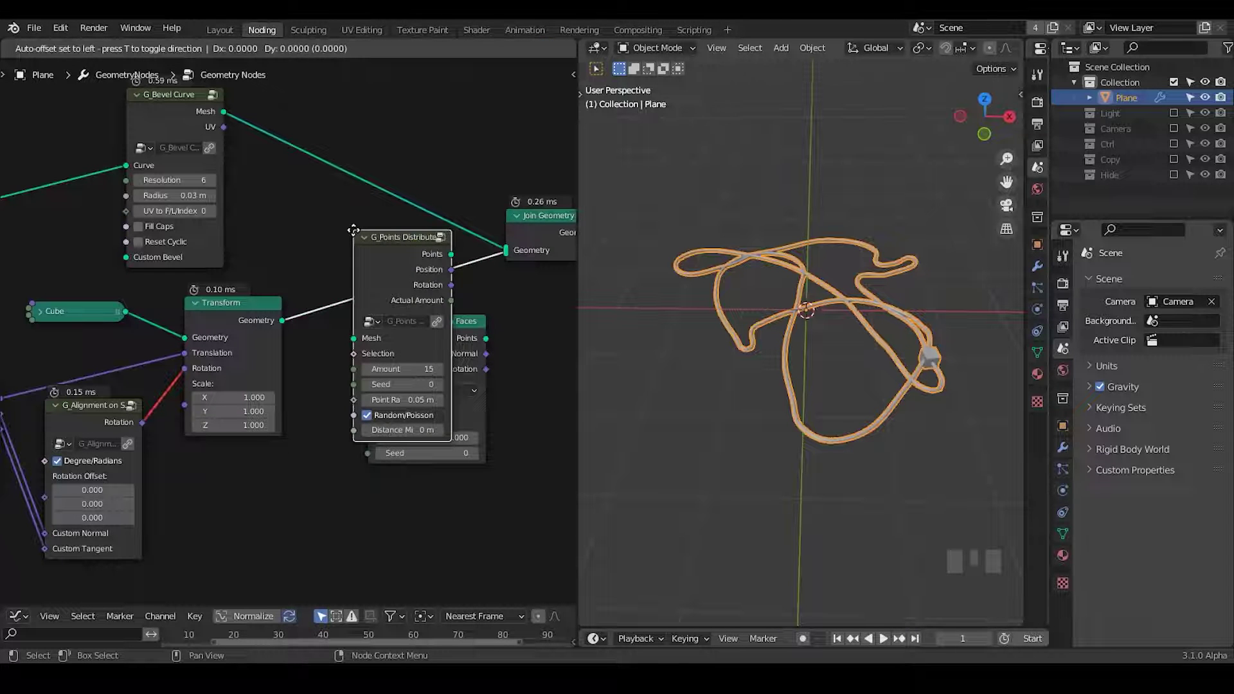
click(330, 112)
click(360, 245)
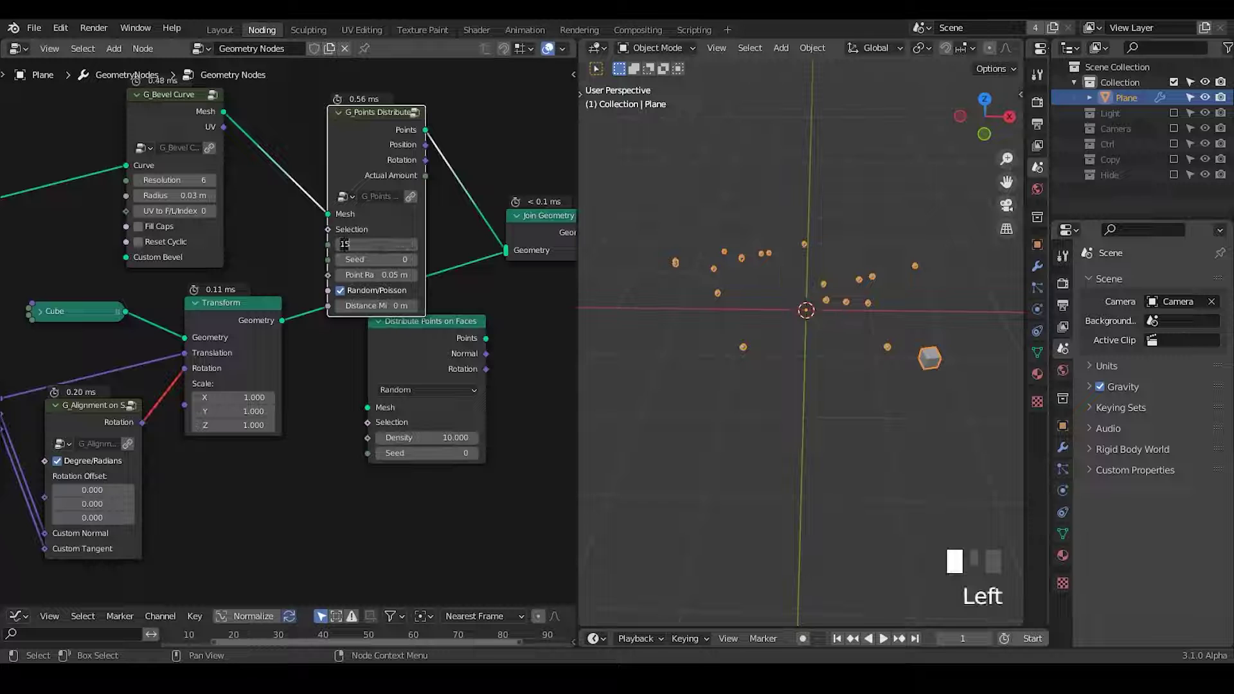
text(000)
key(Return)
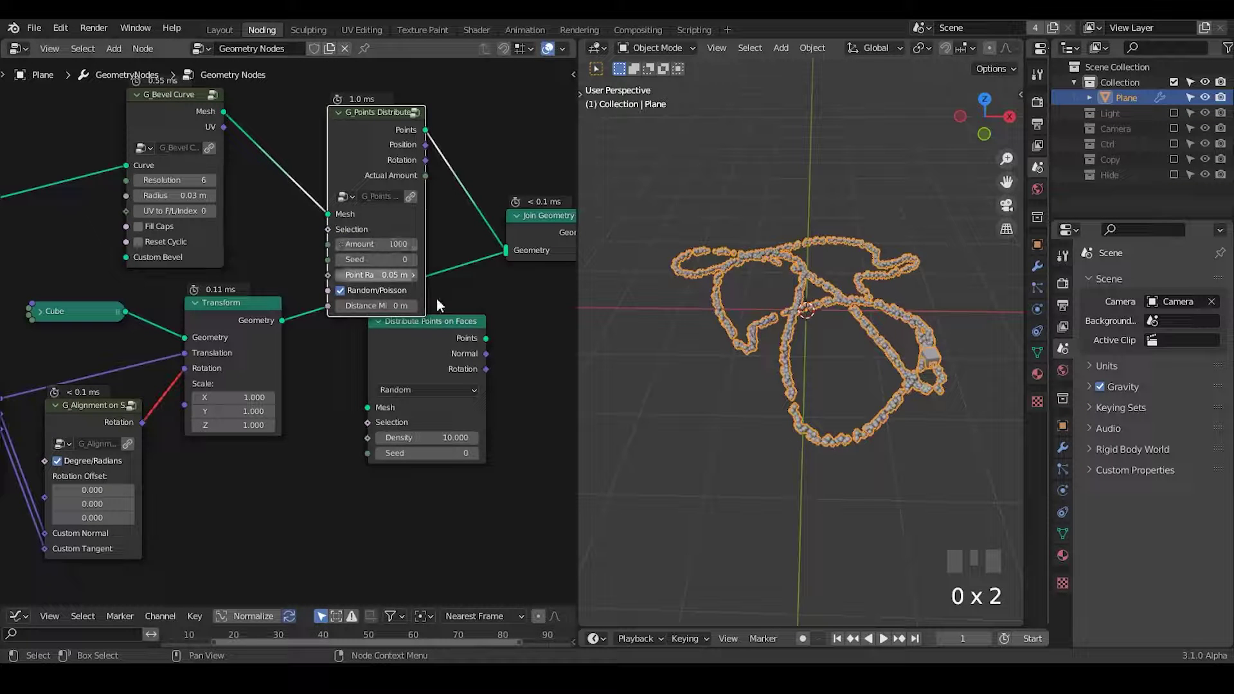
Delete the unused Distribute Points on Faces node and set the G_Points Distribute Amount to 5000
click(435, 321)
key(x)
click(376, 245)
text(30)
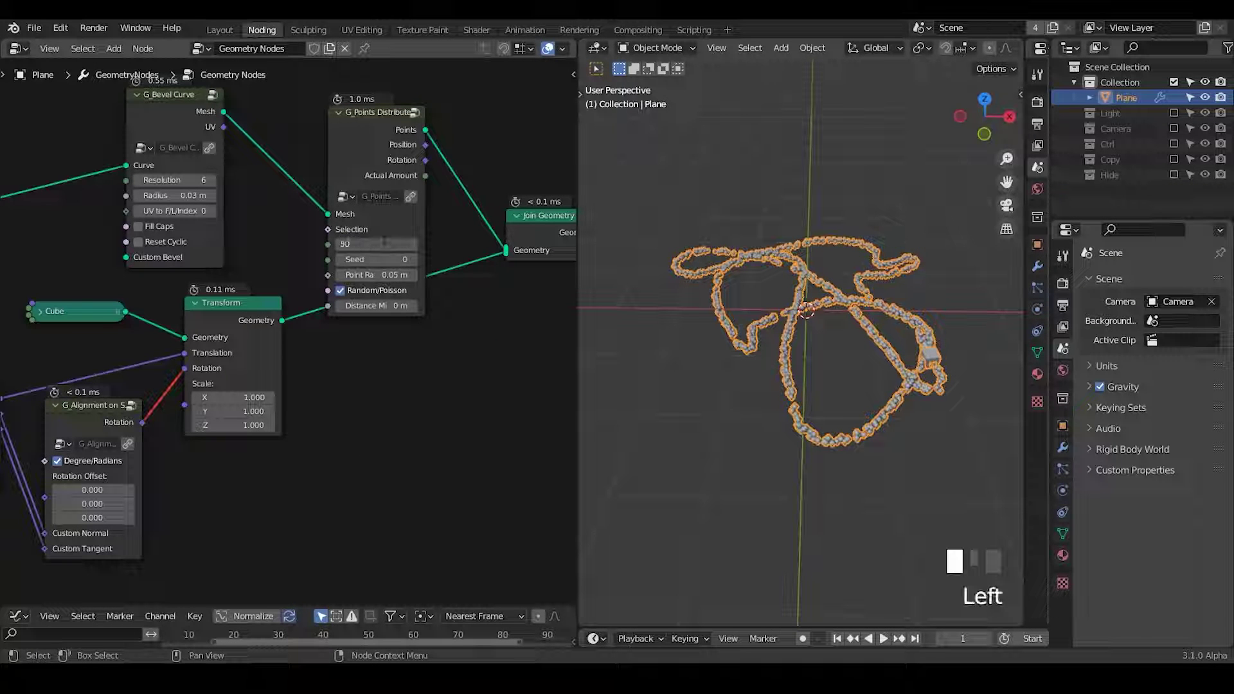
text(00)
key(Return)
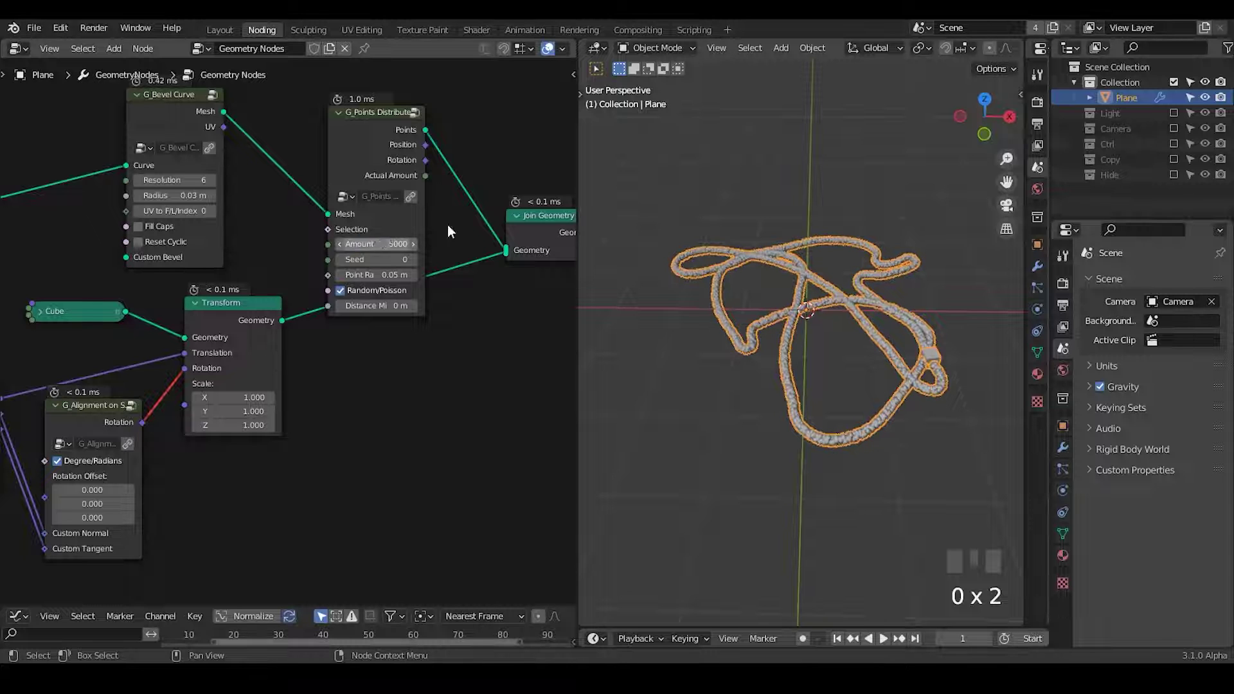
Collapse the G_Points Distribute node and set the G_Bevel Curve Radius to 0.01 m
mouse_move(840, 425)
middle_down()
mouse_move(846, 357)
mouse_move(841, 465)
mouse_move(843, 402)
middle_up()
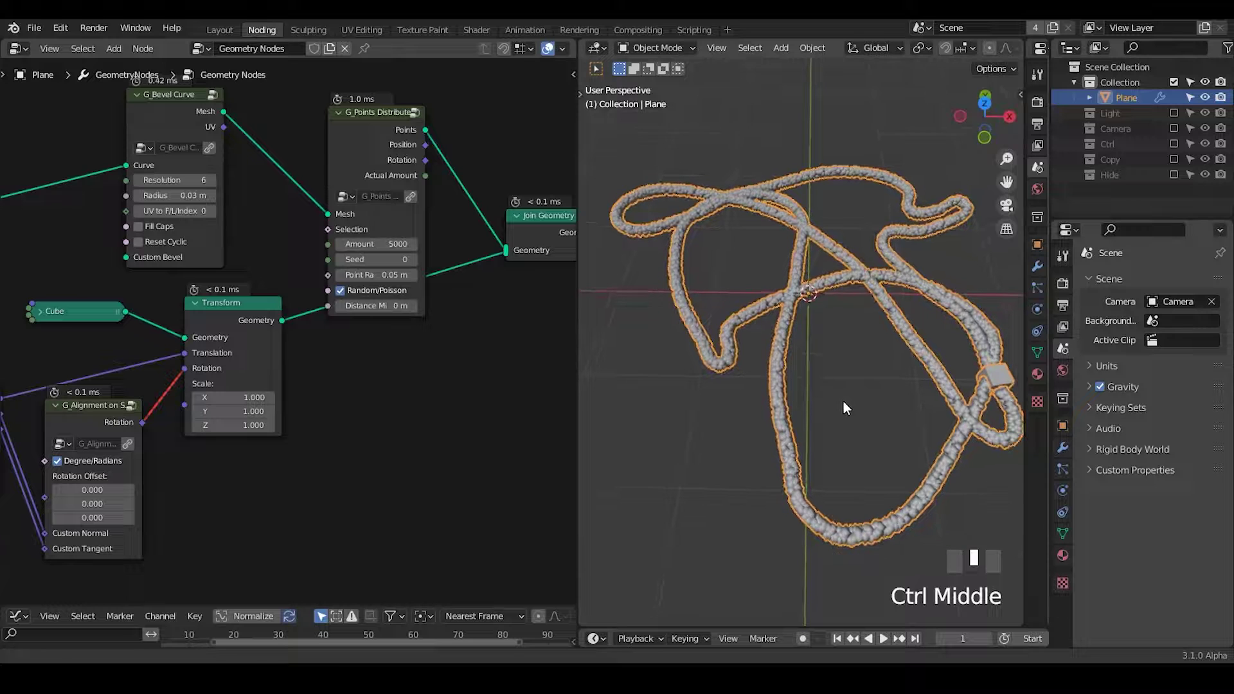
click(340, 111)
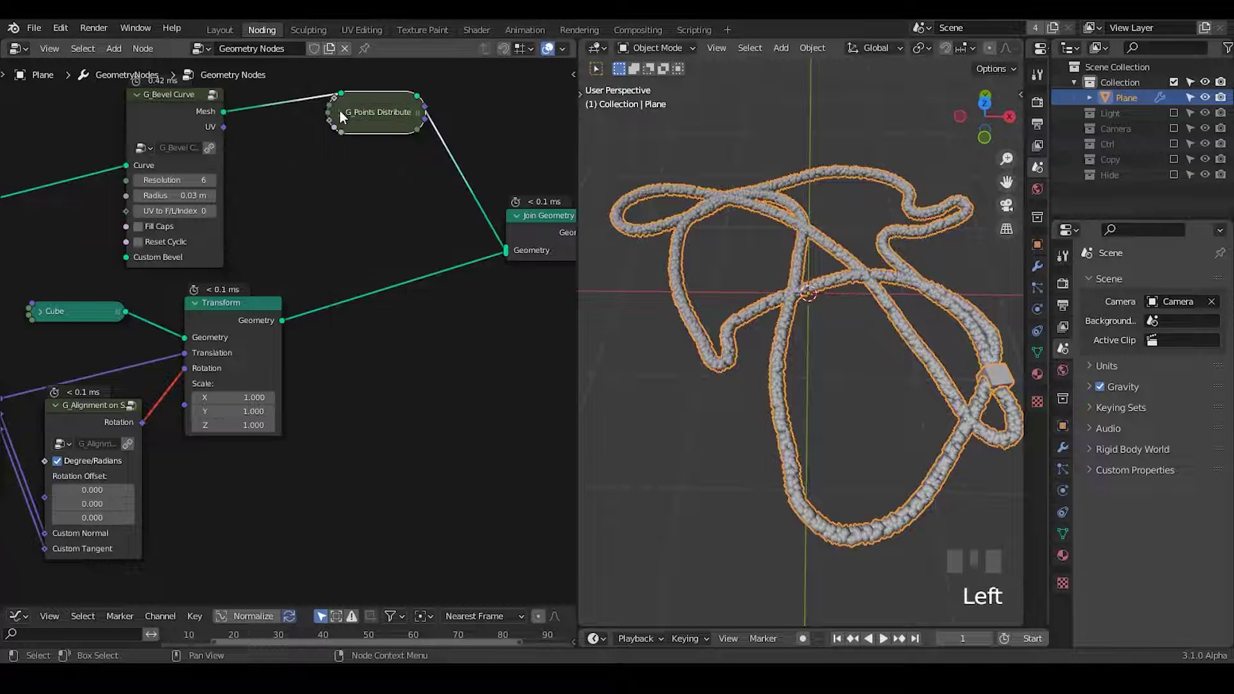
double_click(163, 195)
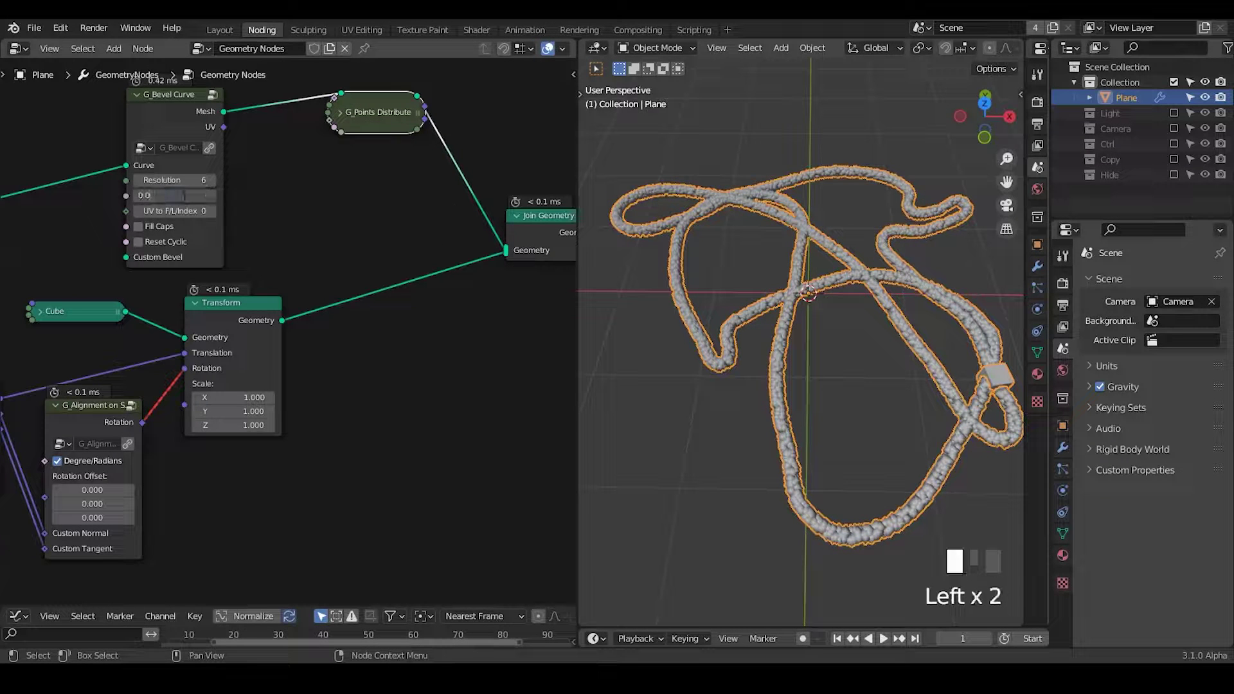
text(1)
key(Return)
middle_drag(739, 312, 758, 400)
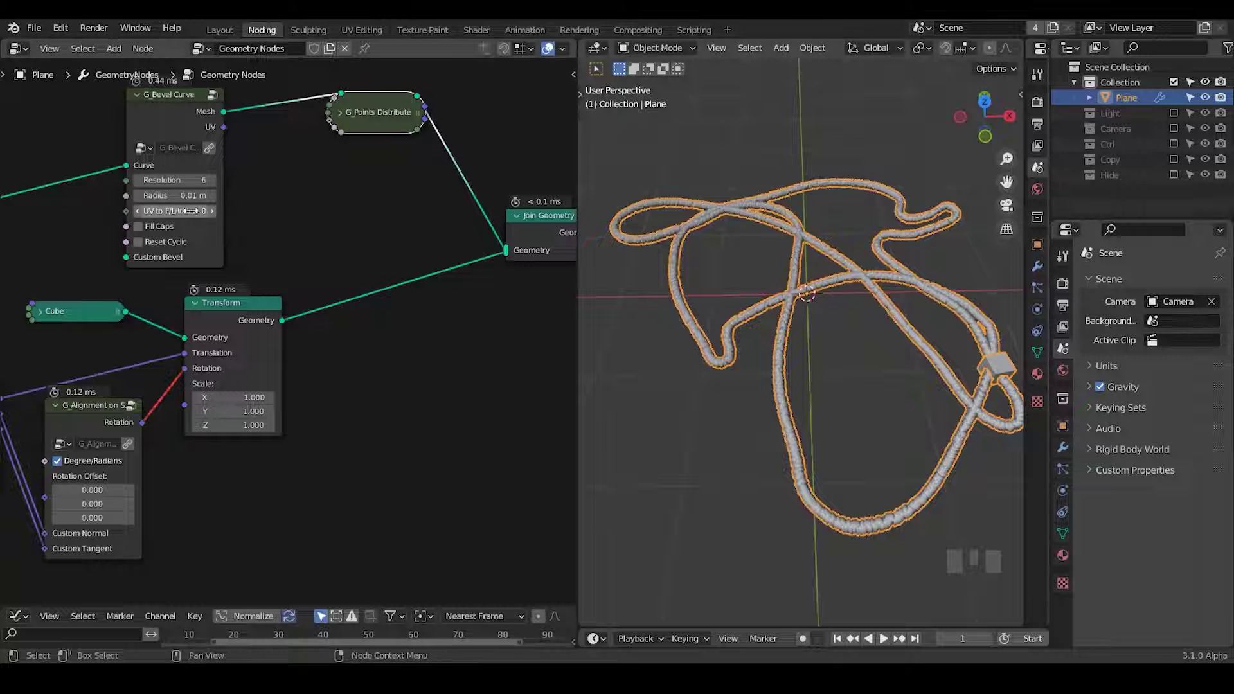
Widen the node editor area slightly and frame the whole path in the 3D viewport
middle_drag(322, 237, 368, 267)
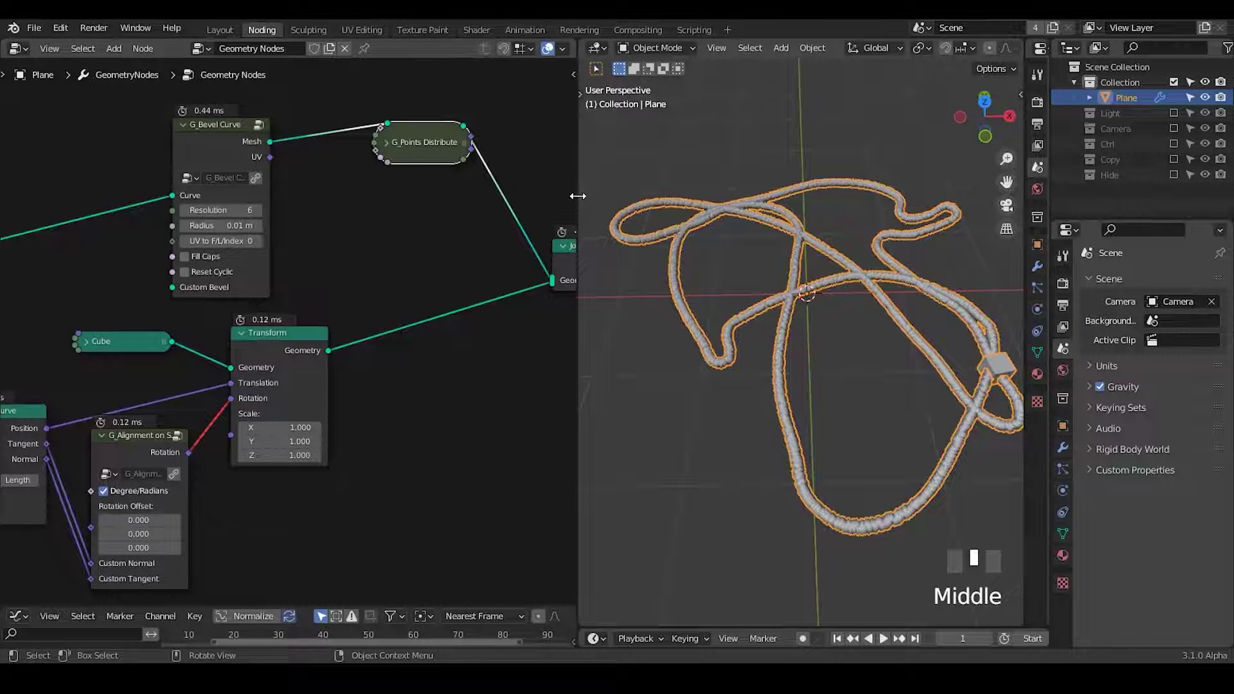
mouse_move(578, 196)
mouse_down()
mouse_move(628, 196)
mouse_move(602, 196)
mouse_up()
ctrl+middle_drag(758, 267, 774, 192)
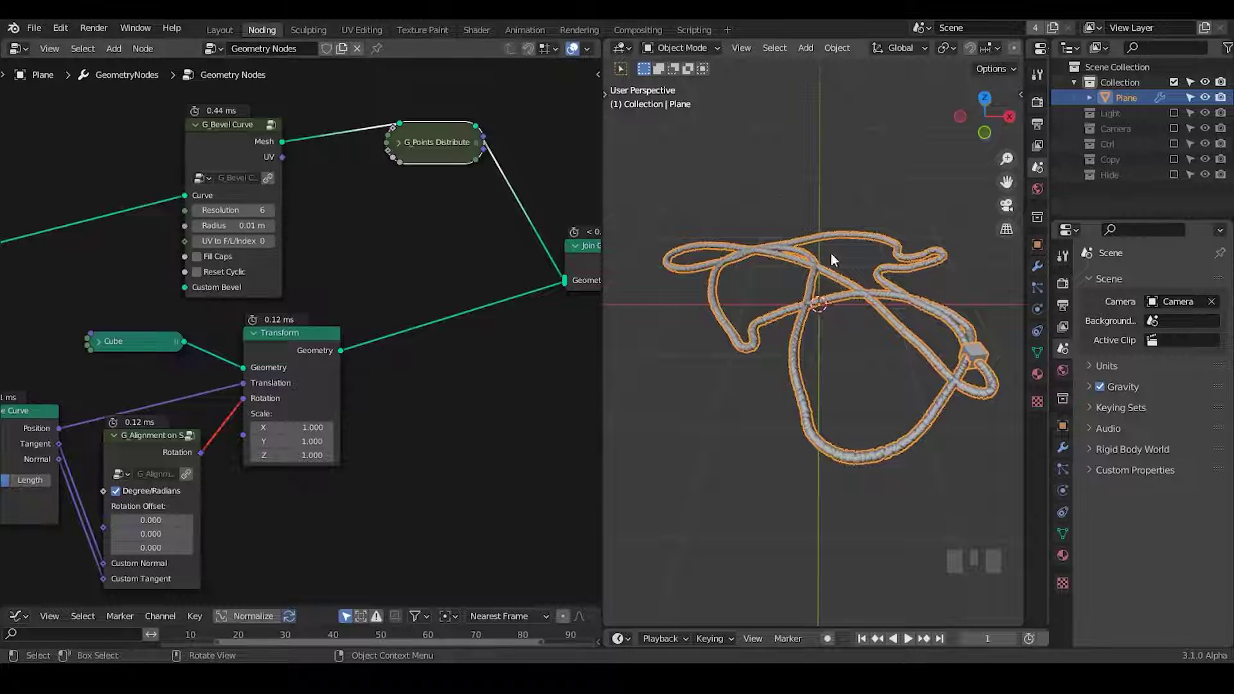
Annotate a small downward arrow beside the left stretch of the path to mark the curve's direction
middle_drag(145, 198, 235, 213)
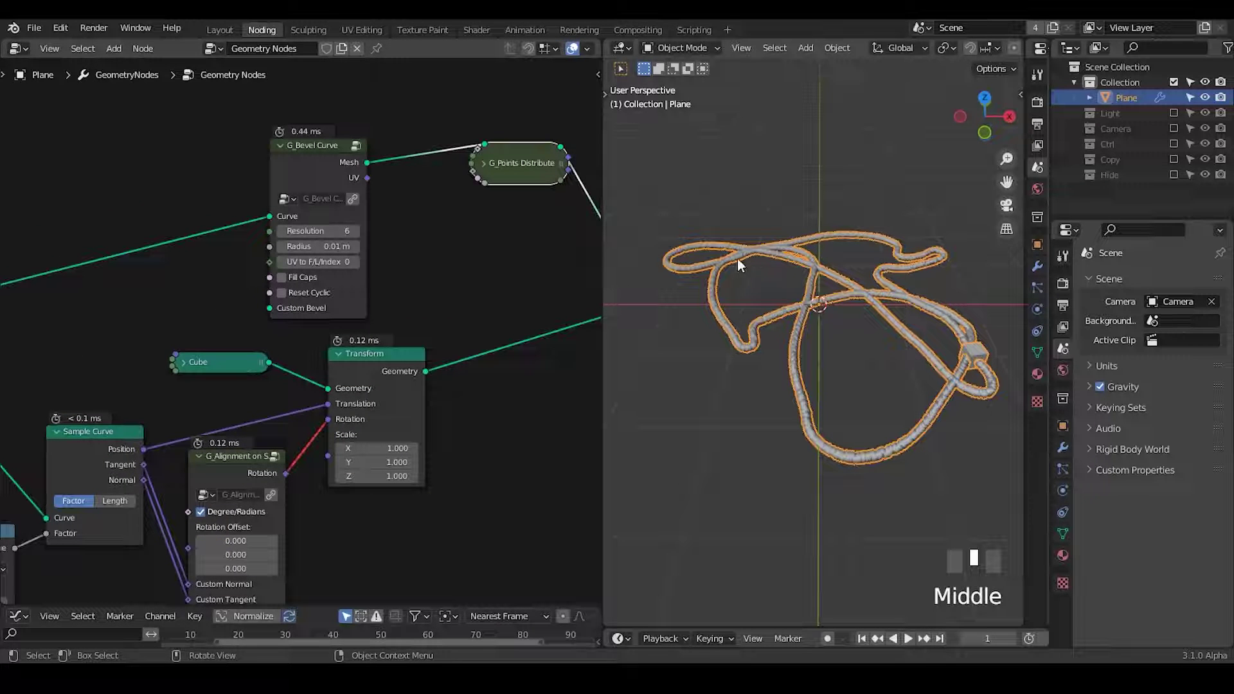
middle_drag(738, 286, 731, 282)
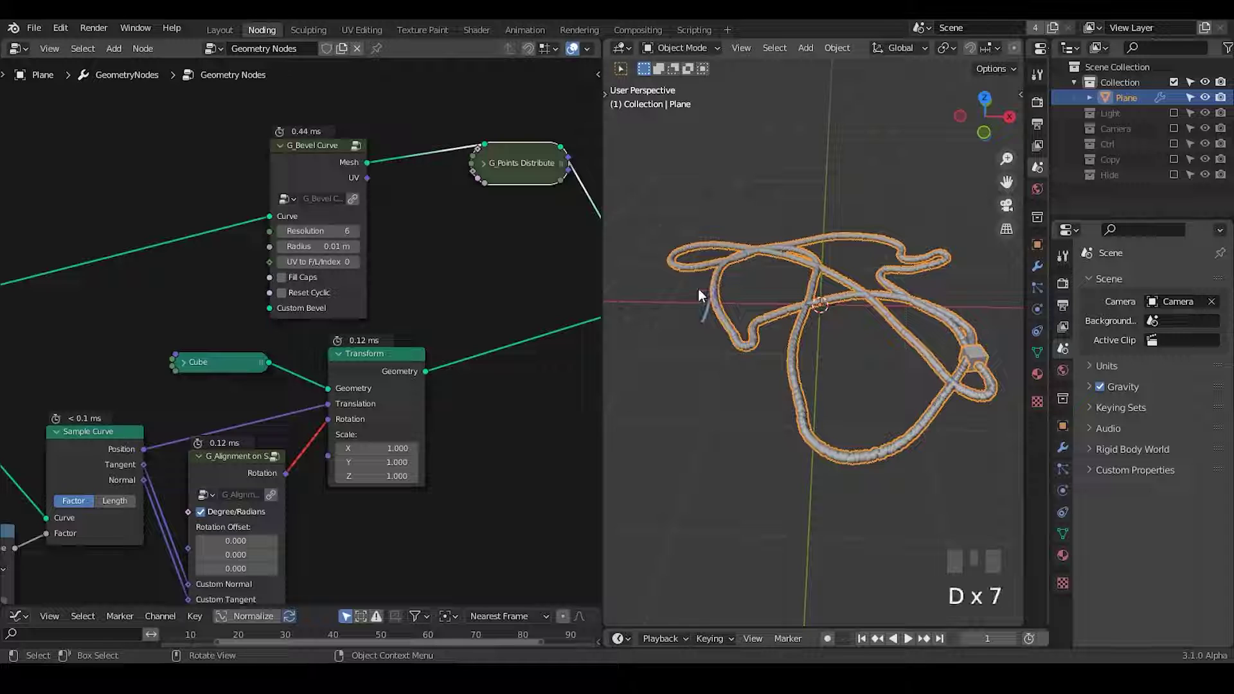
drag(714, 301, 699, 297)
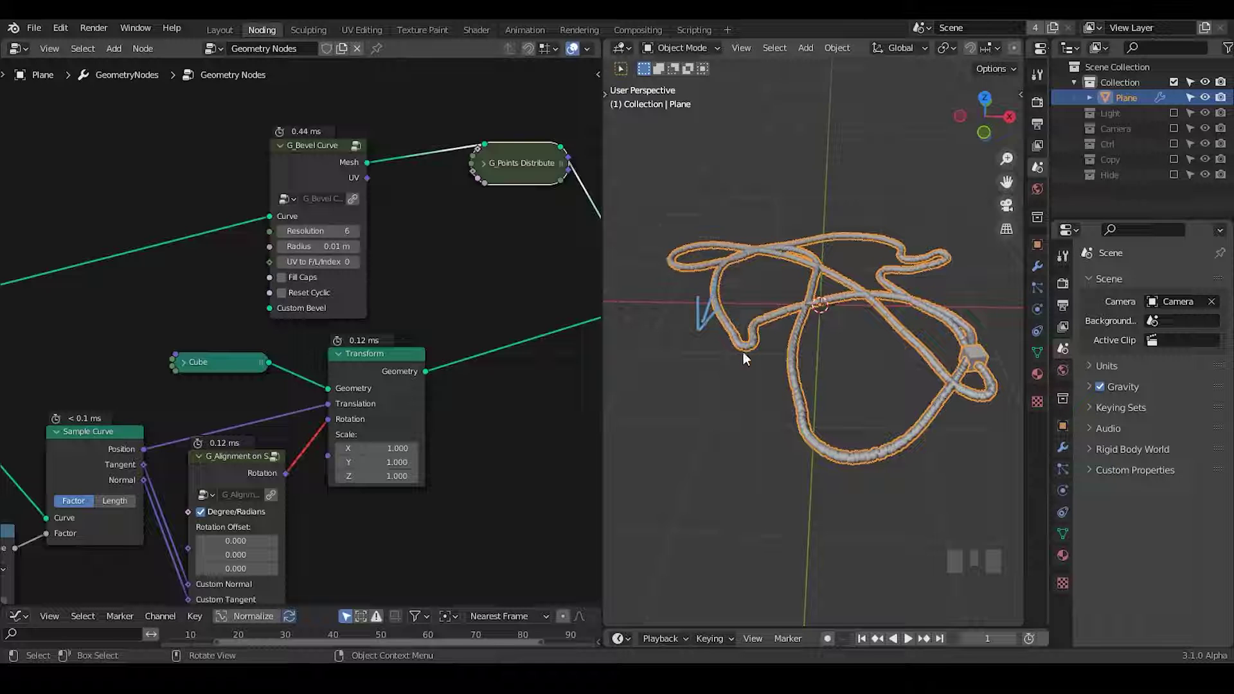
Insert a Capture Attribute node on the geometry link just before G_Bevel Curve
key(ctrl+a)
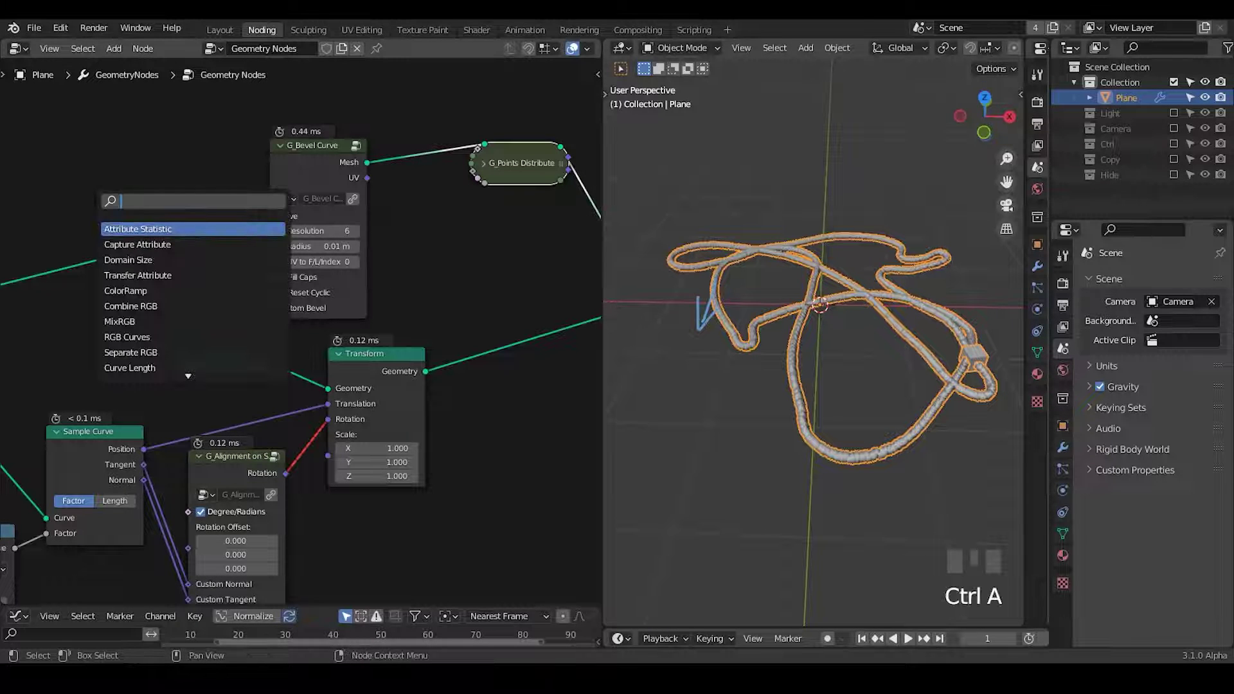
text(cap)
key(Return)
click(109, 167)
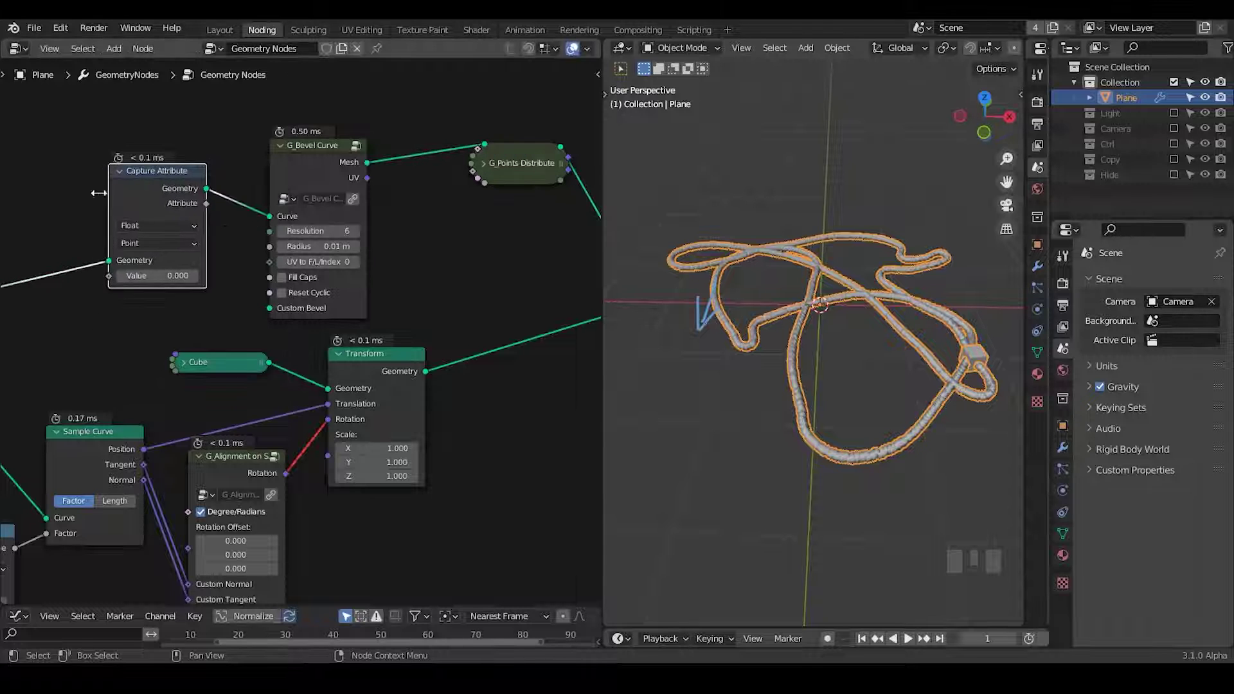
Add a Curve Tangent node beside the Capture Attribute node
middle_drag(98, 193, 253, 256)
key(ctrl+a)
text(ta)
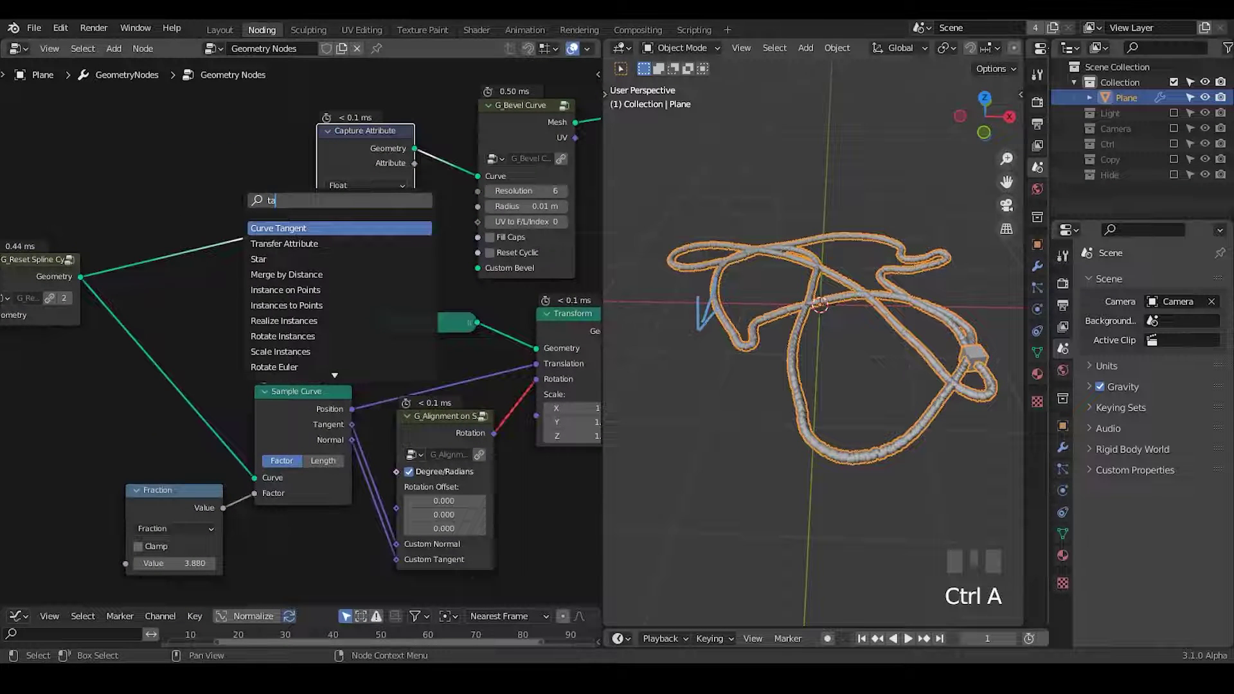
text(n)
key(Return)
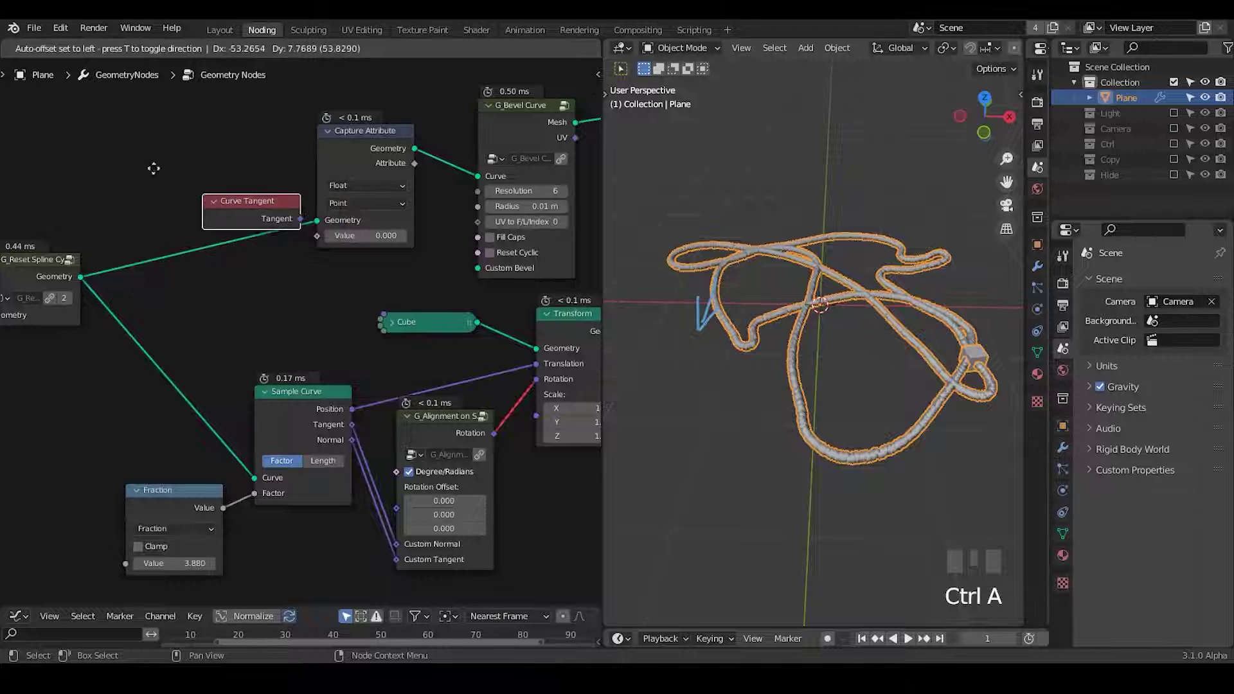
click(214, 187)
Set the Capture Attribute data type to Vector, connect Tangent to its Value input and reposition the node closer to Curve Tangent
click(362, 206)
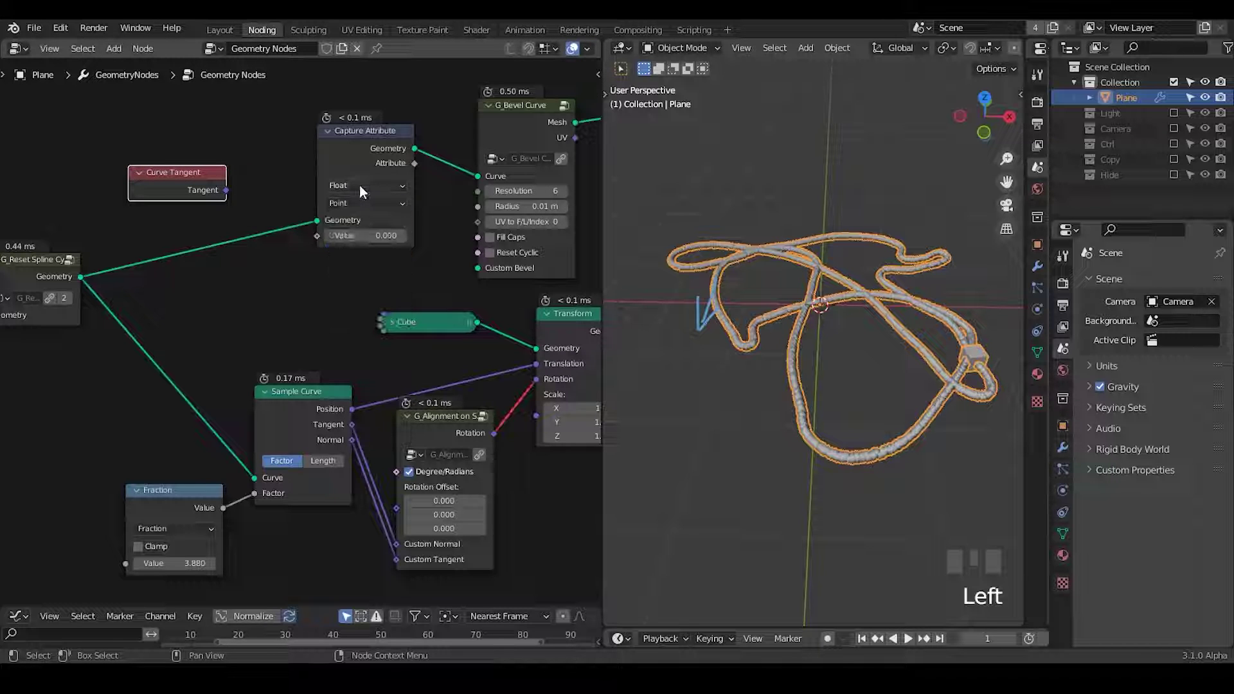
click(360, 185)
click(379, 230)
drag(358, 160, 379, 106)
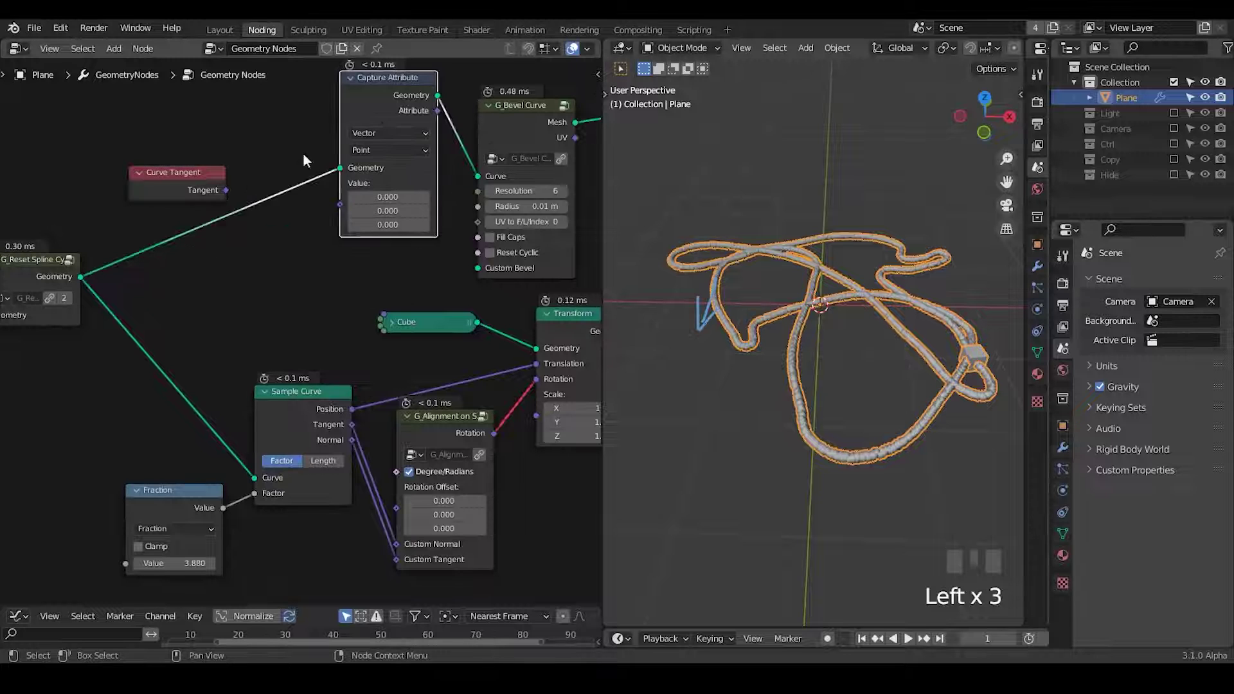
drag(226, 190, 339, 201)
middle_drag(347, 307, 283, 332)
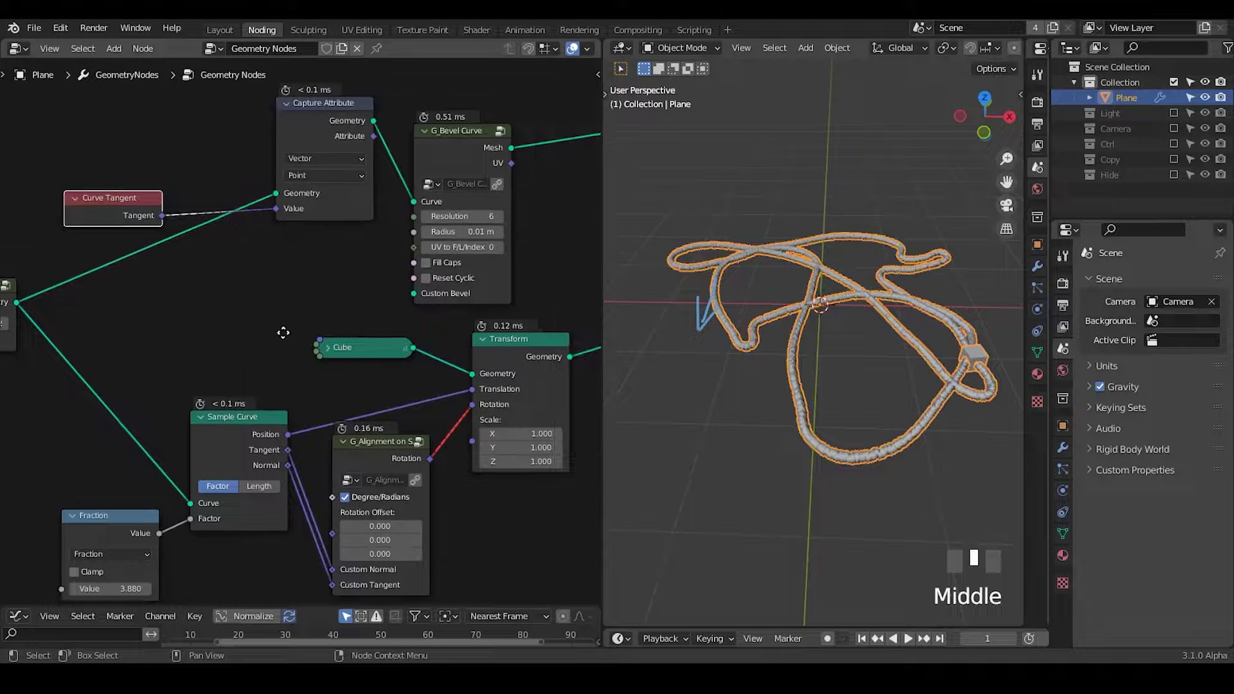
drag(306, 141, 269, 166)
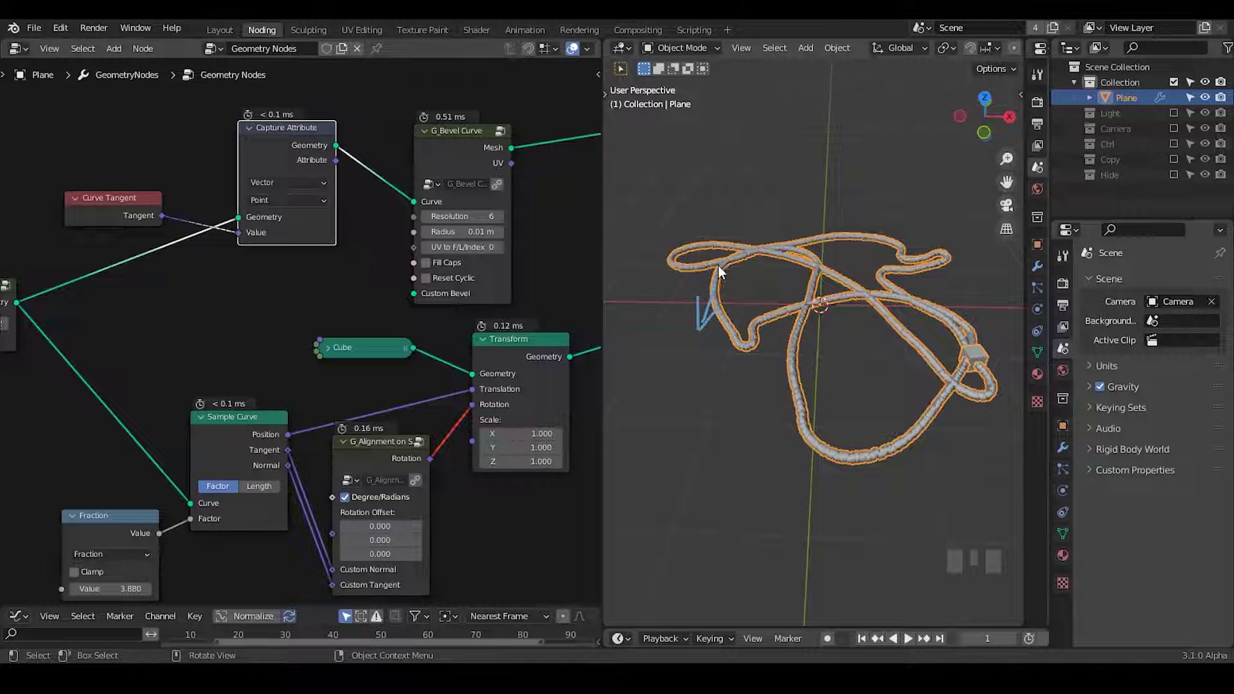
Collapse the G_Bevel Curve node and insert a Set Position node between G_Points Distribute and Join Geometry
click(430, 130)
drag(461, 133, 511, 135)
middle_drag(515, 263, 340, 277)
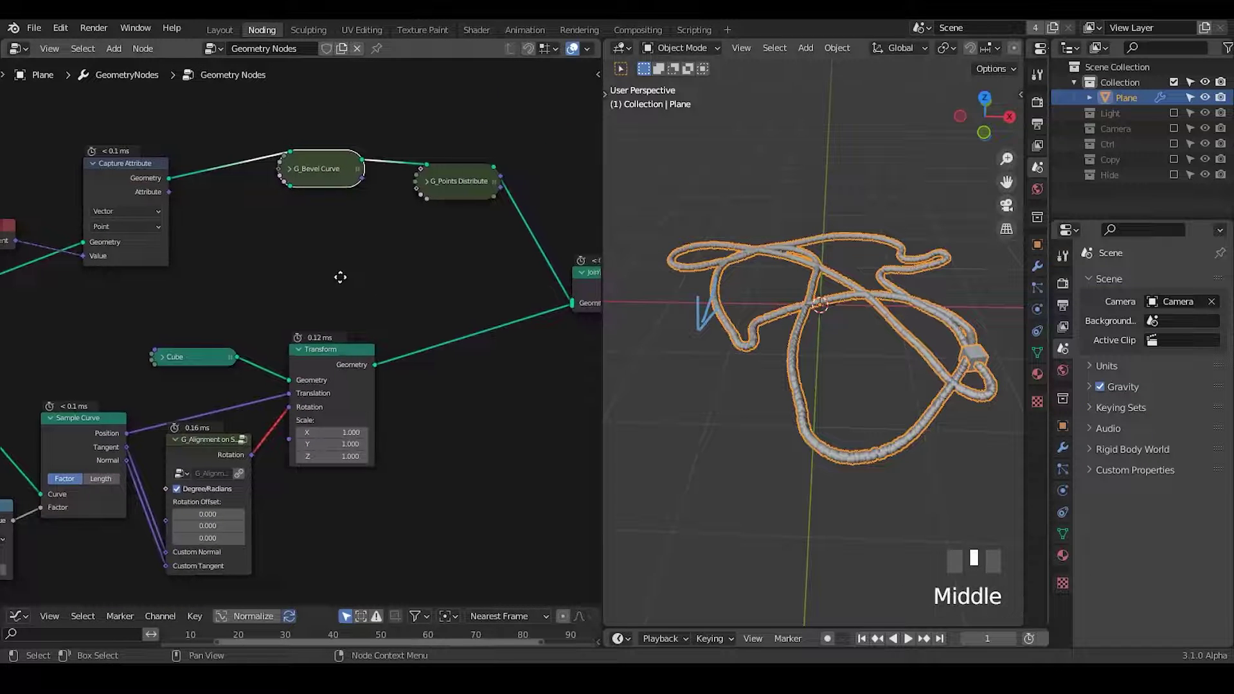
key(ctrl+a)
text(set pos)
key(Return)
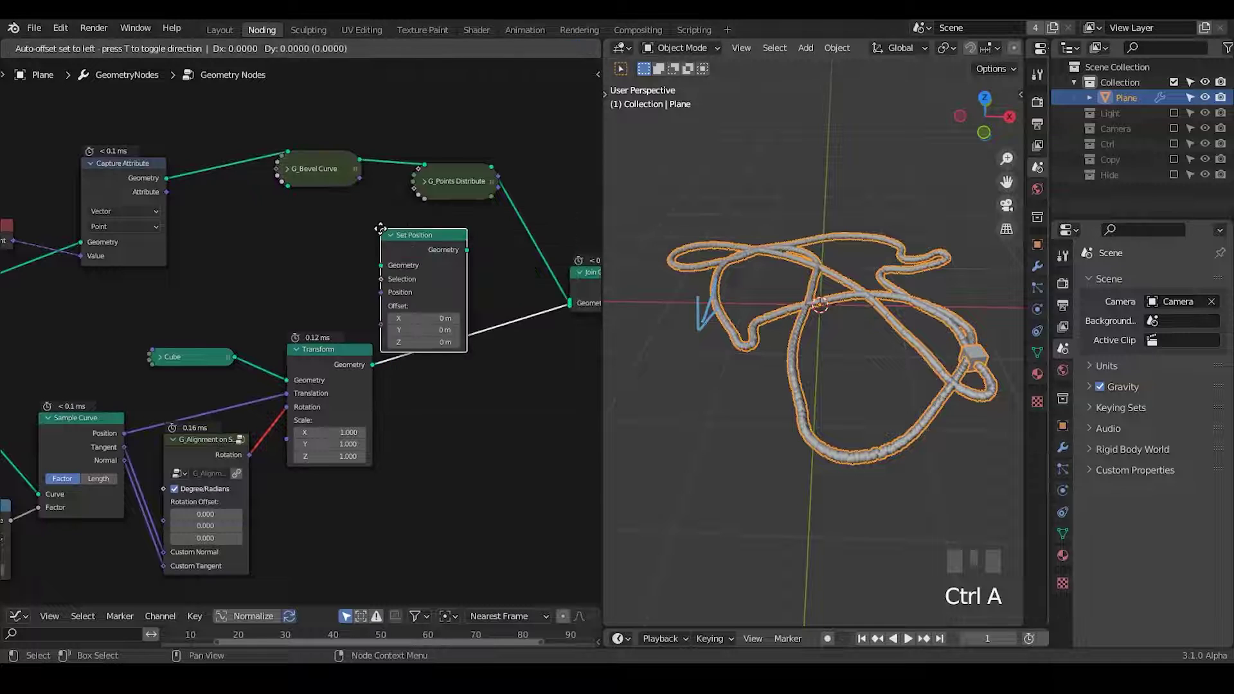
click(434, 160)
Add a Vector Math node below G_Points Distribute and set its operation to Scale
mouse_move(412, 270)
middle_down()
mouse_move(380, 276)
mouse_move(419, 272)
middle_up()
key(ctrl+a)
text(vector ma)
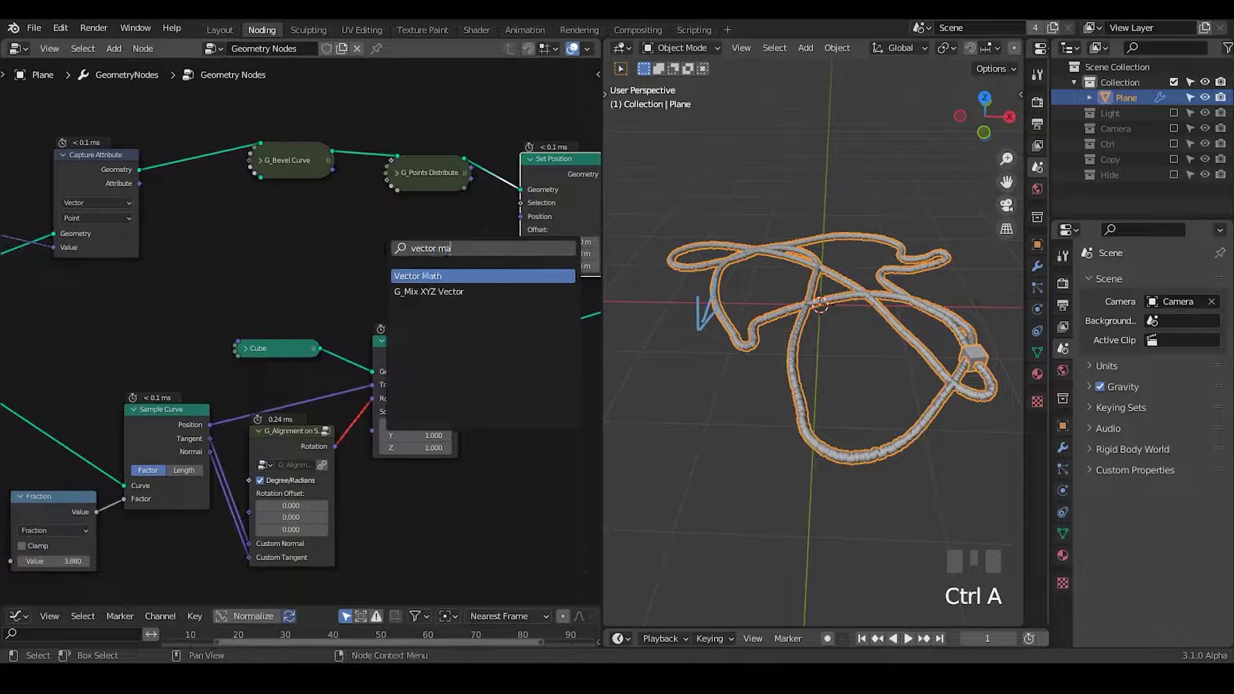
key(Return)
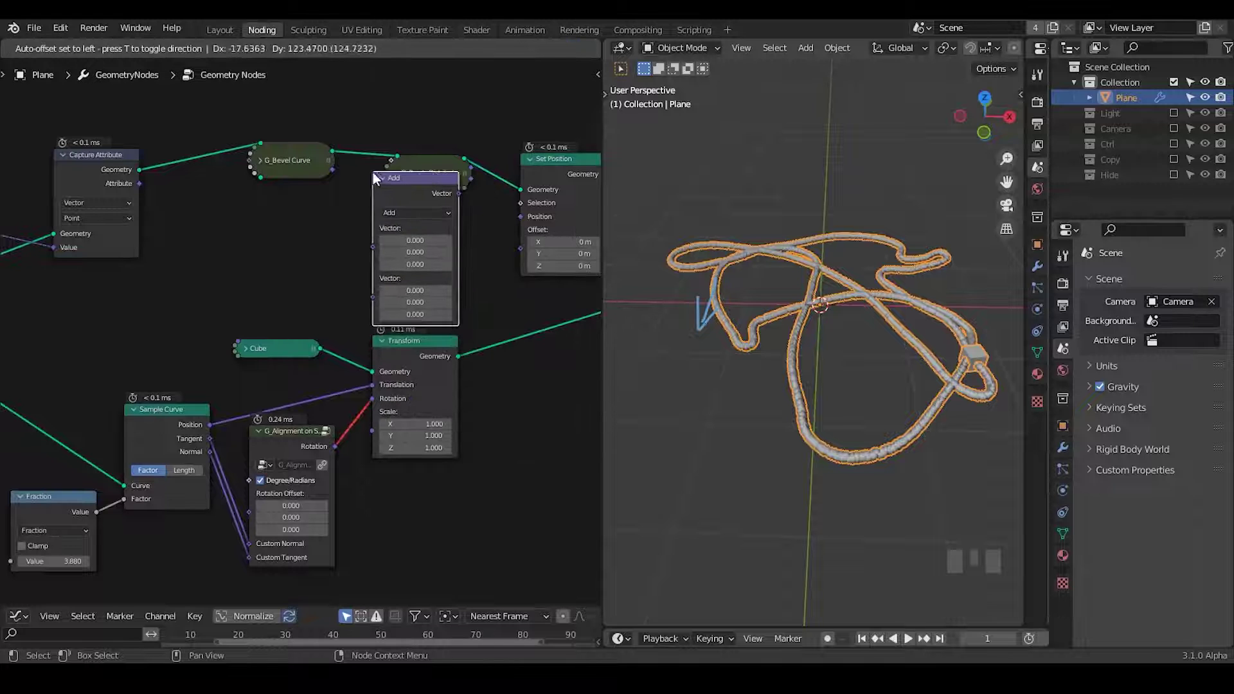
click(412, 217)
click(423, 419)
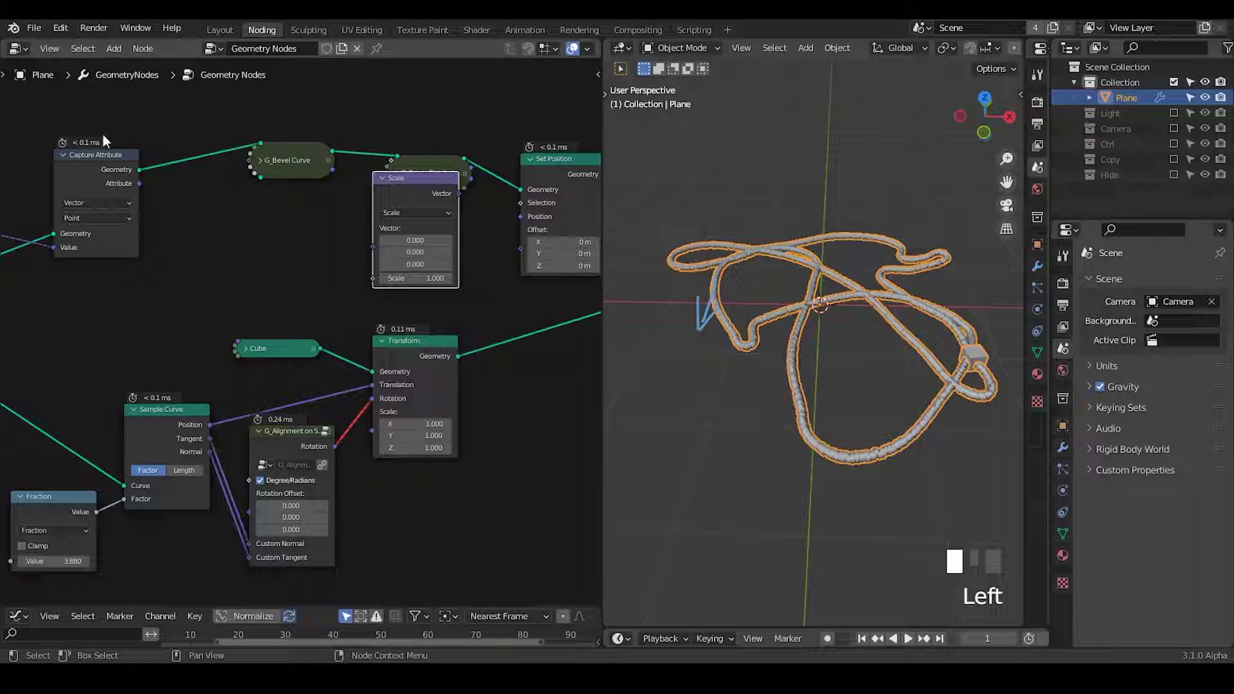
Route the captured Attribute through the Scale node into the Set Position Offset and set Scale to 0.520
drag(138, 183, 382, 241)
drag(410, 194, 522, 249)
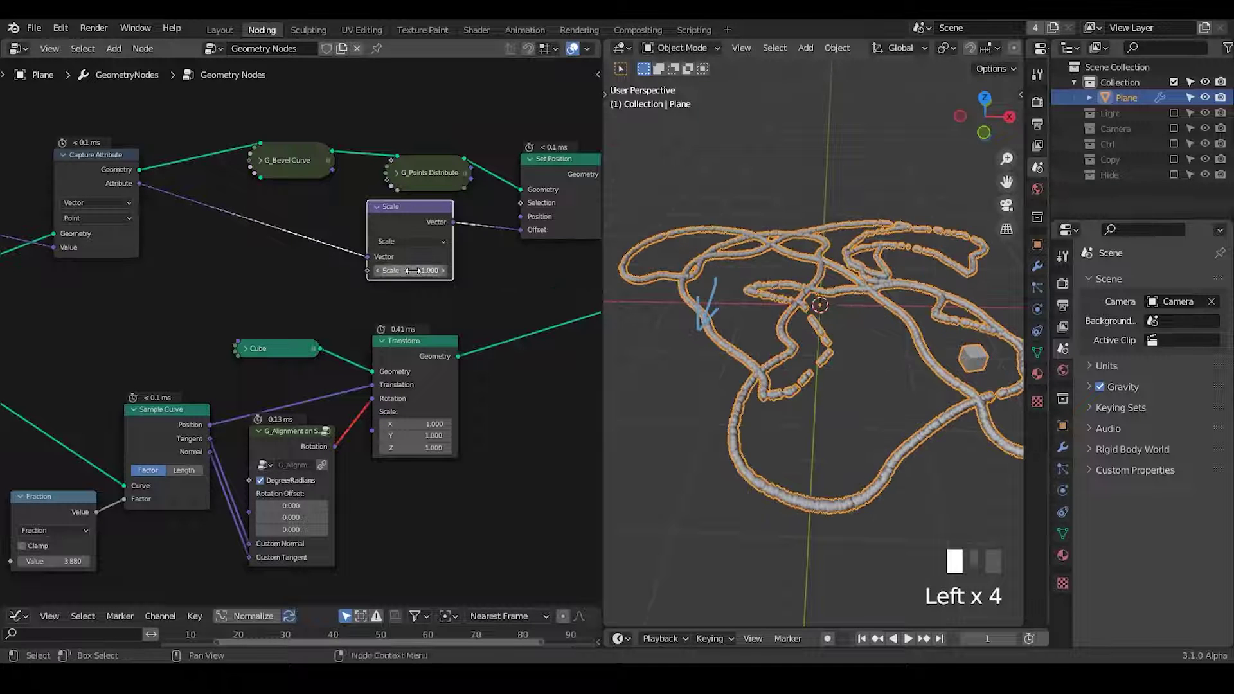
shift+drag(412, 270, 385, 271)
Insert a Vector Math Add node between Capture Attribute and Scale and set its second vector's Z to 0.700
middle_drag(332, 214, 394, 198)
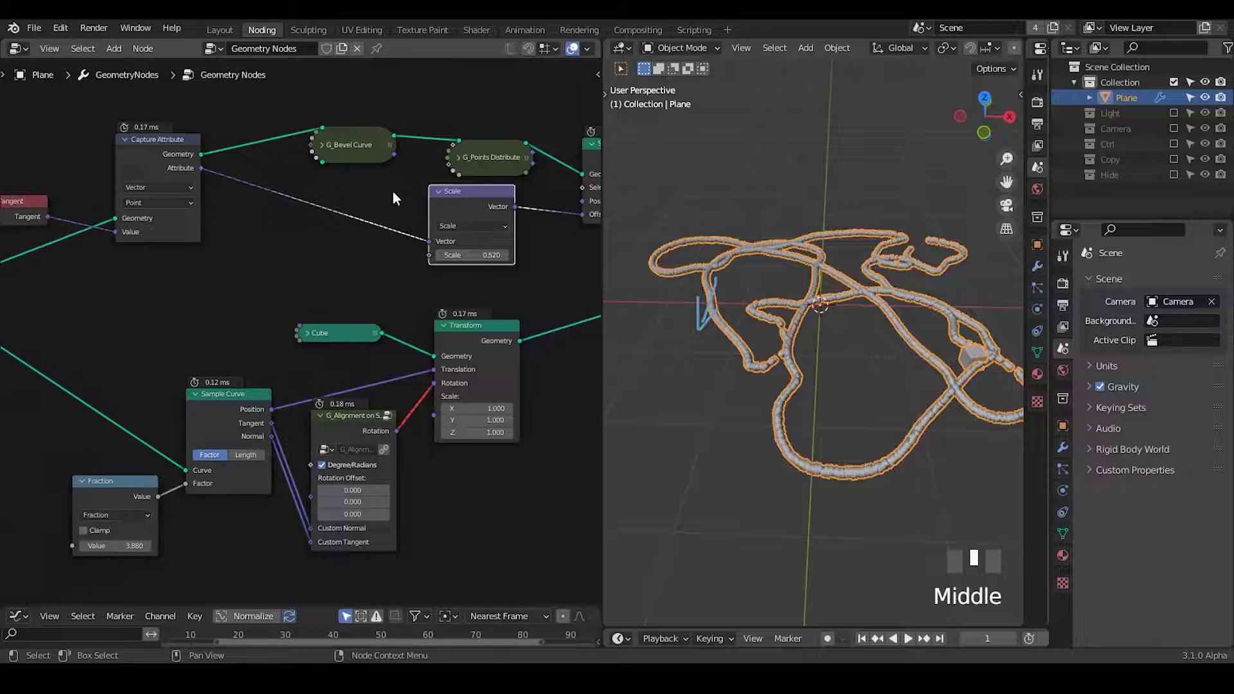
key(ctrl+a)
text(vector m)
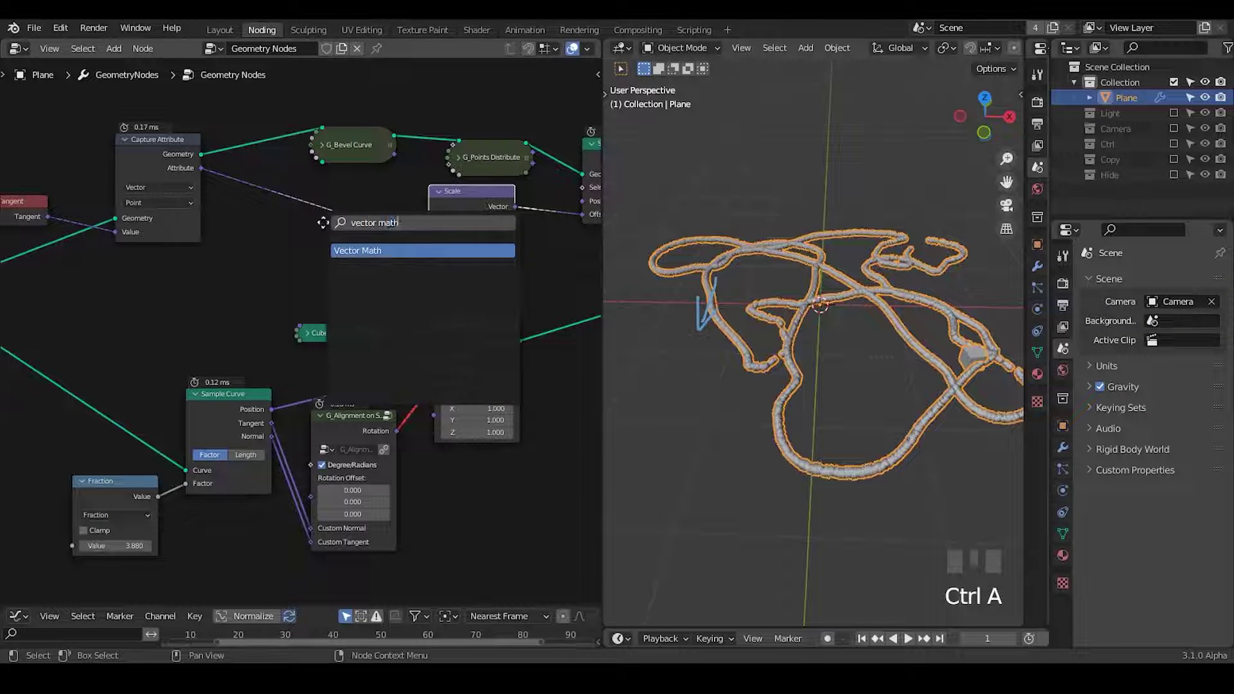
text(ath)
key(Return)
click(330, 268)
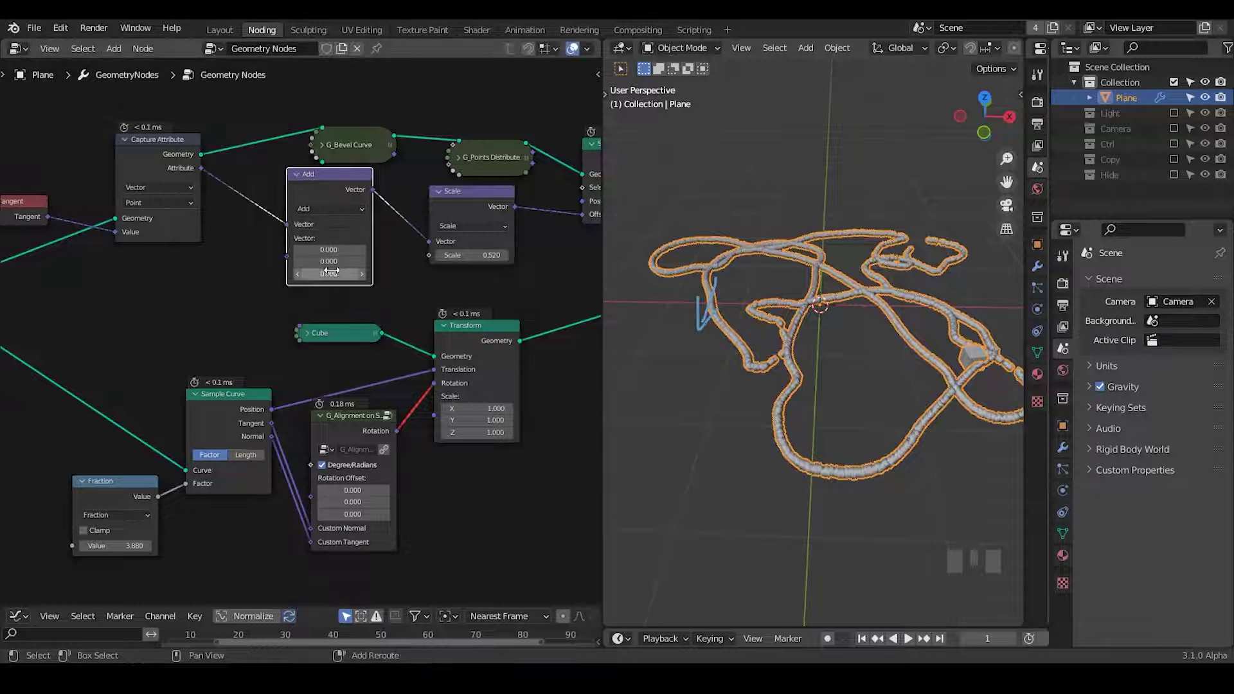
shift+drag(330, 270, 346, 271)
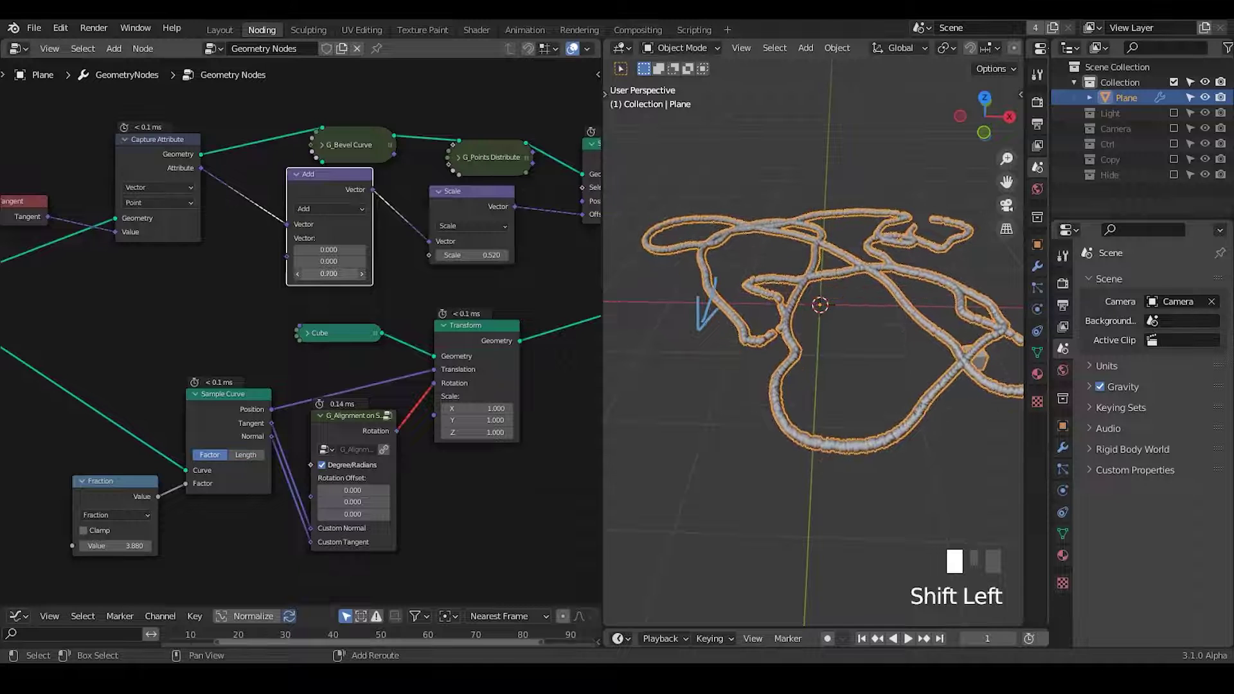
Add a Combine XYZ node and connect it to the Add node's second Vector input, shifting the Transform node down slightly
middle_drag(229, 294, 238, 270)
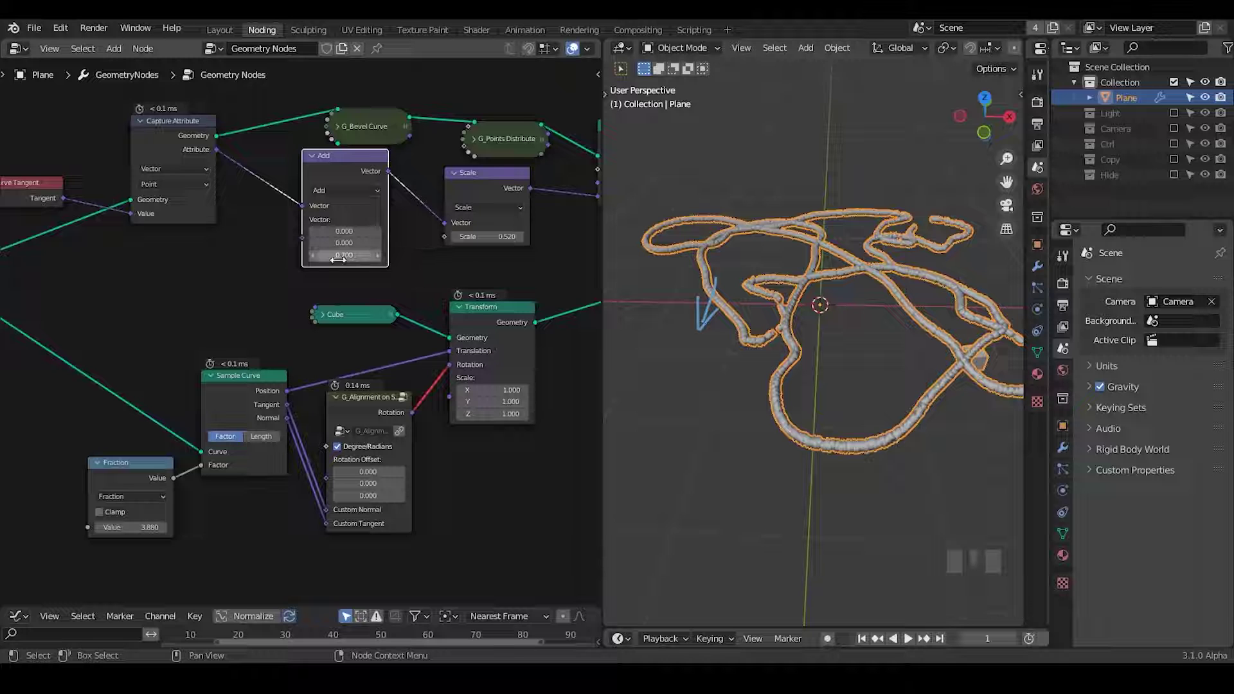
drag(467, 315, 476, 339)
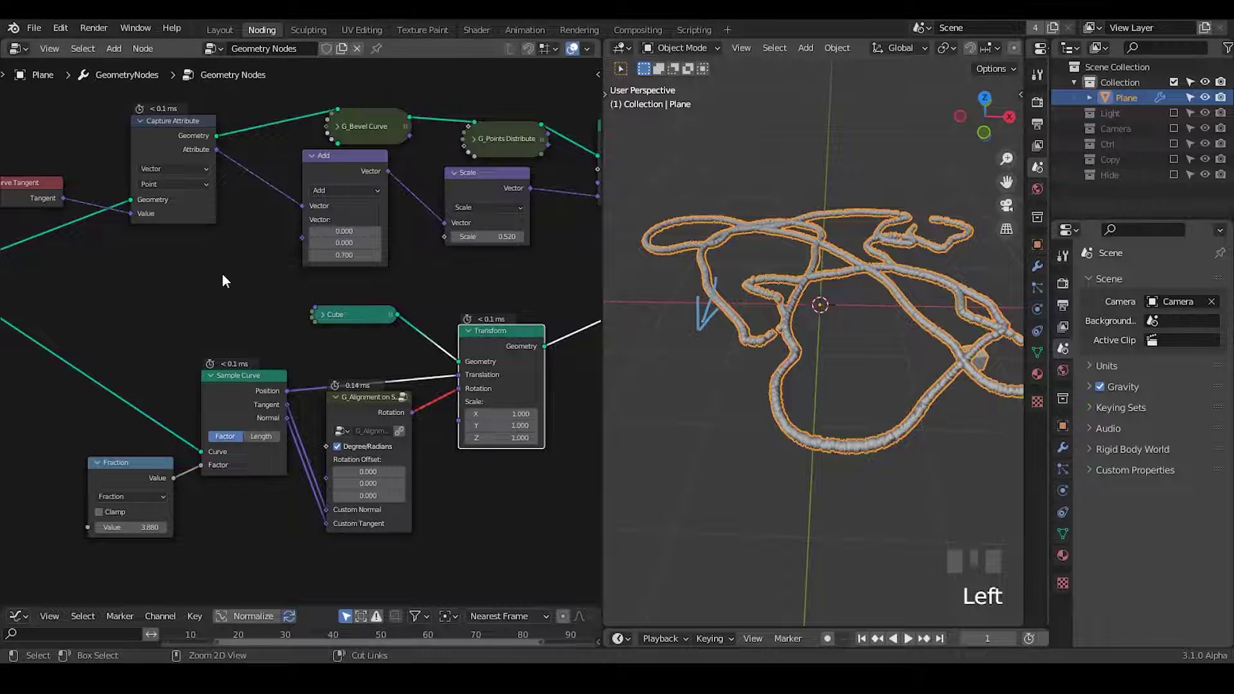
key(ctrl+a)
text(combin)
key(Down)
key(Return)
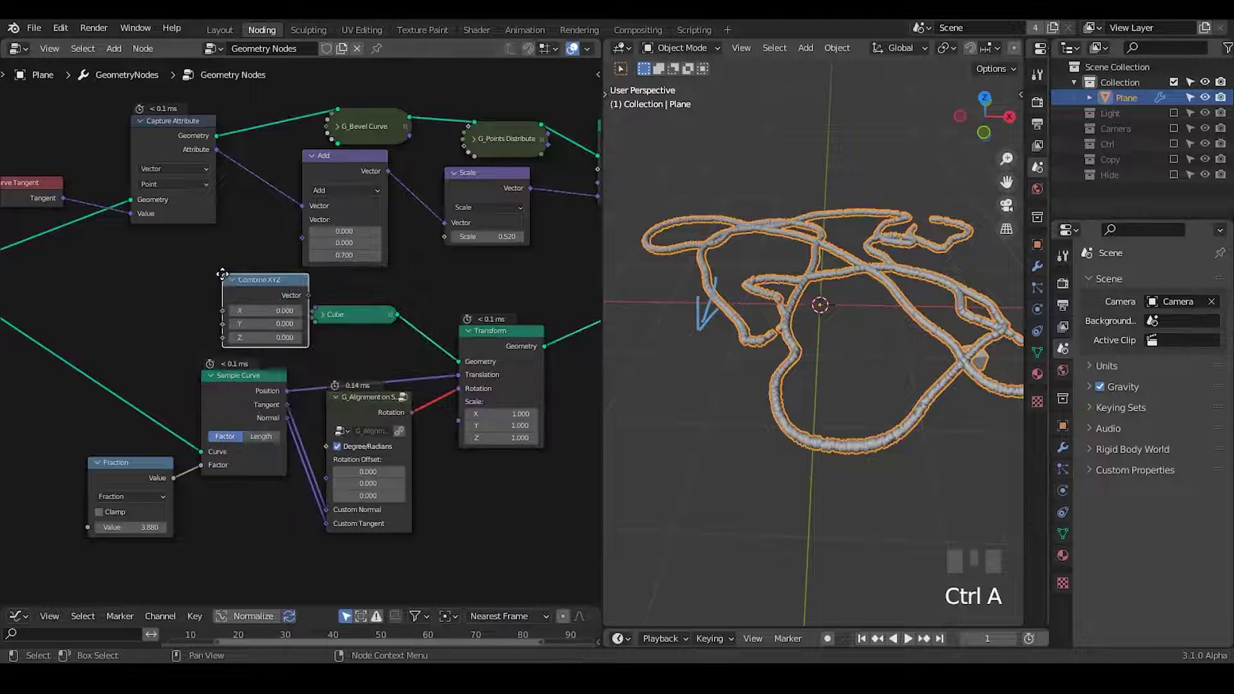
click(195, 234)
drag(277, 251, 302, 238)
Add a Value node and connect it to the Z input of Combine XYZ
middle_drag(162, 312, 184, 287)
key(ctrl+a)
text(value)
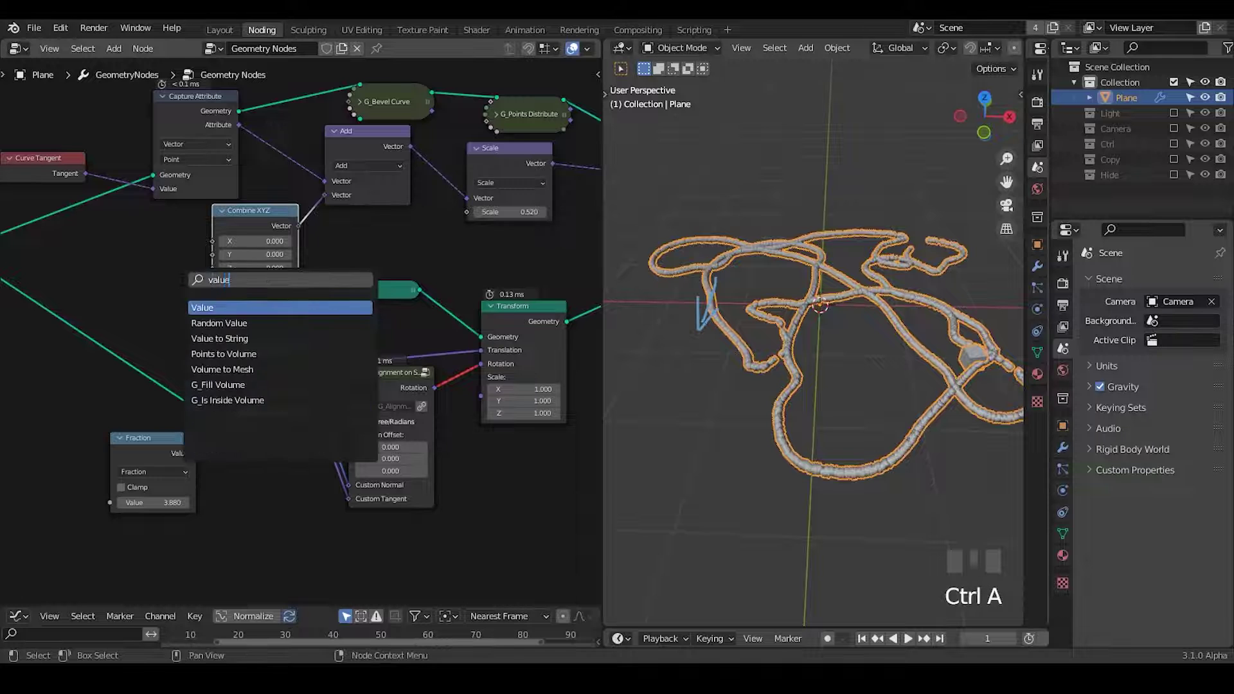
key(Return)
click(113, 277)
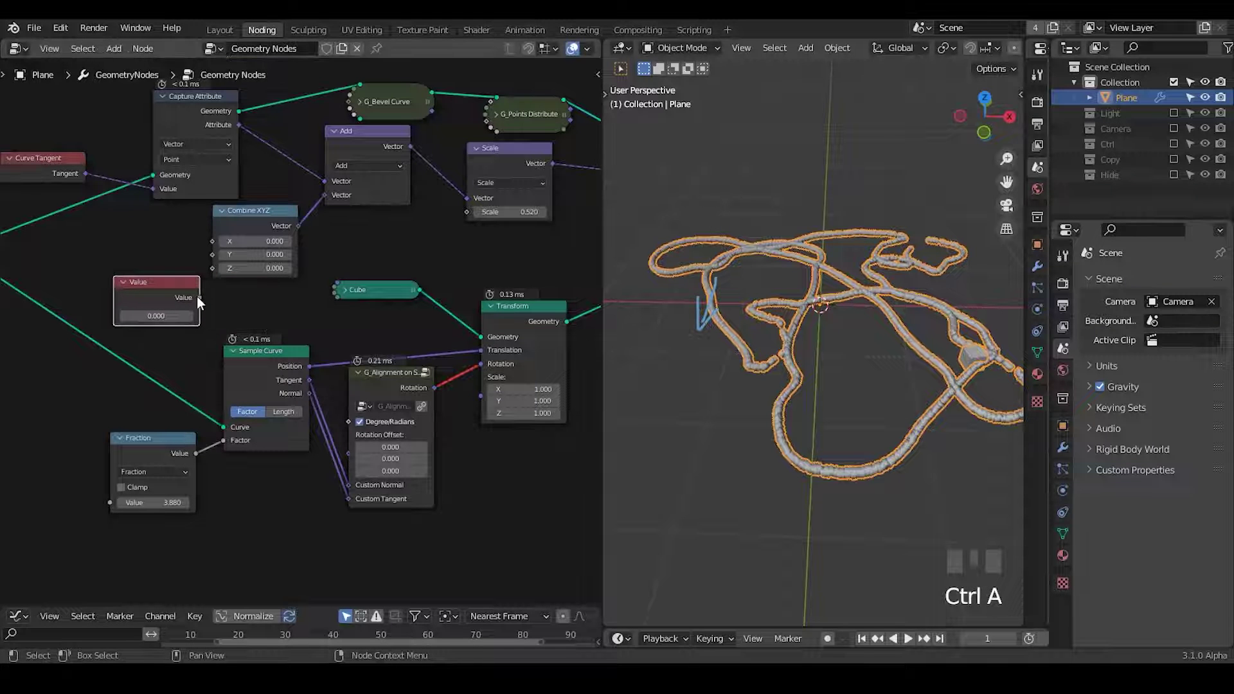
drag(200, 297, 213, 268)
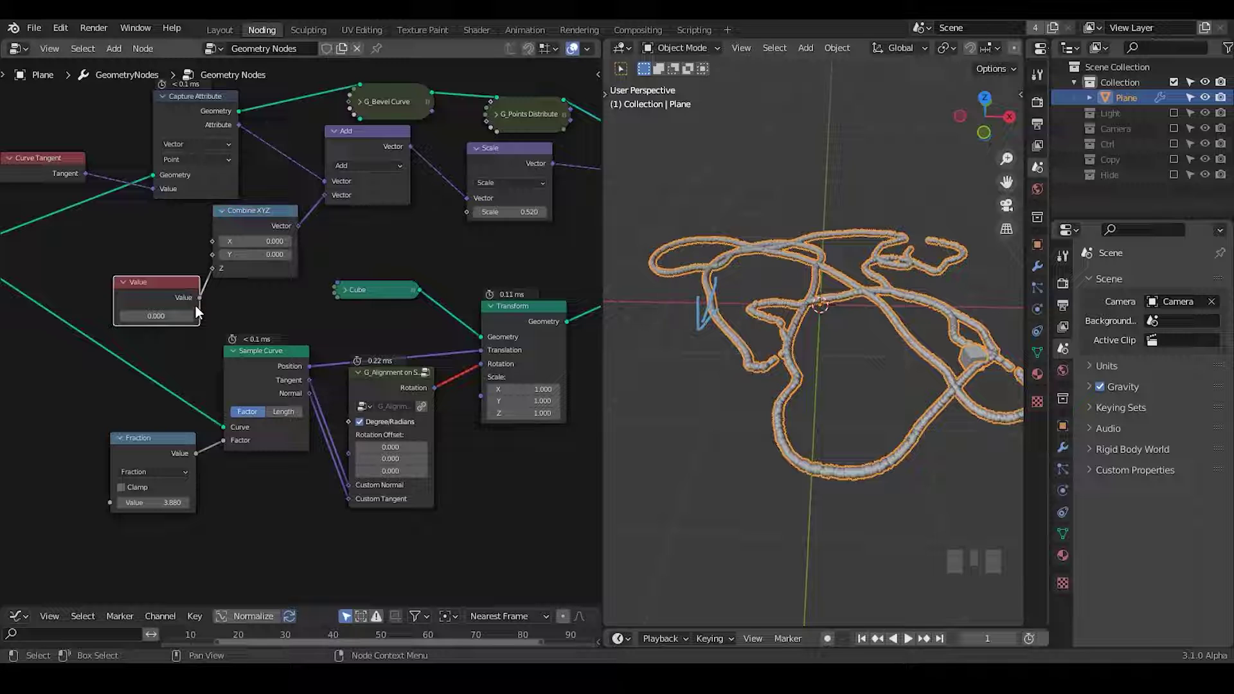
Connect the Value node to the Scale input of the Scale node as well and set the value to 0.590
drag(213, 269, 467, 213)
middle_drag(332, 315, 378, 283)
mouse_move(200, 284)
shift+mouse_down()
mouse_move(228, 283)
mouse_move(216, 283)
shift+mouse_up()
mouse_move(779, 412)
middle_down()
mouse_move(776, 357)
mouse_move(770, 395)
middle_up()
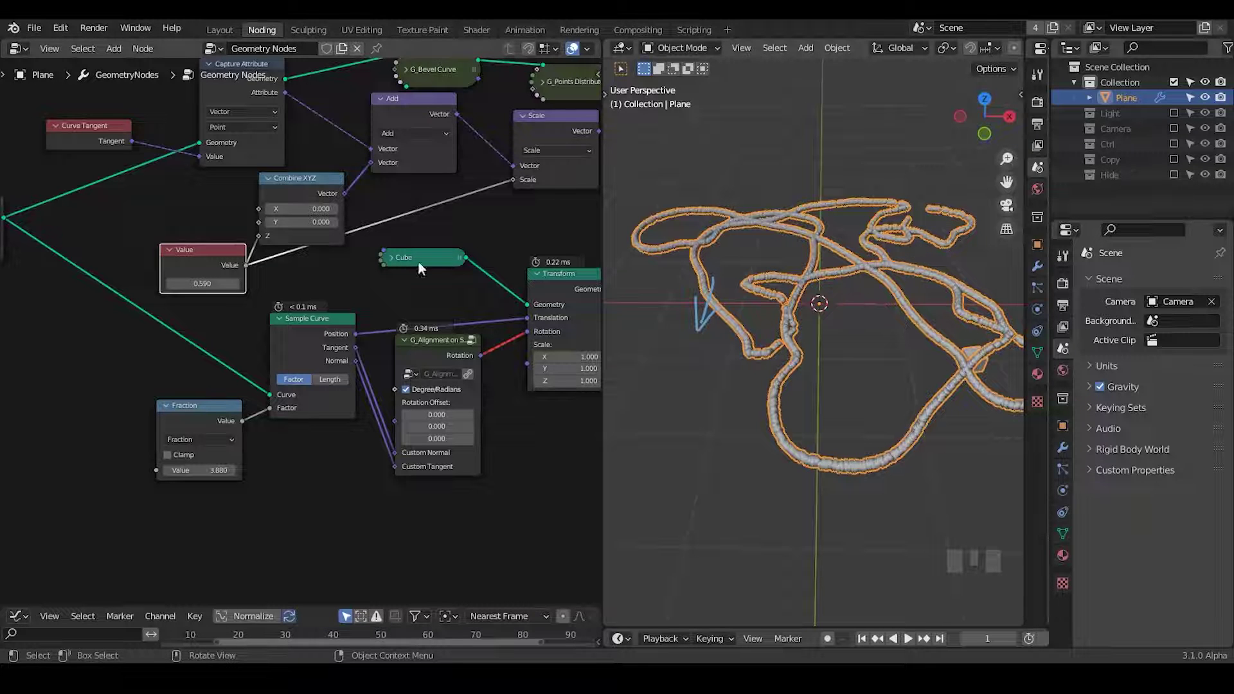
Move the Value node away from Combine XYZ and add a shared reroute point on its two outgoing links
scroll(328, 287, down, 2)
middle_drag(328, 286, 267, 315)
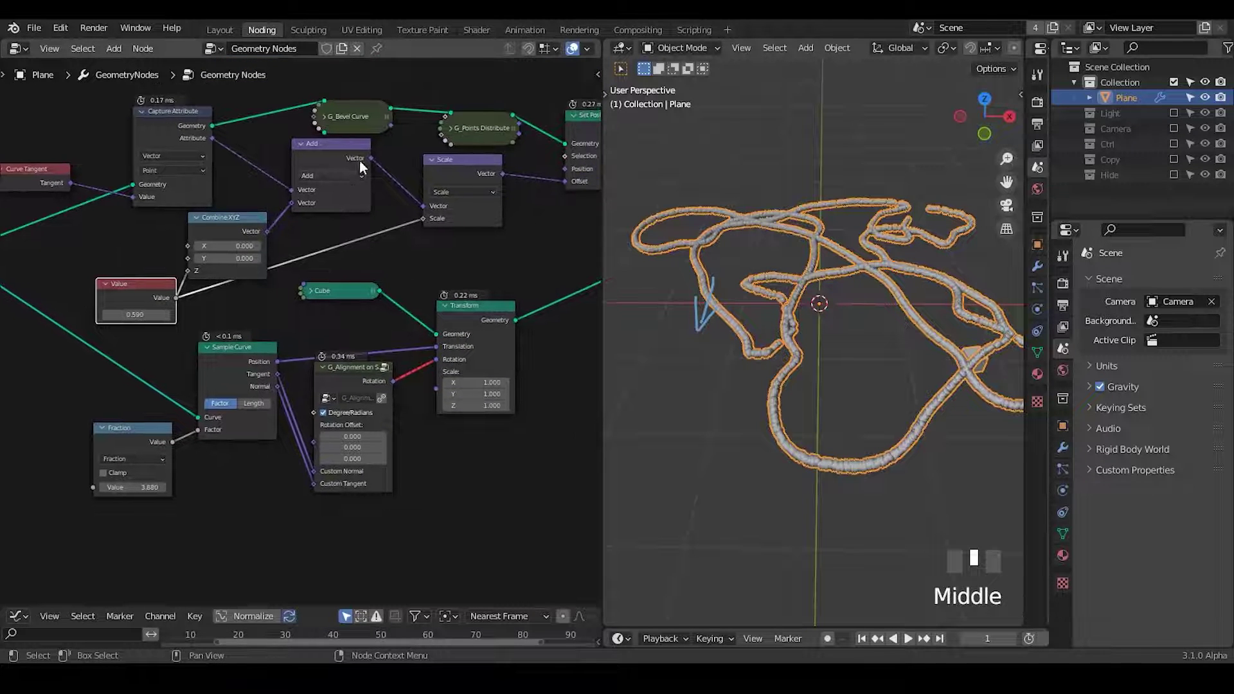
middle_drag(380, 263, 475, 232)
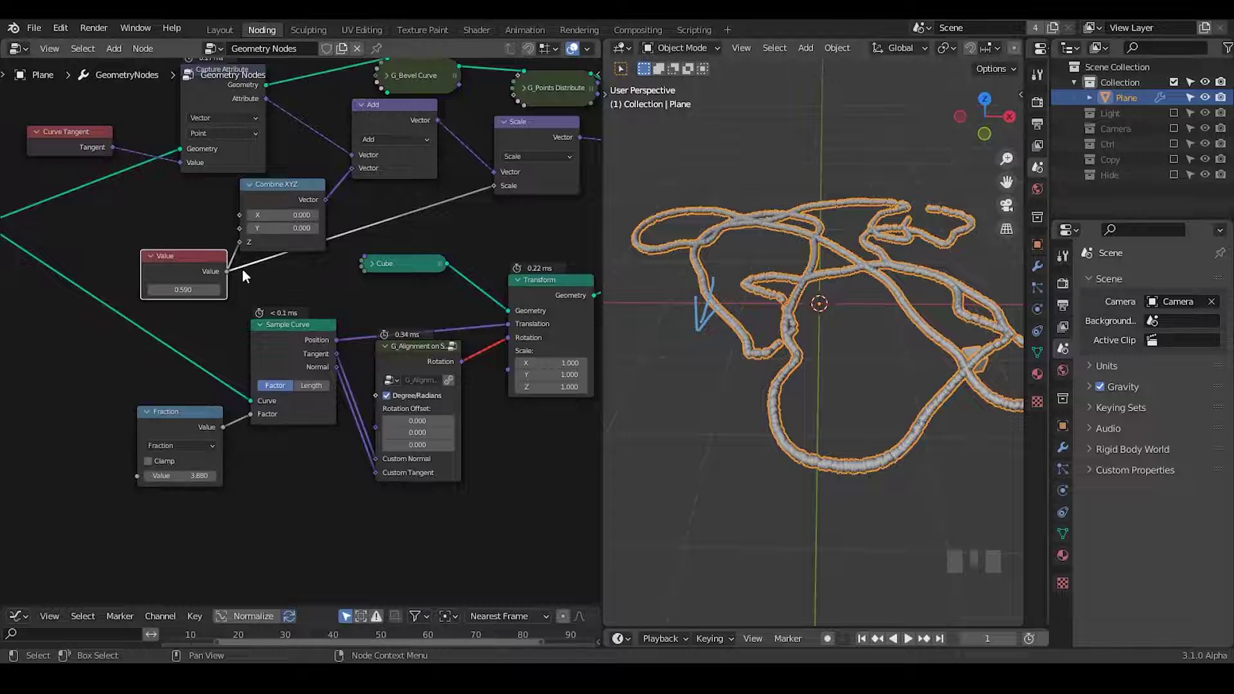
middle_drag(244, 277, 323, 239)
drag(263, 225, 58, 293)
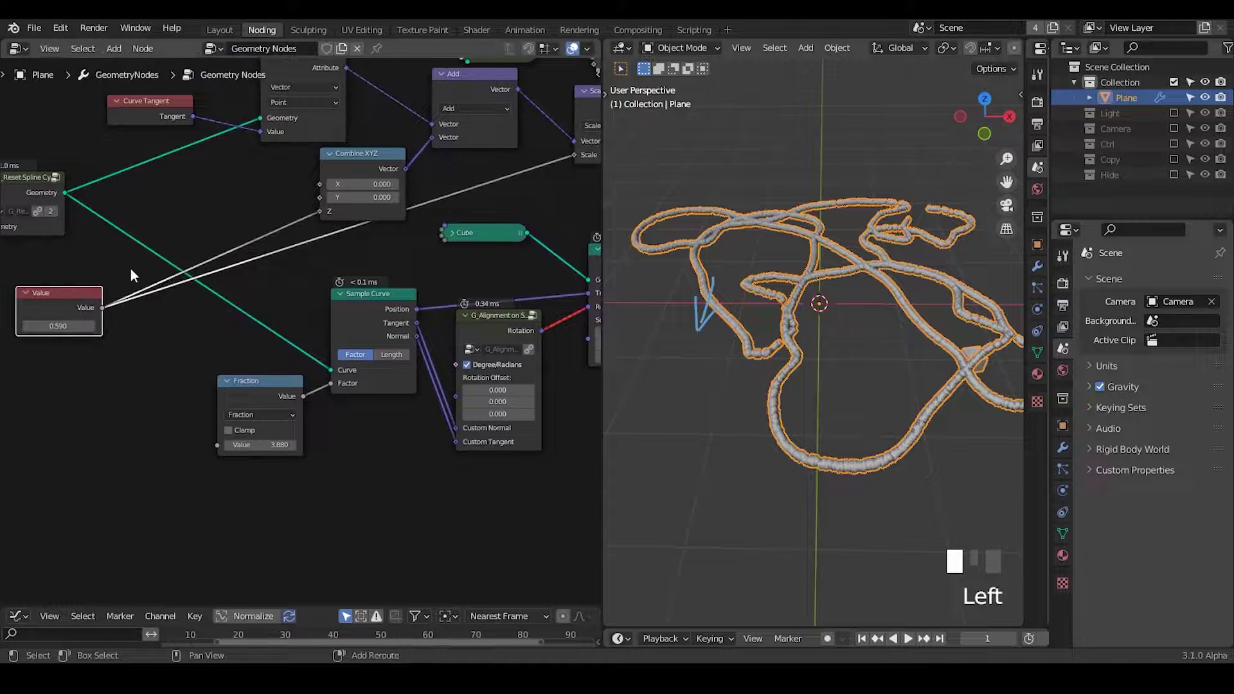
shift+right_drag(143, 273, 138, 312)
key(g)
click(241, 266)
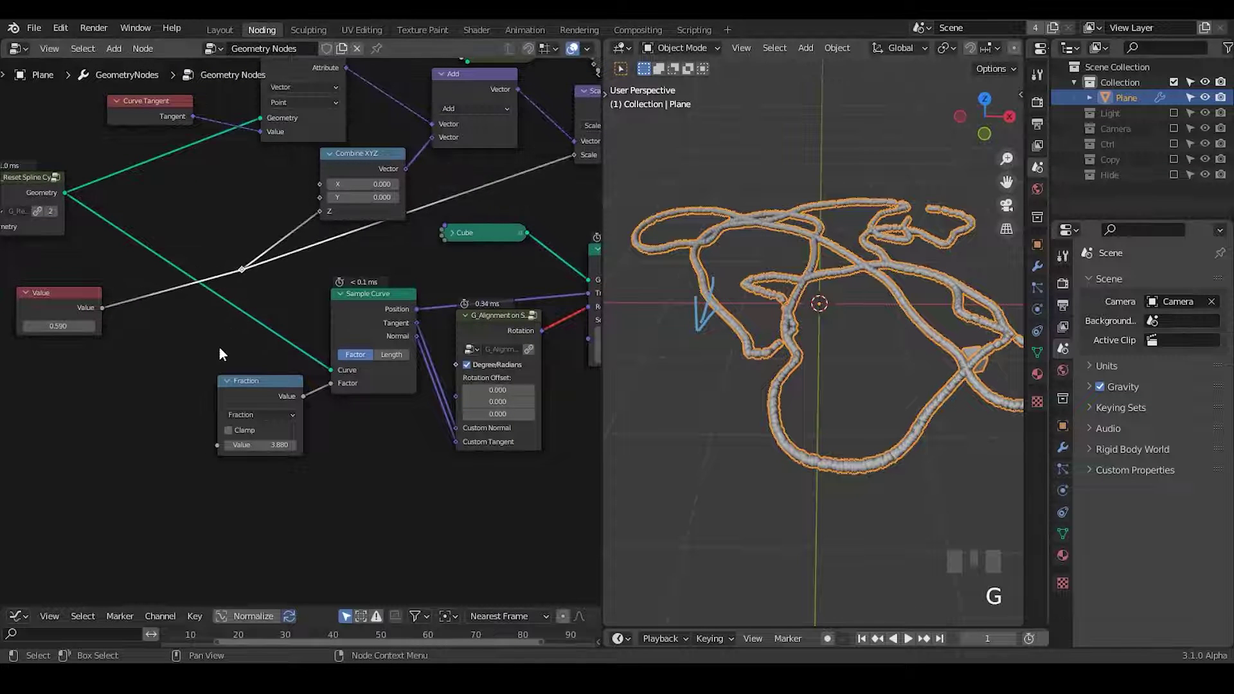
Move the Curve Tangent node beneath the Capture Attribute geometry link and collapse it
middle_drag(218, 348, 341, 171)
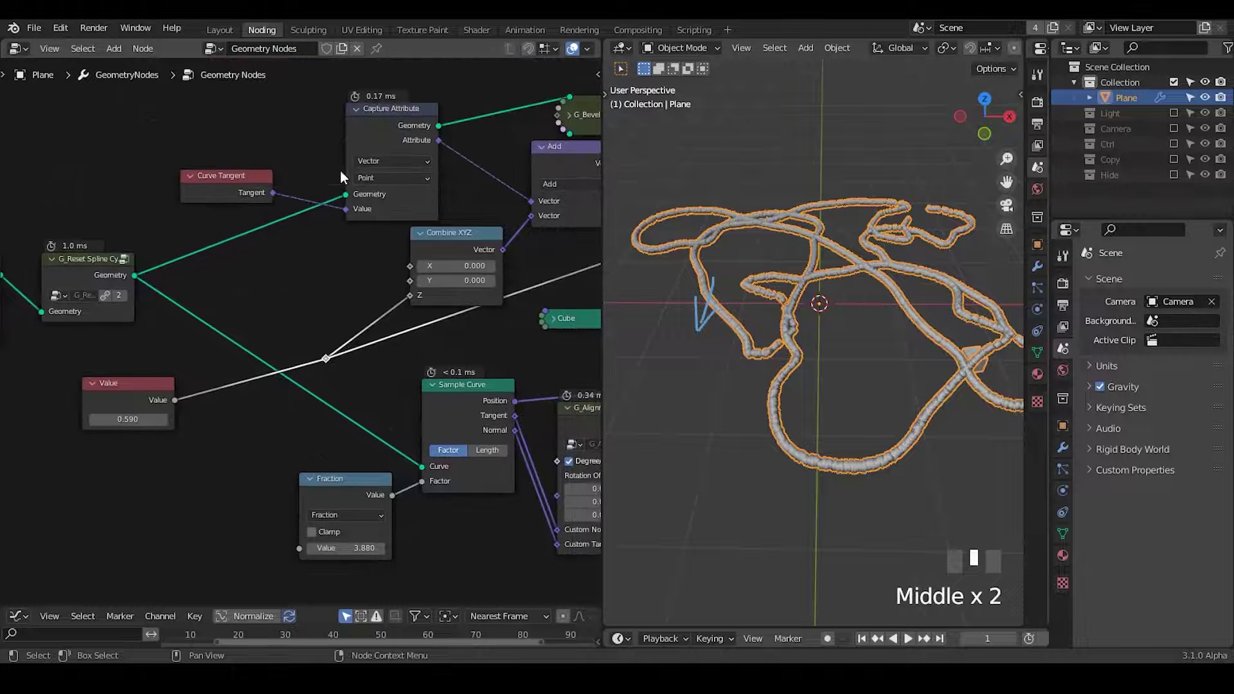
drag(215, 200, 202, 278)
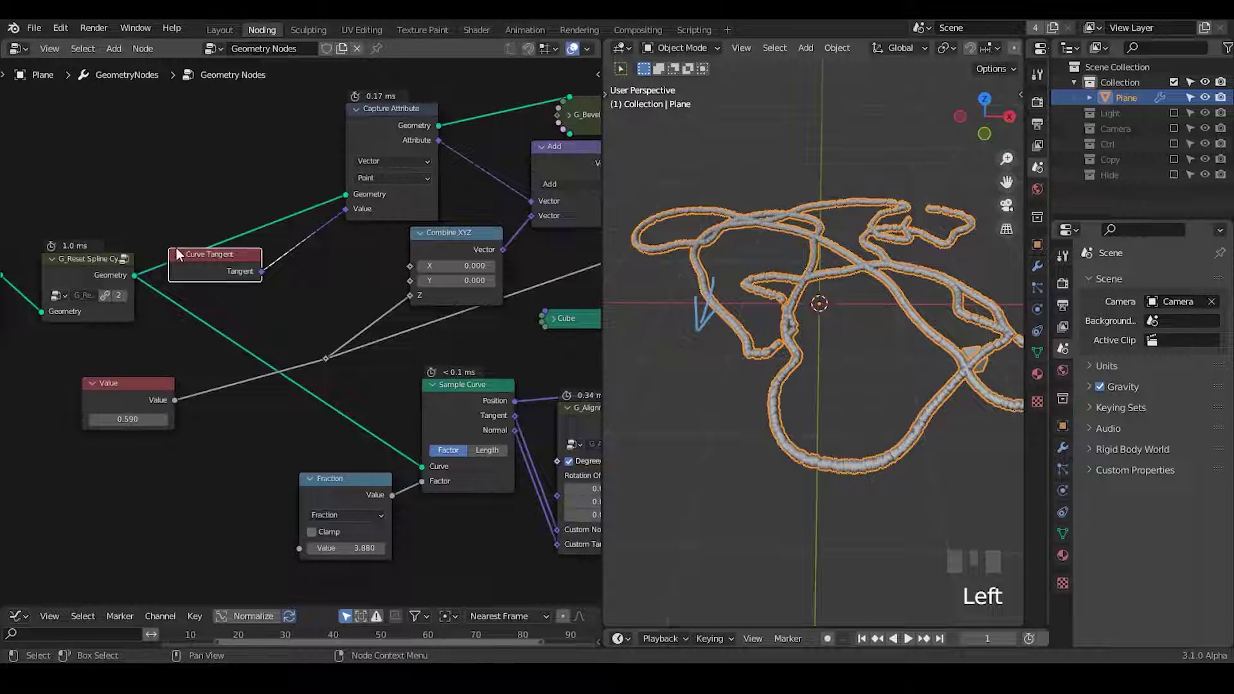
click(179, 252)
click(370, 112)
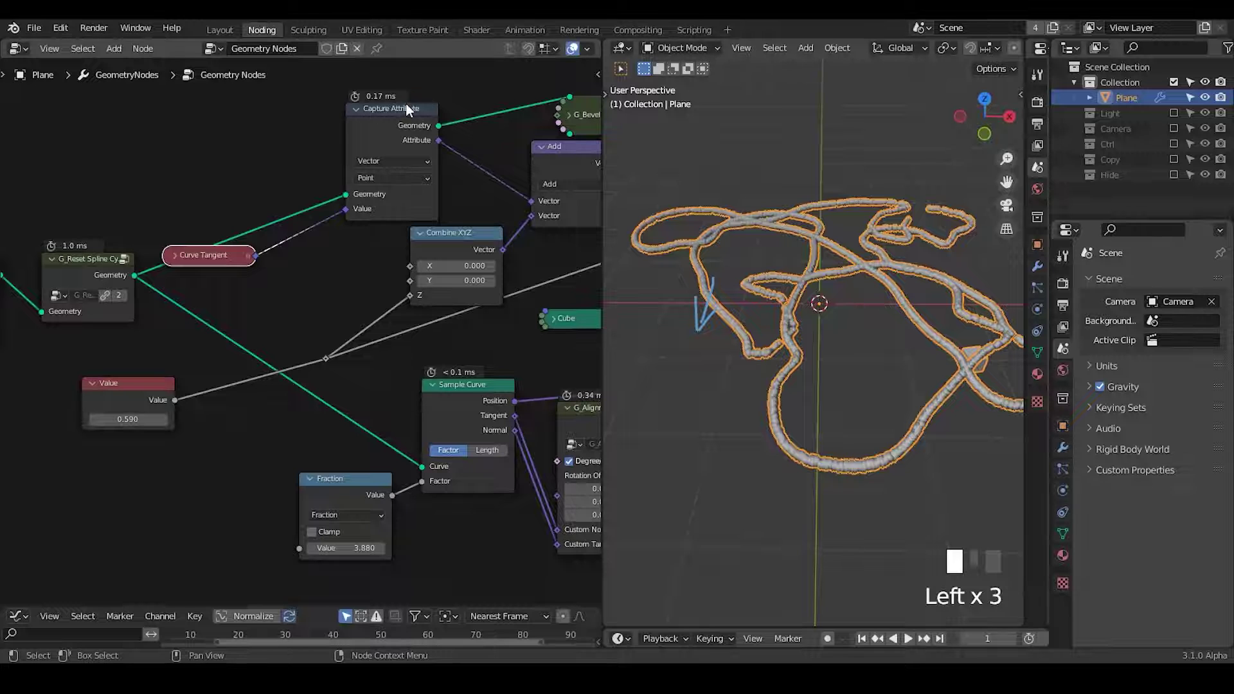
Move the Capture Attribute, Curve Tangent and G_Reset Spline nodes back to leave more space before the Combine XYZ node
drag(406, 110, 356, 102)
drag(236, 166, 85, 317)
key(g)
click(187, 214)
middle_drag(444, 207, 332, 189)
scroll(379, 161, down, 1)
click(442, 121)
click(442, 121)
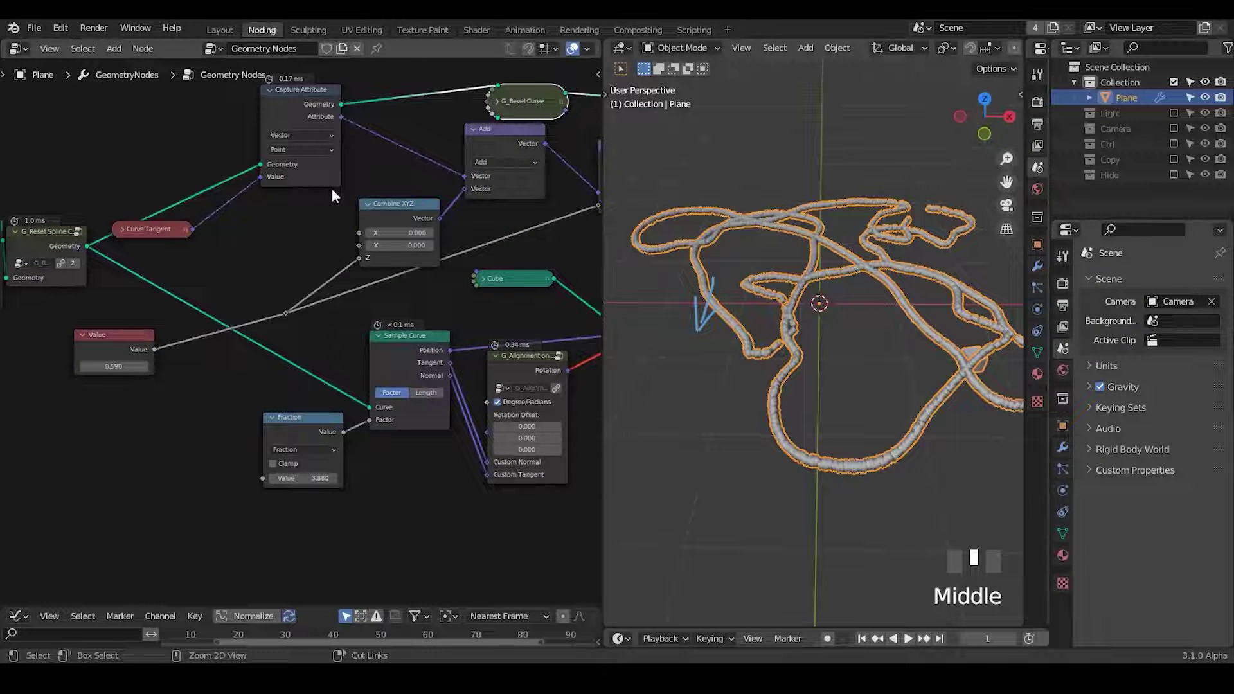
Duplicate the Capture Attribute node and insert the copy on the geometry link between G_Reset Spline and the original
key(ctrl+a)
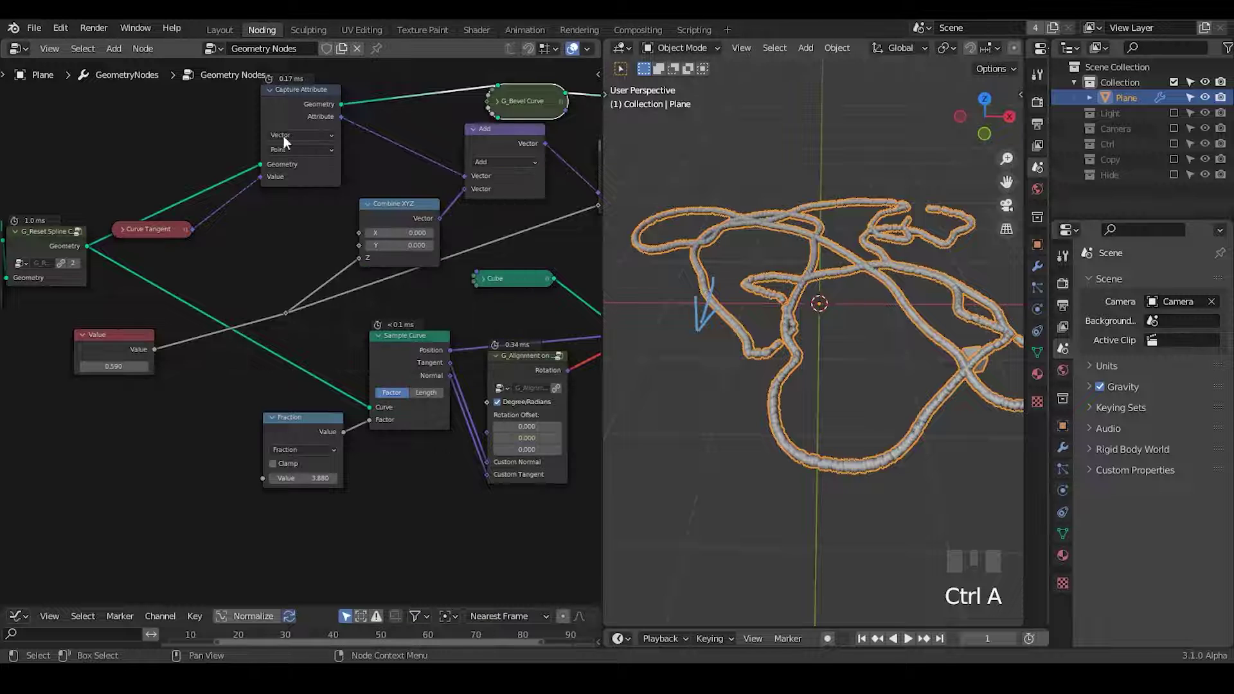
click(293, 106)
key(shift+d)
click(165, 130)
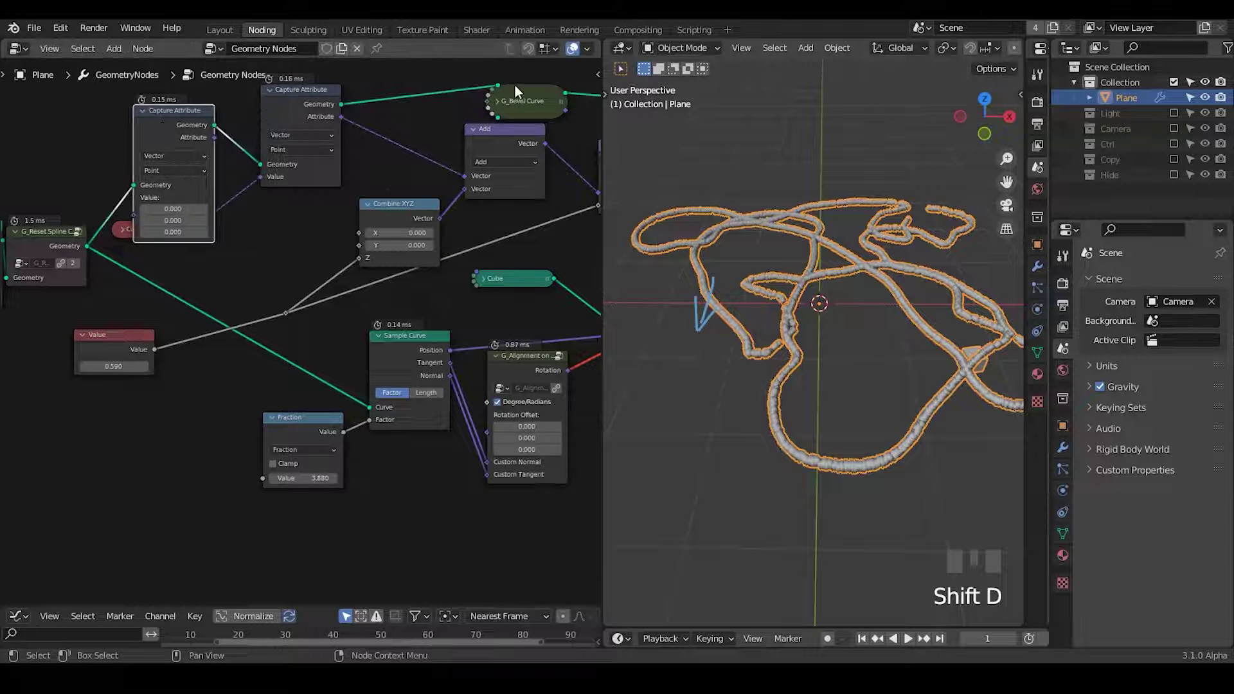
Hide the unused sockets of the G_Bevel Curve node
click(499, 102)
click(497, 104)
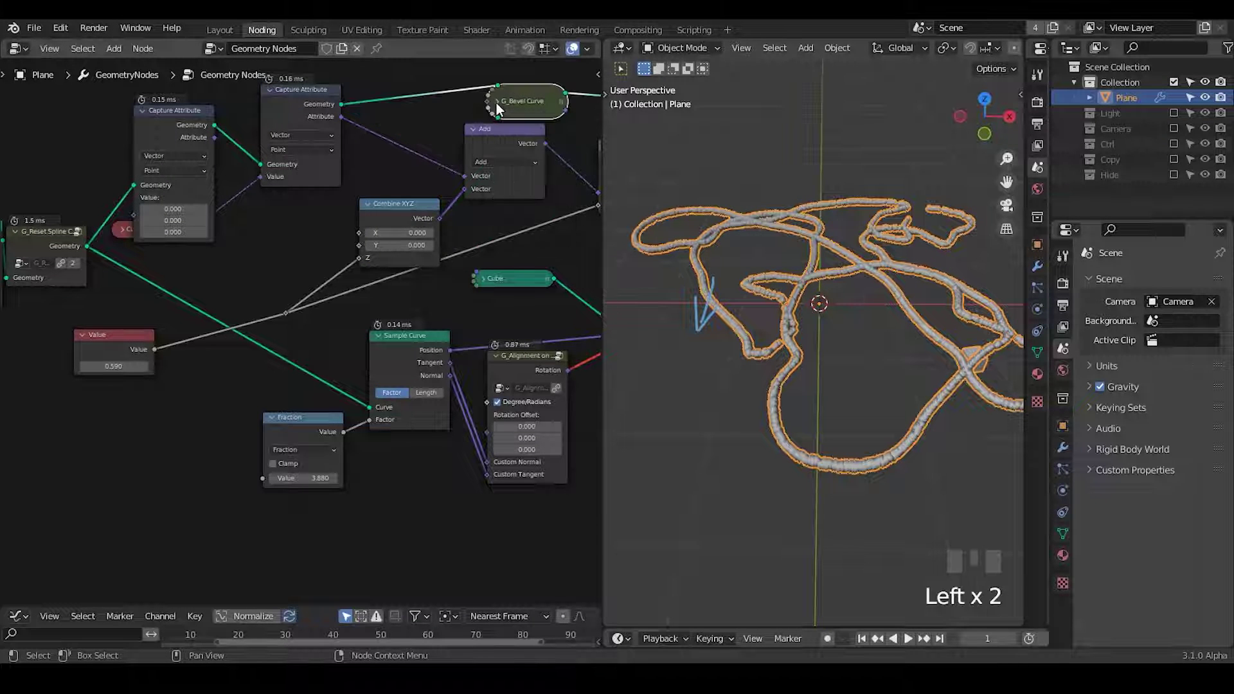
key(ctrl+h)
Set the data type of the duplicated Capture Attribute node to Float, keeping the Point domain
middle_drag(297, 212, 248, 153)
click(256, 154)
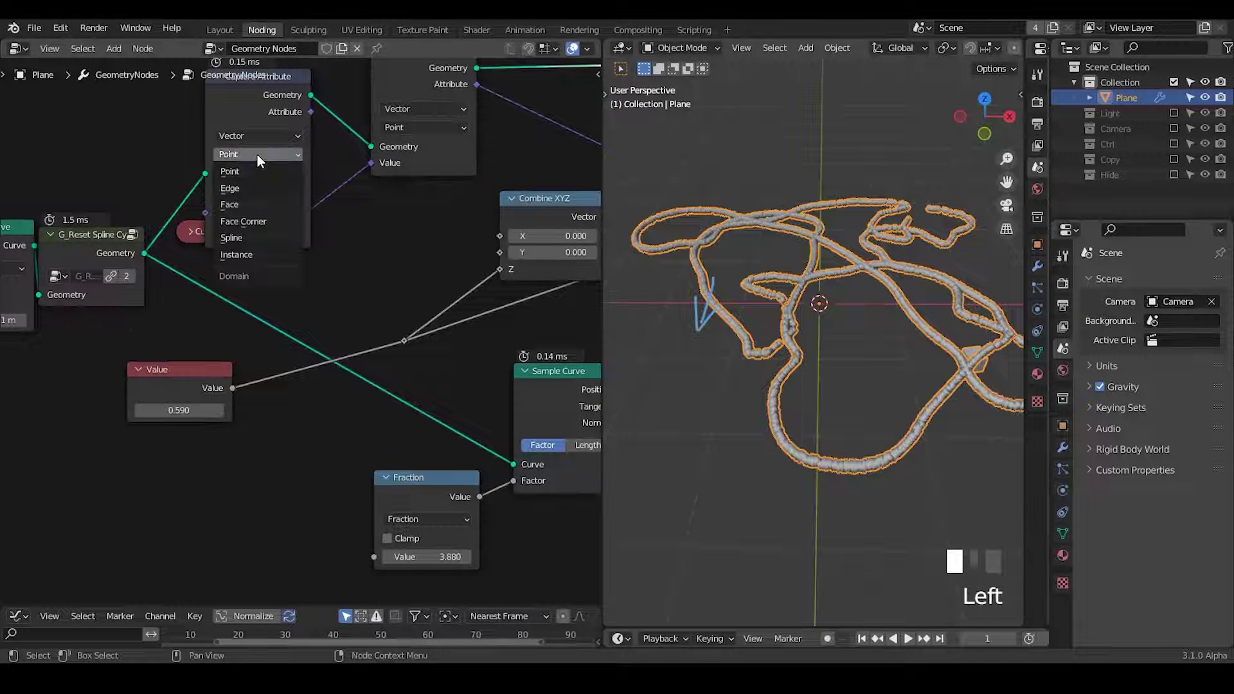
click(248, 137)
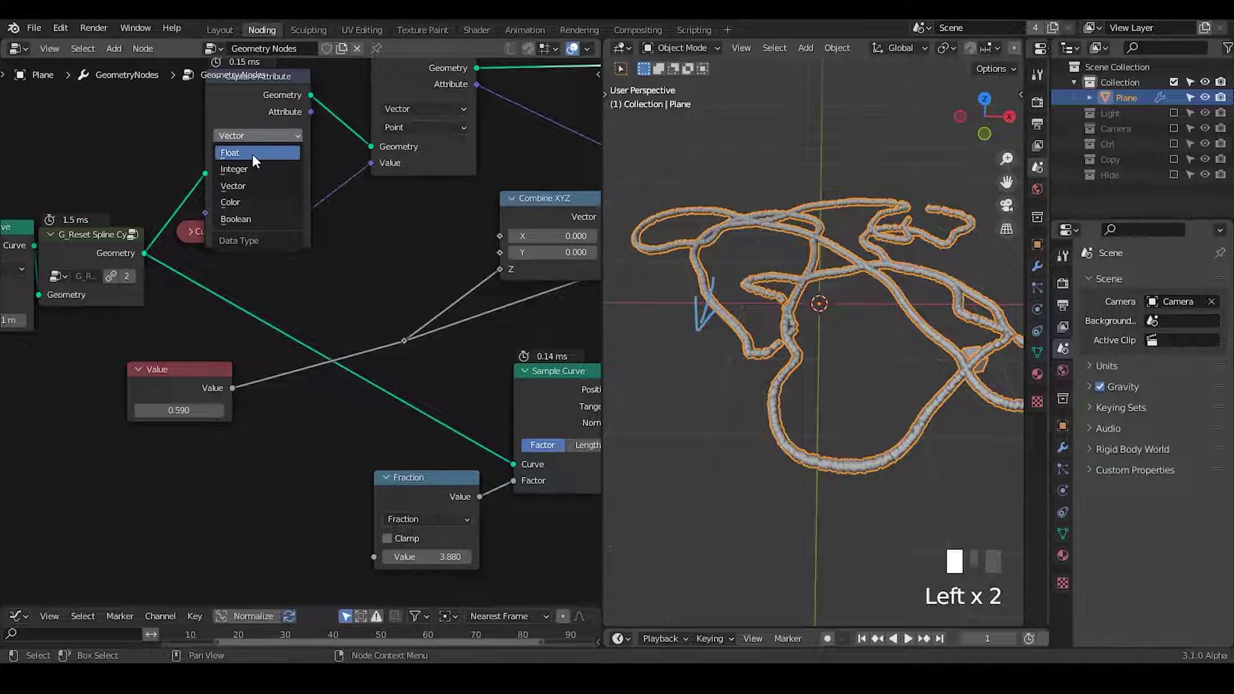
click(252, 153)
Add a Spline Parameter node, connect its Factor to the Float Capture Attribute's Value input and hide its unused sockets
middle_drag(115, 253, 274, 273)
drag(142, 247, 119, 254)
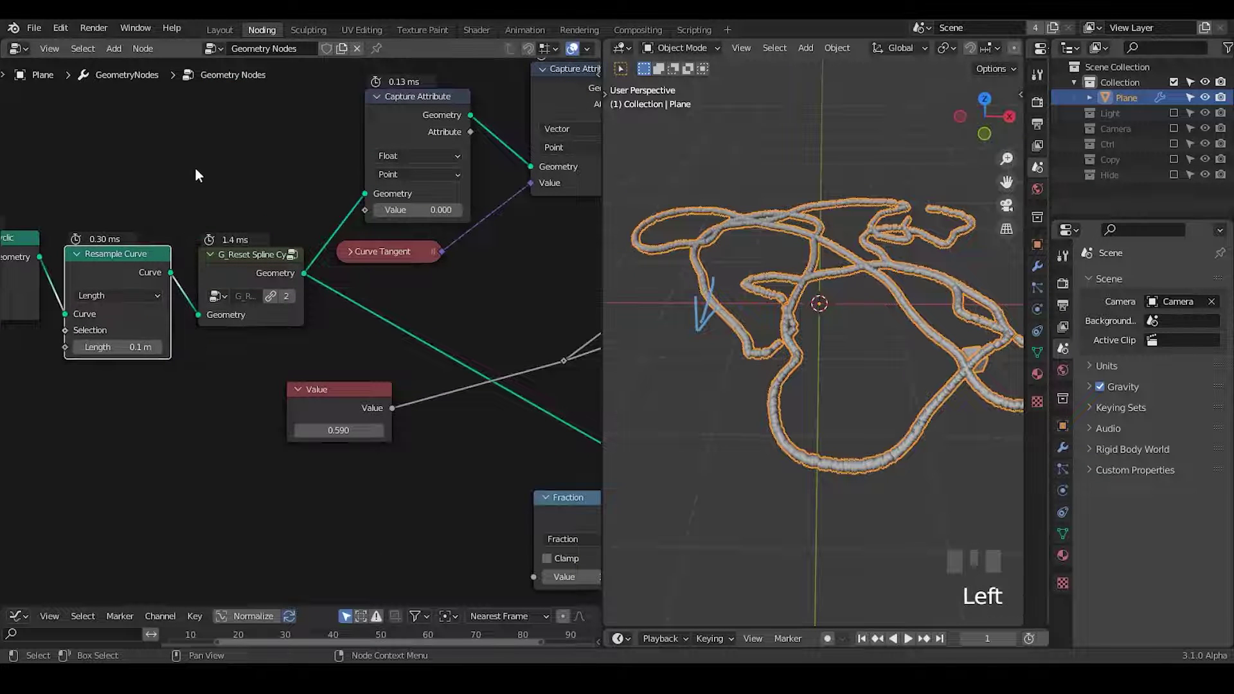
key(ctrl+a)
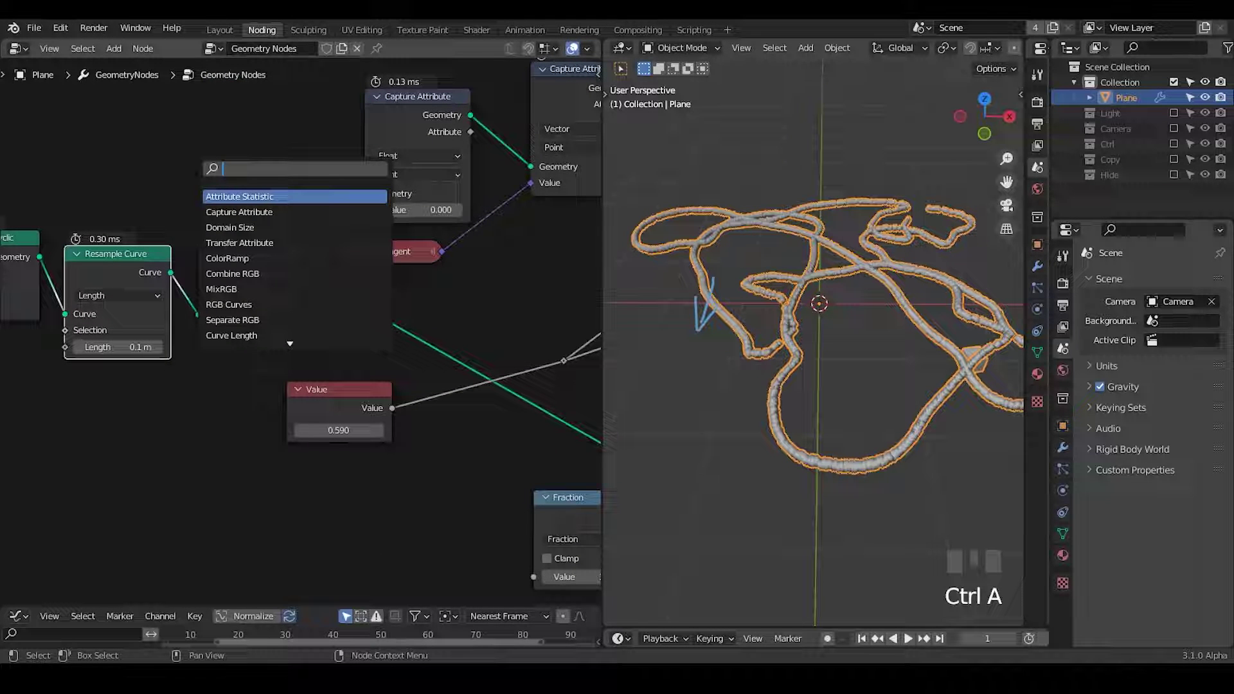
text(spline param)
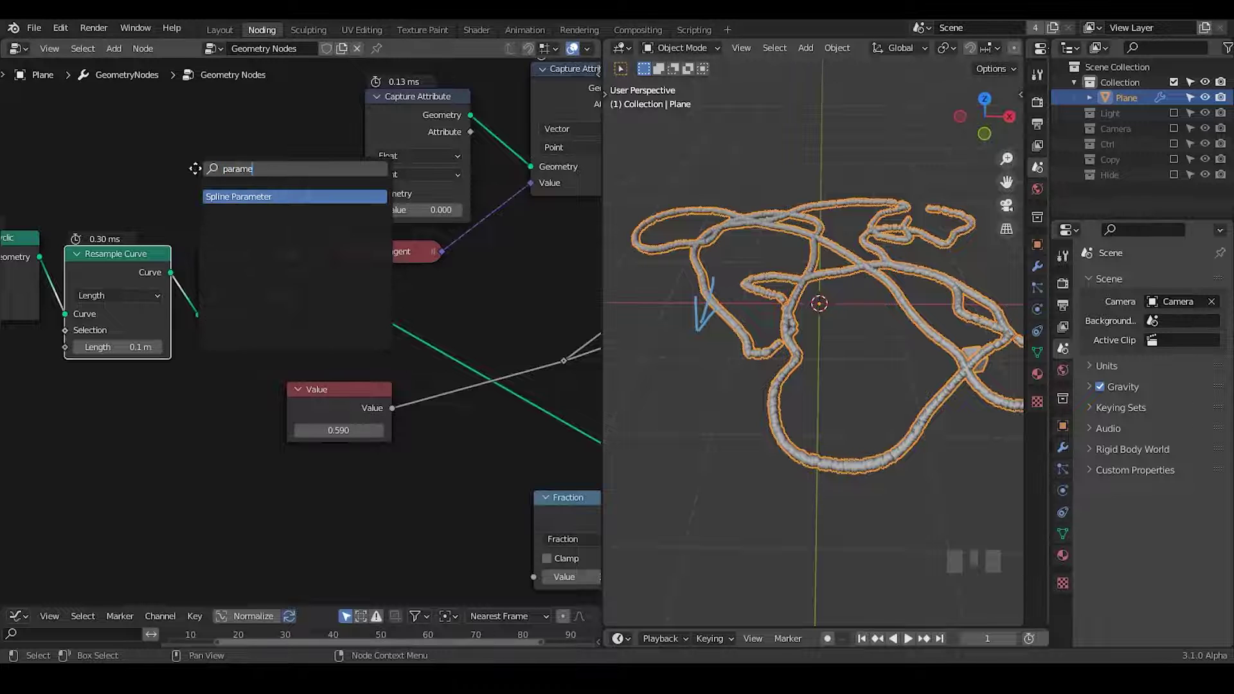
key(Return)
click(190, 144)
drag(268, 158, 372, 206)
drag(210, 161, 212, 168)
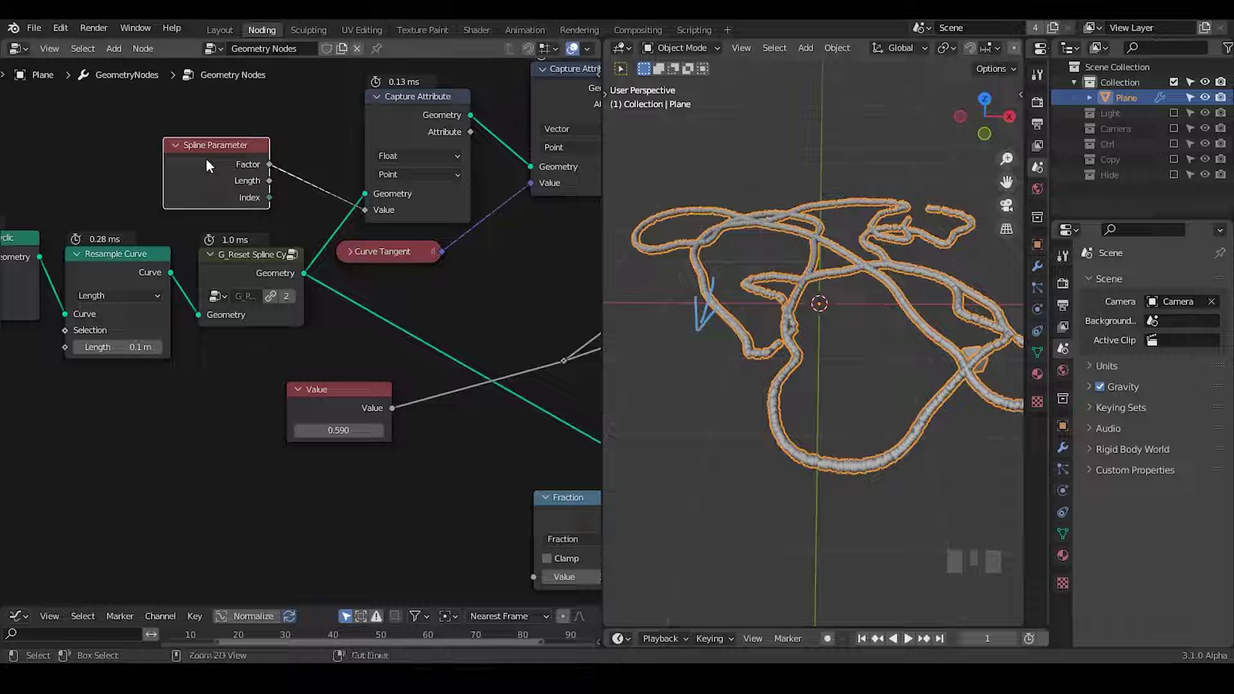
key(ctrl+h)
Add a Math node and connect the Float Capture Attribute's Attribute output to its first Value input
middle_drag(373, 192, 329, 197)
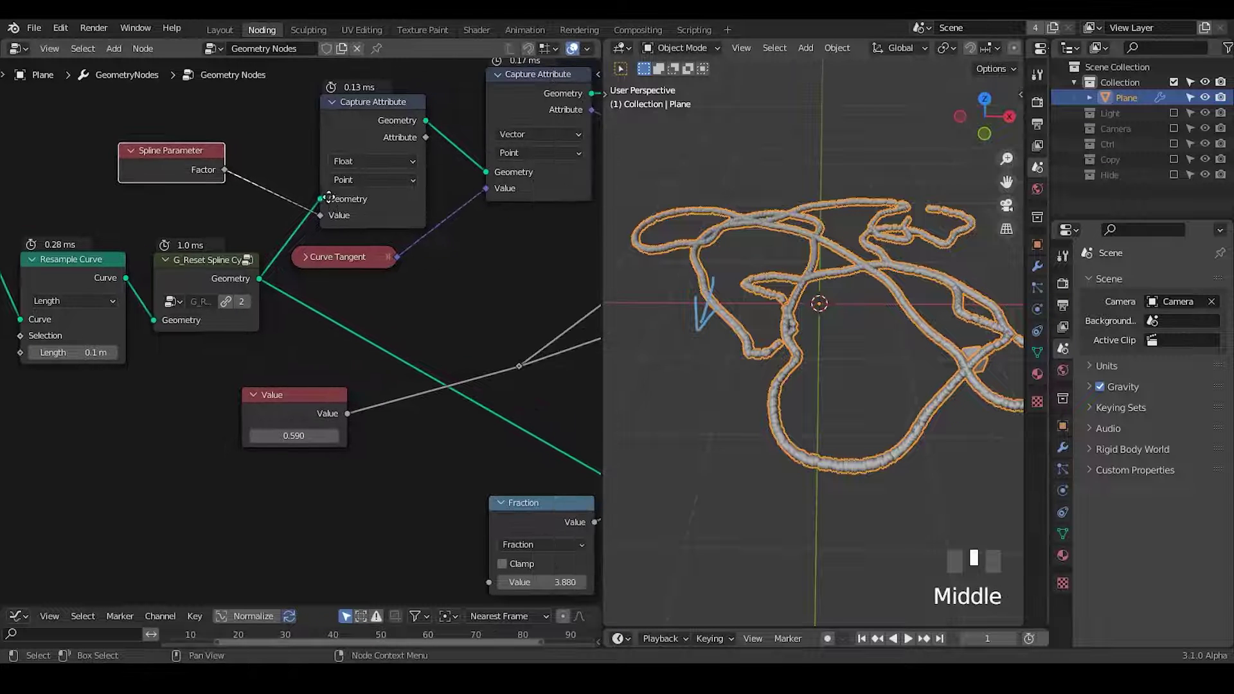
click(357, 129)
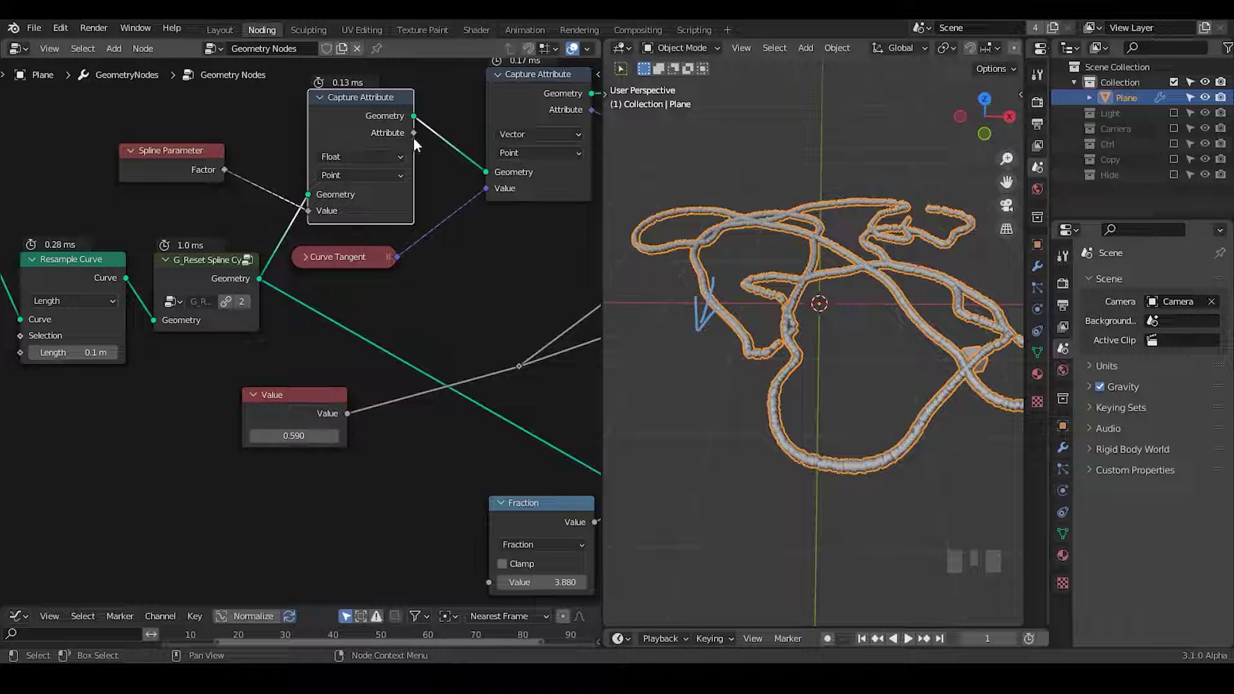
key(ctrl+a)
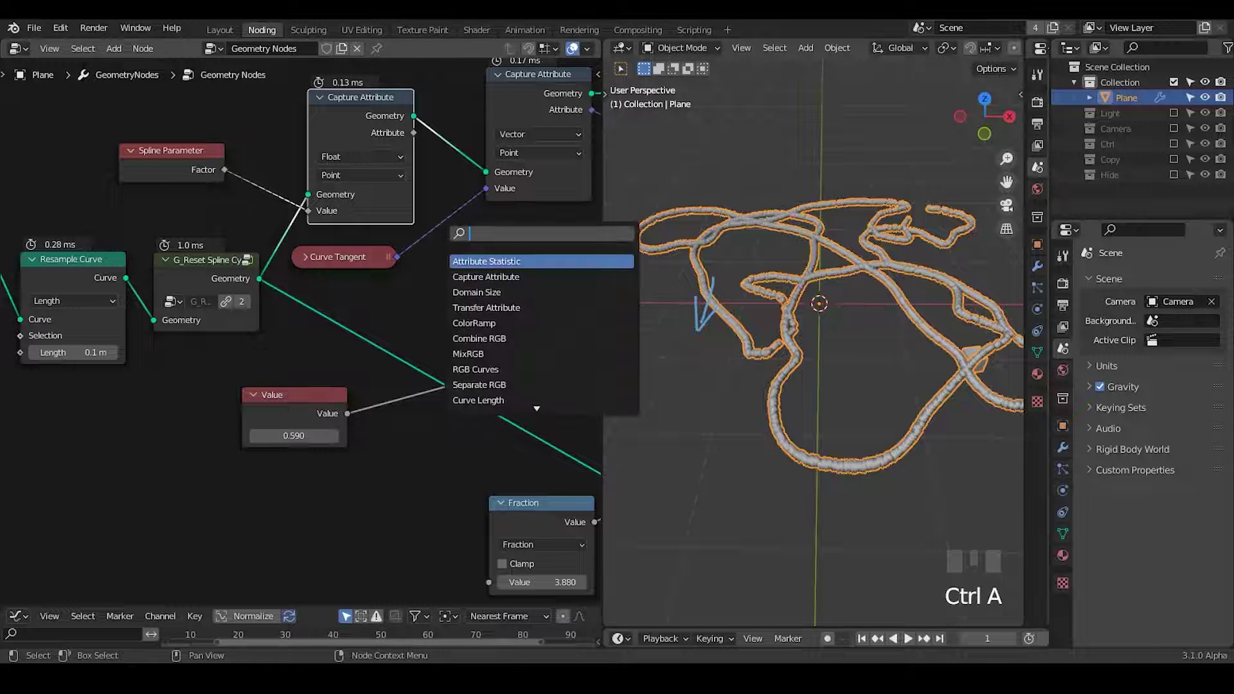
text(math)
key(Return)
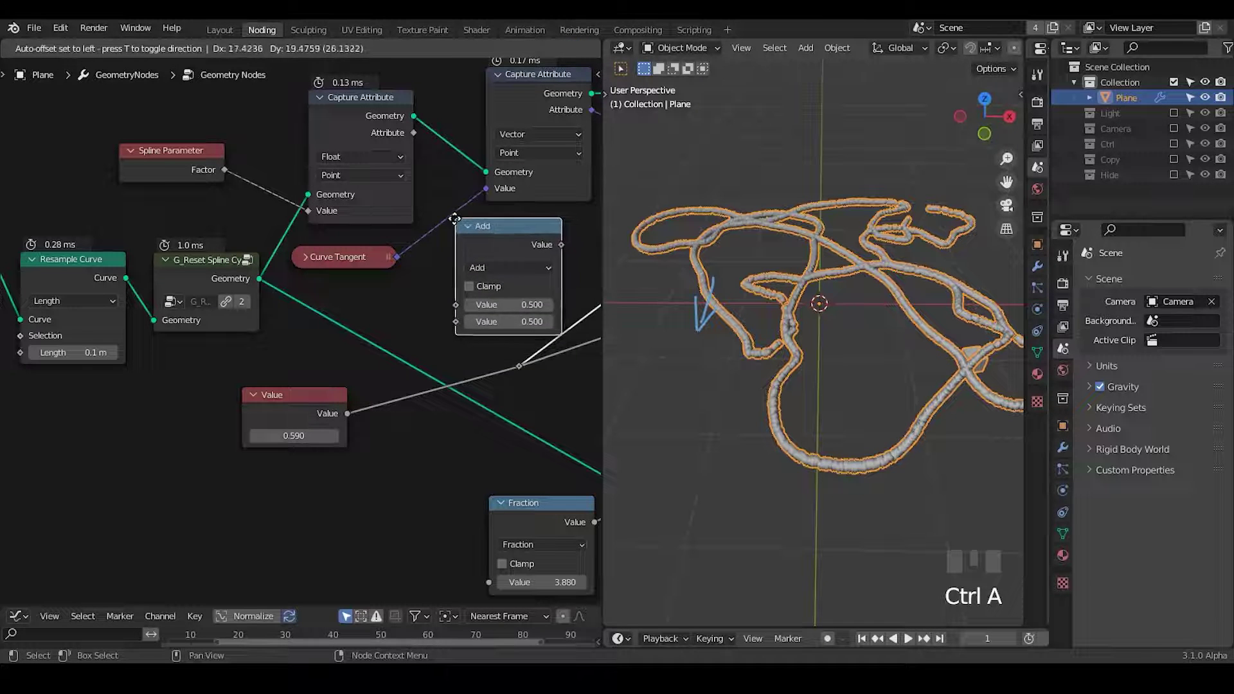
click(134, 400)
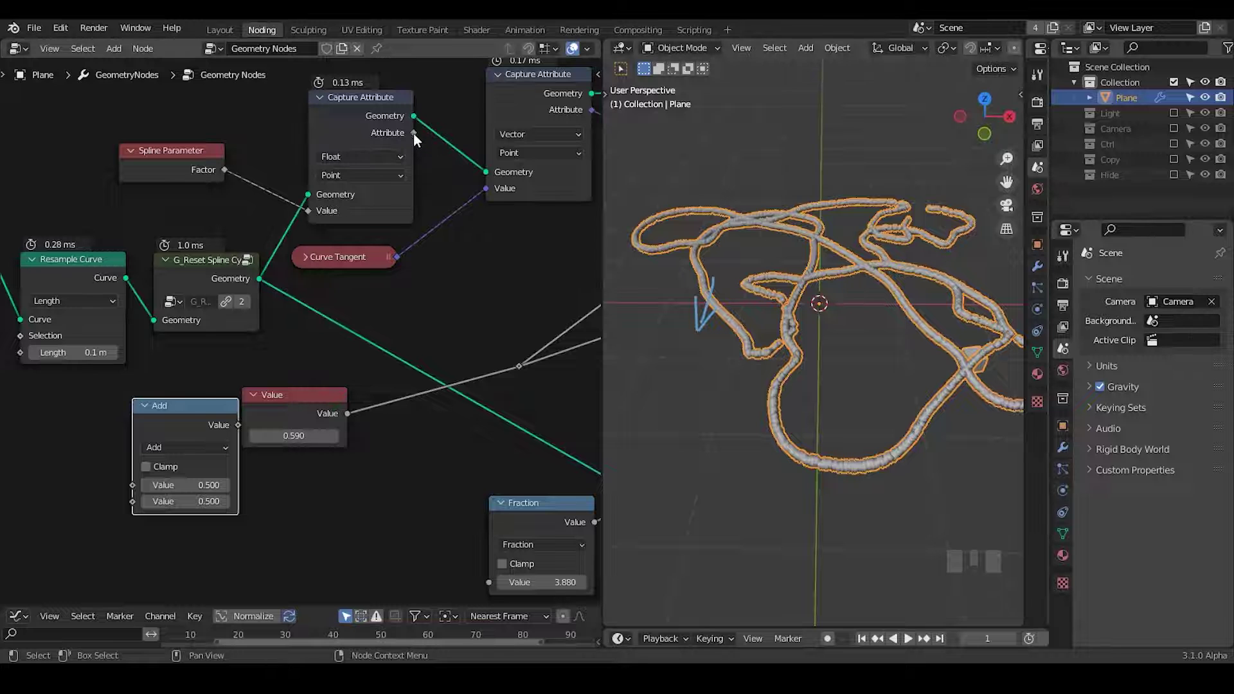
drag(414, 133, 133, 486)
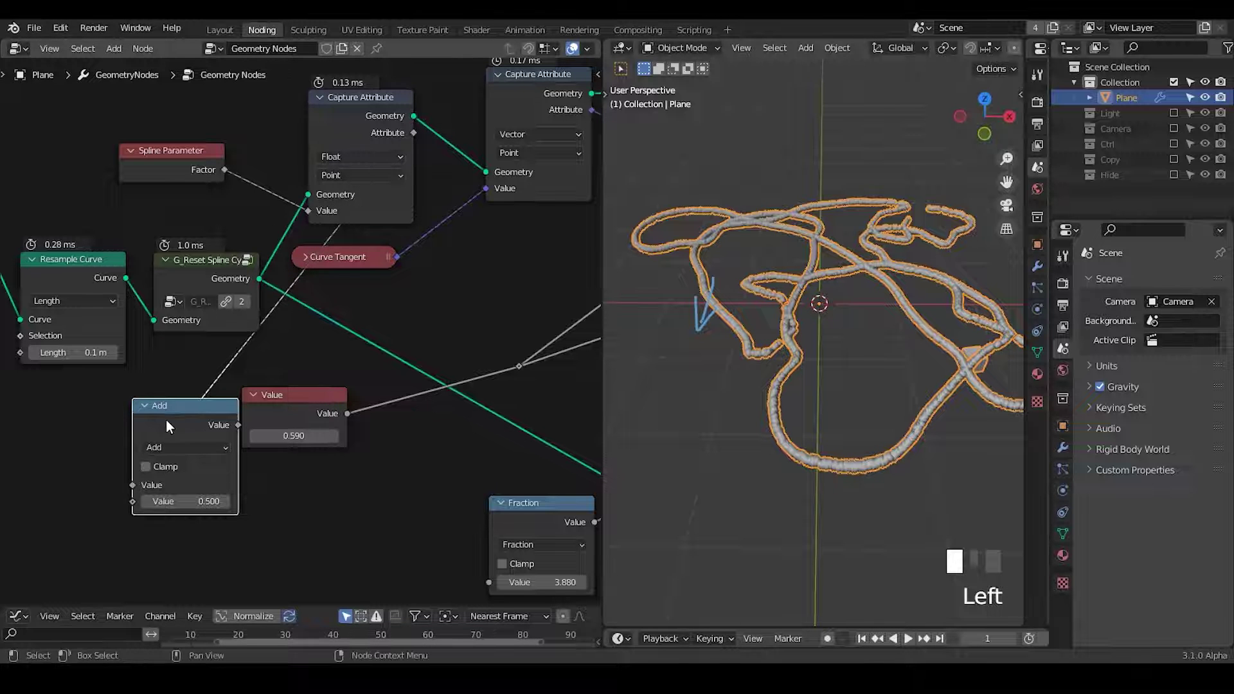
Shift the upstream nodes and Float Capture Attribute away and arrange the Math and Curve Tangent nodes between the two Capture Attribute nodes
drag(165, 421, 395, 304)
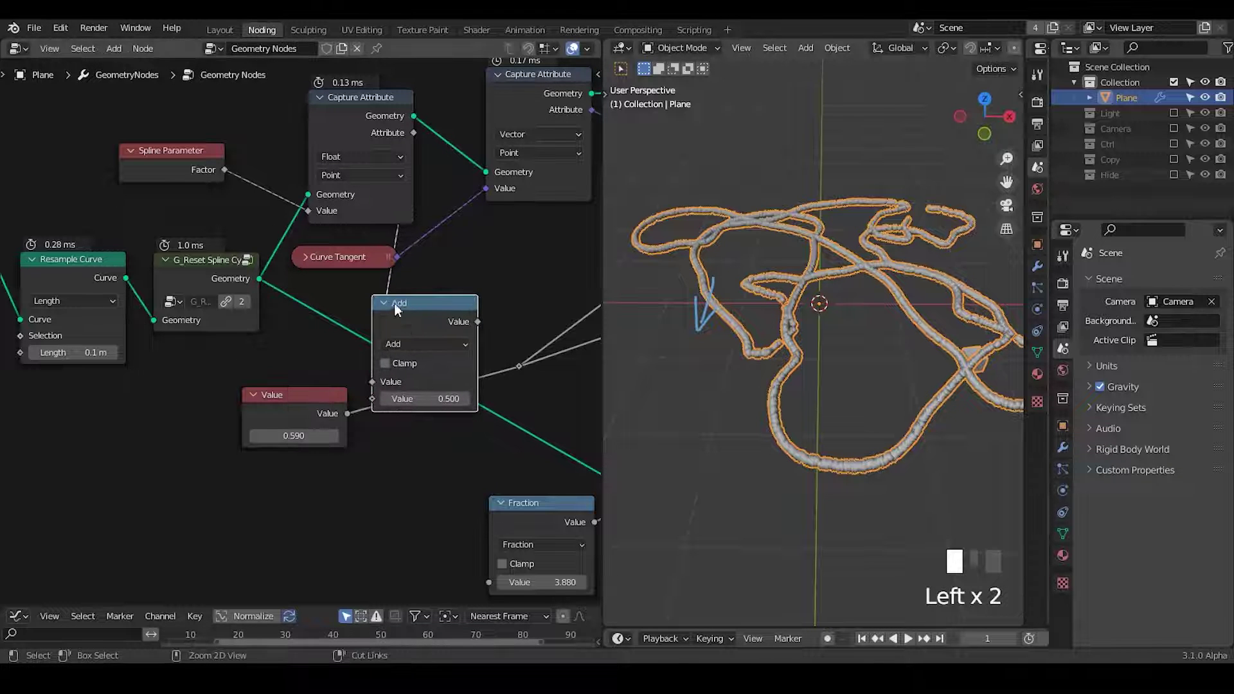
ctrl+middle_drag(394, 304, 352, 349)
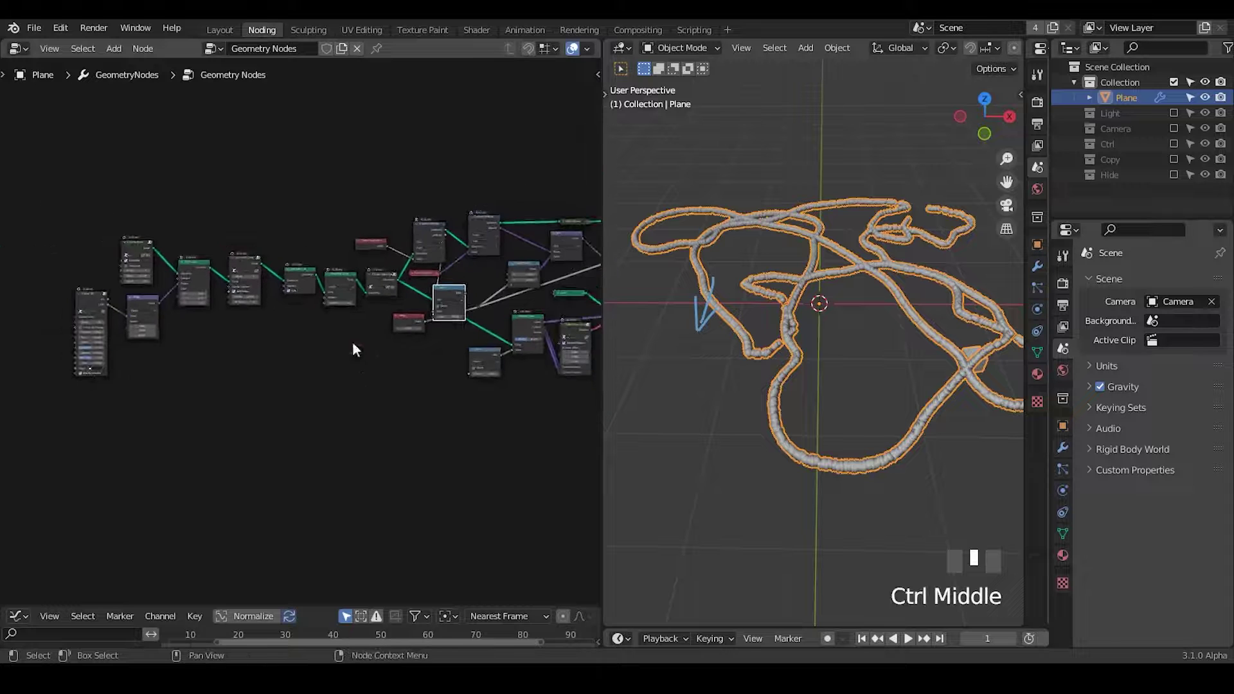
drag(394, 161, 83, 427)
key(g)
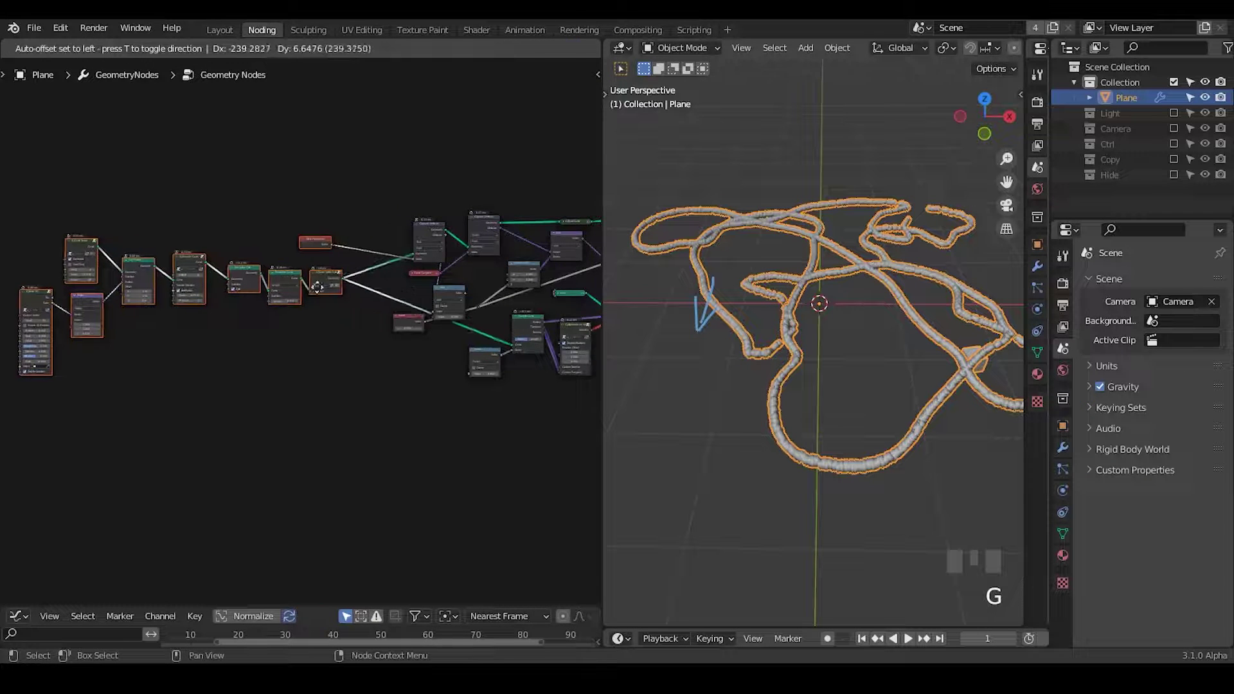
click(267, 302)
middle_drag(432, 389, 288, 383)
drag(364, 110, 144, 114)
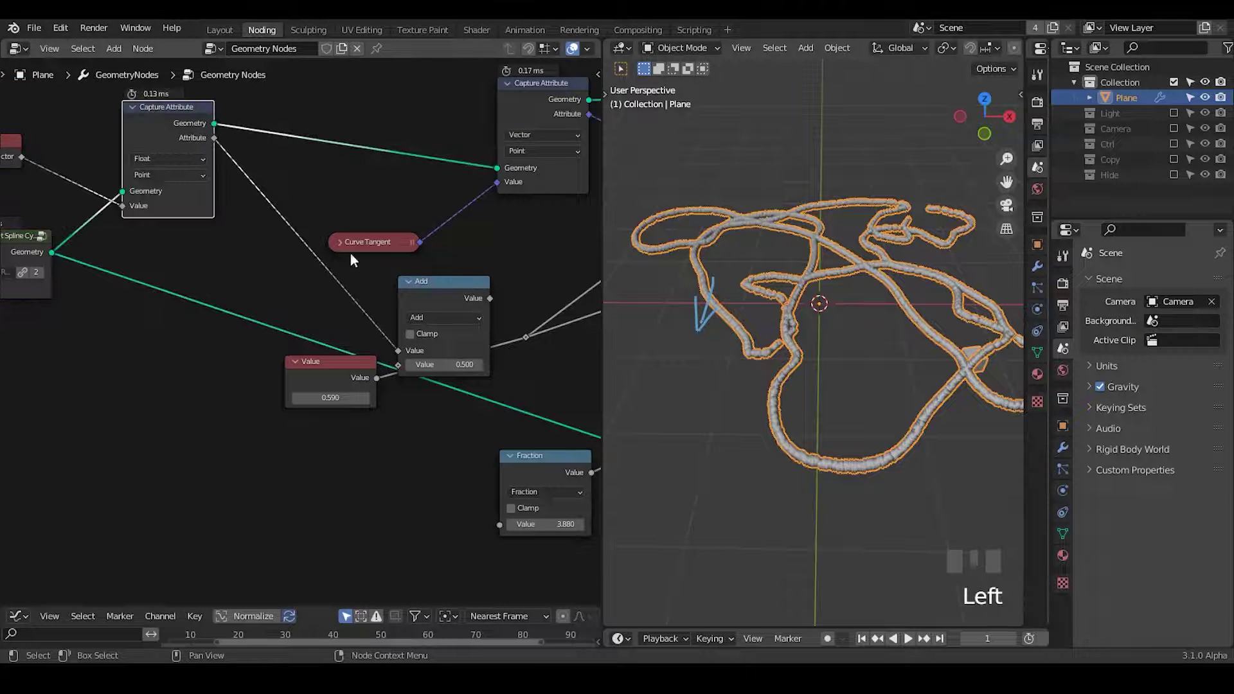
drag(421, 287, 248, 237)
drag(366, 235, 394, 180)
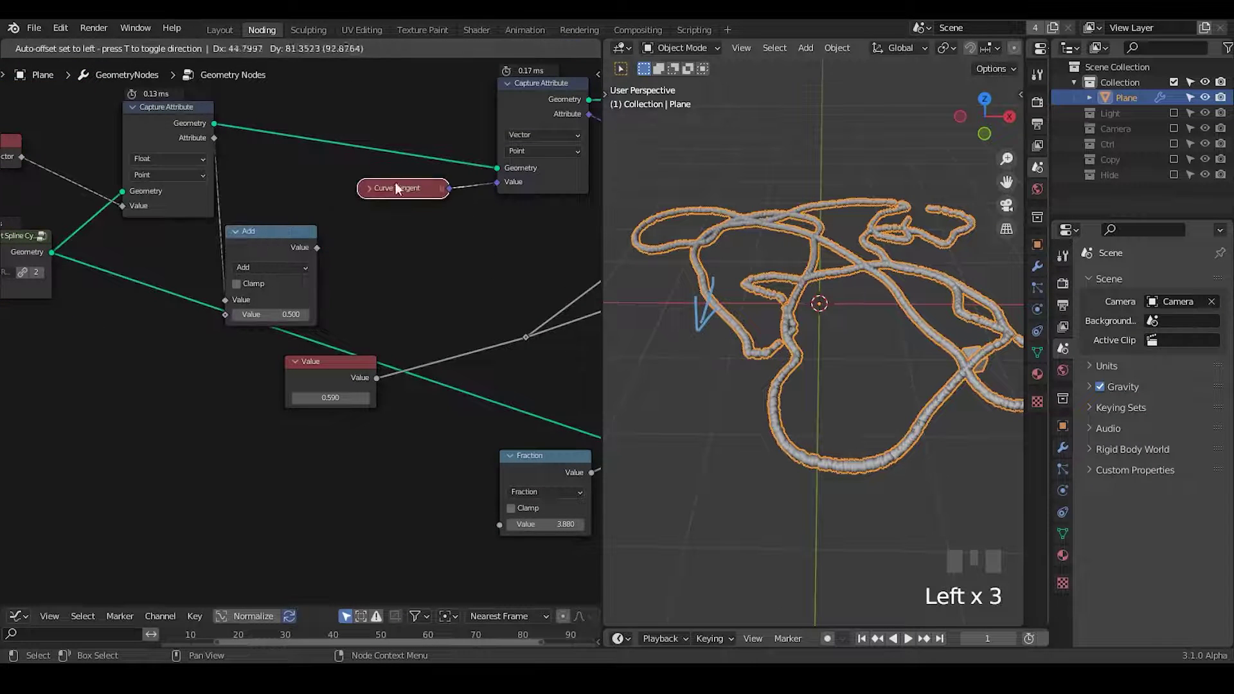
drag(286, 247, 425, 258)
text(g)
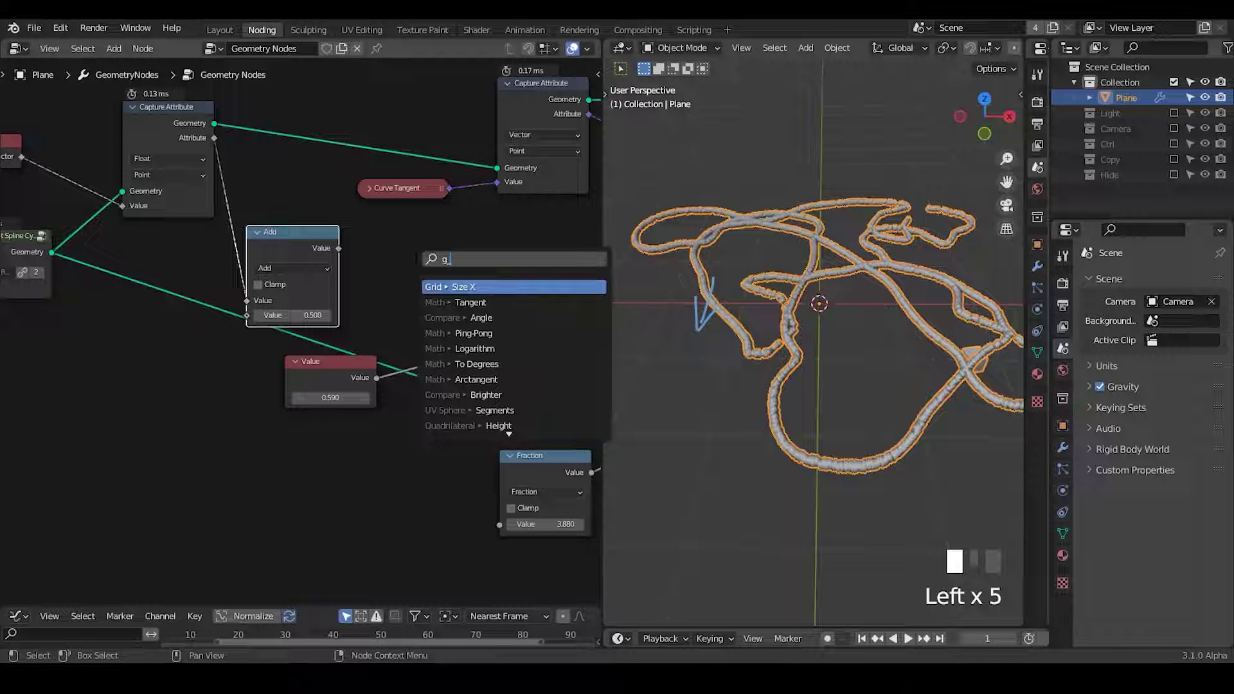
key(BackSpace)
key(BackSpace)
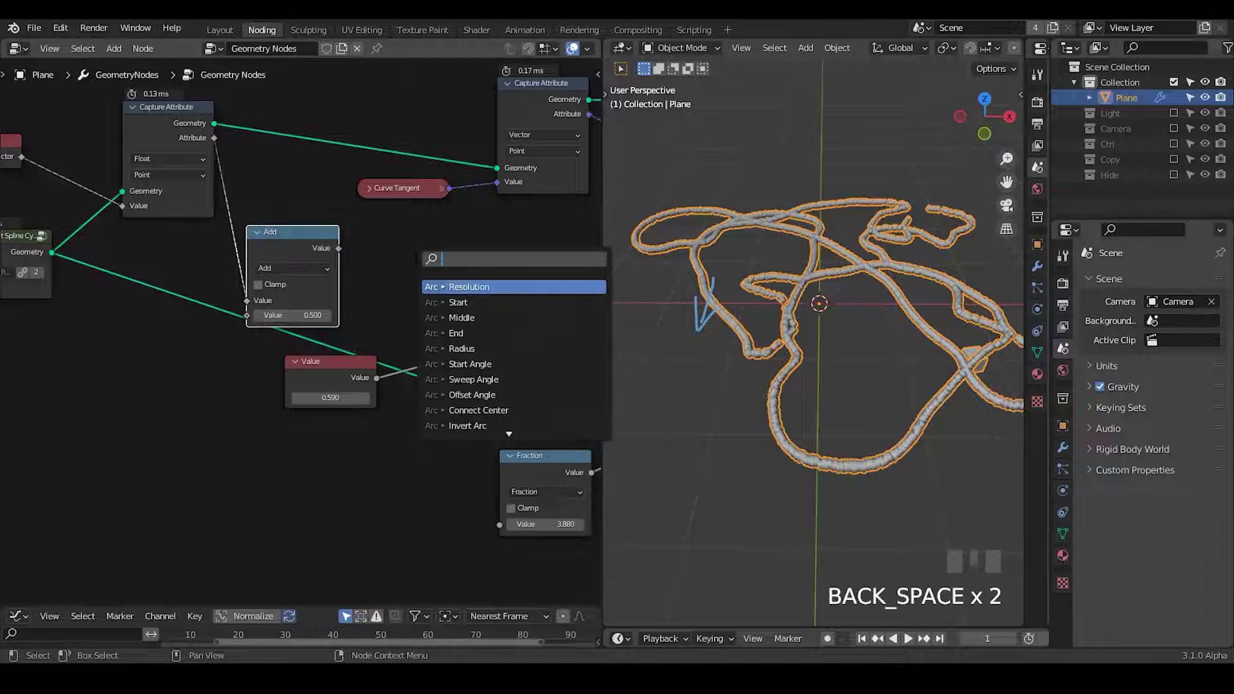
key(Escape)
Duplicate the Math Add node beside the original, link the original's output into the copy and set the copy to Fraction
mouse_move(429, 314)
middle_down()
mouse_move(413, 320)
mouse_move(434, 315)
middle_up()
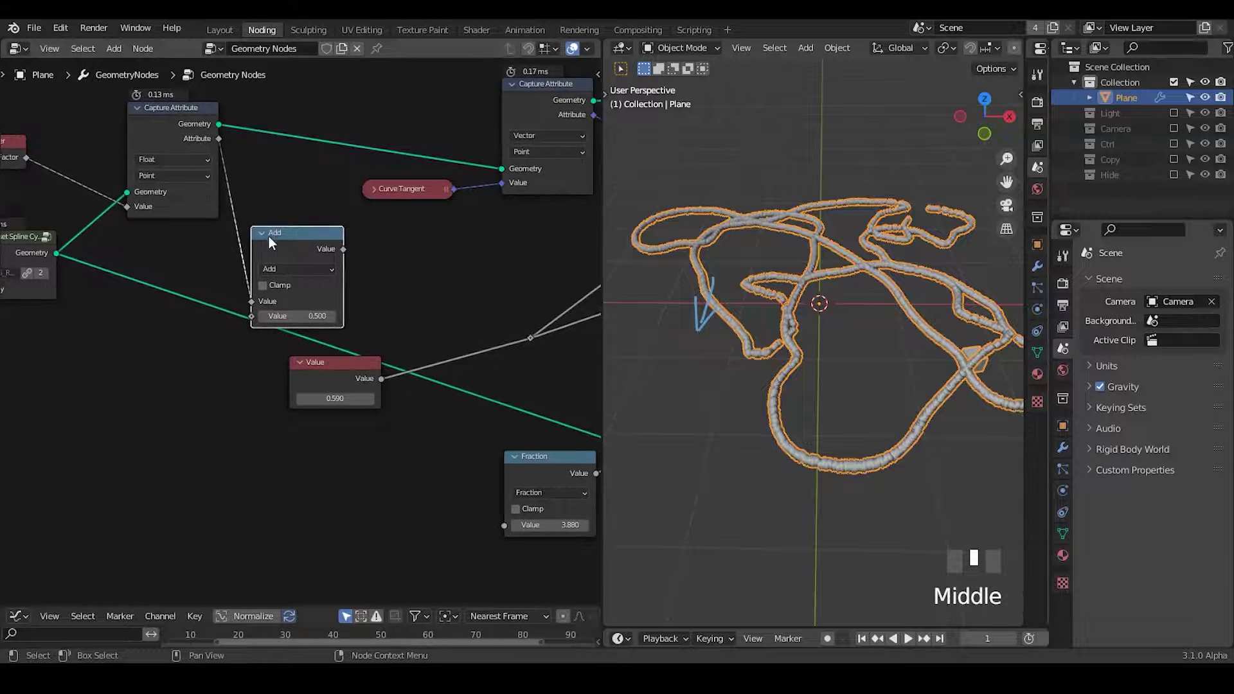
drag(274, 232, 271, 212)
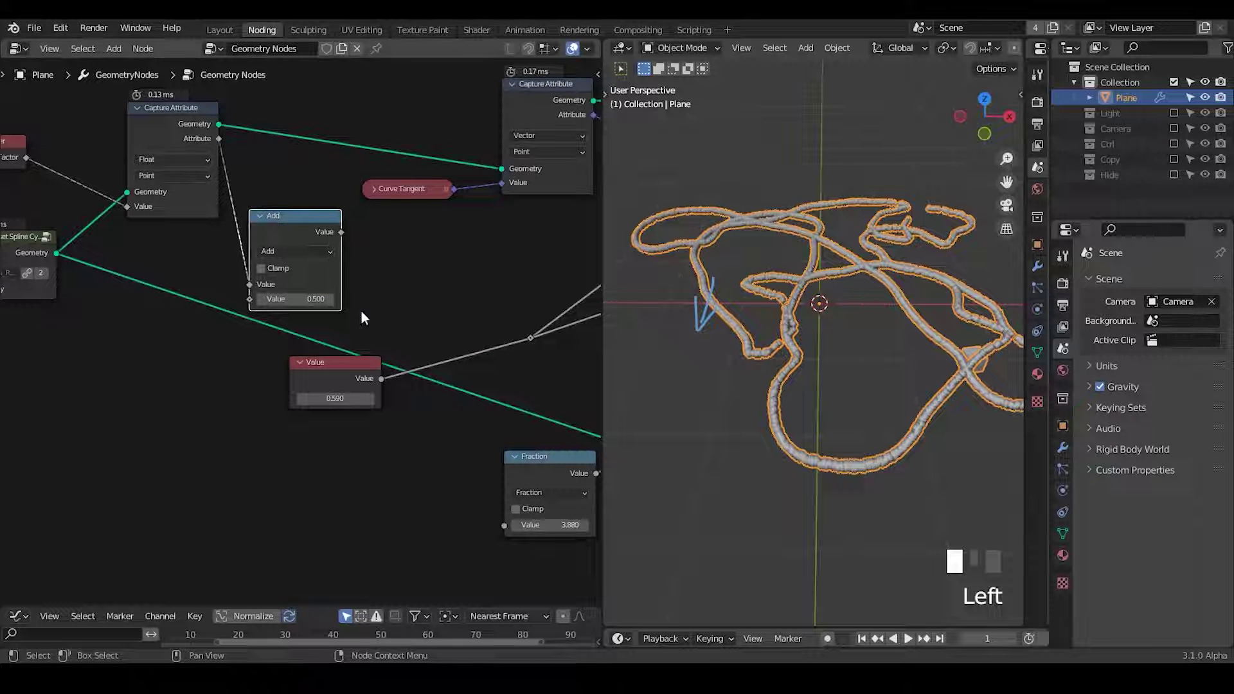
key(shift+d)
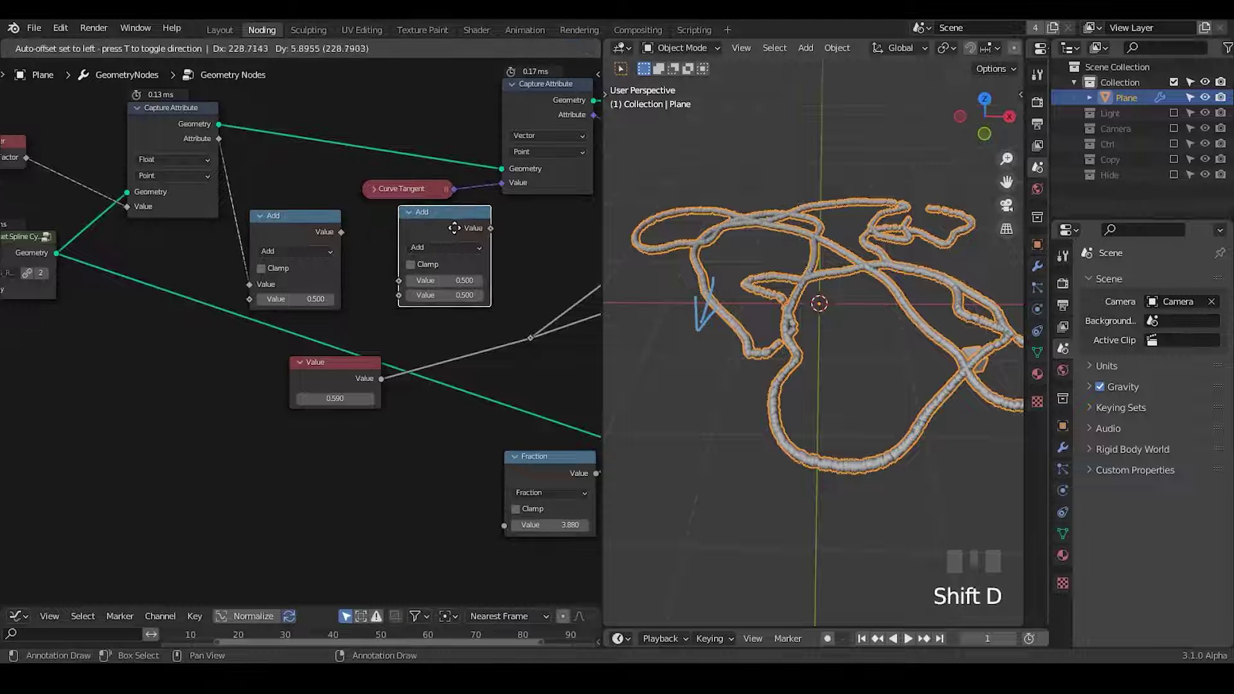
click(470, 228)
alt+right_drag(335, 234, 458, 234)
click(462, 247)
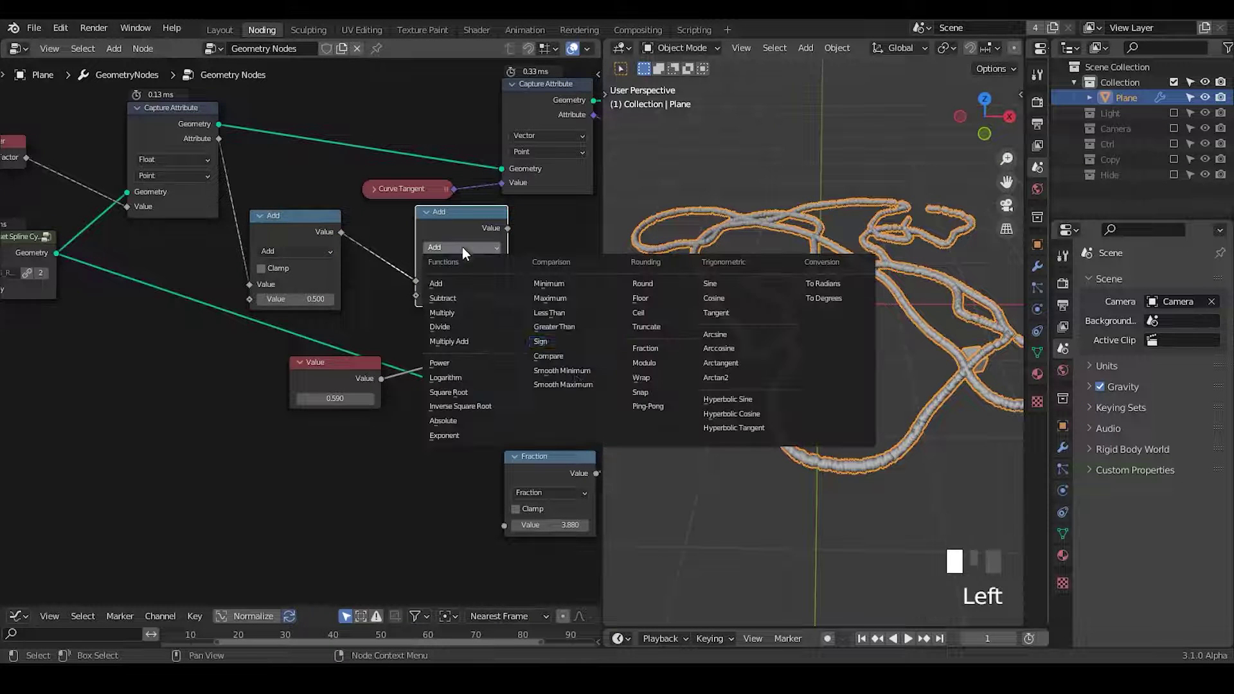
click(657, 352)
middle_drag(433, 378, 356, 372)
drag(376, 223, 356, 234)
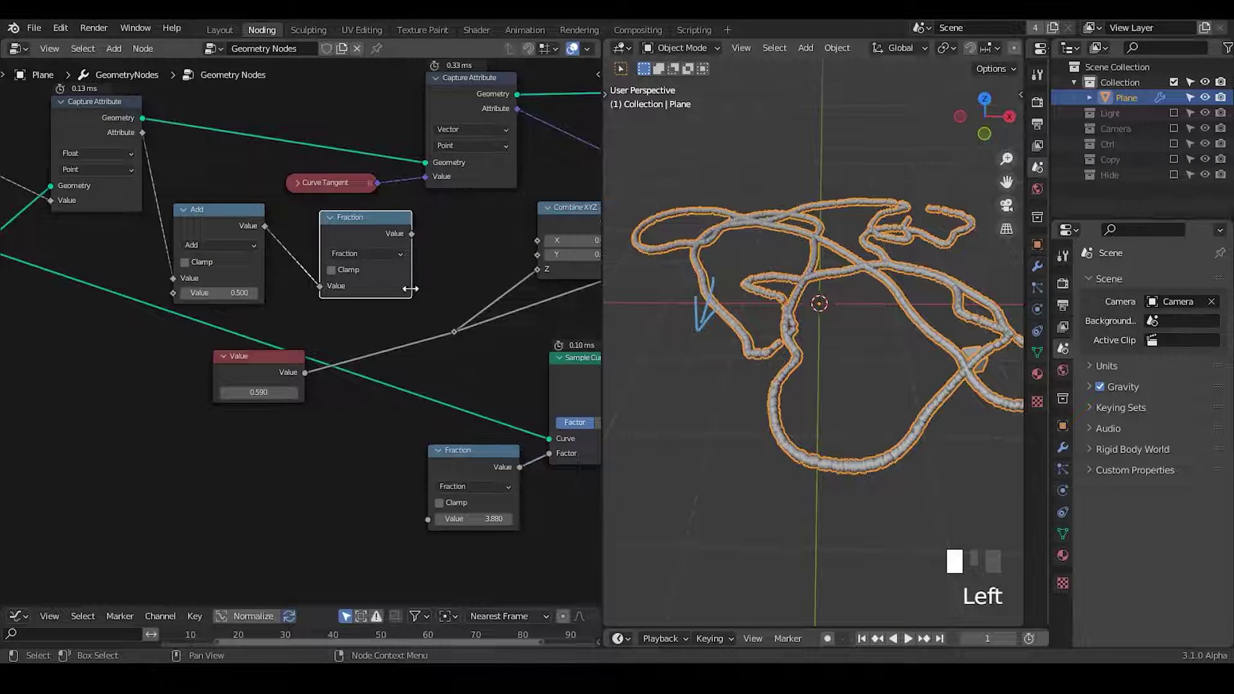
Set the value of the Fraction node feeding Sample Curve to 4.880 and the Add node's second value to 0.750
middle_drag(410, 386, 295, 325)
shift+drag(357, 453, 386, 453)
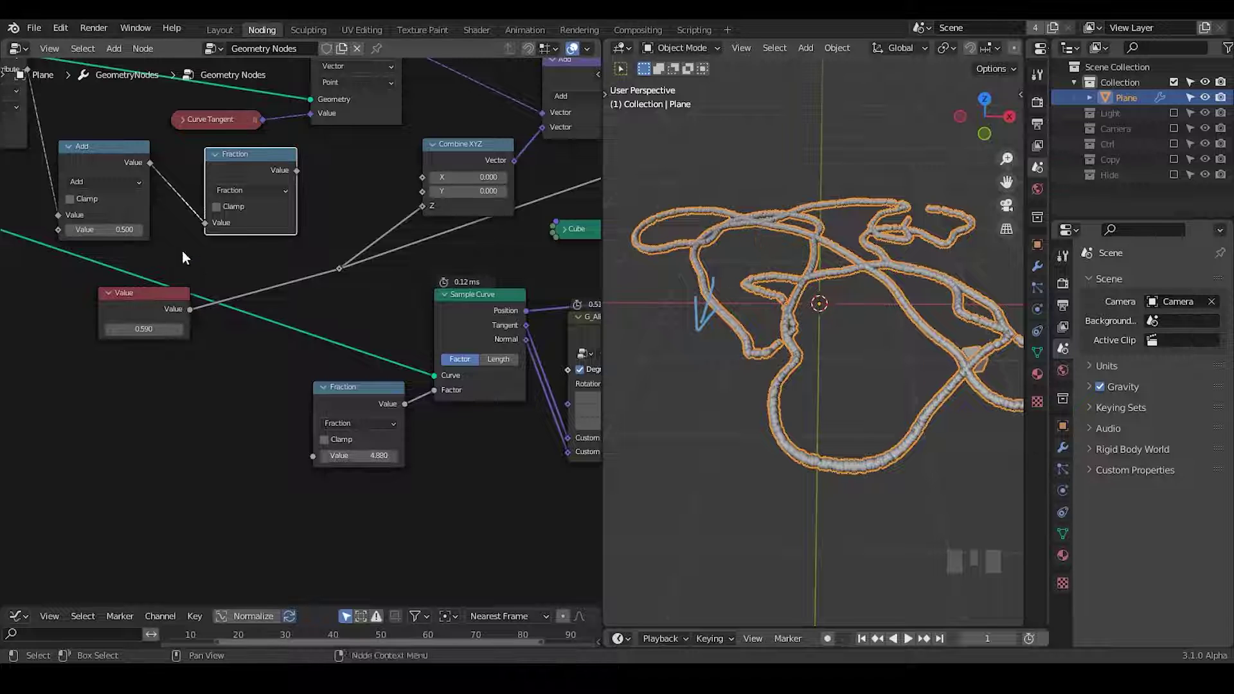
middle_drag(183, 257, 259, 290)
shift+drag(136, 312, 134, 312)
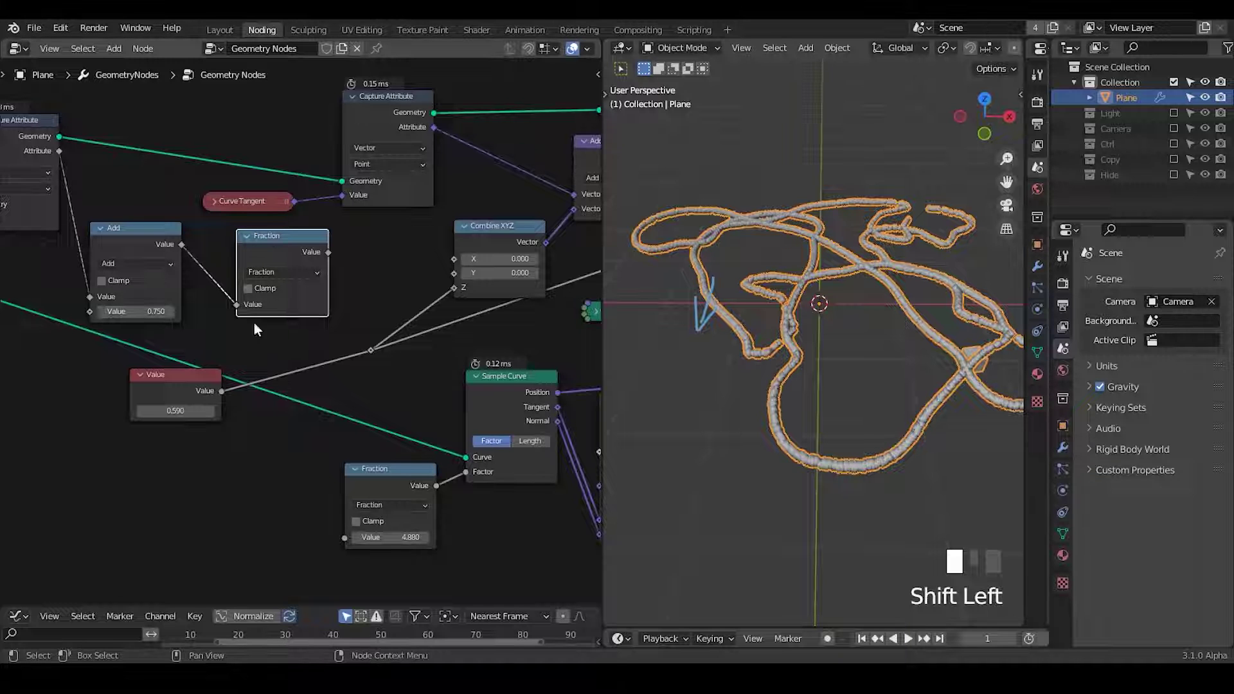
Place the Value node beneath the new Fraction node, move Fraction closer to Add and set the Value node to 0.630
middle_drag(255, 329, 266, 315)
drag(197, 379, 274, 351)
double_click(315, 238)
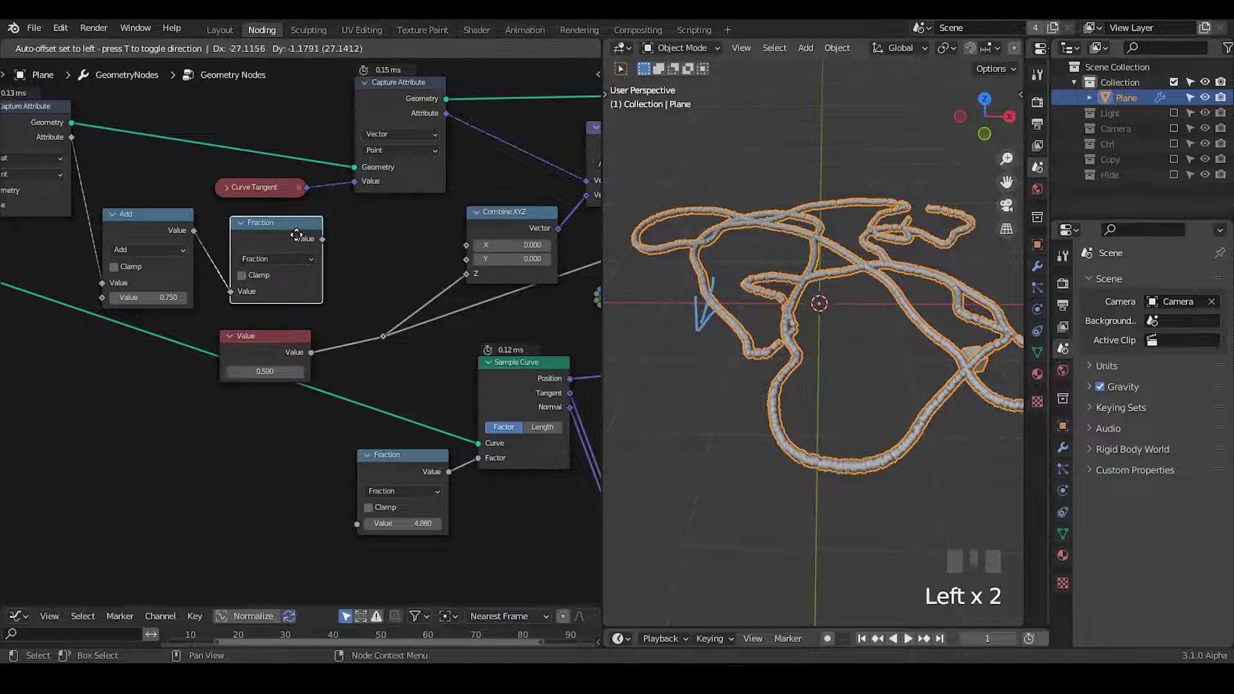
middle_drag(466, 314, 353, 310)
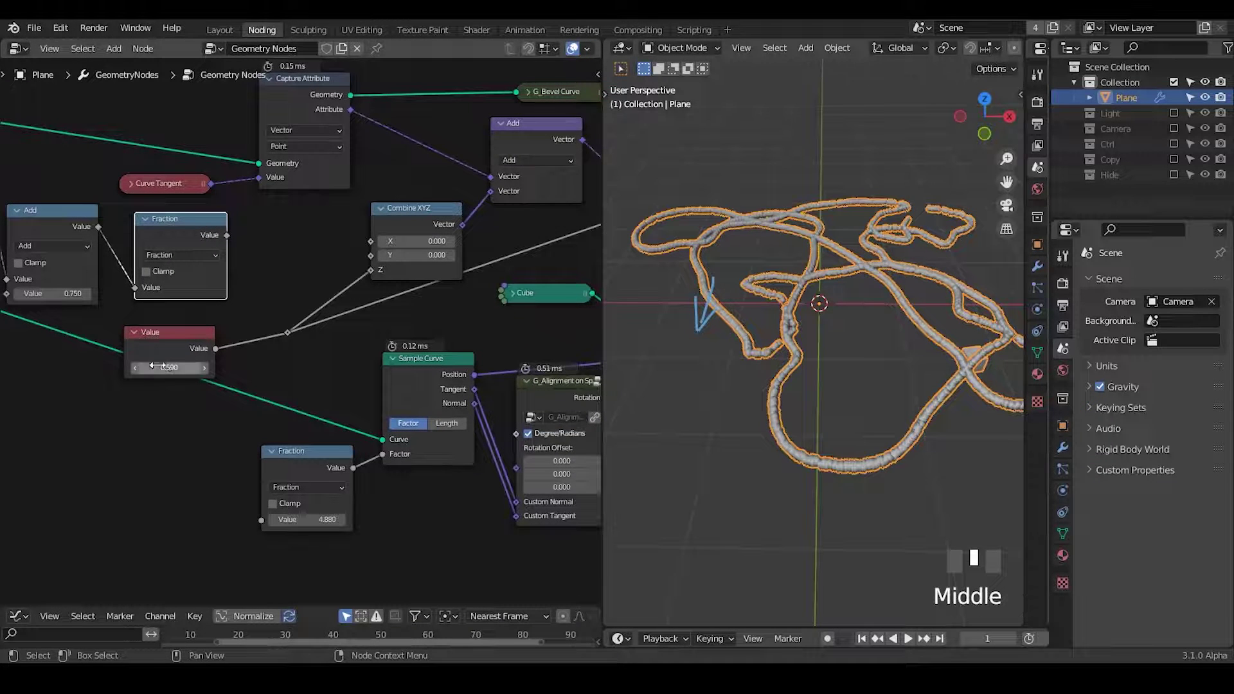
mouse_move(169, 368)
shift+mouse_down()
mouse_move(251, 368)
mouse_move(165, 367)
shift+mouse_up()
Connect the new Fraction node's output to the shared reroute in place of the Value node and set the Add value to 0.900
drag(321, 307, 274, 360)
key(g)
click(314, 354)
middle_drag(278, 371, 360, 357)
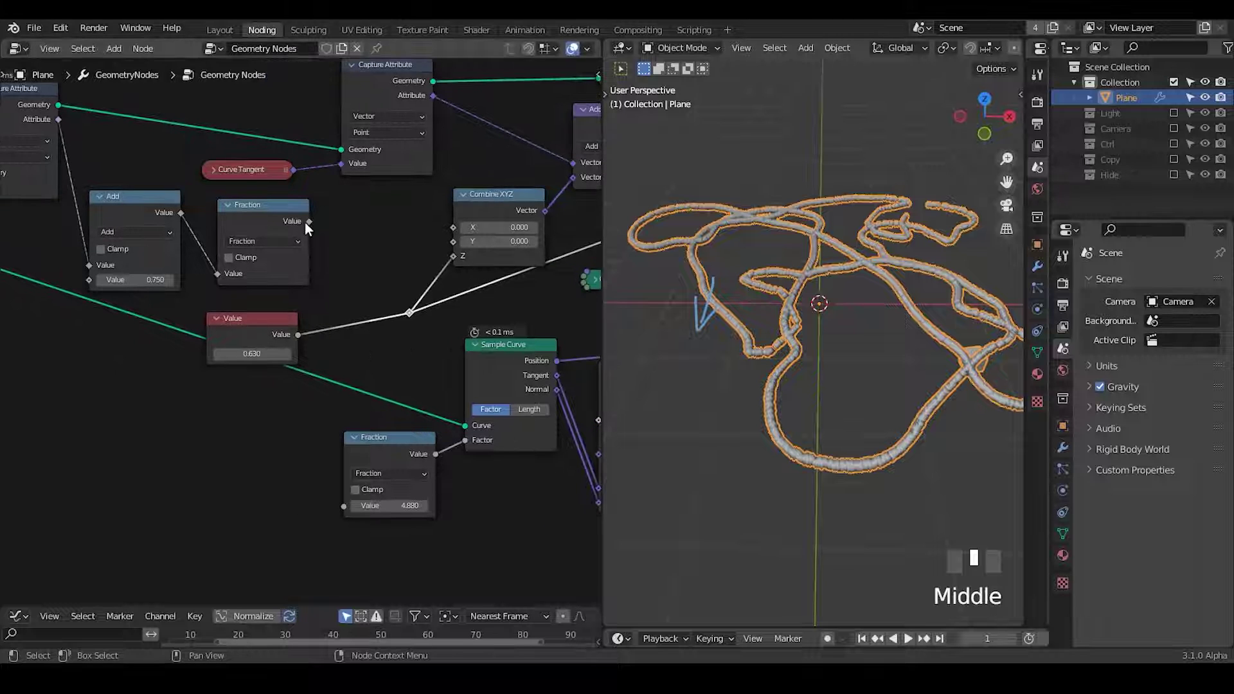
drag(308, 222, 410, 313)
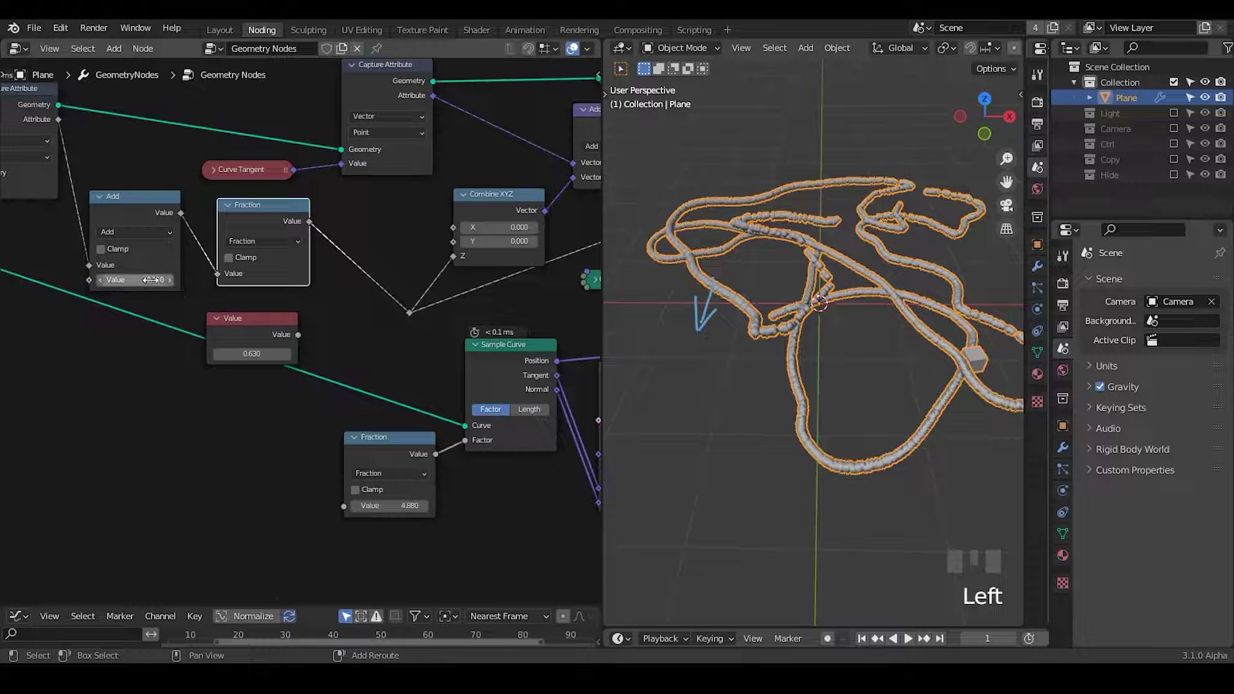
shift+drag(151, 280, 196, 280)
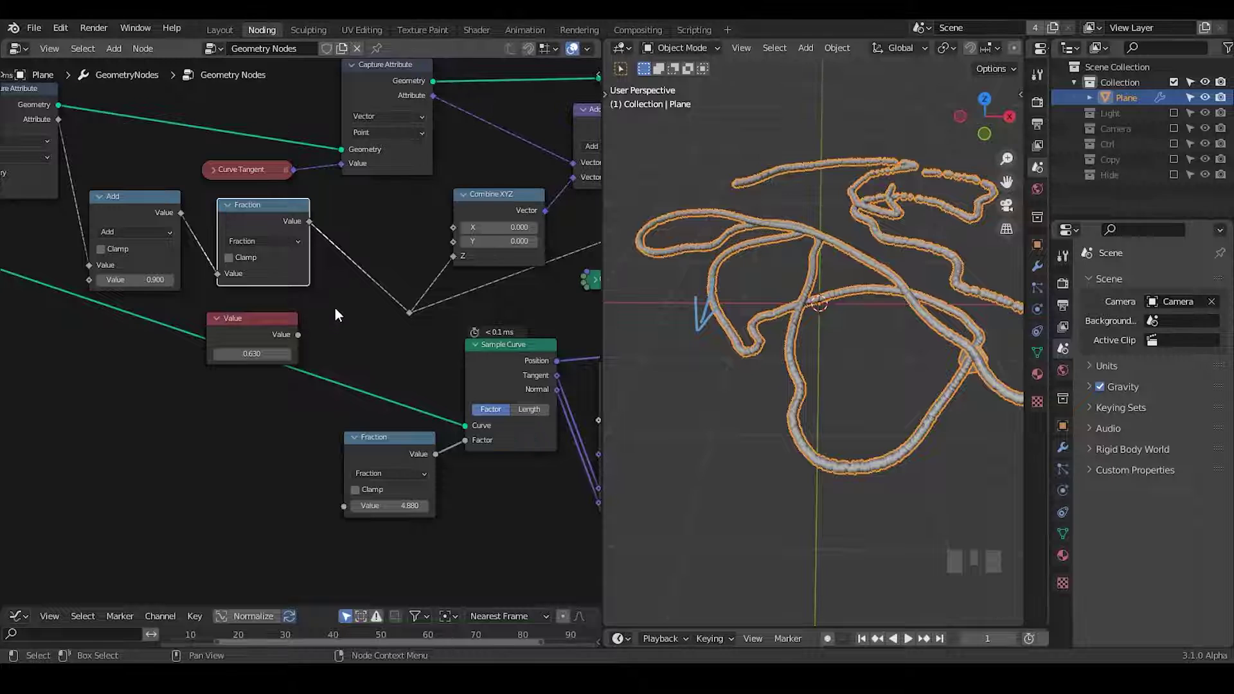
Delete the unlinked Value node beneath the upper Fraction node
drag(335, 307, 219, 381)
key(x)
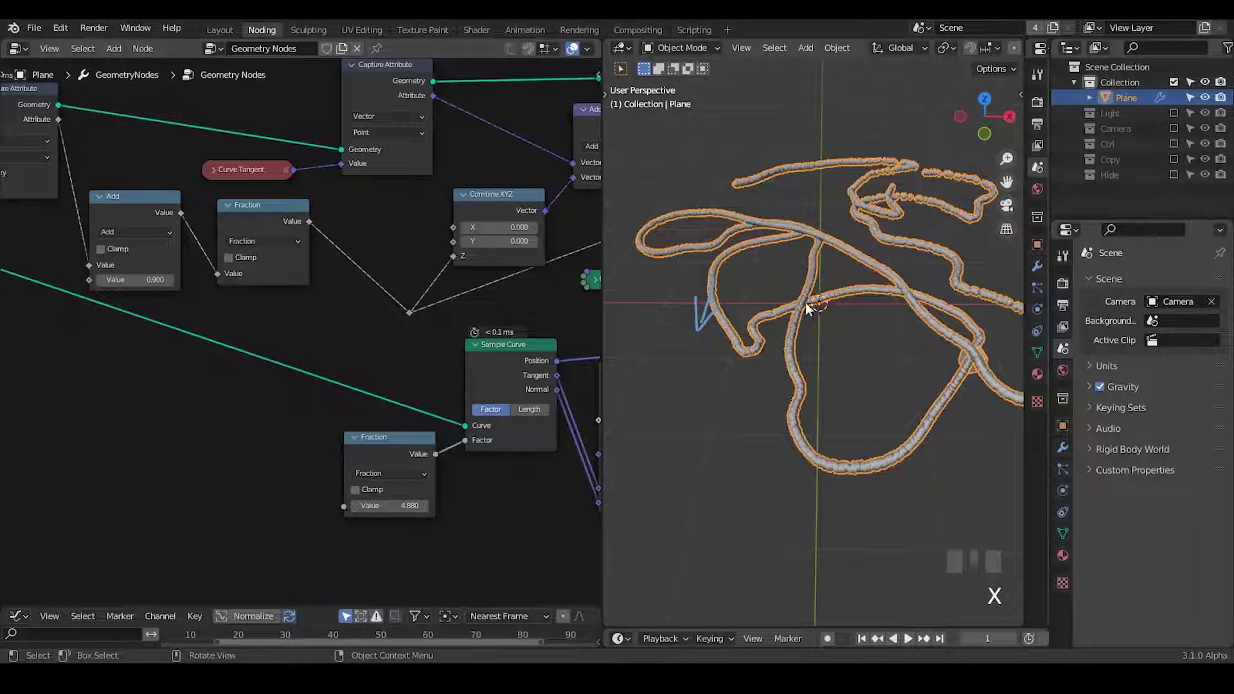
Set the Fraction node feeding Sample Curve to 5.160 and the Add value to 1.880, and annotate the drift direction with an arrow
shift+click(397, 499)
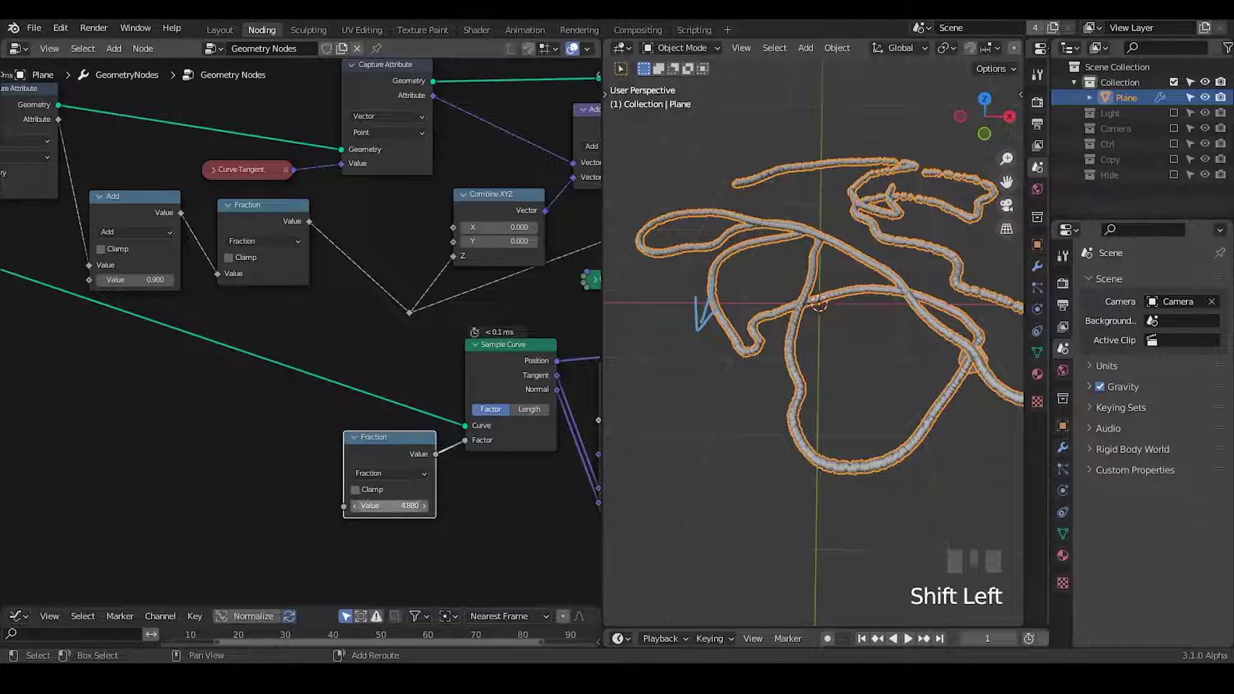
shift+drag(399, 505, 409, 505)
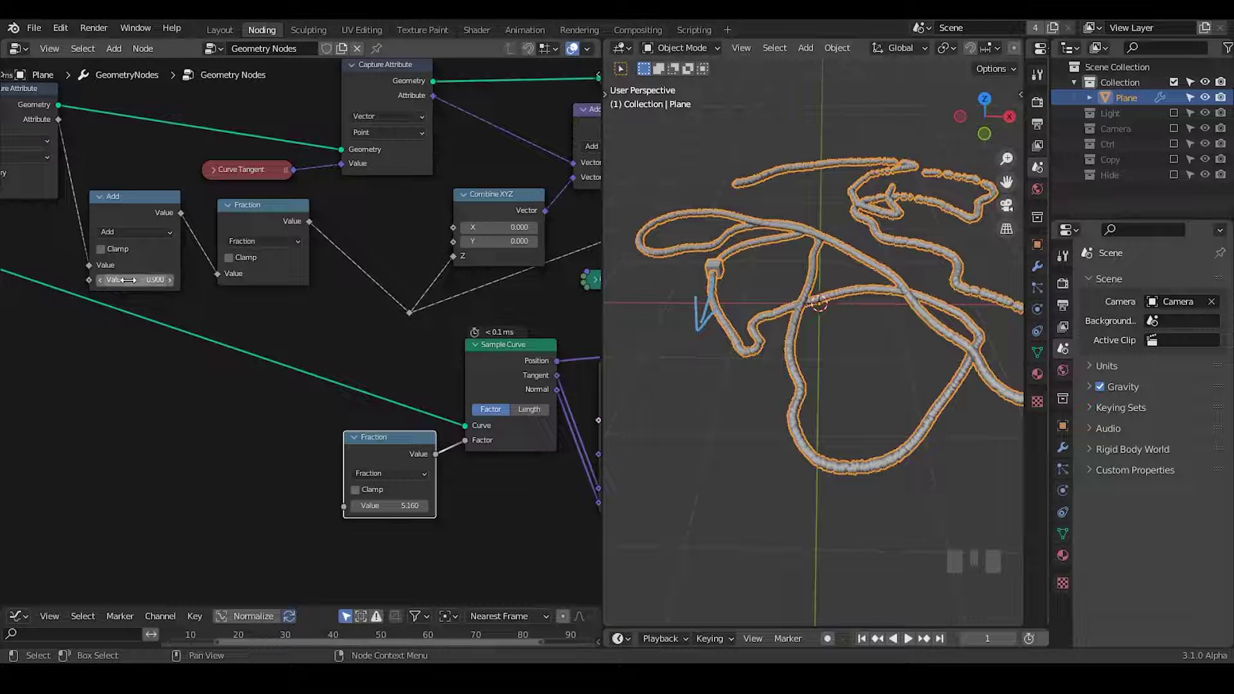
shift+drag(126, 280, 188, 280)
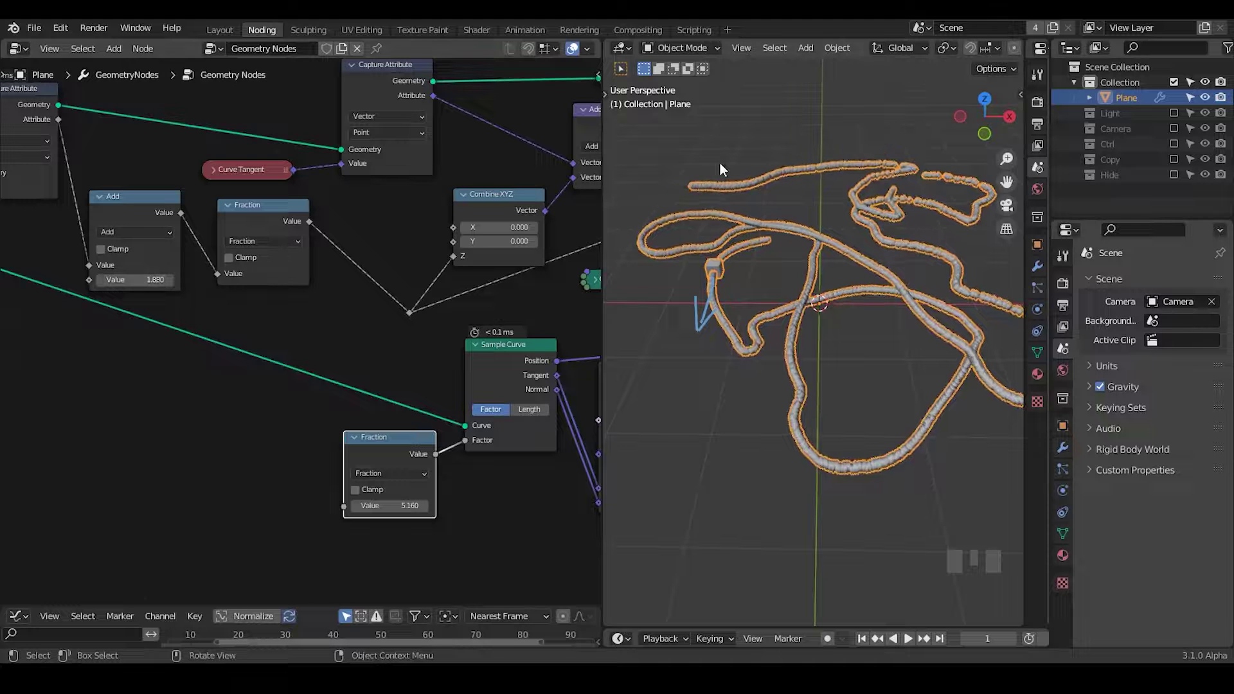
mouse_move(743, 109)
mouse_down()
mouse_move(783, 131)
mouse_move(723, 169)
mouse_up()
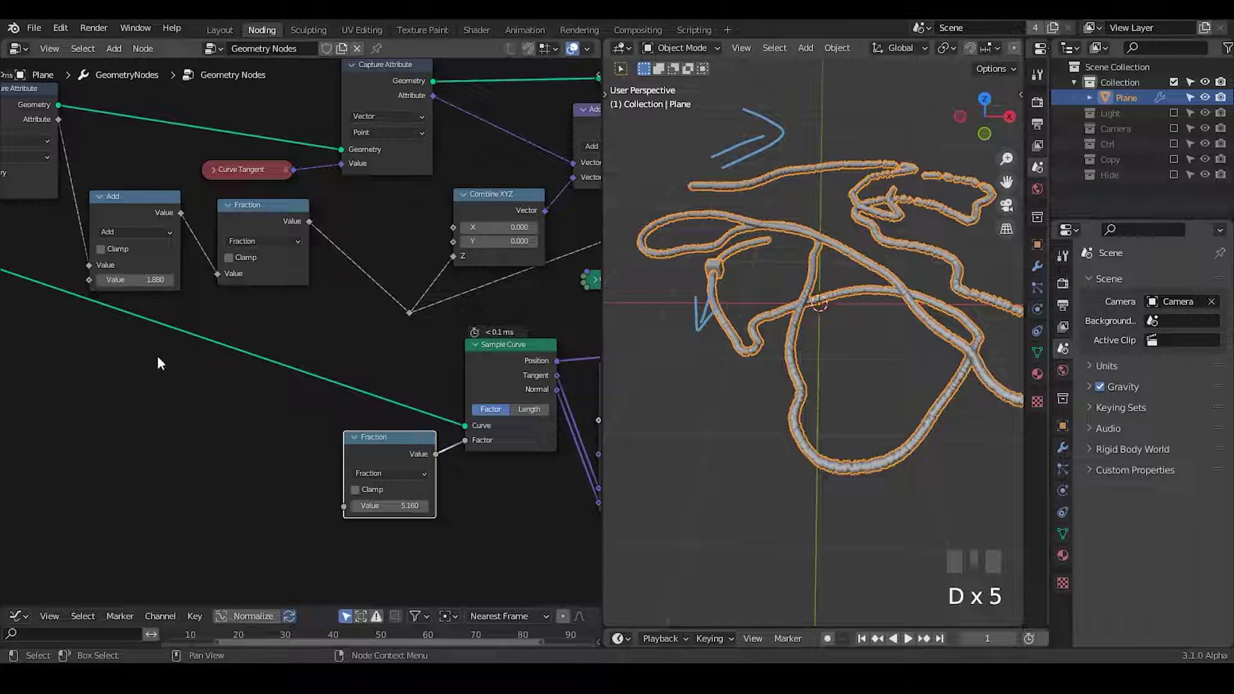
Add the G_Negati node group and place it beneath the Math Add node
mouse_move(157, 359)
middle_down()
mouse_move(272, 288)
mouse_move(240, 288)
middle_up()
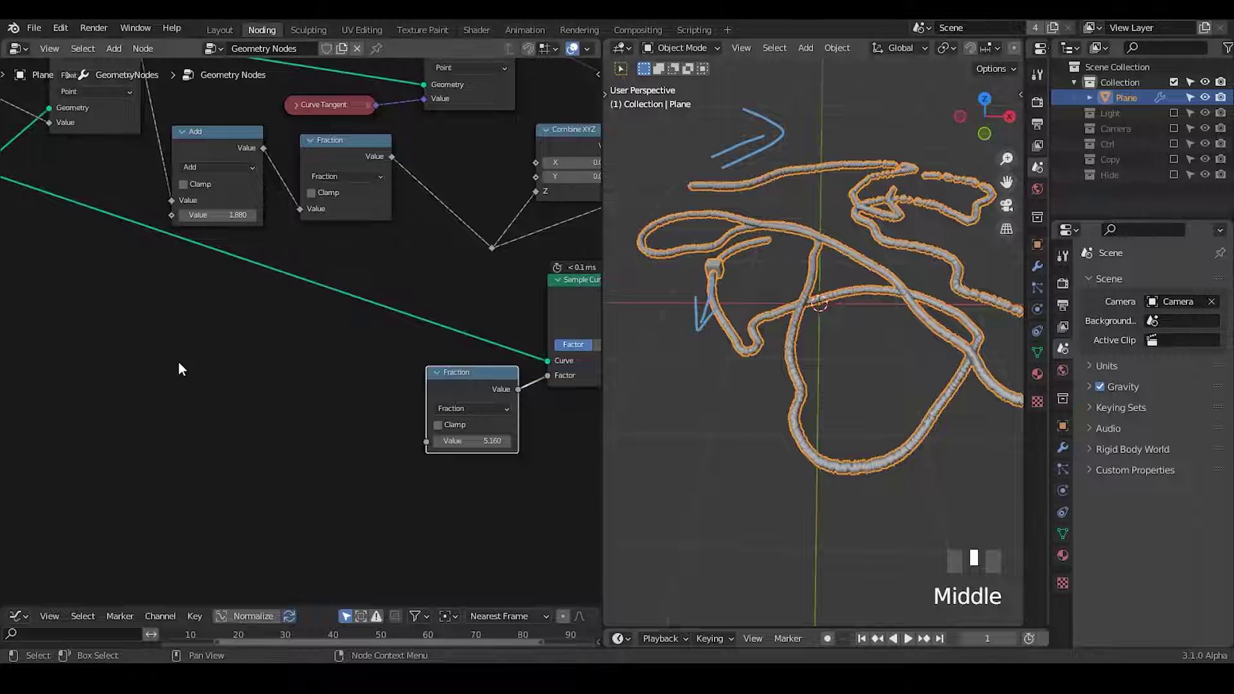
middle_drag(179, 364, 210, 327)
key(ctrl+a)
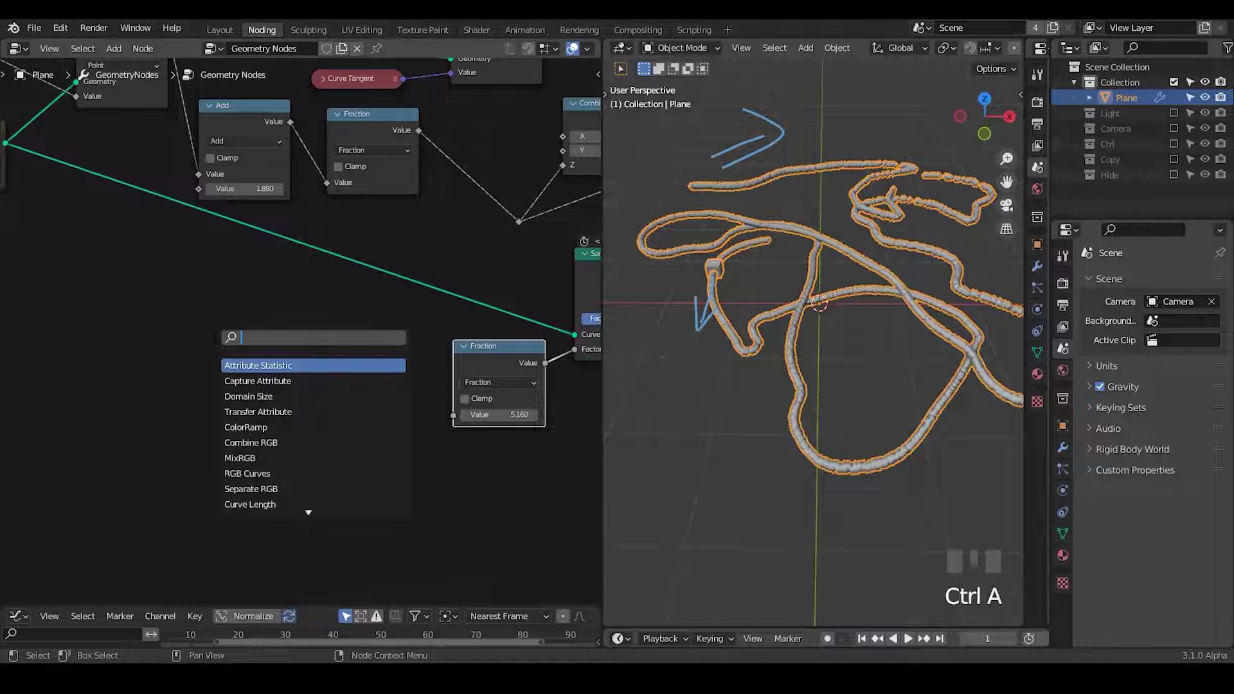
text(negati)
key(Return)
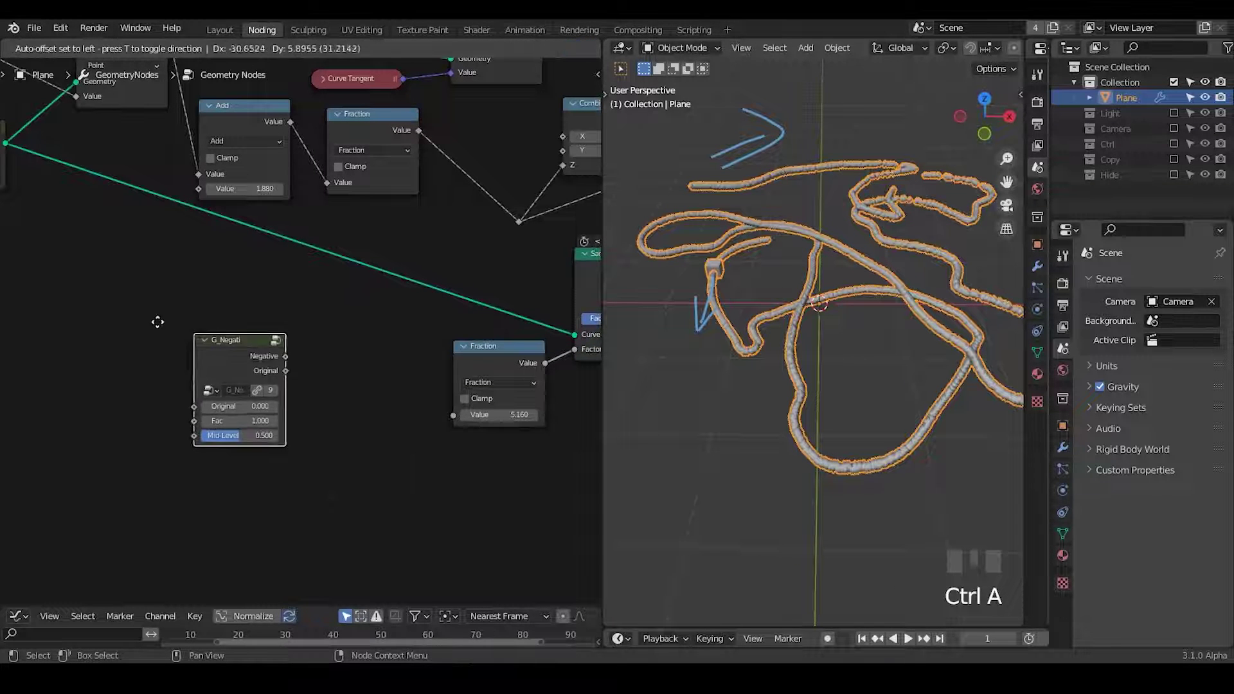
click(133, 298)
Link G_Negati's Negative output to the Add node's second value and its Original output to the Fraction node feeding Sample Curve
drag(205, 315, 199, 189)
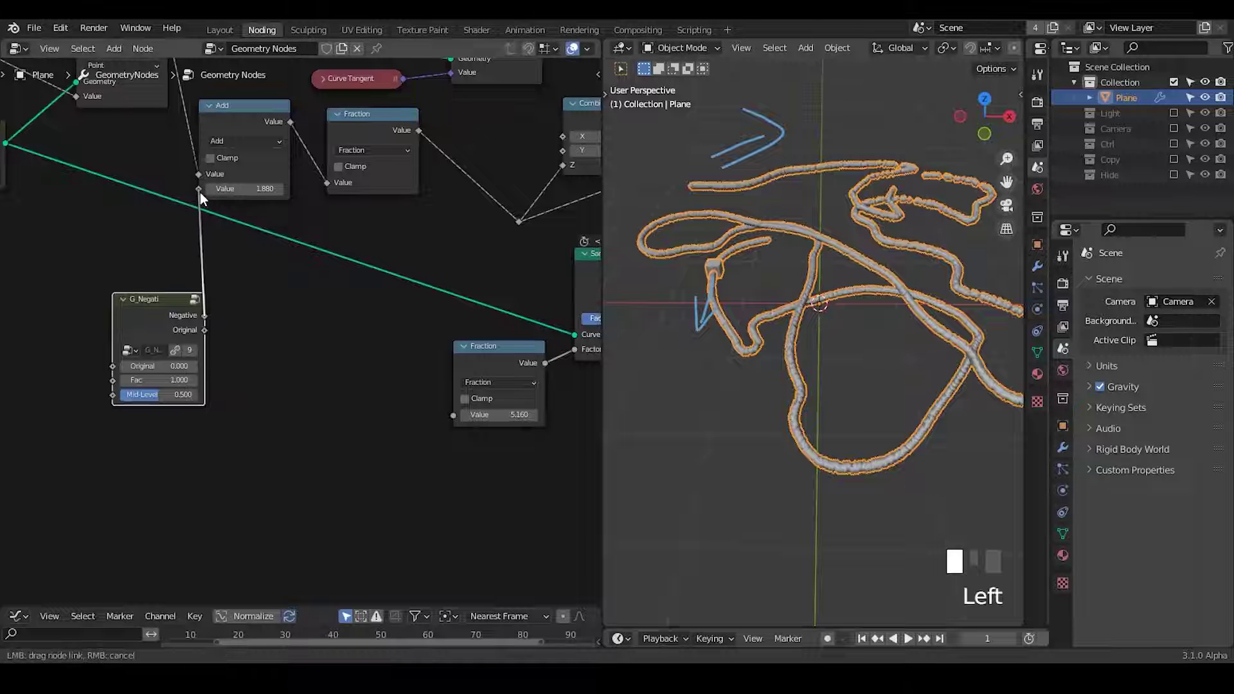
drag(236, 116, 251, 131)
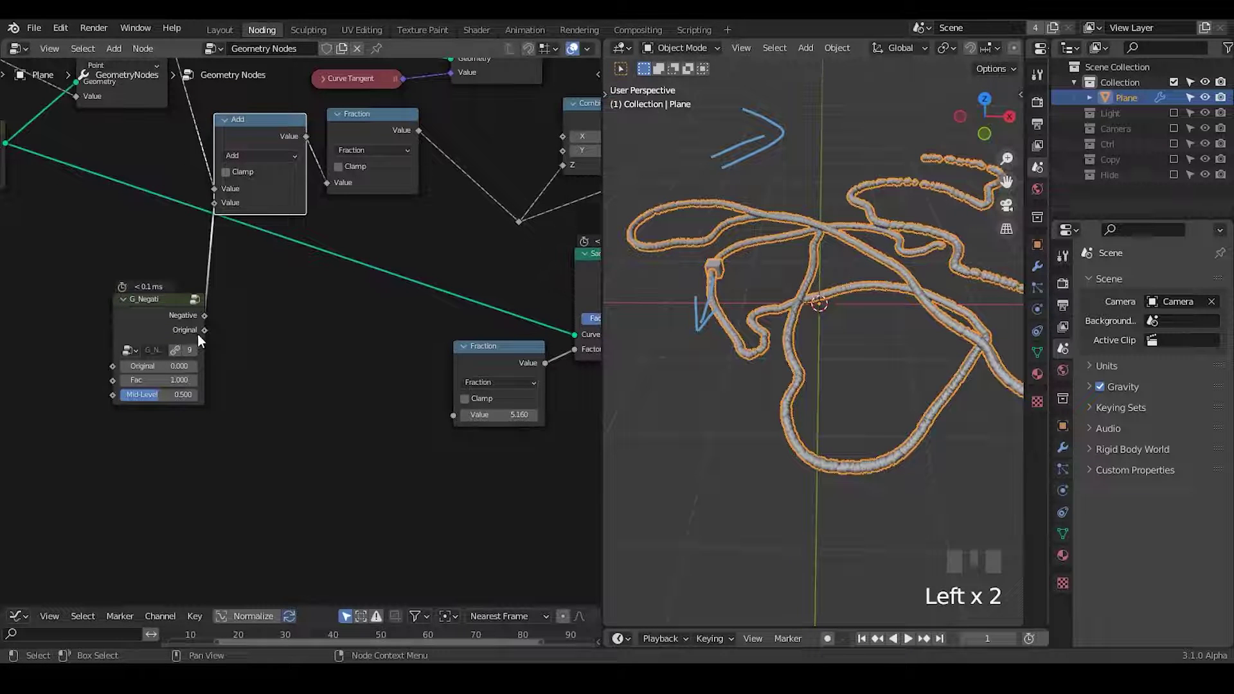
drag(198, 333, 464, 418)
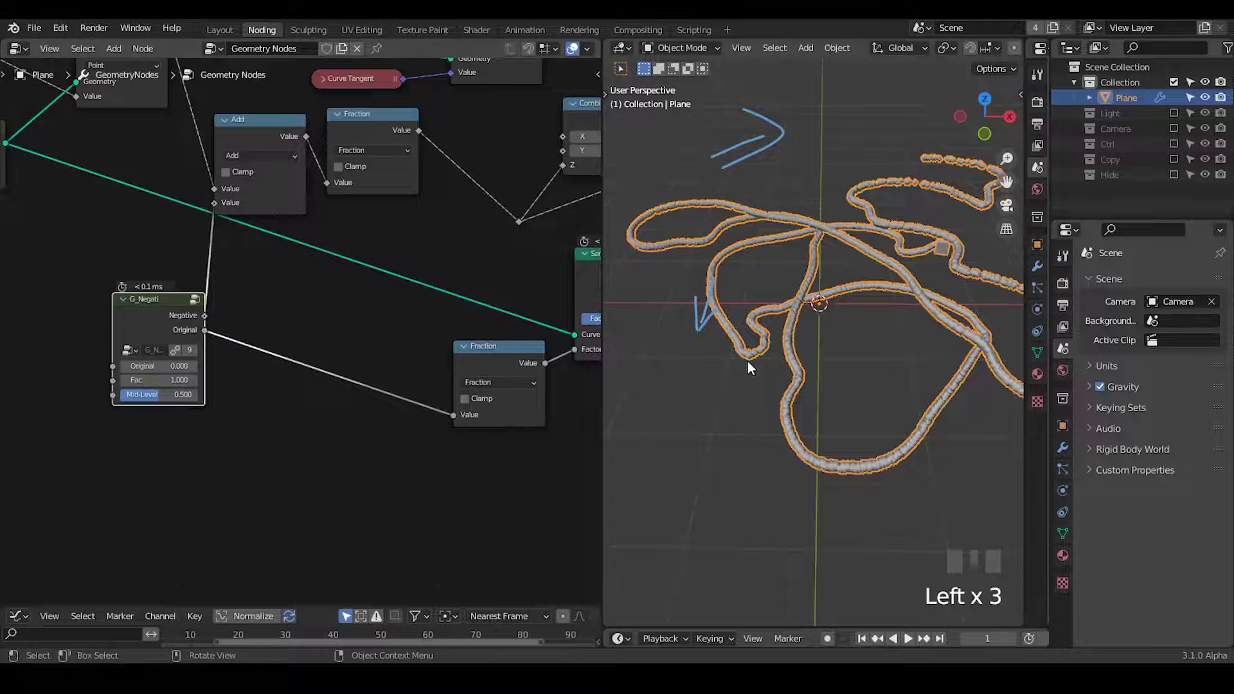
Set G_Negati's Original value to 0.430 and erase the arrow annotations from the 3D view
middle_drag(747, 361, 774, 345)
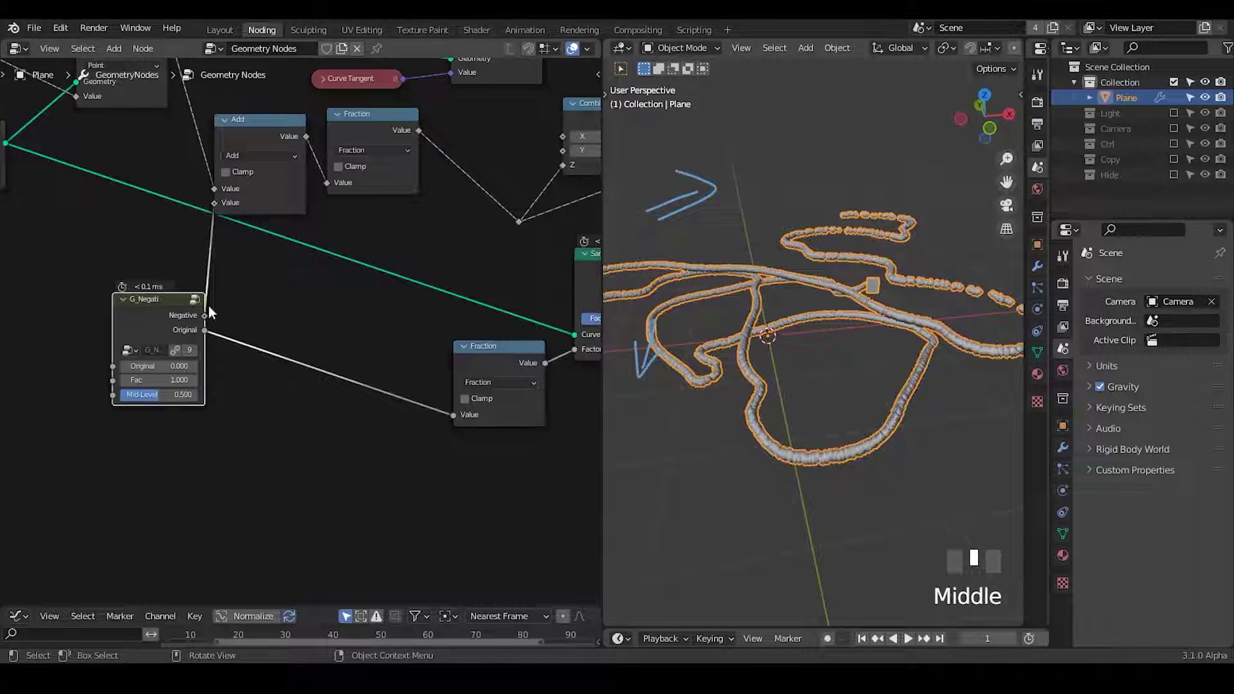
shift+drag(187, 369, 229, 370)
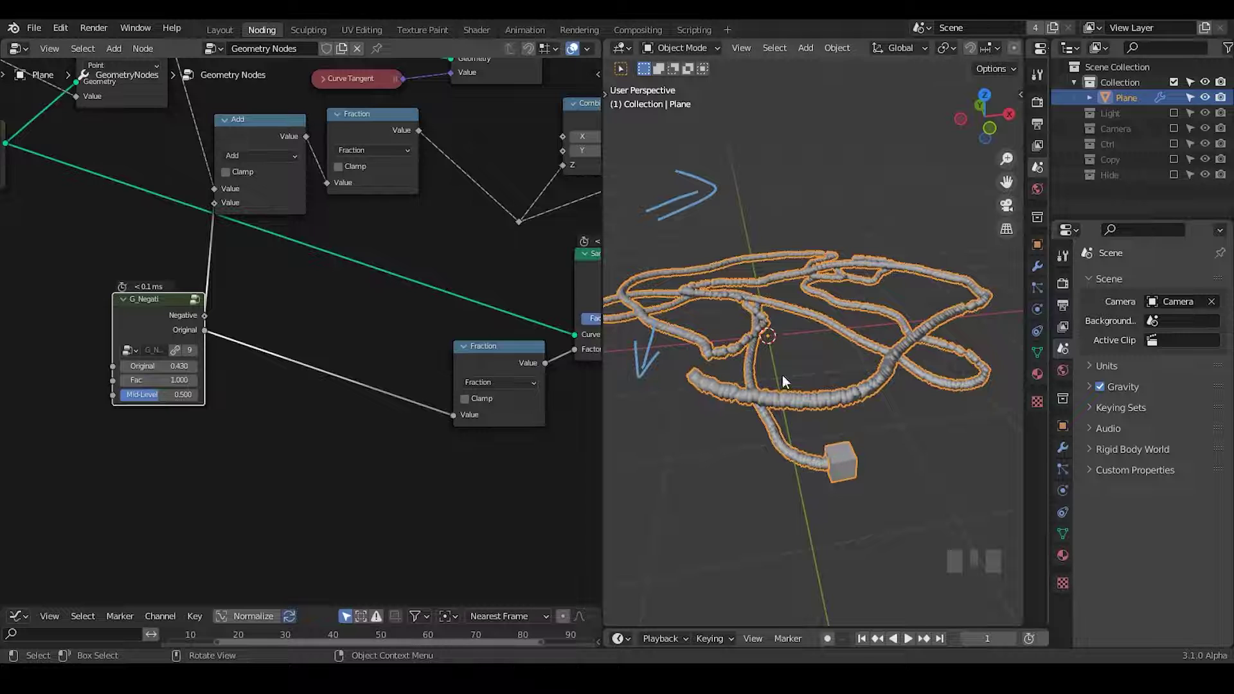
mouse_move(744, 285)
middle_down()
mouse_move(729, 333)
mouse_move(735, 308)
middle_up()
right_drag(743, 188, 687, 346)
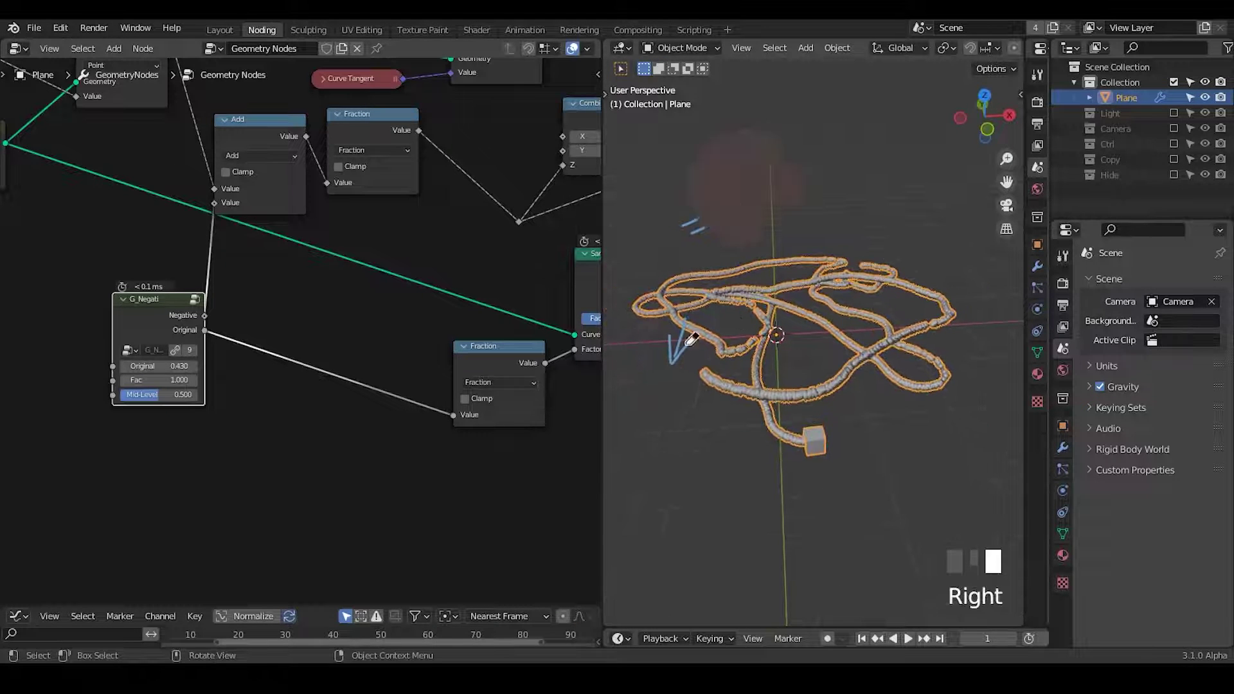
mouse_move(815, 338)
middle_down()
mouse_move(808, 373)
mouse_move(807, 360)
middle_up()
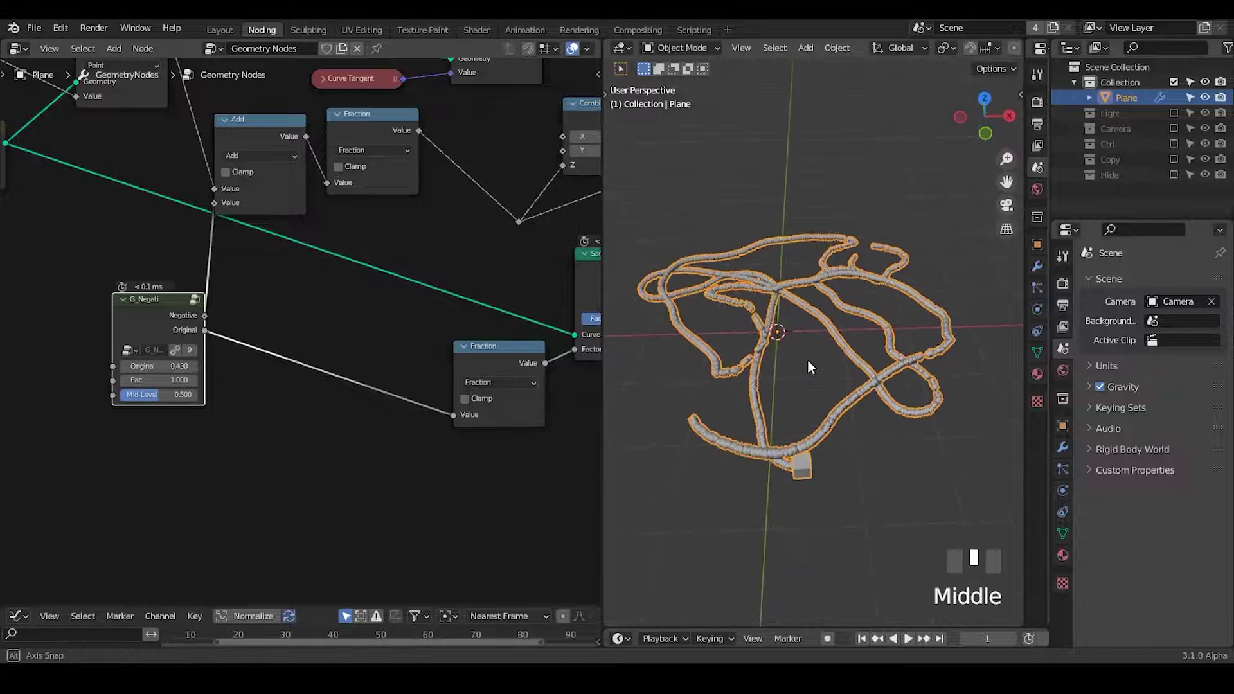
Dissolve the reroute between the upper Fraction node and the Combine XYZ and Scale nodes, keeping the links
middle_drag(431, 343, 243, 284)
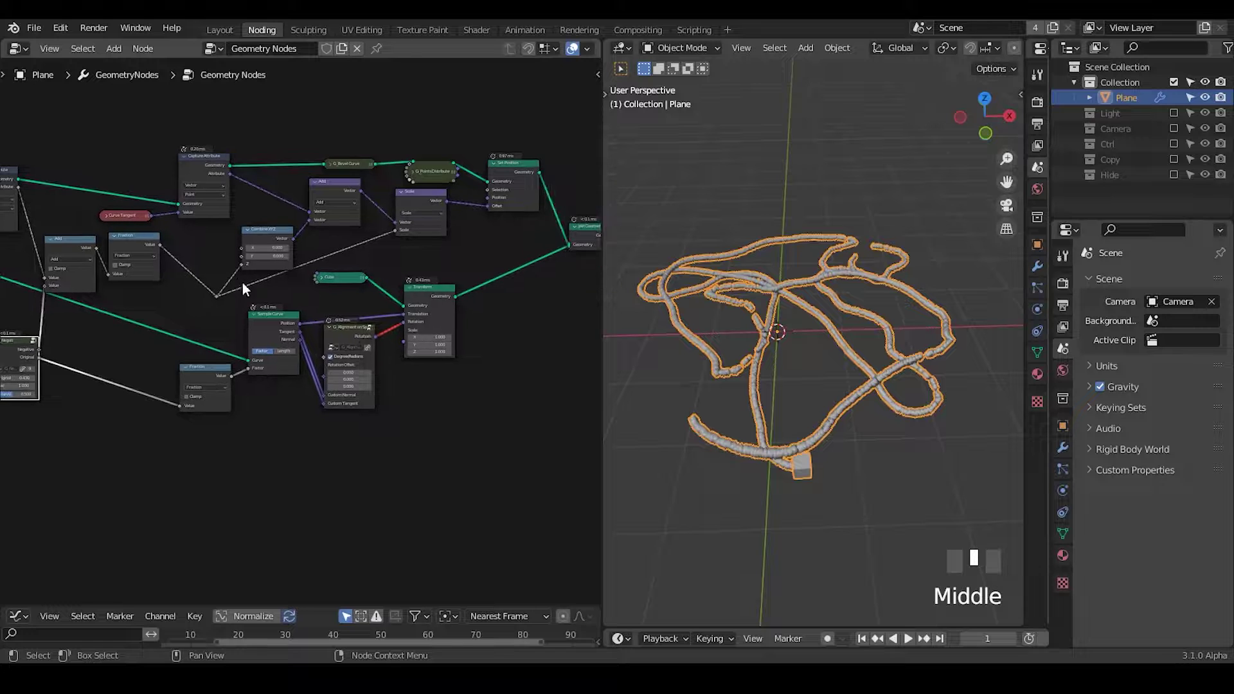
click(218, 292)
key(ctrl+x)
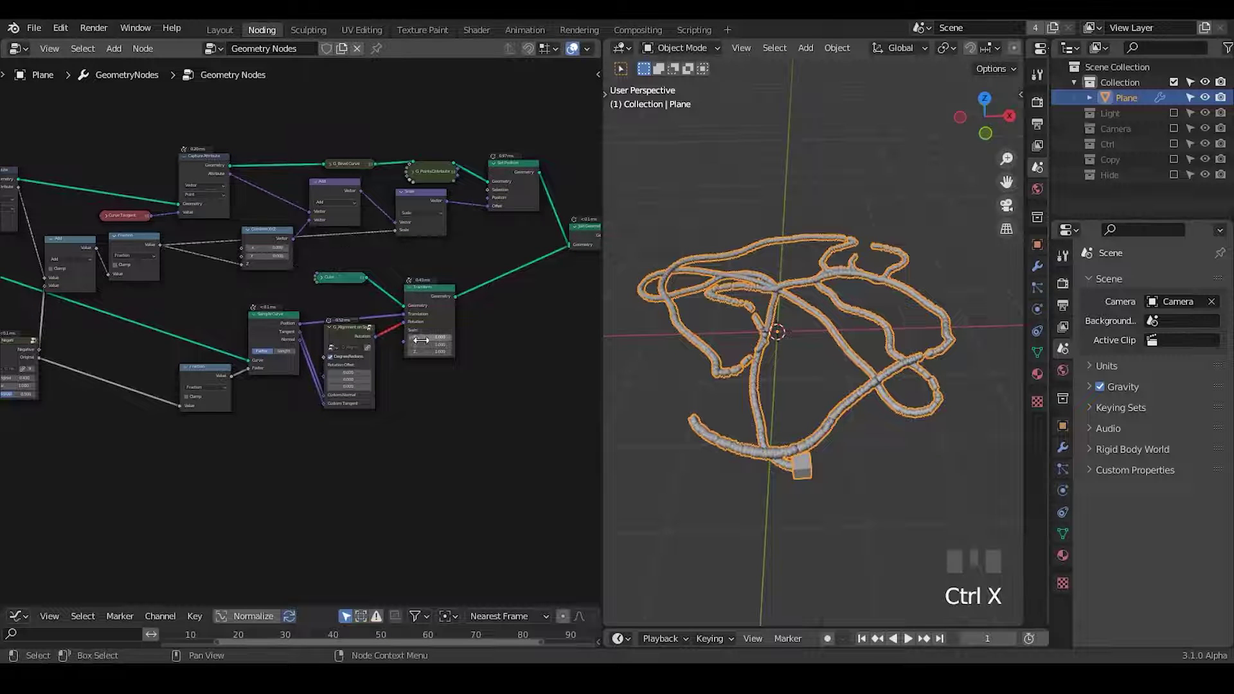
Move all nodes downstream of G_Negati together, farther away from it, to free up space
middle_drag(422, 340, 311, 379)
drag(542, 134, 46, 457)
key(g)
click(101, 462)
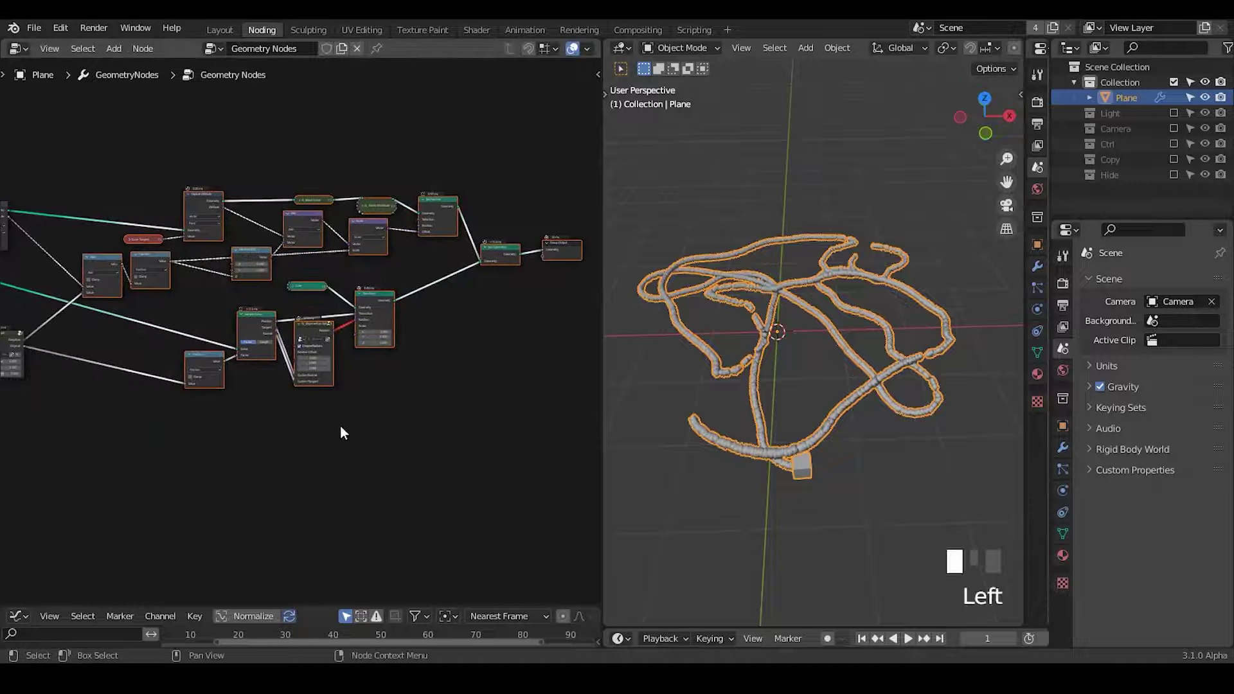
Expand the G_Points Distribute node and rearrange it with G_Bevel Curve and Set Position around the Scale node
ctrl+middle_drag(345, 433, 374, 392)
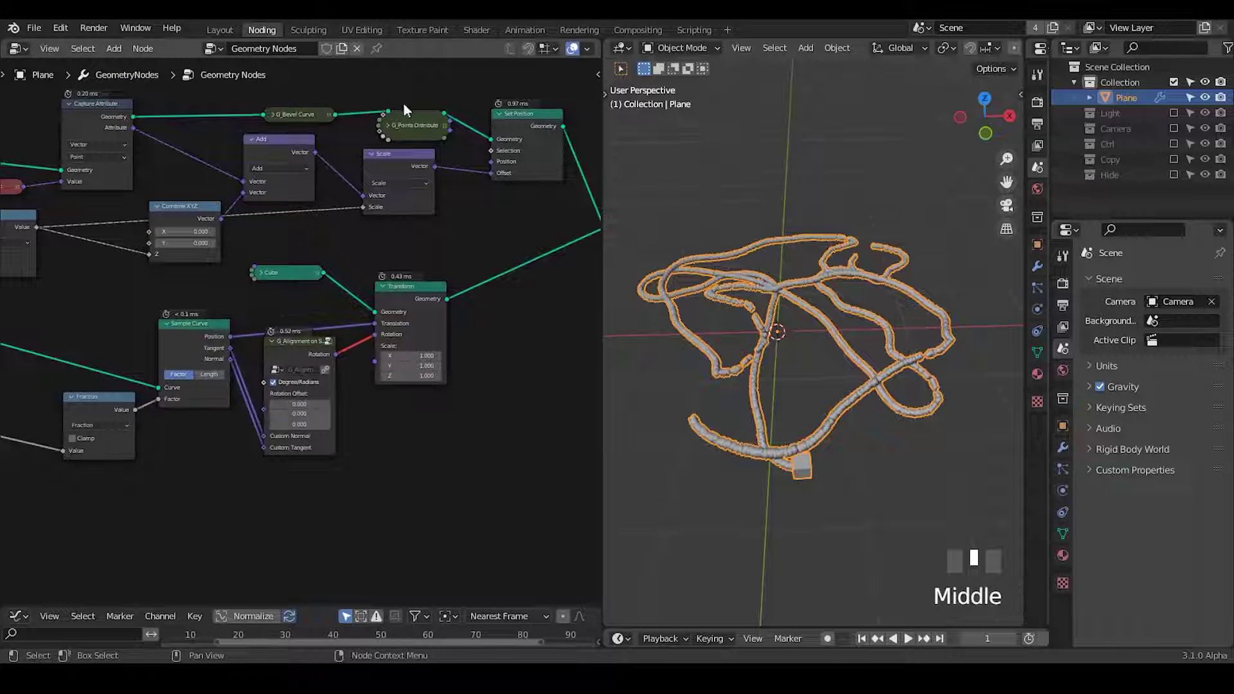
click(388, 126)
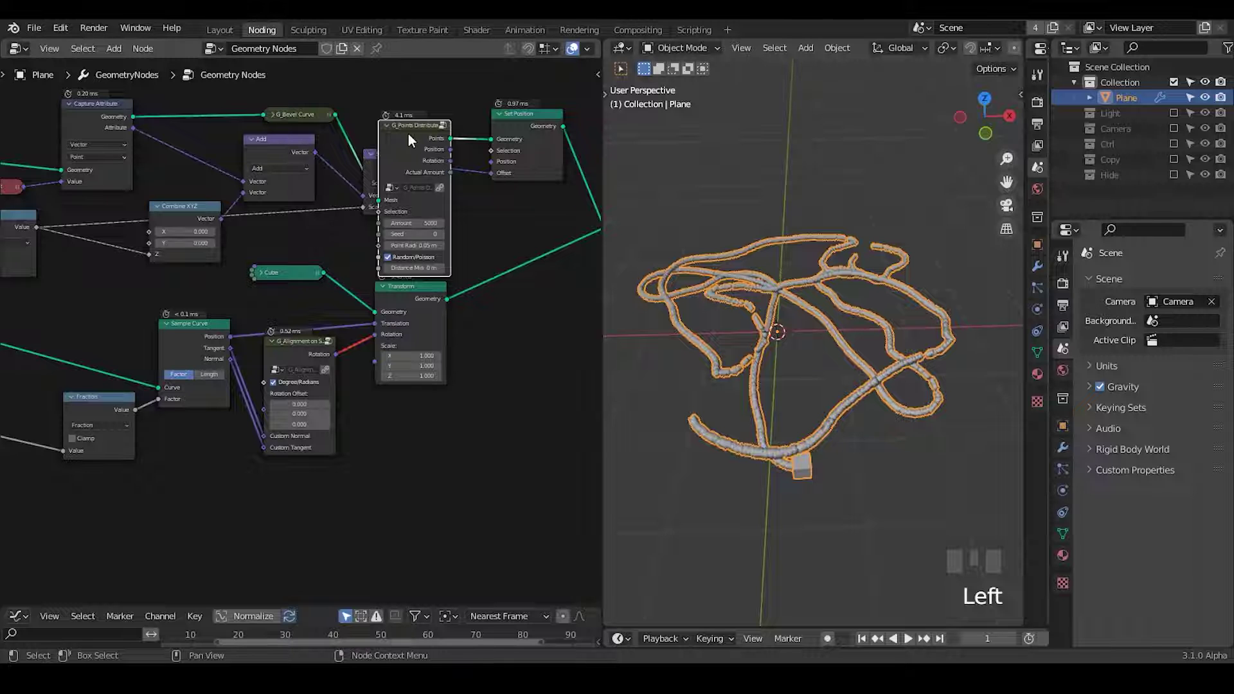
ctrl+middle_drag(429, 171, 458, 292)
drag(457, 295, 496, 331)
middle_drag(446, 146, 446, 252)
drag(445, 248, 418, 85)
drag(303, 243, 237, 209)
middle_drag(492, 321, 345, 300)
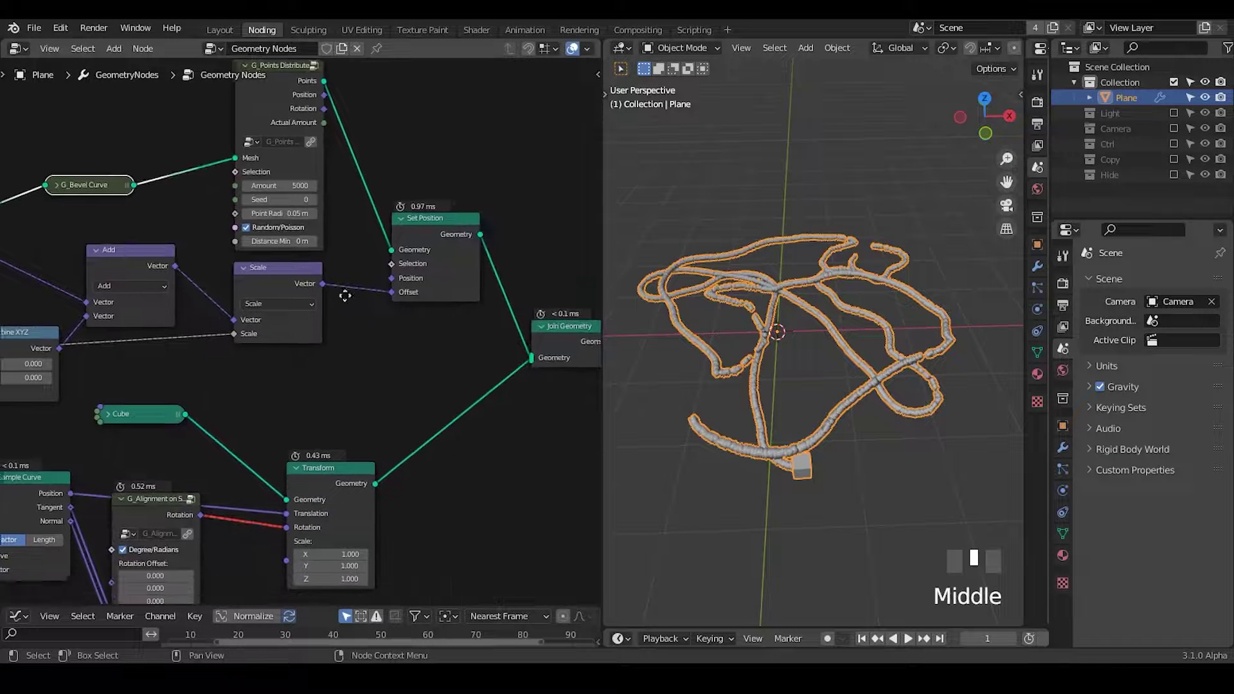
drag(423, 225, 409, 208)
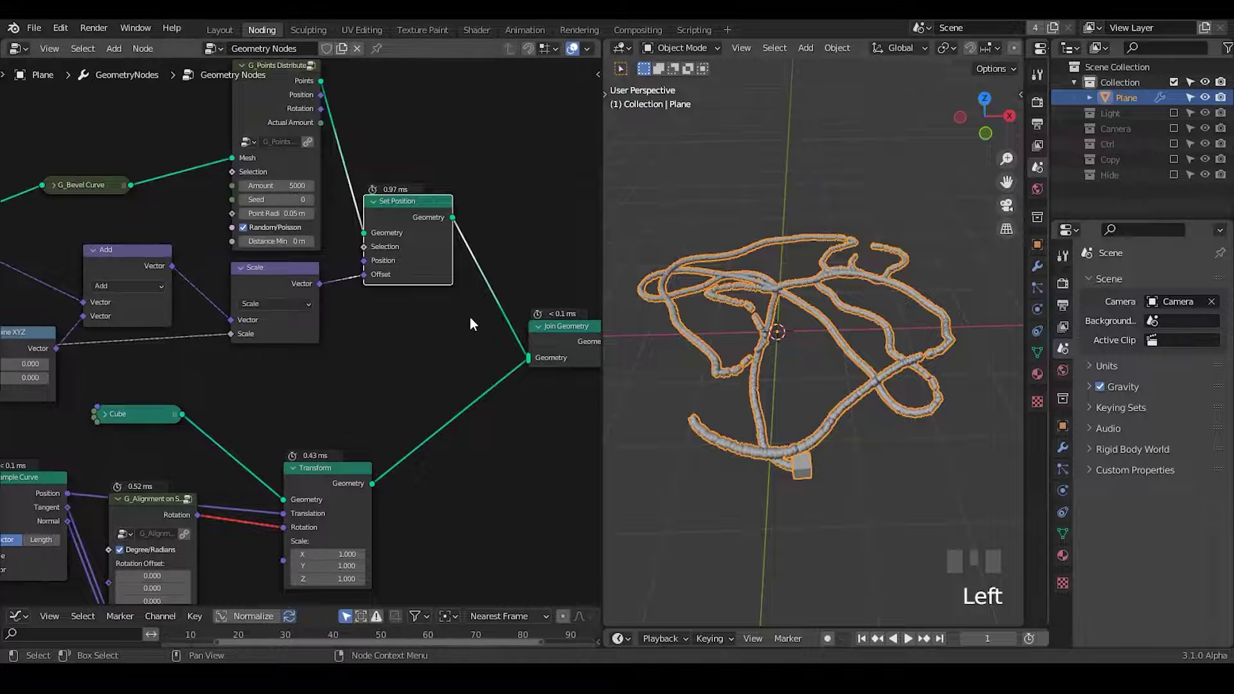
Move the Join Geometry and Group Output nodes together, farther away from Set Position
middle_drag(469, 318, 295, 279)
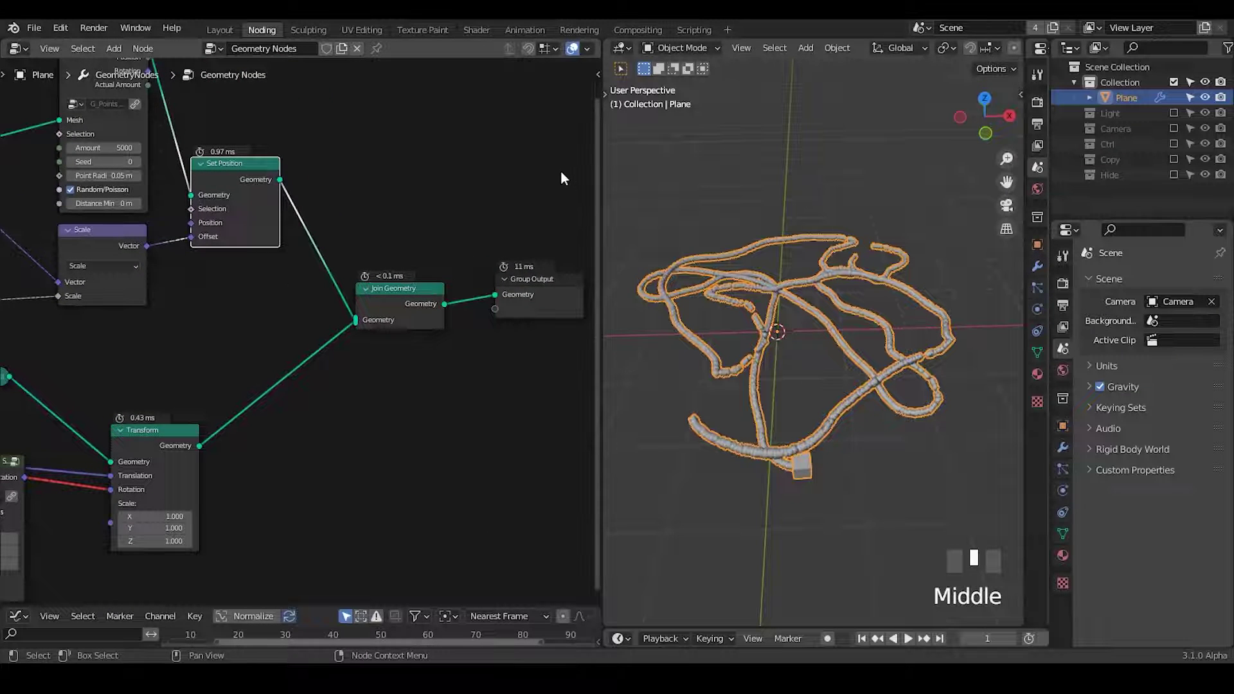
drag(560, 172, 391, 388)
key(g)
click(469, 410)
Search the available nodes for "point" to add one after Set Position
key(ctrl+a)
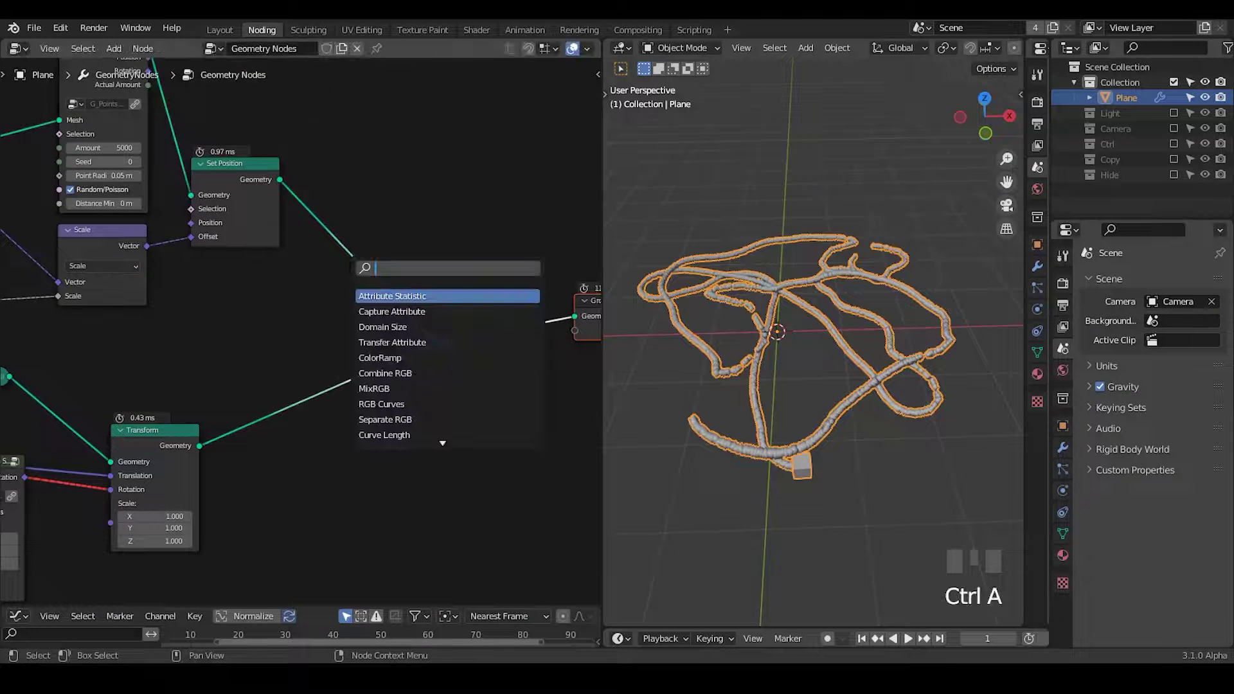
text(point)
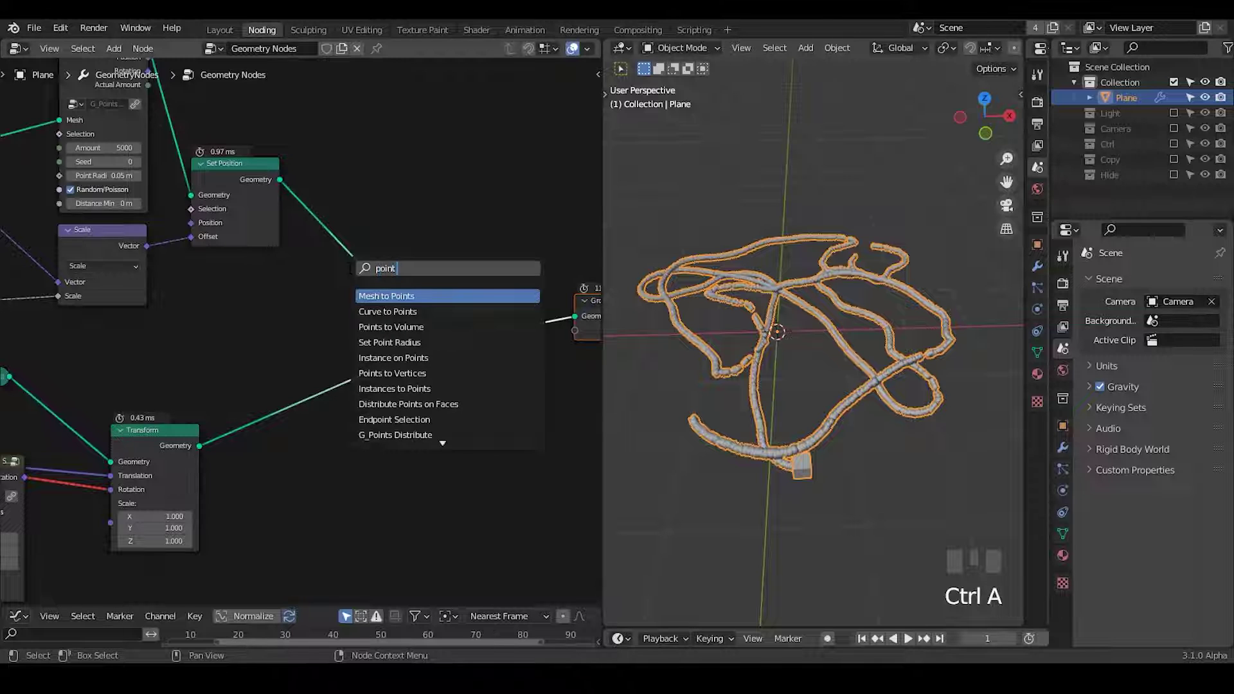
Insert an Instance on Points node between the Set Position and Join Geometry nodes
key(Escape)
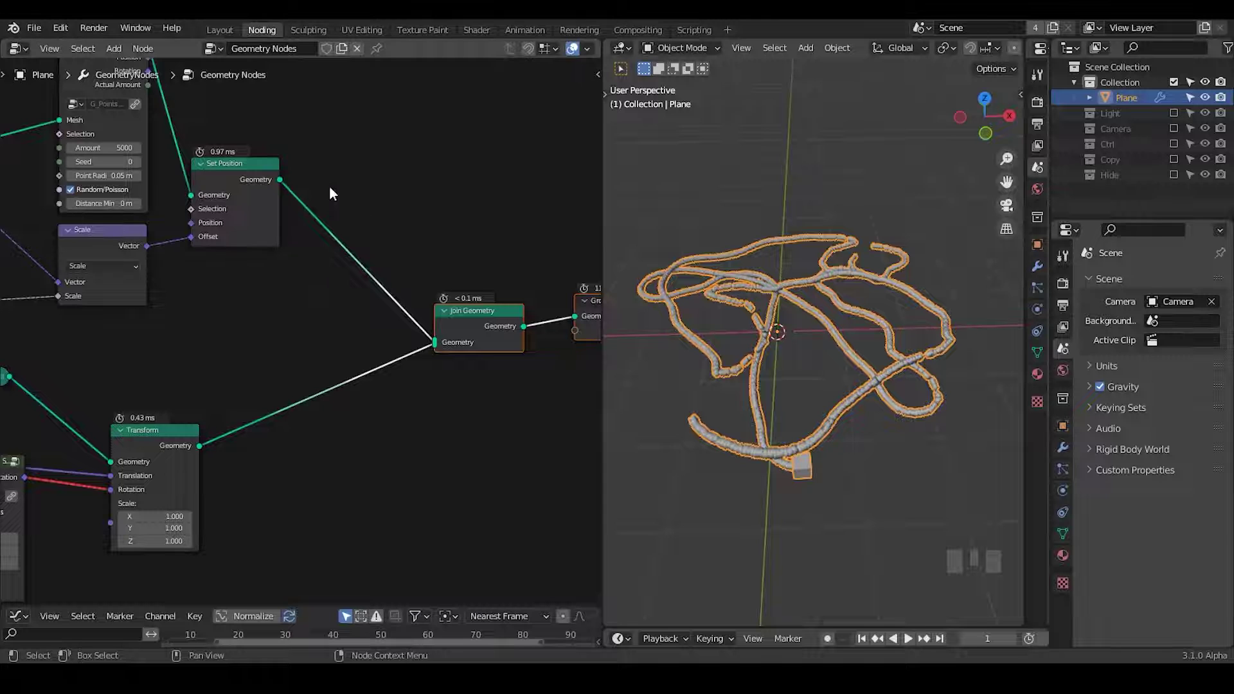
key(ctrl+a)
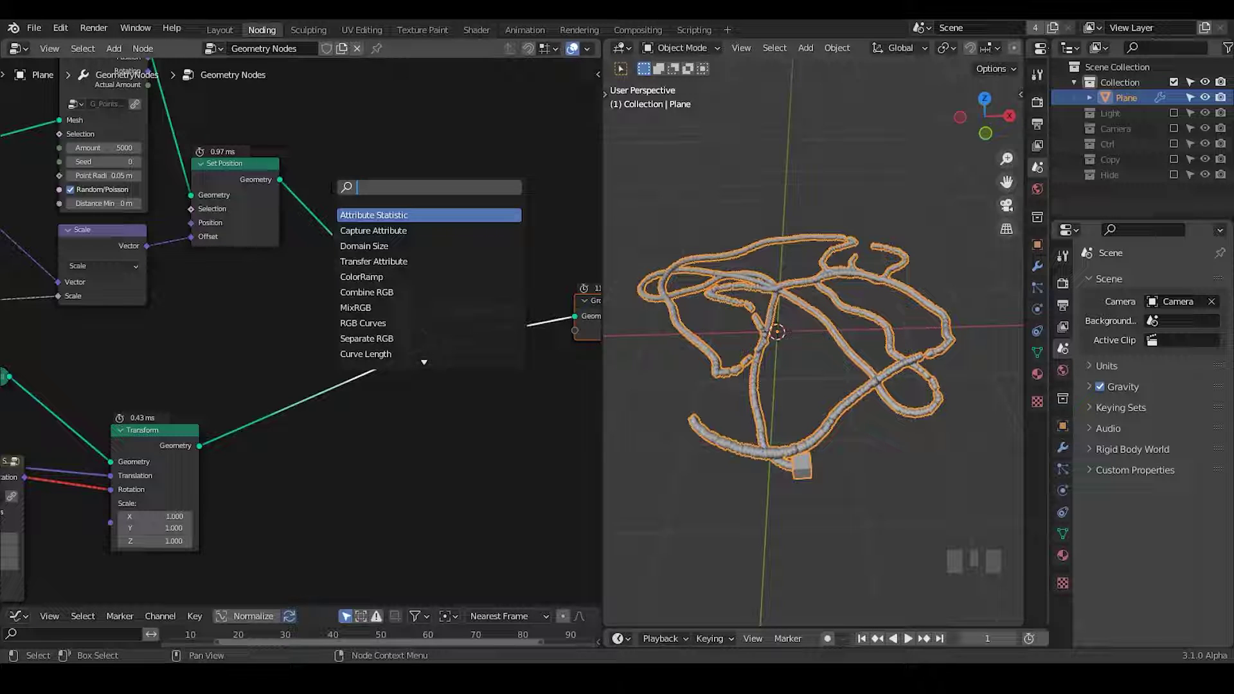
text(instance on)
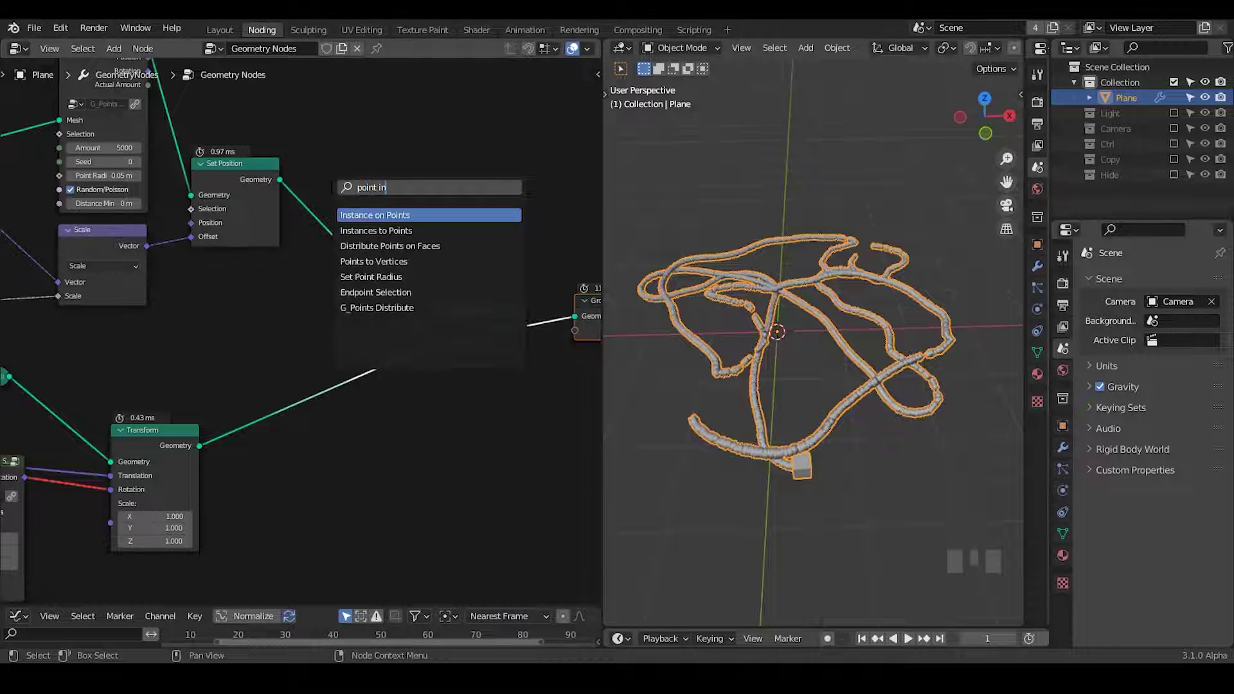
key(Return)
click(327, 170)
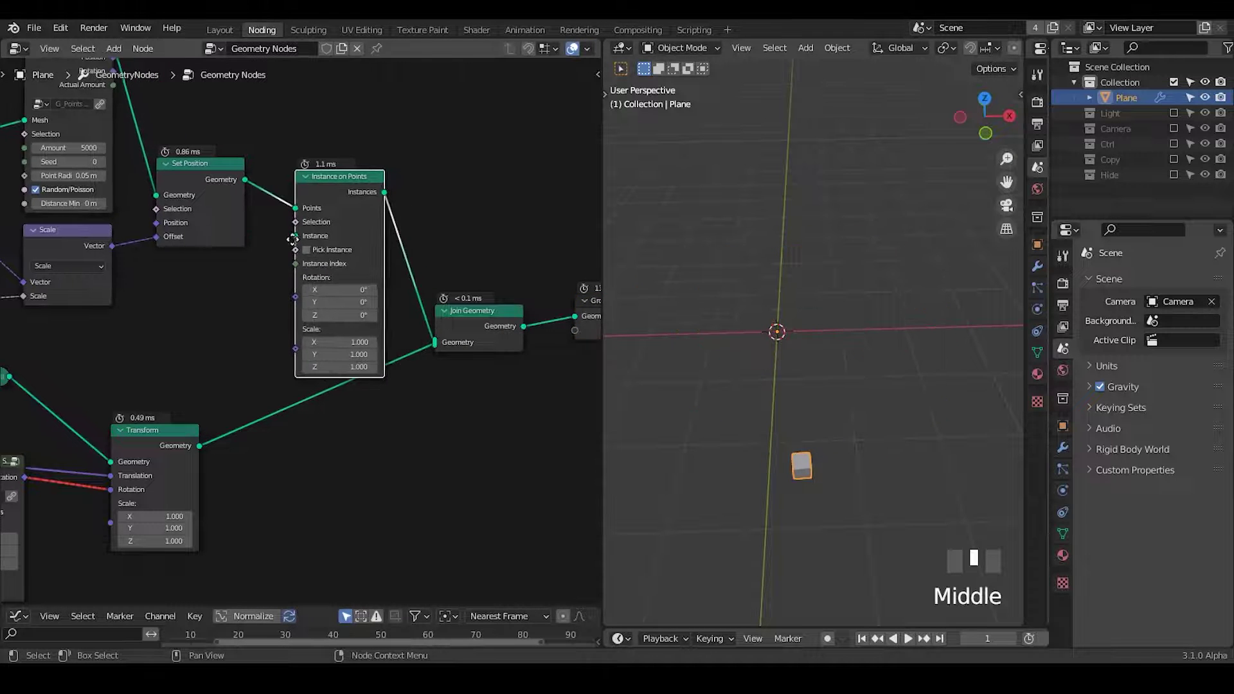
Add an Ico Sphere node and connect its Mesh output to the Instance input of Instance on Points
middle_drag(299, 244, 345, 244)
key(ctrl+a)
text(ic s)
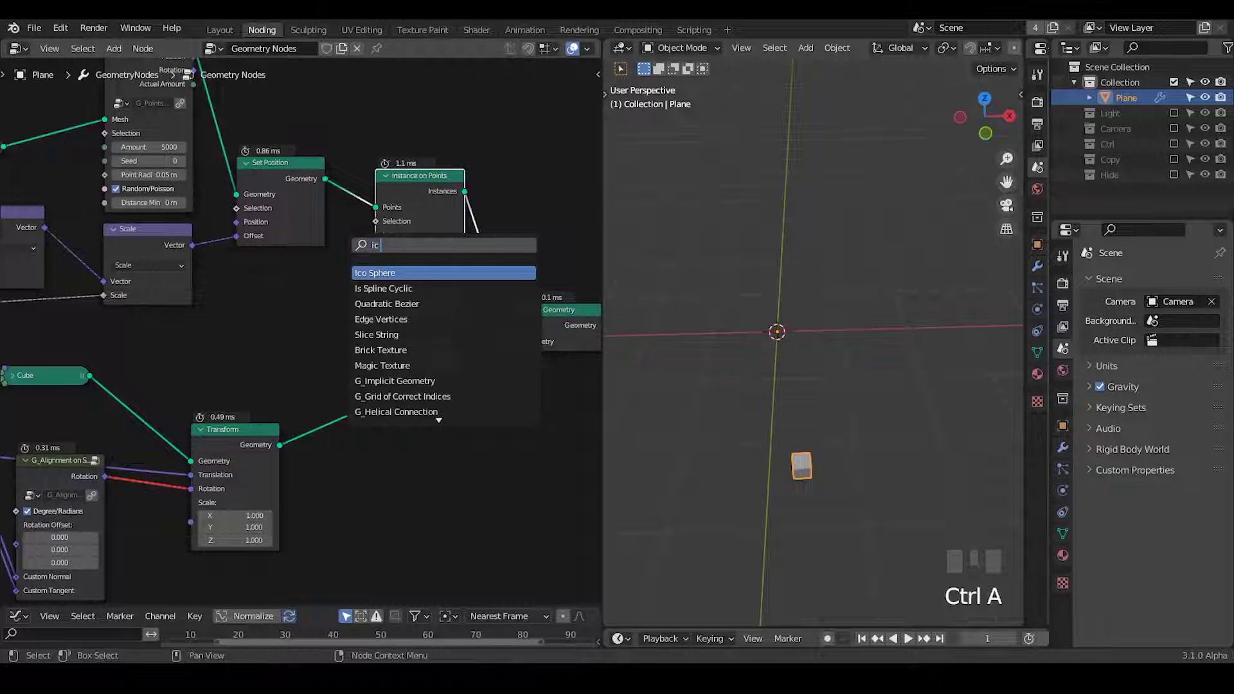
key(BackSpace)
key(BackSpace)
text(o sph)
click(379, 273)
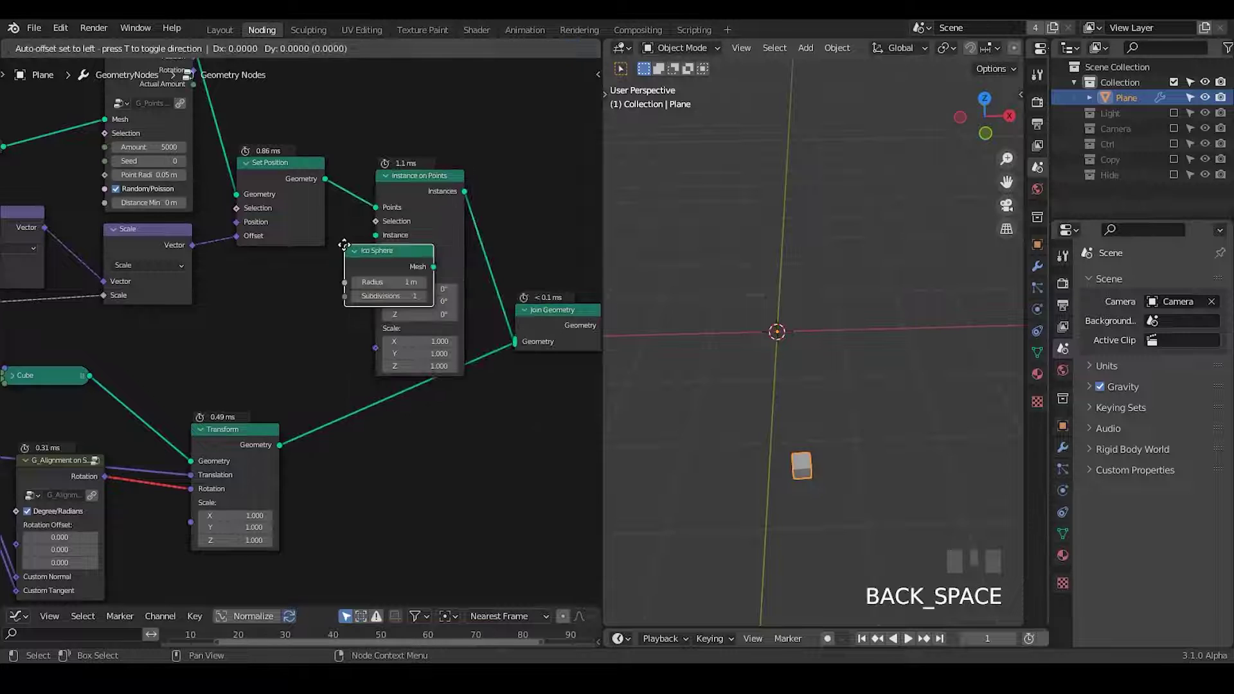
click(311, 270)
alt+right_drag(372, 241, 334, 272)
drag(334, 273, 319, 267)
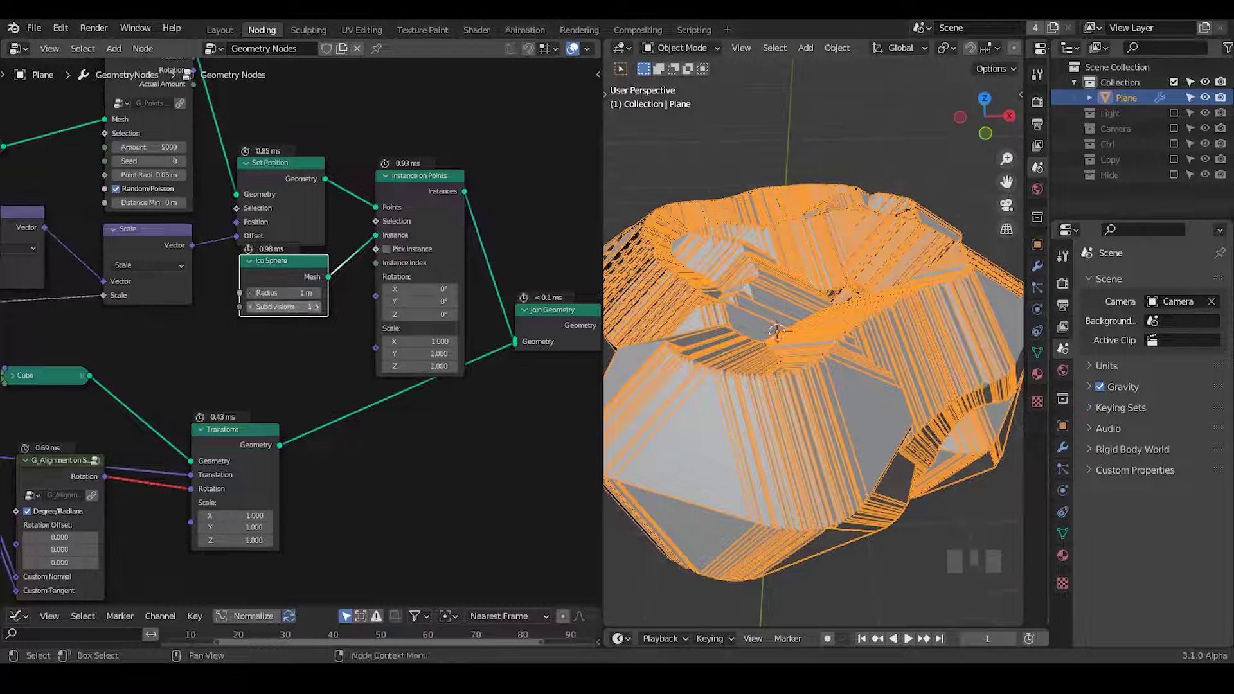
Set the Ico Sphere's subdivisions to 2
click(317, 307)
click(317, 306)
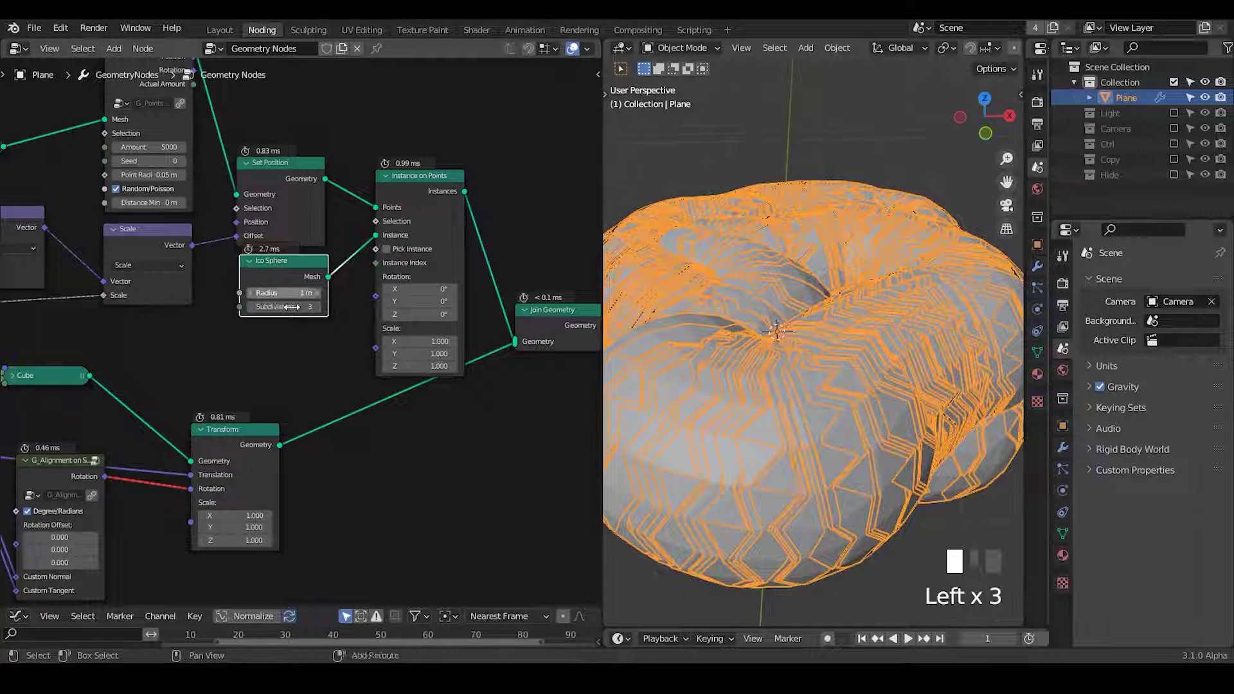
click(292, 307)
text(2)
key(Return)
Set the Ico Sphere's radius to 0.1 m
ctrl+middle_drag(302, 334, 288, 283)
click(288, 278)
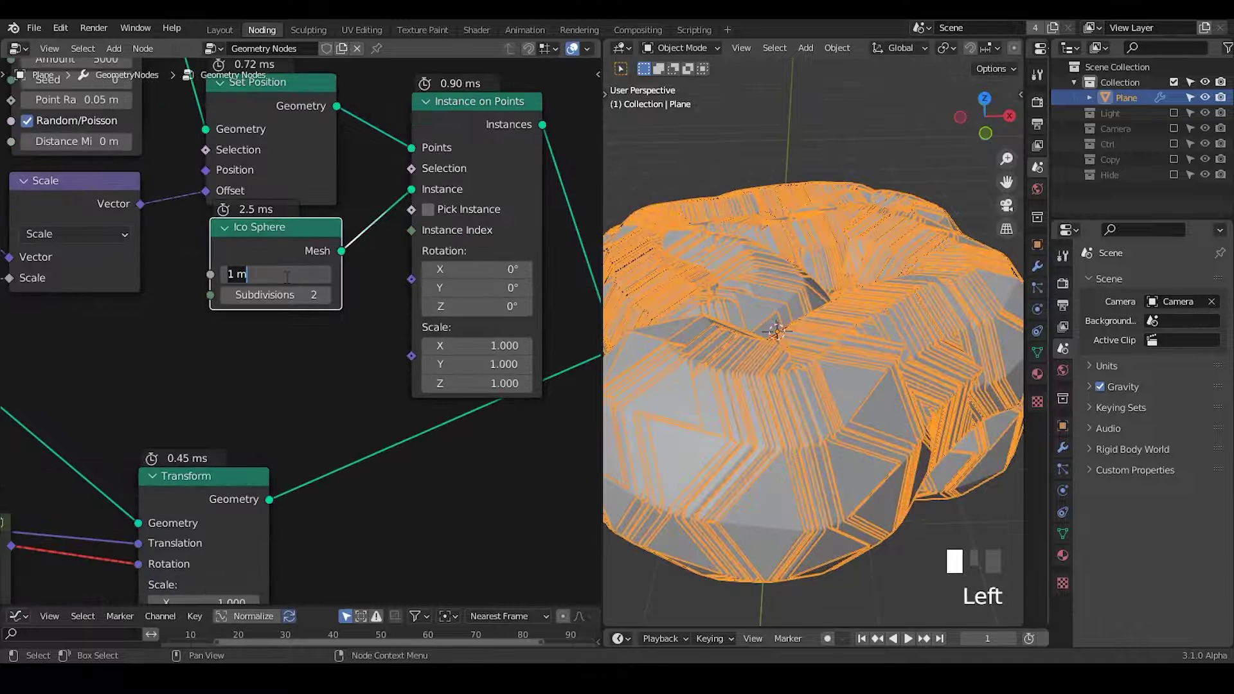
key(Return)
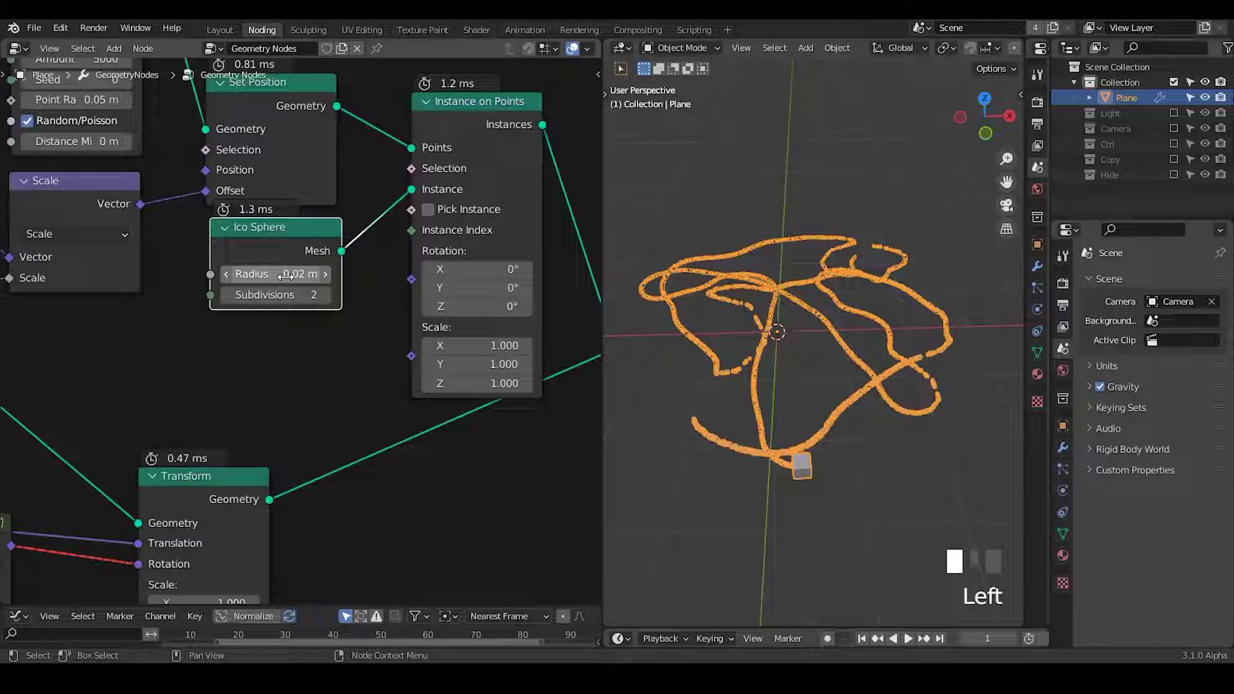
mouse_move(283, 276)
shift+mouse_down()
mouse_move(262, 275)
mouse_move(280, 275)
shift+mouse_up()
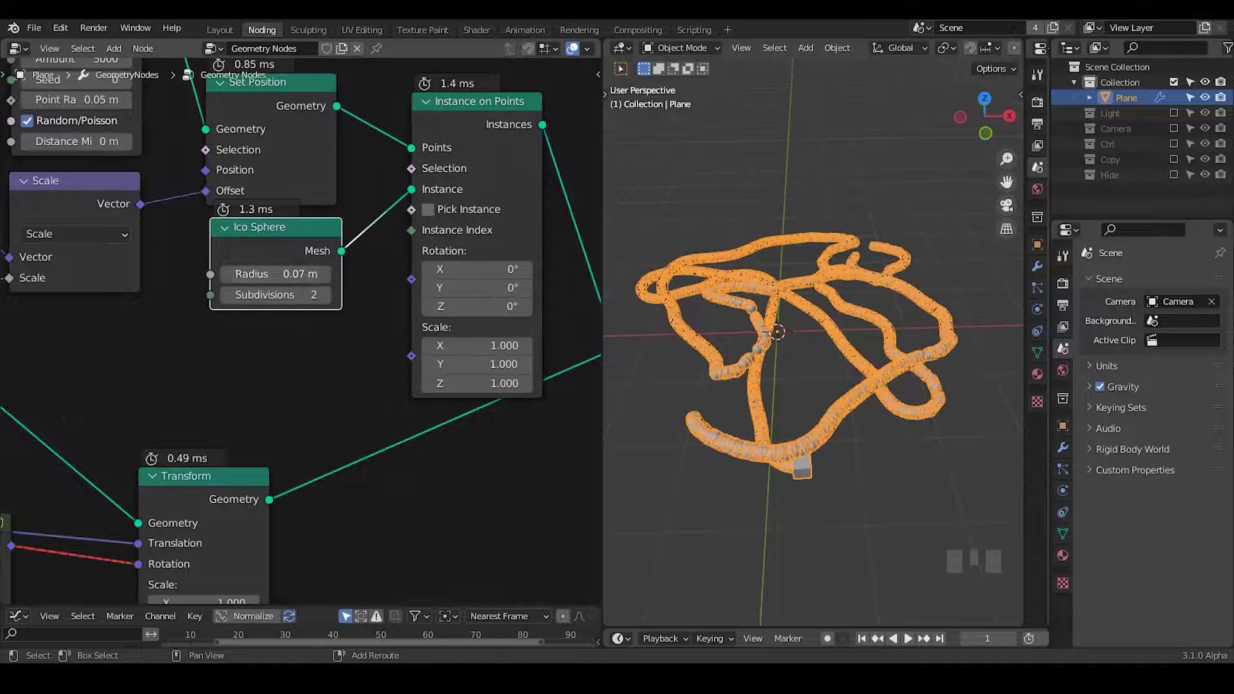
click(284, 276)
text(0.1)
key(Return)
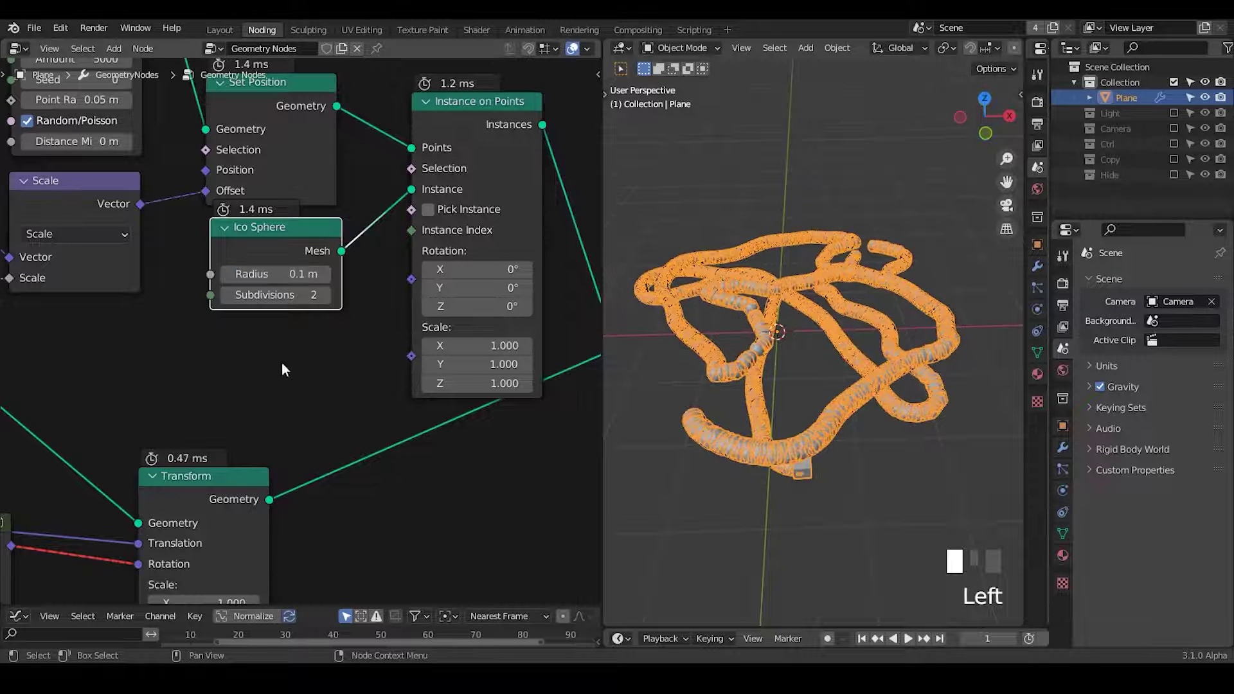
Shift the Cube, Transform, alignment, Sample Curve and lower Fraction nodes downward to make room below the point-instancing nodes
middle_drag(281, 362, 425, 337)
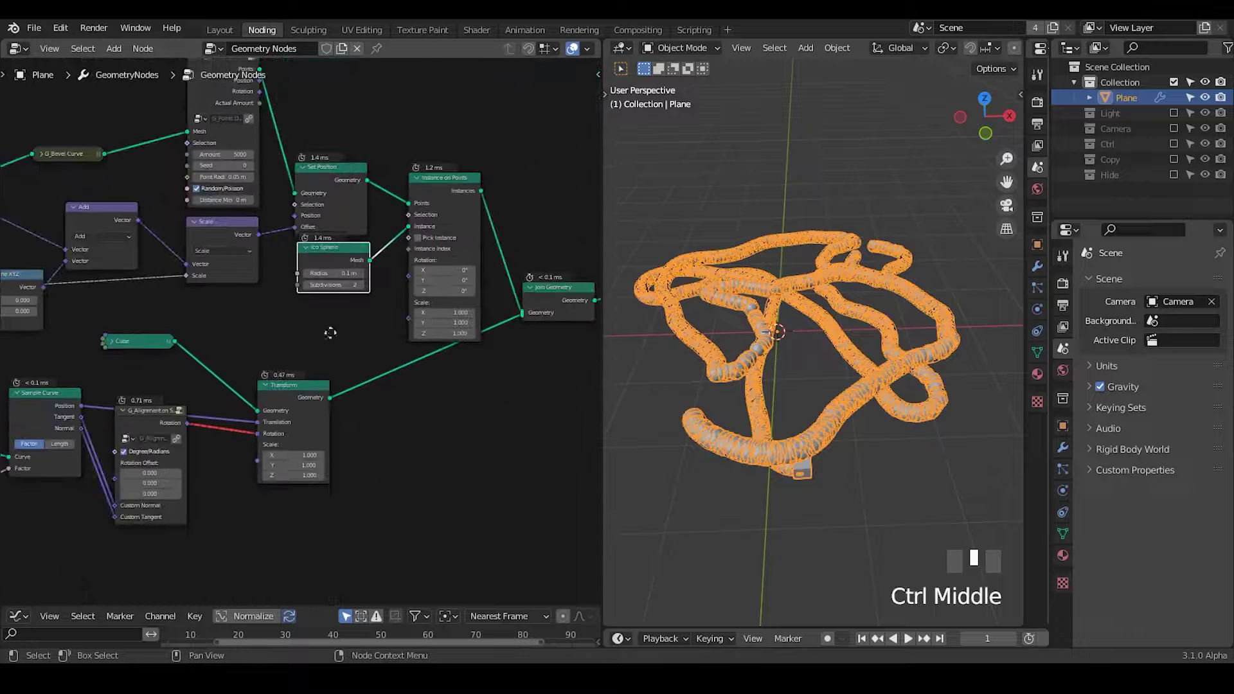
middle_drag(330, 333, 477, 311)
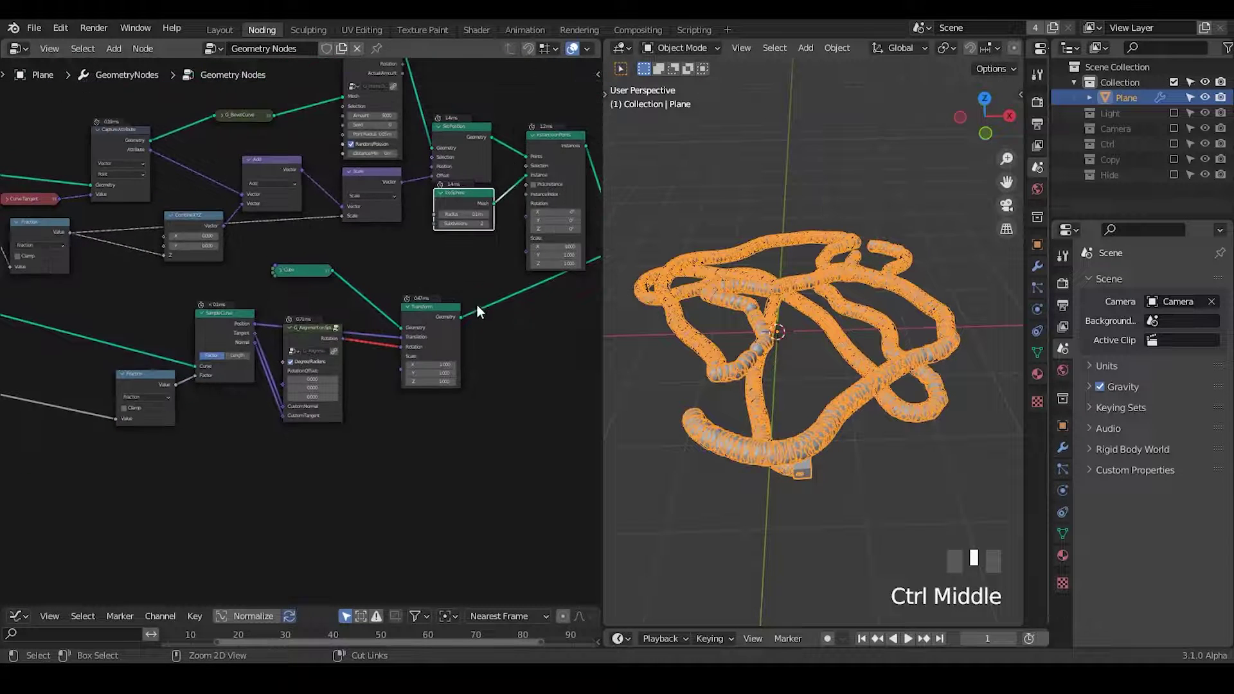
drag(490, 264, 125, 488)
key(g)
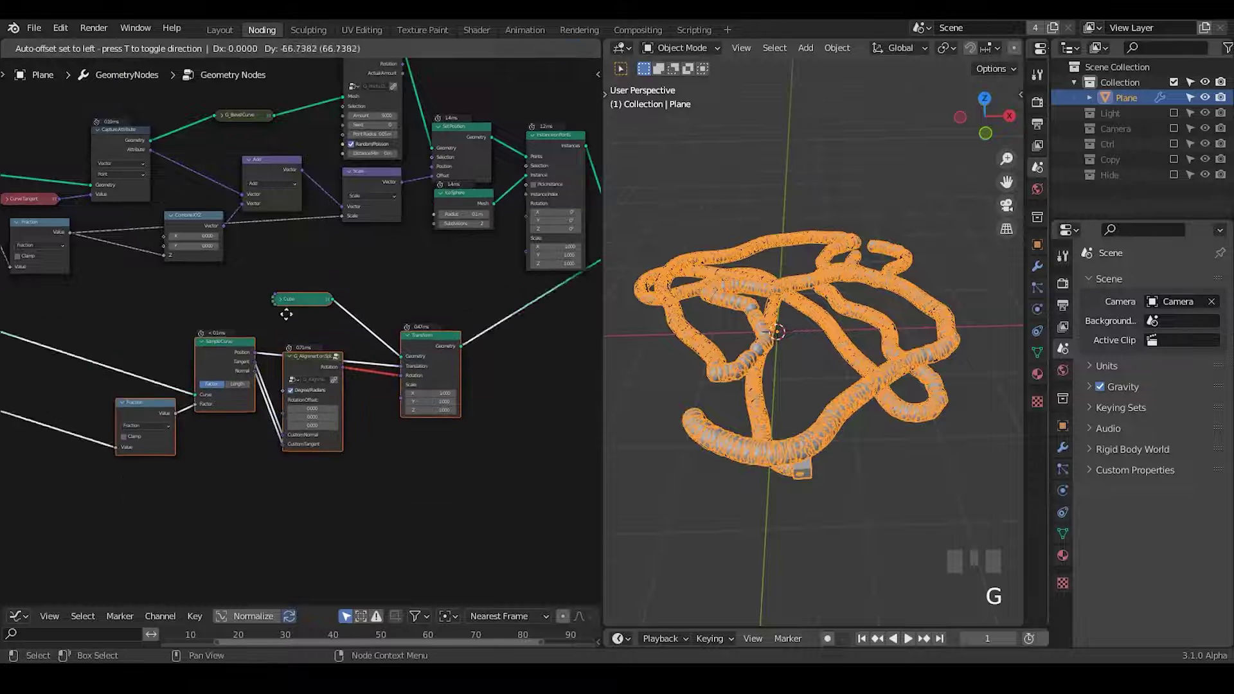
click(254, 346)
Reposition the G_Negative group node and the Add math node it feeds for a tidier layout
middle_drag(254, 346, 432, 336)
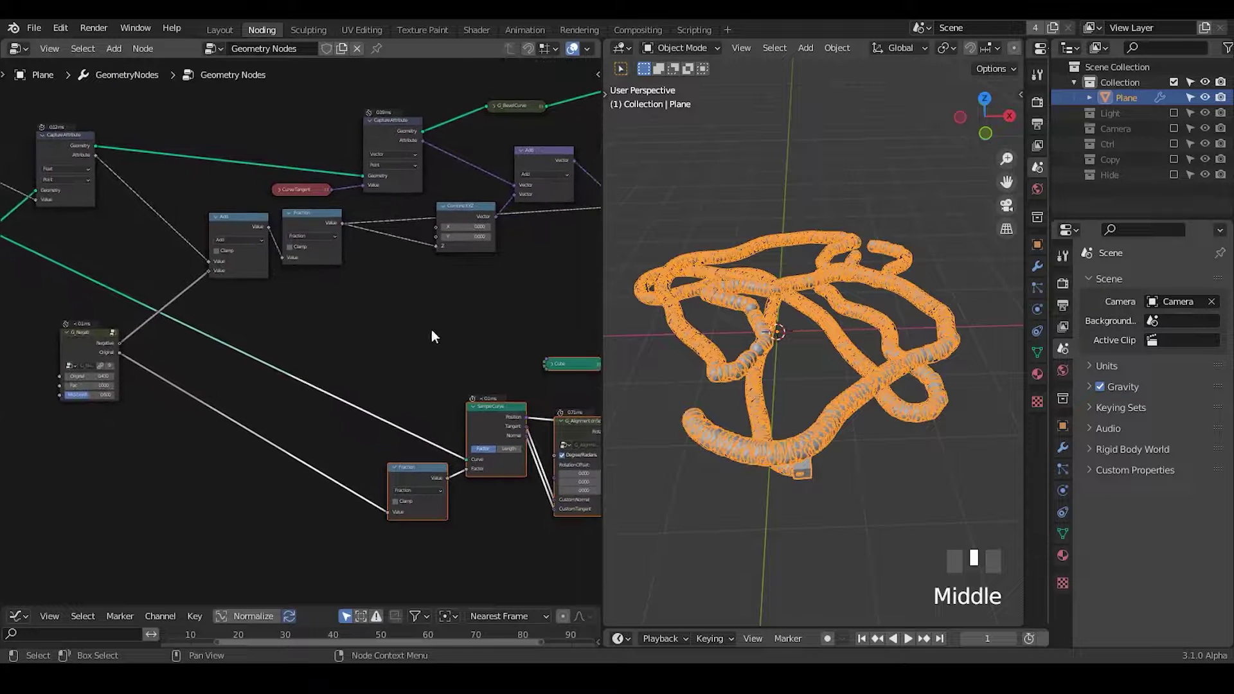
ctrl+middle_drag(272, 315, 345, 272)
drag(106, 329, 144, 299)
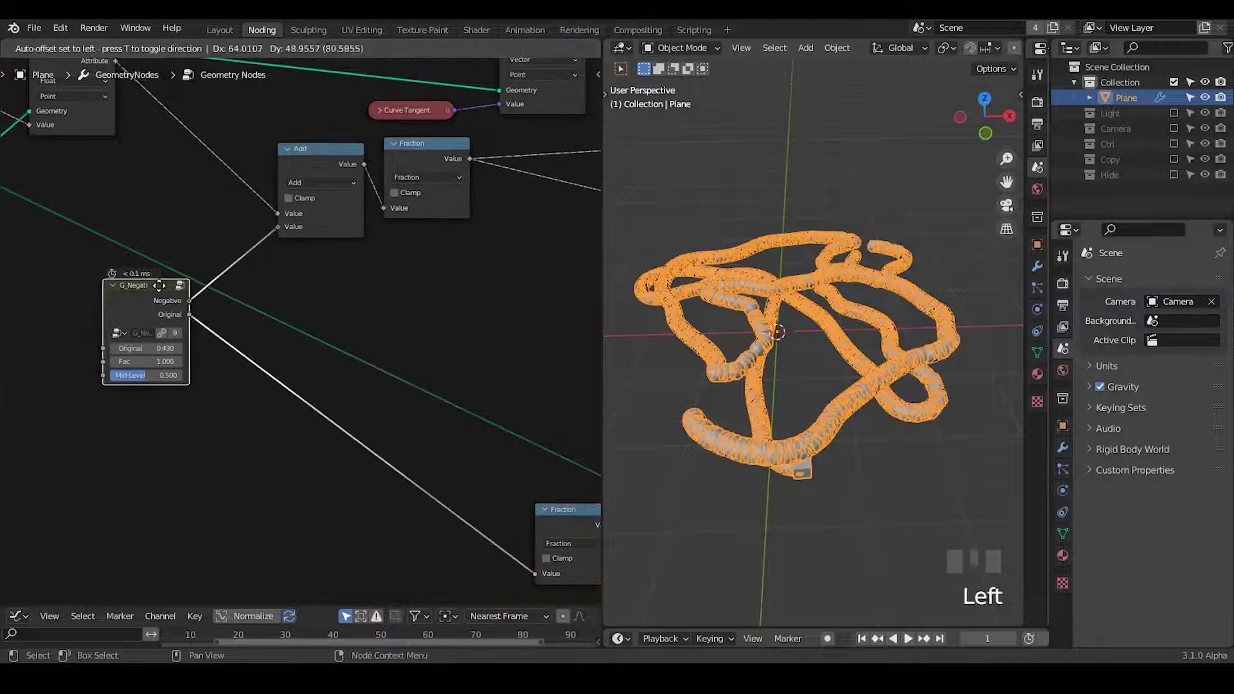
drag(336, 166, 307, 182)
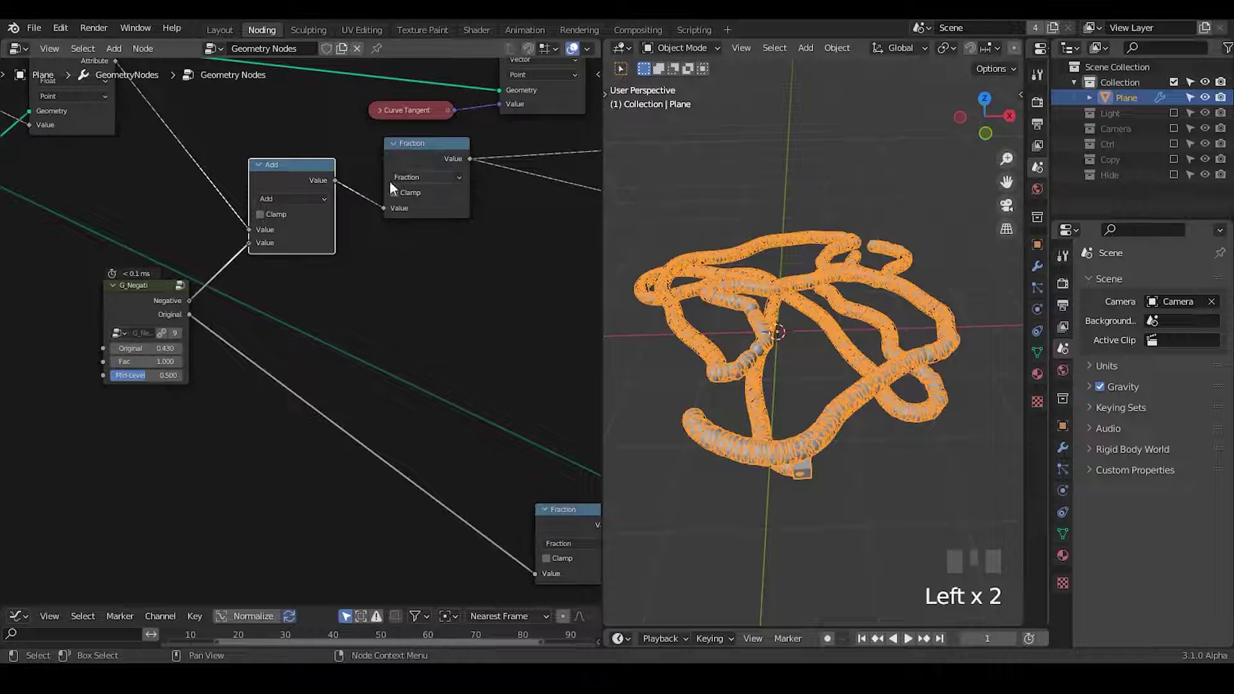
middle_drag(380, 322, 135, 379)
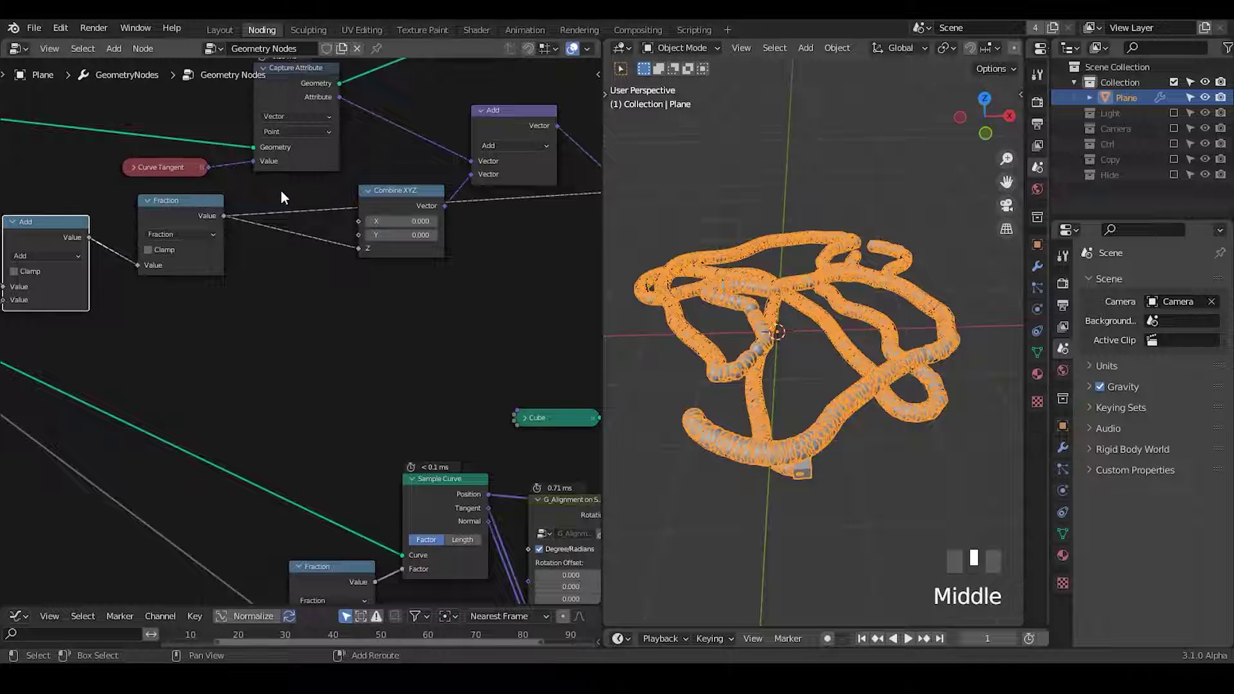
Add a reroute on the upper Fraction node's output links, then collapse and reposition the Combine XYZ node
shift+right_drag(280, 190, 284, 226)
key(g)
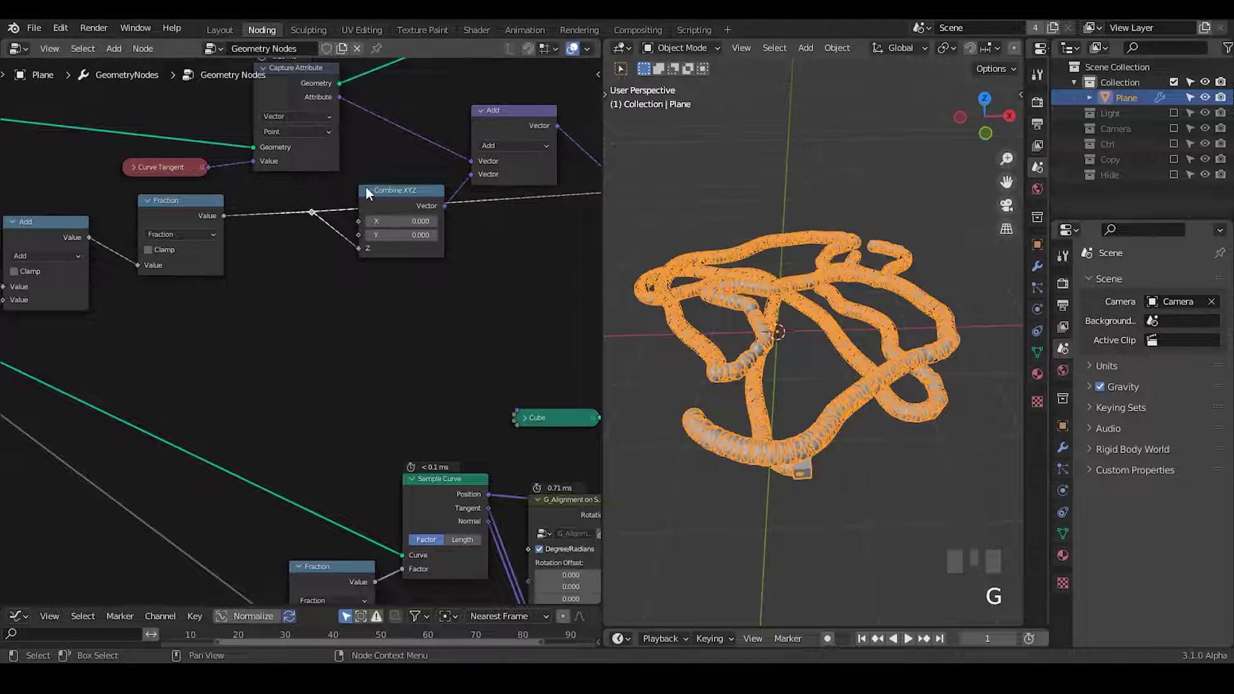
click(368, 190)
click(381, 189)
middle_drag(514, 226, 378, 232)
middle_drag(779, 388, 780, 350)
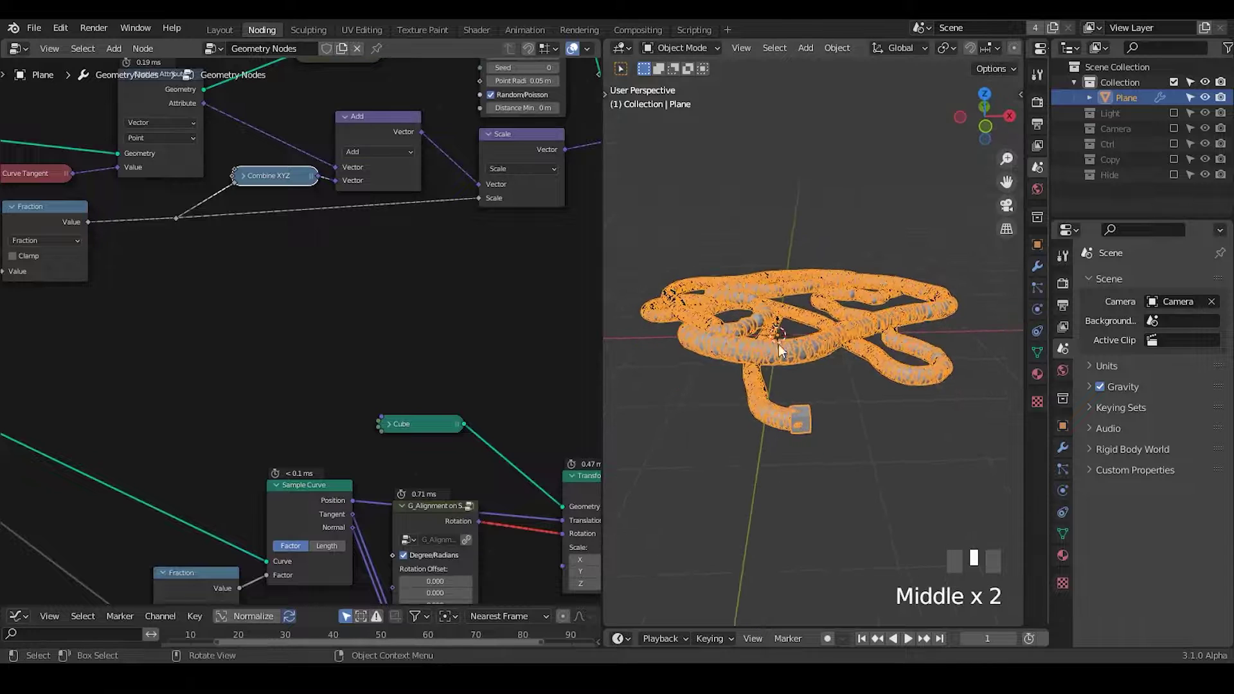
mouse_move(397, 341)
middle_down()
mouse_move(380, 345)
mouse_move(418, 339)
middle_up()
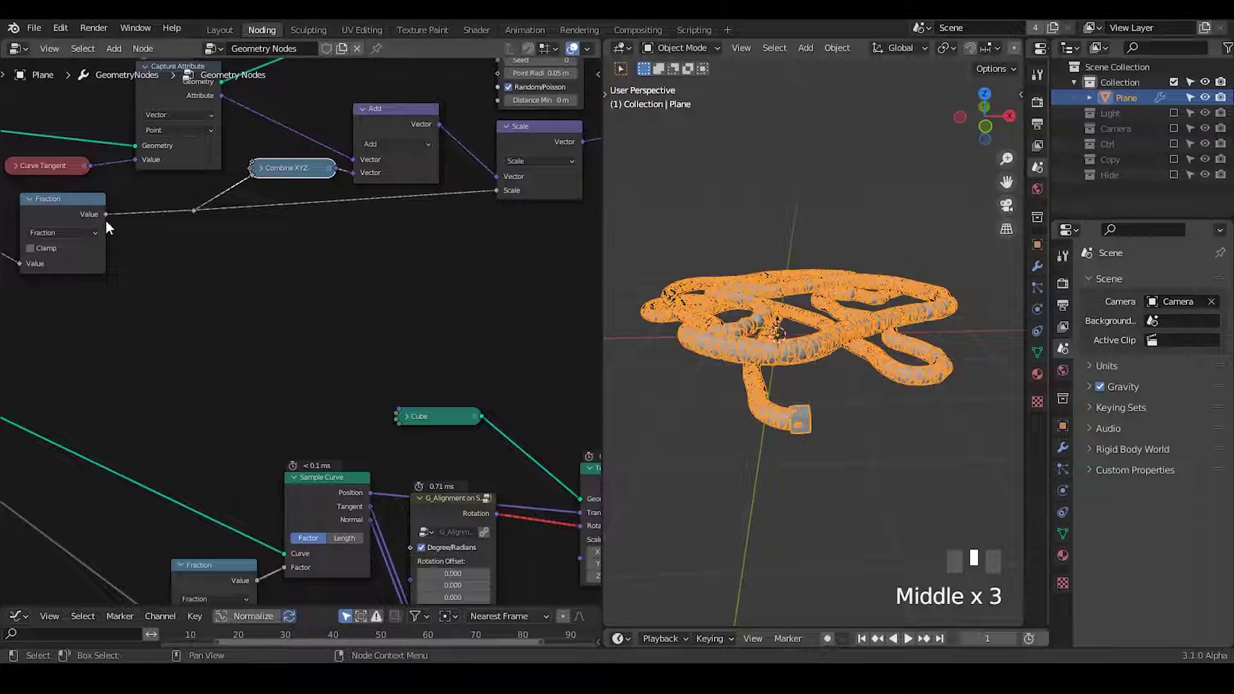
drag(105, 215, 232, 269)
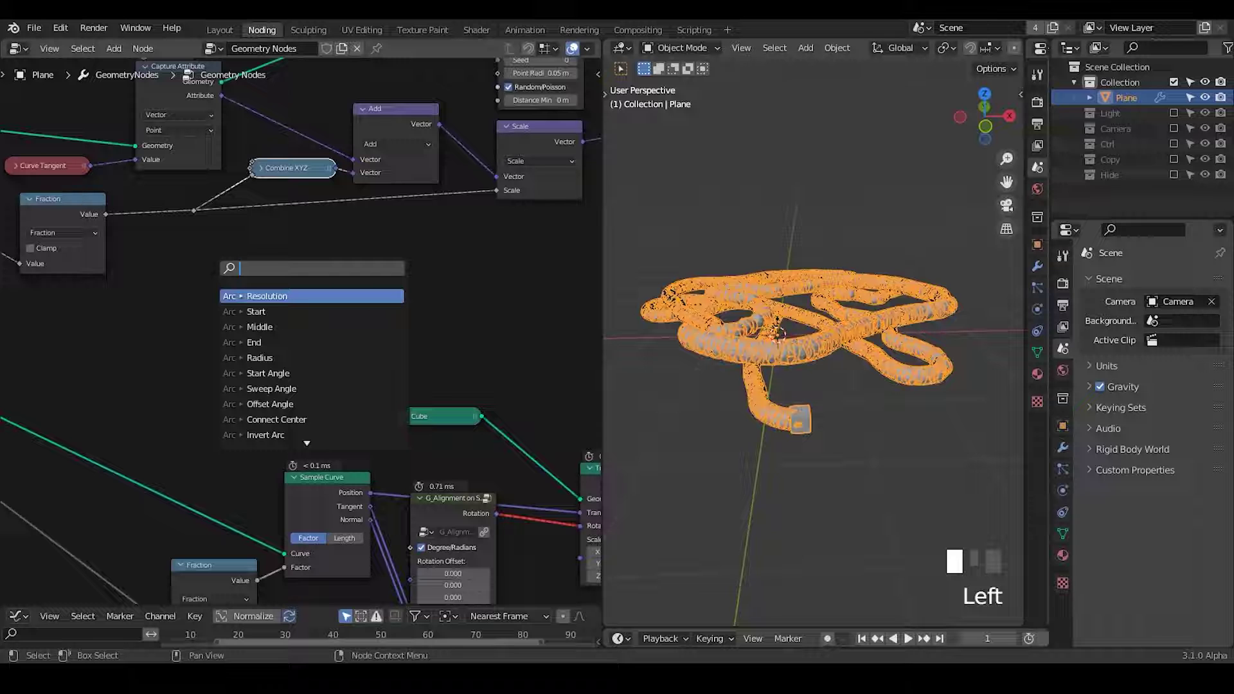
text(map range)
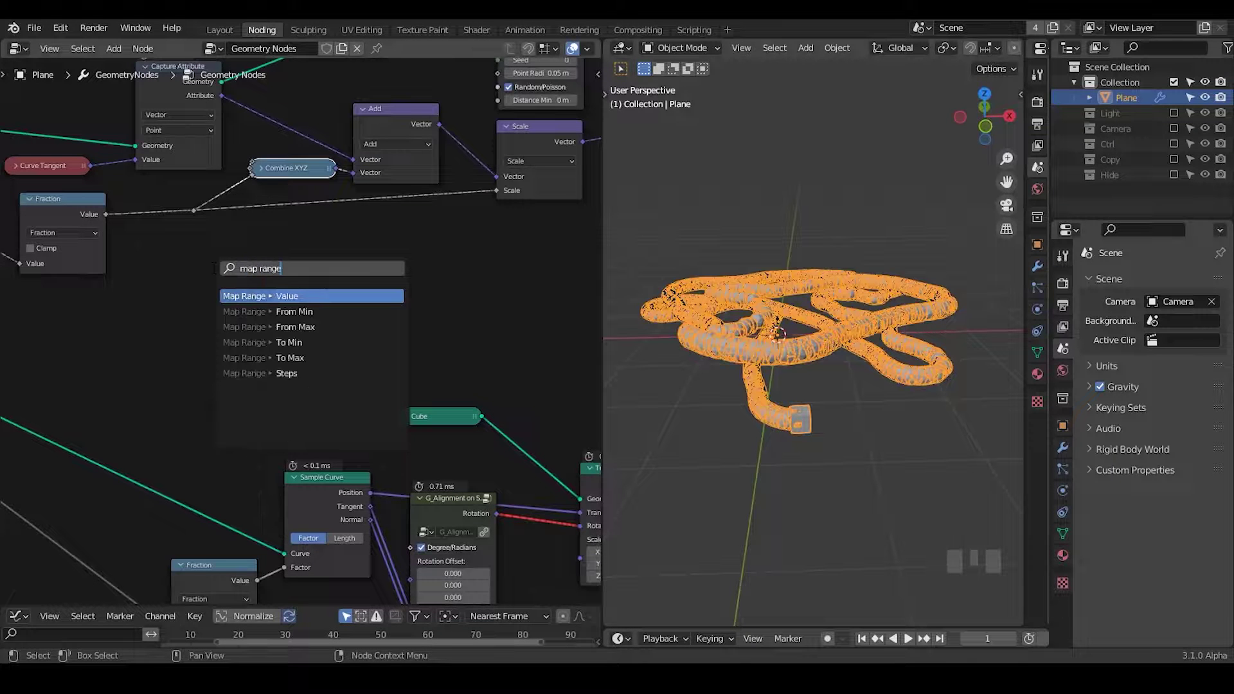
key(Return)
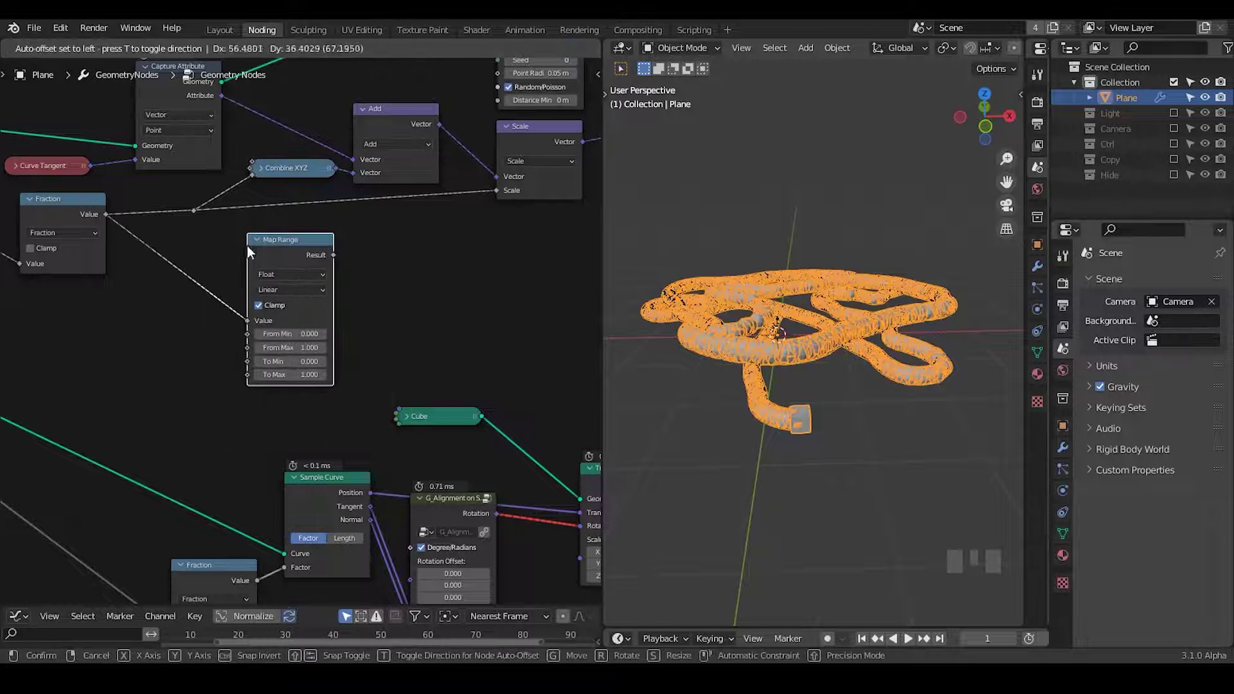
click(247, 246)
click(272, 253)
key(ctrl+x)
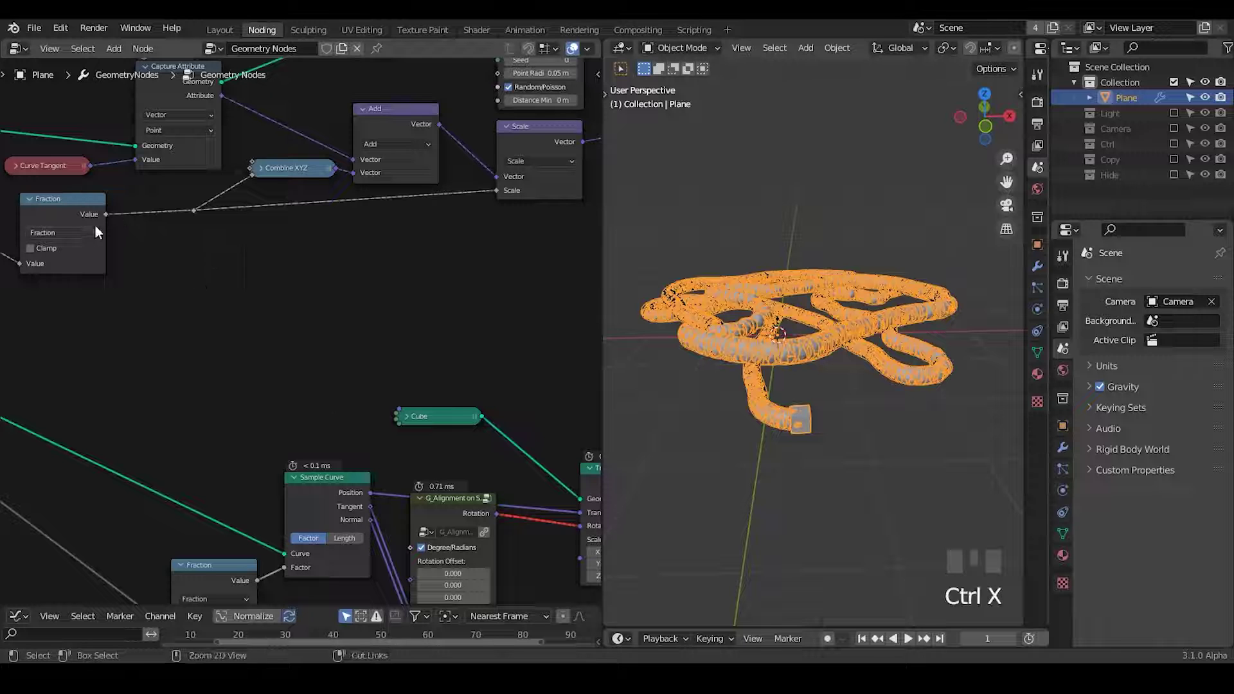
Add a ColorRamp node driven by the upper Fraction node's Value output
drag(105, 213, 213, 267)
text(color)
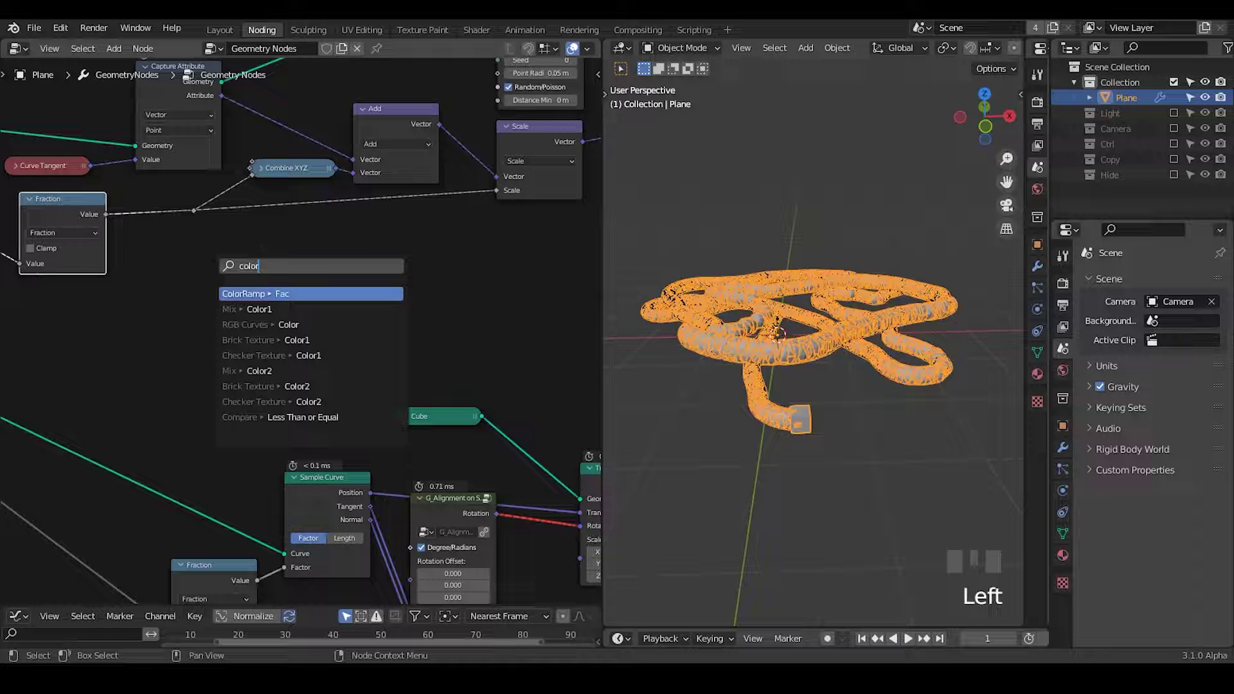
click(266, 294)
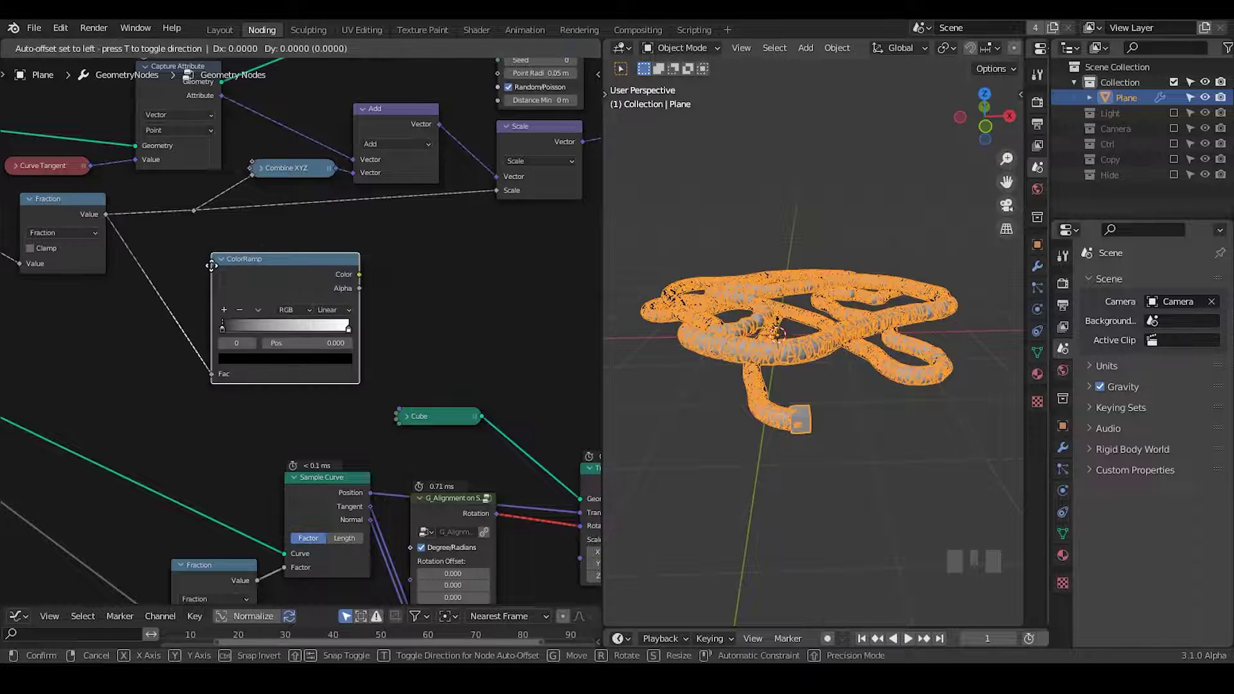
middle_click(267, 292)
middle_drag(267, 292, 217, 284)
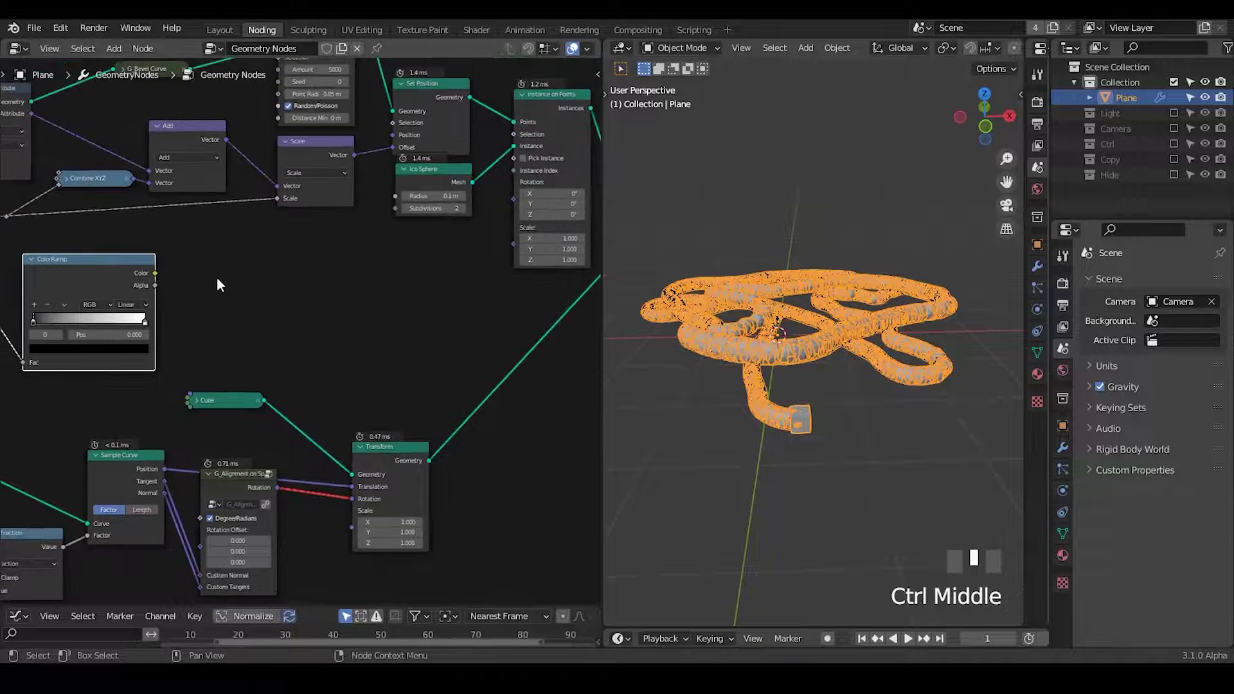
Connect the ColorRamp's Color output to the Scale input of Instance on Points and to the reroute
drag(159, 268, 513, 244)
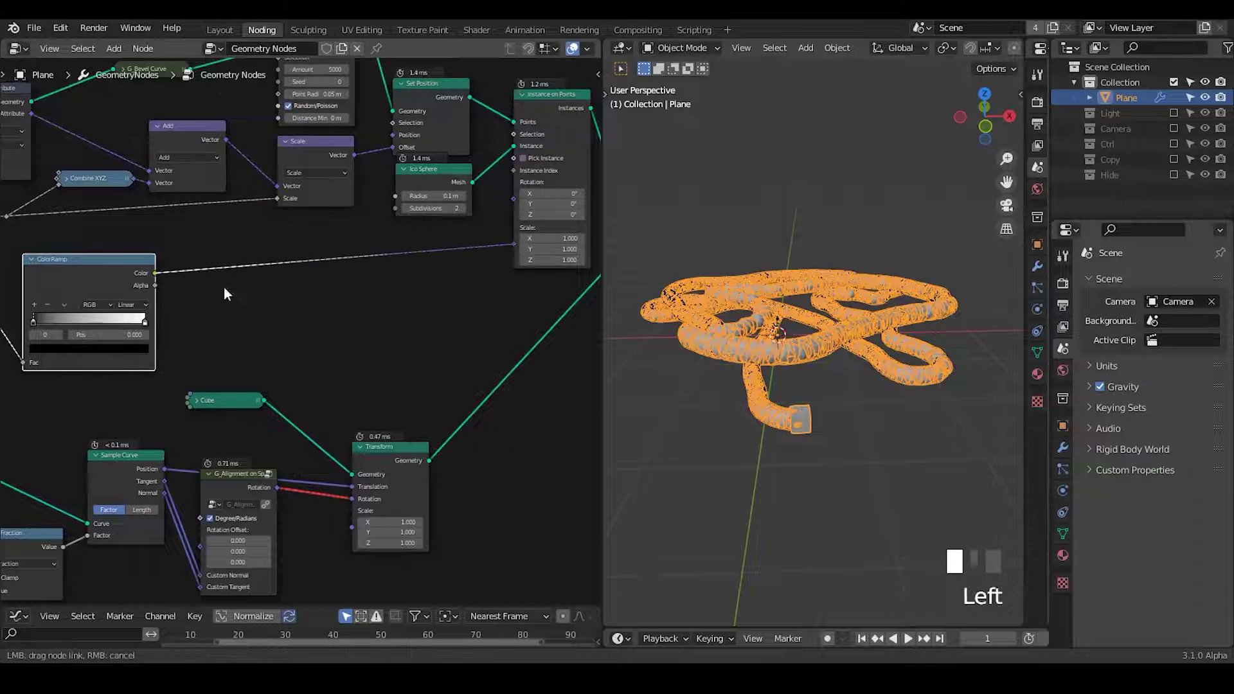
middle_drag(335, 287, 385, 235)
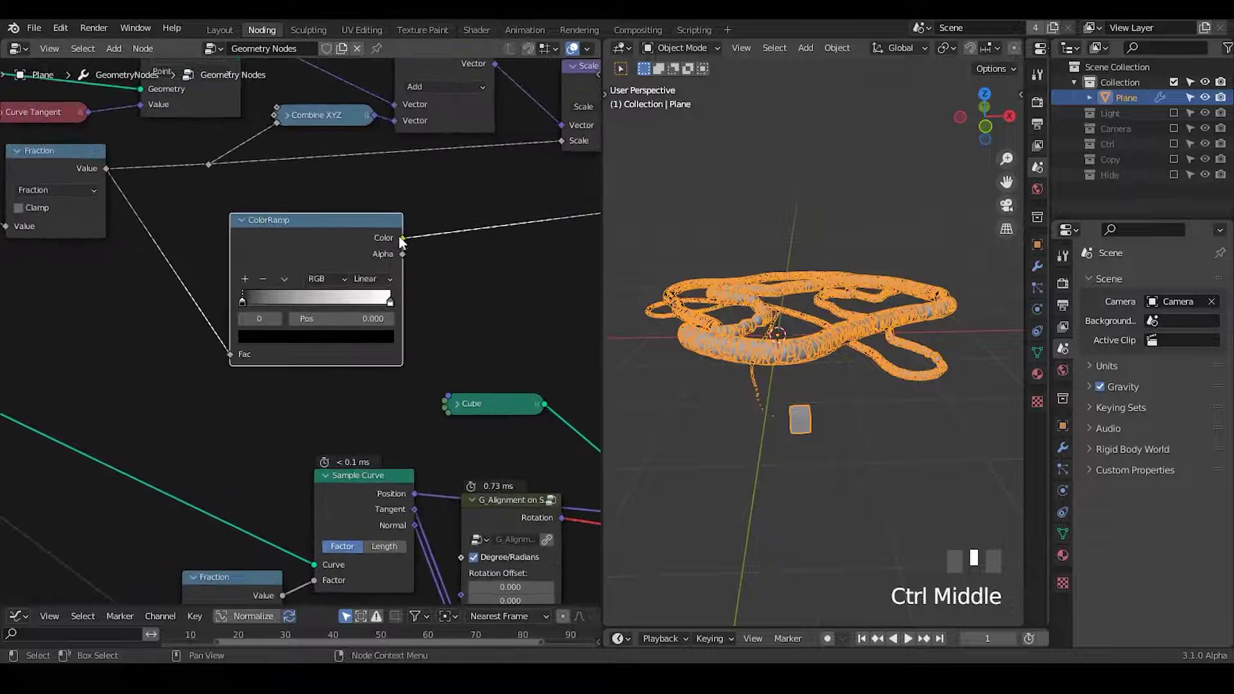
drag(400, 238, 209, 164)
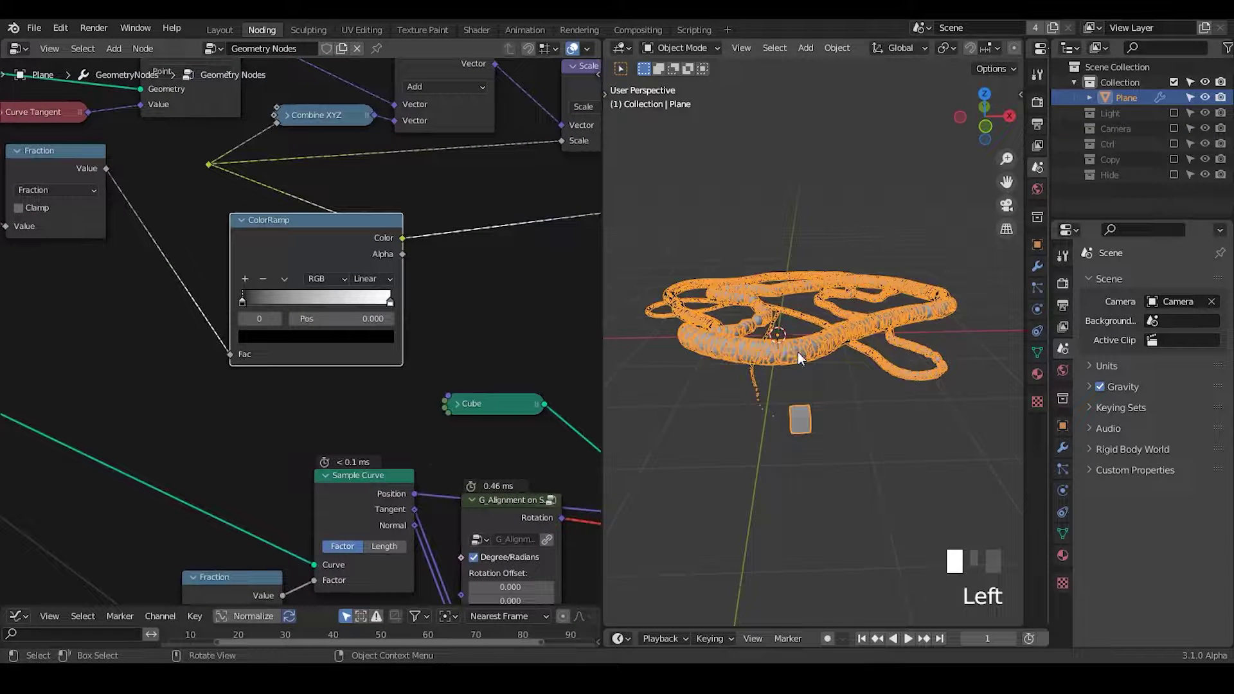
middle_drag(797, 352, 810, 331)
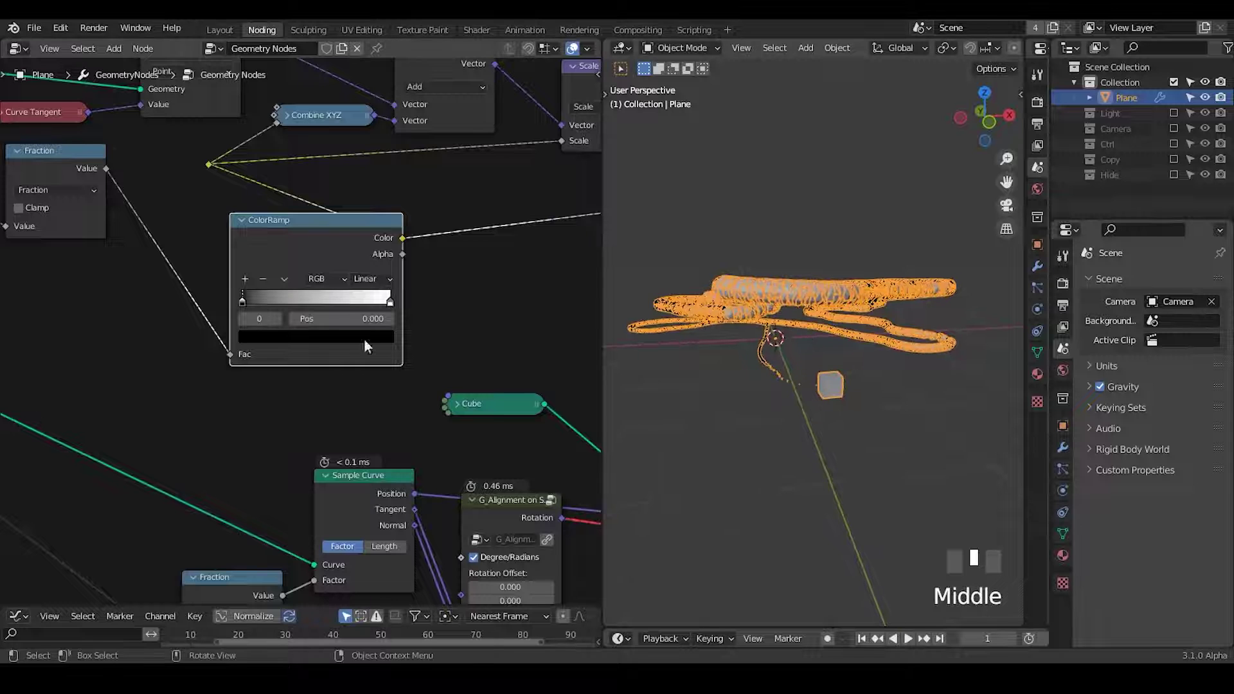
Move the ColorRamp's black stop to position 0.877 and reposition the ColorRamp node
drag(247, 299, 384, 297)
middle_drag(874, 310, 867, 345)
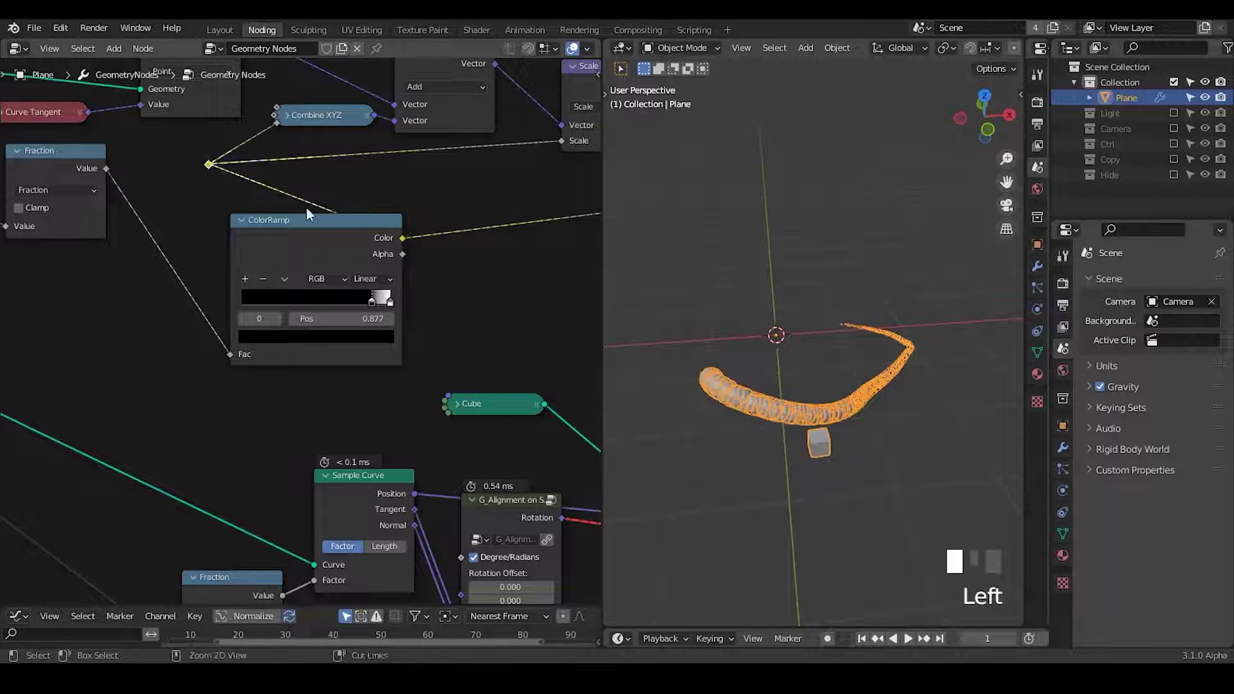
drag(307, 233, 230, 202)
Set the G_Negative node's Original value to 0.580
middle_drag(31, 377, 369, 251)
middle_drag(200, 357, 256, 341)
shift+drag(112, 246, 143, 245)
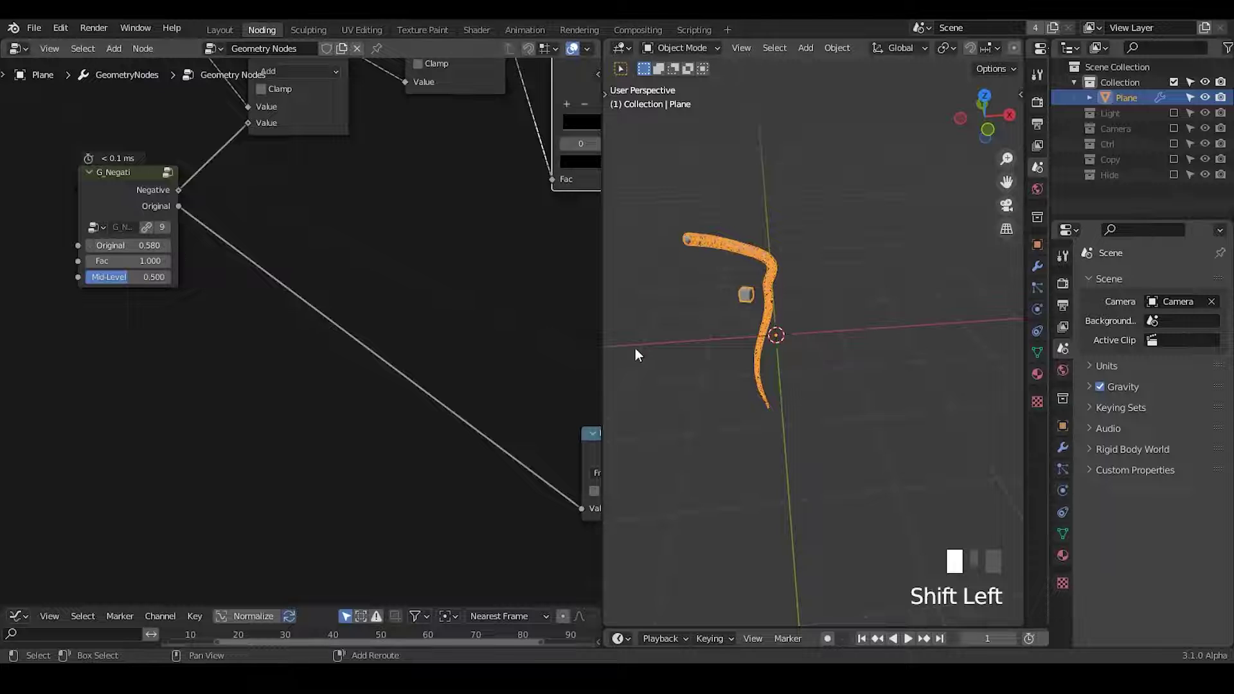
Mark the cube and the thick end of the trail with annotation strokes in the 3D viewport
middle_drag(635, 349, 736, 313)
click(738, 311)
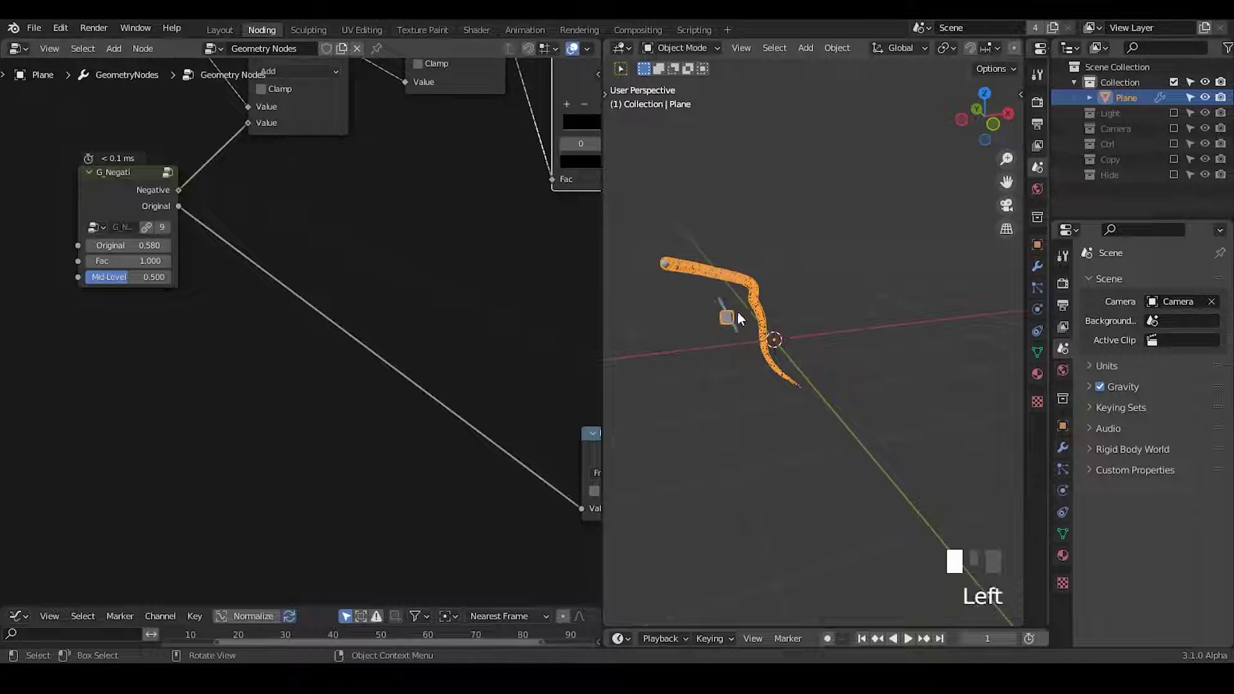
key(d)
mouse_move(663, 255)
mouse_down()
mouse_move(644, 283)
mouse_move(675, 265)
mouse_up()
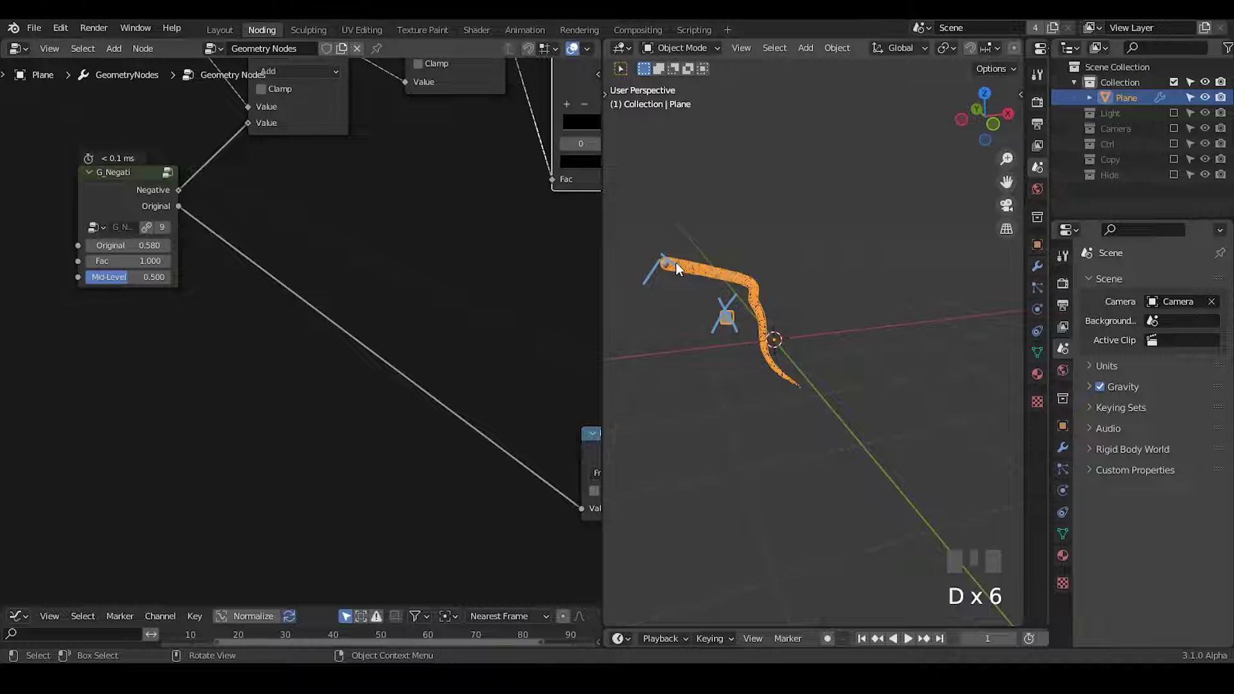
Duplicate the vector Add node and insert the copy on the link between Capture Attribute's Attribute output and the existing Add node
middle_drag(172, 236, 491, 428)
middle_drag(248, 410, 127, 413)
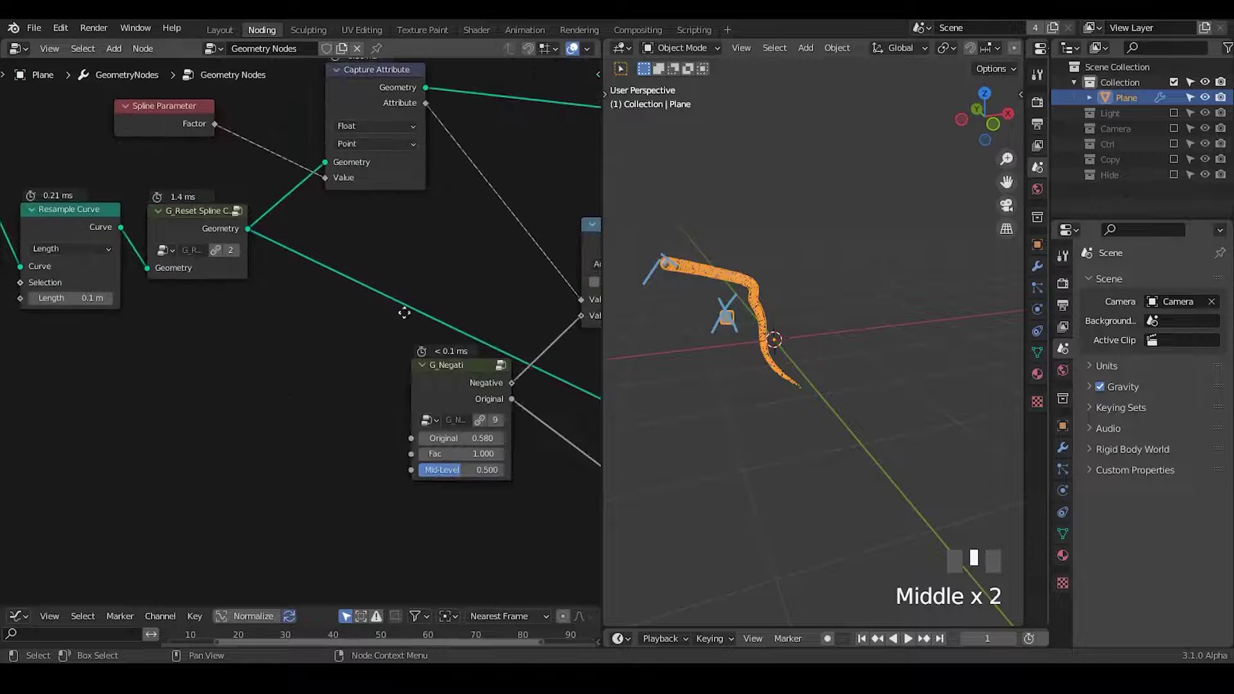
middle_drag(578, 315, 203, 318)
middle_drag(391, 303, 227, 327)
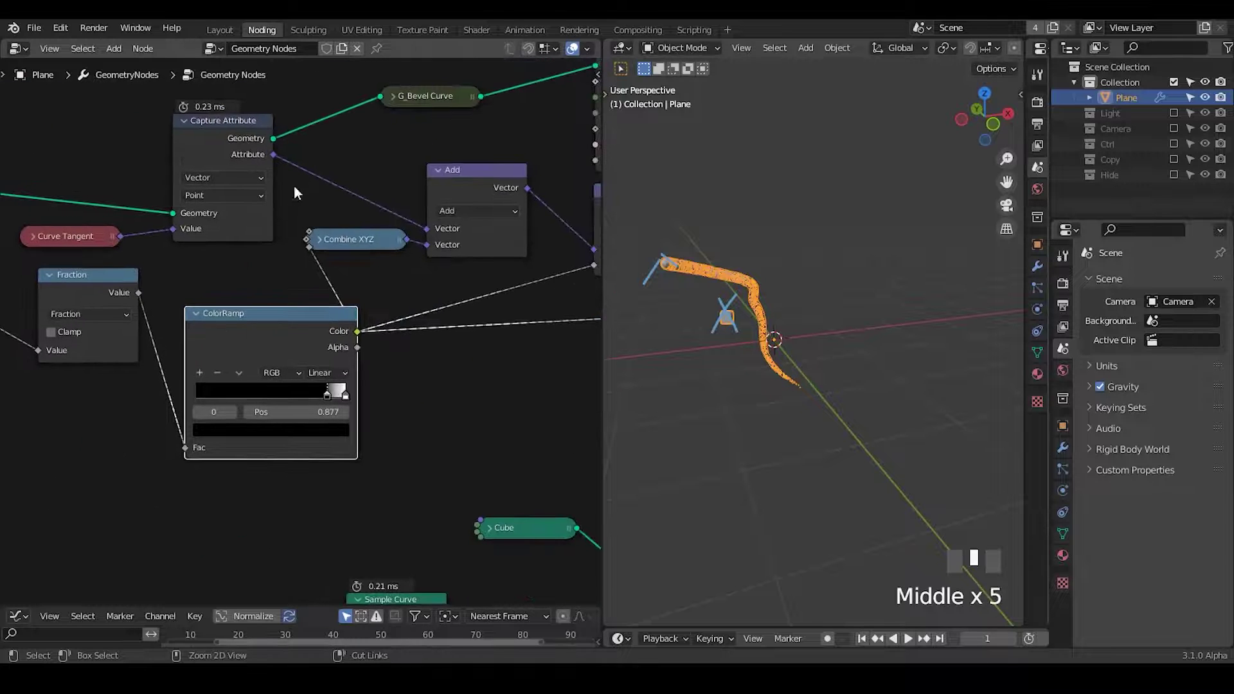
click(465, 187)
key(shift+d)
click(328, 168)
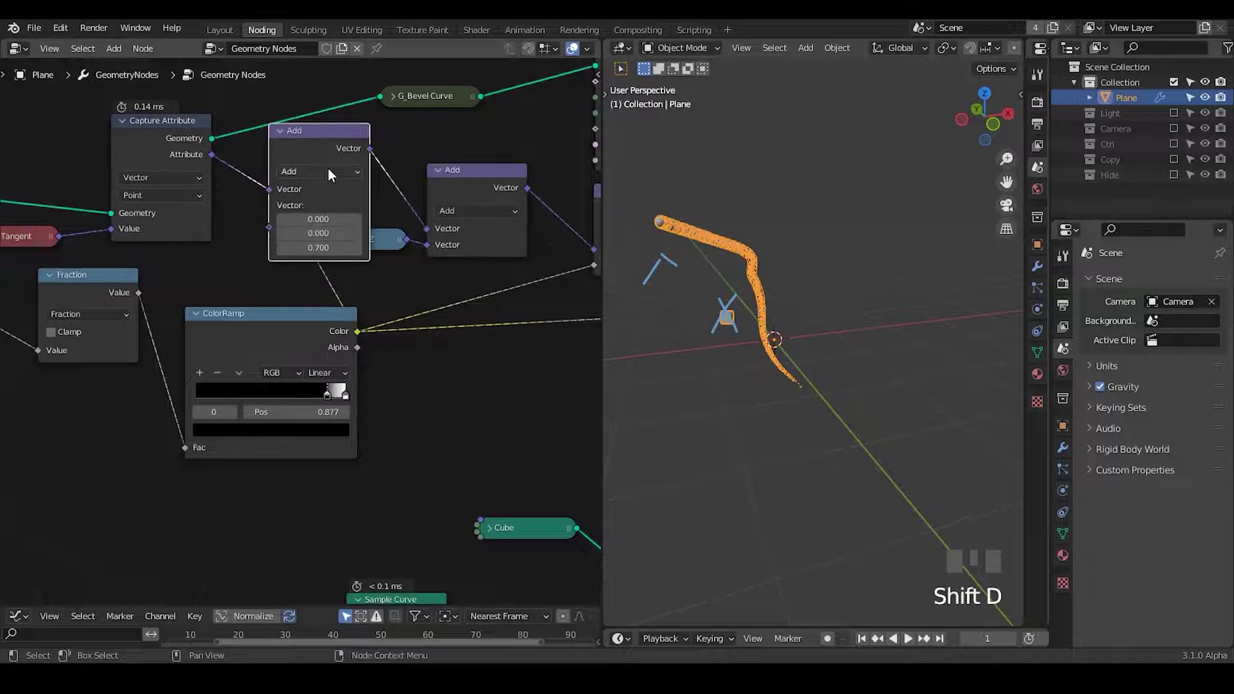
Switch the duplicated vector math node to the Scale operation and set its Scale to -1.000
click(328, 168)
click(337, 402)
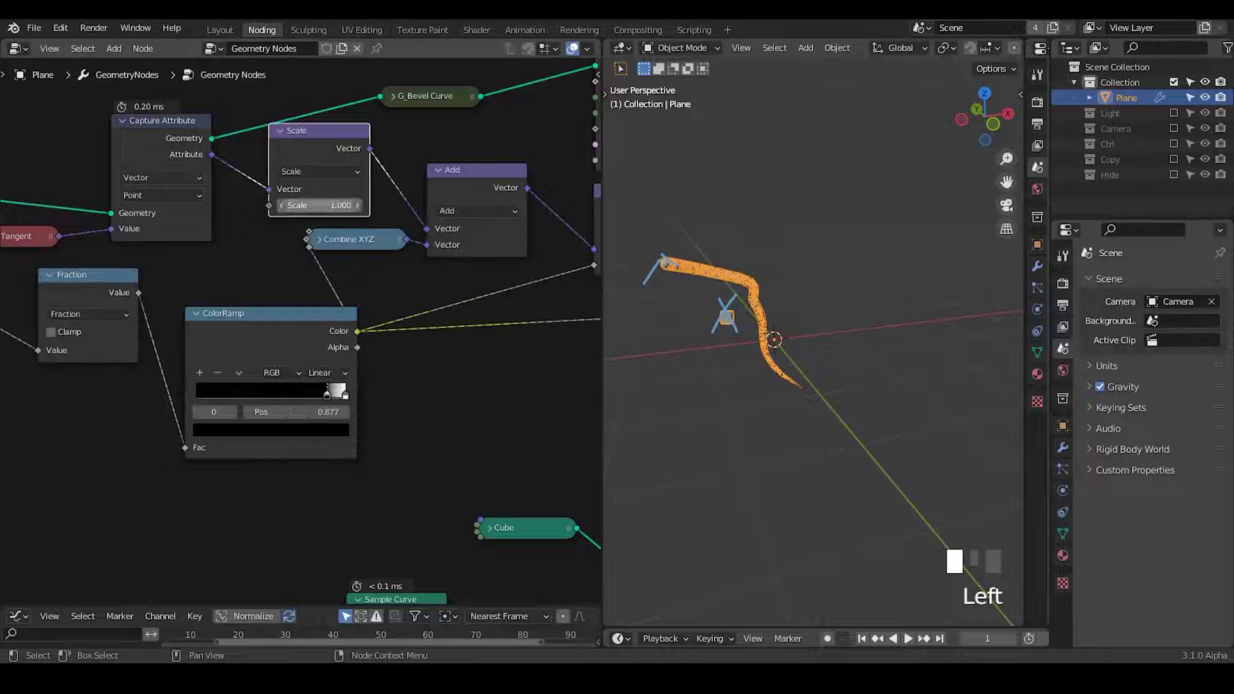
drag(329, 206, 360, 206)
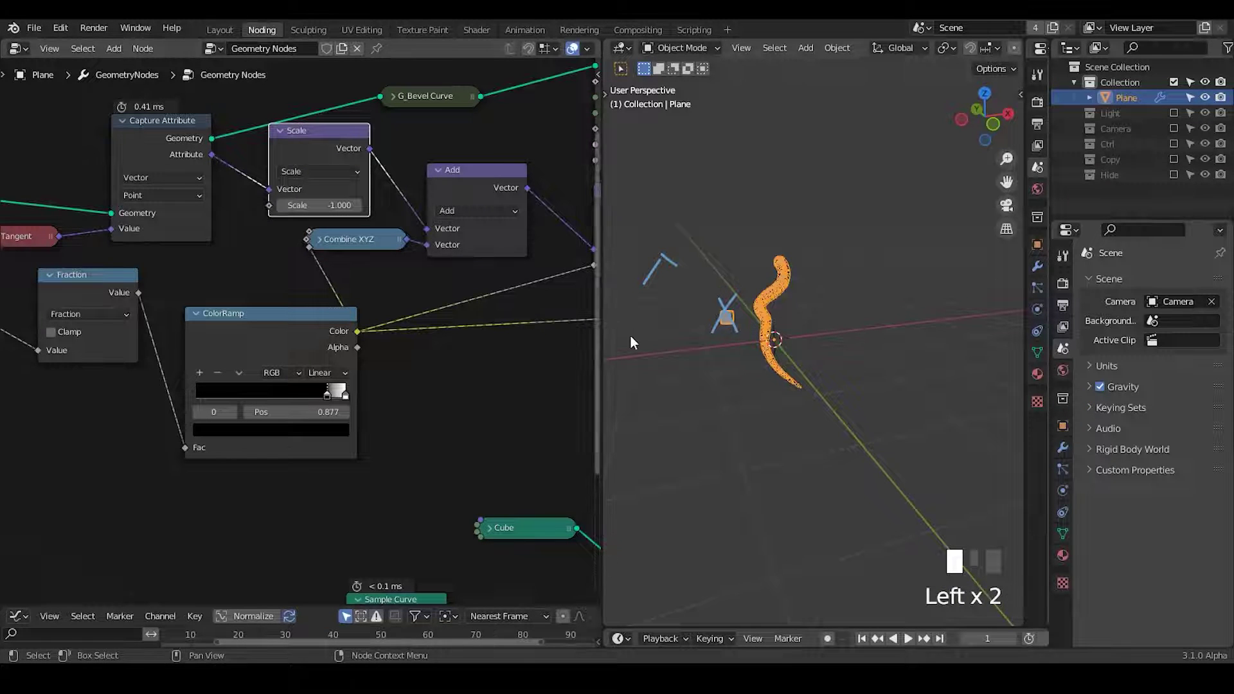
Annotate the area between the cube and the trail's thick end, and erase all strokes drawn in the viewport
middle_drag(630, 334, 771, 310)
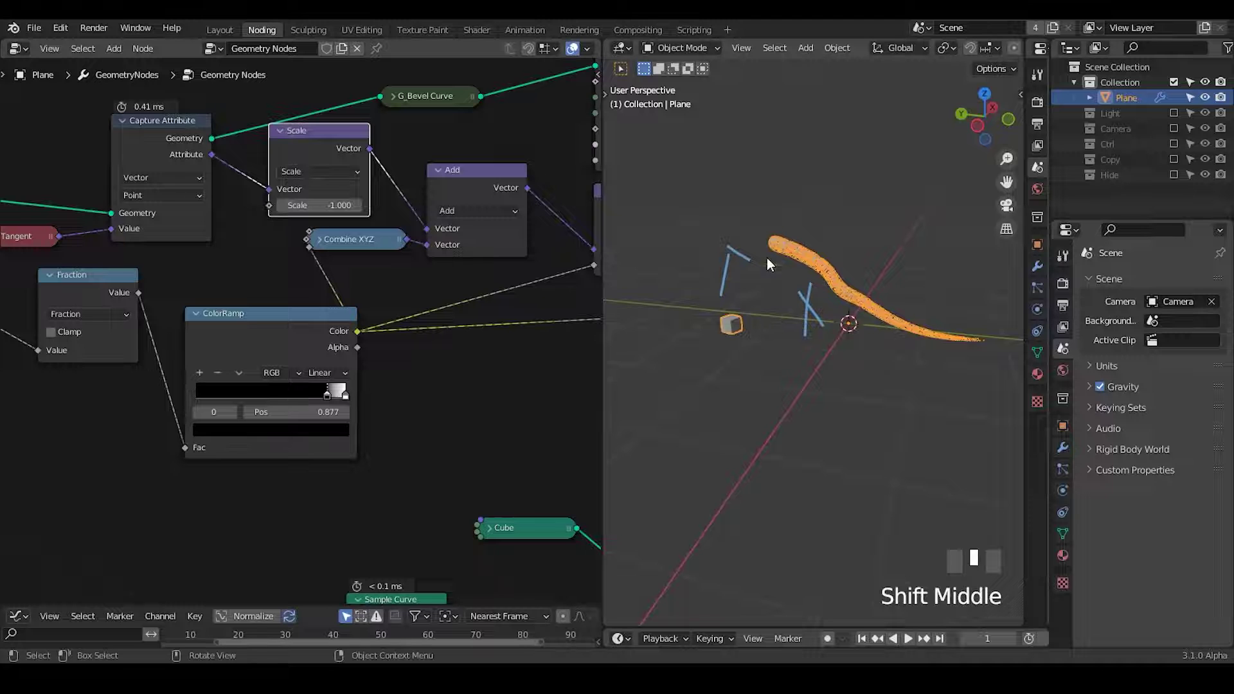
mouse_move(740, 301)
mouse_down()
mouse_move(750, 261)
mouse_move(775, 261)
mouse_up()
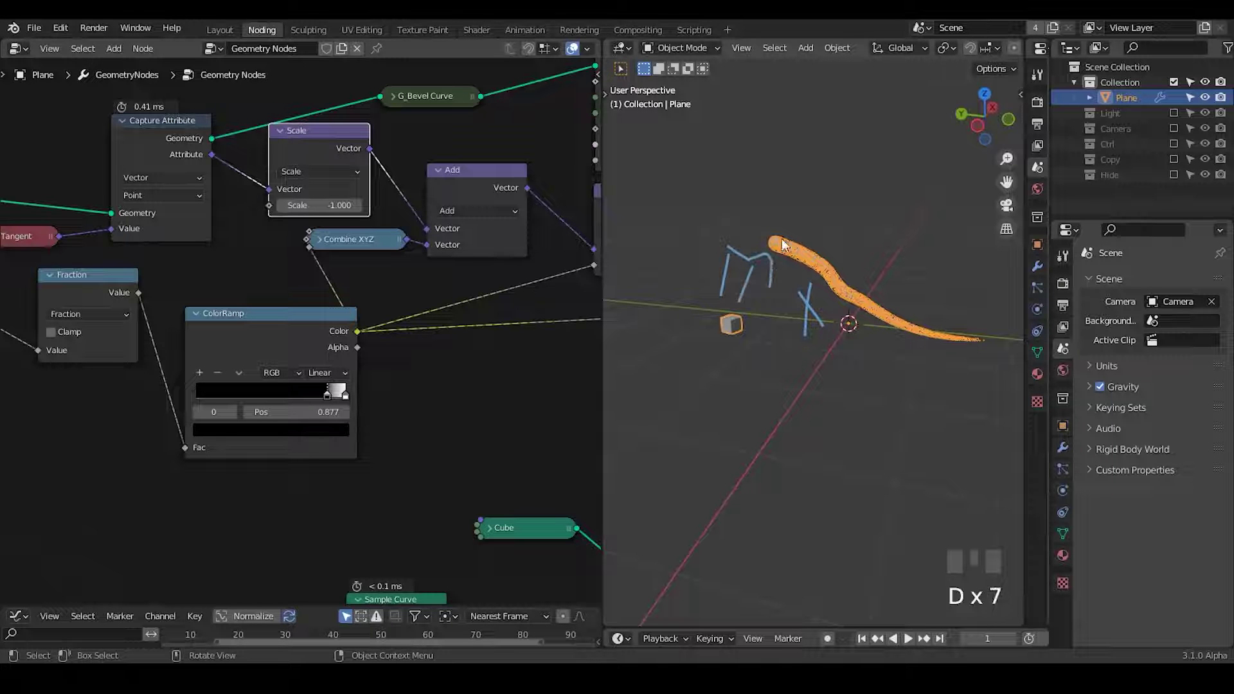
mouse_move(745, 270)
right_down()
mouse_move(799, 330)
mouse_move(766, 378)
right_up()
right_drag(815, 285, 802, 295)
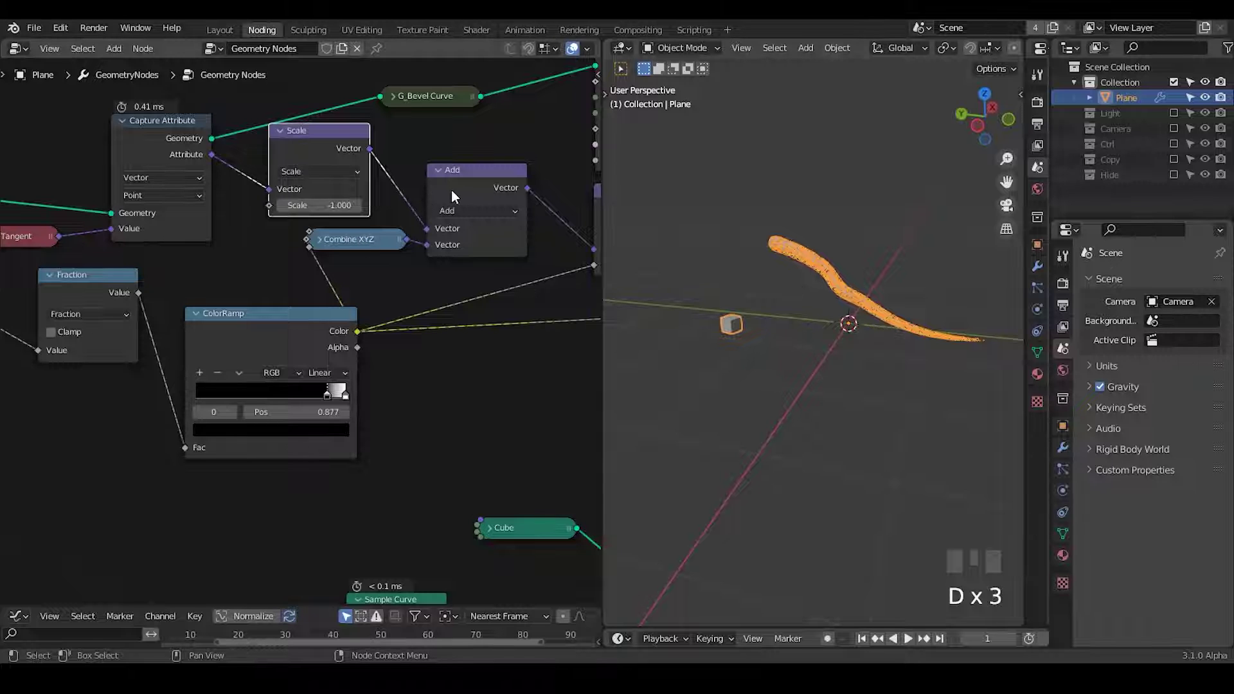
Move the vector Add node farther away from the Scale node
drag(451, 190, 484, 178)
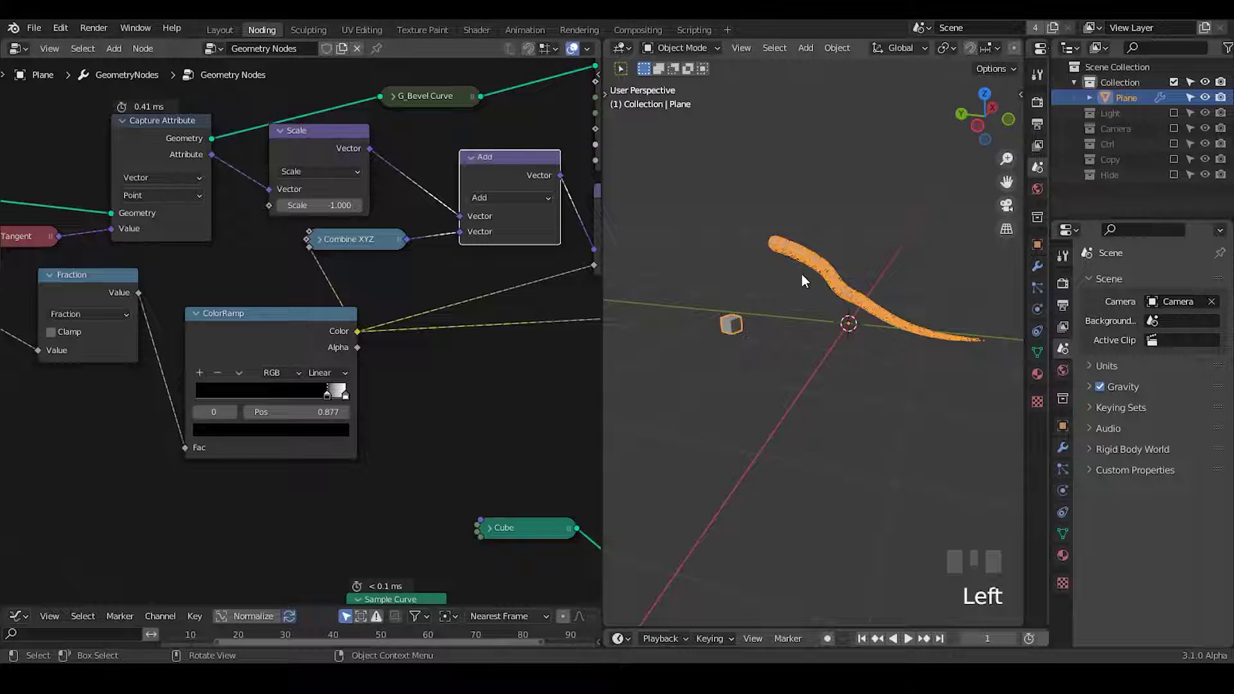
Sketch the desired trail path as an annotation curve rising from the cube across the existing trail, redrawing the first attempt
middle_drag(794, 322, 754, 318)
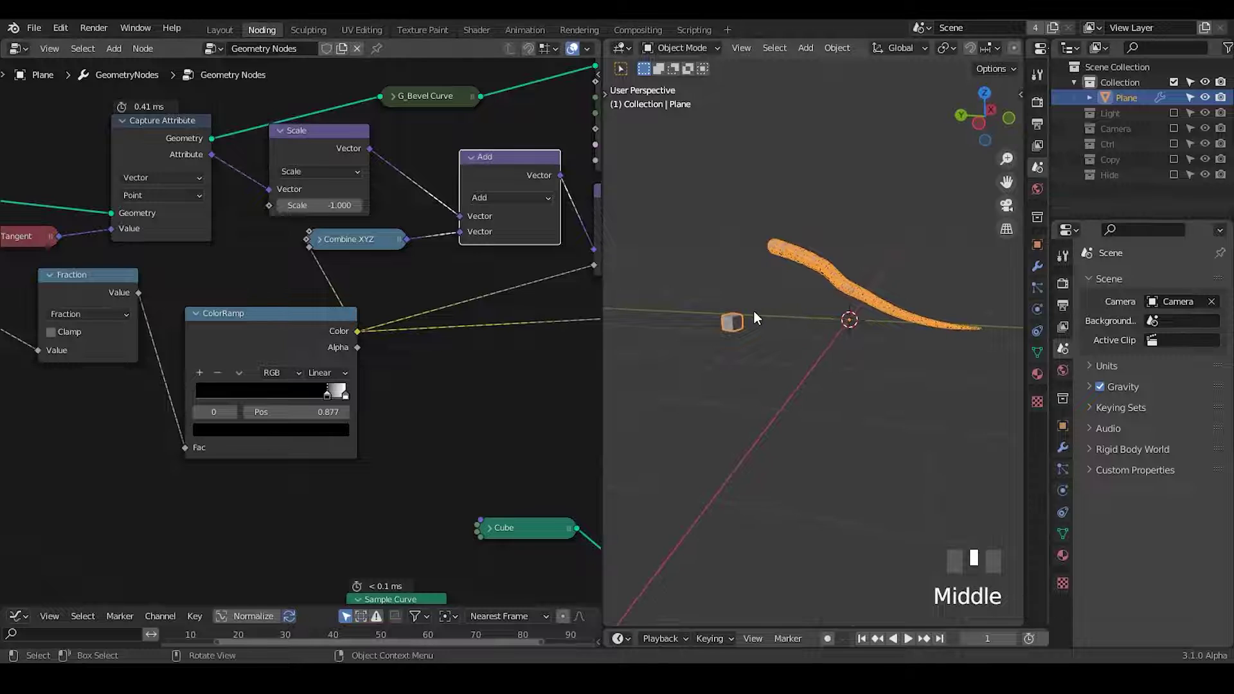
middle_drag(868, 338, 743, 316)
key(d)
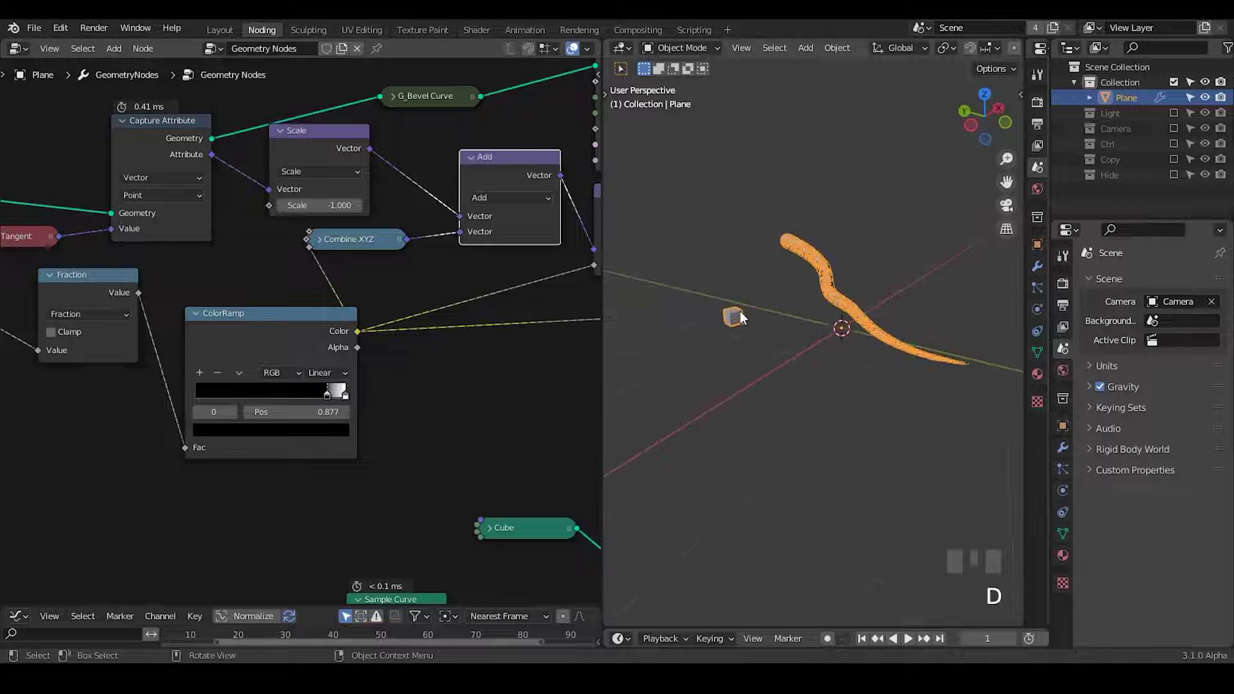
mouse_move(740, 311)
mouse_down()
mouse_move(848, 263)
mouse_move(885, 186)
mouse_up()
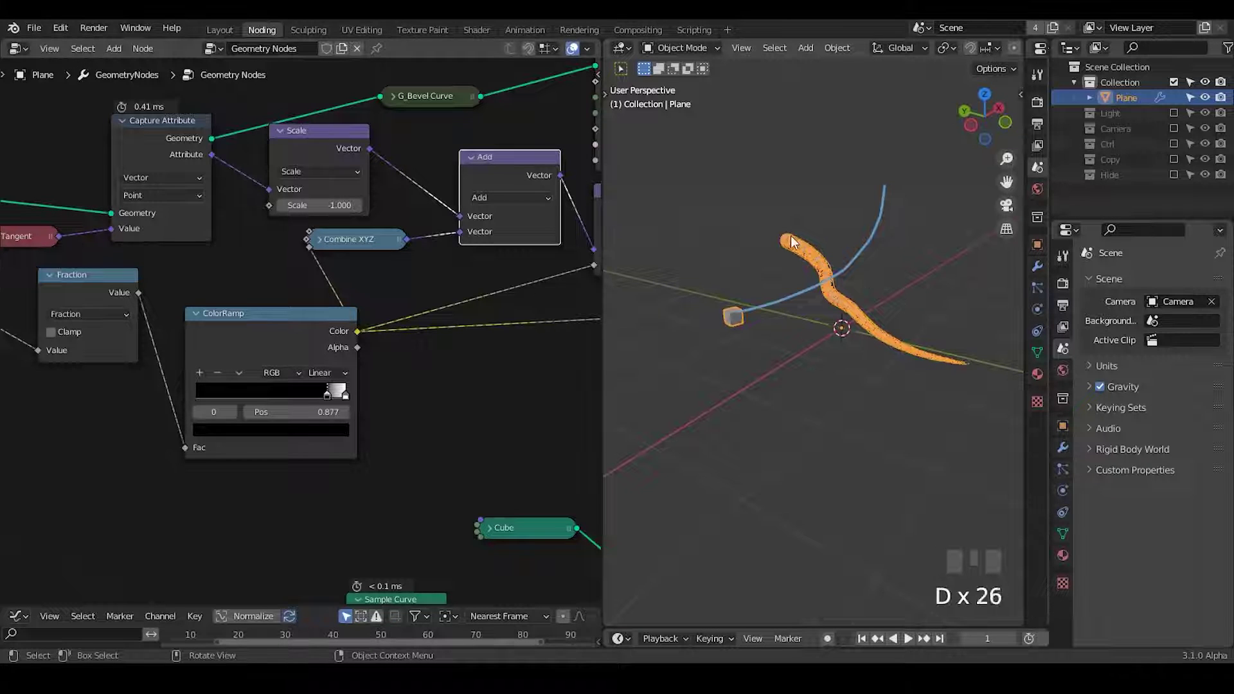
drag(792, 238, 863, 325)
right_drag(806, 260, 873, 200)
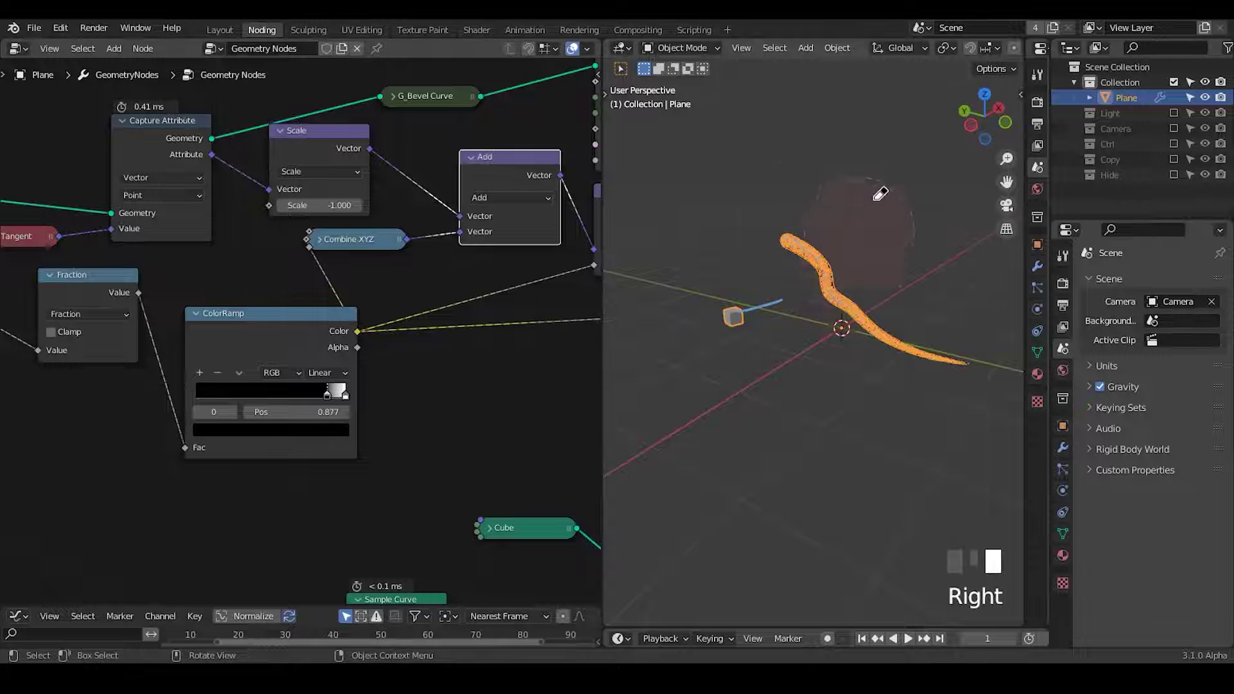
key(d)
drag(735, 315, 850, 243)
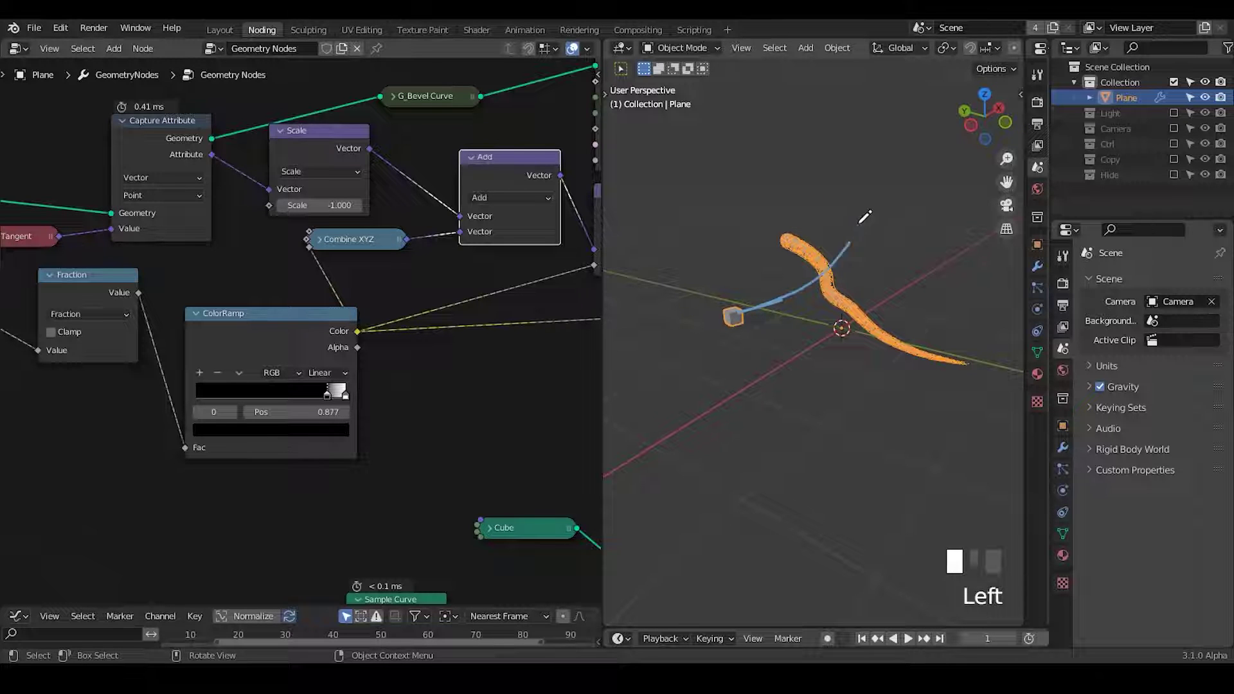
key(d)
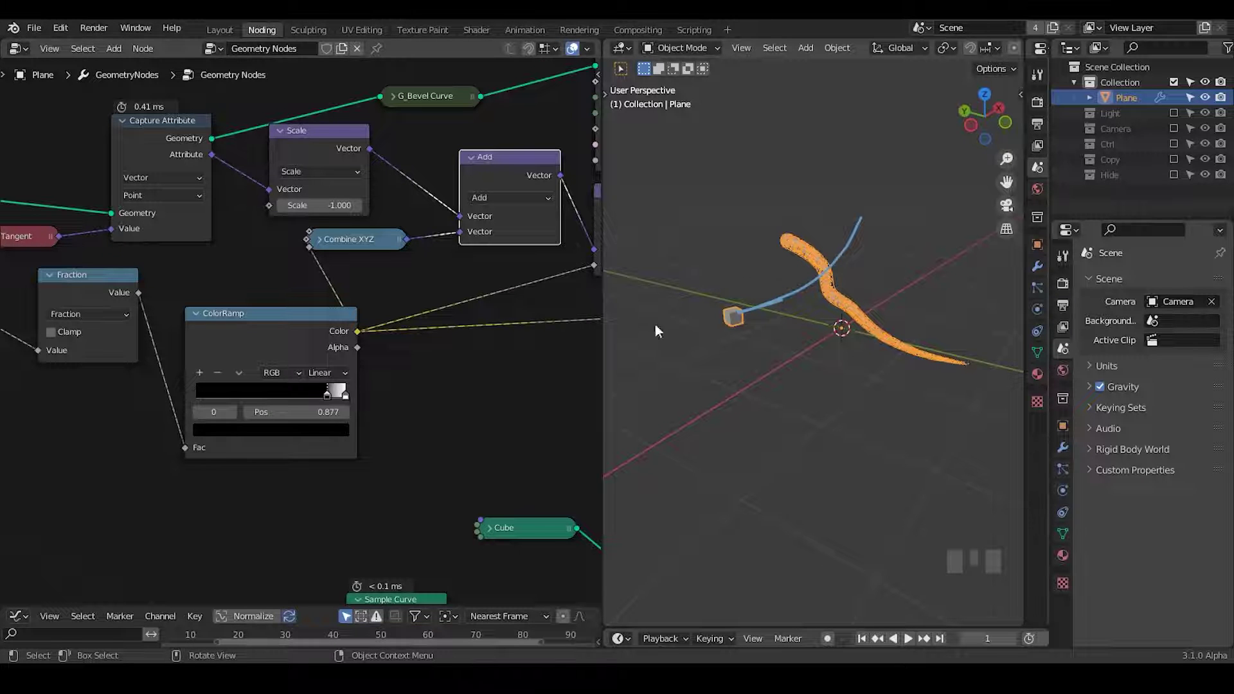
Annotate the ends of both the existing trail and the sketched curve with the numbers 0 and 1
middle_drag(154, 474, 283, 405)
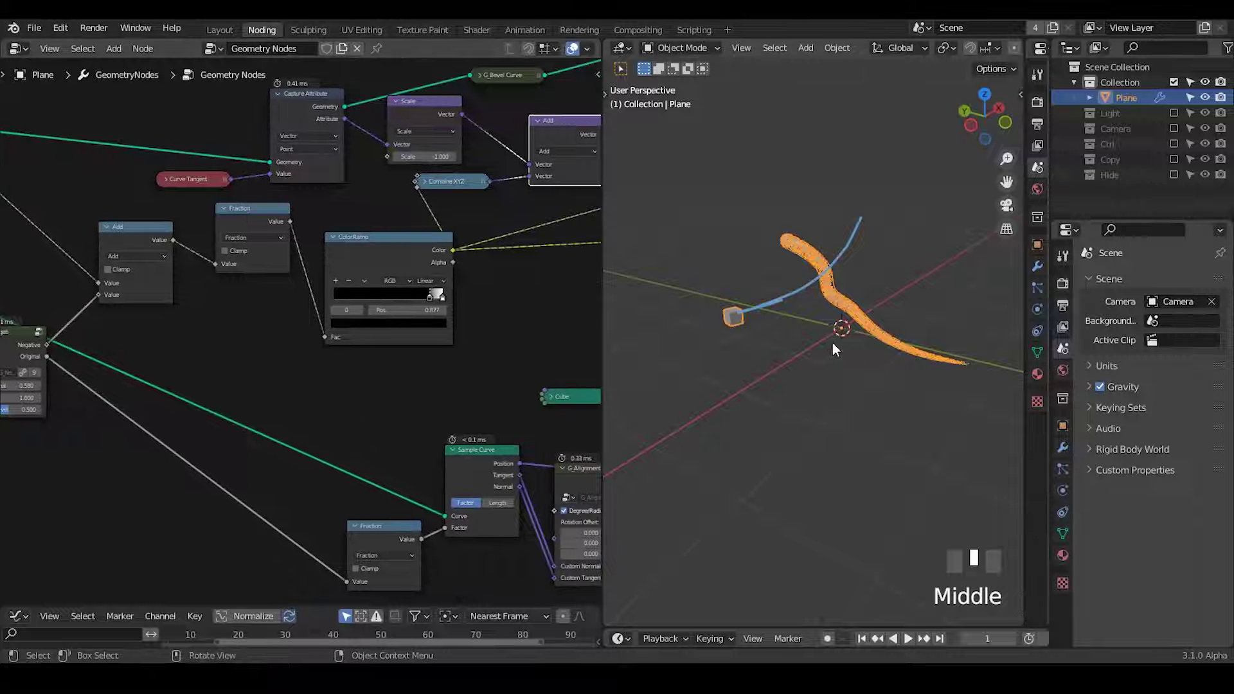
mouse_move(832, 349)
middle_down()
mouse_move(842, 370)
mouse_move(835, 352)
middle_up()
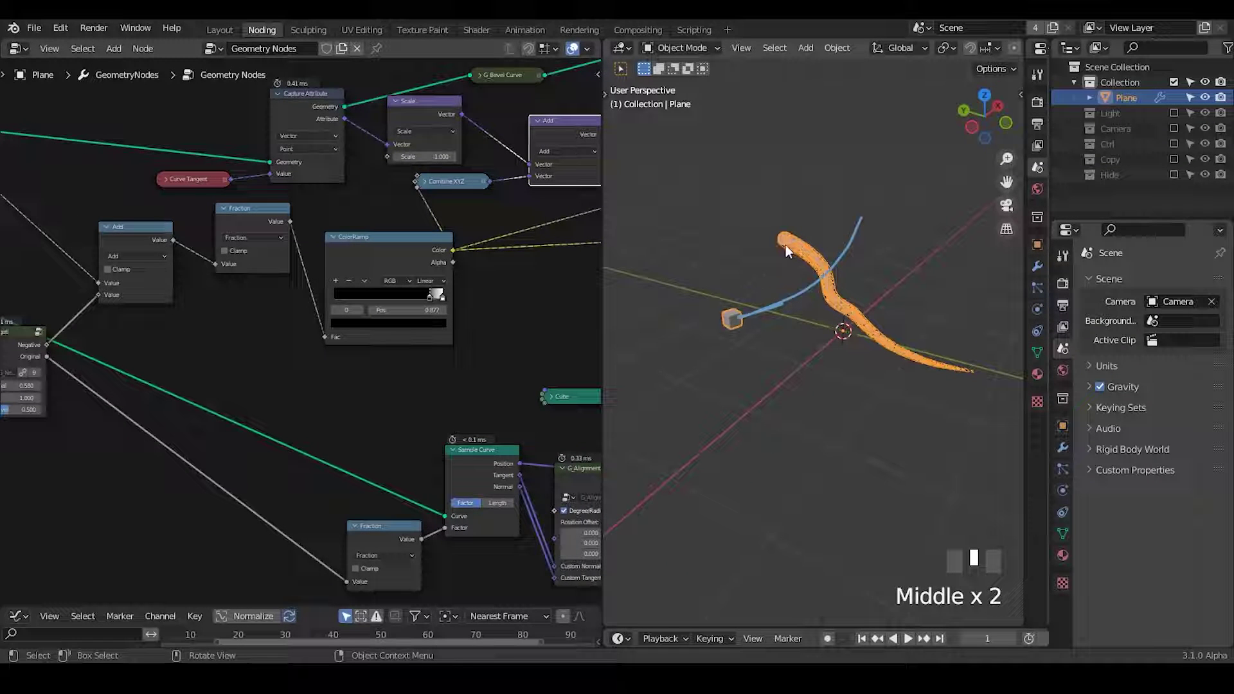
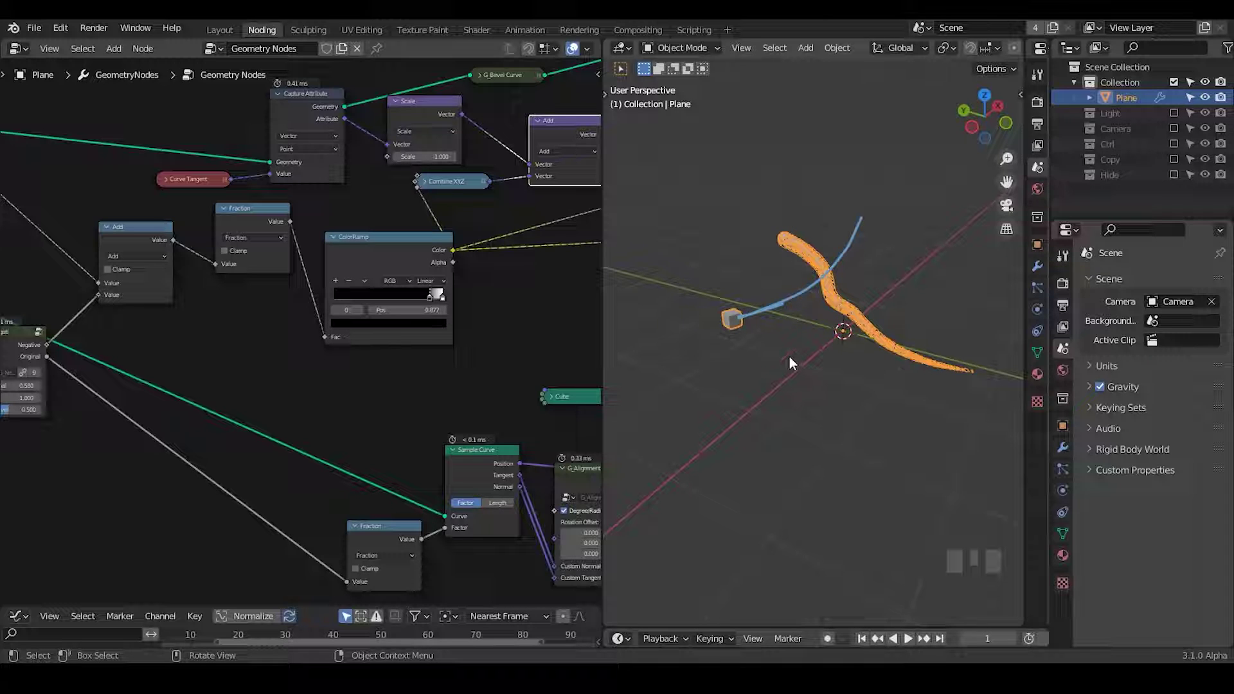
key(shift+ctrl+alt+q)
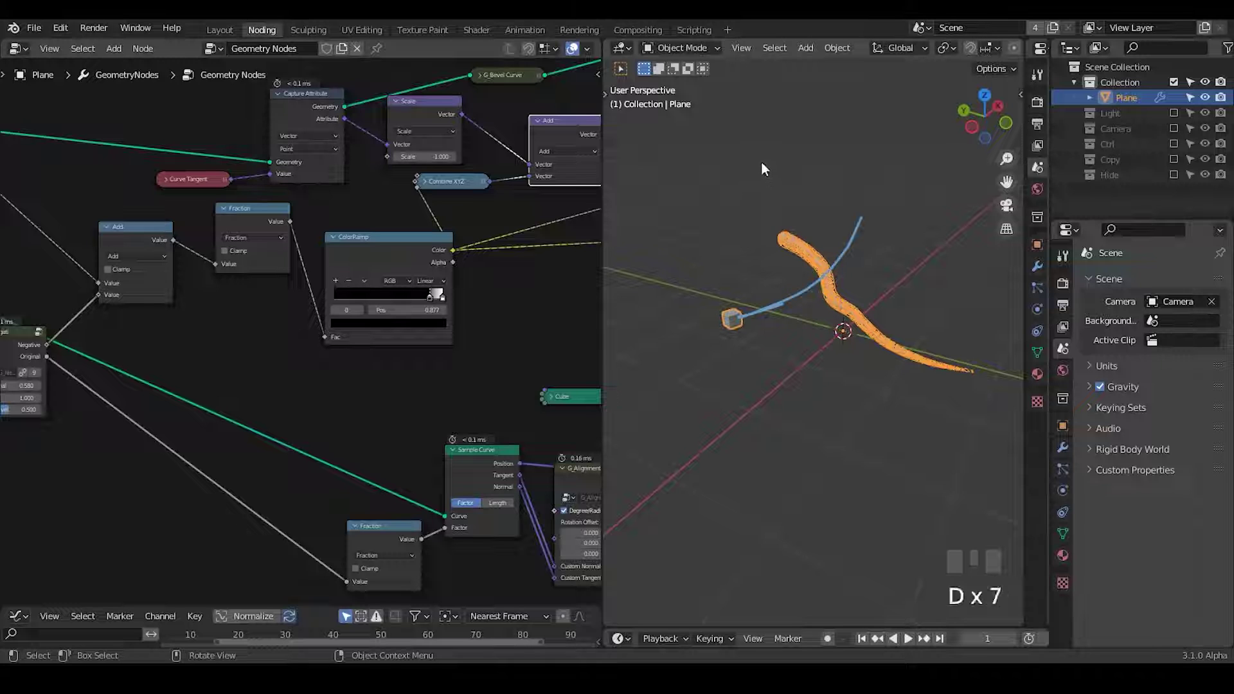
drag(762, 167, 759, 204)
drag(934, 339, 951, 371)
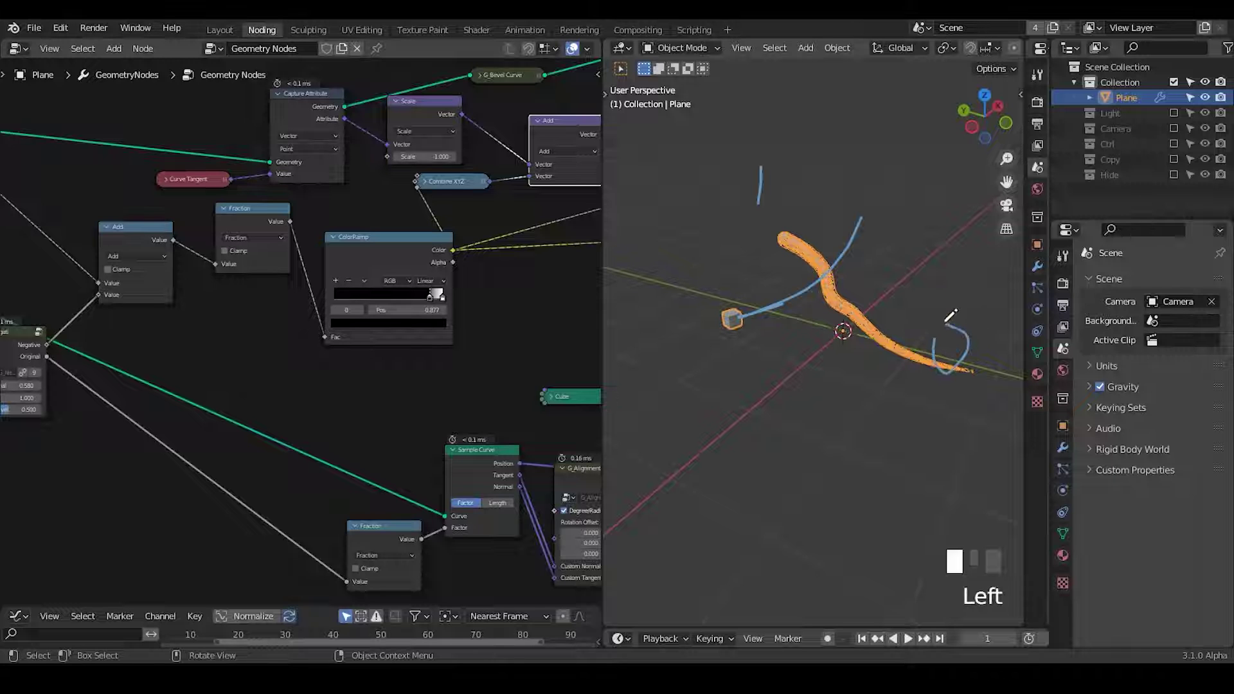
drag(947, 324, 944, 323)
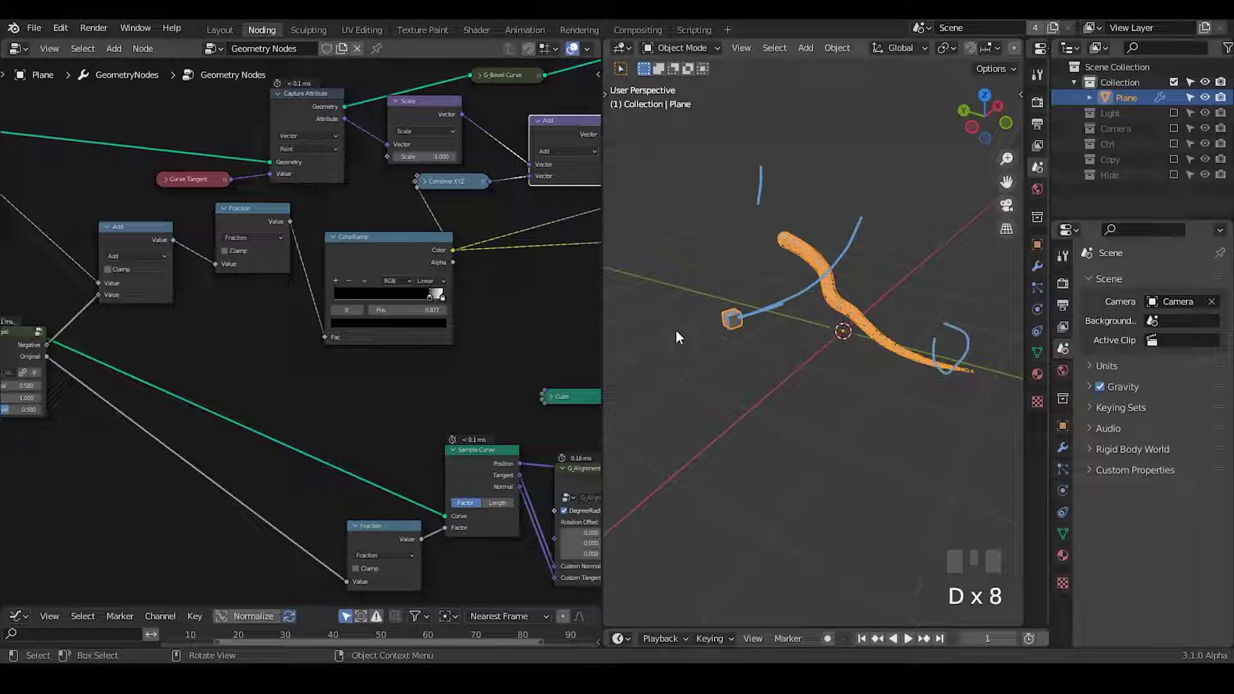
drag(676, 330, 694, 327)
drag(885, 177, 894, 224)
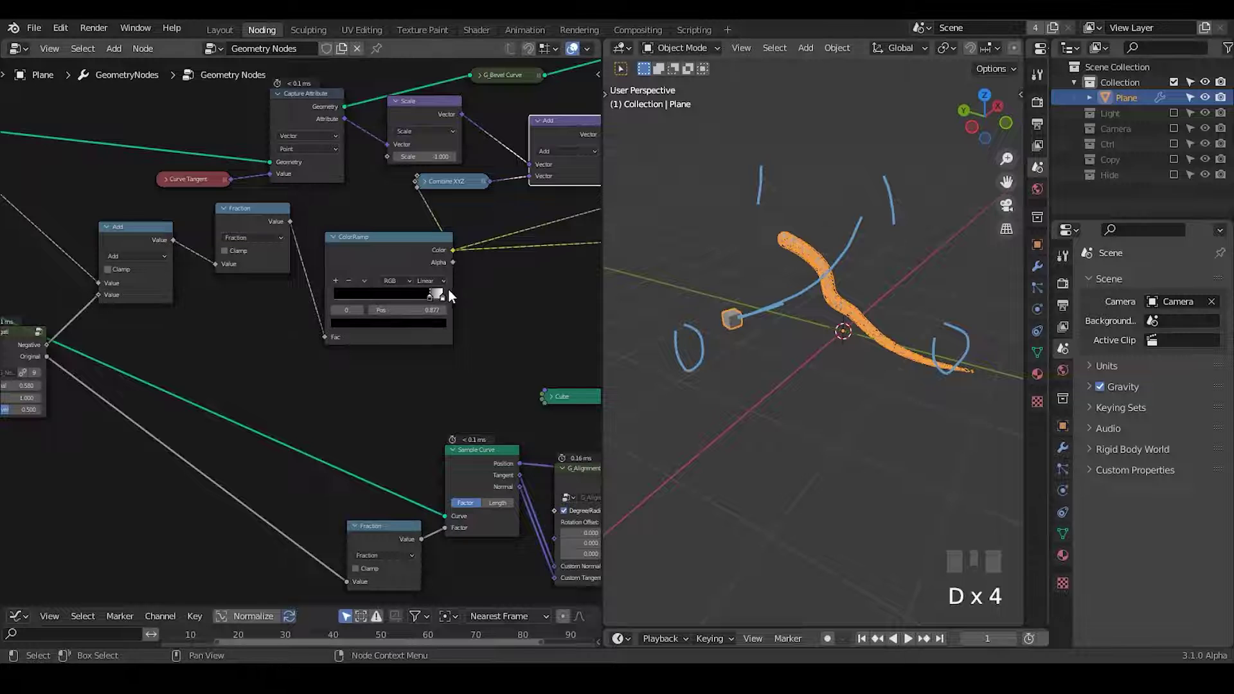
Flip the ColorRamp so it runs from white to black, and move its white stop to position 0.950
drag(449, 295, 415, 293)
ctrl+middle_drag(415, 293, 507, 318)
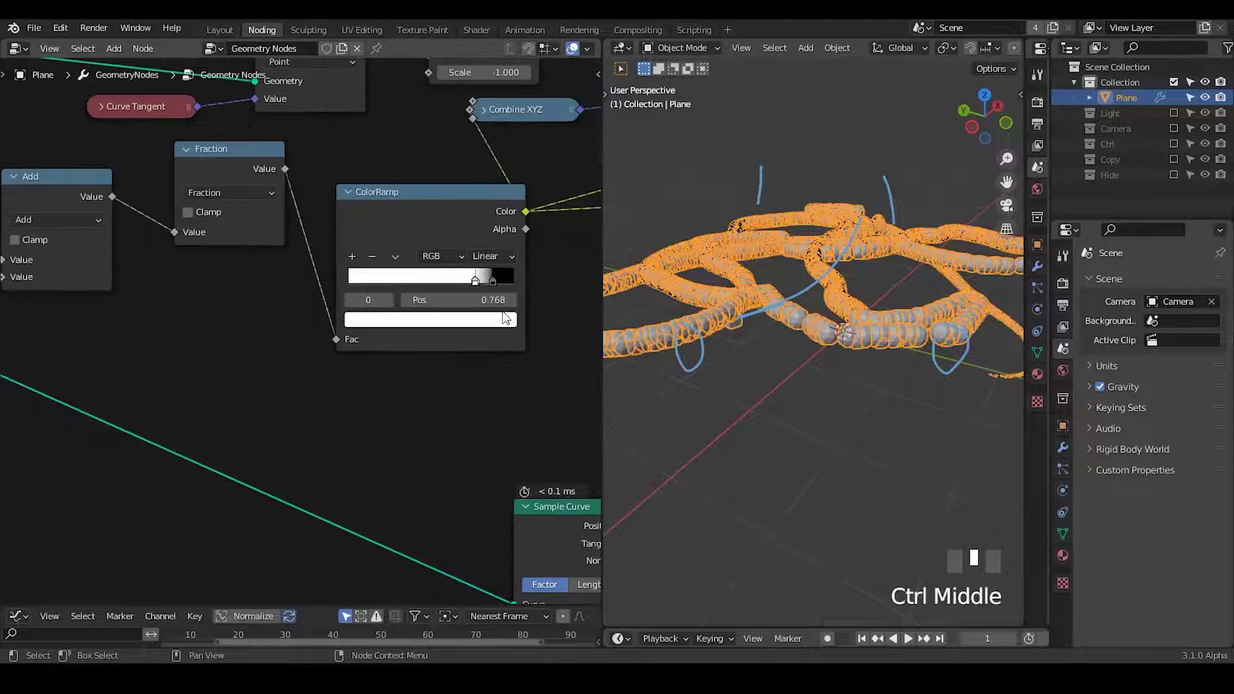
mouse_move(491, 279)
mouse_down()
mouse_move(520, 280)
mouse_move(500, 279)
mouse_up()
middle_drag(765, 437, 785, 411)
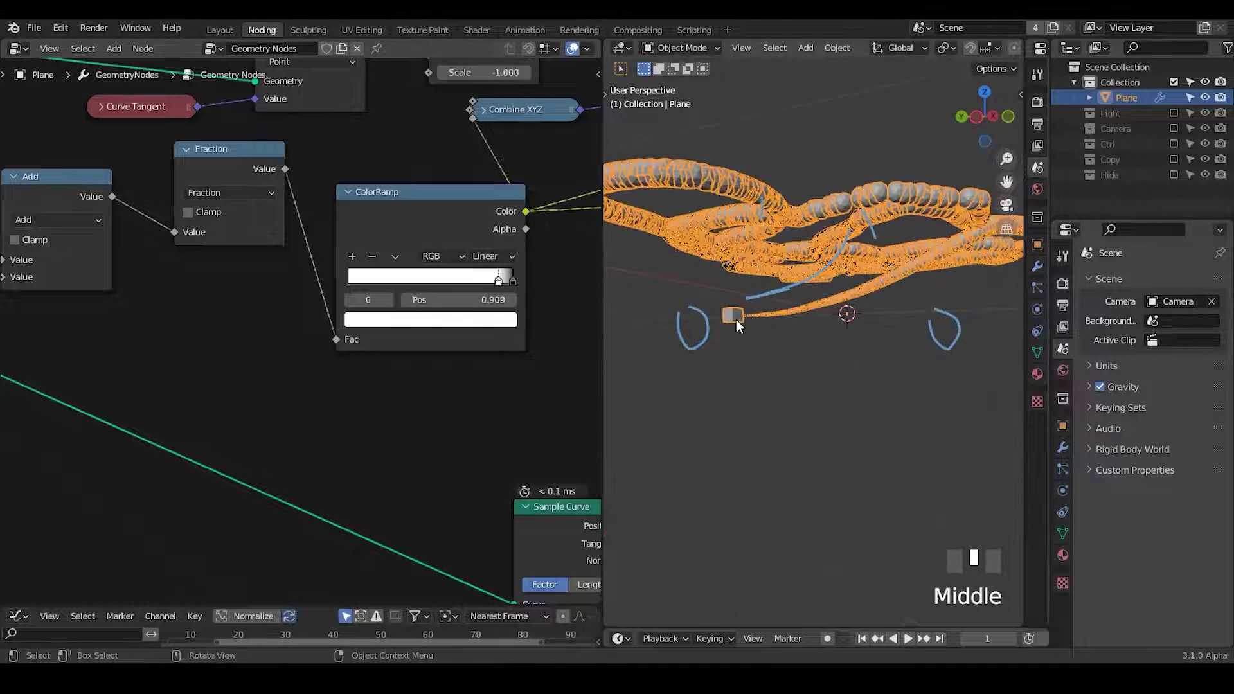
middle_drag(737, 321, 748, 325)
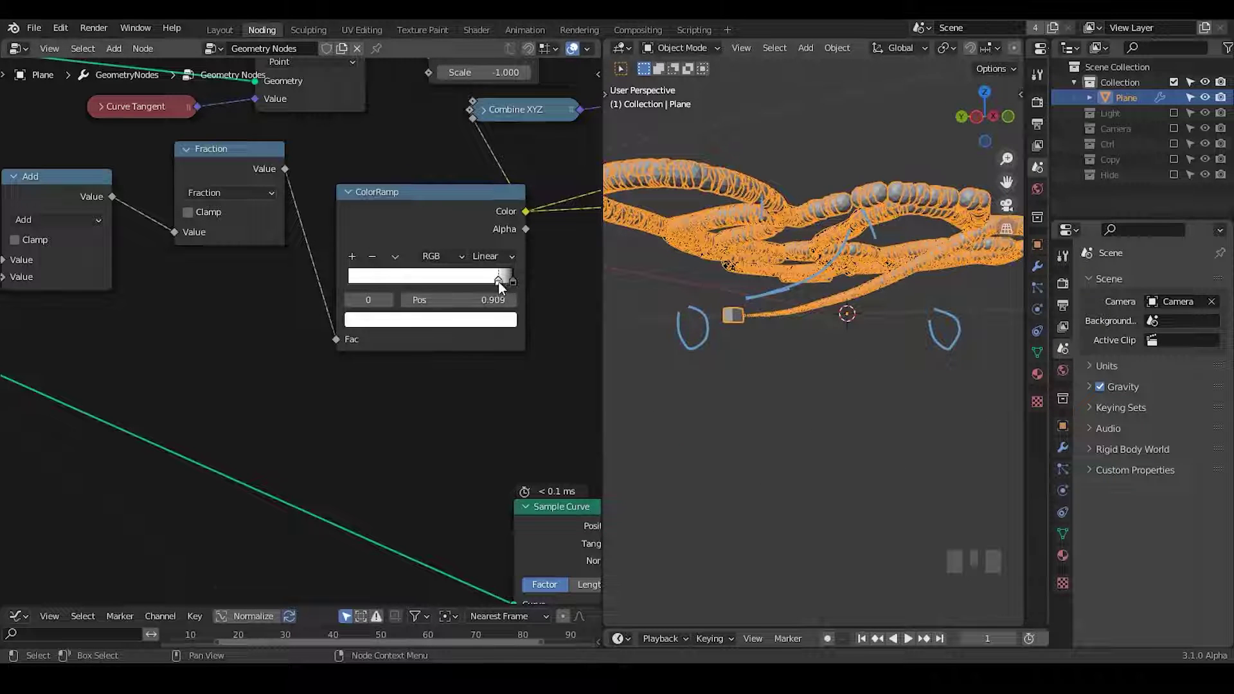
drag(499, 279, 504, 279)
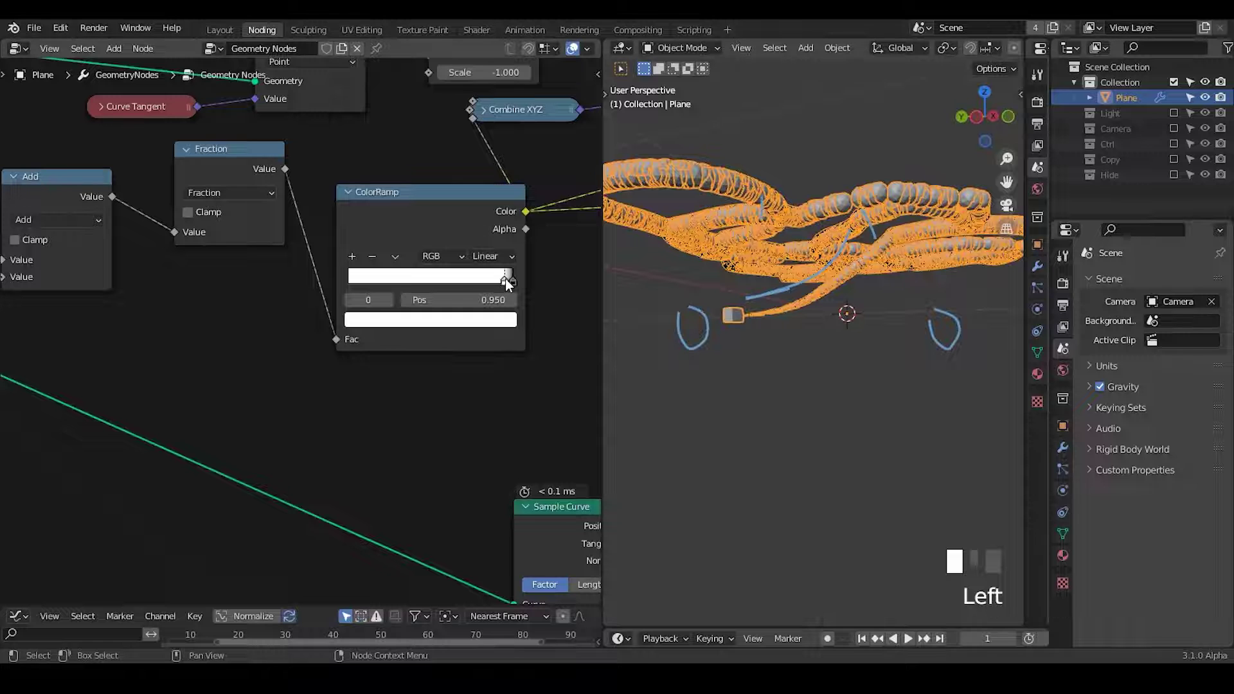
middle_drag(860, 318, 864, 325)
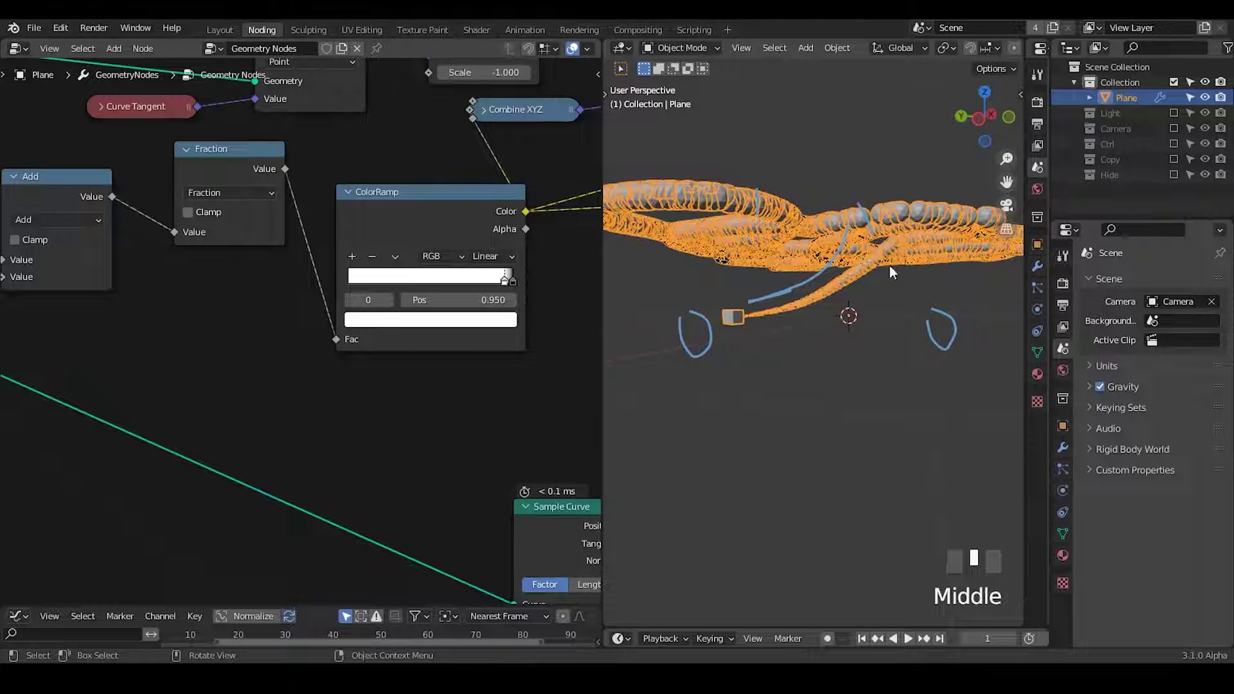
Erase the sketched curve and the number annotations from the 3D viewport
key(d)
mouse_move(889, 265)
right_down()
mouse_move(662, 419)
mouse_move(661, 249)
right_up()
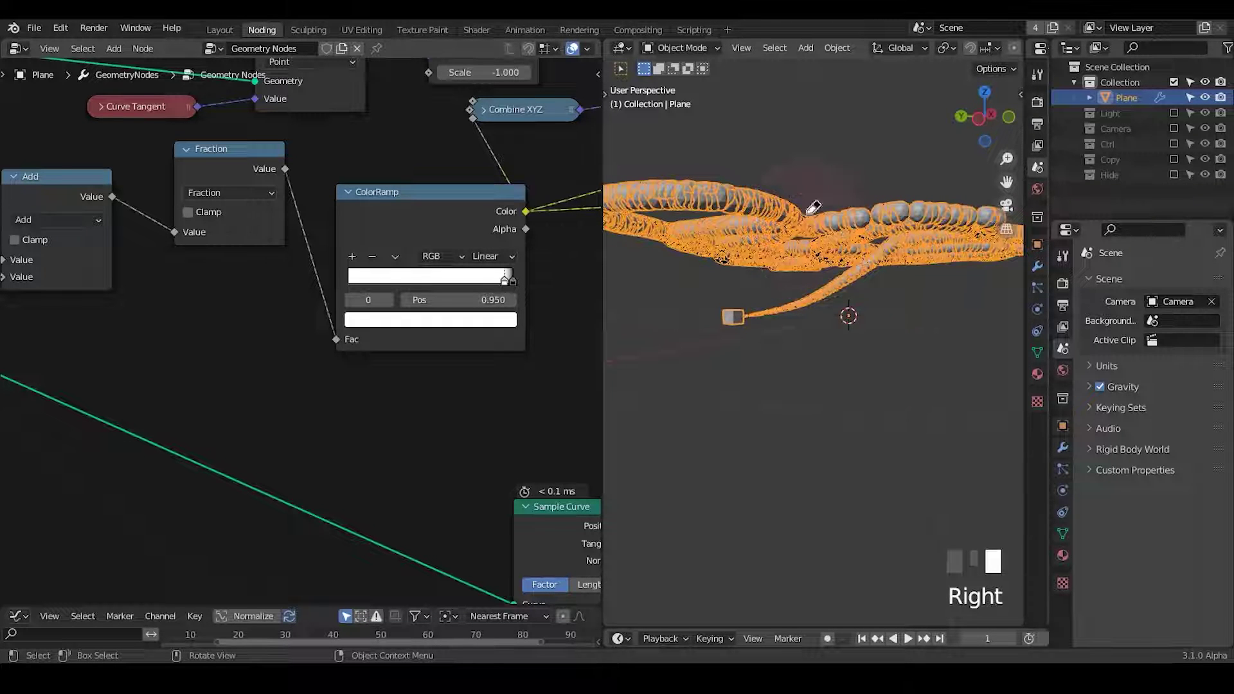
key(d)
key(d)
key(d)
key(d)
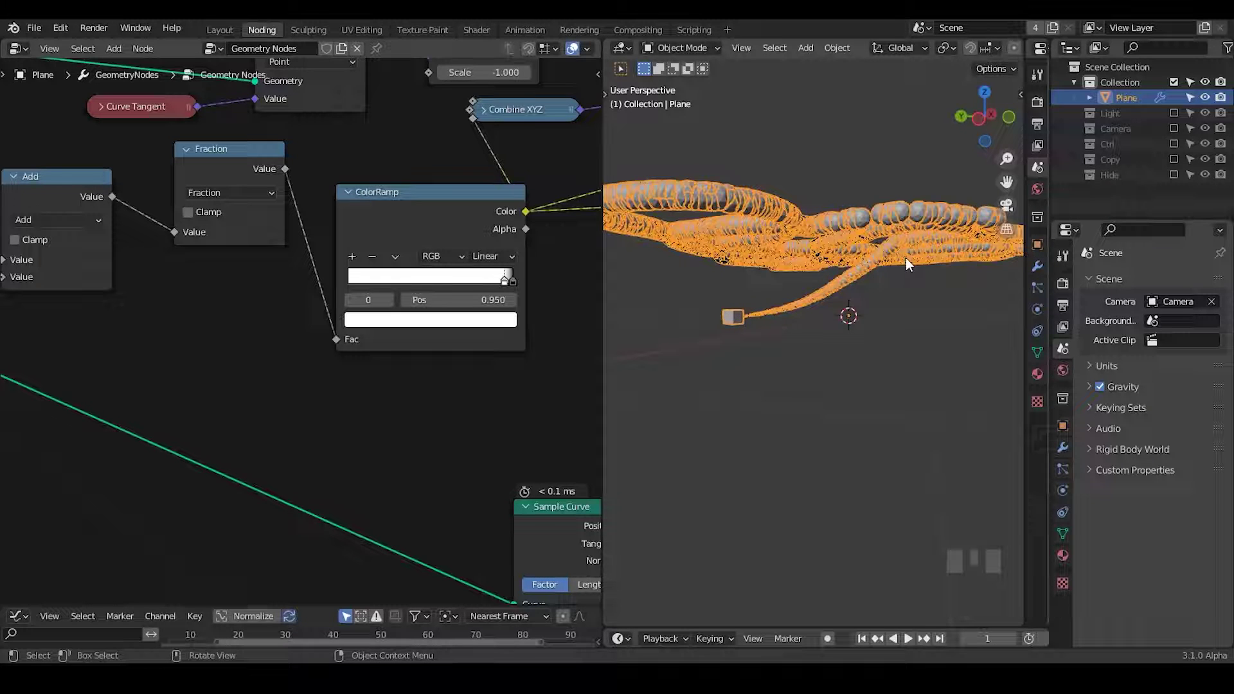
middle_drag(794, 318, 830, 329)
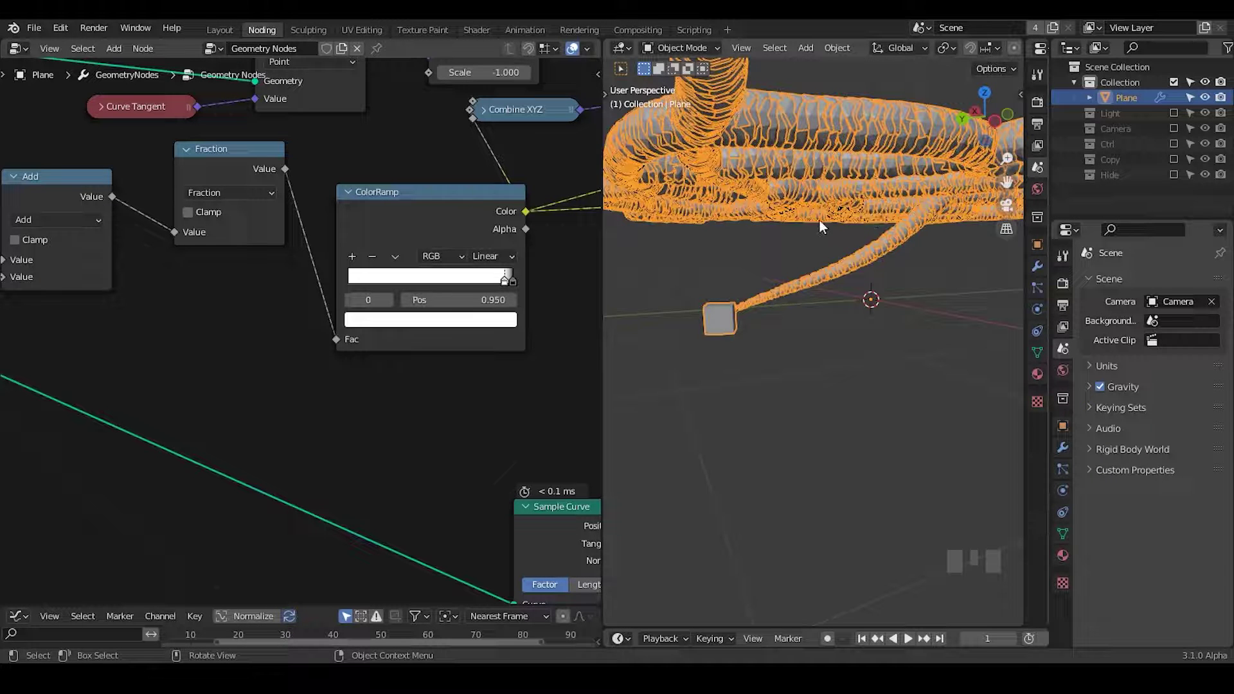
middle_drag(819, 220, 766, 233)
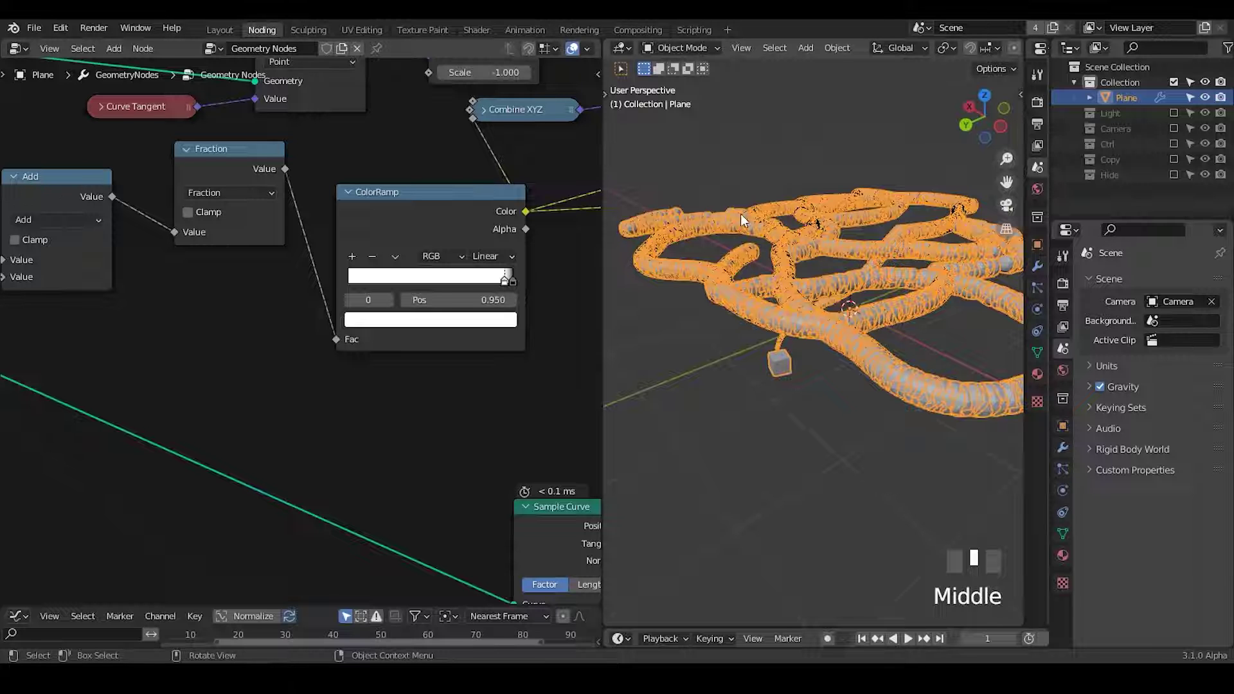
middle_drag(530, 281, 169, 289)
ctrl+middle_drag(419, 180, 222, 291)
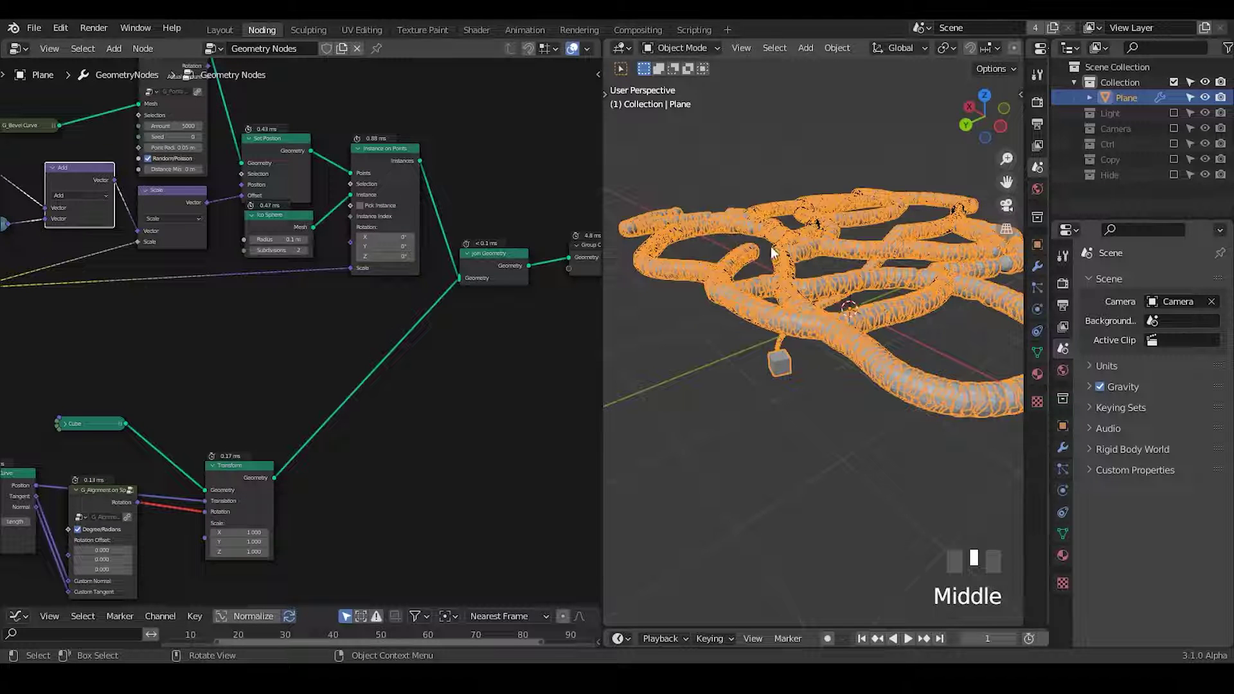
mouse_move(820, 309)
middle_down()
mouse_move(826, 283)
mouse_move(835, 299)
middle_up()
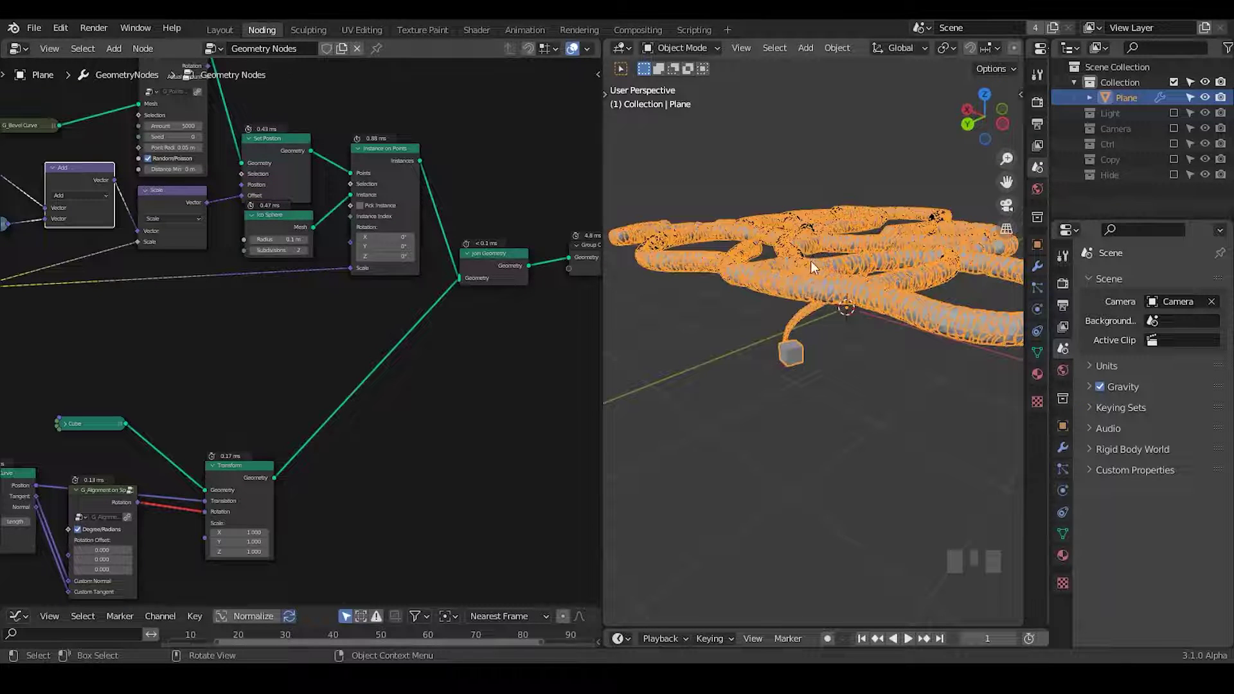
Examine from several angles how the trail bends behind the cube, along with the Curve Tangent and Combine XYZ nodes that drive its offset
middle_drag(175, 342, 430, 240)
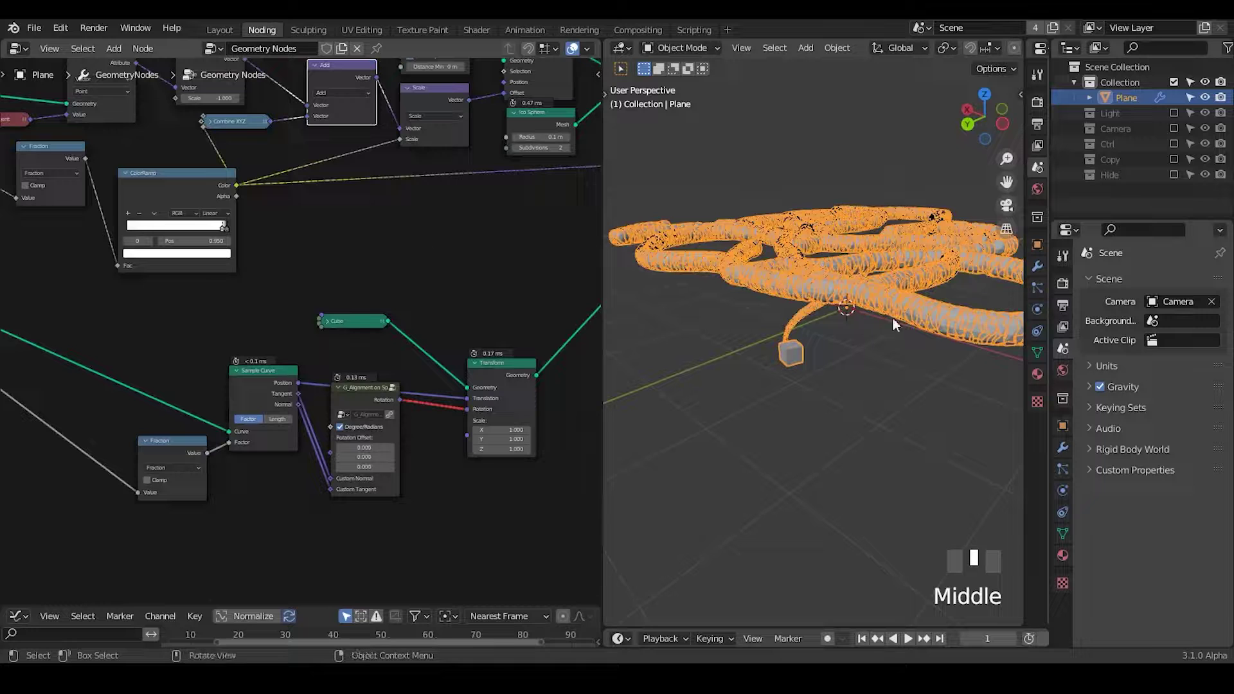
middle_drag(829, 231, 817, 250)
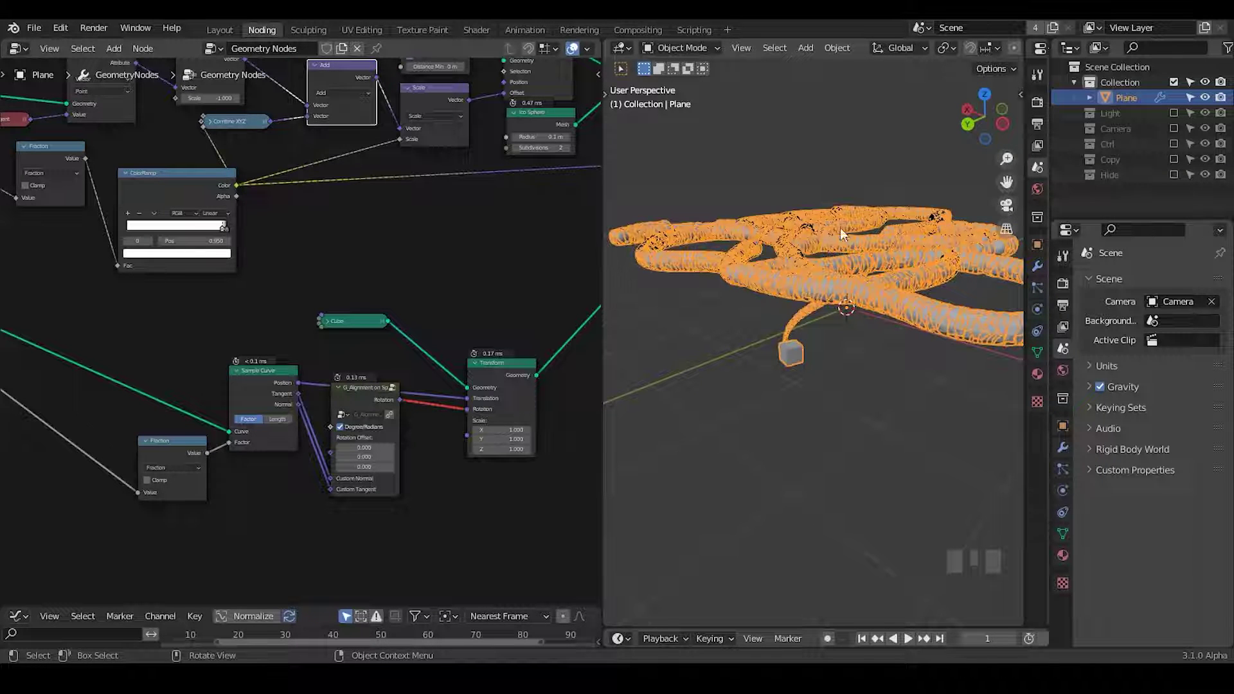
middle_drag(857, 365, 772, 217)
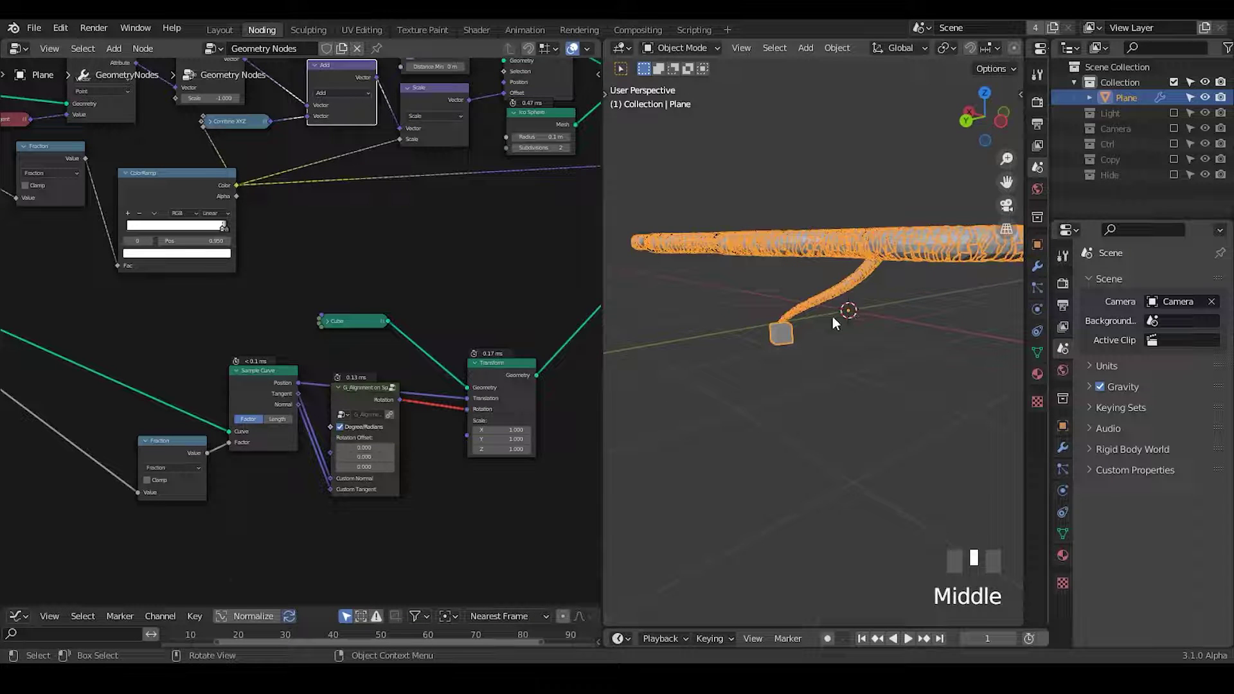
middle_drag(832, 321, 692, 317)
middle_drag(151, 293, 175, 360)
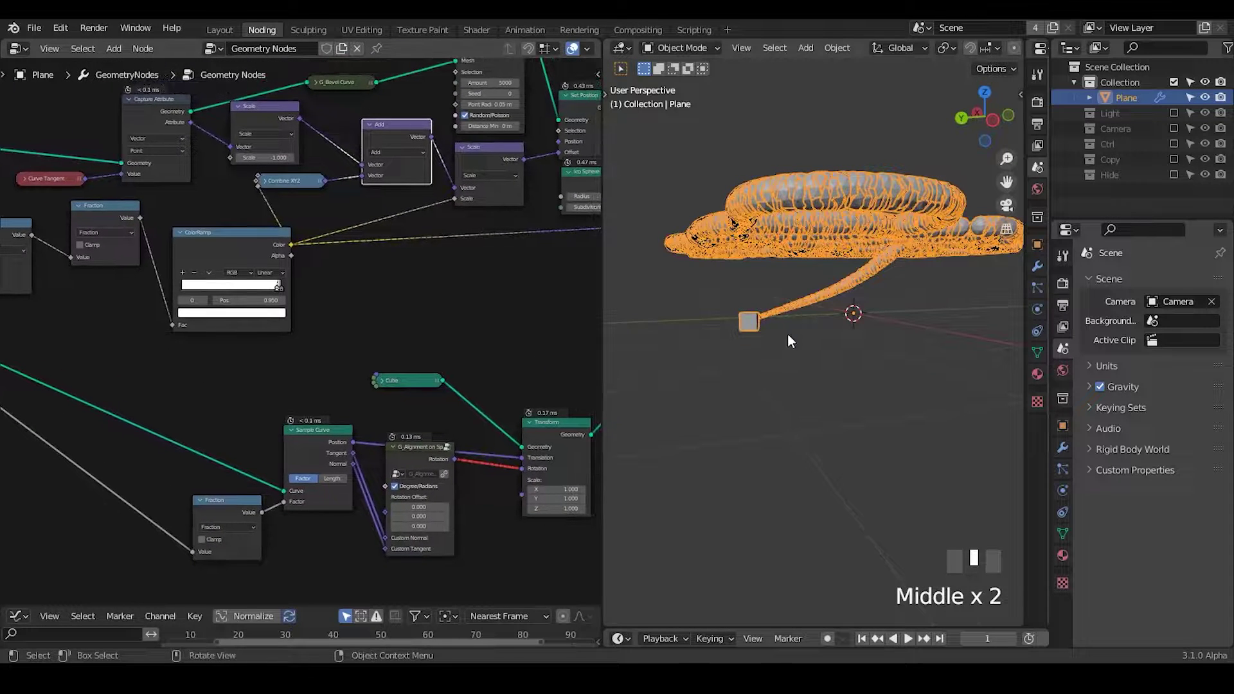
middle_drag(791, 341, 854, 350)
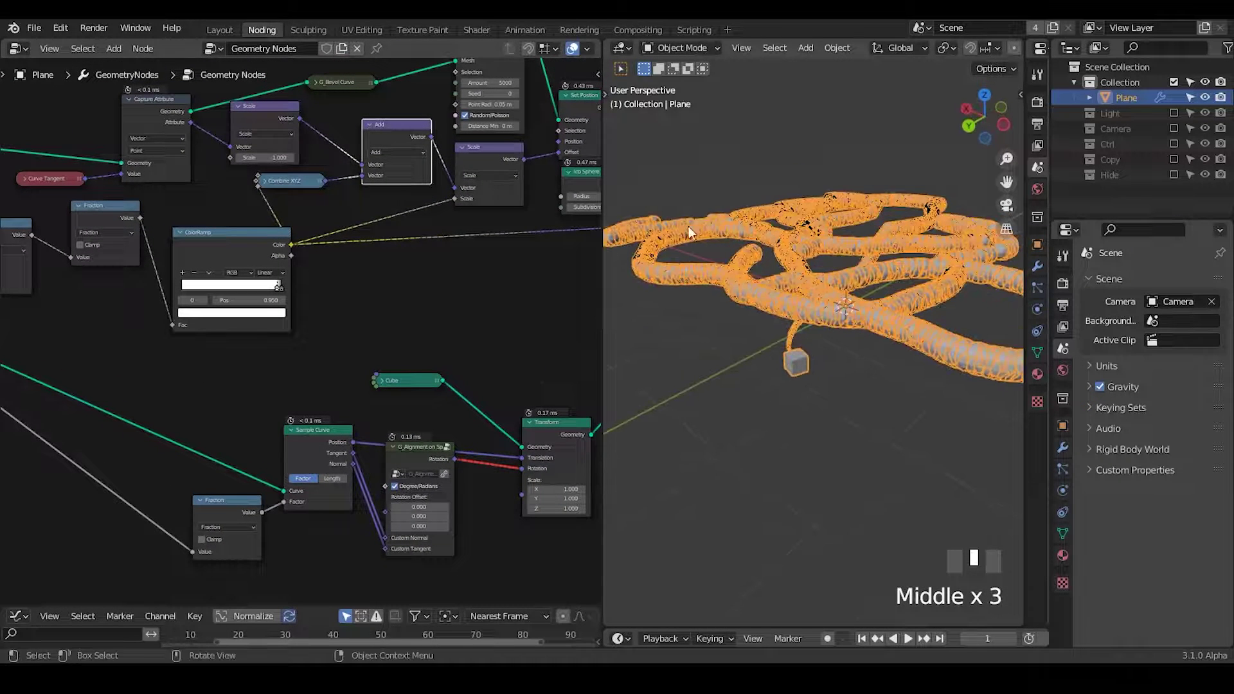
middle_drag(775, 296, 856, 309)
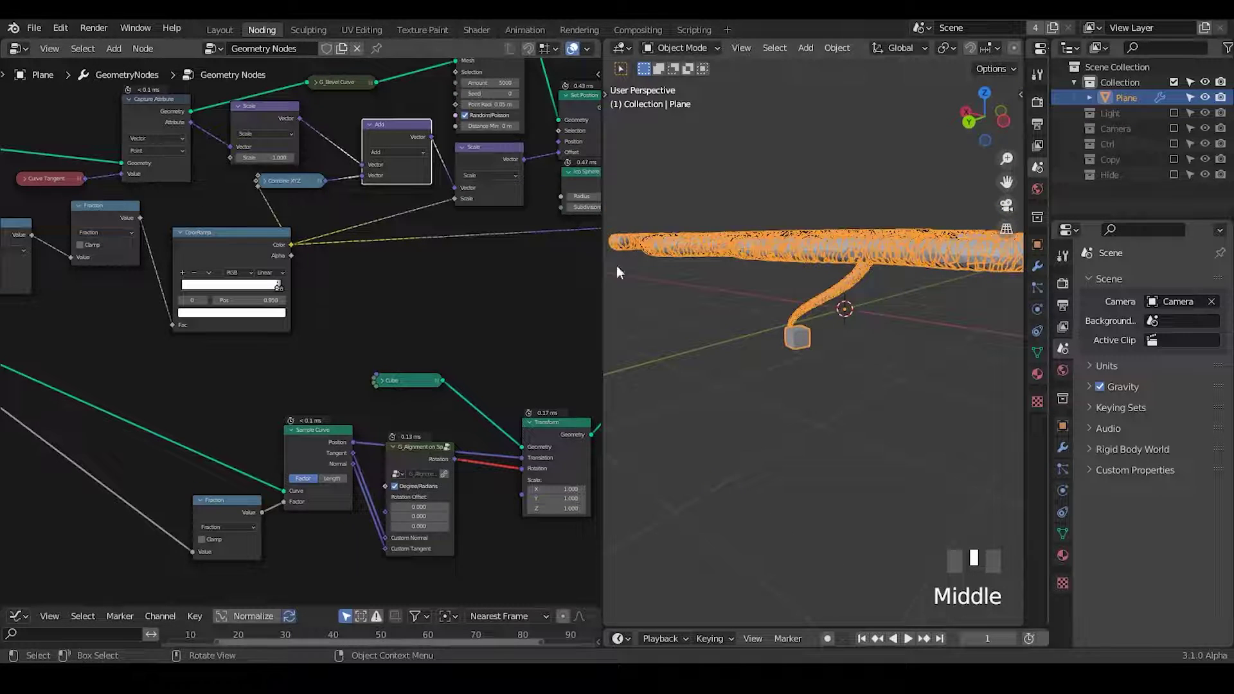
middle_drag(527, 260, 506, 272)
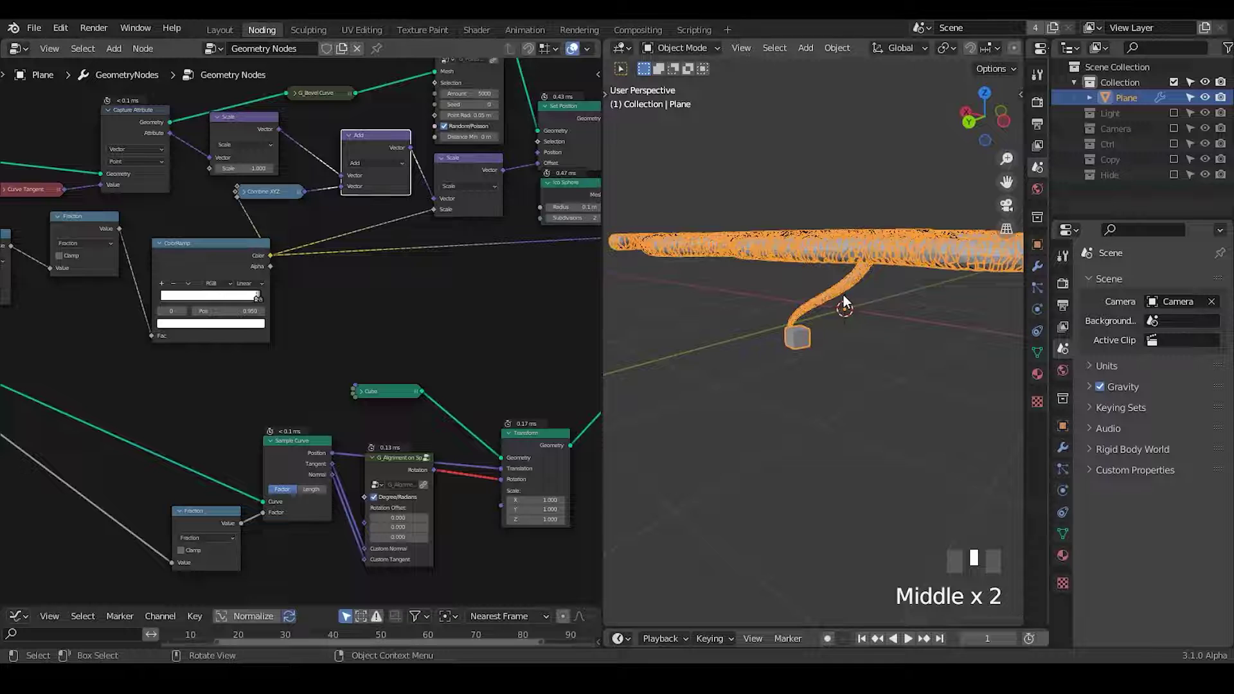
middle_drag(843, 295, 877, 298)
key(shift+ctrl+alt+q)
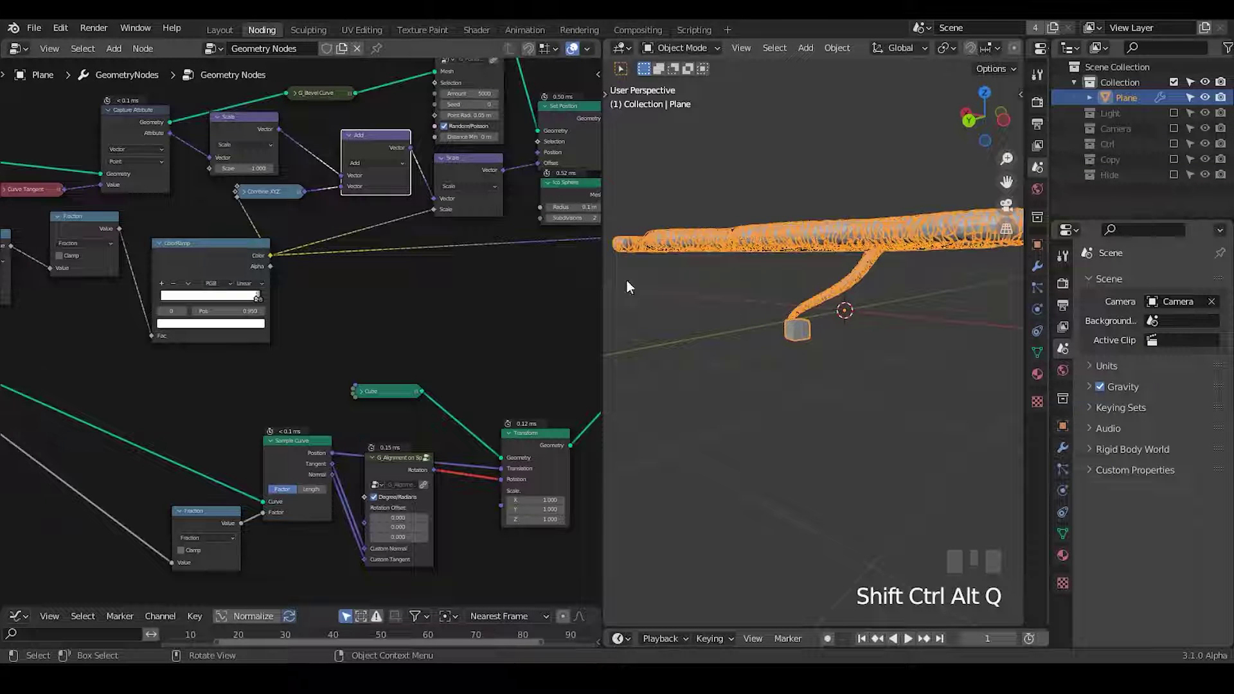
middle_drag(359, 235, 416, 244)
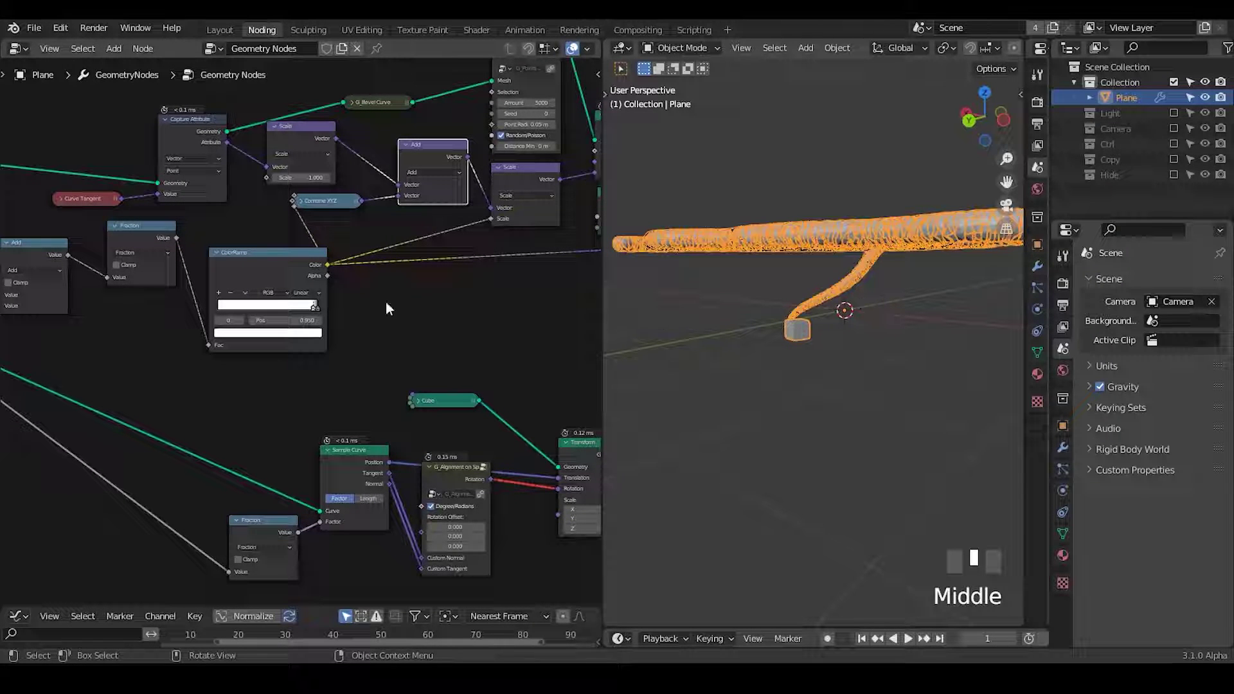
click(71, 198)
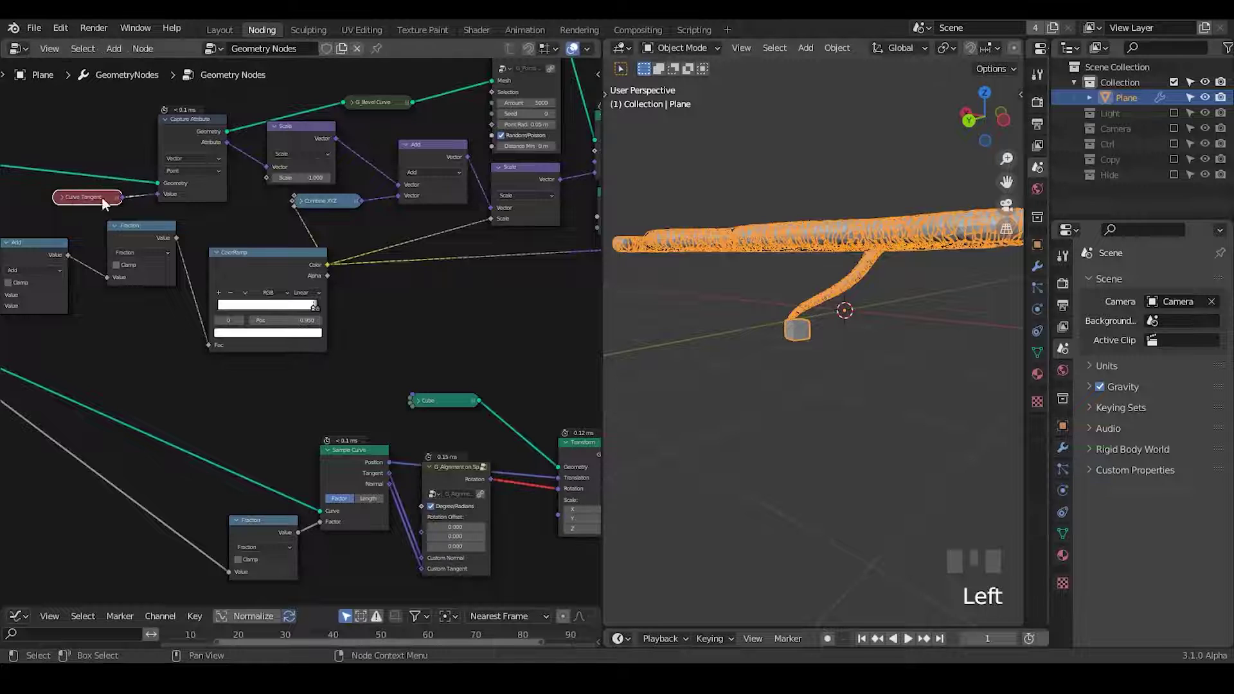
drag(322, 203, 331, 213)
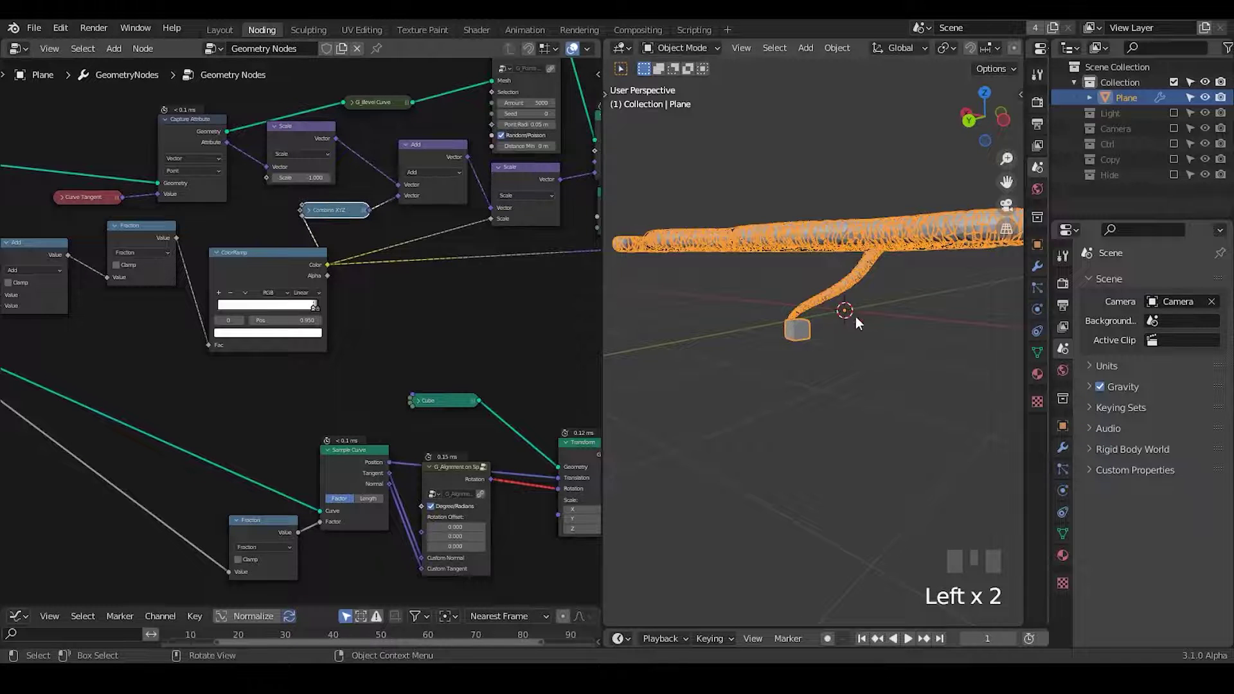
mouse_move(855, 316)
middle_down()
mouse_move(883, 356)
mouse_move(868, 309)
middle_up()
Duplicate the vector Add node and insert the copy between the tangent's Scale node and the existing Add node
ctrl+middle_drag(427, 268, 423, 327)
click(462, 174)
key(shift+d)
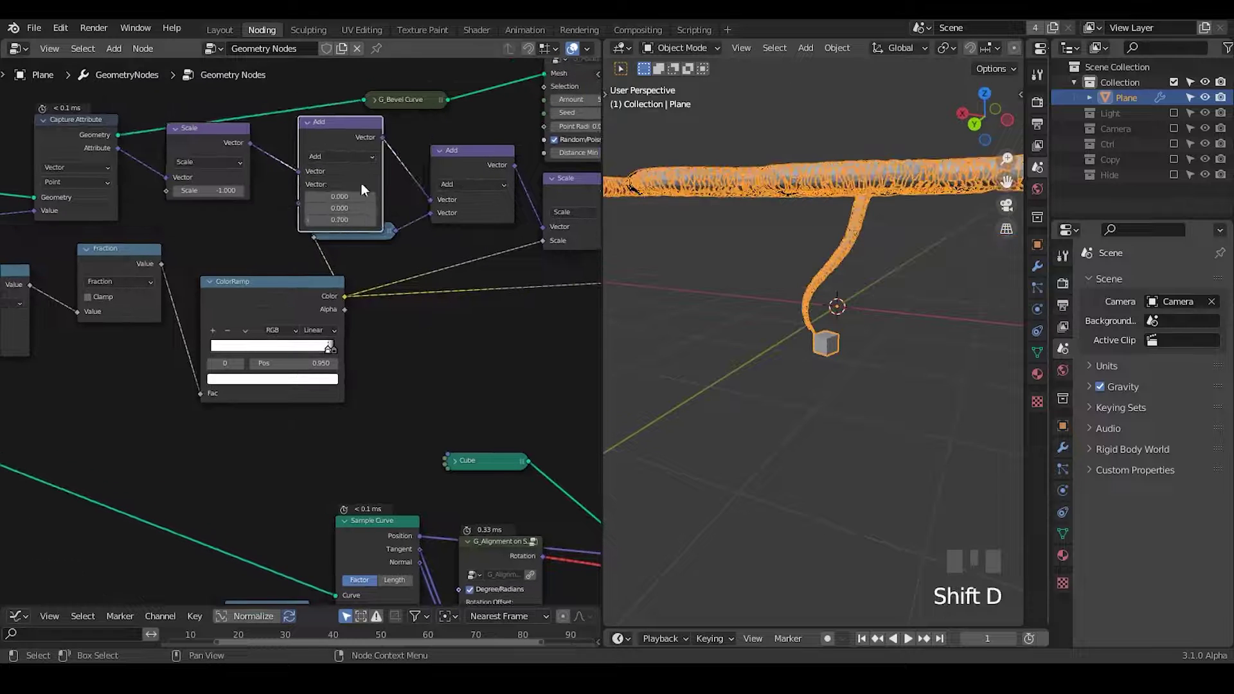
click(361, 183)
Move the Combine XYZ and ColorRamp nodes down to clear space below the duplicated Add node
click(370, 263)
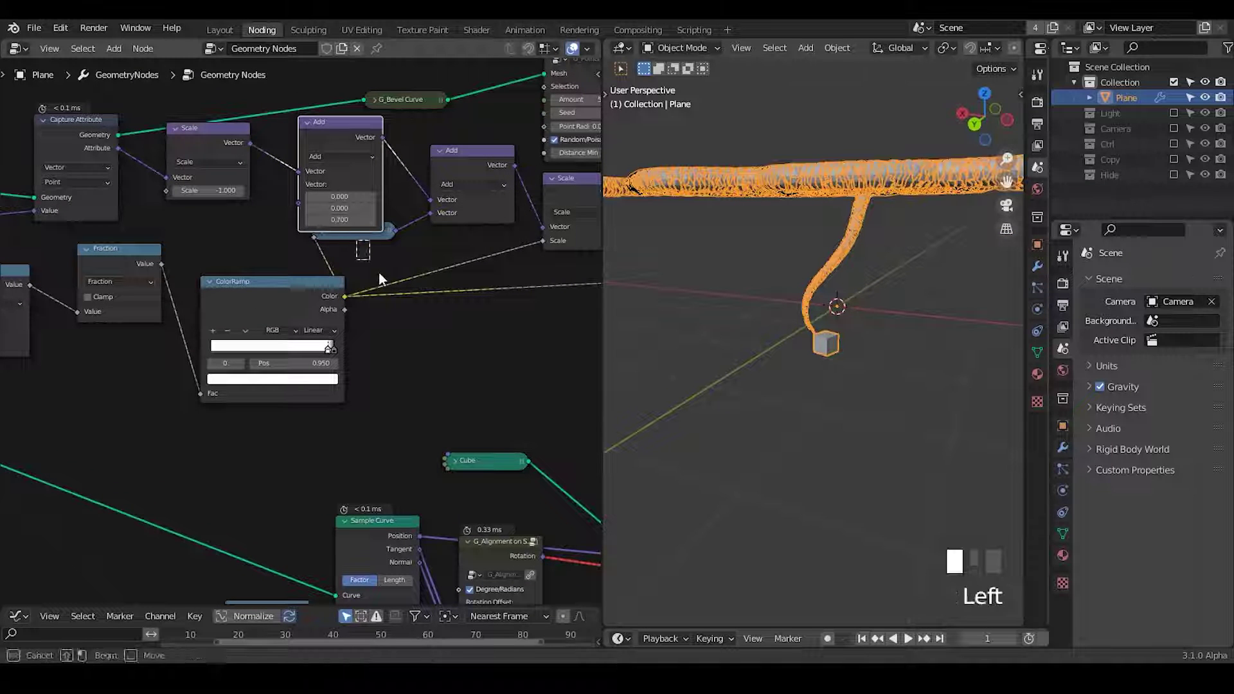
click(374, 233)
key(g)
click(423, 287)
middle_drag(339, 358, 413, 403)
drag(324, 364, 347, 428)
Add a G_Randomness group node and connect its Vector output to the second vector input of the duplicated Add node
key(ctrl+a)
text(noise)
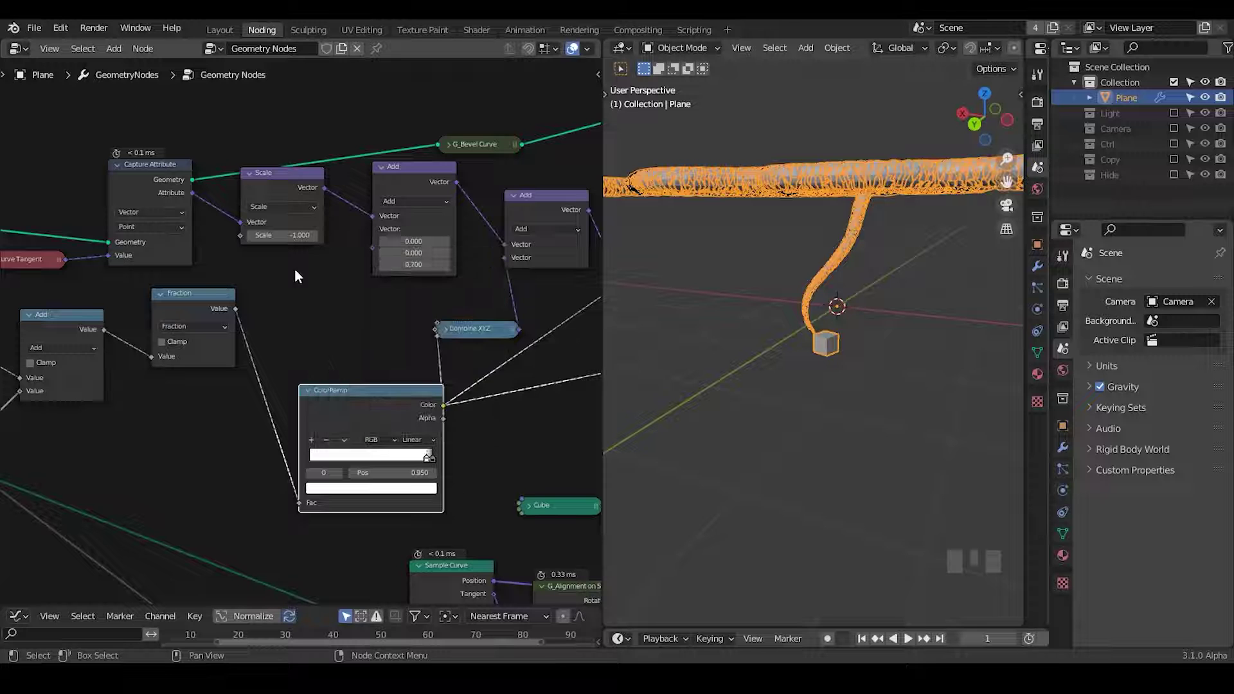
key(ctrl+a)
text(random)
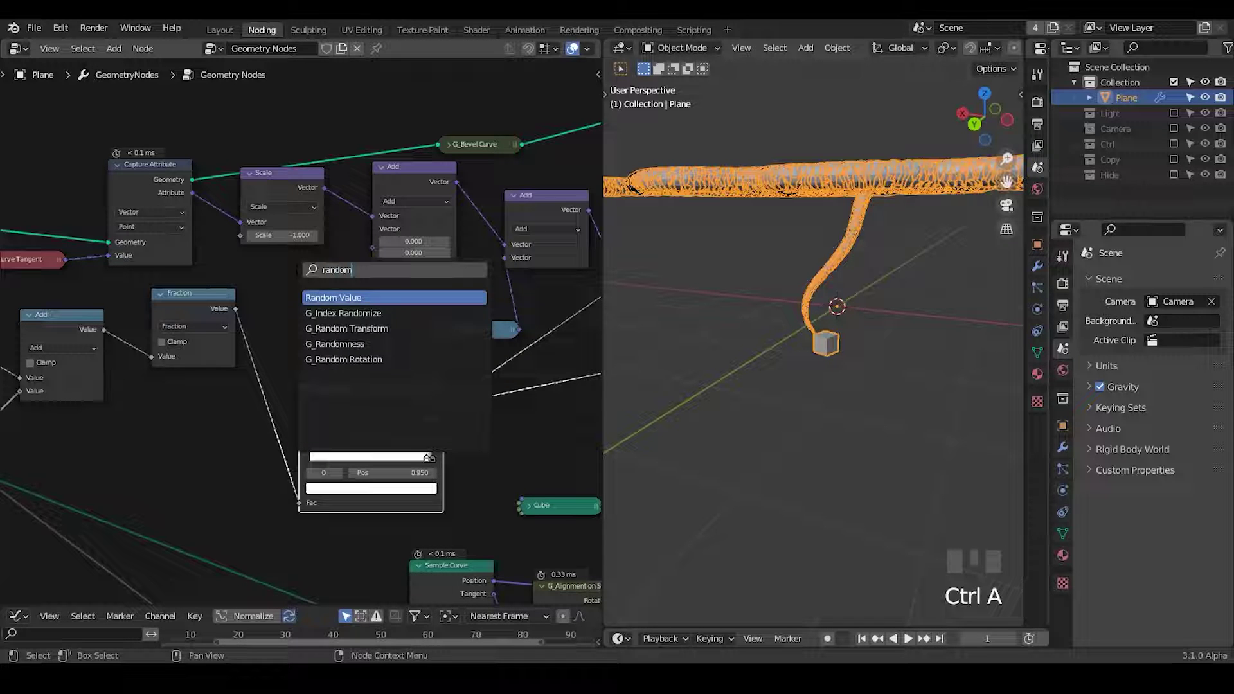
key(Down)
key(Down)
key(Return)
click(368, 328)
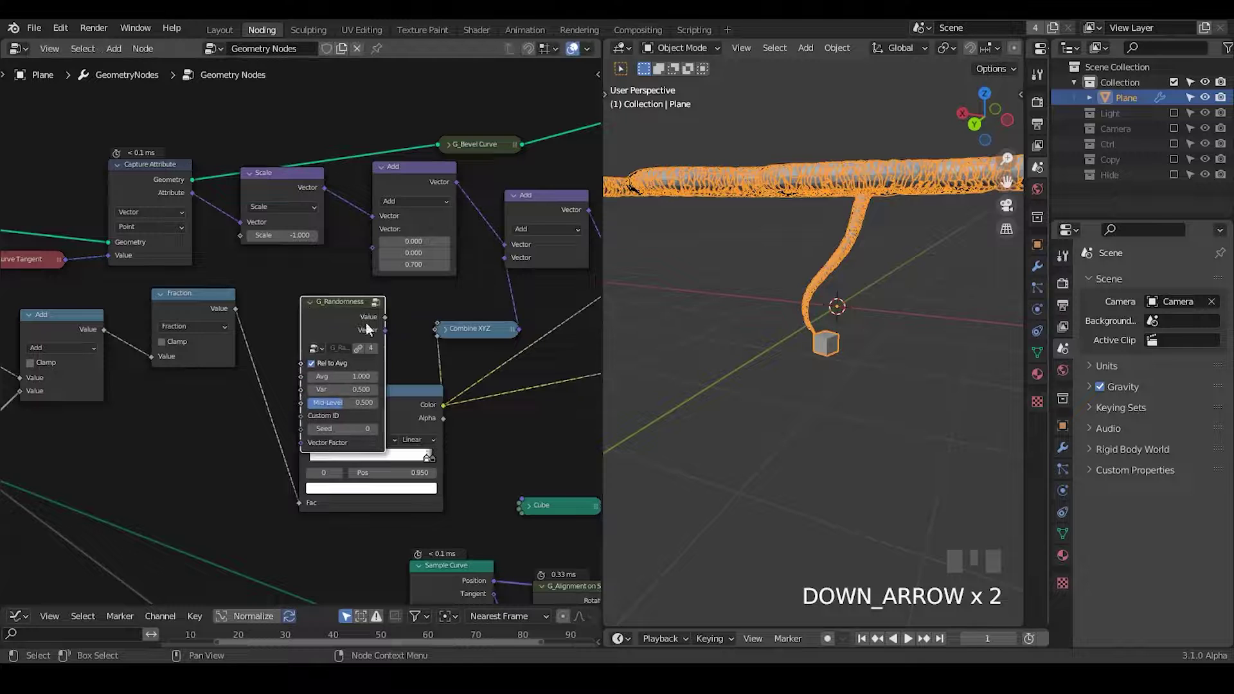
drag(383, 330, 372, 248)
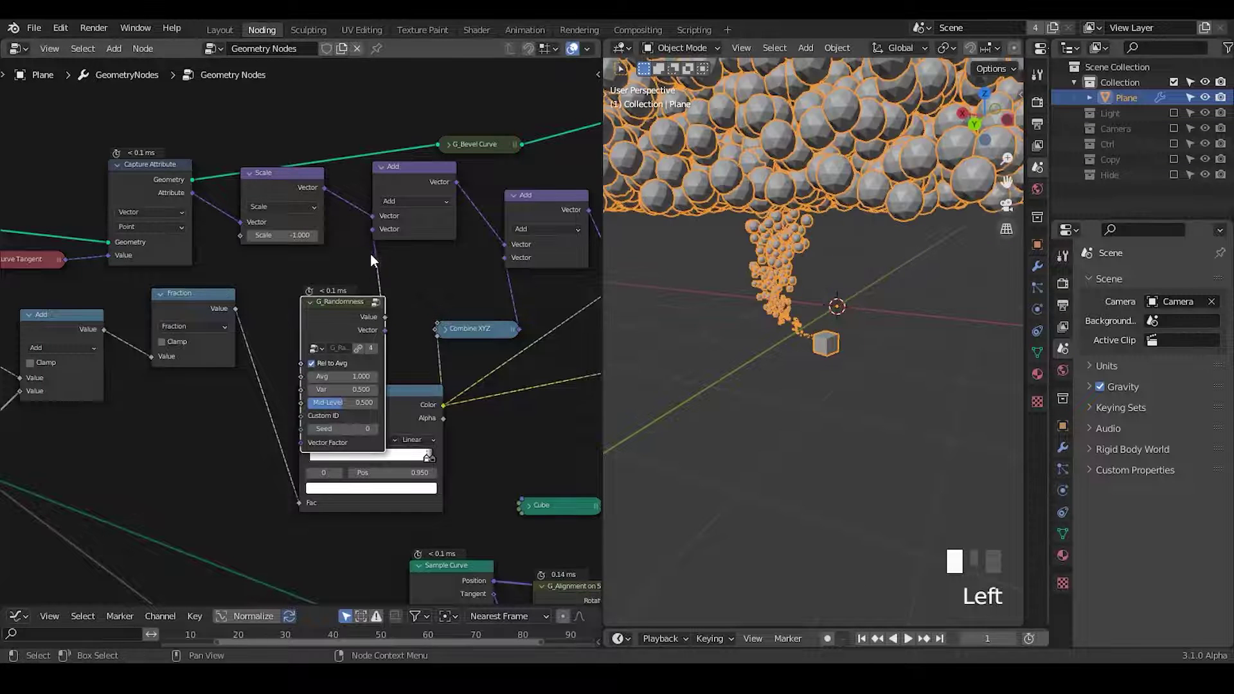
drag(345, 302, 317, 254)
middle_drag(808, 267, 812, 290)
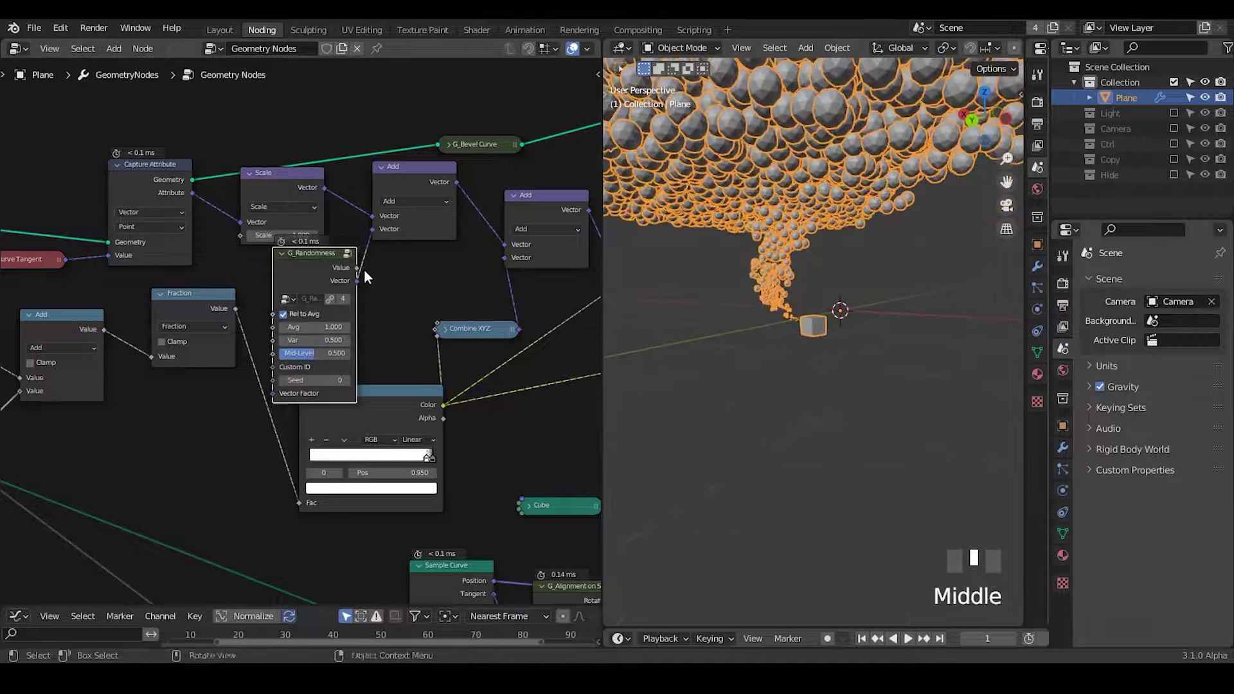
key(ctrl+a)
text(random)
key(Return)
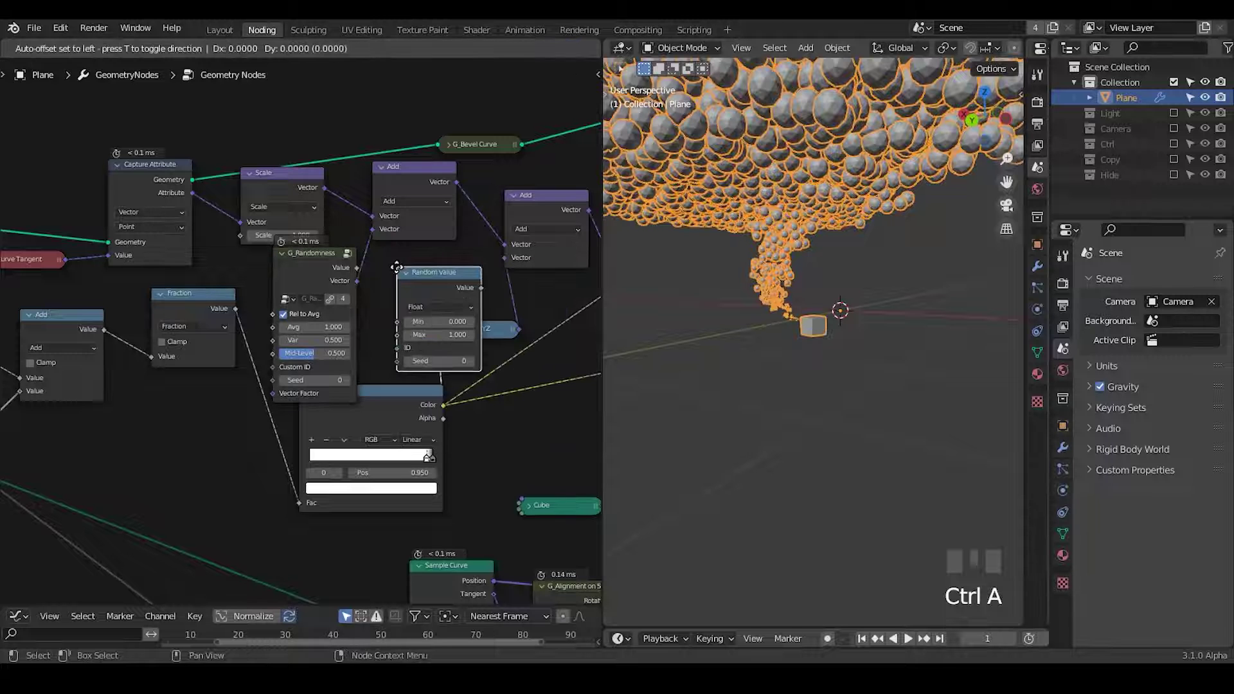
click(386, 218)
key(x)
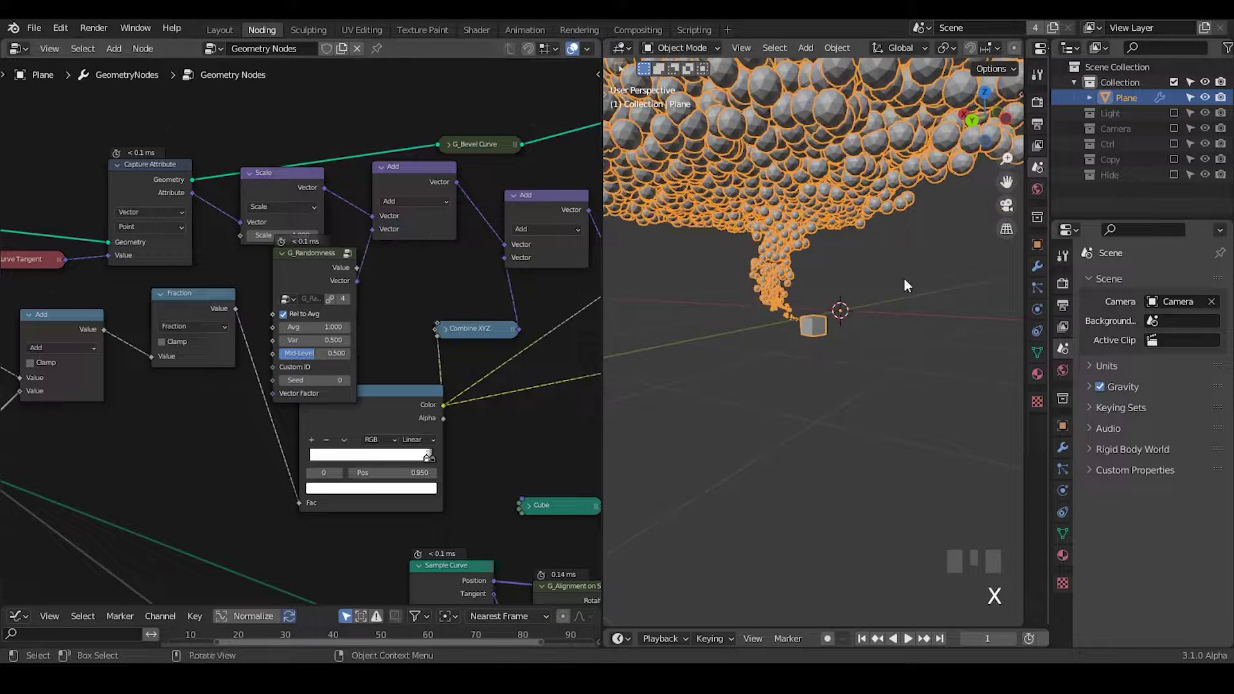
Insert a Map Range node between the ColorRamp's color and the Instance on Points scale, with To Min set to 0.220
middle_drag(904, 278, 845, 306)
middle_drag(448, 436, 272, 369)
middle_drag(470, 368, 378, 367)
key(ctrl+a)
text(map range)
key(Return)
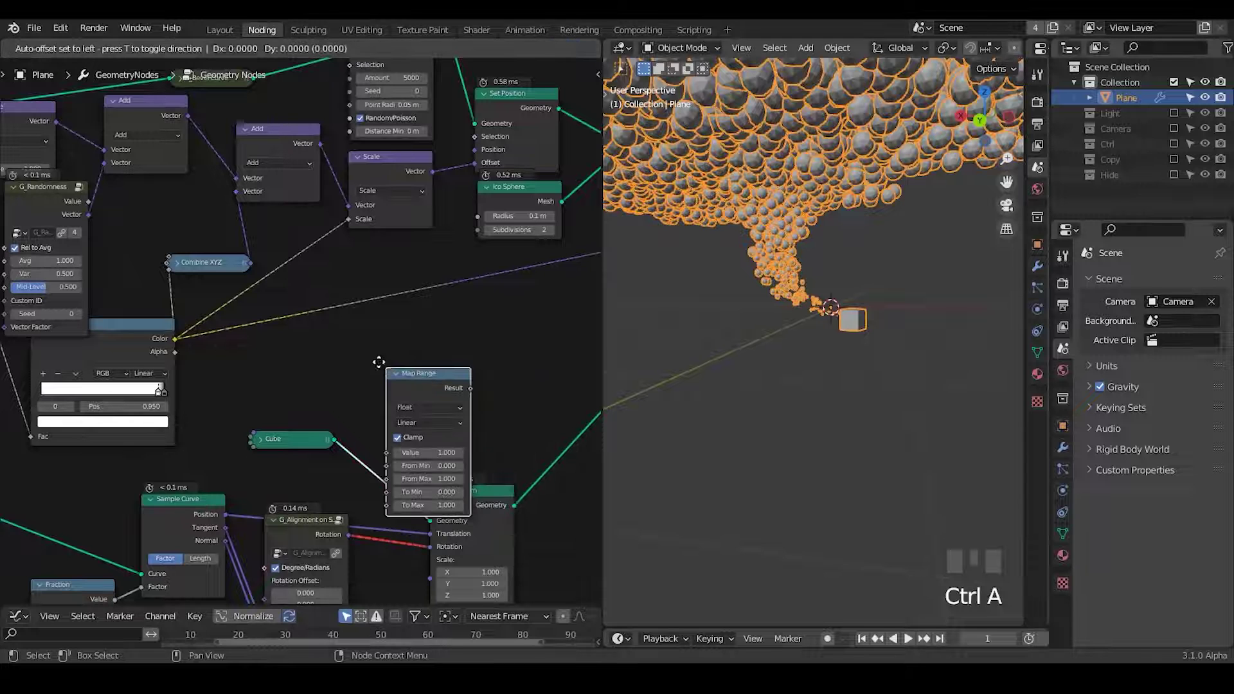
ctrl+middle_drag(461, 473, 463, 434)
shift+drag(376, 407, 389, 406)
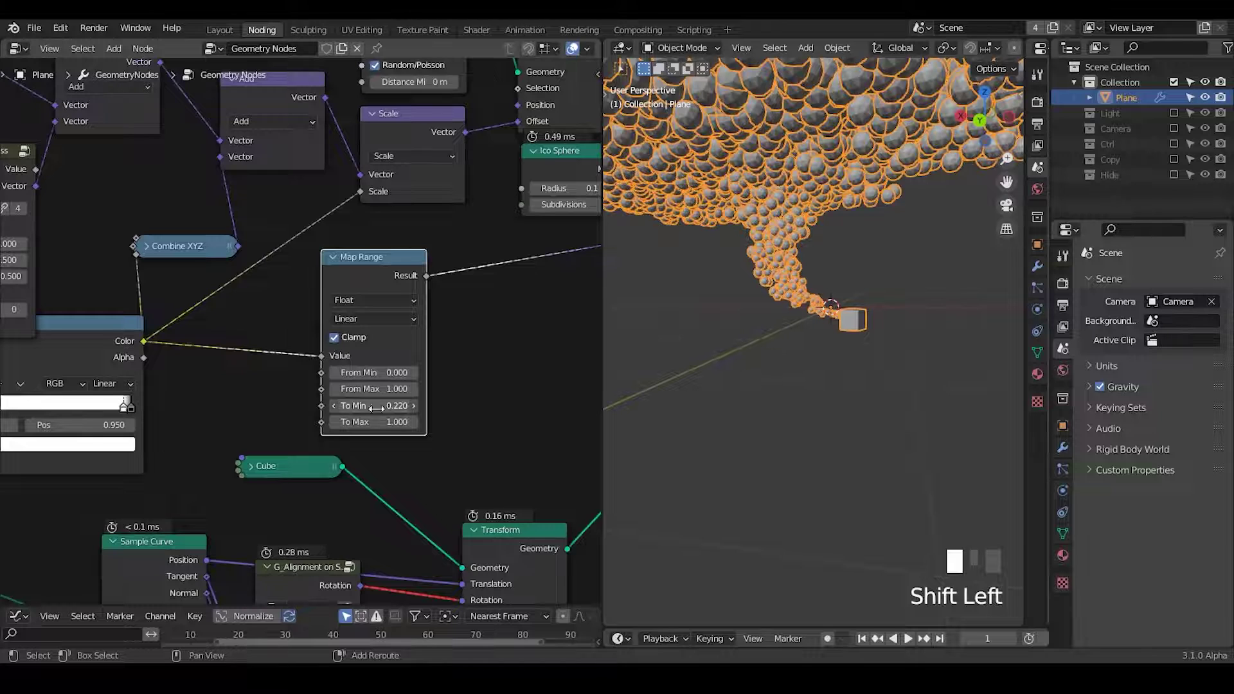
Try Ease interpolation on the ColorRamp and return it to Linear
middle_drag(153, 421, 322, 376)
click(283, 338)
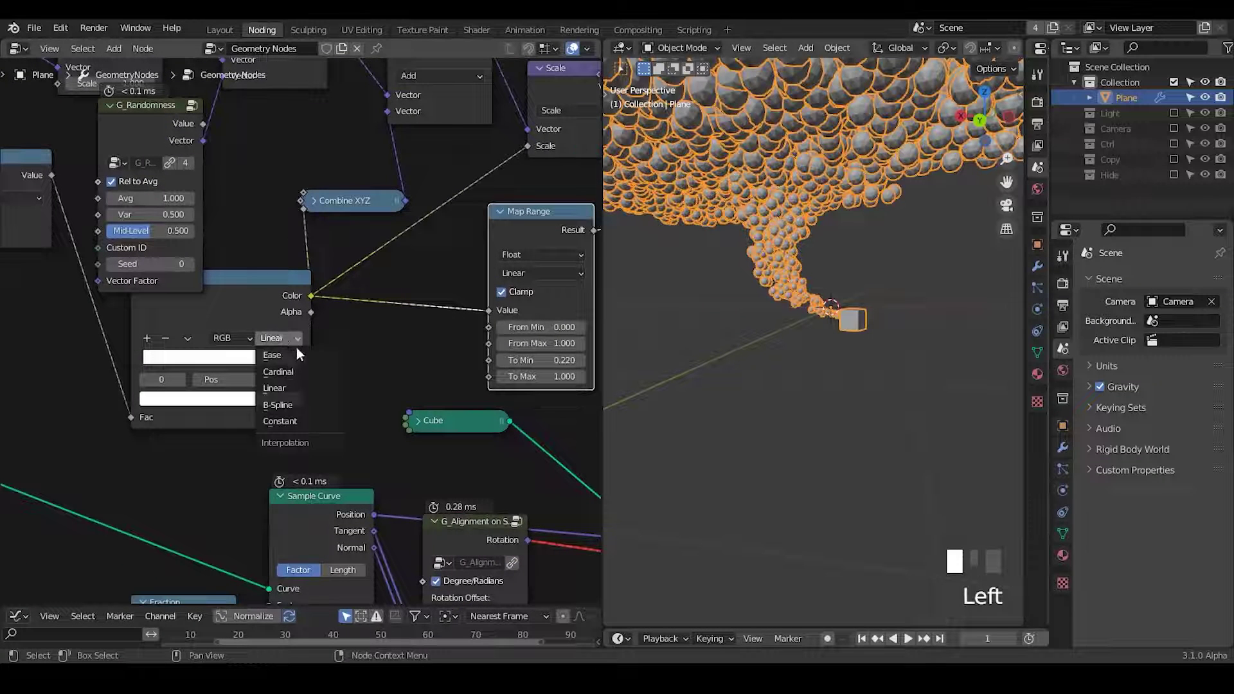
click(297, 352)
click(281, 338)
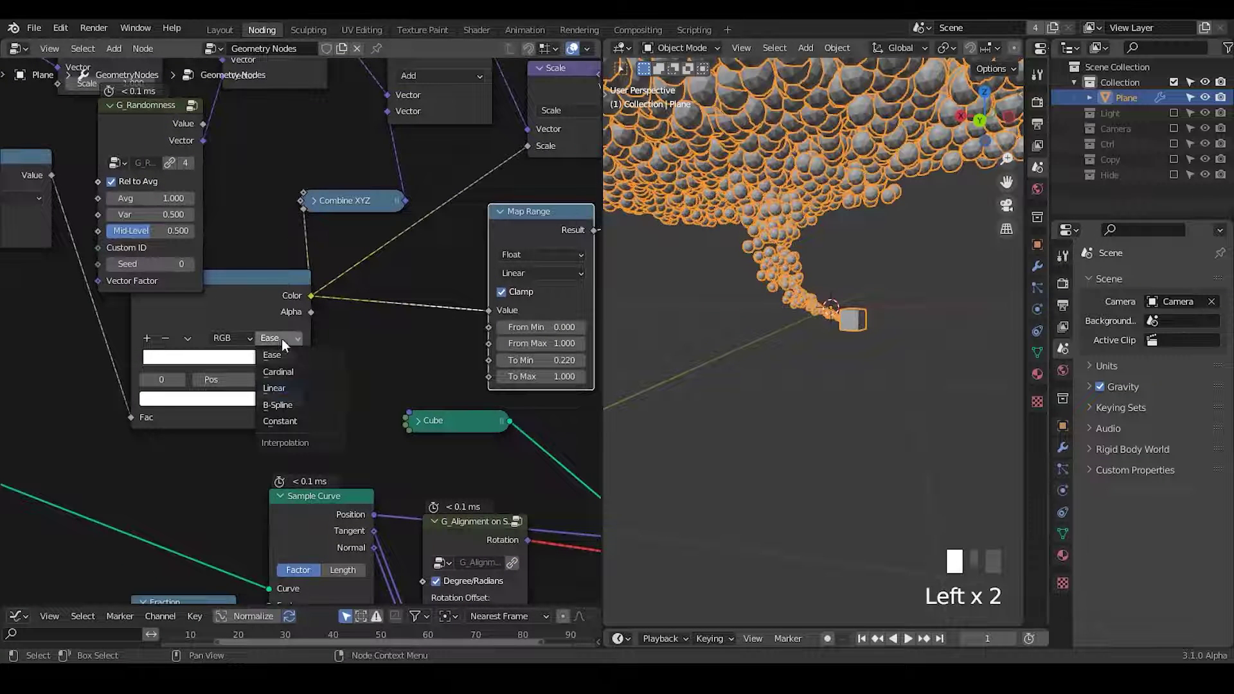
click(295, 389)
Collapse the Map Range node and reposition it between the ColorRamp and Instance on Points nodes
middle_drag(905, 338, 802, 341)
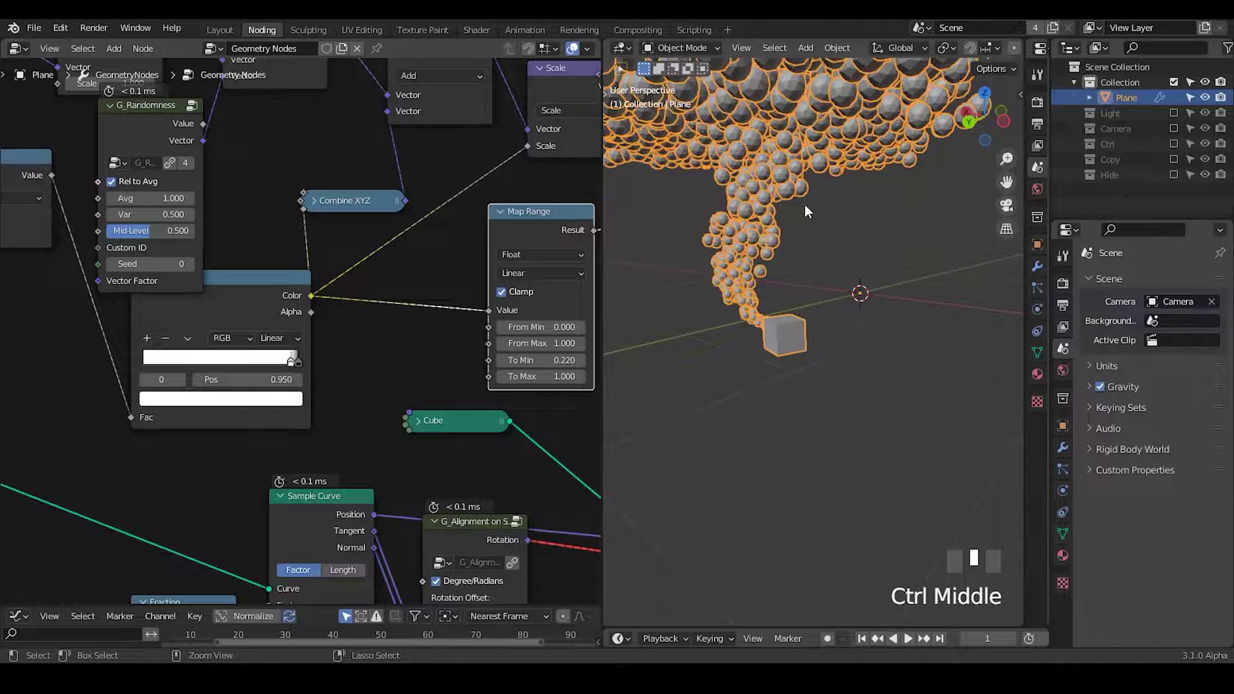
mouse_move(805, 205)
ctrl+middle_down()
mouse_move(793, 273)
mouse_move(849, 283)
mouse_move(875, 310)
mouse_move(824, 302)
mouse_move(797, 217)
ctrl+middle_up()
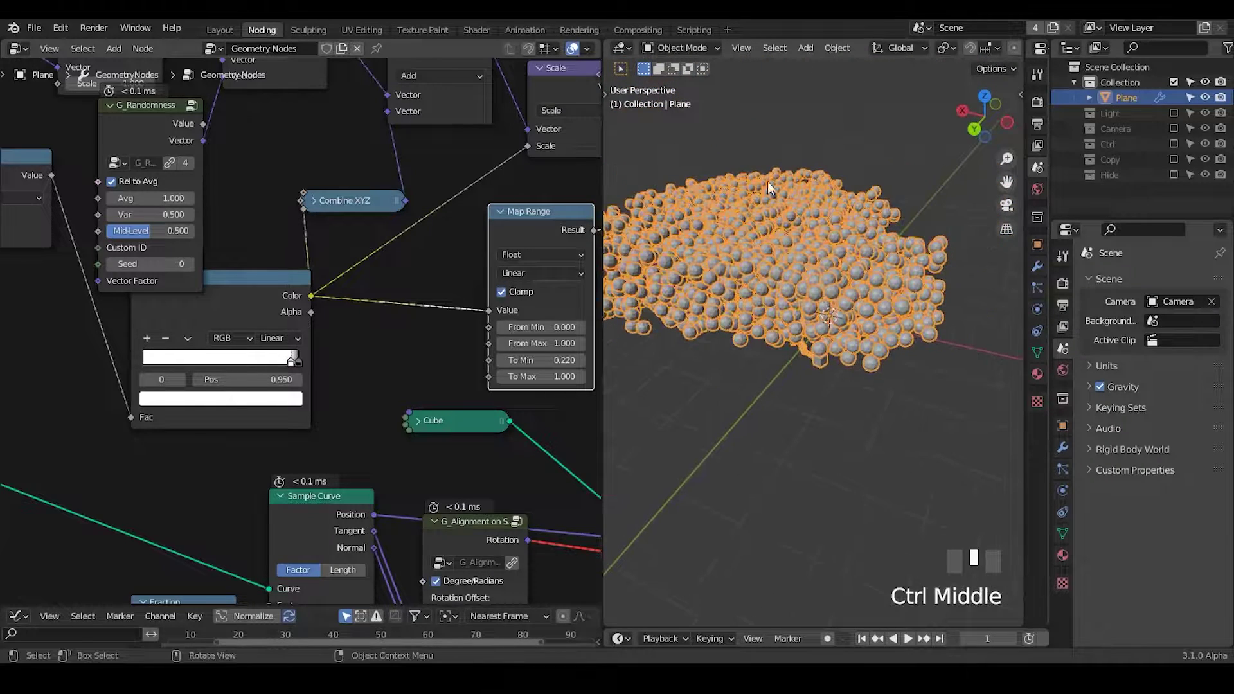
click(500, 211)
drag(502, 211, 486, 253)
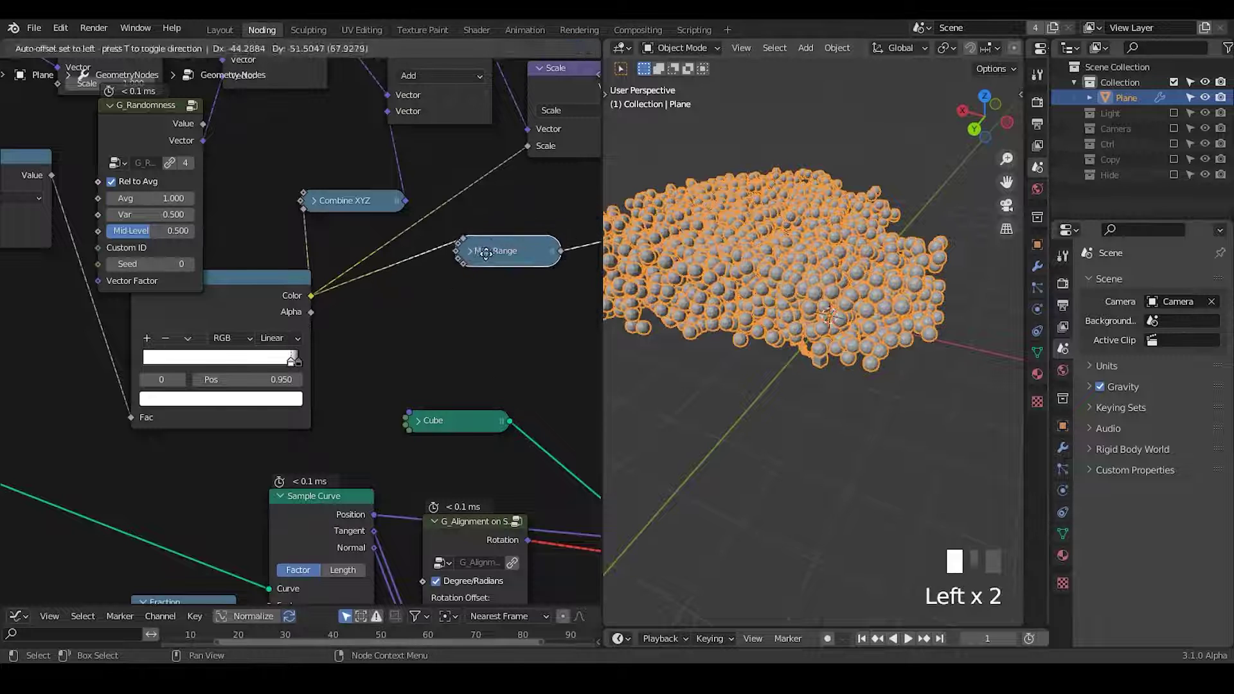
middle_drag(486, 253, 302, 315)
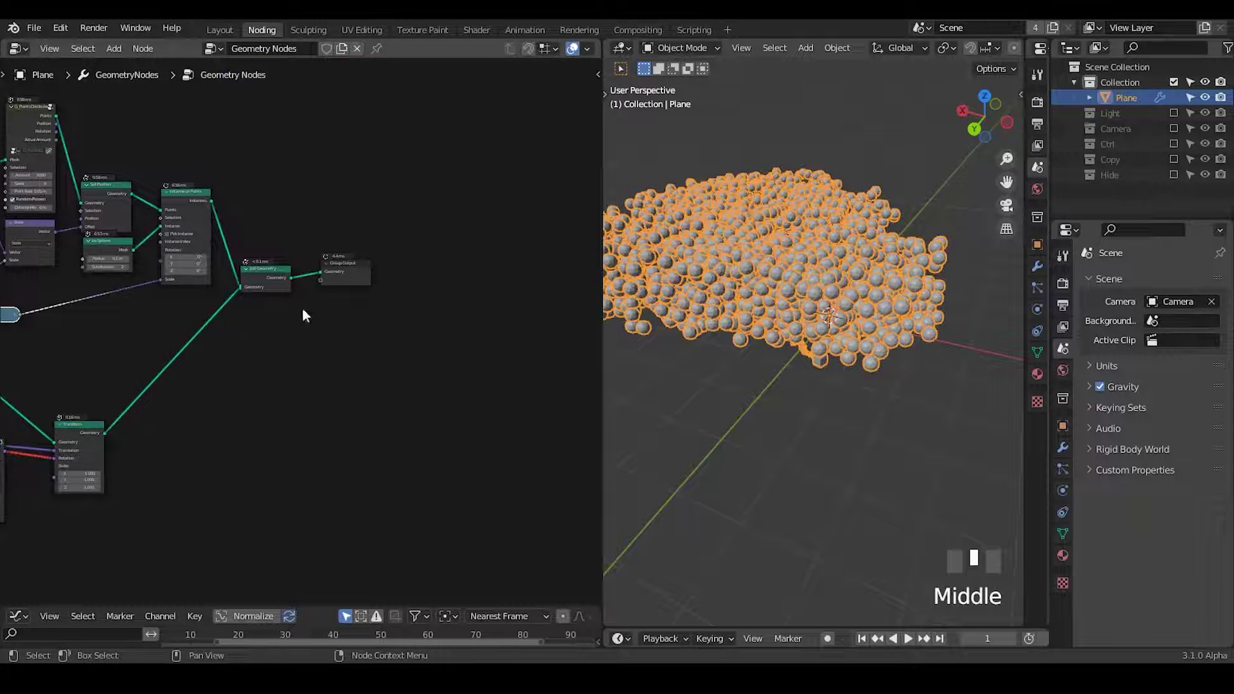
Move the Join Geometry and Group Output nodes farther away to make room after Instance on Points
drag(403, 189, 253, 369)
key(g)
click(272, 405)
Insert a Realize Instances node between Instance on Points and Join Geometry, placed close to Instance on Points
ctrl+middle_drag(272, 405, 392, 350)
key(ctrl+a)
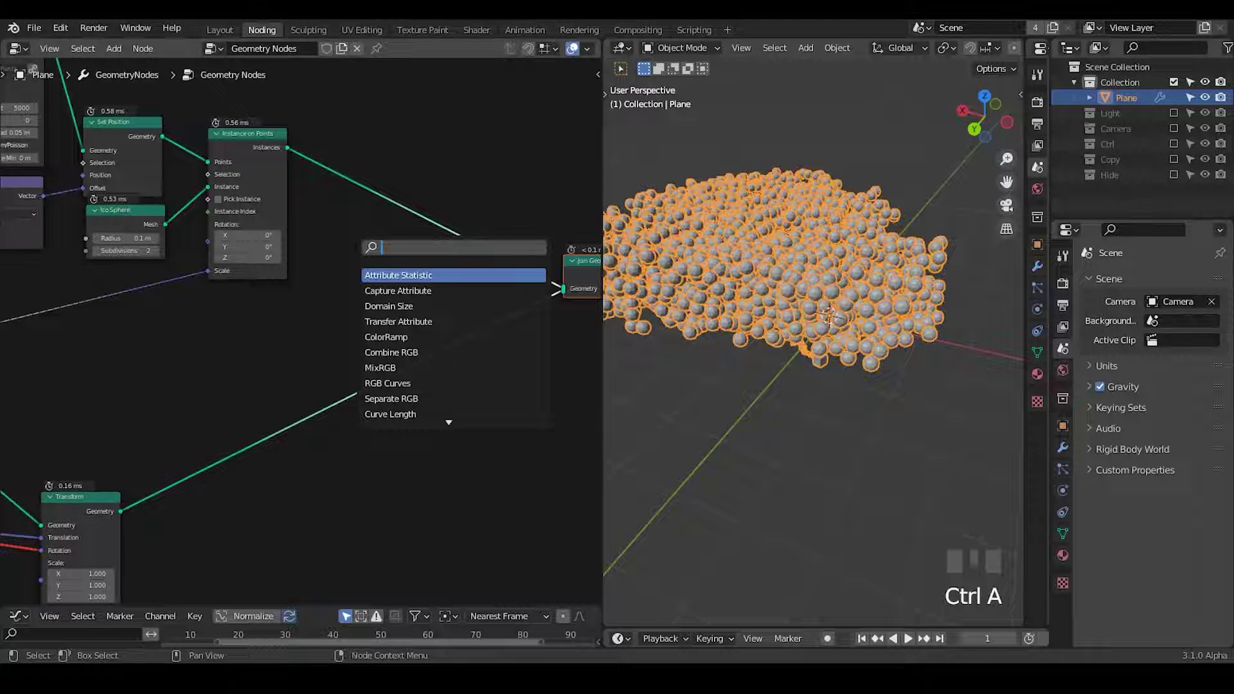
text(realize)
key(Return)
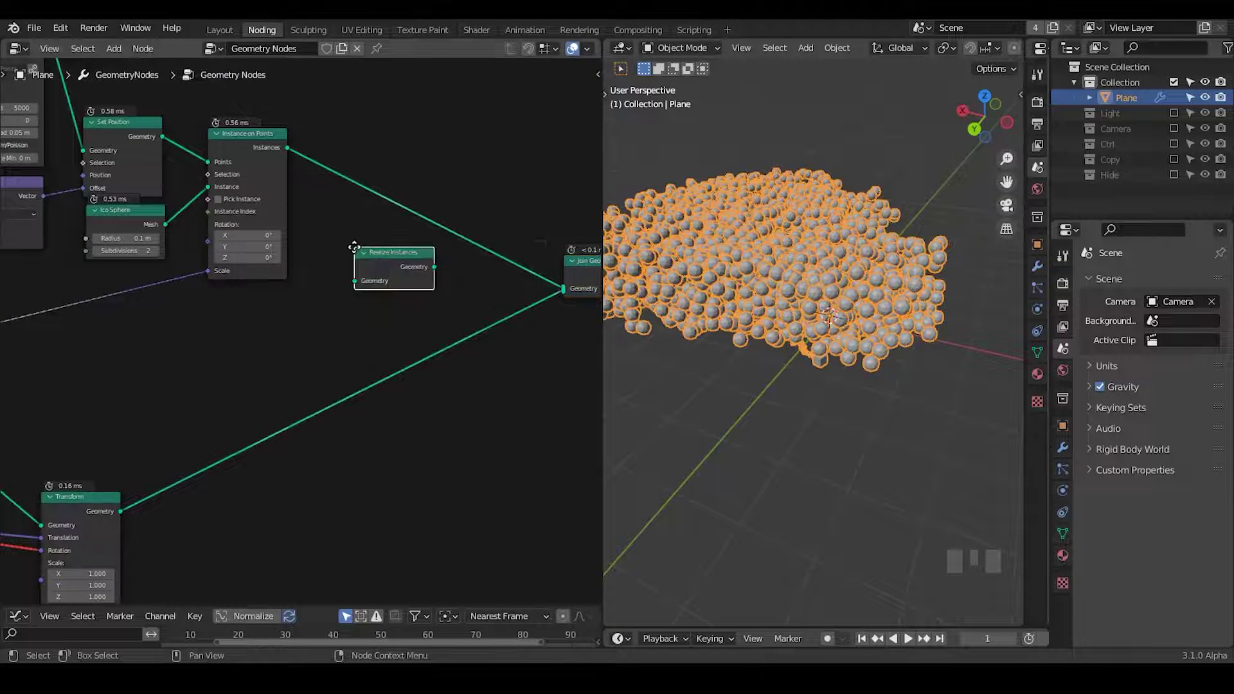
click(332, 161)
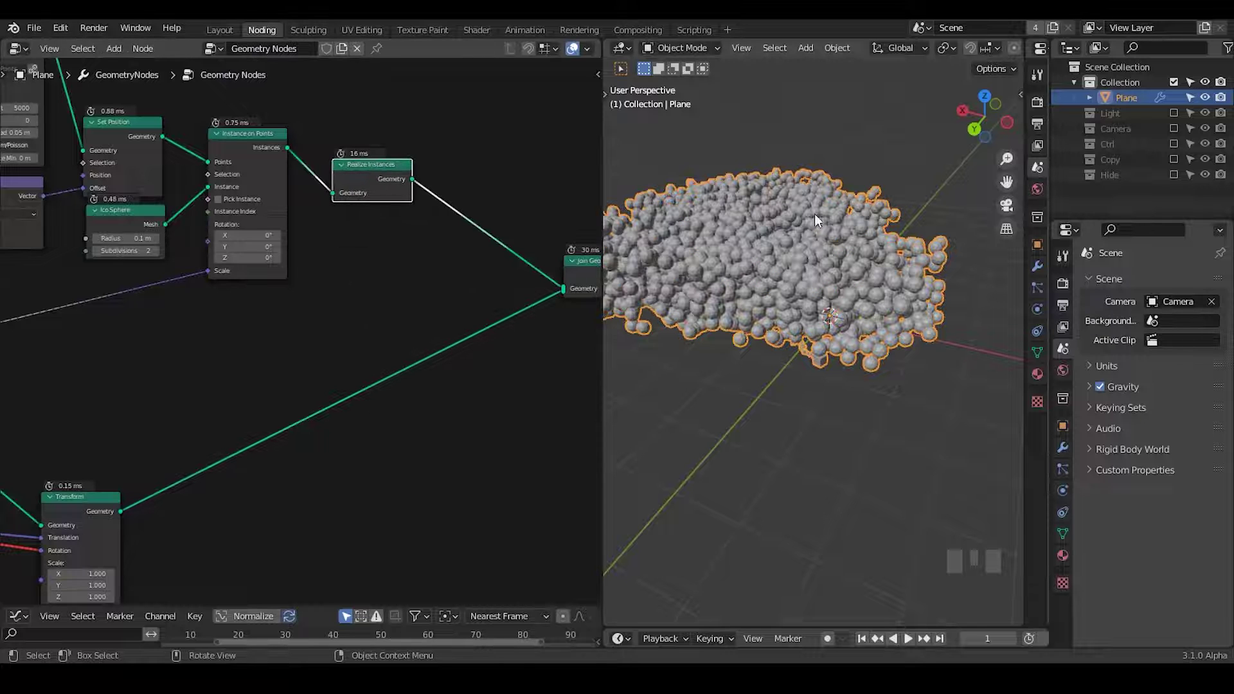
drag(373, 188, 344, 184)
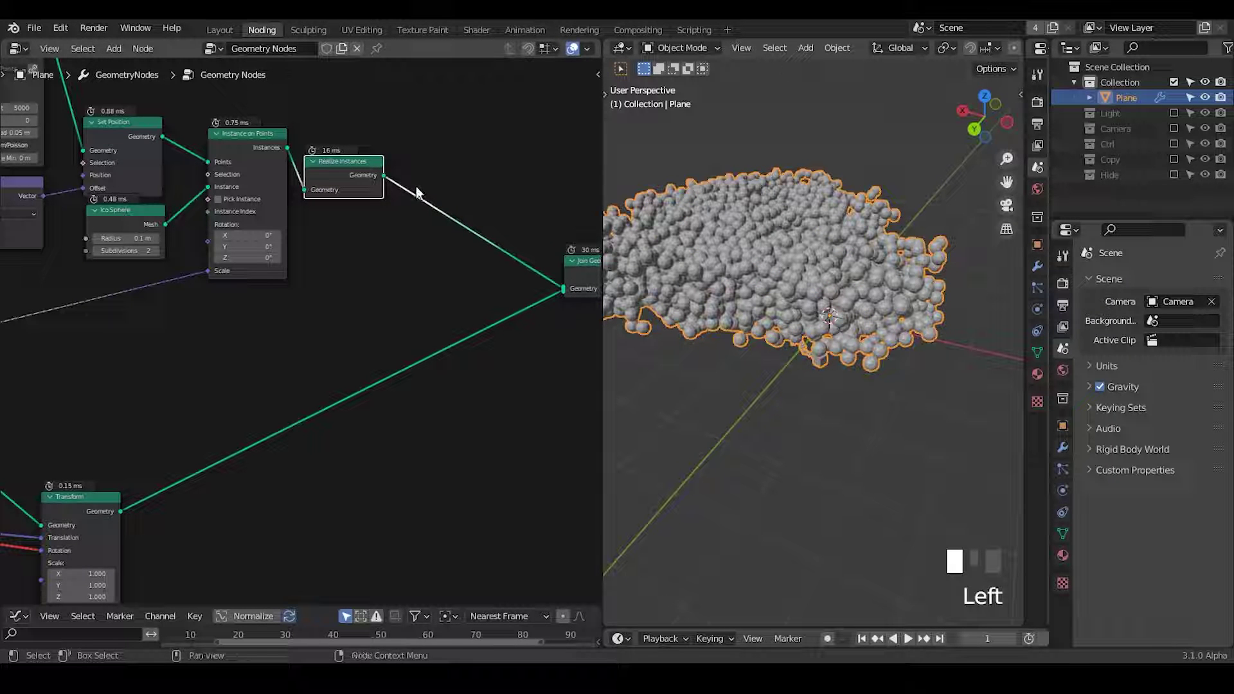
Insert a Capture Attribute node between Ico Sphere and Instance on Points, and move Ico Sphere and Map Range lower to make room
key(ctrl+a)
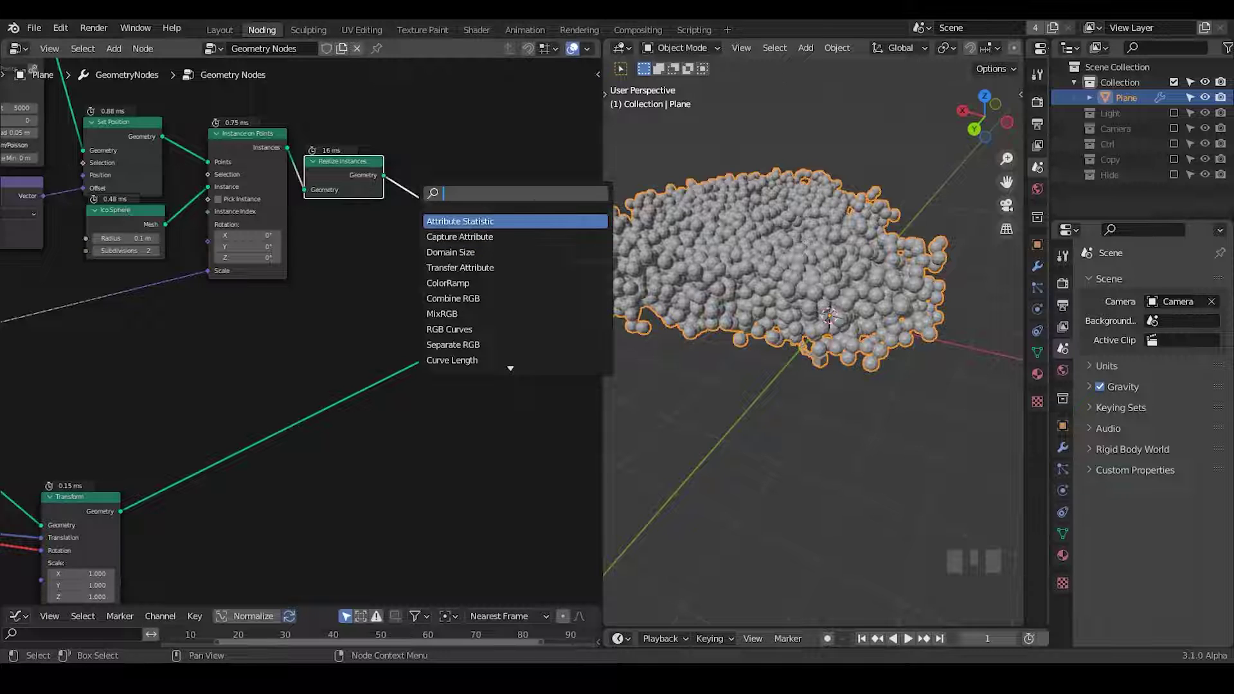
text(capture)
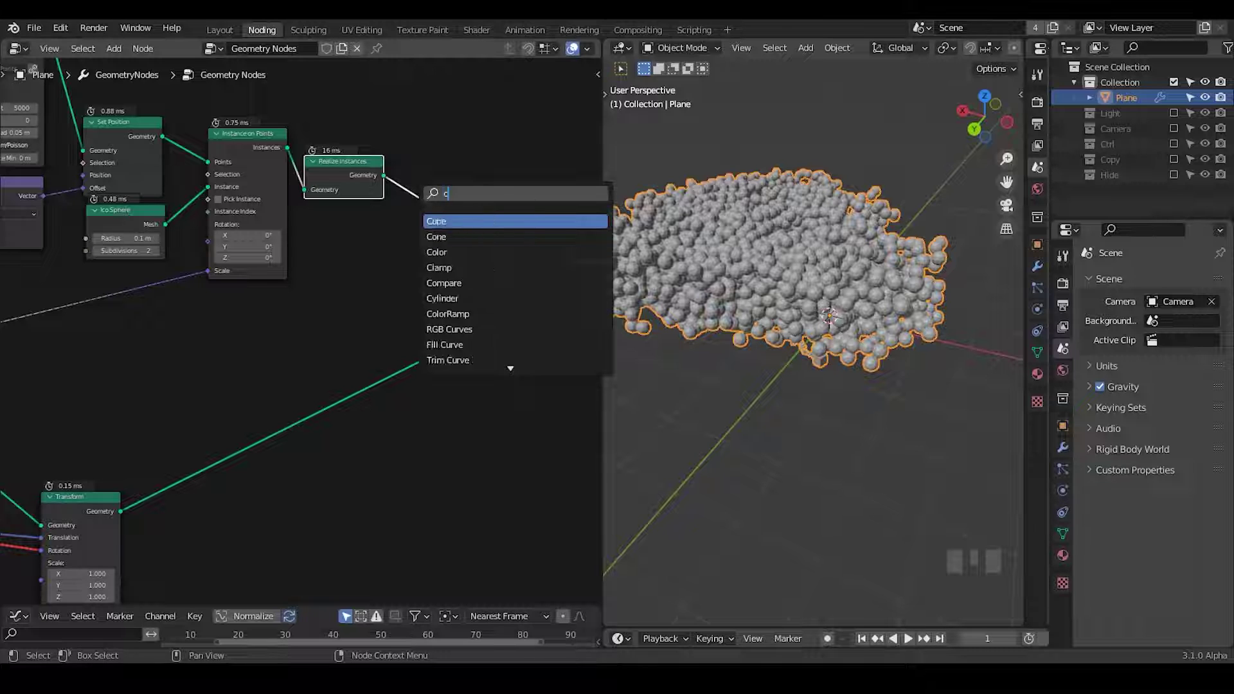
key(Return)
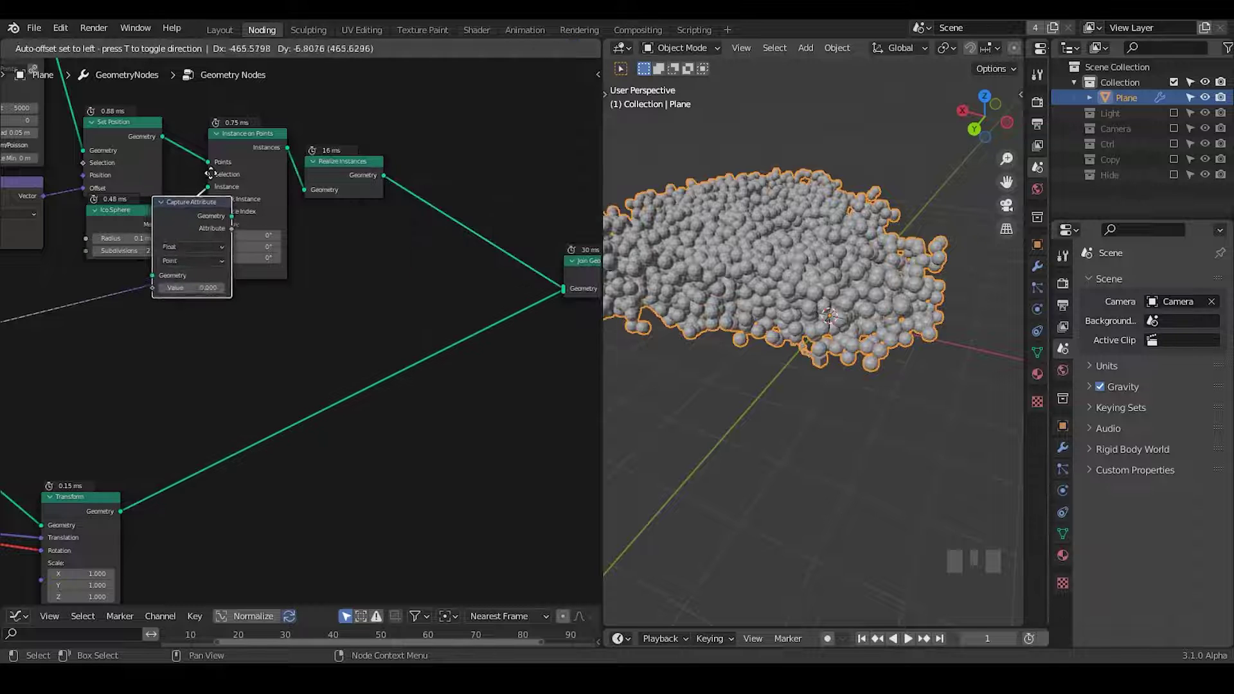
click(55, 186)
middle_drag(113, 328, 267, 286)
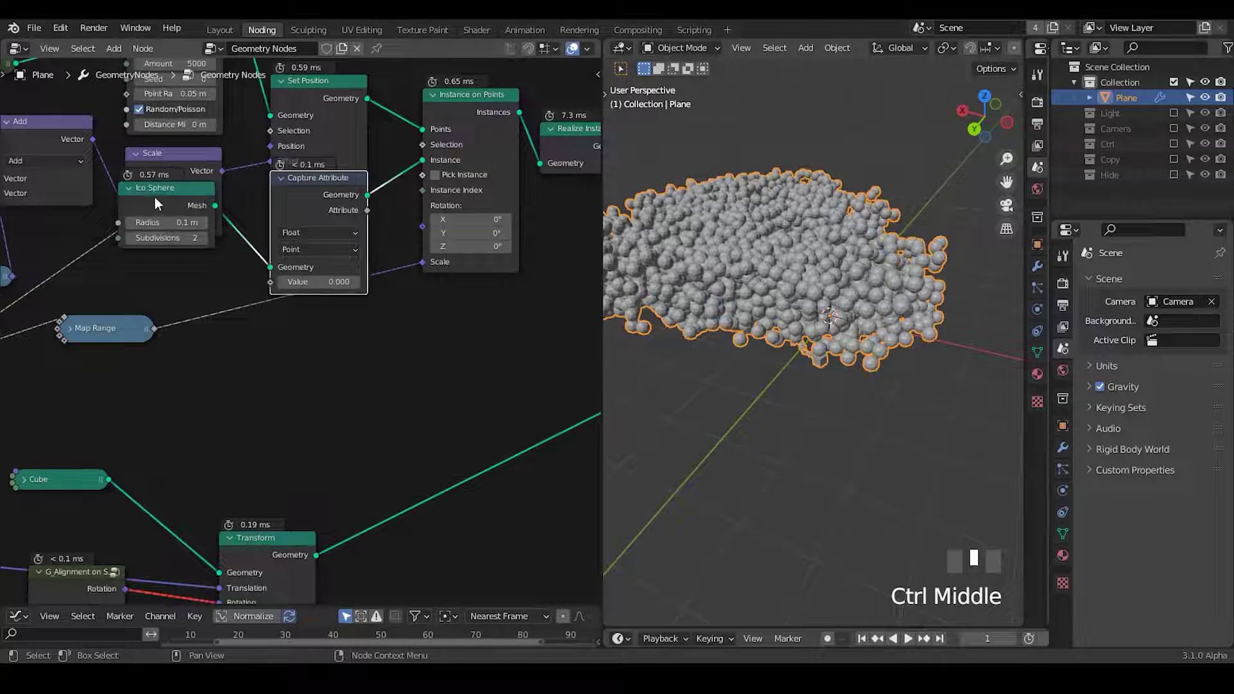
drag(154, 203, 175, 272)
drag(96, 328, 96, 395)
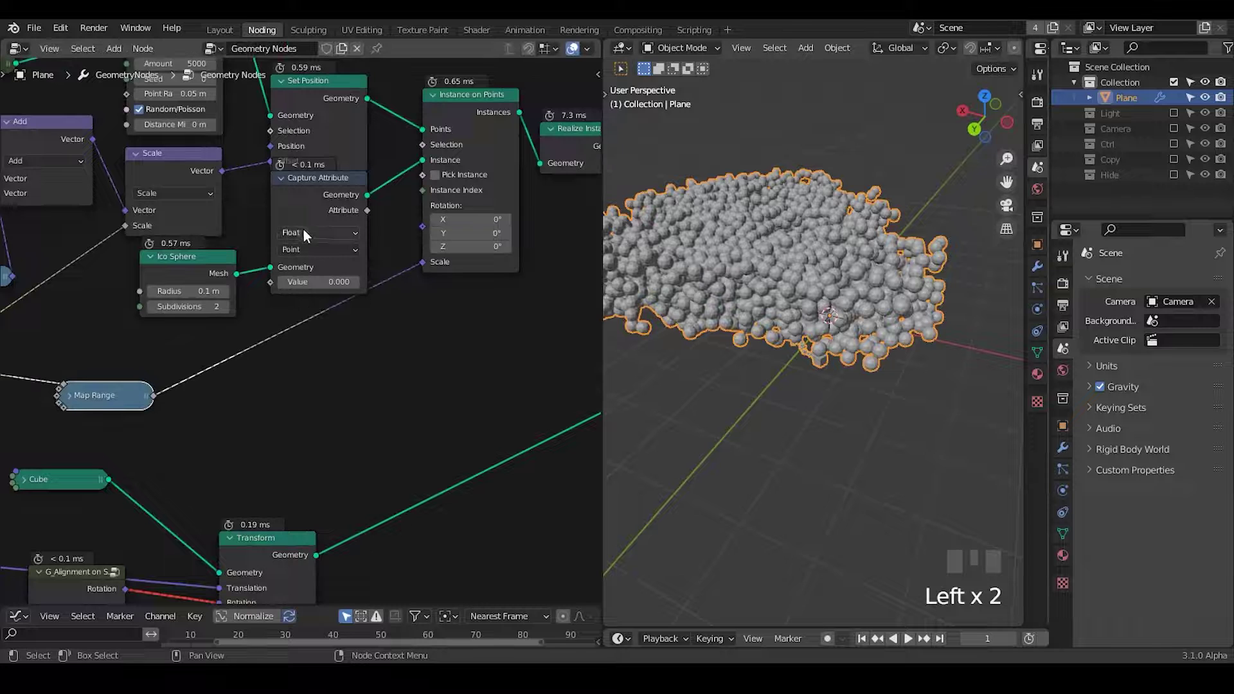
Set the Capture Attribute data type to Vector and feed its Value input from a new Position node
click(304, 229)
click(324, 275)
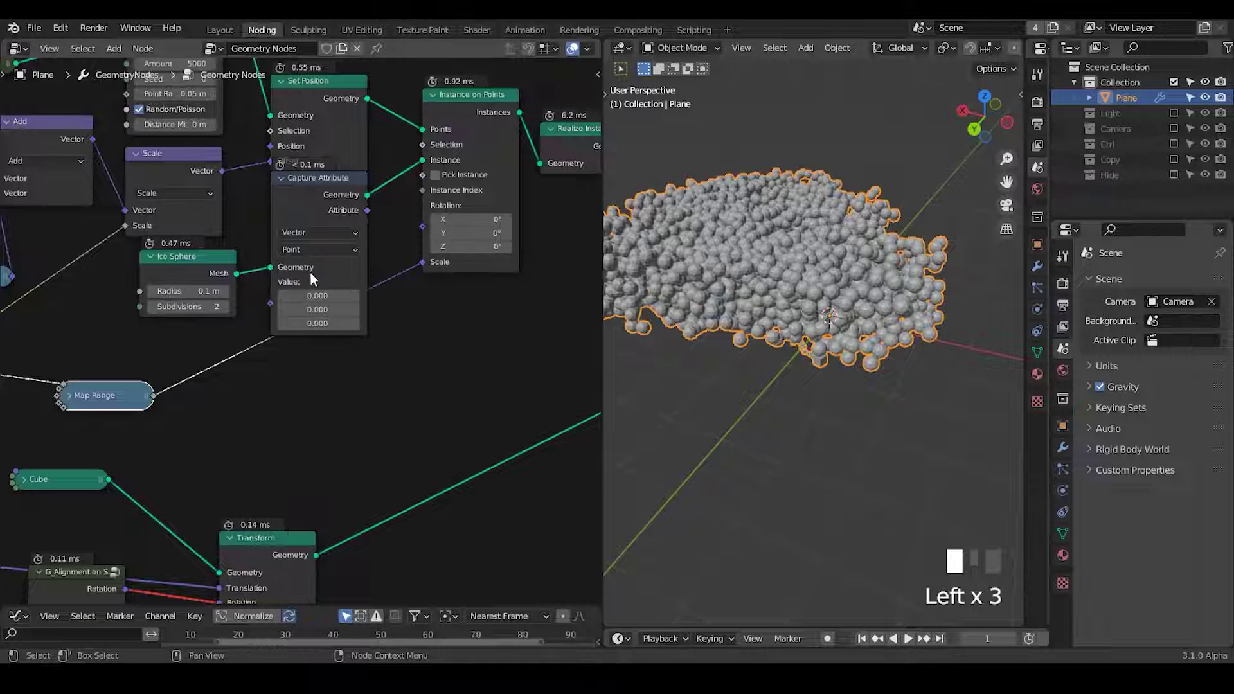
drag(271, 310, 229, 336)
text(positi)
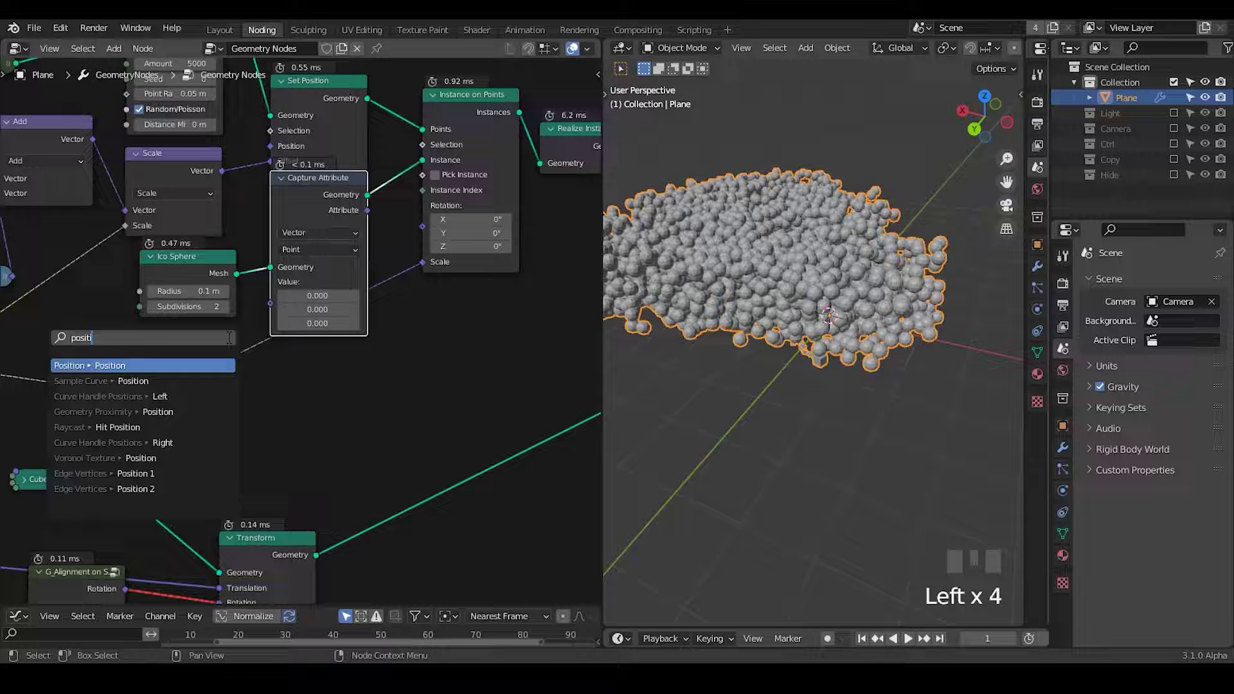
key(Return)
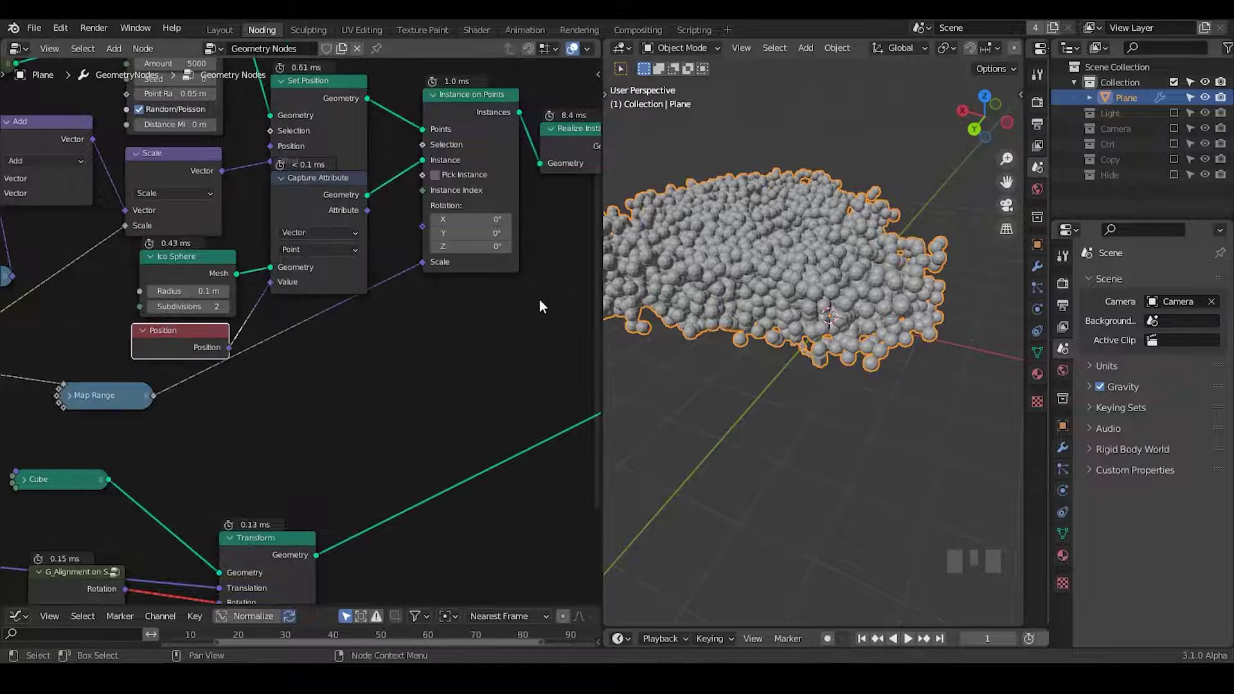
middle_drag(539, 300, 366, 311)
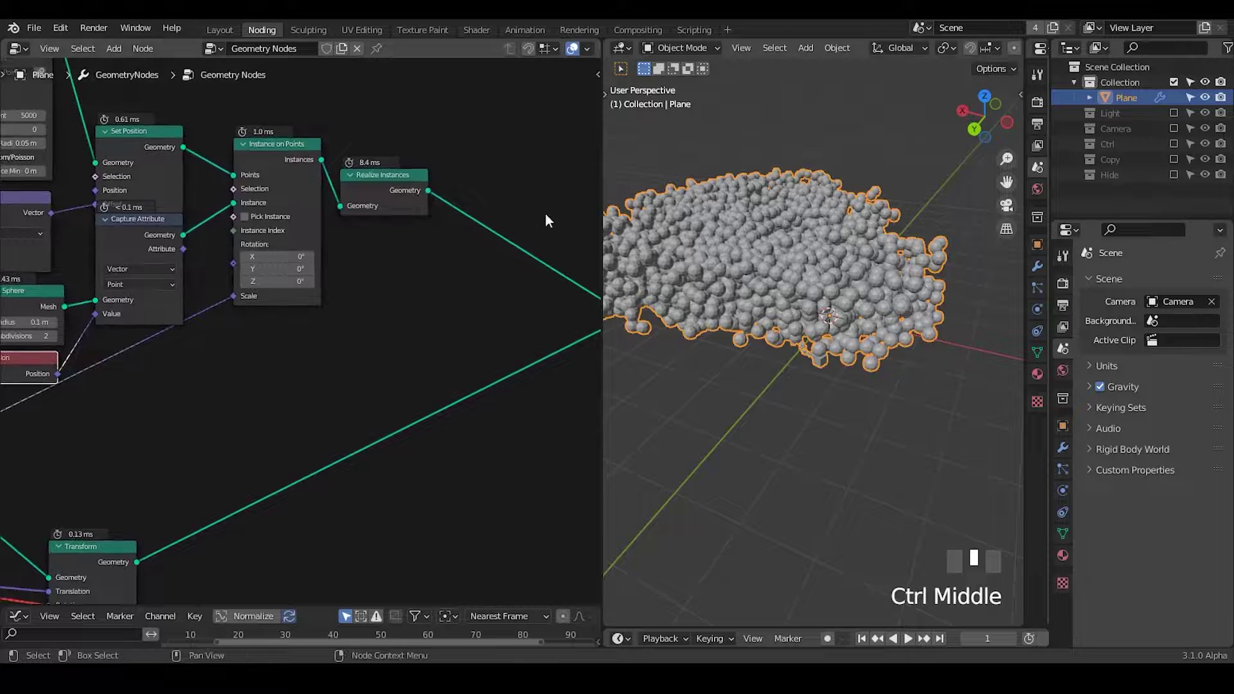
Insert a G_Attribute Instance group node between Instance on Points and Realize Instances
key(ctrl+a)
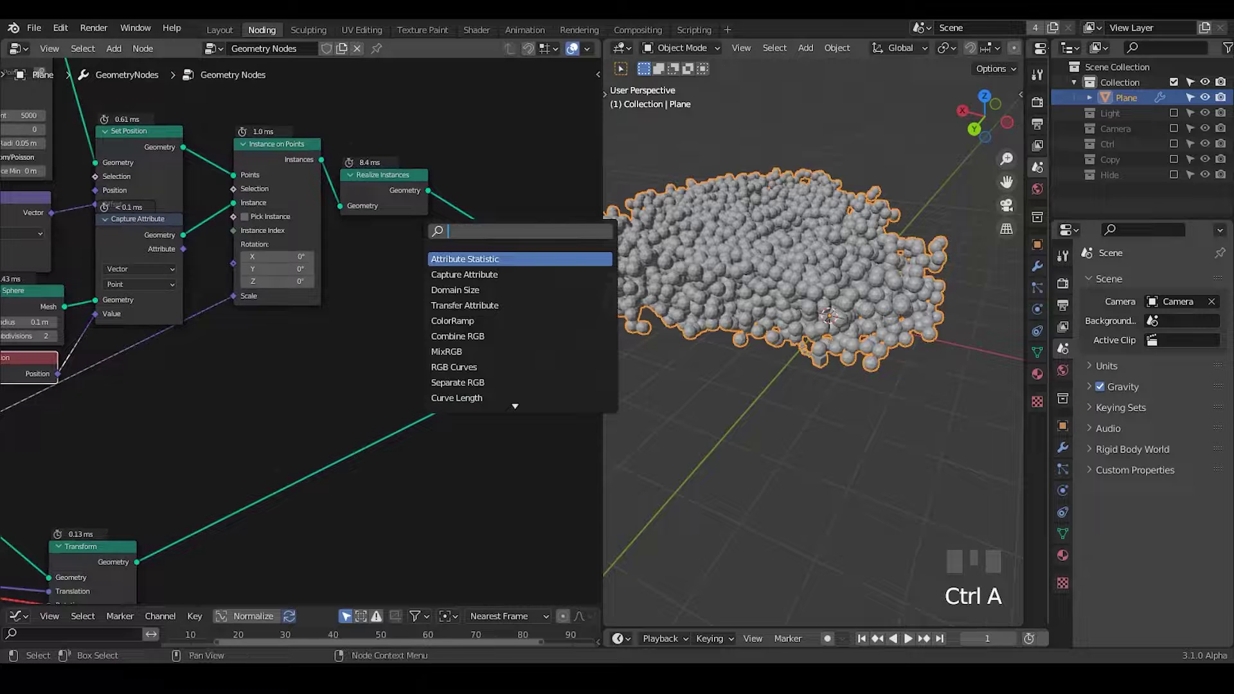
text(attribute instan)
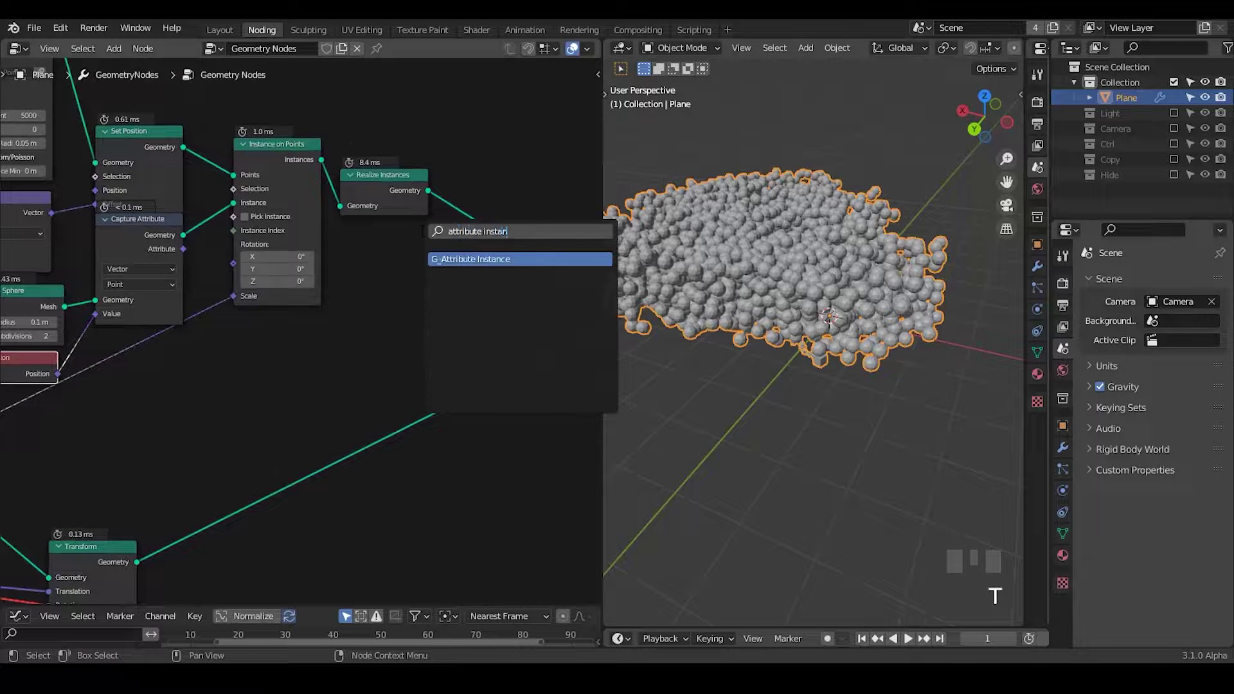
key(Return)
click(336, 141)
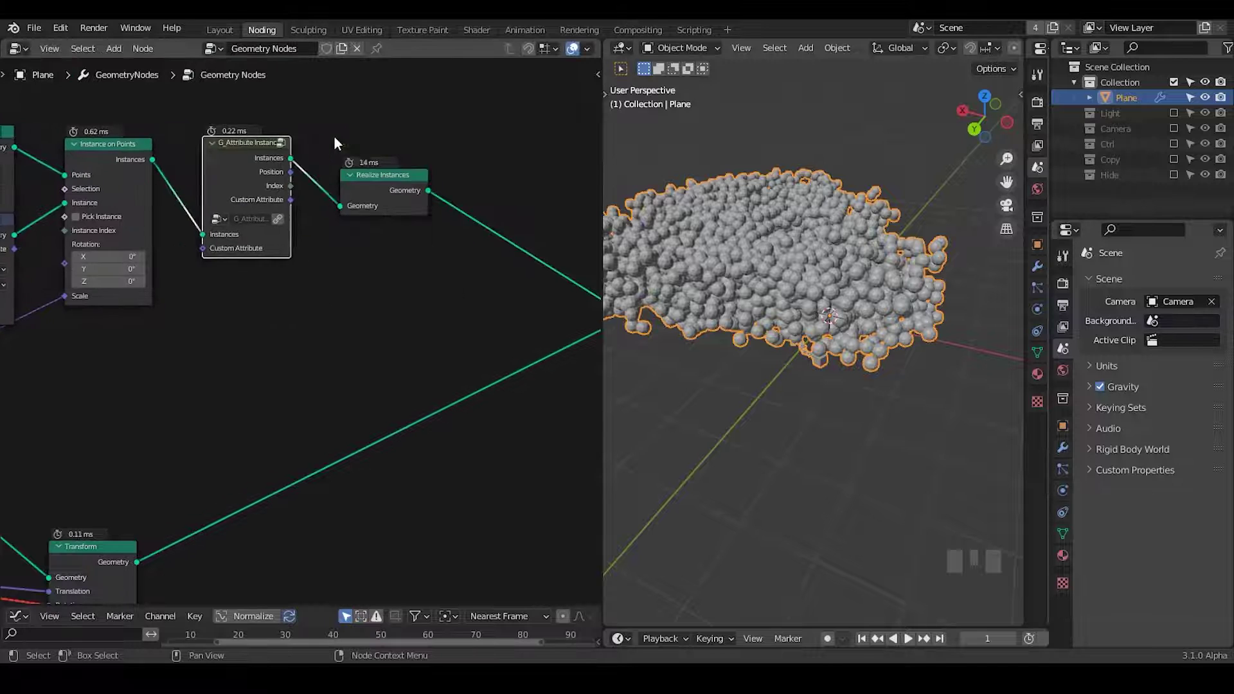
middle_drag(371, 334, 289, 306)
Insert a Delete Geometry node between Realize Instances and Join Geometry
key(ctrl+a)
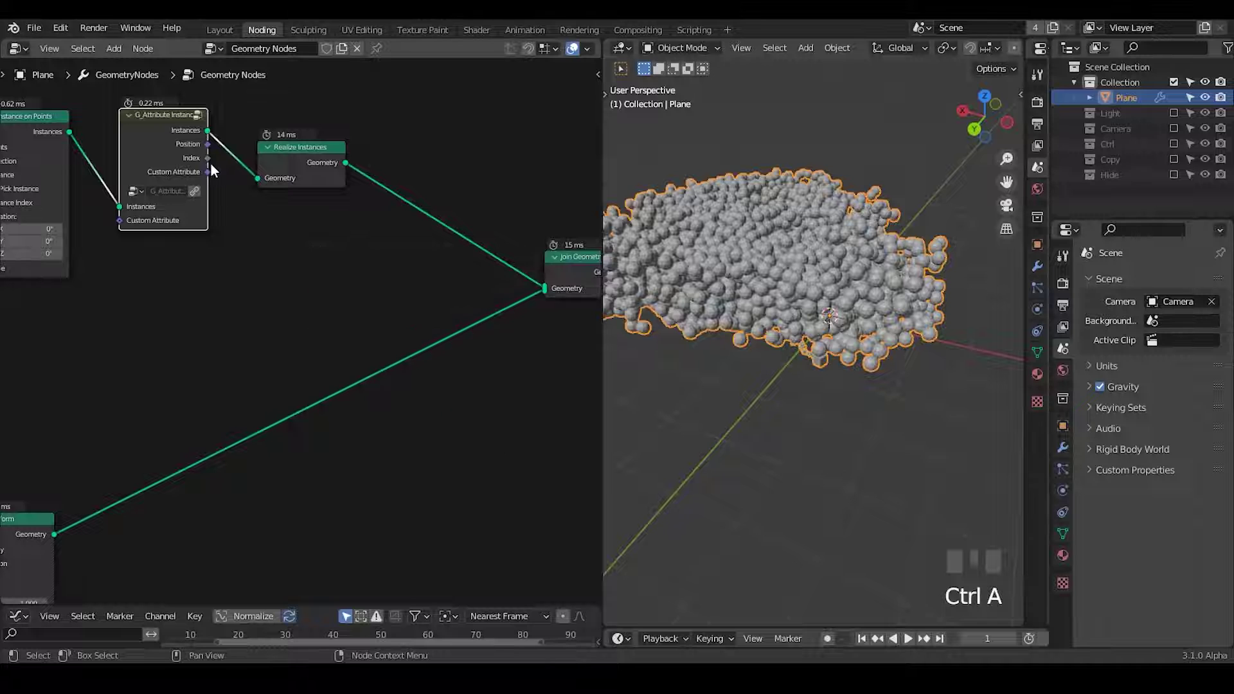
key(ctrl+a)
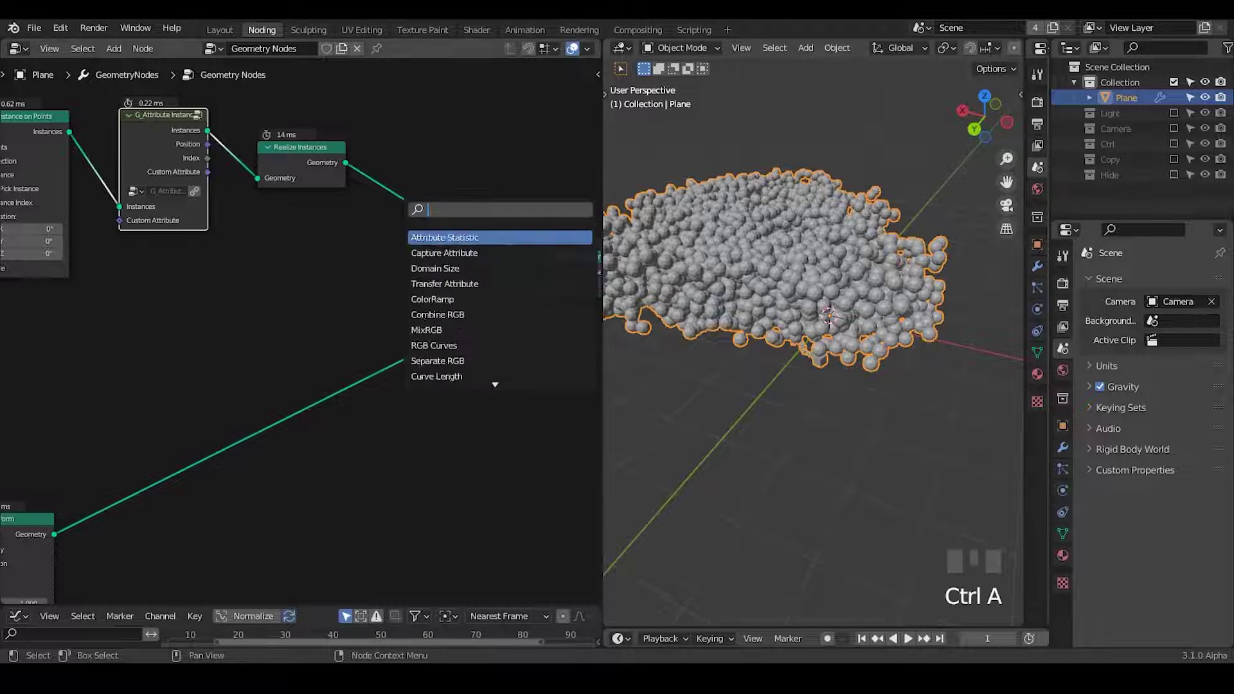
text(delete)
key(Return)
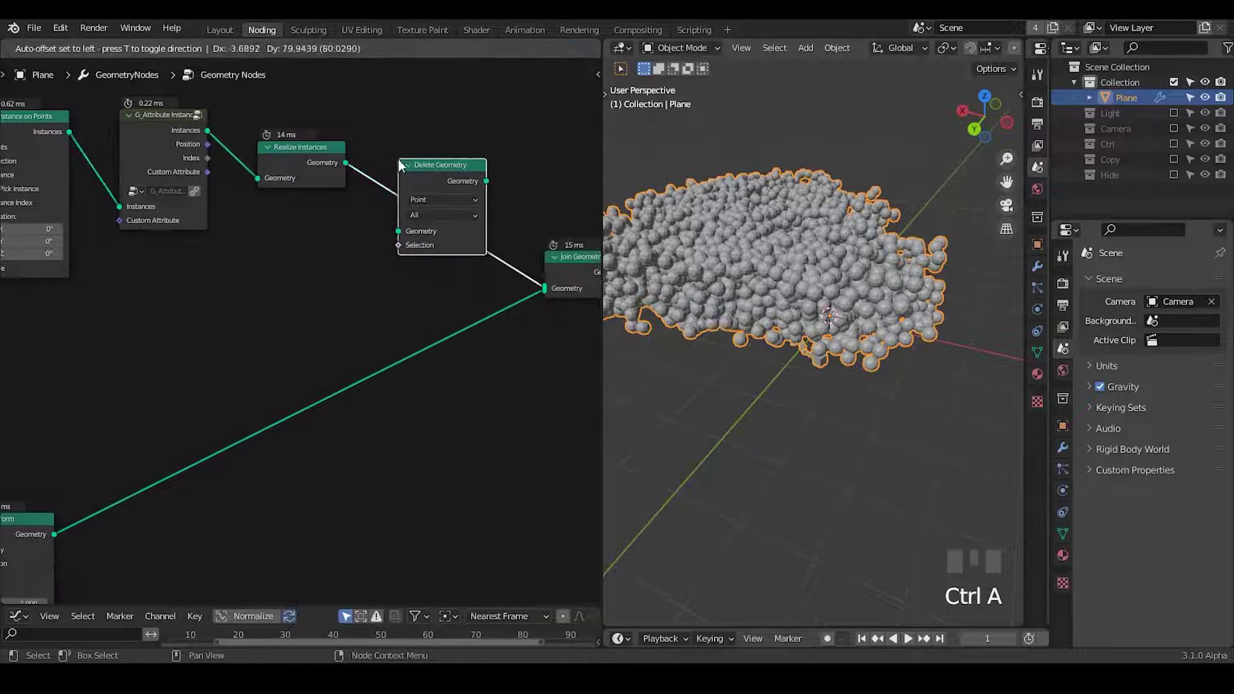
click(399, 159)
Add a Compare node set to Greater Than, feeding the Selection input of Delete Geometry
drag(399, 244, 348, 256)
text(compare)
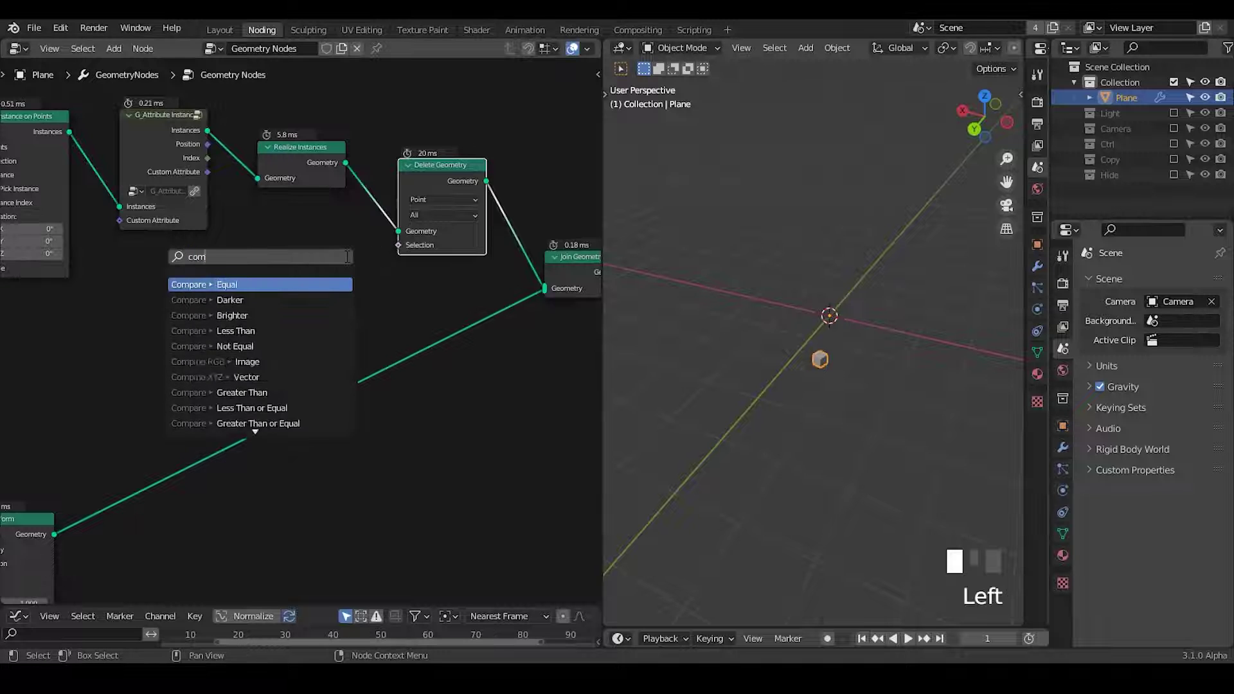
key(Down)
key(Down)
key(Down)
key(Down)
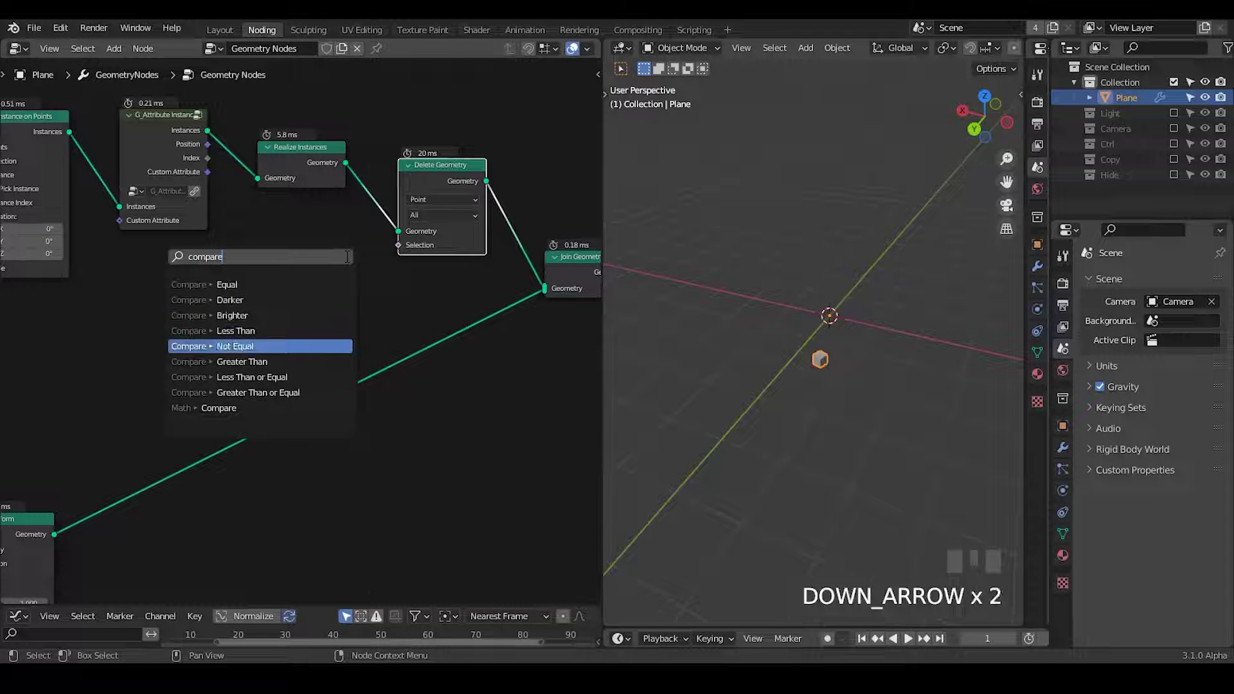
key(Return)
click(356, 256)
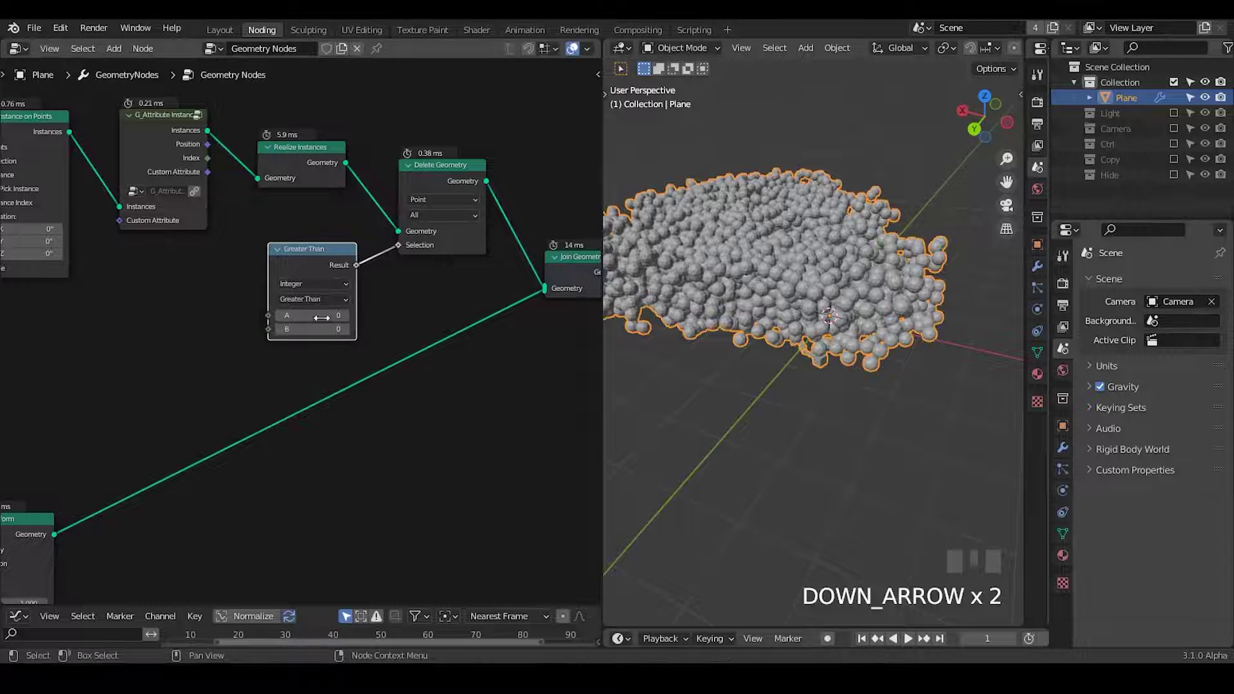
Switch the Greater Than comparison to Float and place the node just before Delete Geometry
click(311, 282)
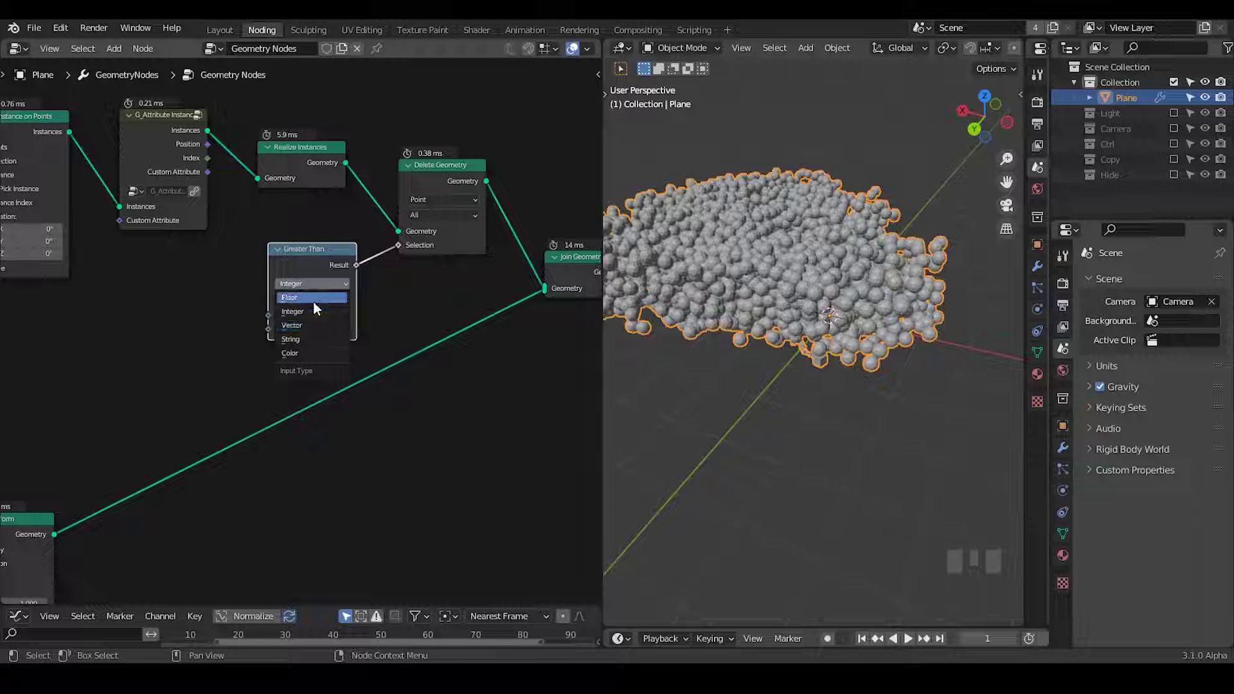
click(314, 299)
middle_drag(321, 344, 389, 343)
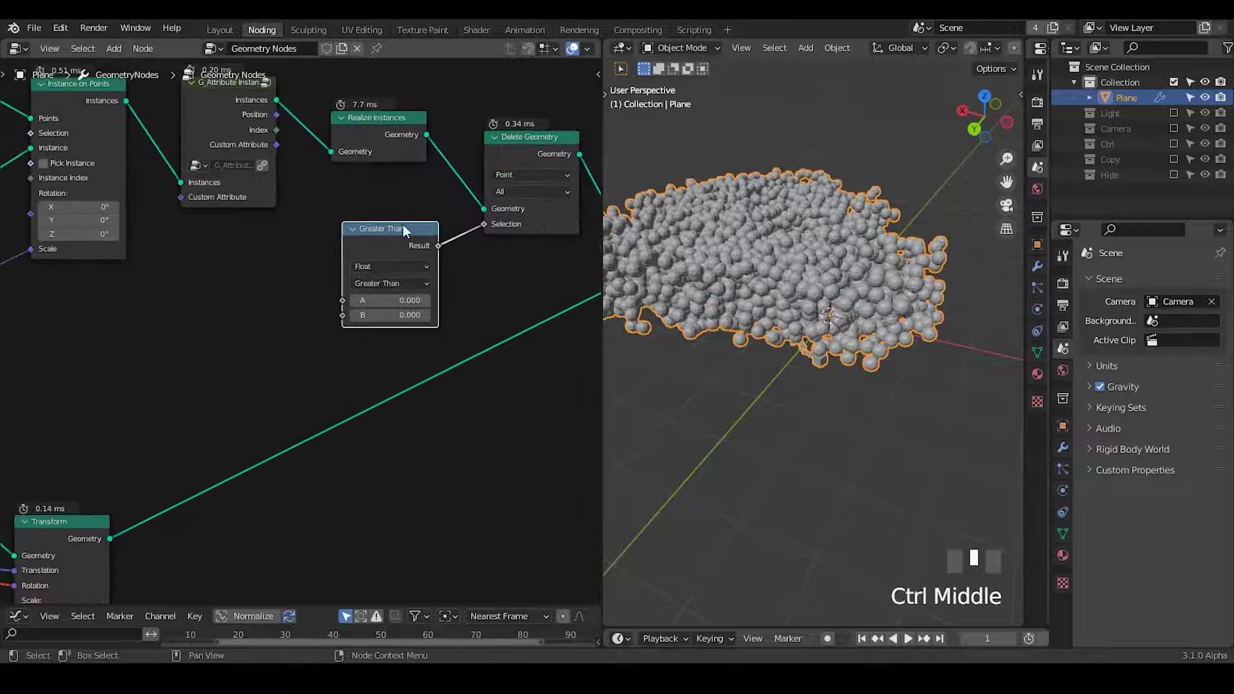
drag(375, 242, 387, 225)
Add a G_Normalize Field group node before Greater Than and connect the Realize Instances geometry to its Geometry input
key(ctrl+a)
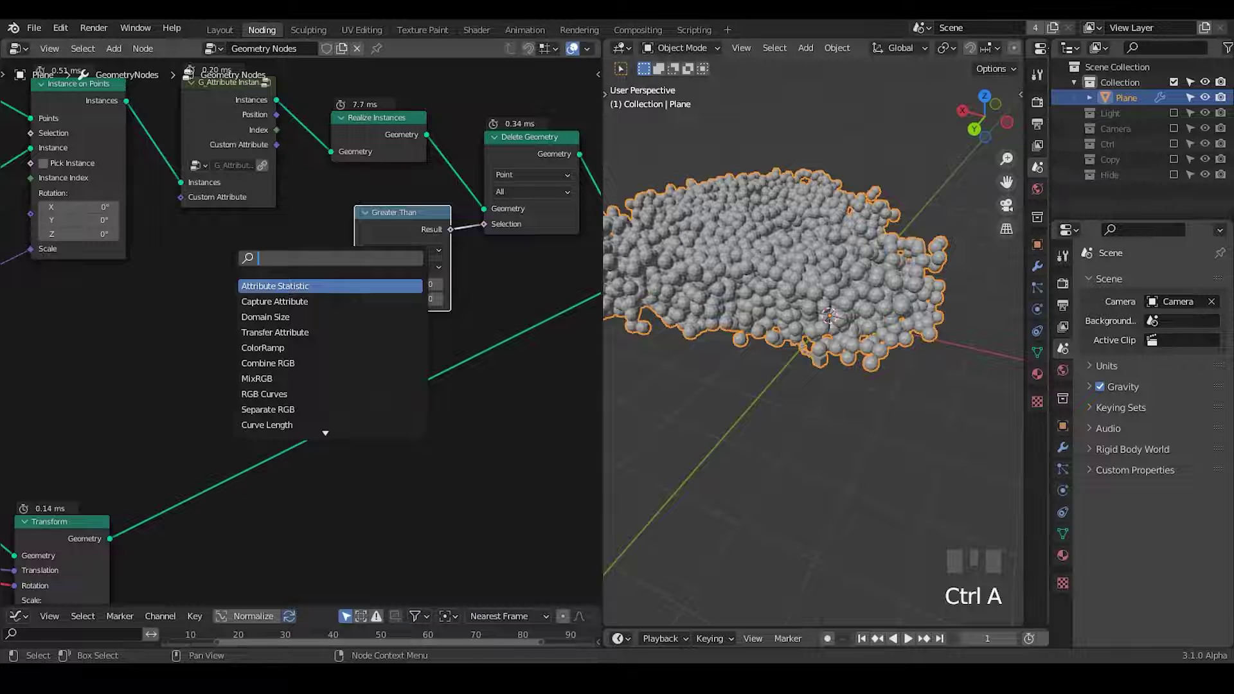
text(normalize)
key(Down)
key(Return)
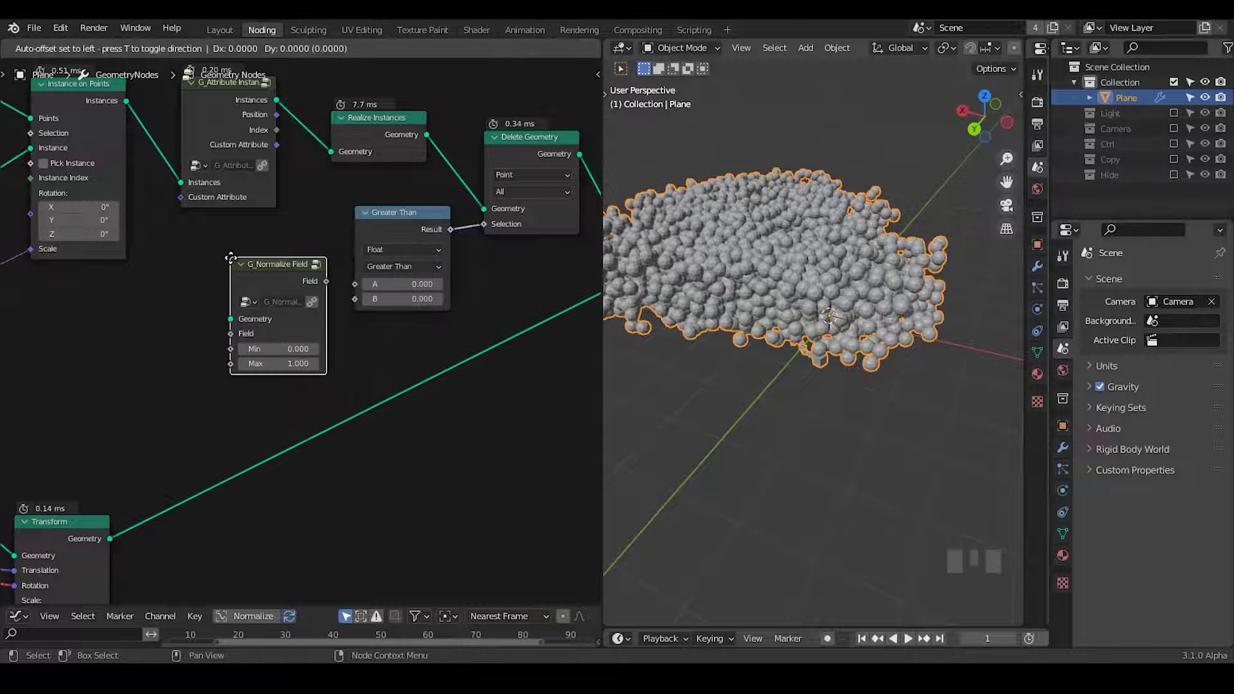
click(226, 251)
mouse_move(86, 95)
alt+right_down()
mouse_move(252, 311)
mouse_move(163, 259)
mouse_move(140, 186)
mouse_move(141, 242)
alt+right_up()
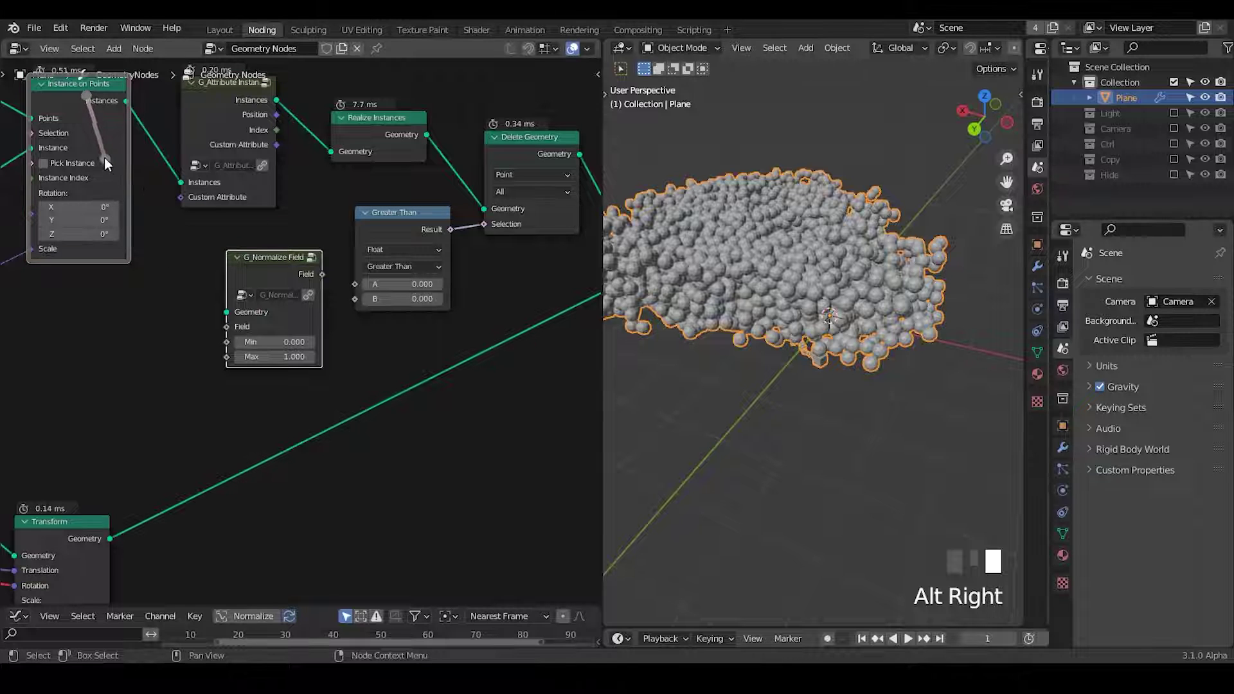
alt+right_drag(104, 157, 104, 157)
drag(426, 134, 226, 314)
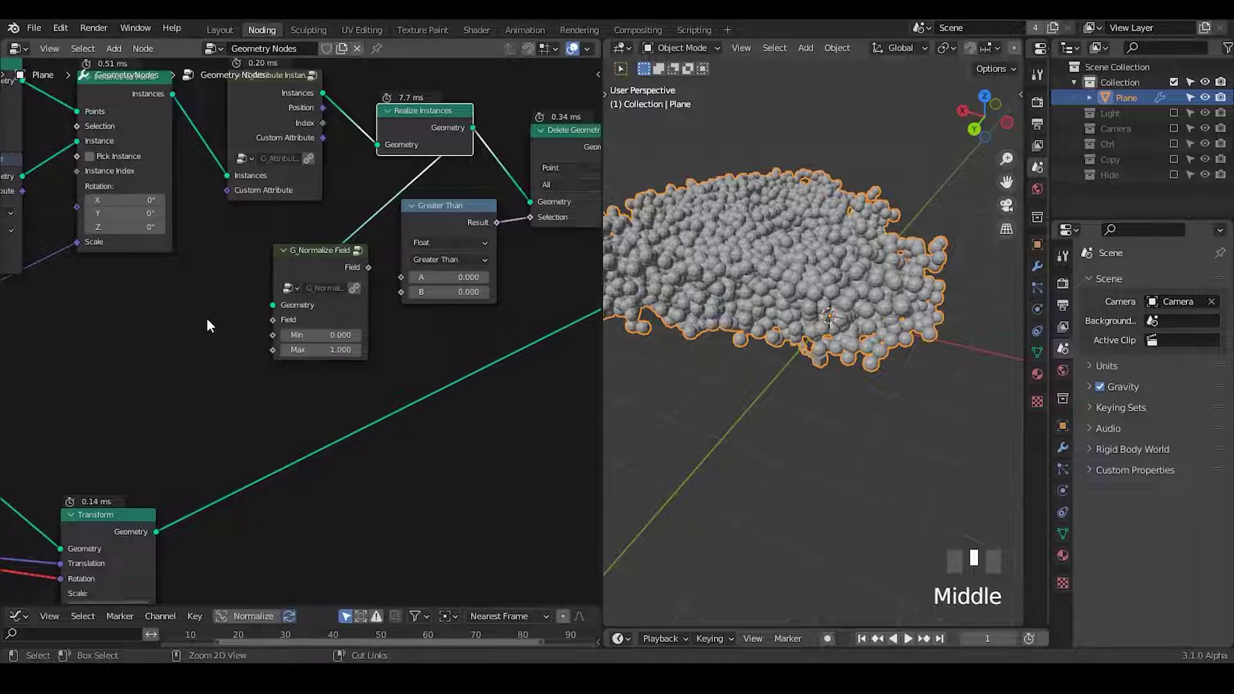
Add a G_Noise 3D group node ahead of G_Normalize Field
key(ctrl+a)
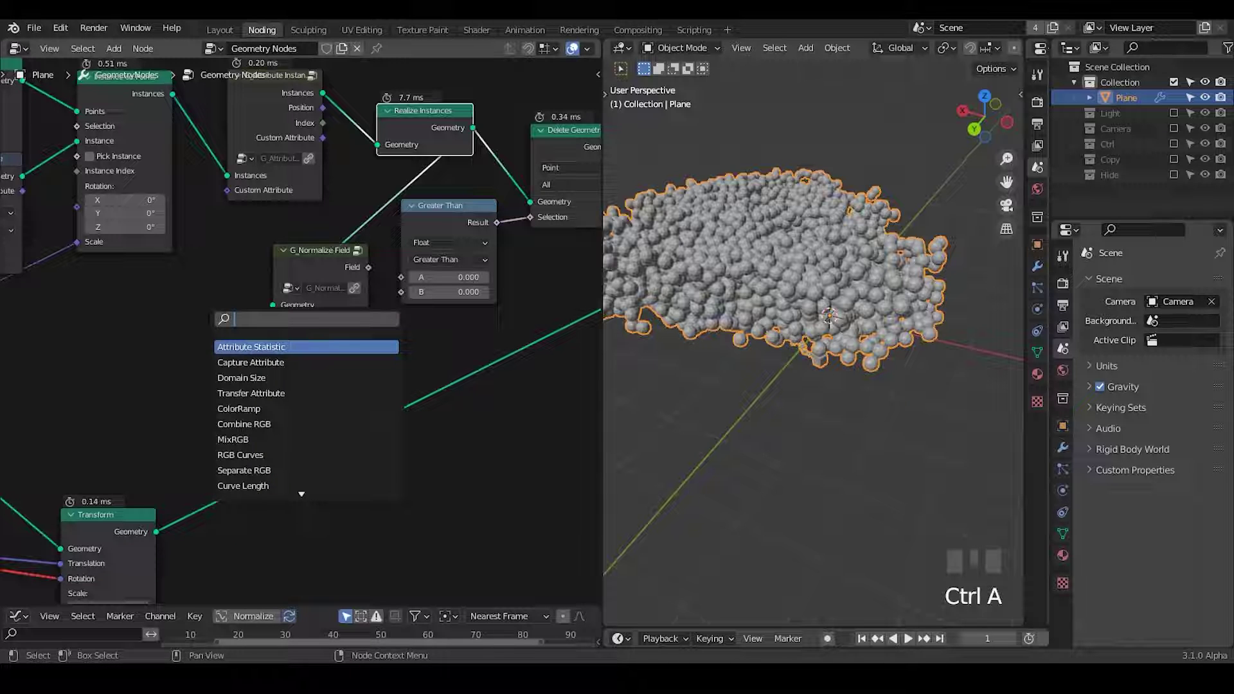
text(noise)
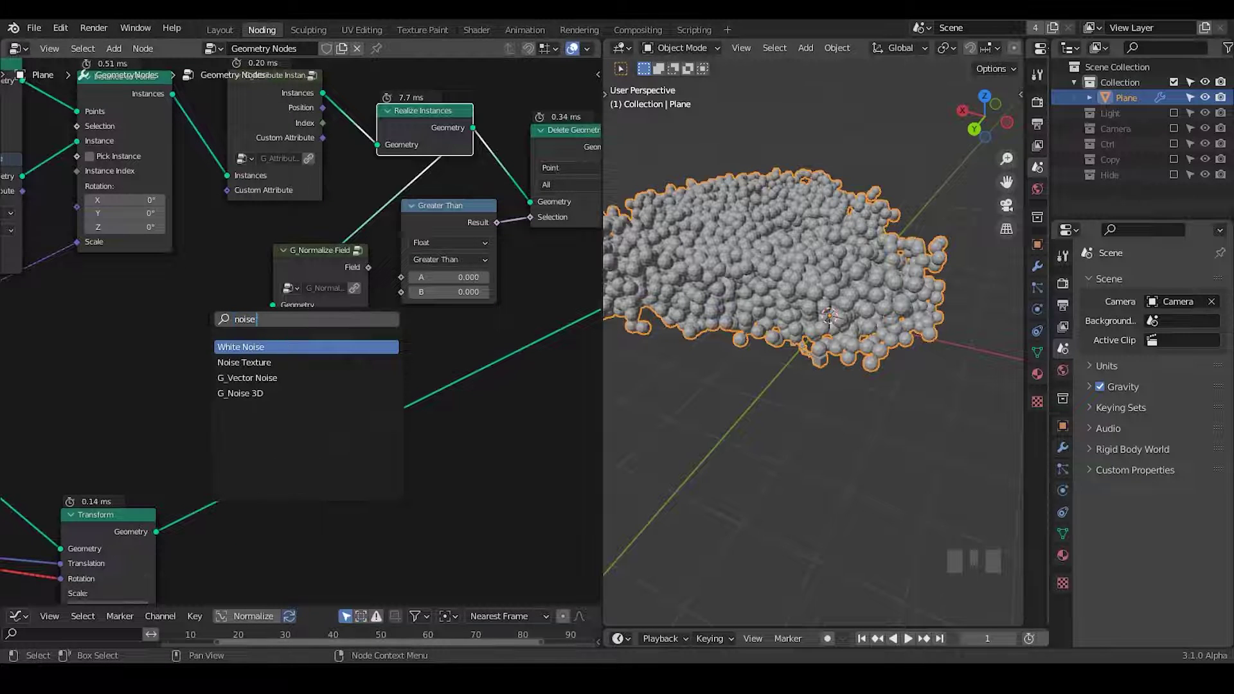
key(Down)
key(Down)
key(Down)
key(Return)
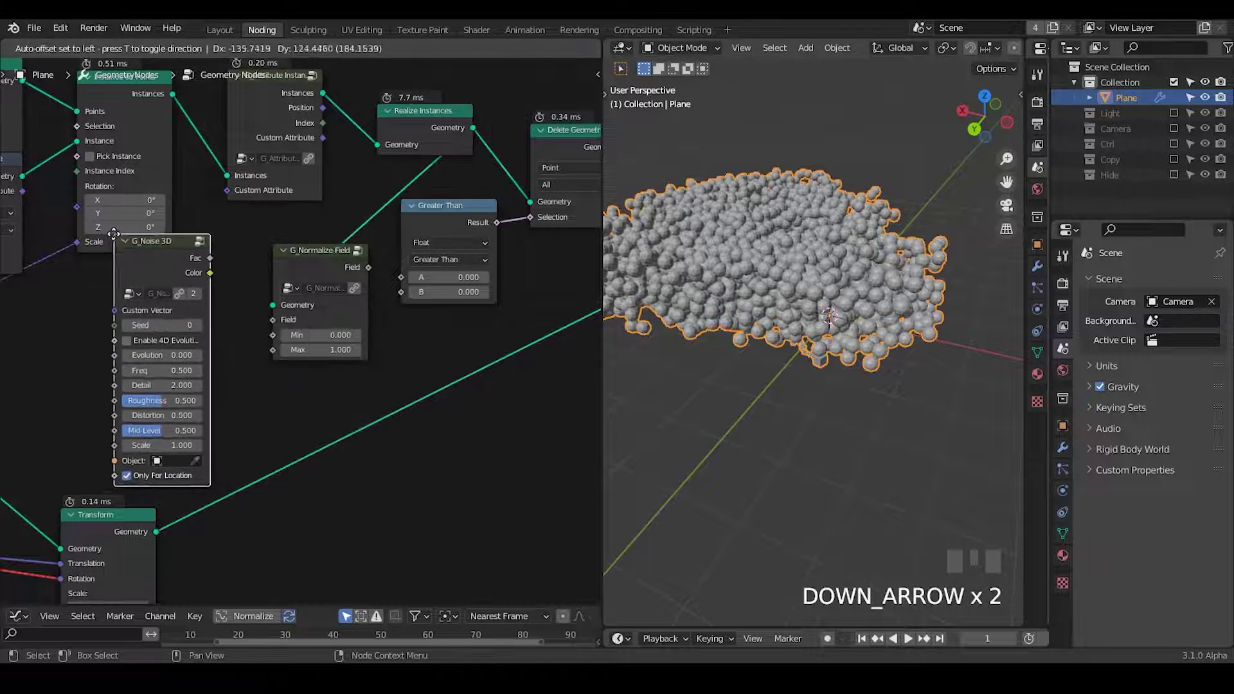
click(112, 232)
Add a G_Voronoi 3D group node beside G_Noise 3D
key(ctrl+a)
text(voro)
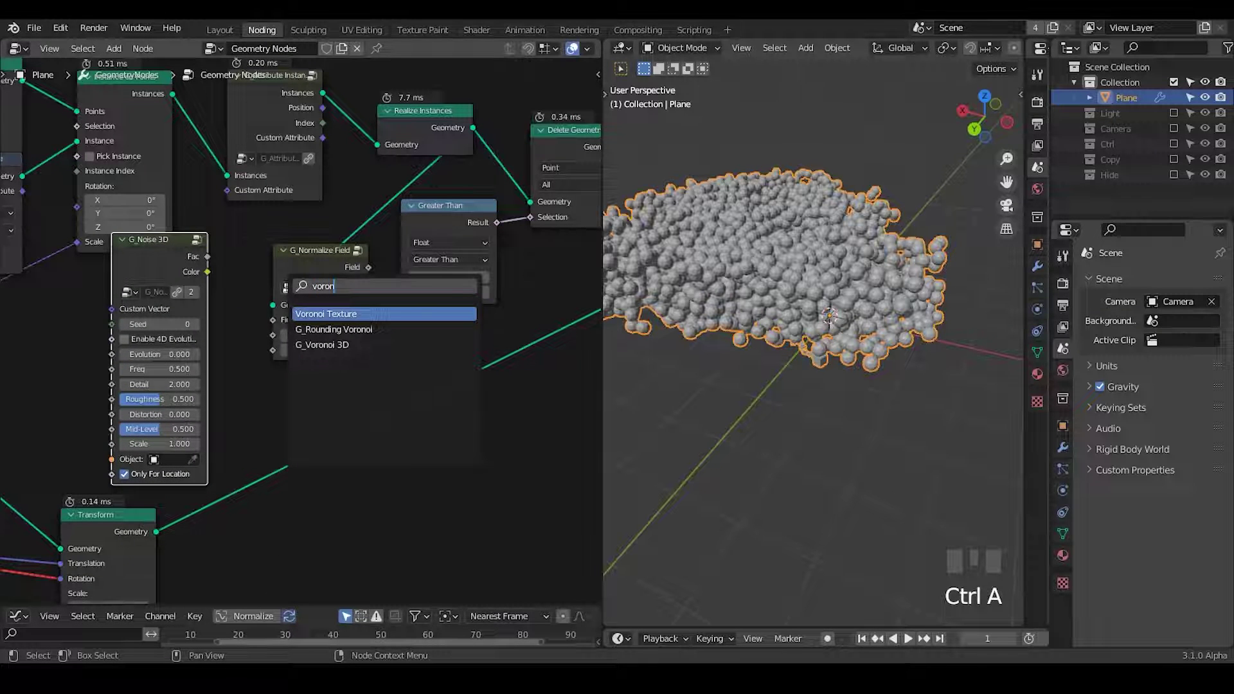
key(Down)
key(Down)
key(Return)
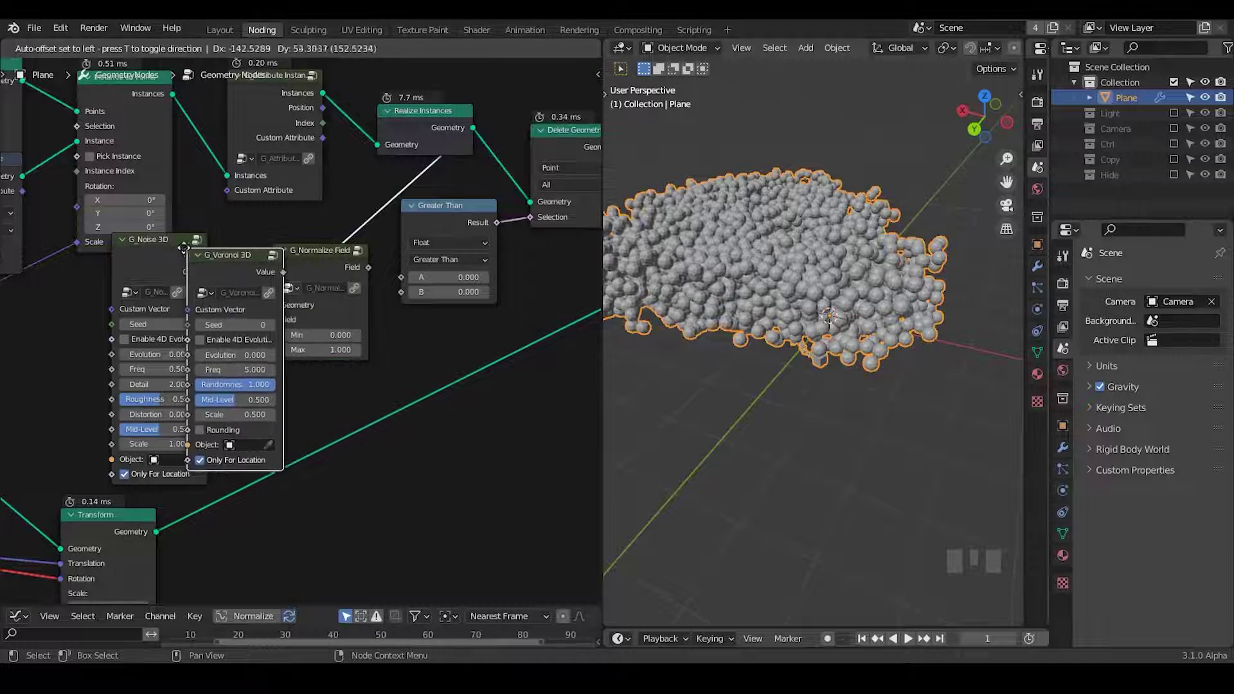
click(26, 270)
mouse_move(179, 292)
middle_down()
mouse_move(203, 282)
mouse_move(176, 269)
middle_up()
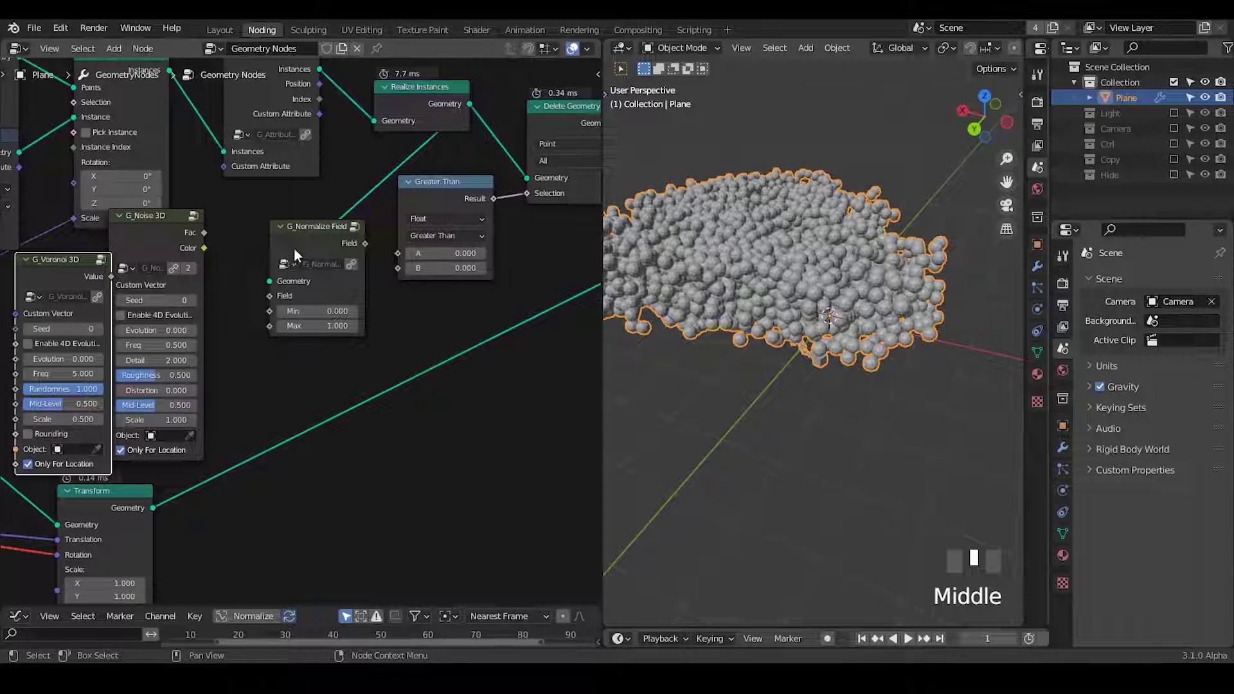
Connect the Fac output of G_Noise 3D to G_Normalize Field's Min input, and set the G_Voronoi 3D node aside collapsed
drag(204, 232, 270, 311)
middle_drag(330, 124, 387, 158)
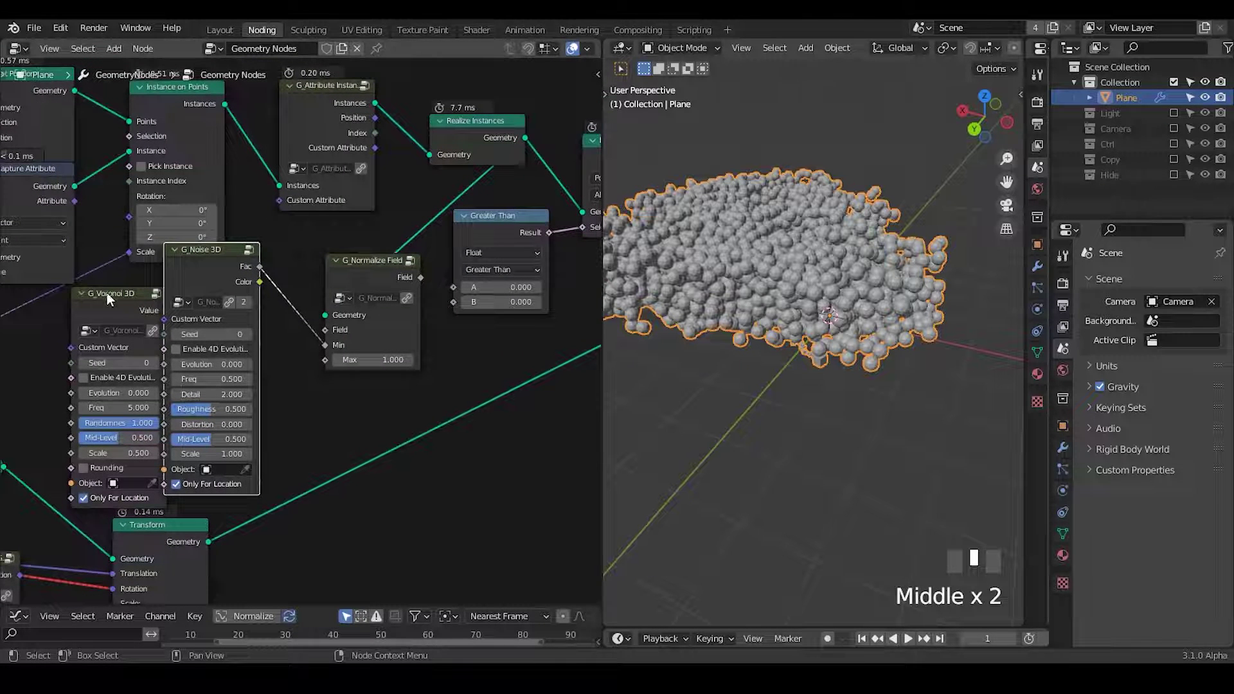
click(84, 292)
drag(83, 292, 463, 521)
ctrl+middle_drag(463, 521, 385, 450)
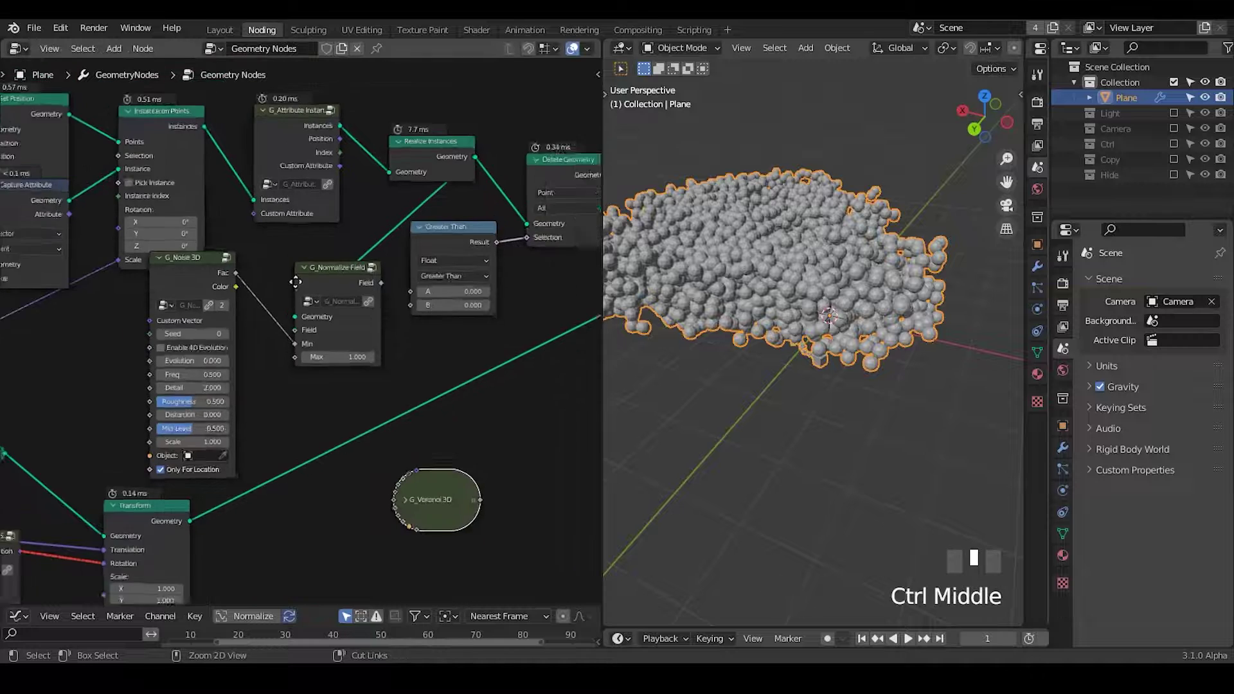
Connect Capture Attribute's Attribute output to G_Noise 3D's Custom Vector input and shift both nodes for clearer spacing
middle_drag(296, 299, 430, 251)
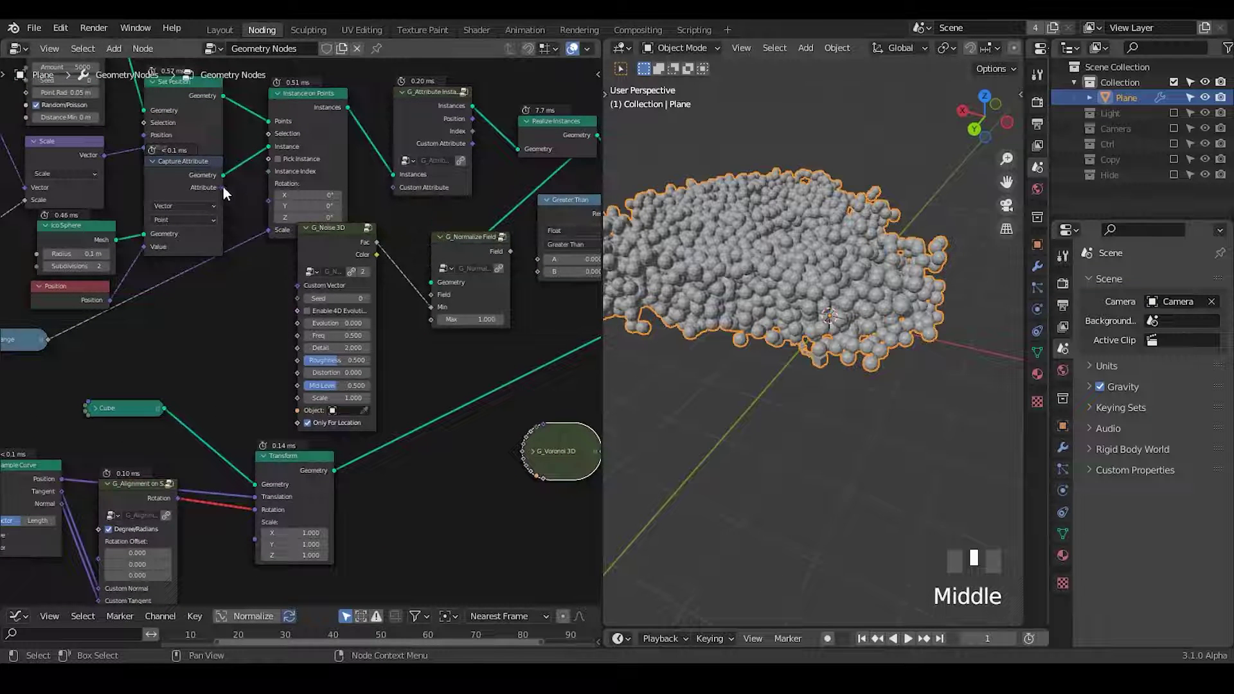
drag(223, 187, 300, 284)
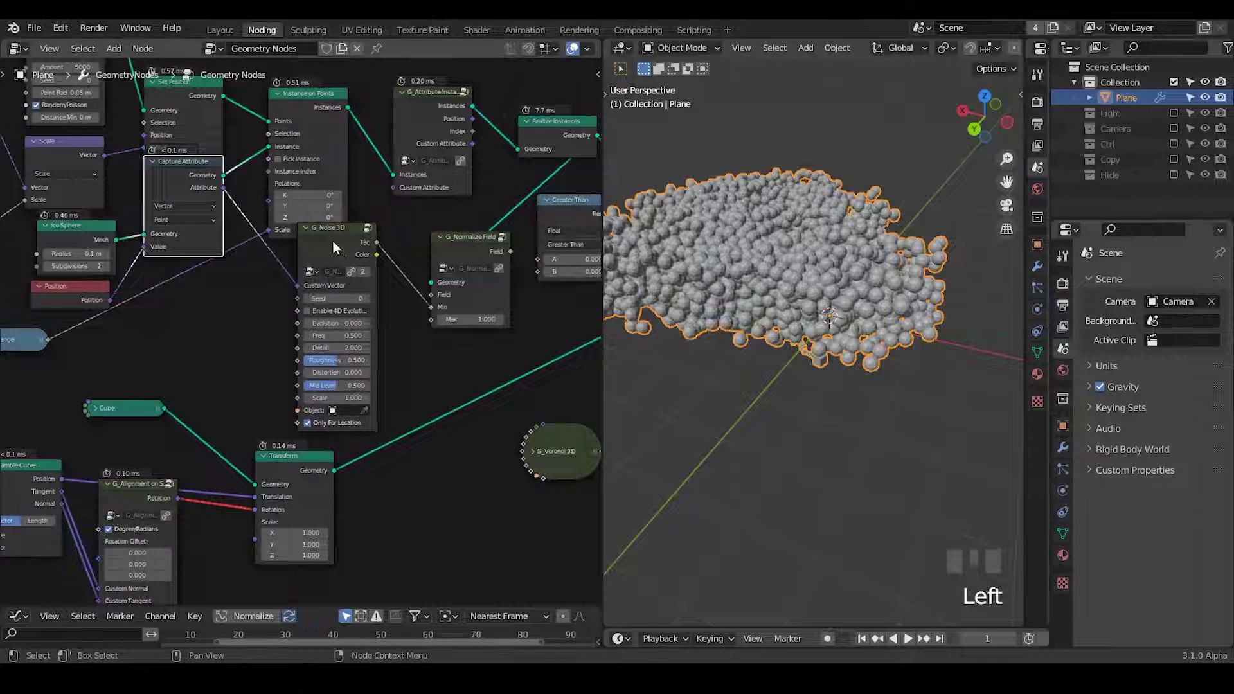
drag(333, 240, 360, 235)
drag(186, 178, 188, 192)
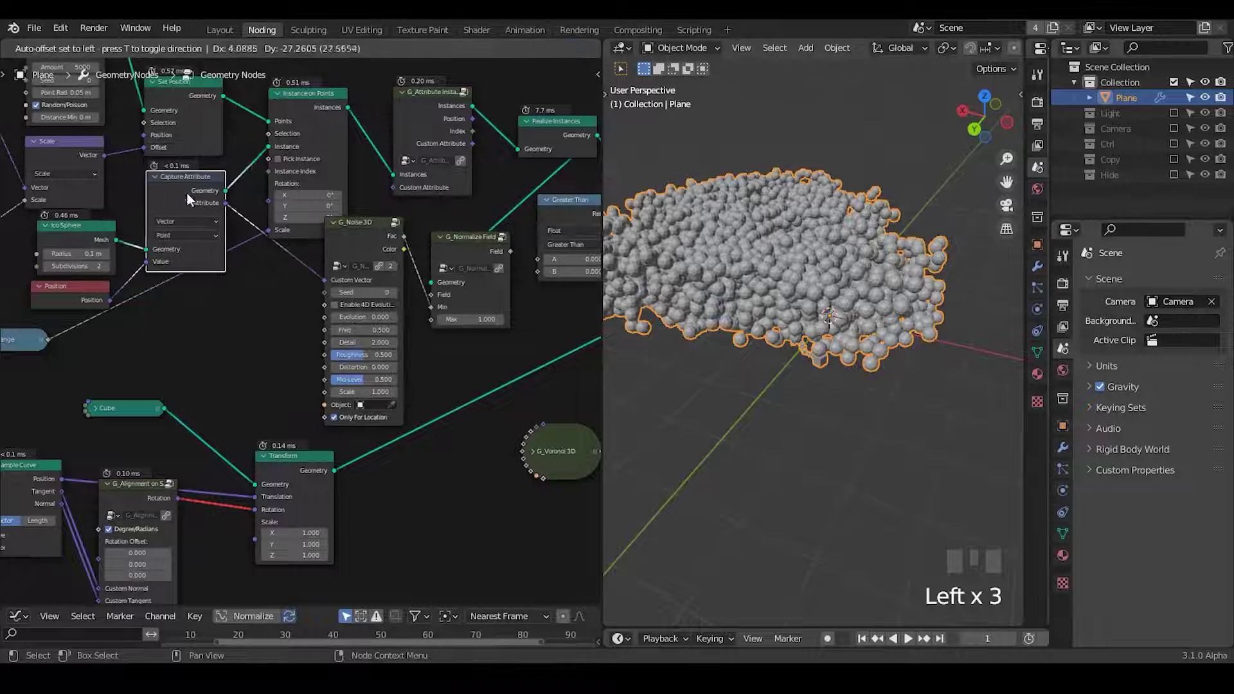
Connect G_Attribute Instance's Index output to G_Noise 3D's Seed input and shift the noise, normalize, compare and output-side nodes along X for more spacing
drag(471, 131, 325, 292)
middle_drag(327, 291, 319, 307)
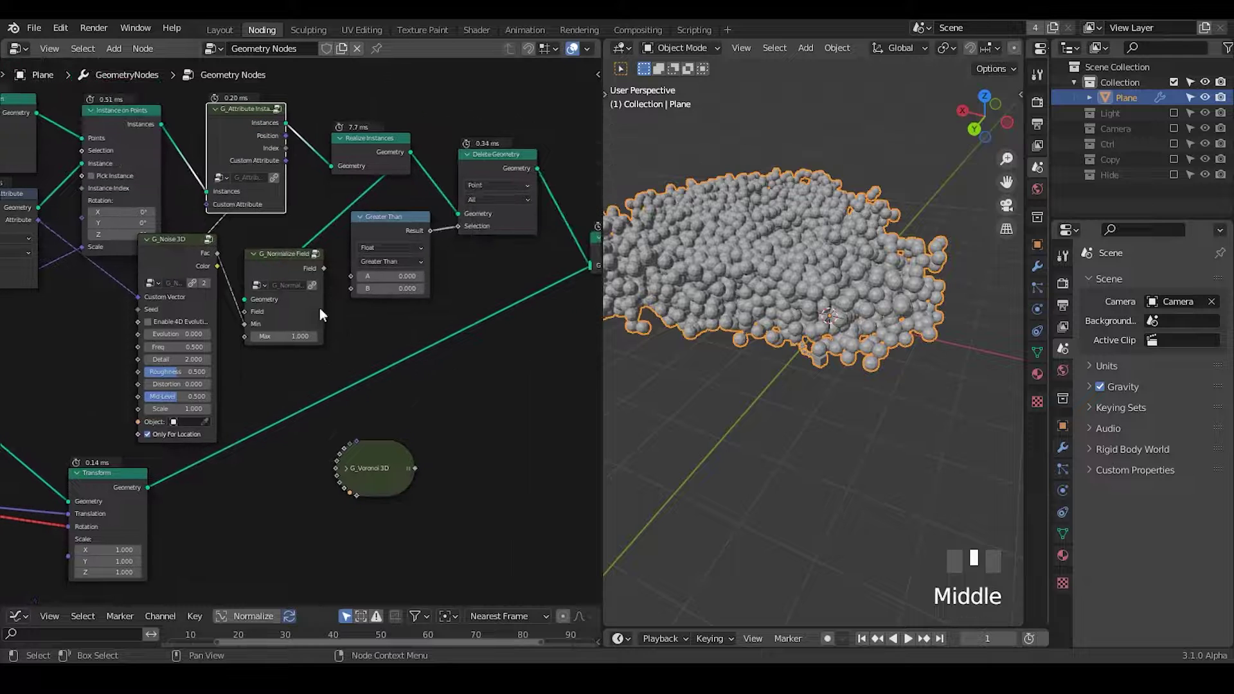
ctrl+middle_drag(499, 360, 355, 399)
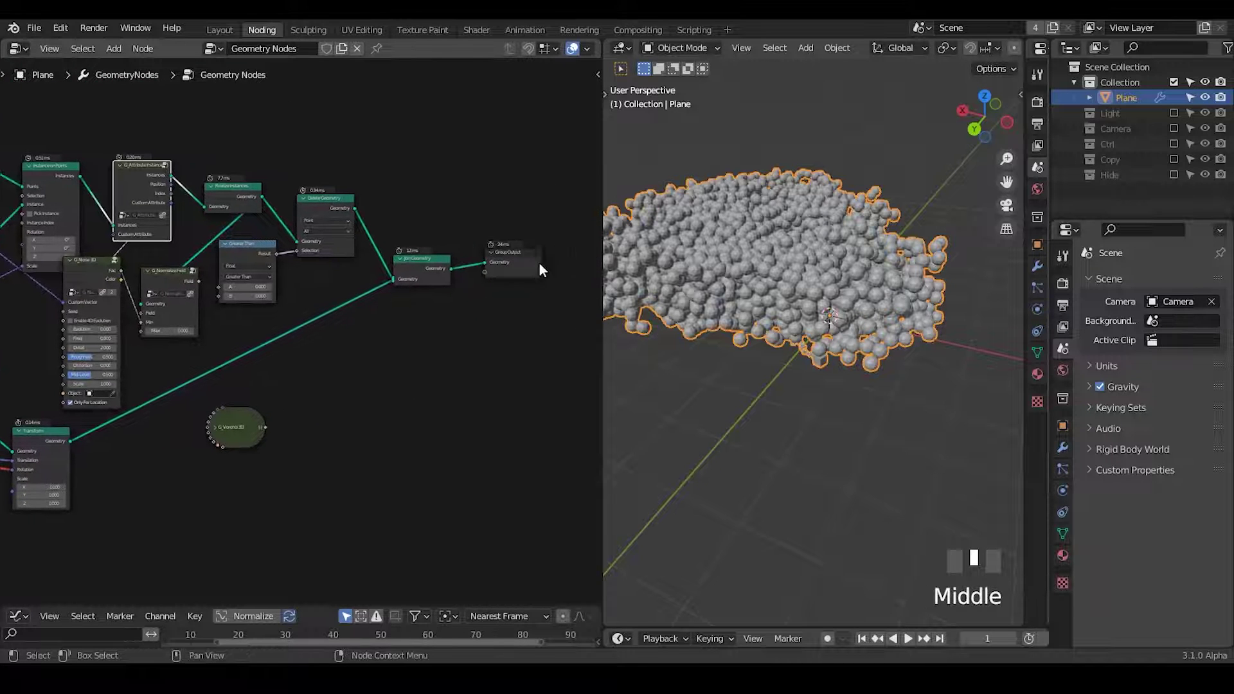
drag(569, 261, 94, 491)
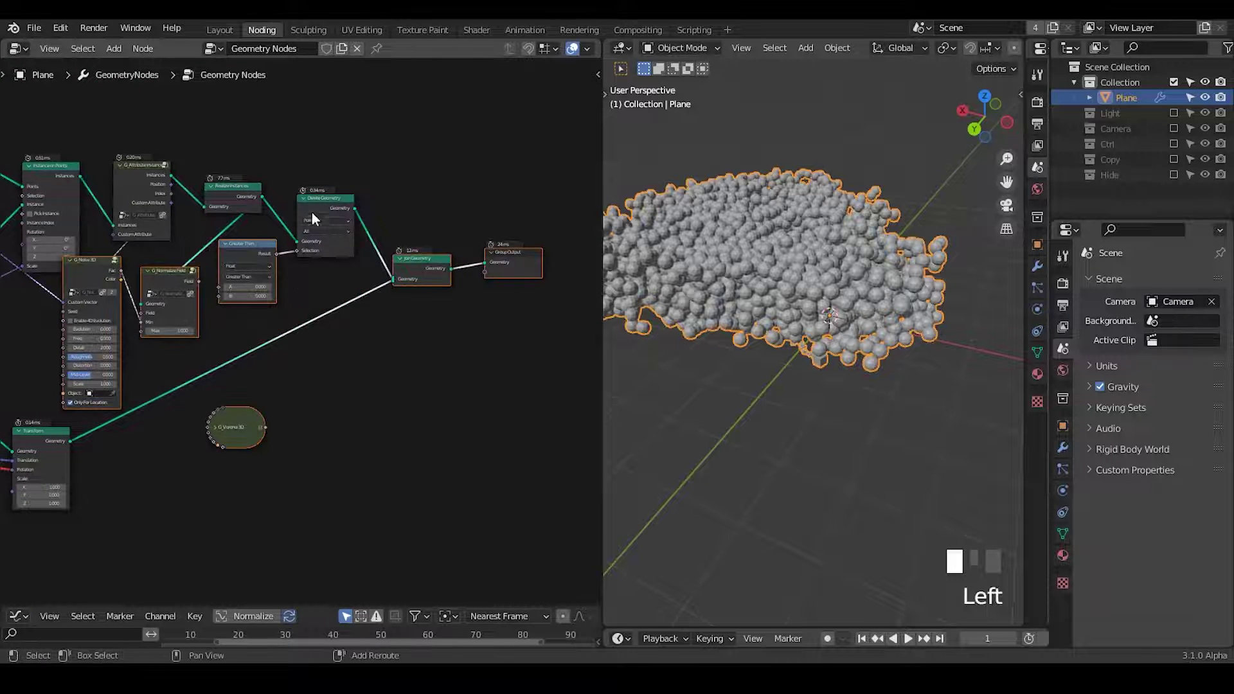
shift+click(318, 219)
key(g)
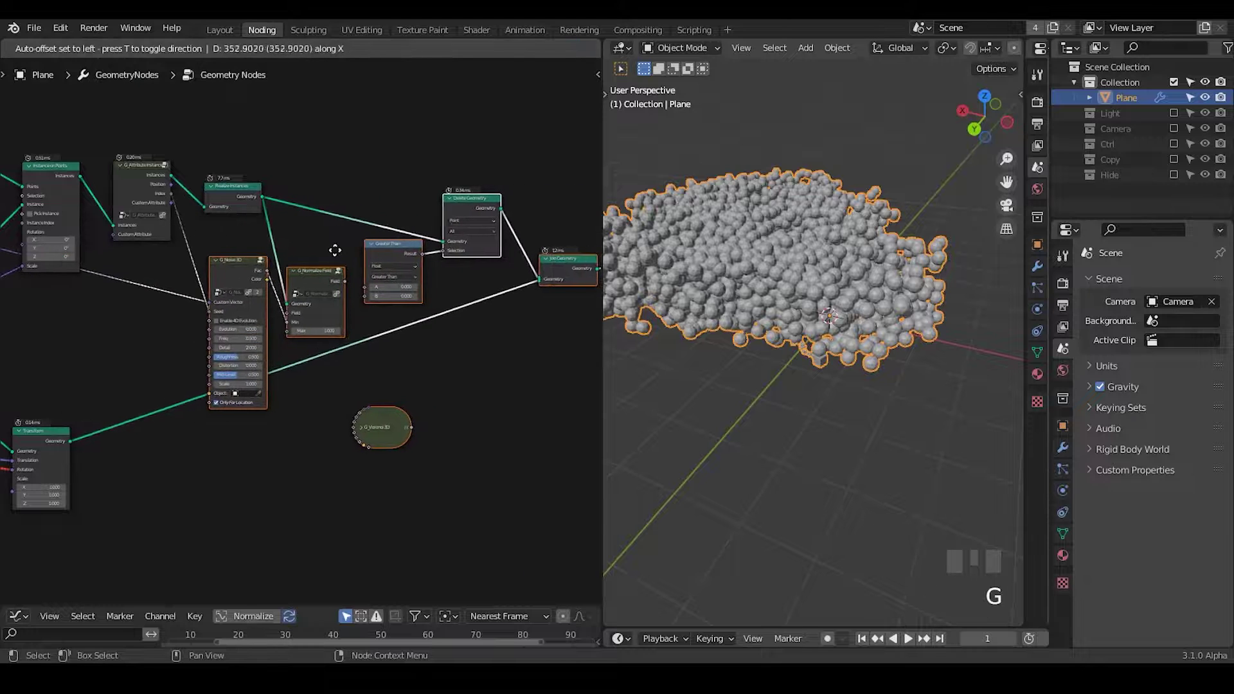
click(306, 234)
middle_drag(360, 377, 54, 209)
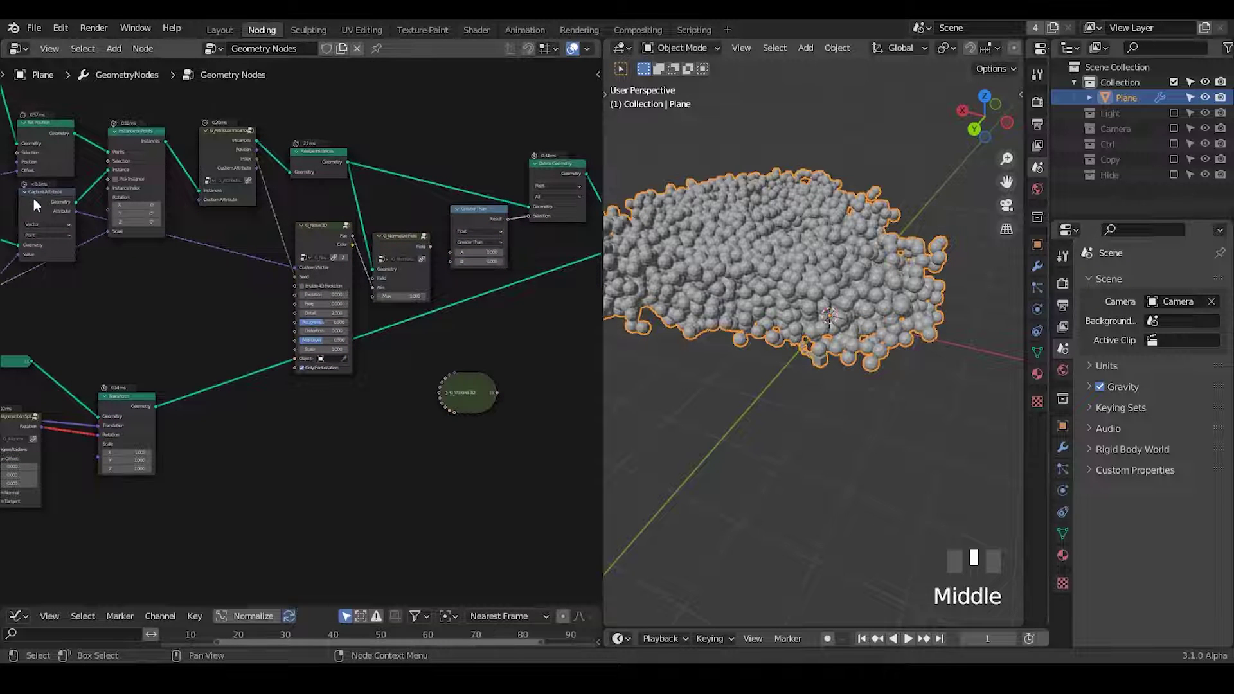
drag(36, 205, 42, 202)
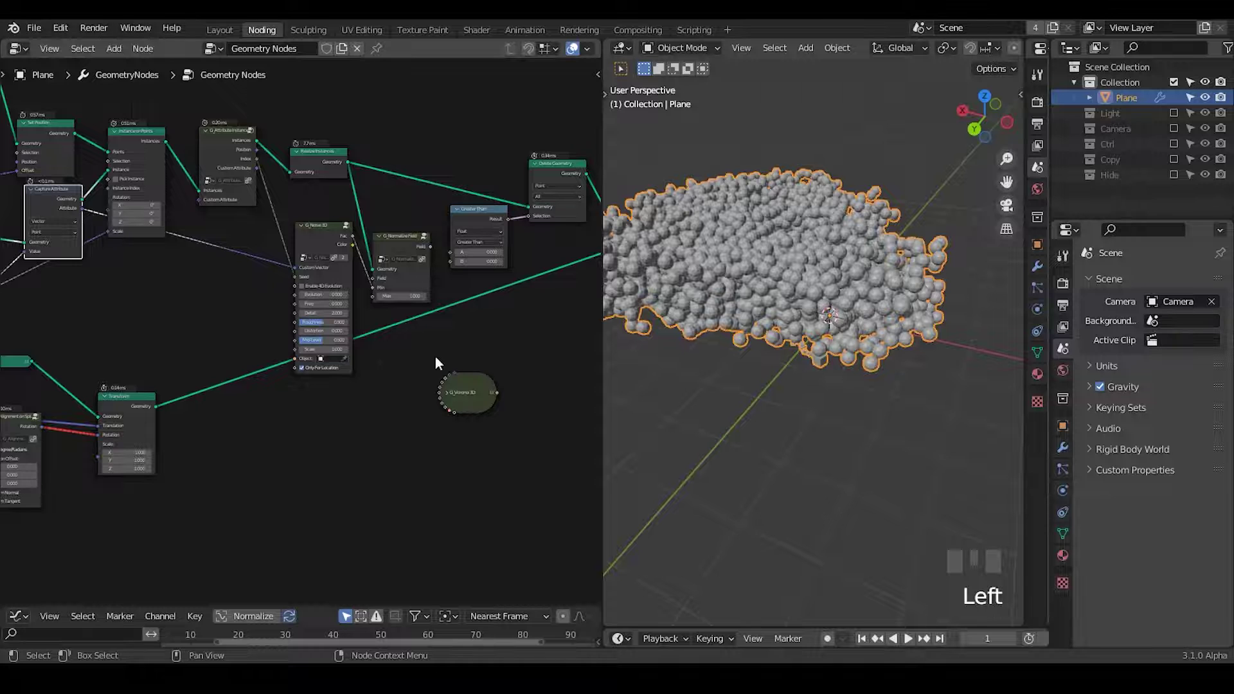
Set the Greater Than node's B value to 0.5 and connect G_Normalize Field's Field output to its A input
middle_drag(436, 363, 511, 195)
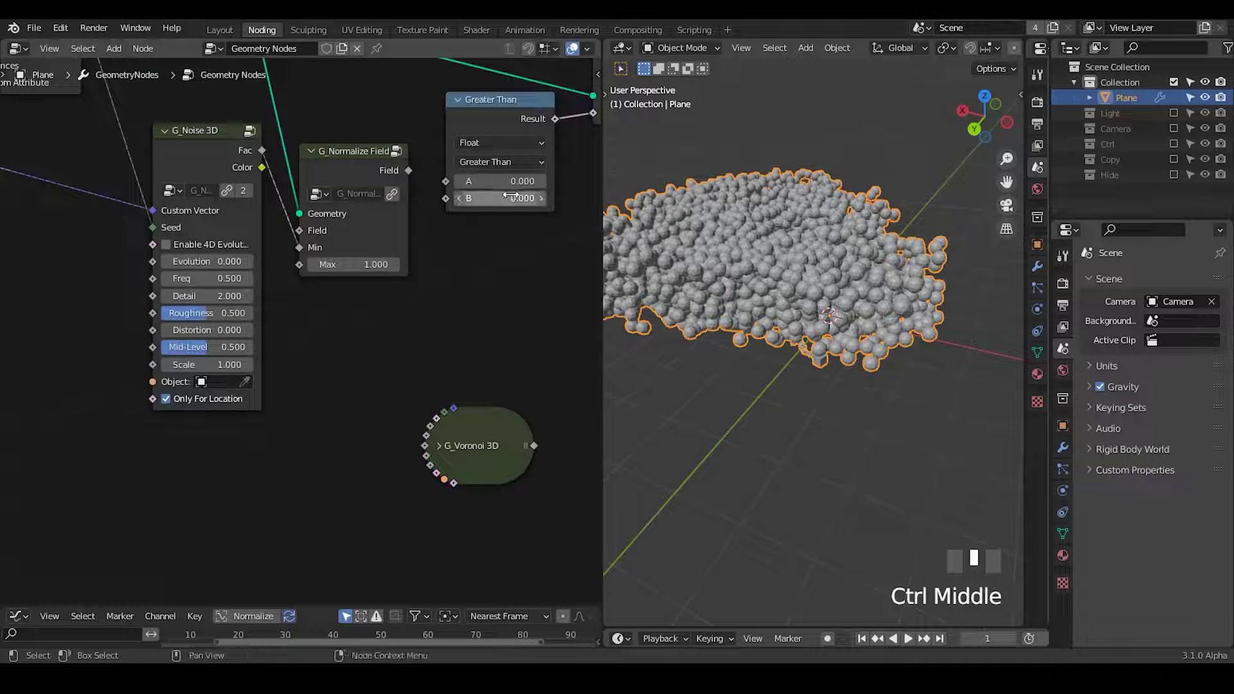
click(511, 197)
text(.5)
key(Return)
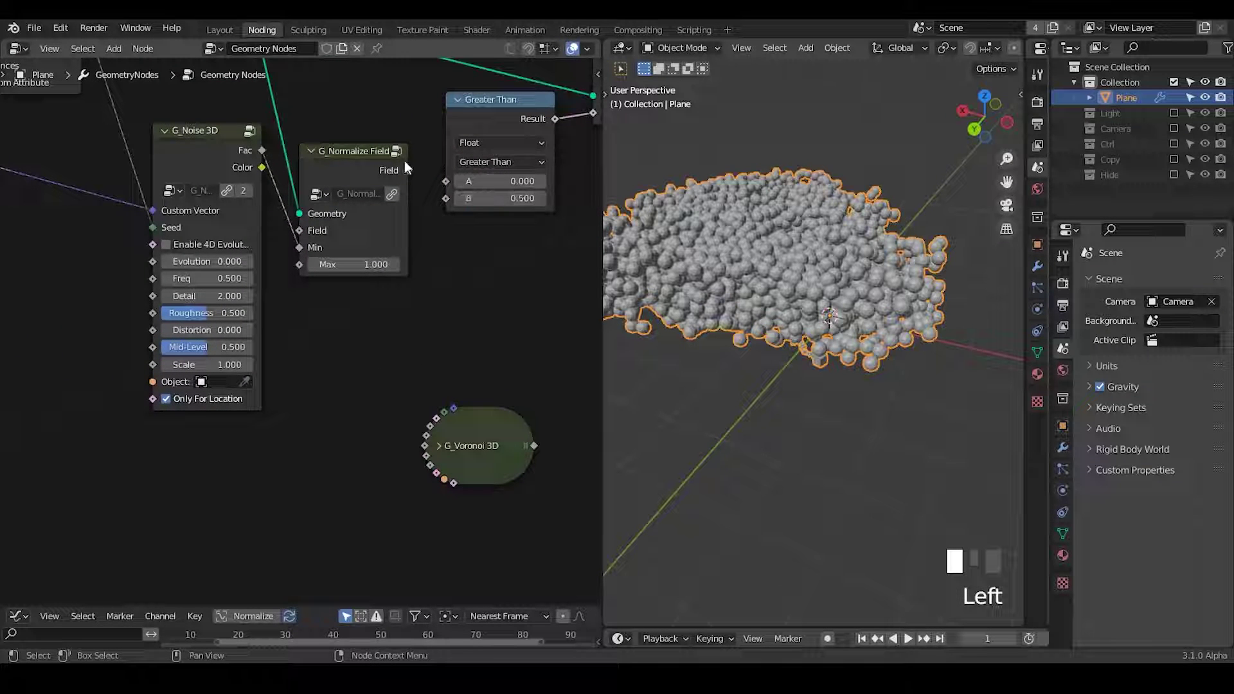
drag(409, 170, 446, 182)
Move the noise Fac link from G_Normalize Field's Min input to its Field input and view the cut spheres up close
middle_drag(873, 360, 853, 348)
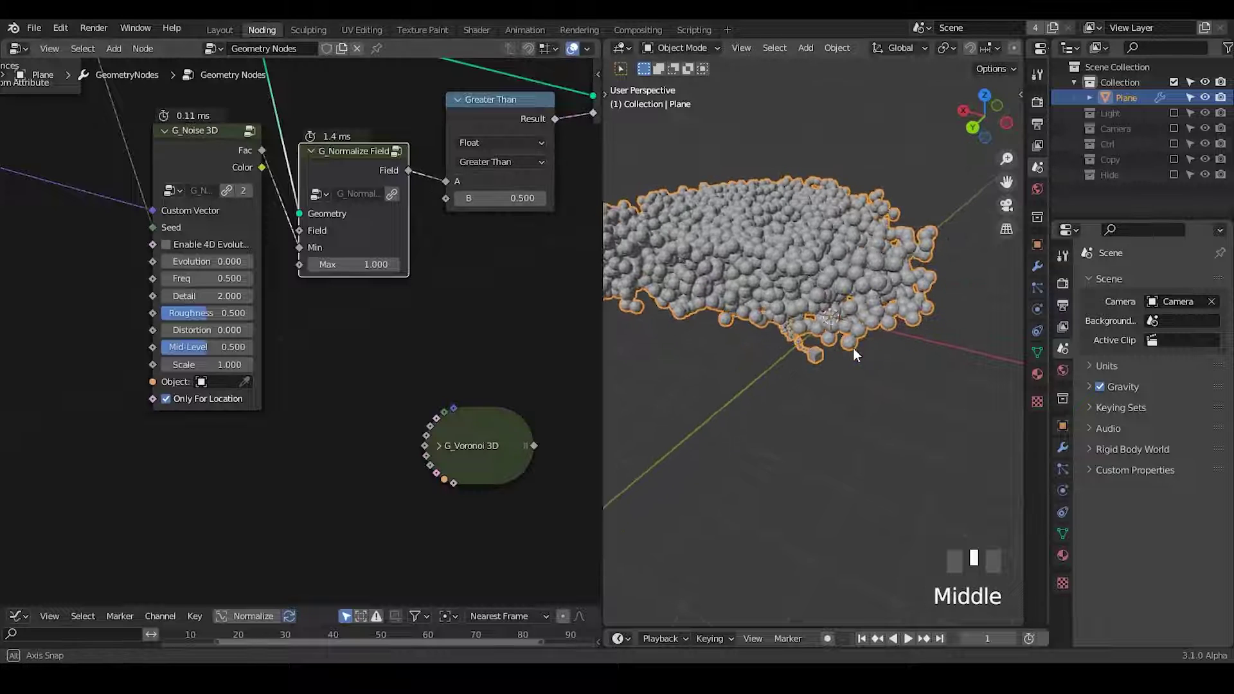
mouse_move(306, 252)
mouse_down()
mouse_move(273, 203)
mouse_move(300, 230)
mouse_up()
middle_drag(708, 312, 832, 330)
middle_drag(862, 400, 855, 373)
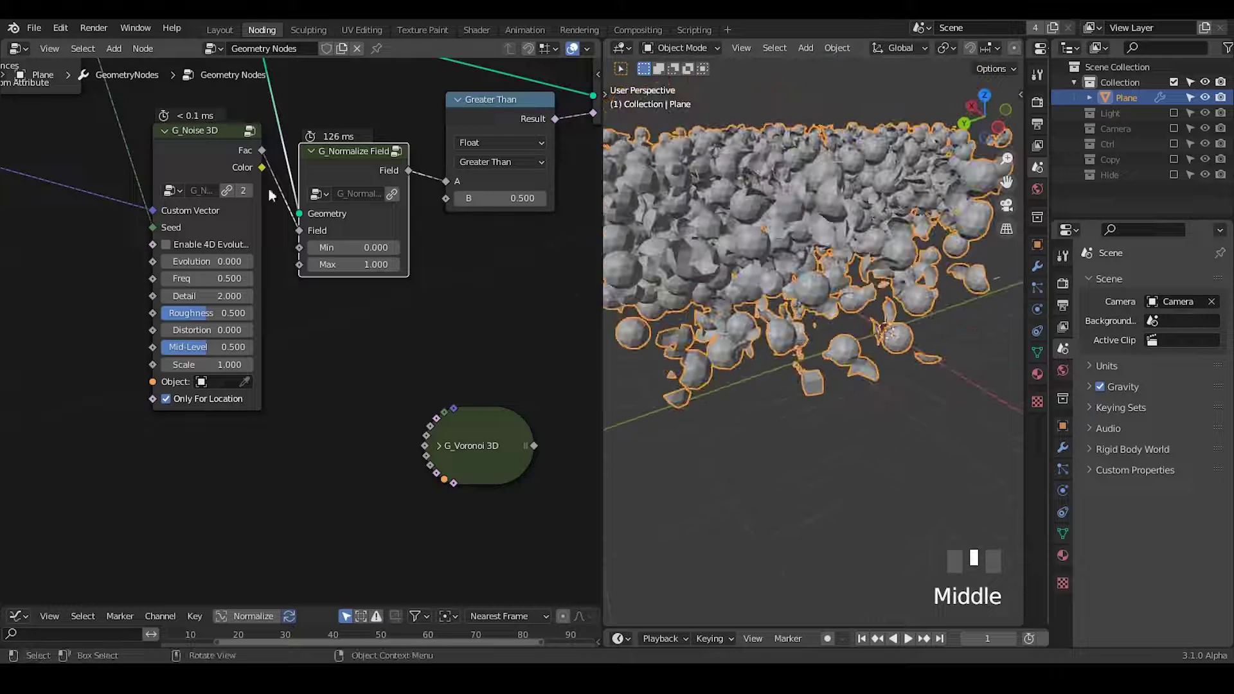
Try the Greater Than node's B threshold at 0.740 and at 0
middle_drag(479, 132, 432, 225)
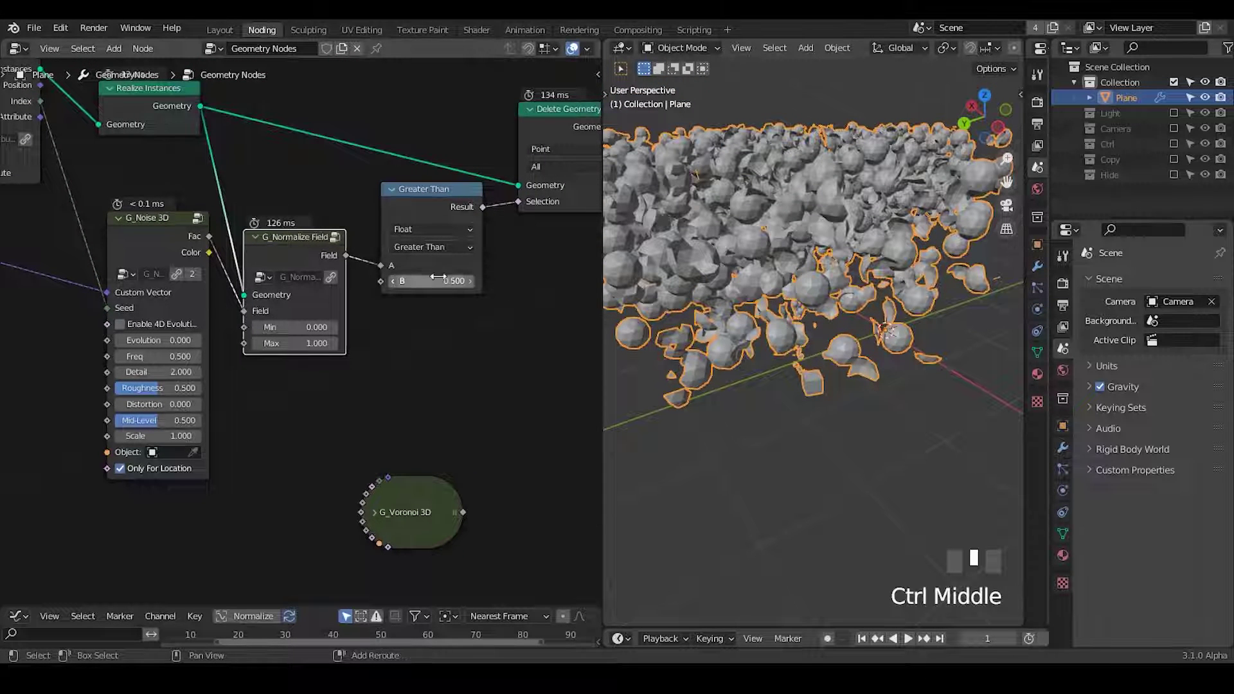
shift+drag(450, 281, 469, 280)
ctrl+middle_drag(730, 208, 752, 247)
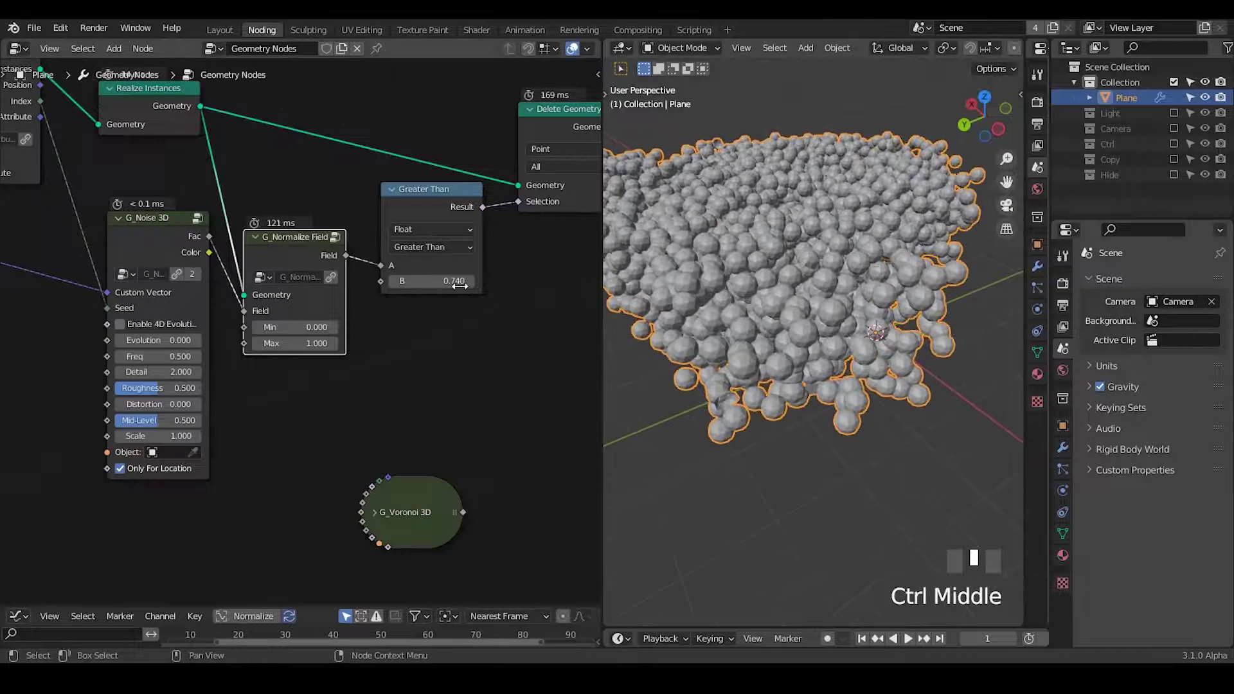
click(450, 281)
text(00)
middle_drag(689, 330, 689, 316)
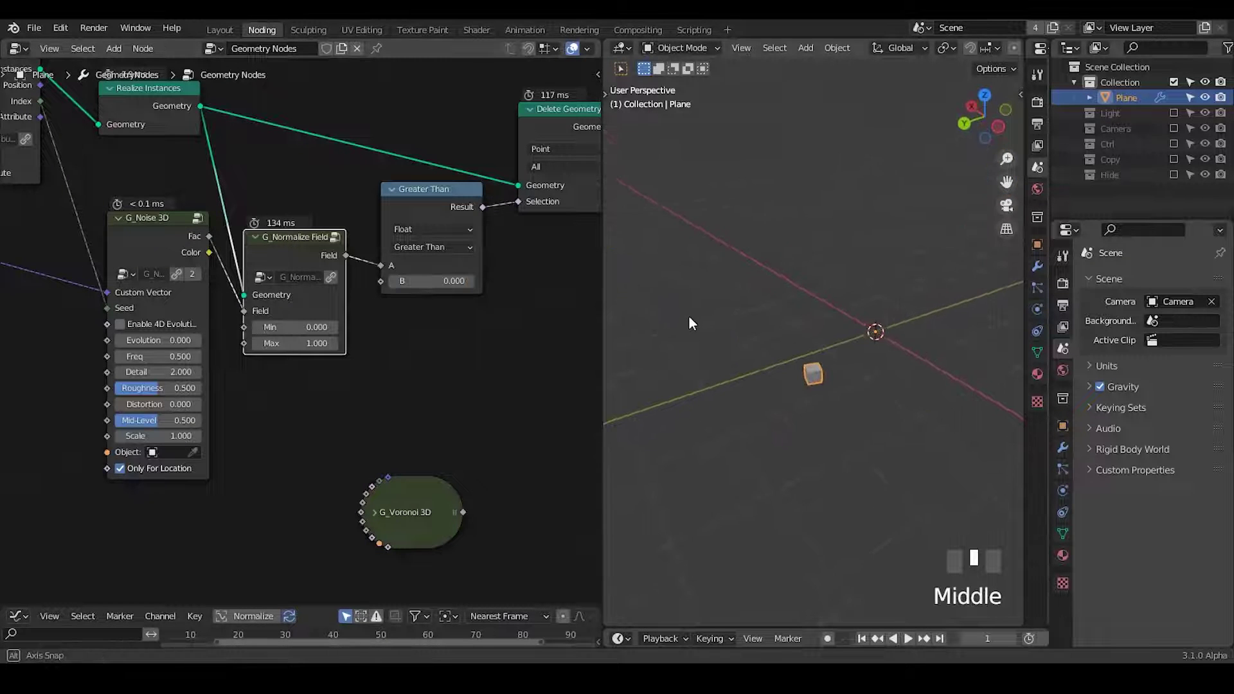
Switch the compare node's operation to Less Than and raise its B threshold to 0.740
click(413, 251)
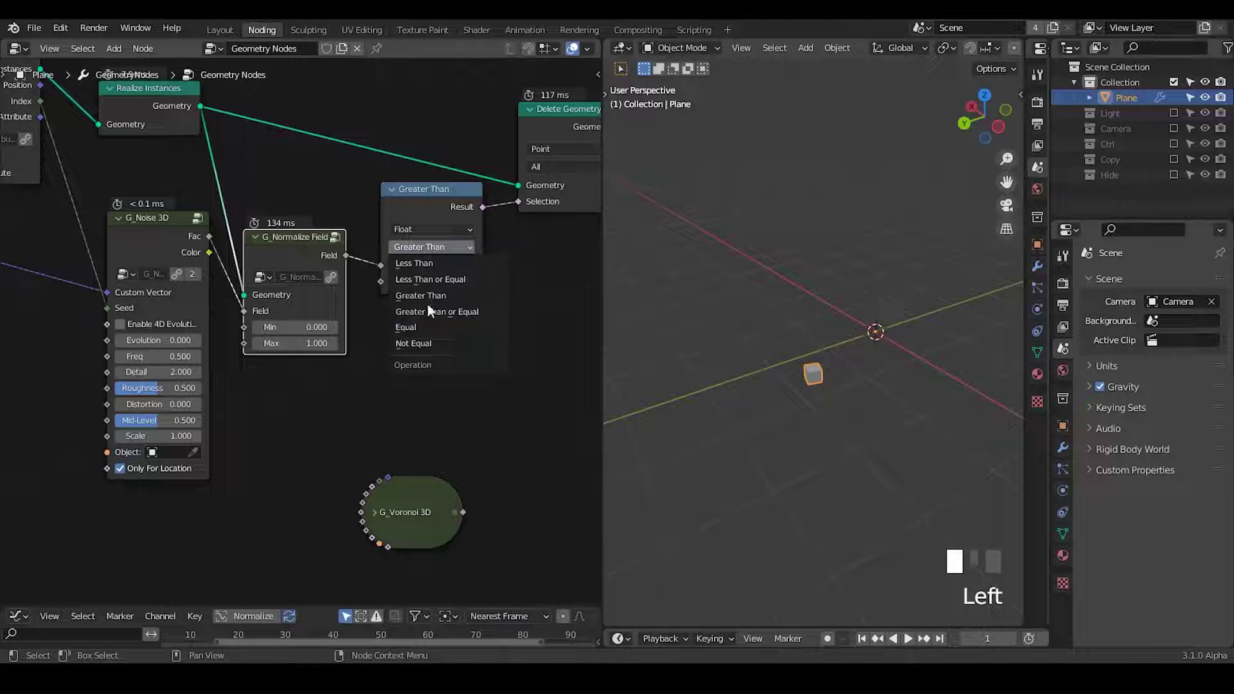
click(427, 264)
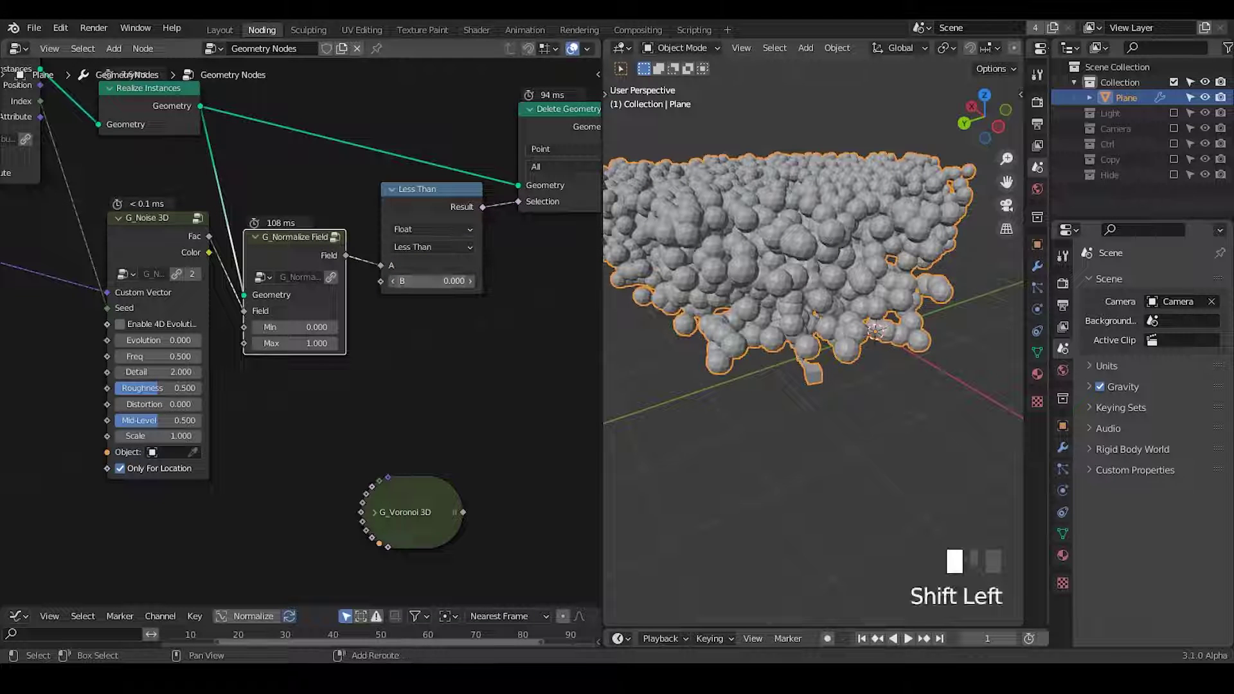
shift+drag(431, 281, 516, 280)
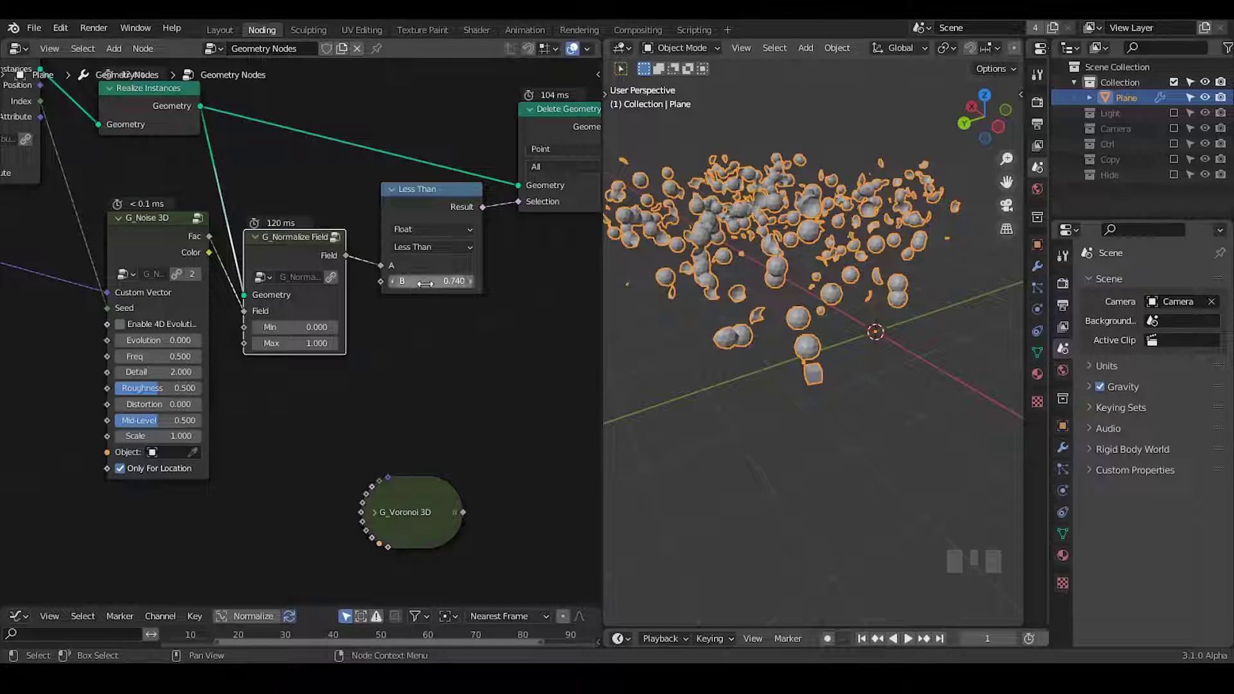
Widen the node editor and connect the ColorRamp's Color output to the Less Than node's B input
middle_drag(1, 373, 155, 323)
click(673, 254)
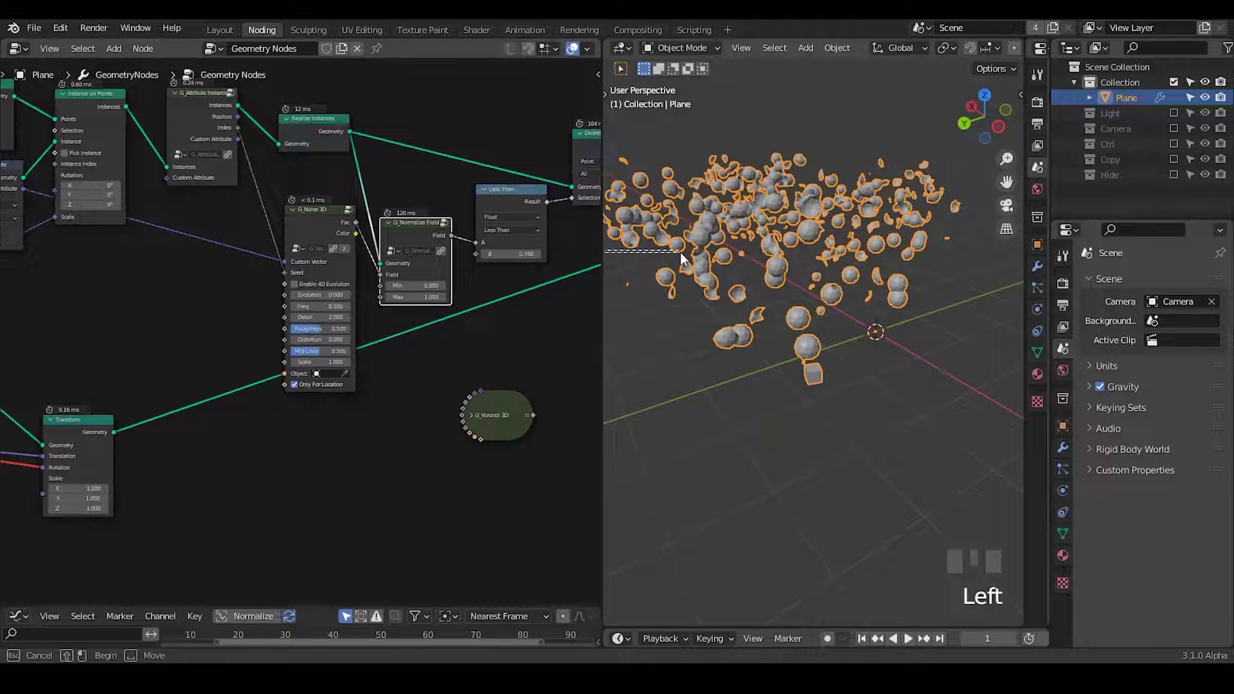
drag(604, 254, 718, 255)
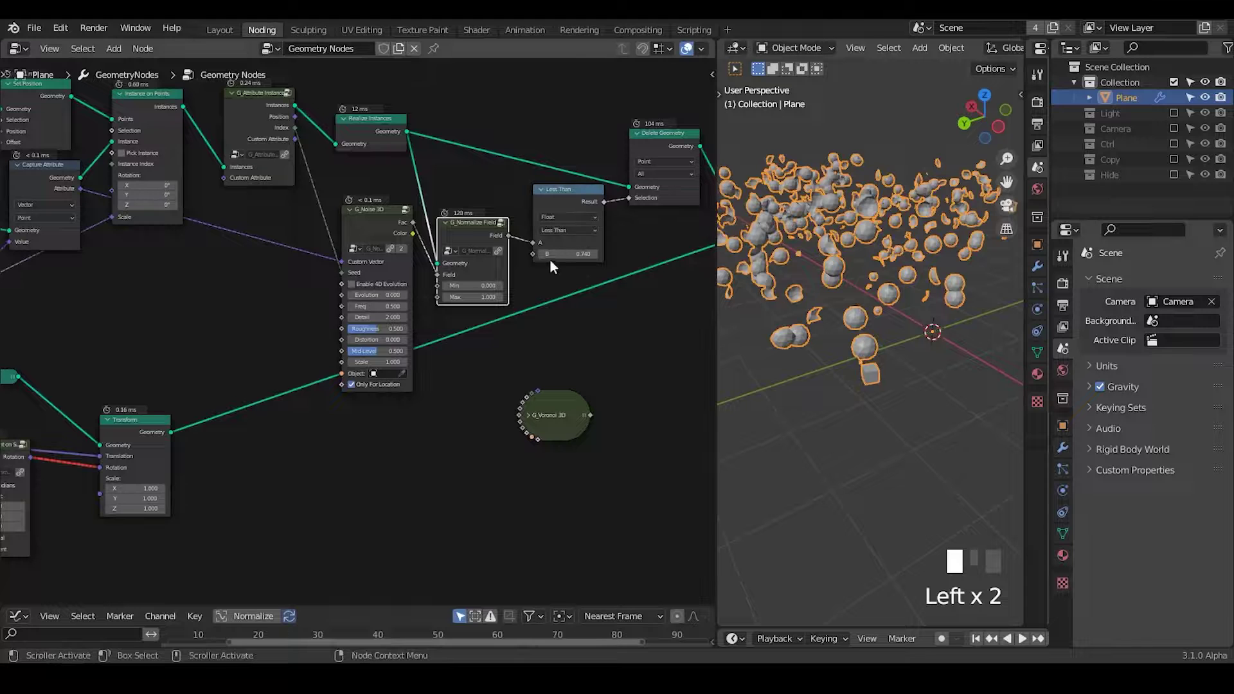
drag(532, 254, 438, 432)
middle_drag(206, 308, 471, 241)
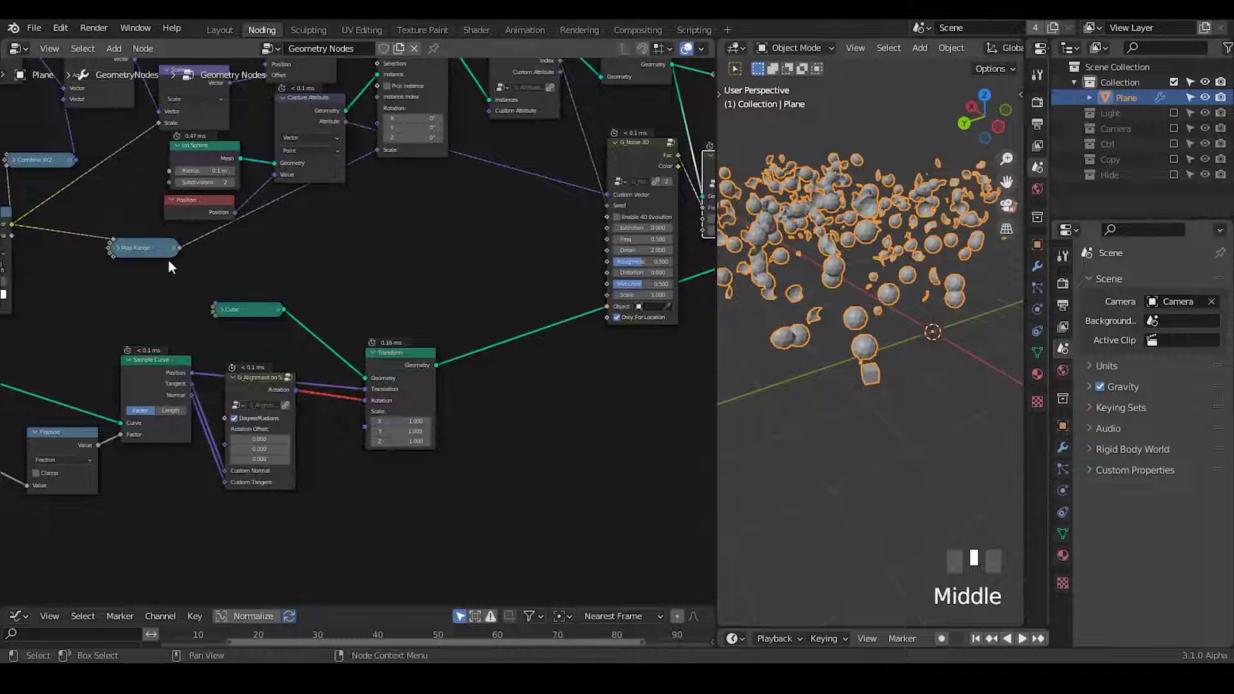
middle_drag(168, 260, 66, 253)
drag(65, 254, 657, 219)
middle_drag(621, 313, 597, 303)
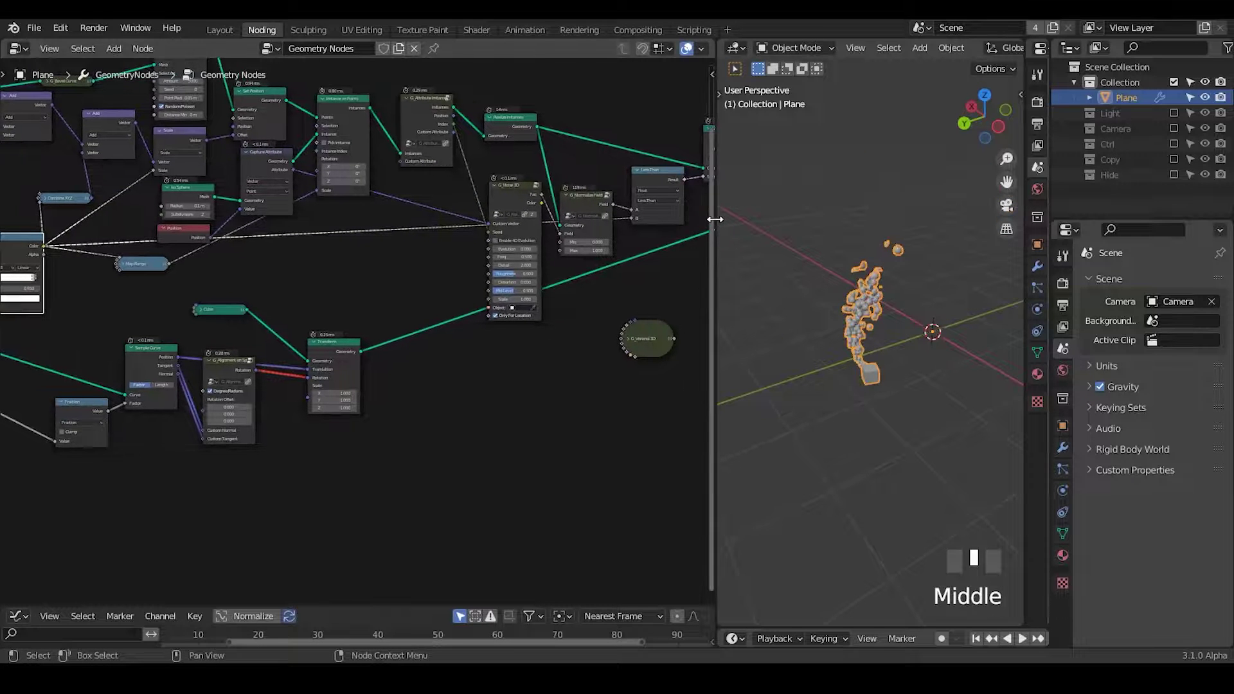
Give the 3D viewport more width and nudge the ColorRamp node slightly for a clearer layout
drag(715, 220, 526, 219)
middle_drag(807, 396, 771, 337)
middle_drag(383, 312, 397, 292)
middle_drag(4, 324, 475, 292)
middle_drag(180, 299, 290, 322)
drag(288, 321, 272, 340)
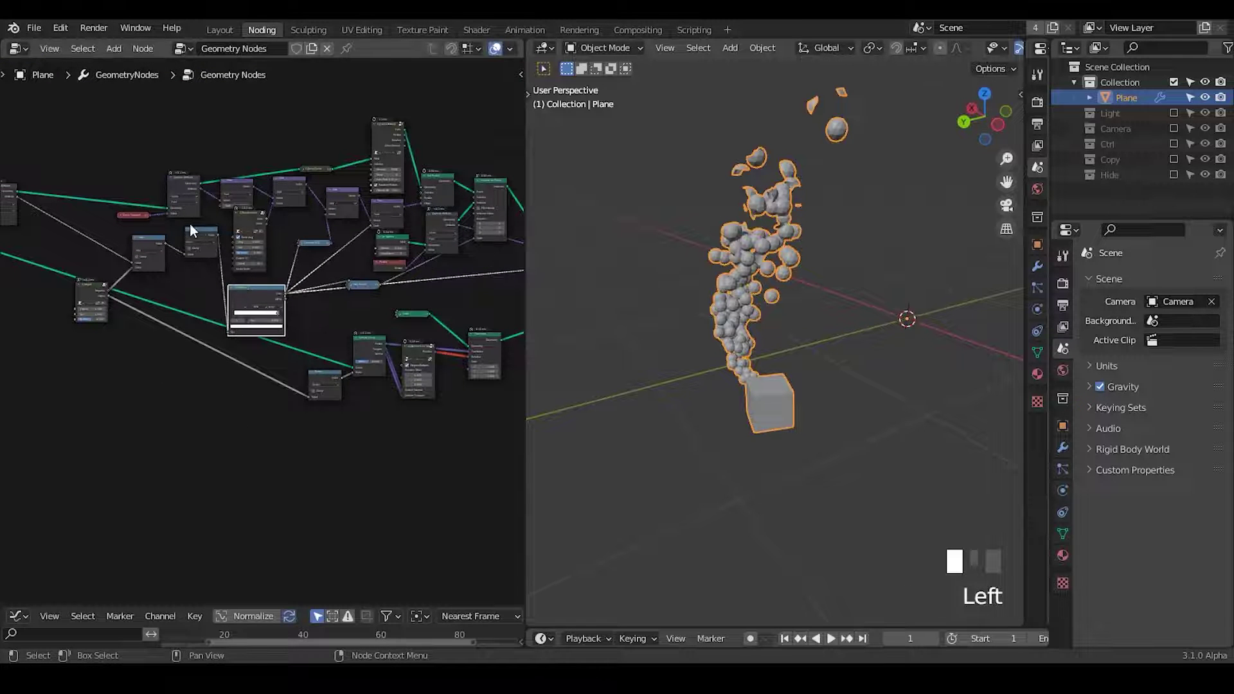
Scrub the Original value on the G_Negati group node to 0.320 to test the trail along the path
drag(191, 231, 82, 325)
middle_drag(82, 325, 237, 302)
ctrl+middle_drag(341, 433, 335, 270)
drag(274, 356, 250, 357)
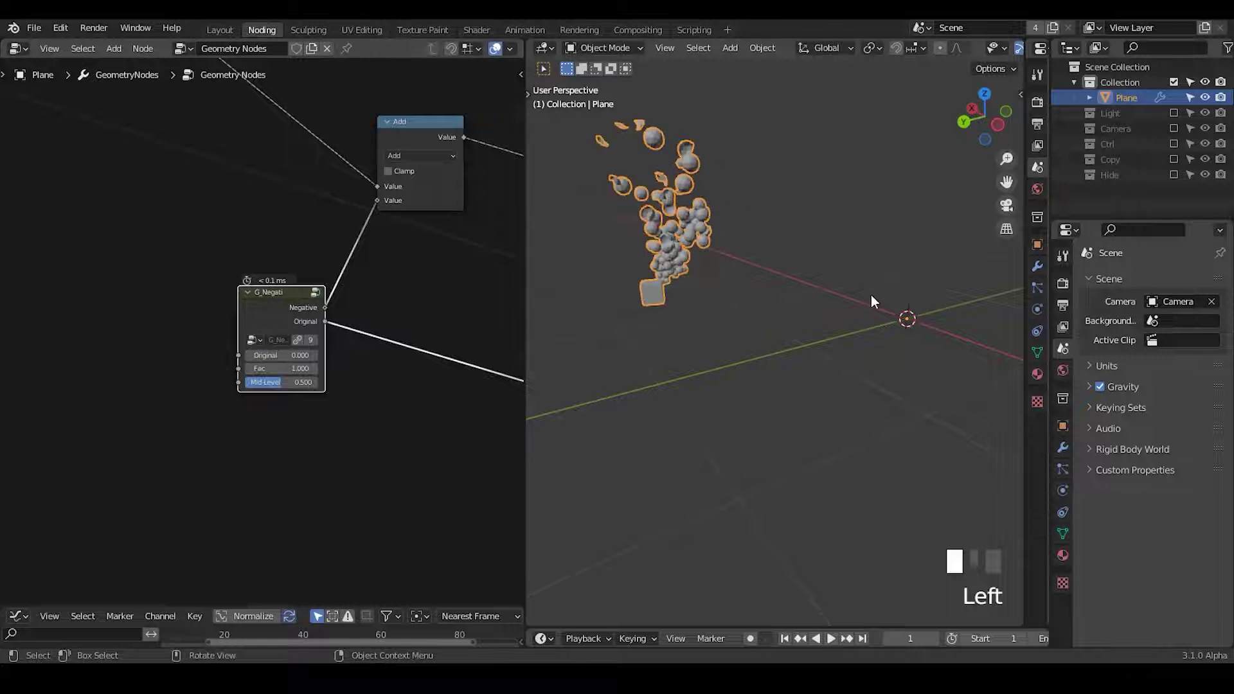
middle_drag(759, 310, 697, 331)
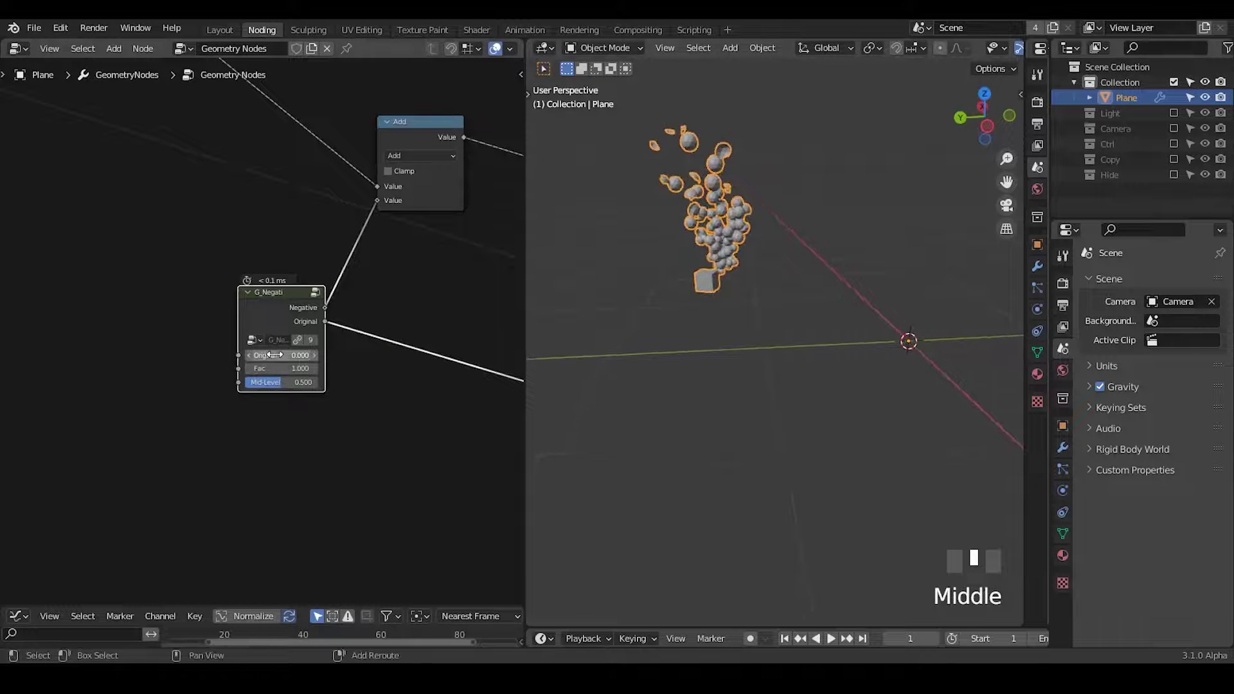
shift+drag(274, 355, 358, 355)
middle_drag(705, 227, 634, 295)
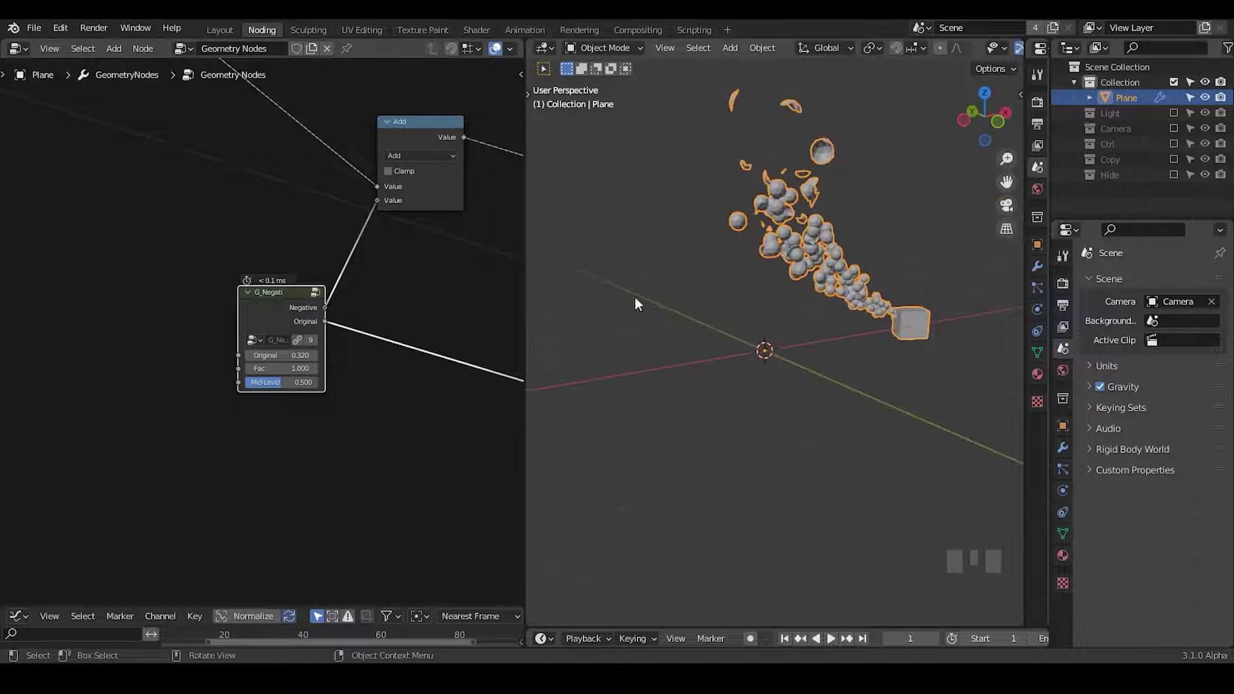
Disconnect the ColorRamp's Color link from the Combine XYZ node and check the trail's shape in the viewport
middle_drag(523, 182, 306, 221)
drag(315, 215, 315, 211)
mouse_move(208, 266)
mouse_down()
mouse_move(200, 250)
mouse_move(207, 263)
mouse_up()
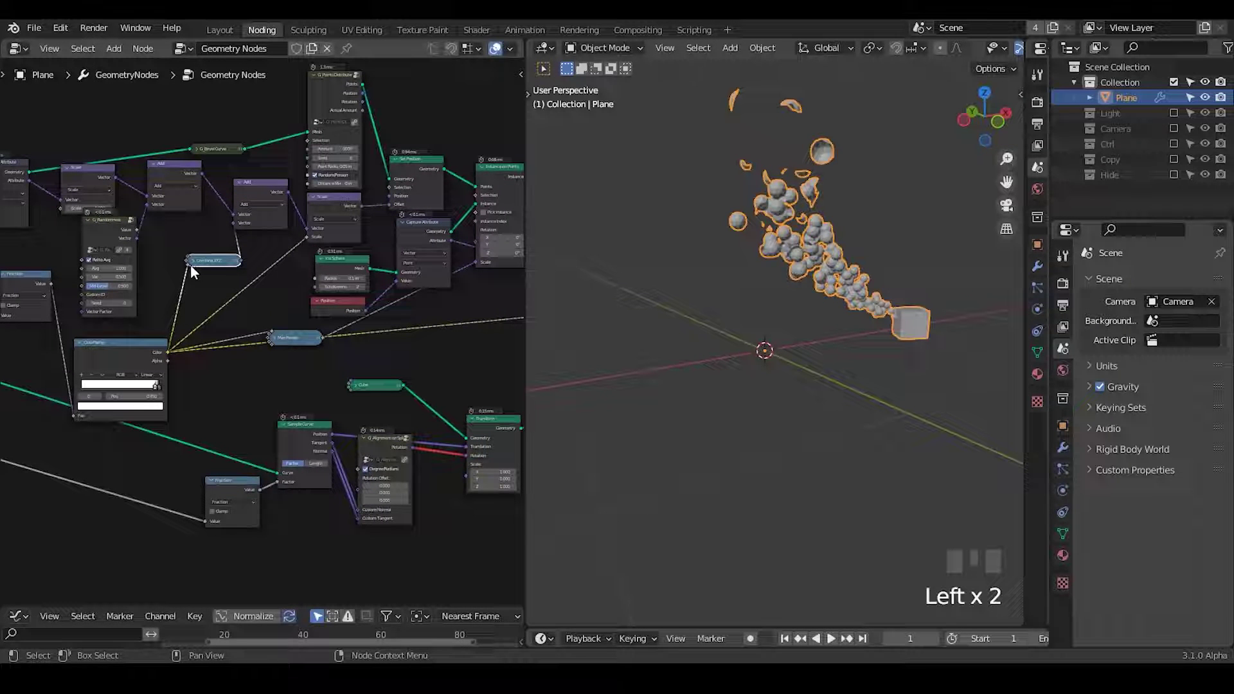
click(194, 297)
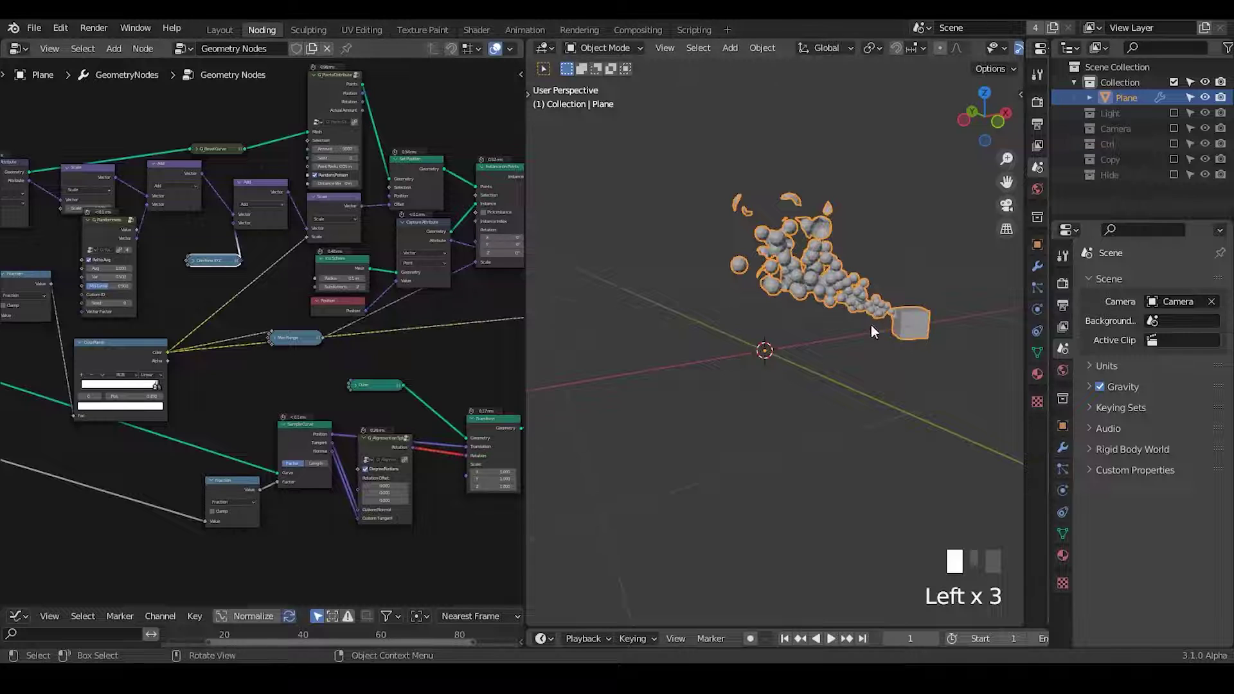
mouse_move(870, 326)
middle_down()
mouse_move(915, 308)
mouse_move(864, 315)
middle_up()
Nudge the Scale, Ico Sphere and Position nodes slightly to tidy the layout around Capture Attribute
drag(332, 212, 340, 216)
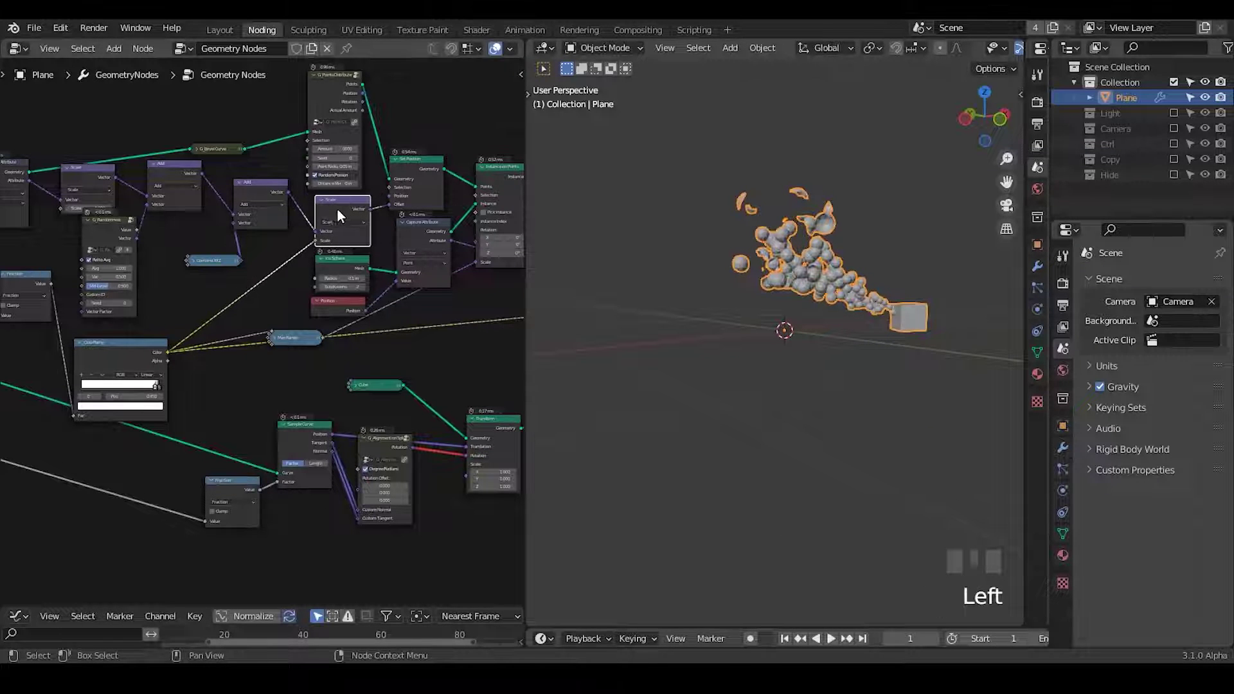
ctrl+middle_drag(336, 218, 355, 212)
click(376, 247)
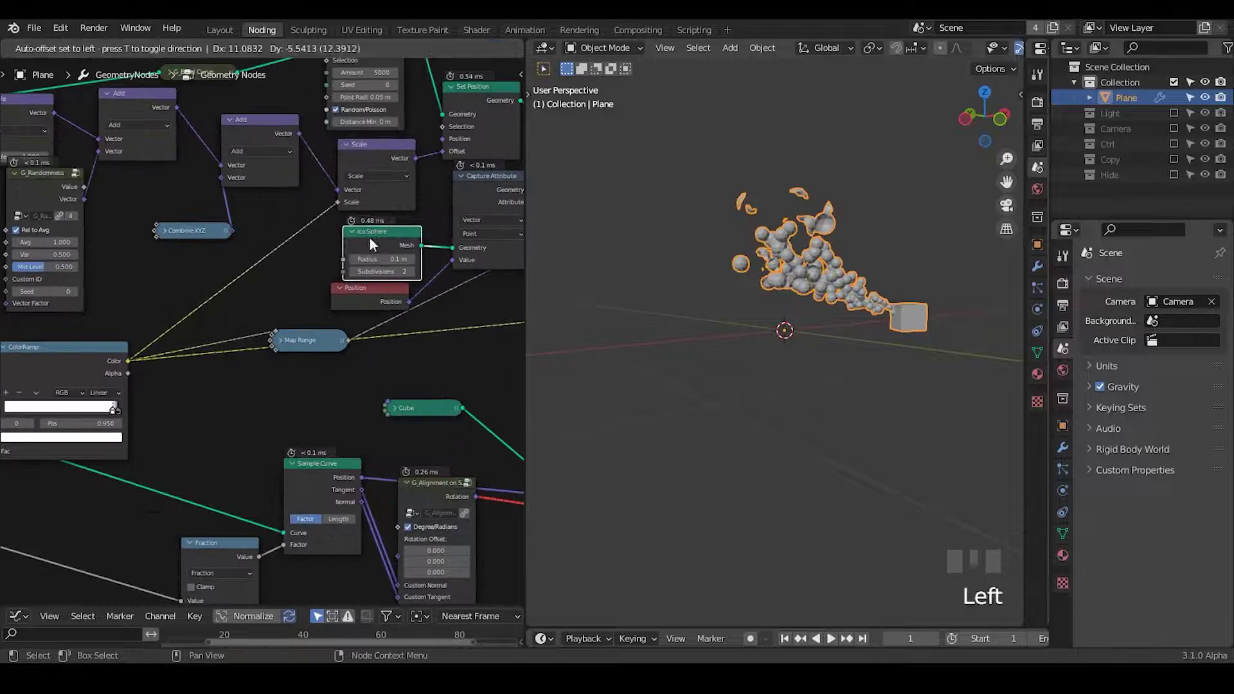
click(373, 297)
drag(373, 297, 388, 308)
Reconnect the ColorRamp's Color output to the Combine XYZ node and widen the node editor
drag(129, 362, 157, 235)
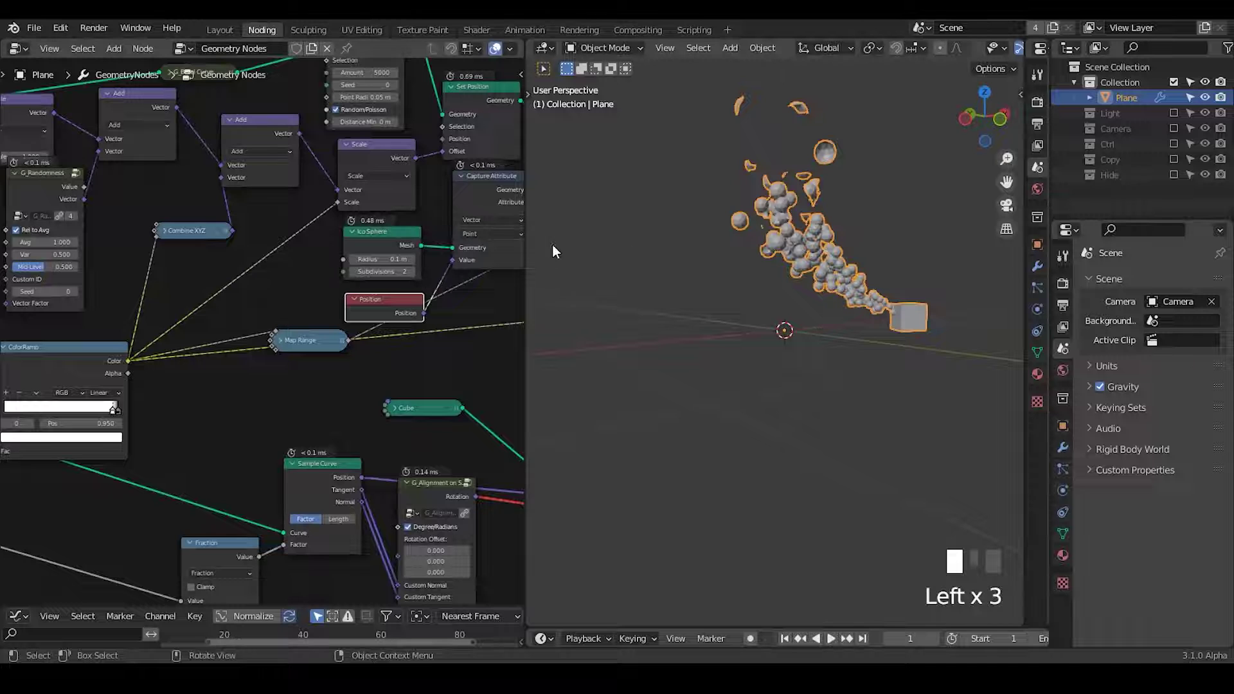
drag(527, 244, 613, 234)
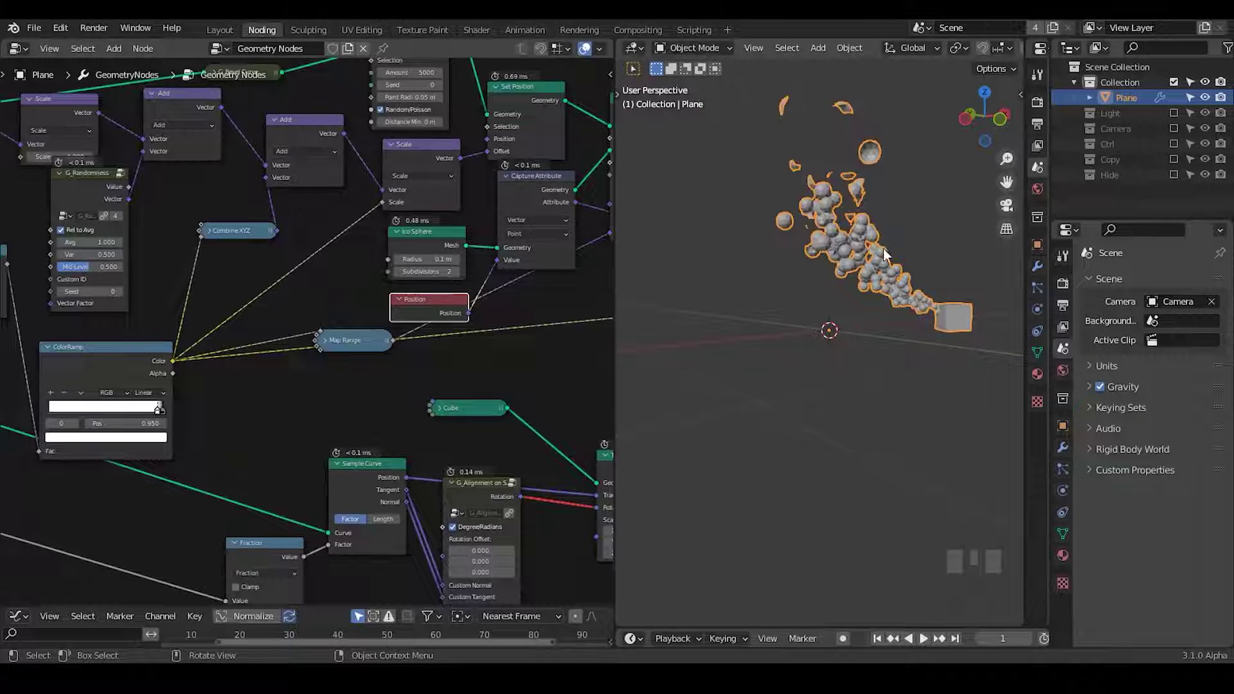
middle_drag(886, 254, 526, 410)
Review the node chain up to Group Output and inspect the geometry statistics on G_Attribute Instance's Instances output
ctrl+middle_drag(457, 343, 466, 400)
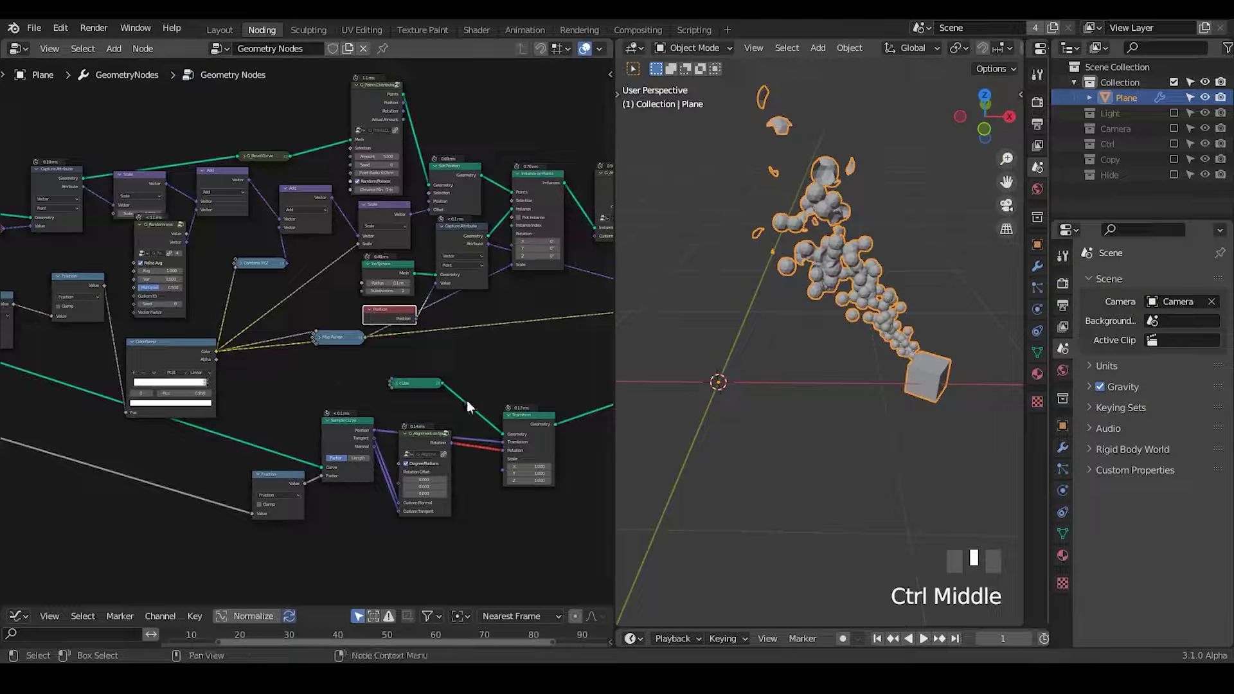
middle_drag(543, 367, 494, 304)
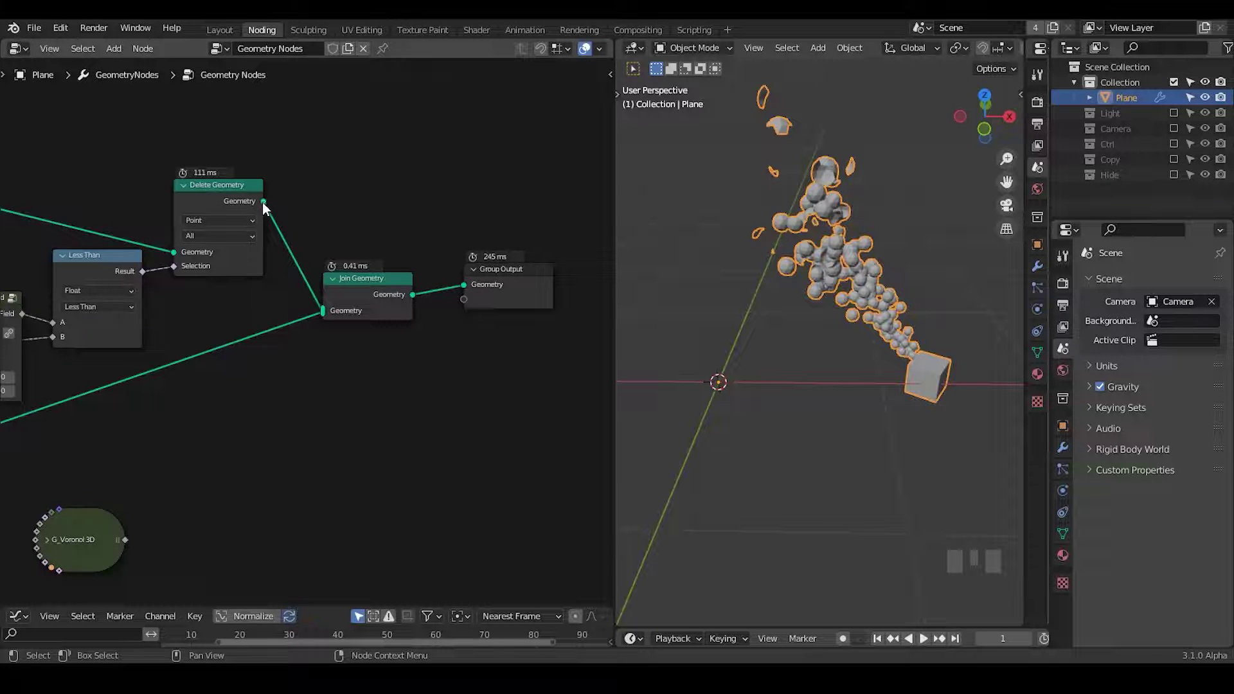
middle_drag(263, 205, 187, 210)
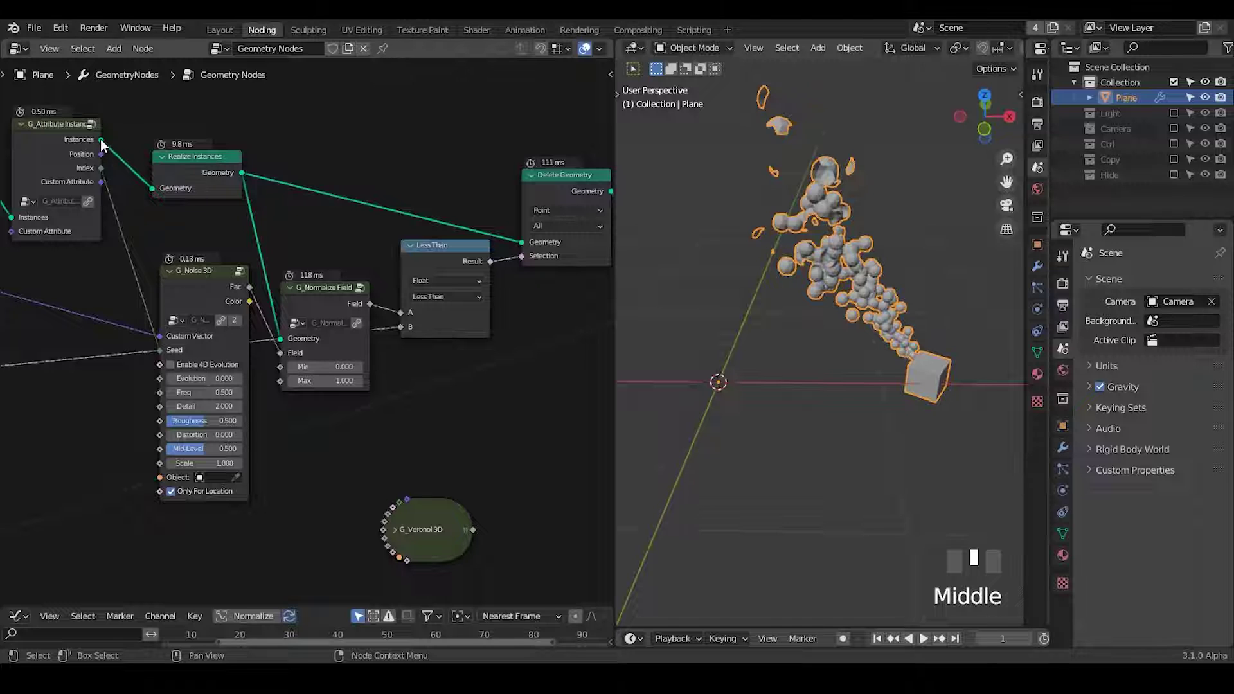
mouse_move(102, 143)
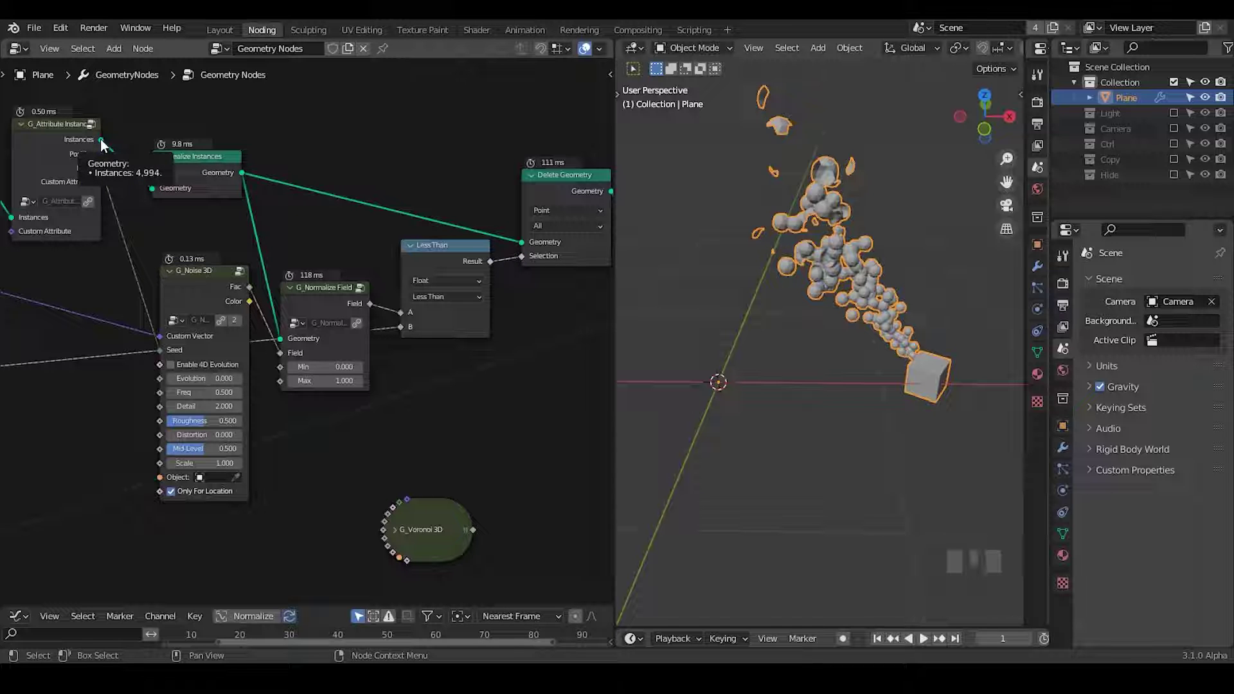
middle_drag(96, 338, 532, 299)
drag(353, 117, 371, 116)
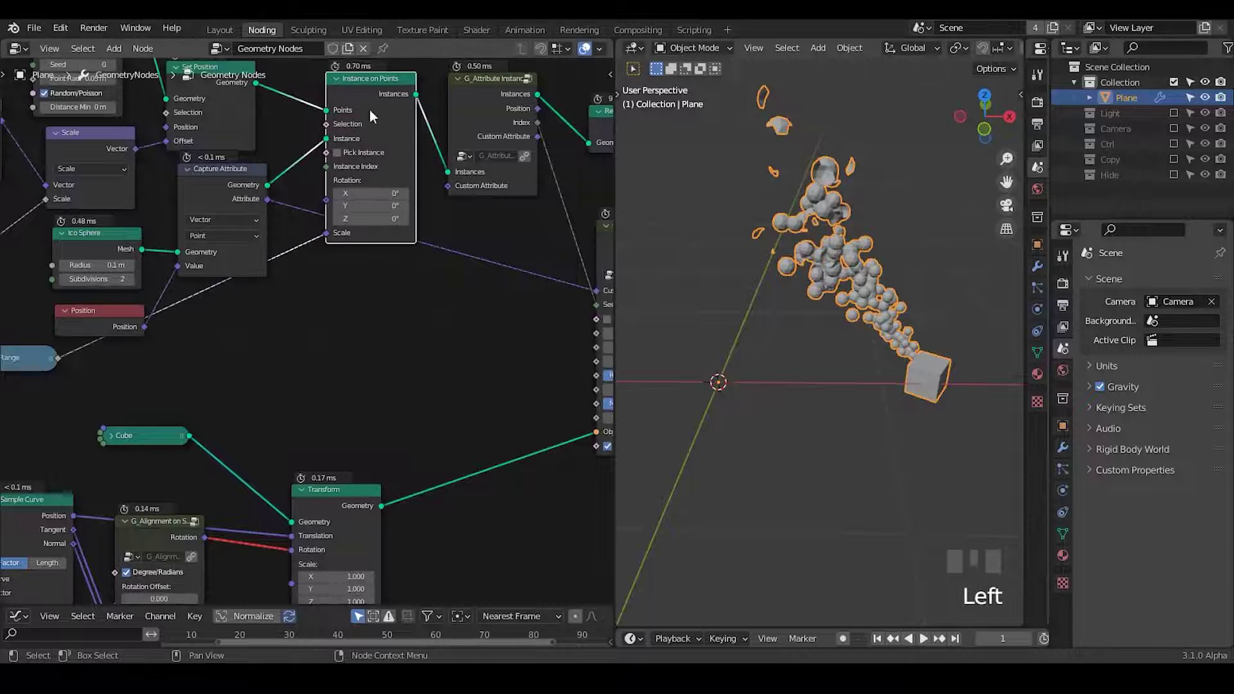
Enlarge the timeline below the viewport and advance the animation to frame 6
middle_drag(487, 308, 395, 304)
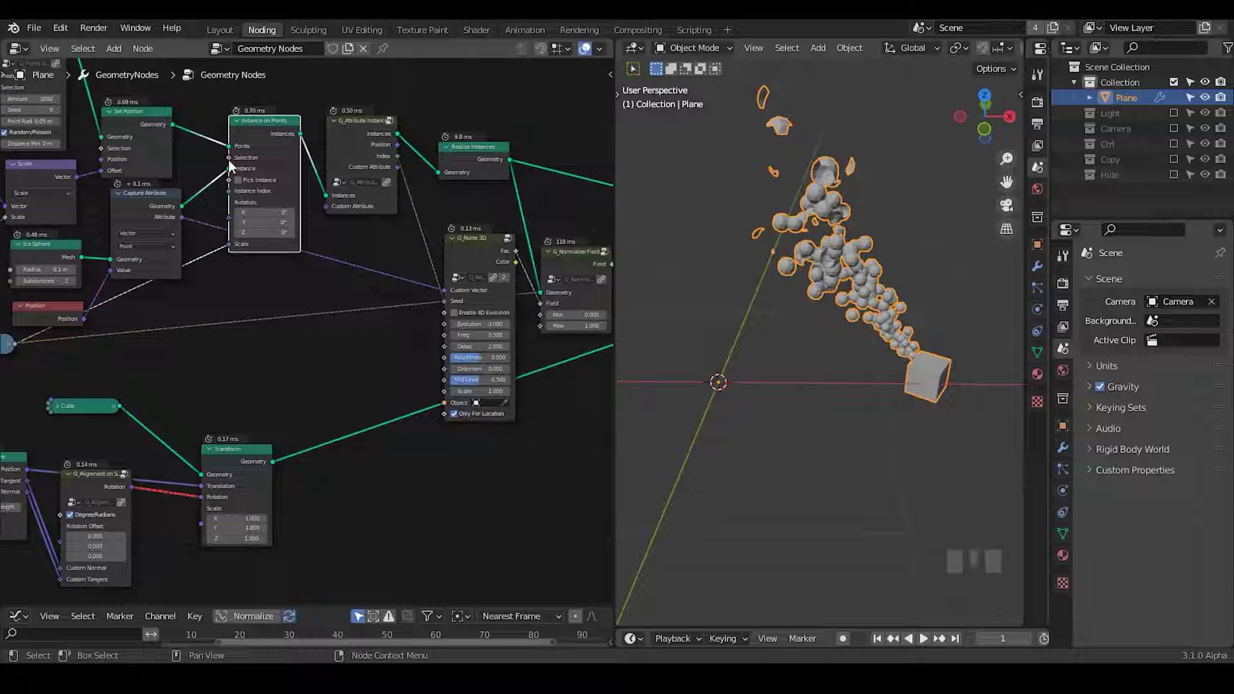
mouse_move(227, 160)
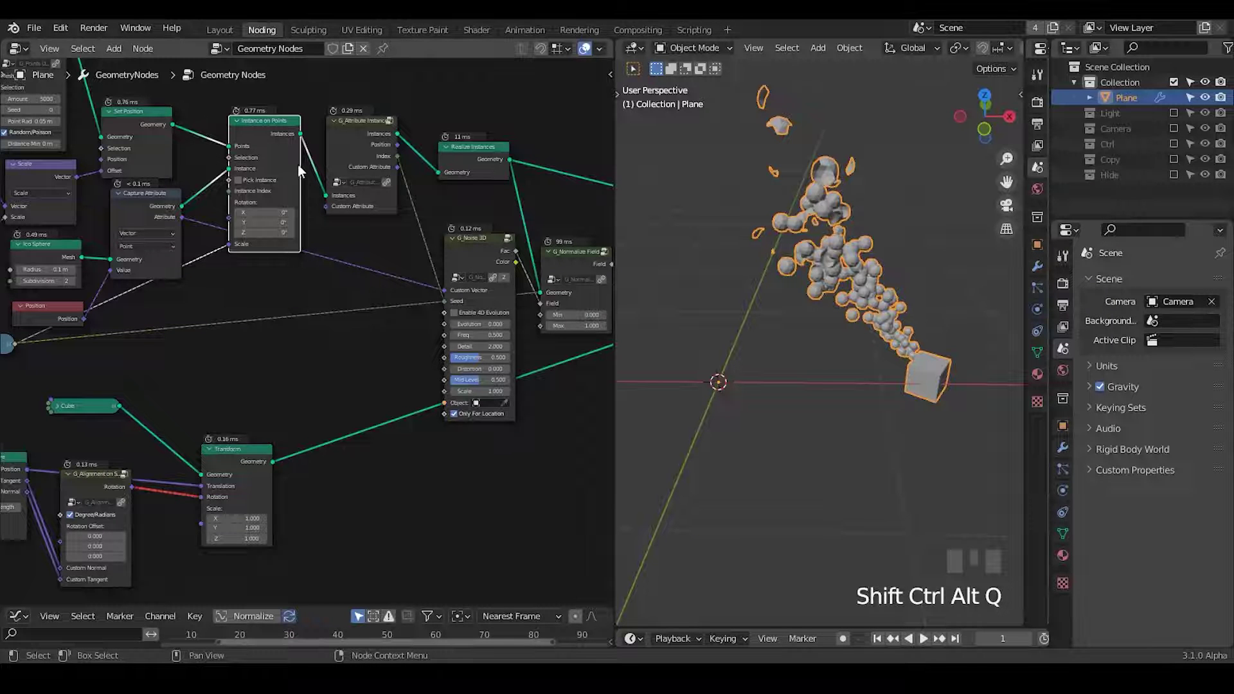
middle_drag(298, 163, 327, 222)
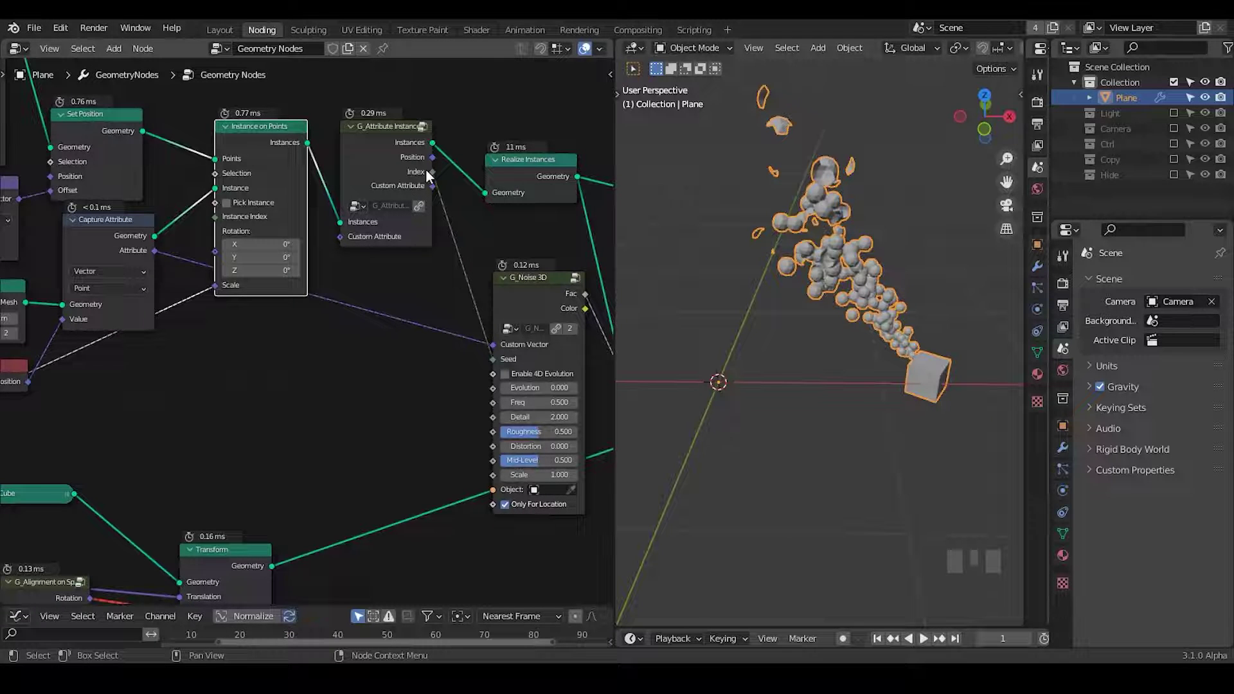
middle_drag(486, 244, 354, 190)
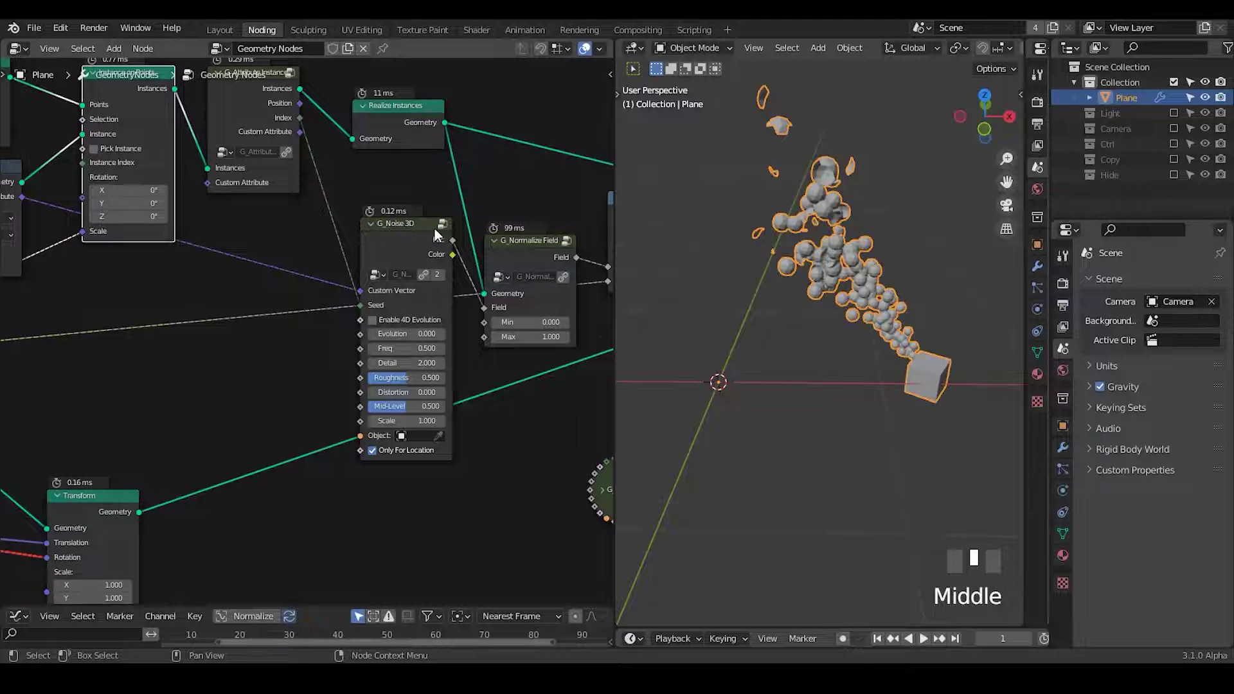
middle_drag(436, 234, 215, 207)
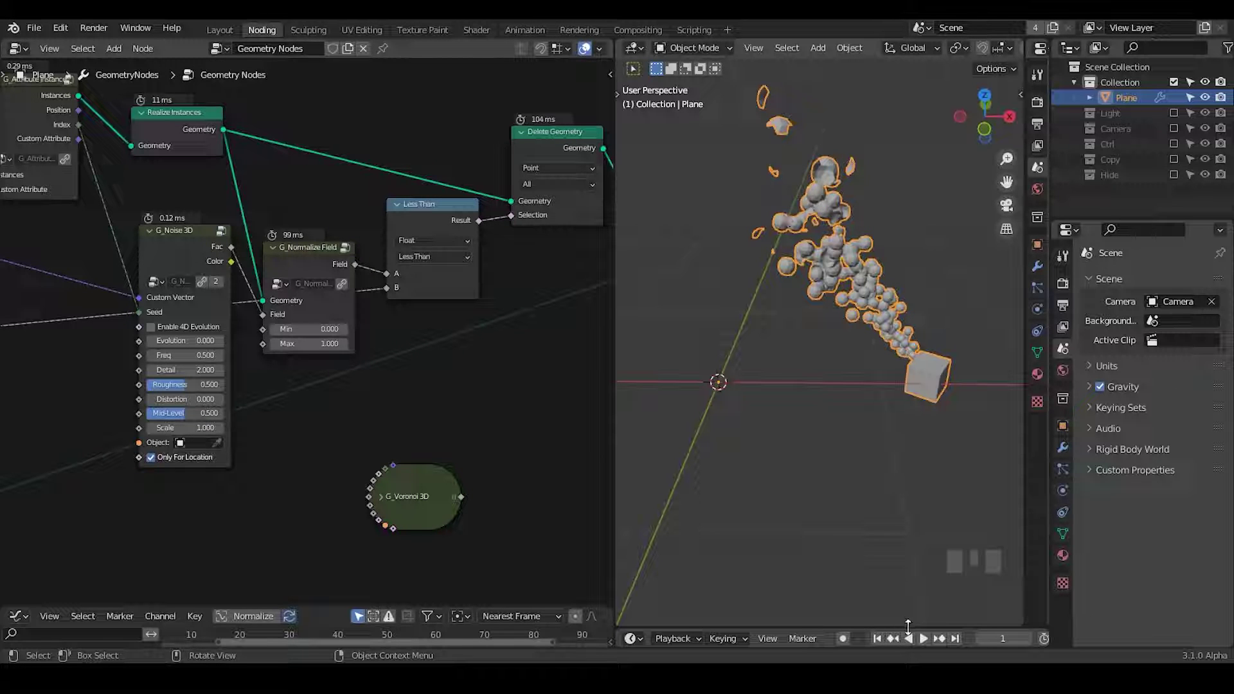
drag(908, 626, 908, 567)
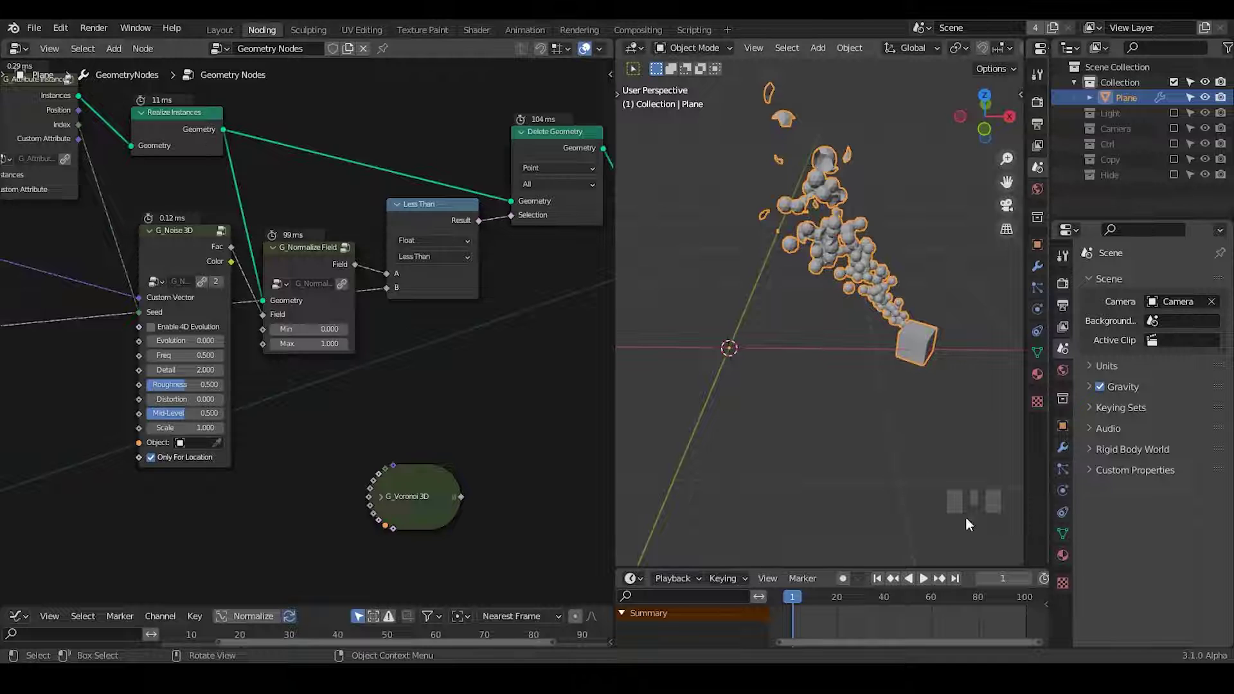
click(1029, 580)
click(1029, 579)
click(1029, 580)
click(1028, 580)
click(1029, 580)
click(1029, 579)
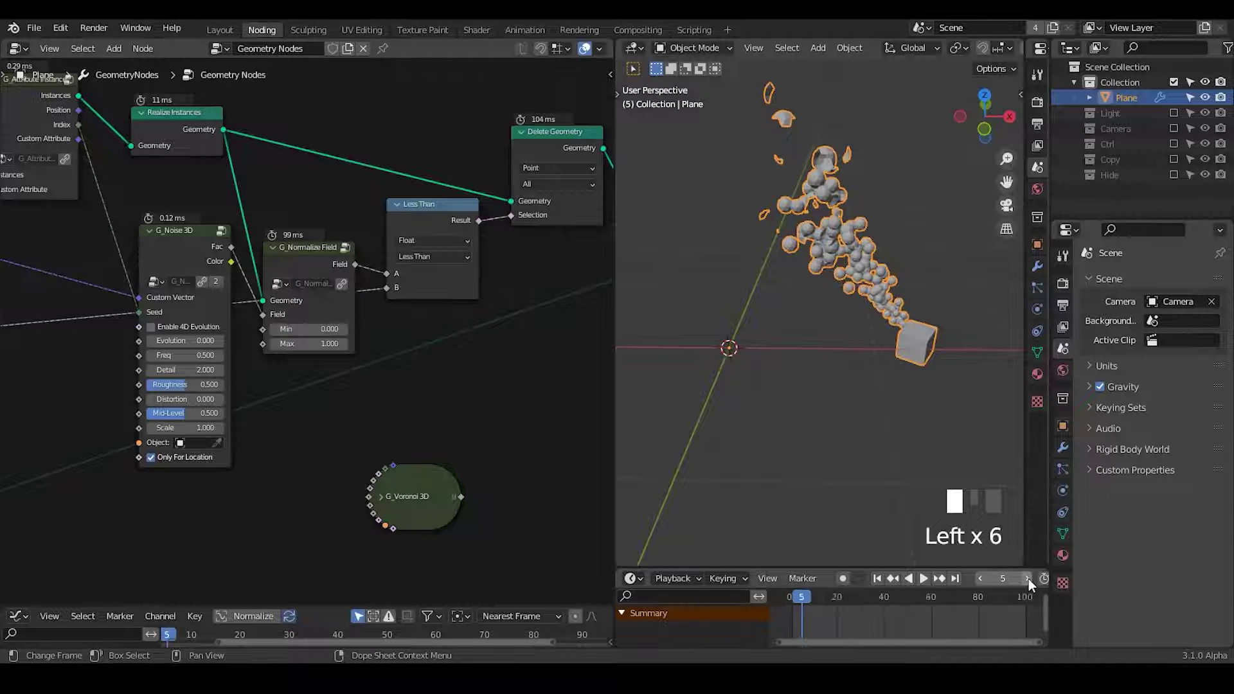
click(1028, 580)
Make room after G_Attribute Instance and insert a Separate Geometry node between it and Realize Instances
middle_drag(200, 397, 473, 418)
middle_drag(177, 321, 239, 333)
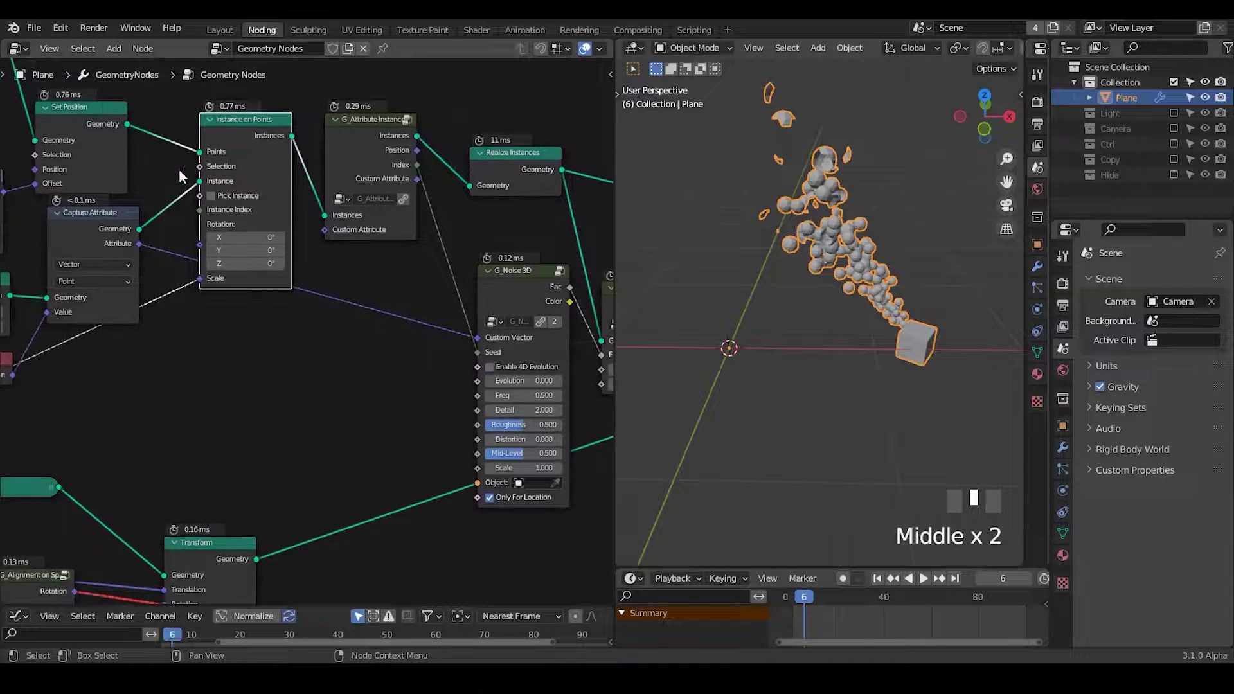
drag(249, 132, 230, 142)
drag(373, 120, 343, 127)
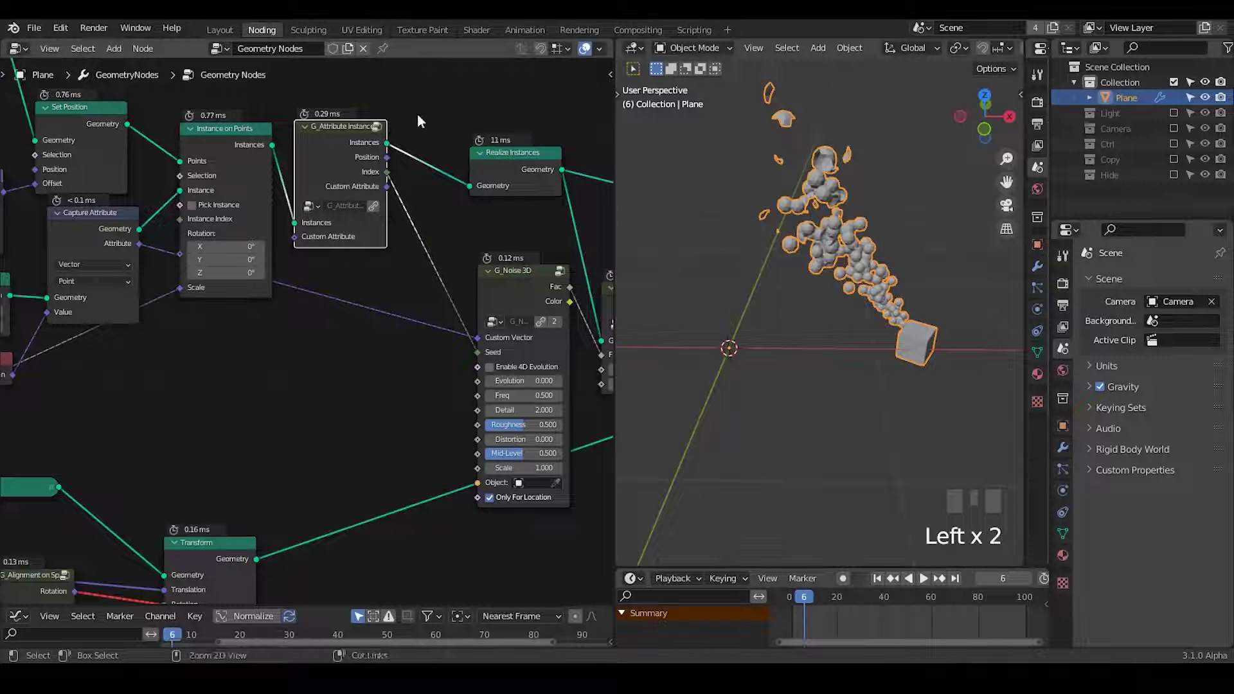
key(ctrl+a)
text(separ)
key(Down)
key(Down)
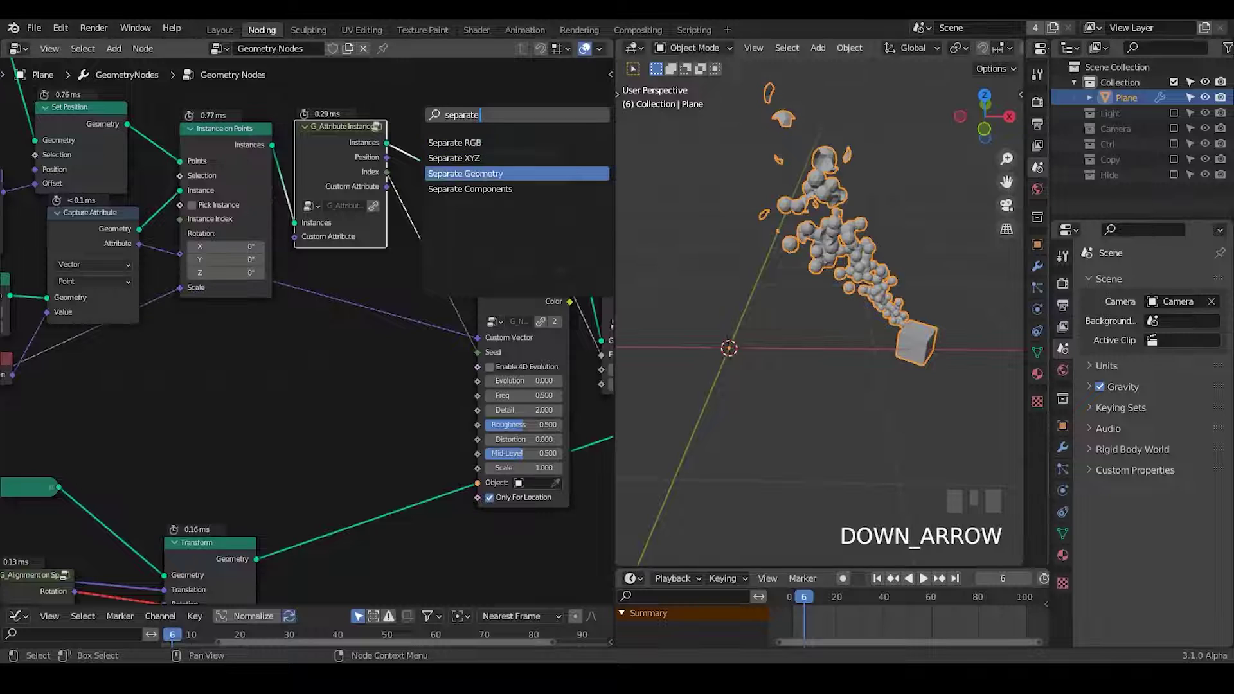
key(Return)
Set the Separate Geometry node's domain to Instance and position it just before Realize Instances
click(275, 148)
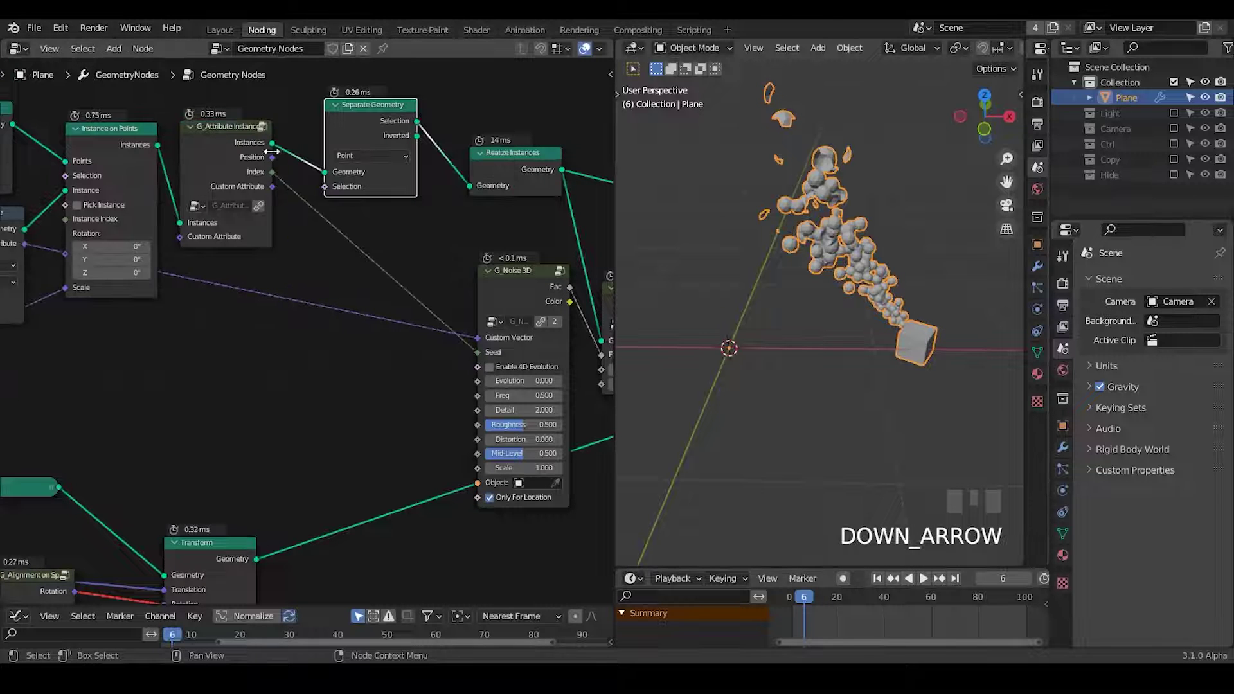
click(363, 157)
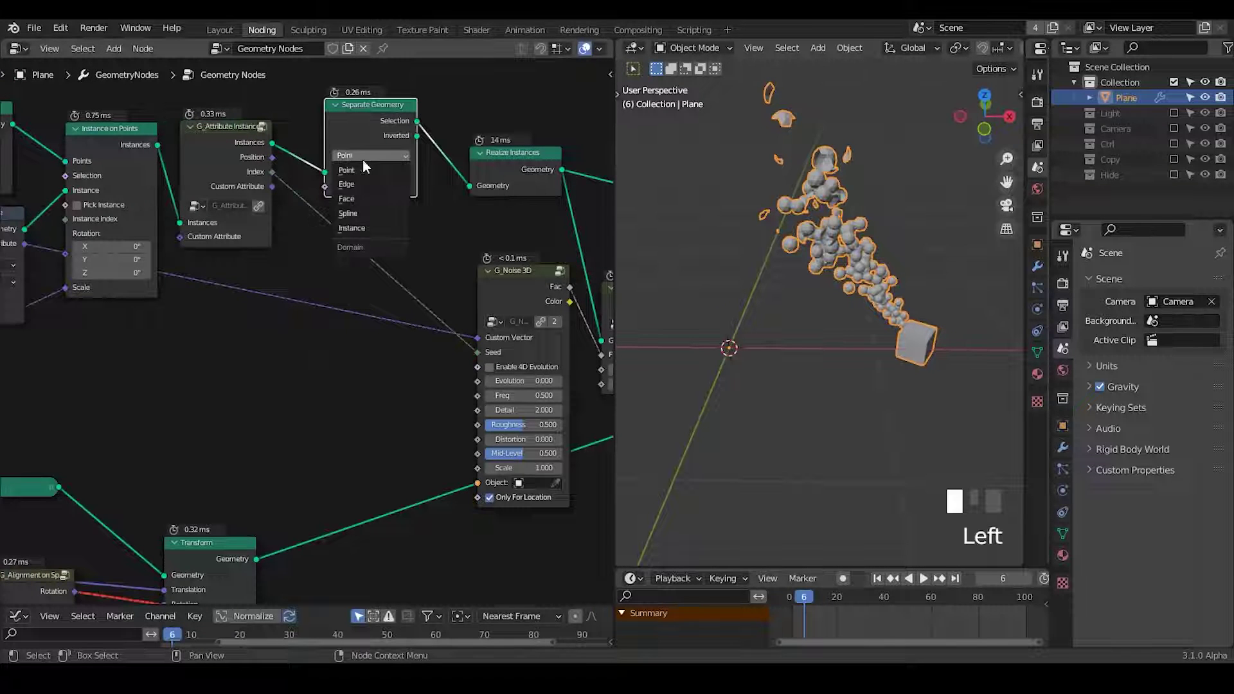
click(364, 229)
drag(365, 121, 366, 116)
middle_drag(457, 163, 406, 172)
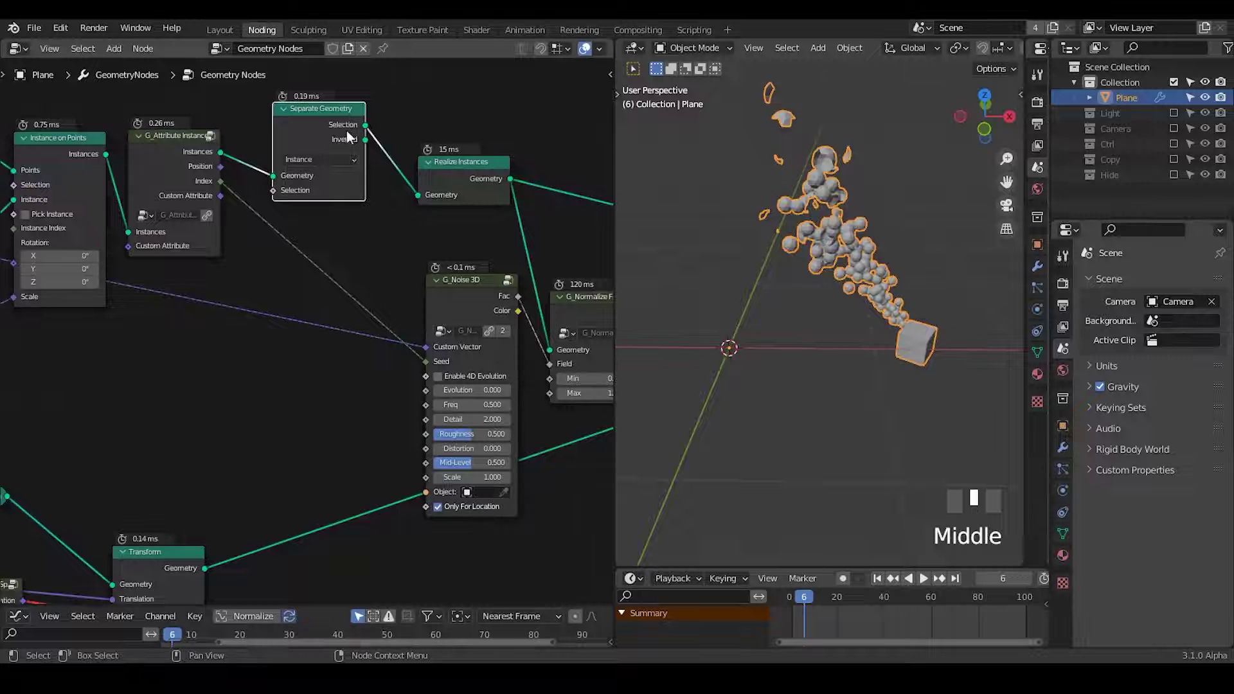
drag(322, 110, 326, 121)
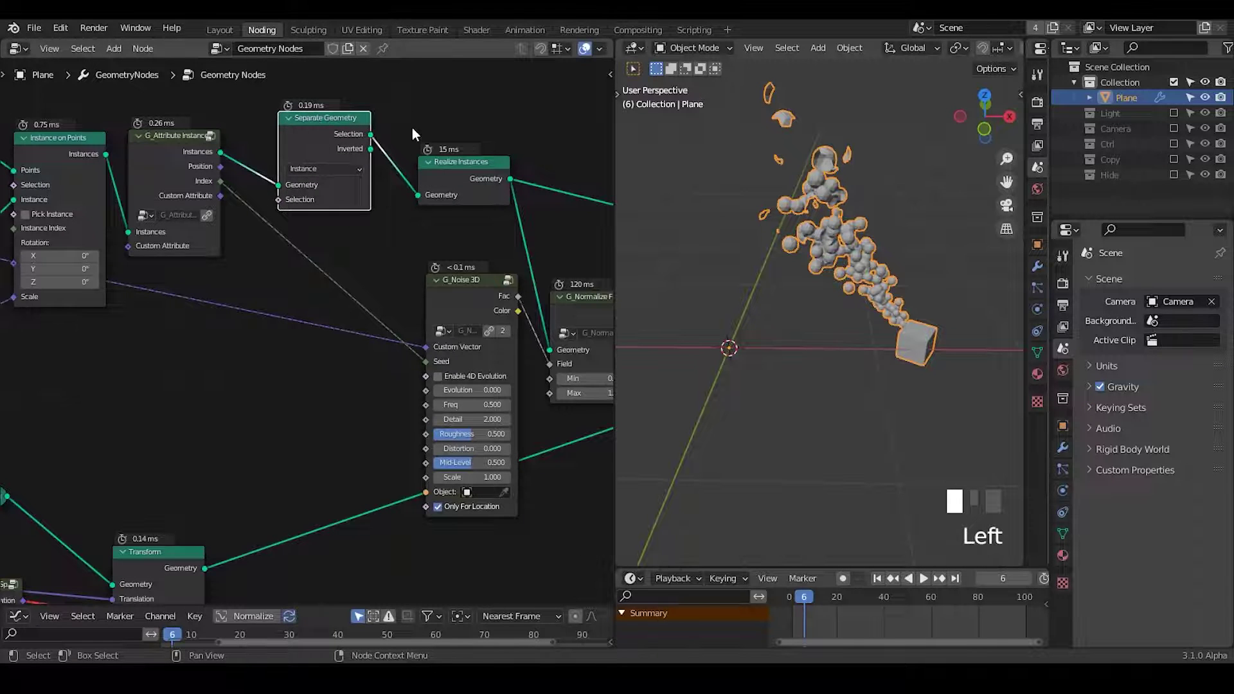
scroll(402, 86, up, 1)
middle_drag(403, 86, 390, 145)
key(ctrl+a)
text(dele)
key(Return)
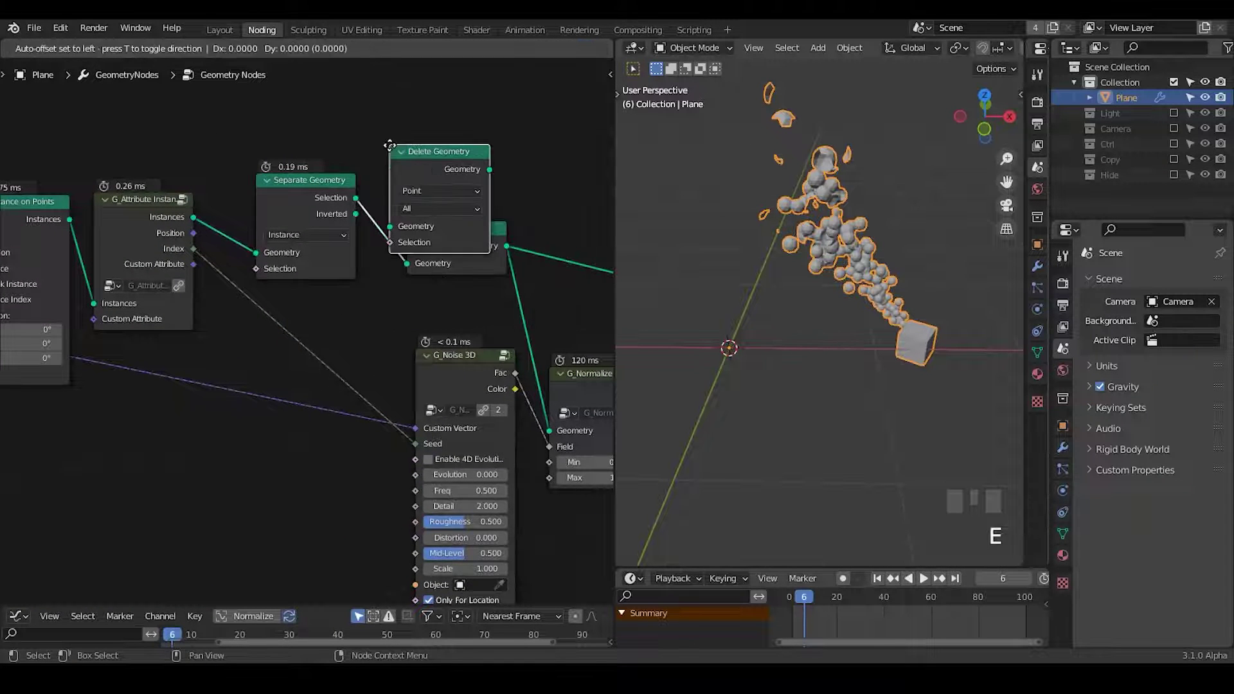
click(382, 94)
click(423, 140)
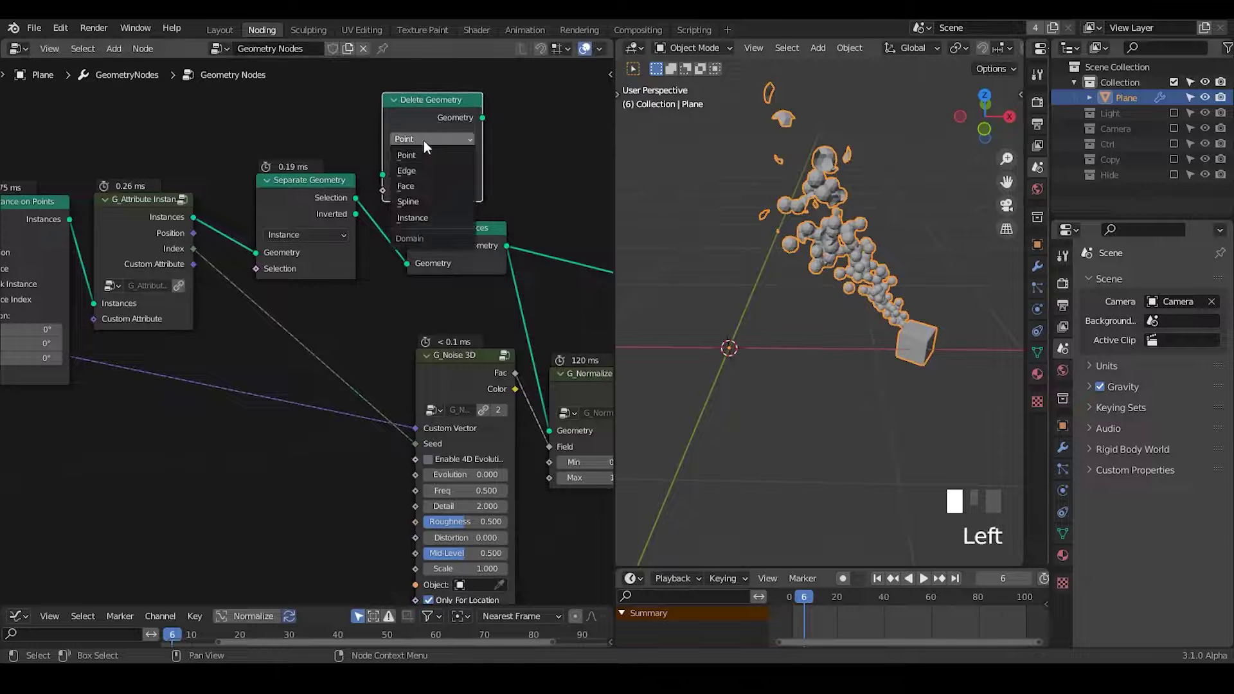
click(432, 218)
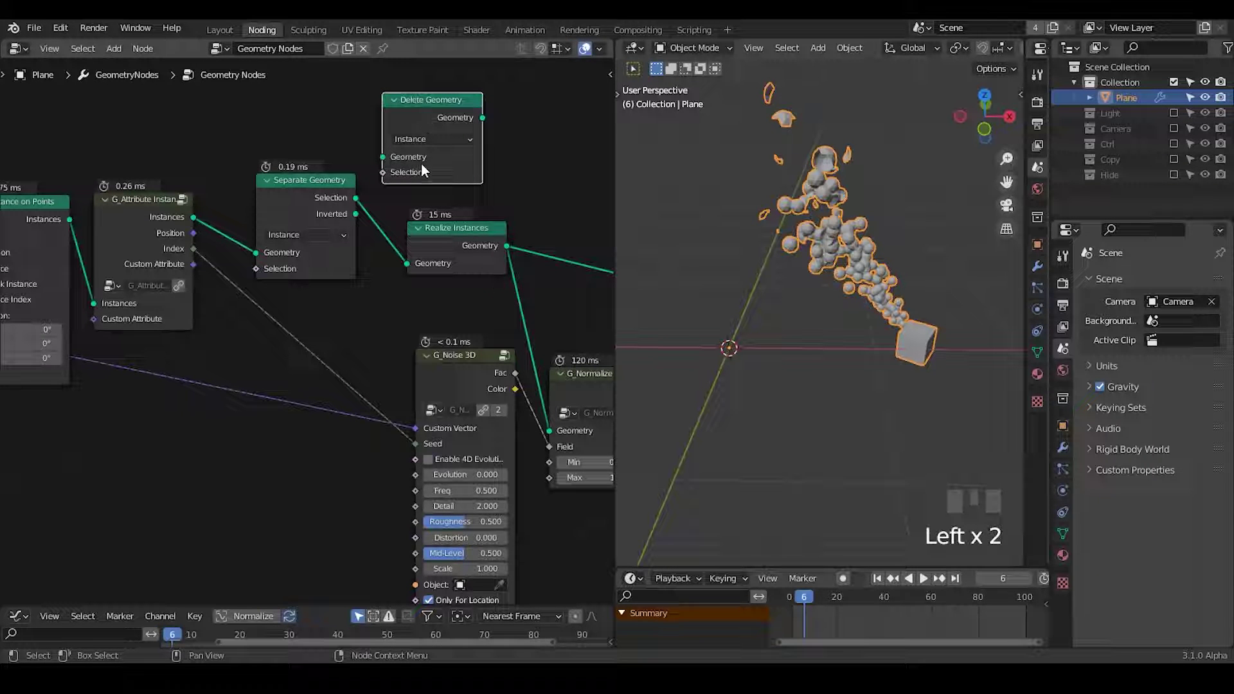
key(x)
Move the ColorRamp node closer to the Map Range node
middle_drag(406, 114, 240, 300)
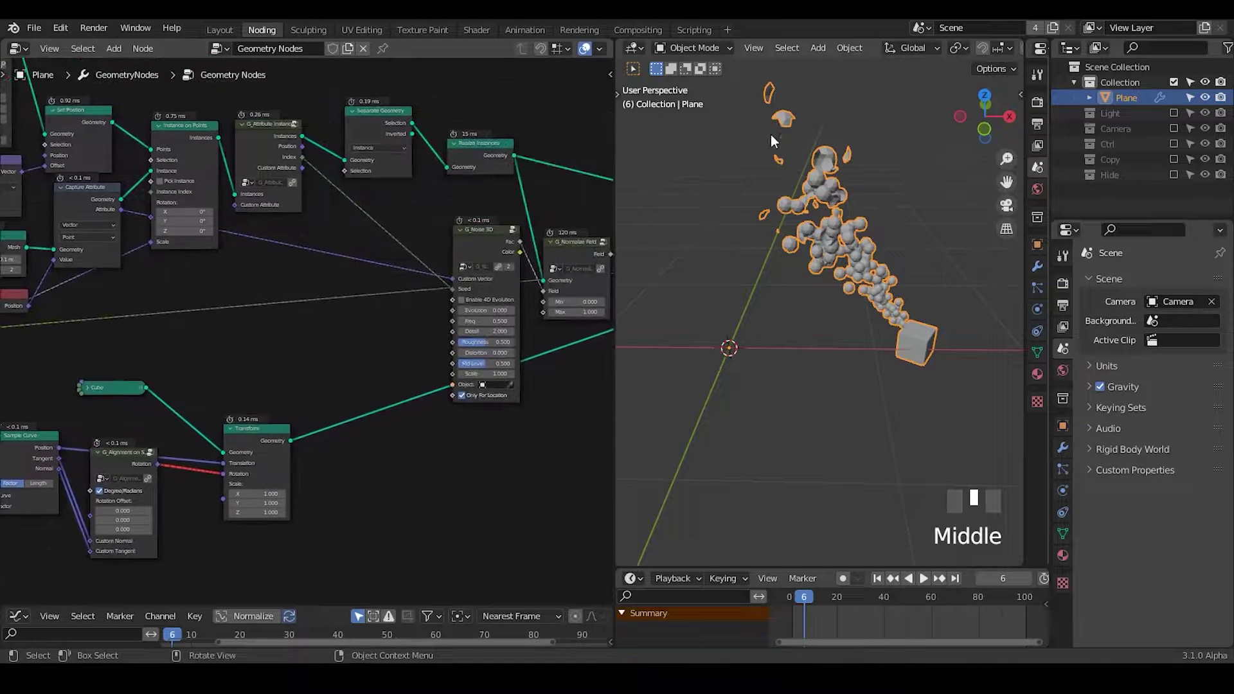
ctrl+middle_drag(764, 130, 730, 164)
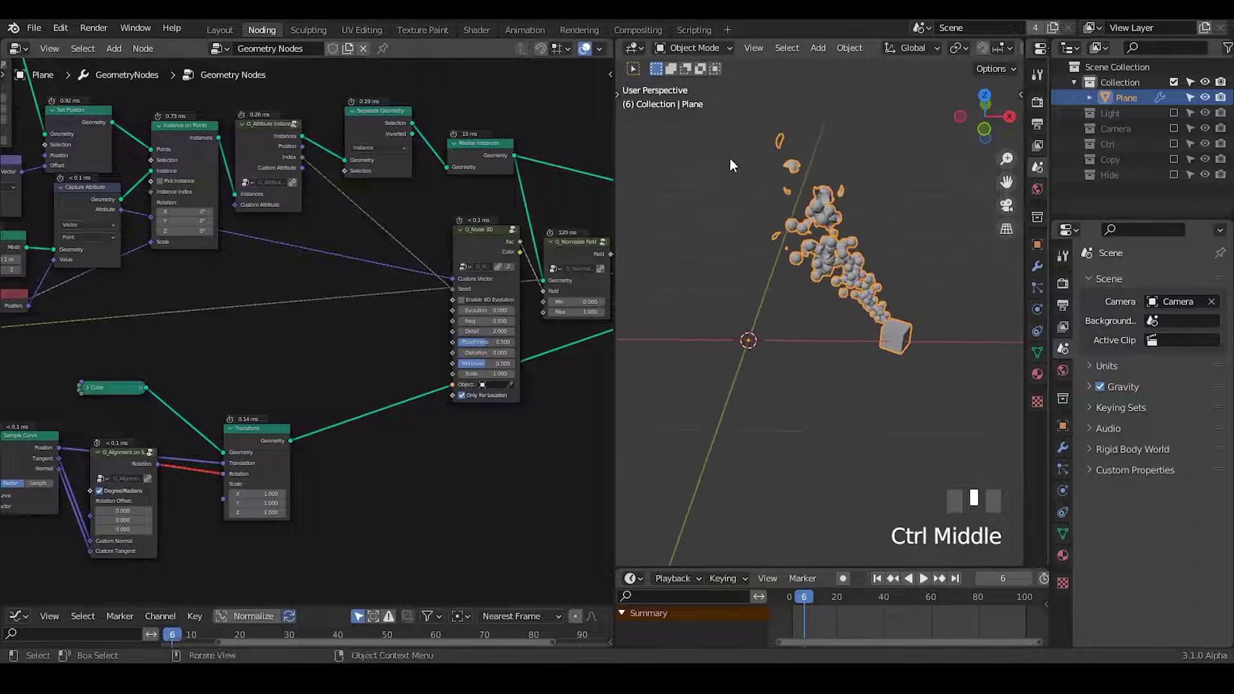
middle_drag(433, 287, 297, 277)
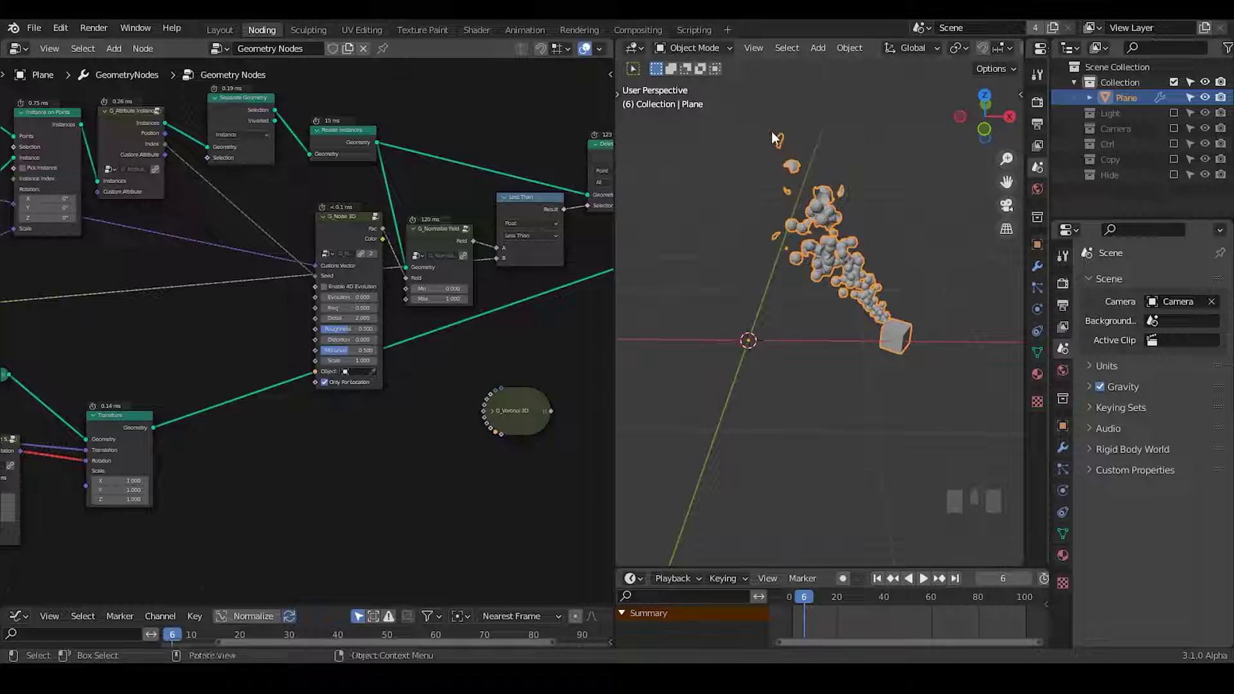
middle_drag(4, 318, 475, 251)
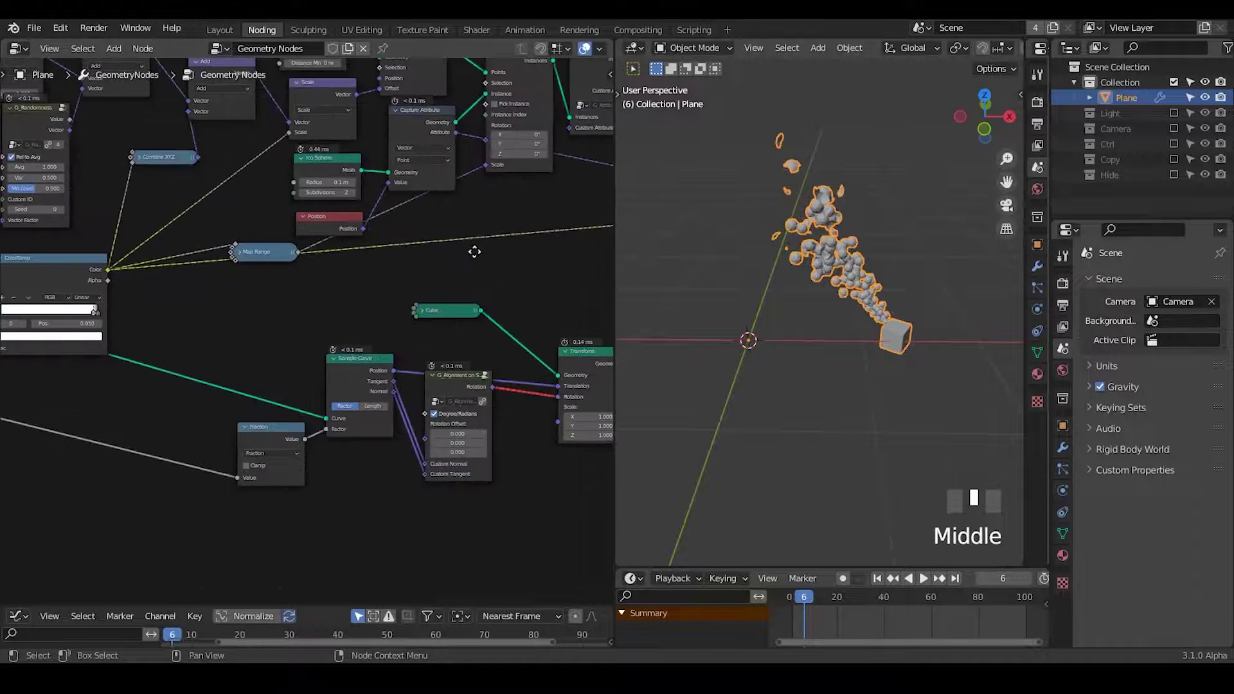
drag(54, 277, 123, 265)
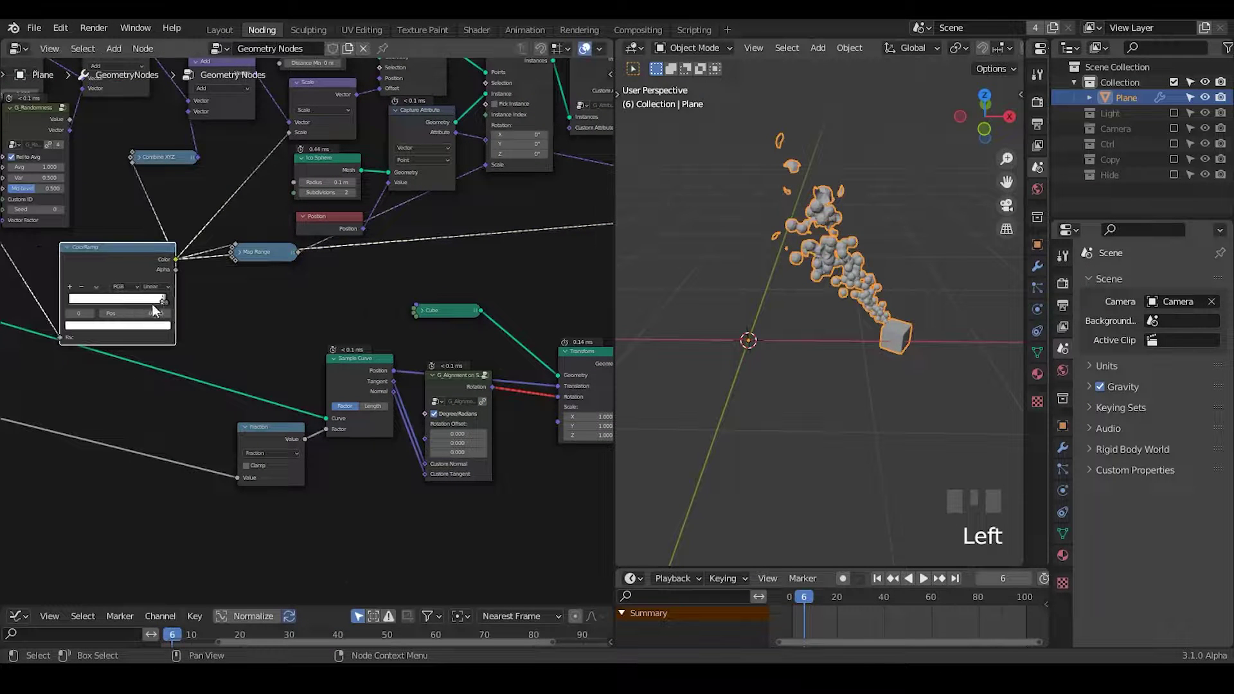
Add a Greater Than Compare node fed by the ColorRamp's Color output and place it under Instance on Points
middle_drag(366, 270, 270, 291)
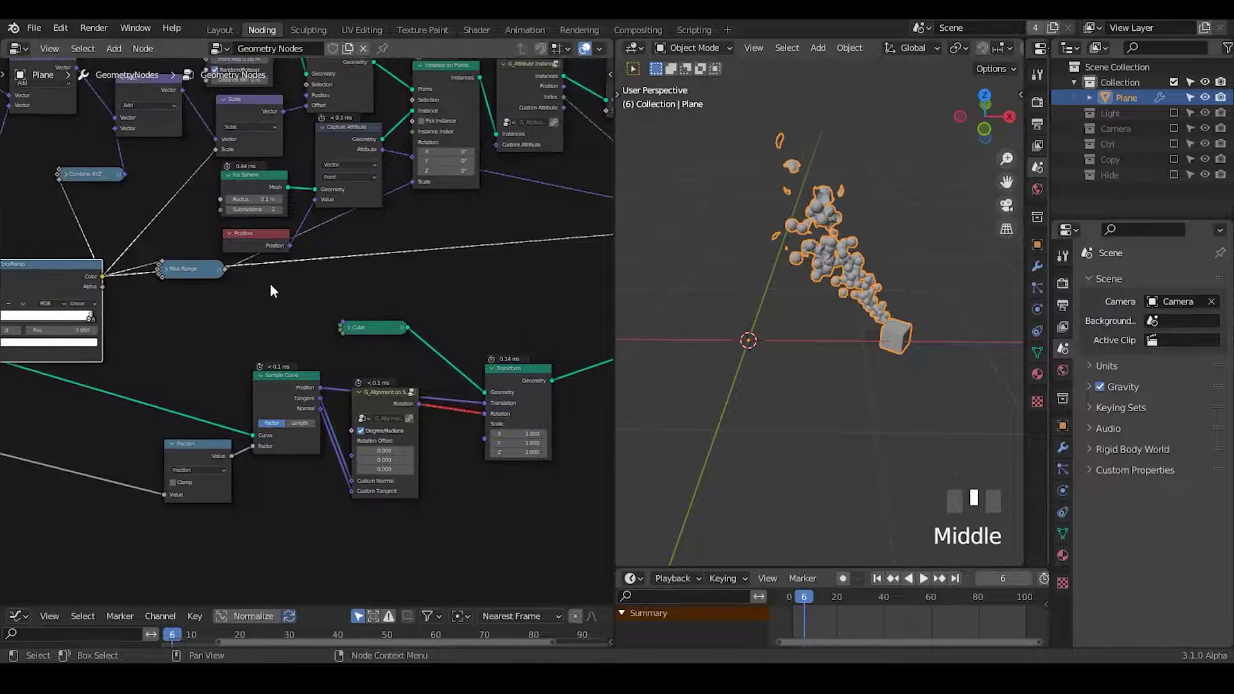
drag(101, 278, 314, 271)
text(compa)
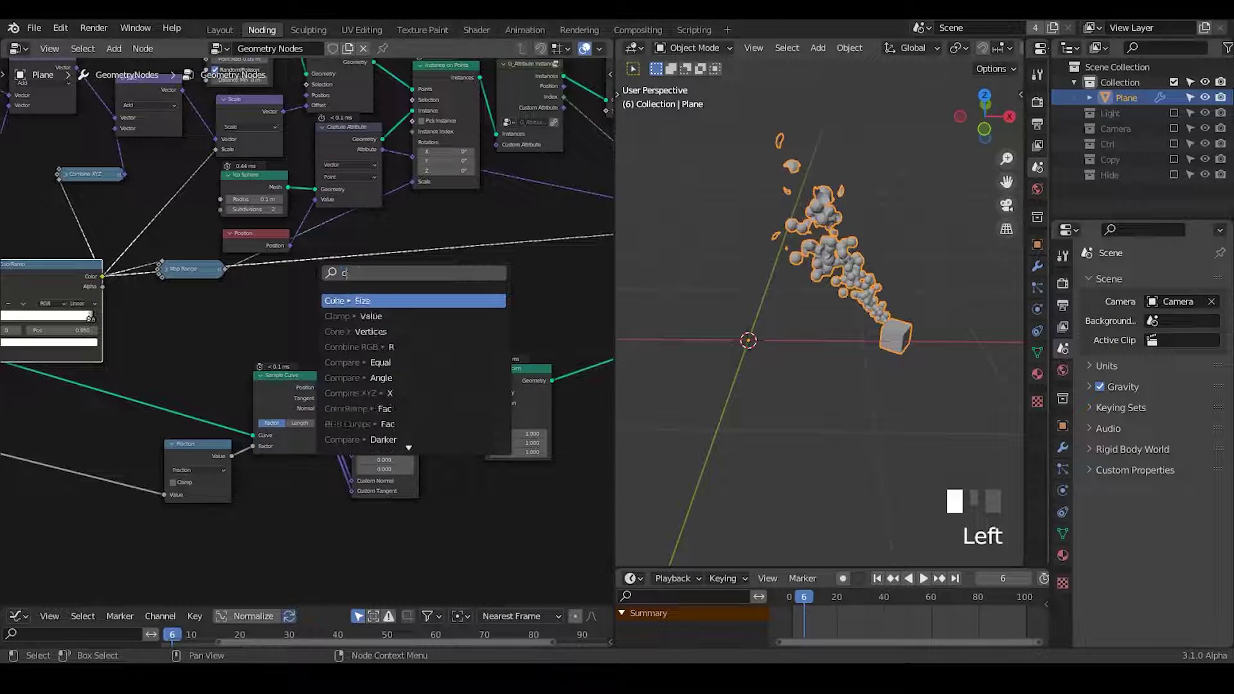
key(Down)
key(Down)
key(Down)
key(Down)
key(Down)
key(Down)
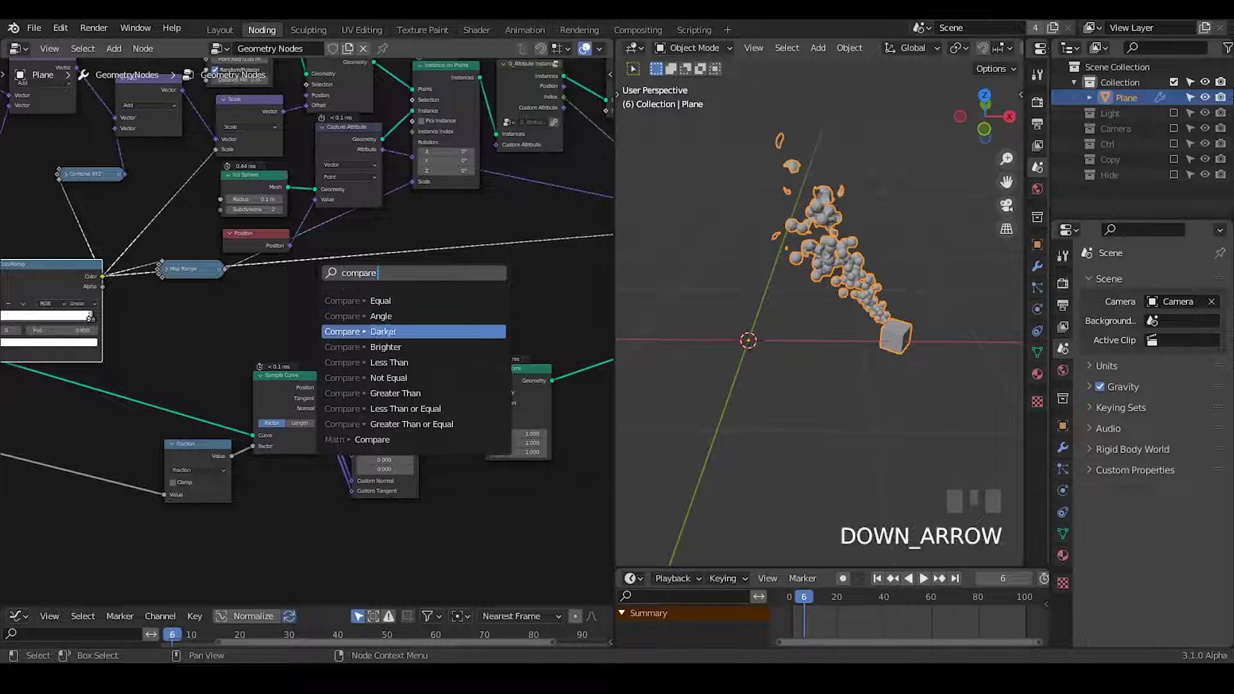
key(Return)
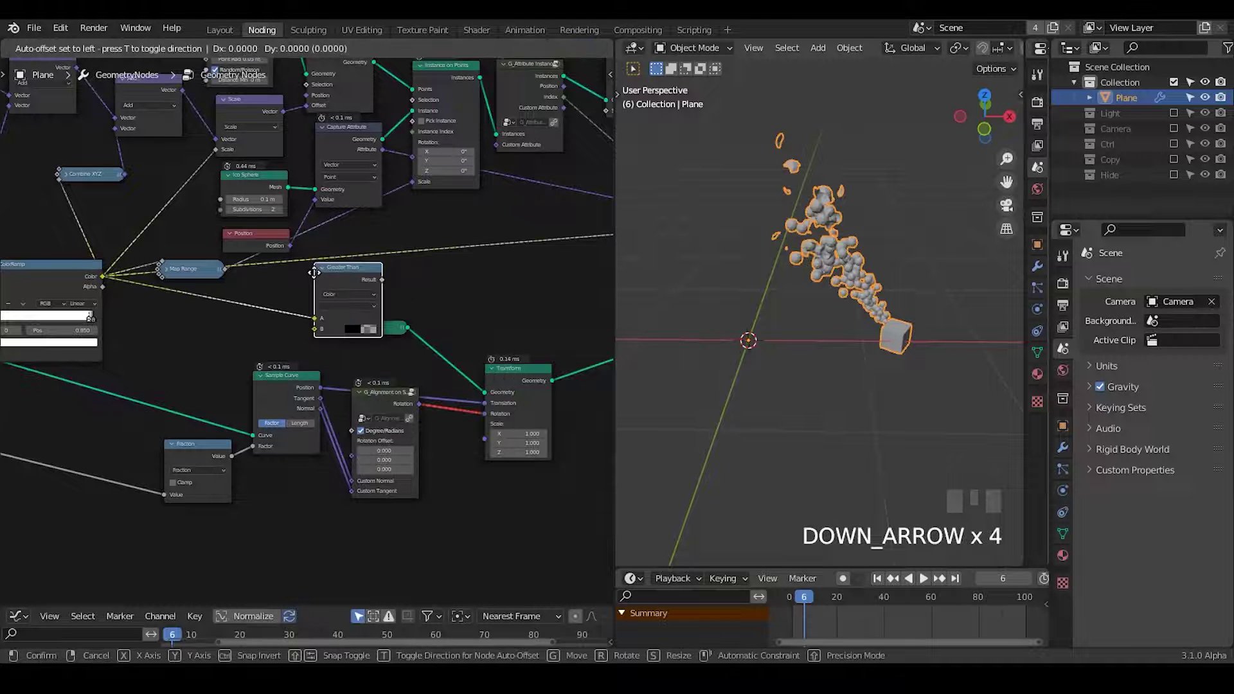
click(393, 221)
Switch the Compare node's input type to Float and link the ColorRamp's Color output to its A input
ctrl+middle_drag(460, 358, 476, 188)
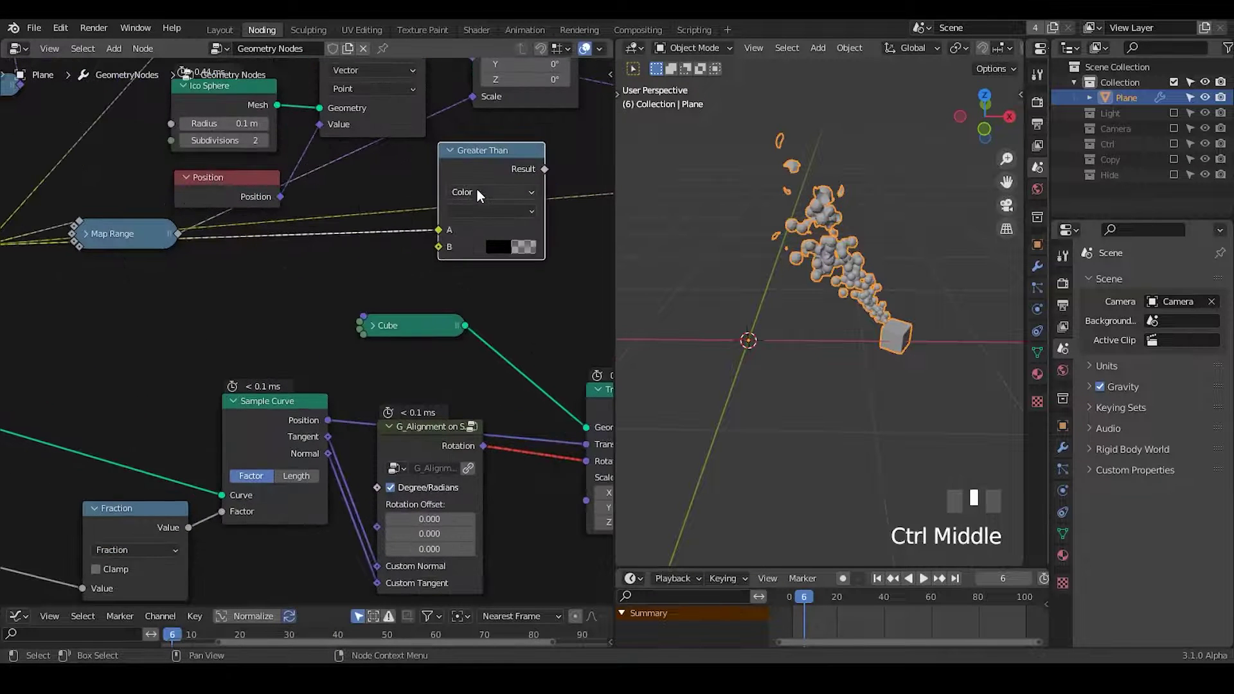
click(477, 191)
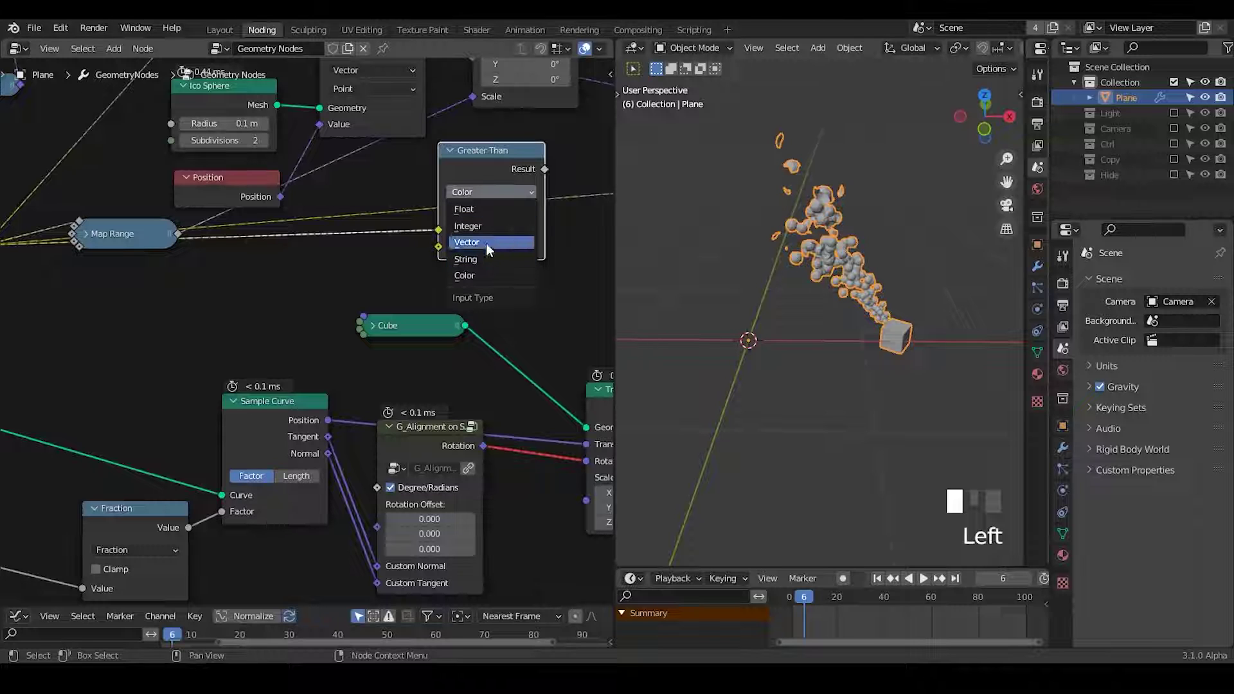
click(489, 209)
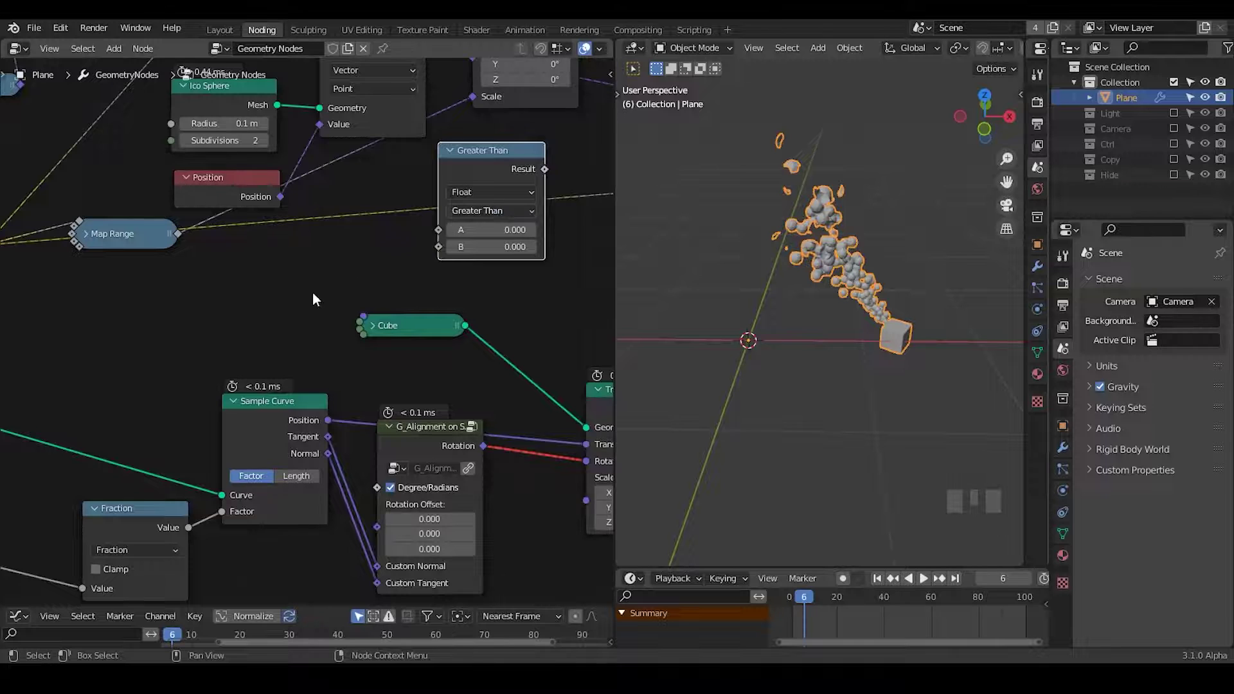
middle_drag(312, 299, 113, 258)
drag(92, 253, 452, 241)
Change the Compare node's operation to Equal and set its B value to 1
click(514, 225)
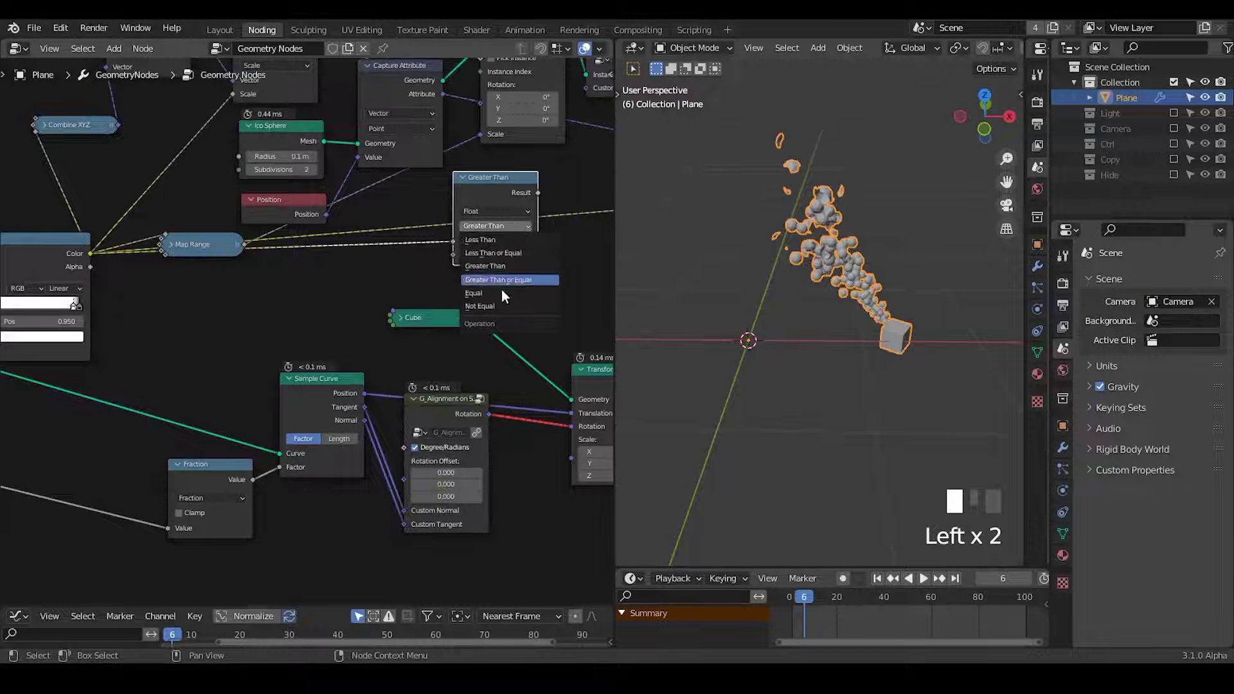
click(501, 293)
click(572, 291)
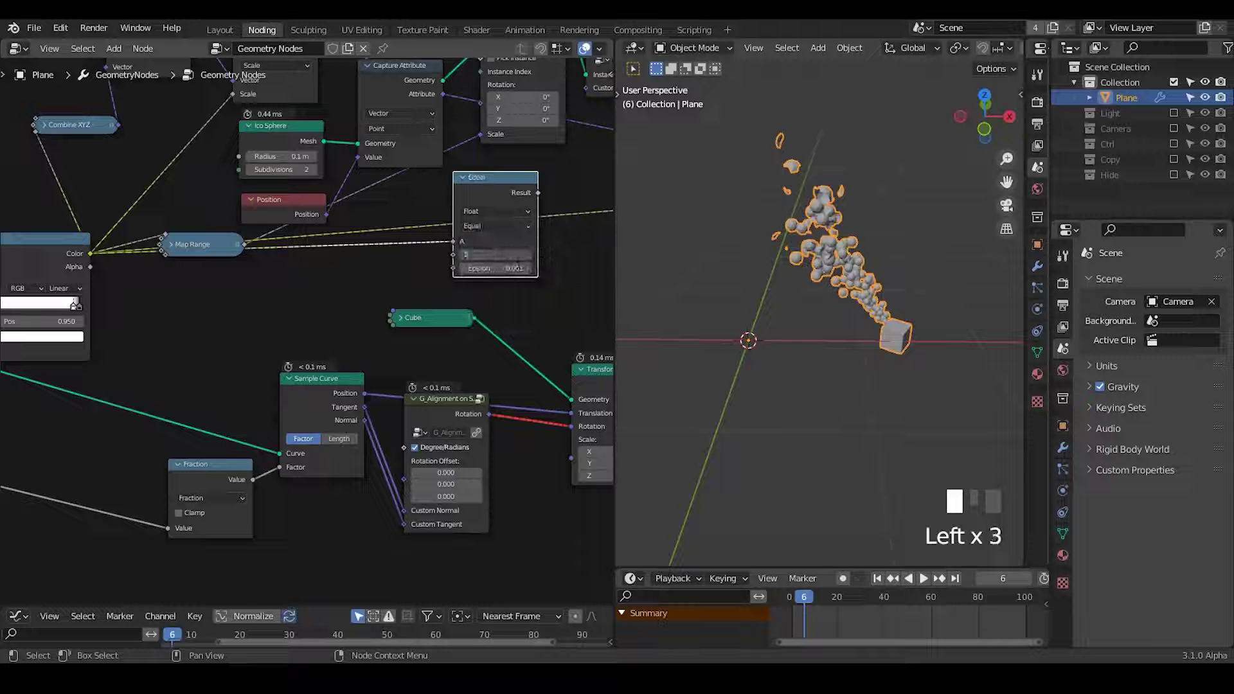
Connect the Equal node's Result to the Separate Geometry node's Selection and tidy both nodes' placement
middle_drag(572, 299, 276, 384)
drag(246, 279, 438, 132)
drag(218, 264, 297, 261)
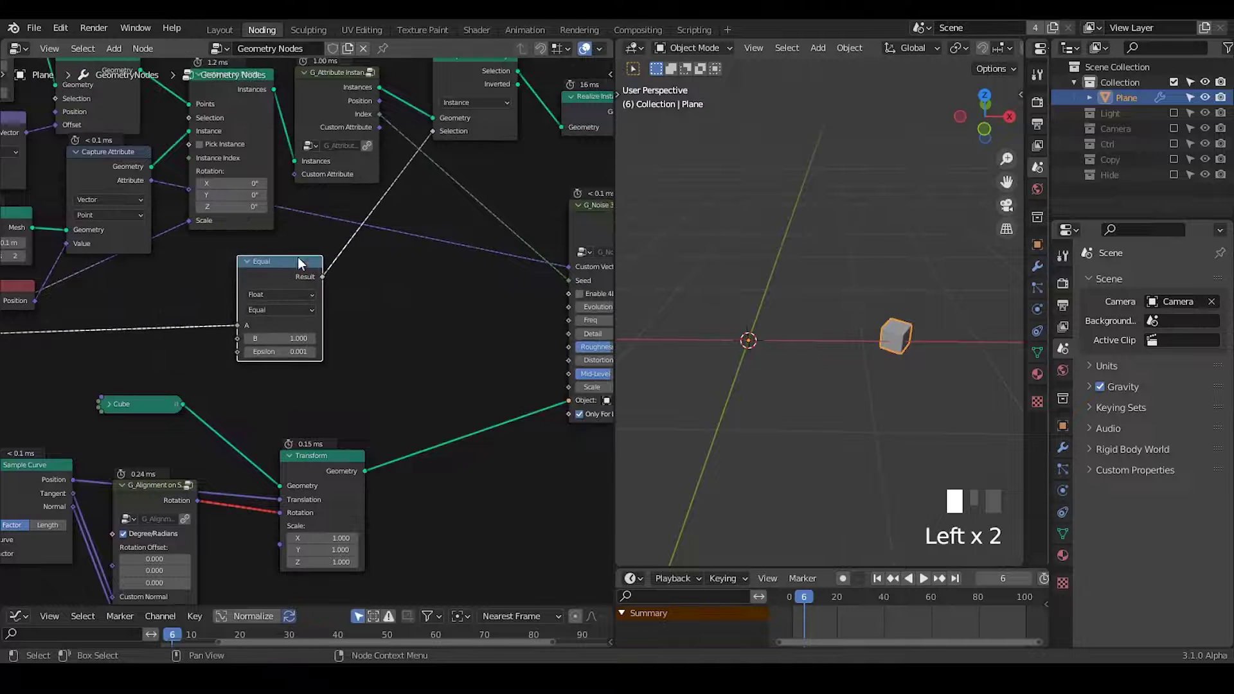
middle_drag(430, 214, 312, 314)
ctrl+middle_drag(401, 298, 422, 146)
drag(425, 142, 440, 168)
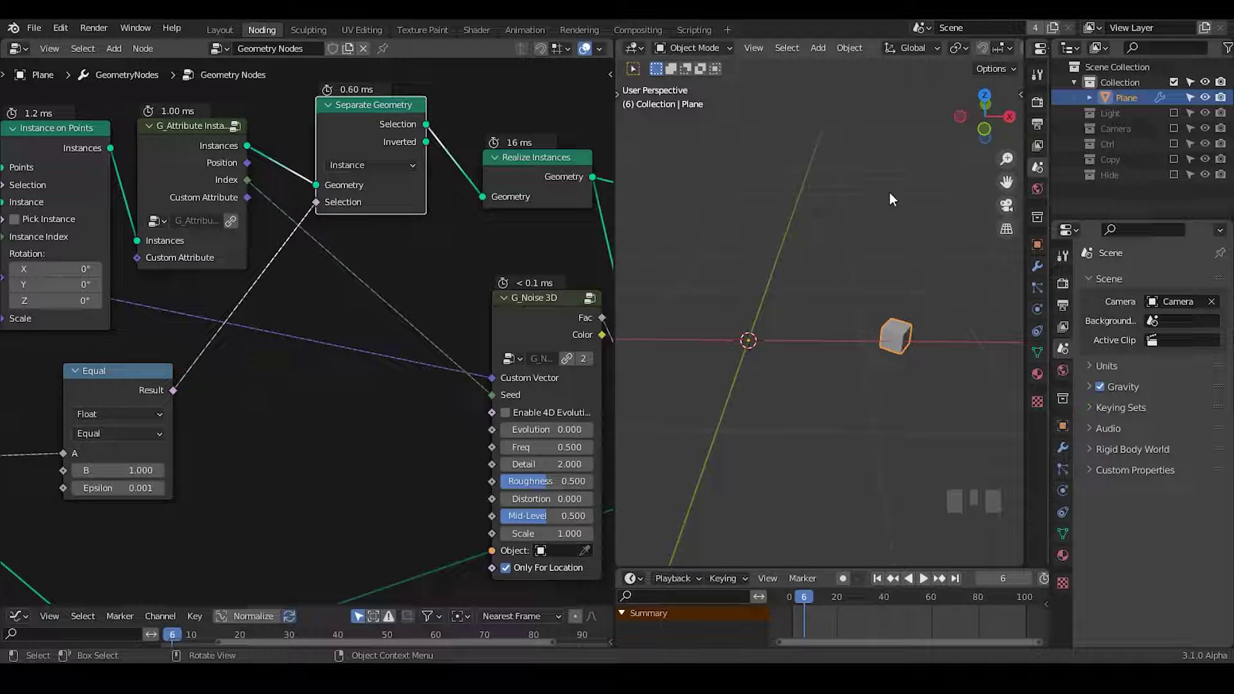
Link the Separate Geometry node's Inverted output to the Geometry input of Realize Instances
ctrl+middle_drag(890, 198, 725, 210)
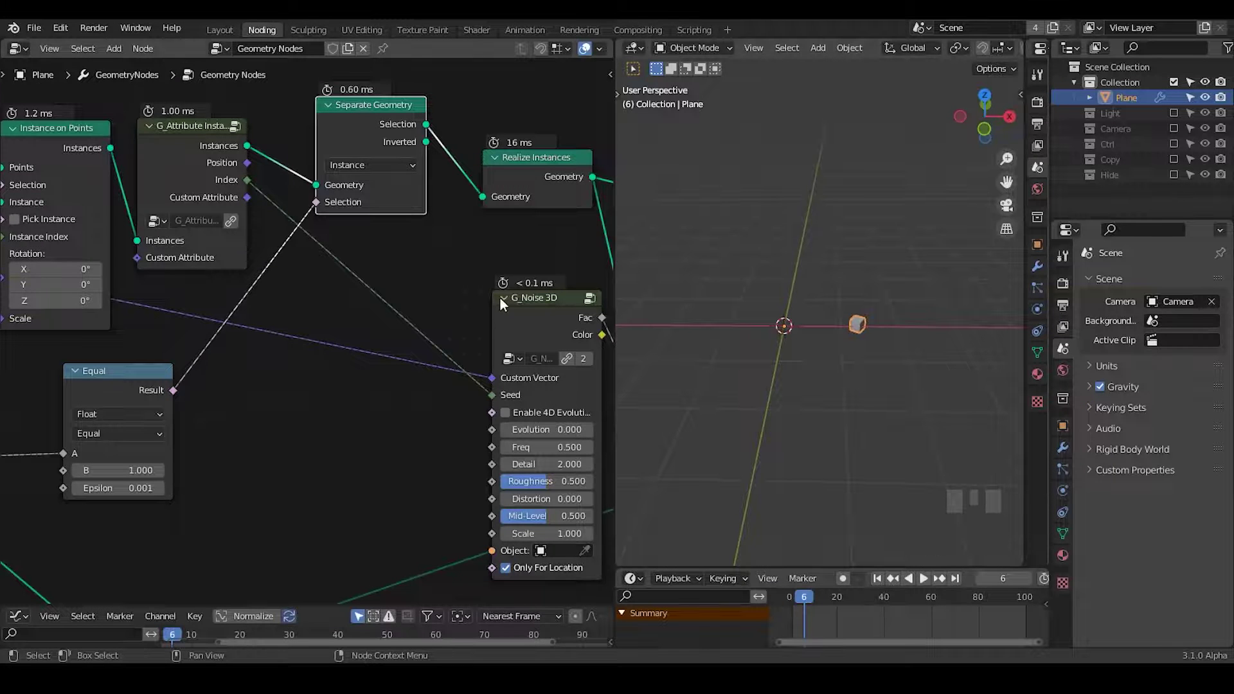
middle_drag(445, 296, 114, 260)
ctrl+middle_drag(360, 260, 283, 264)
drag(562, 191, 562, 176)
drag(136, 150, 183, 195)
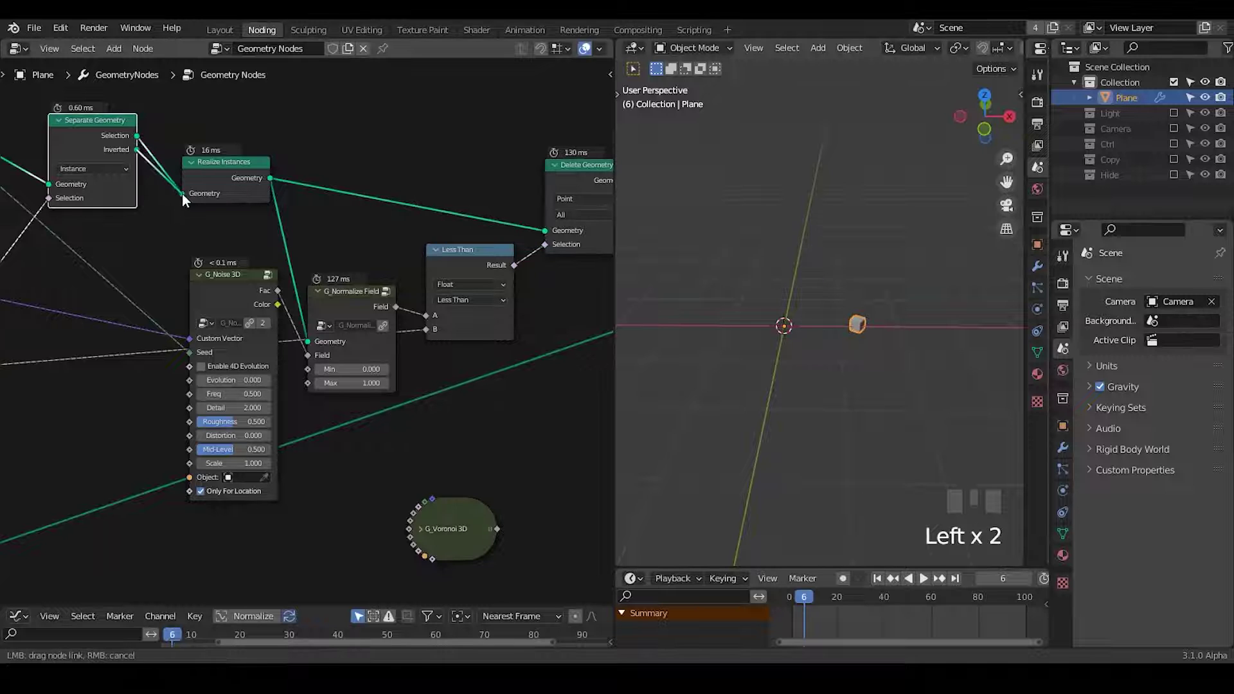
Increase the Ico Sphere node's Subdivisions to 3 for smoother trail spheres
middle_drag(110, 267, 328, 223)
middle_drag(893, 310, 737, 322)
middle_drag(12, 327, 441, 289)
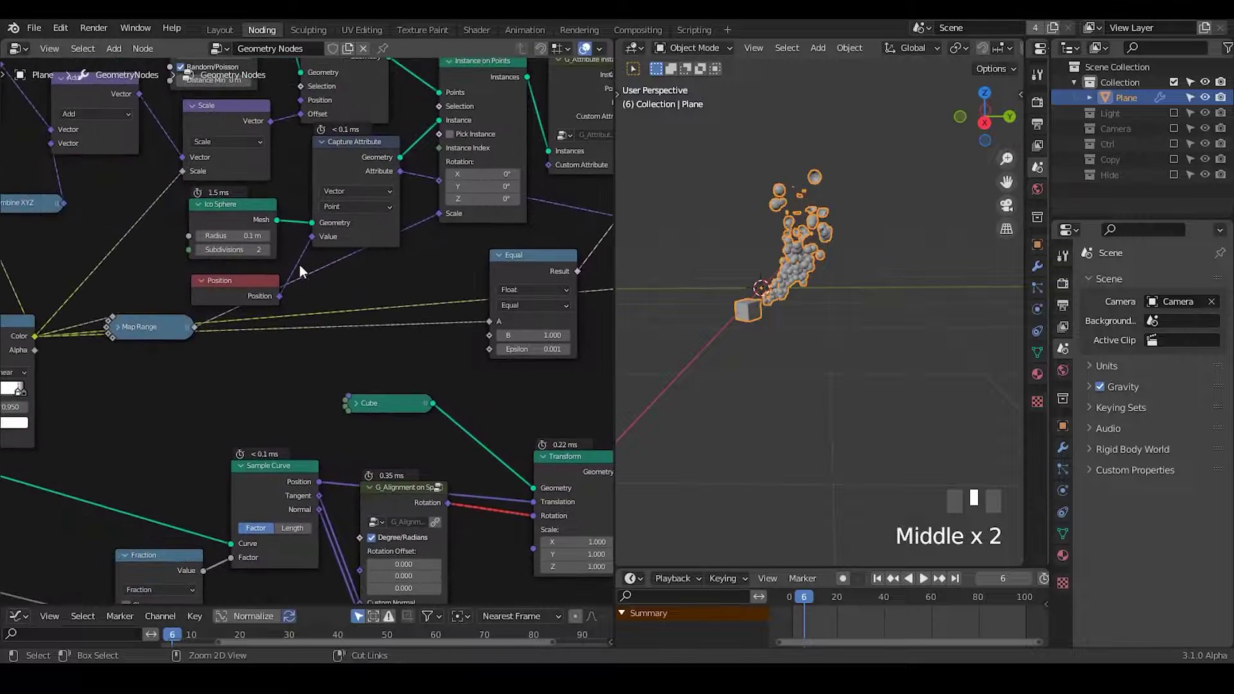
click(267, 255)
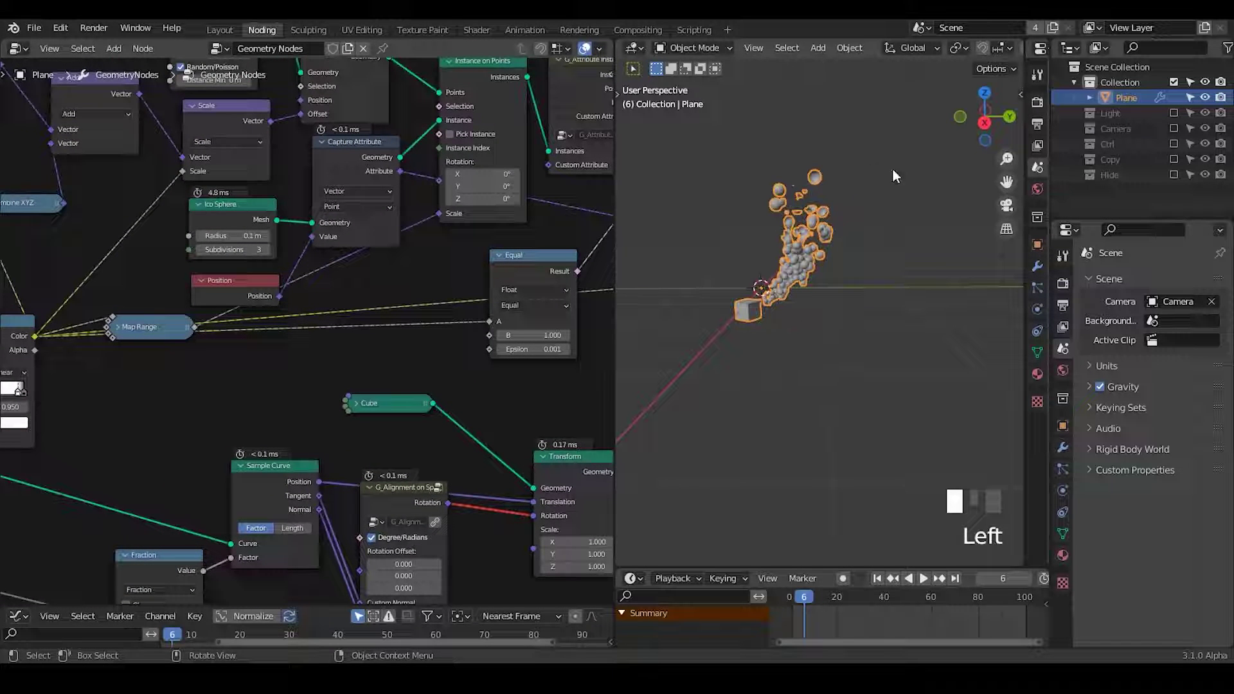
Move the ColorRamp node closer to the Fraction node and open its interpolation options
middle_drag(50, 355, 497, 254)
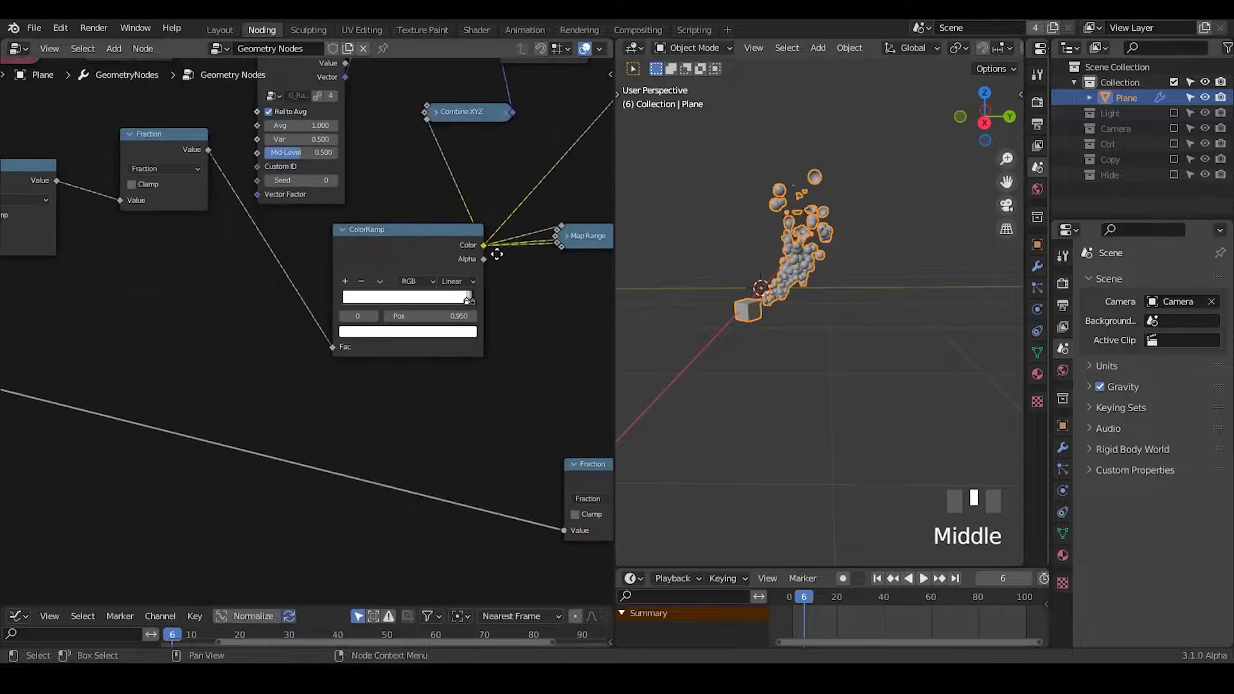
drag(364, 229, 296, 230)
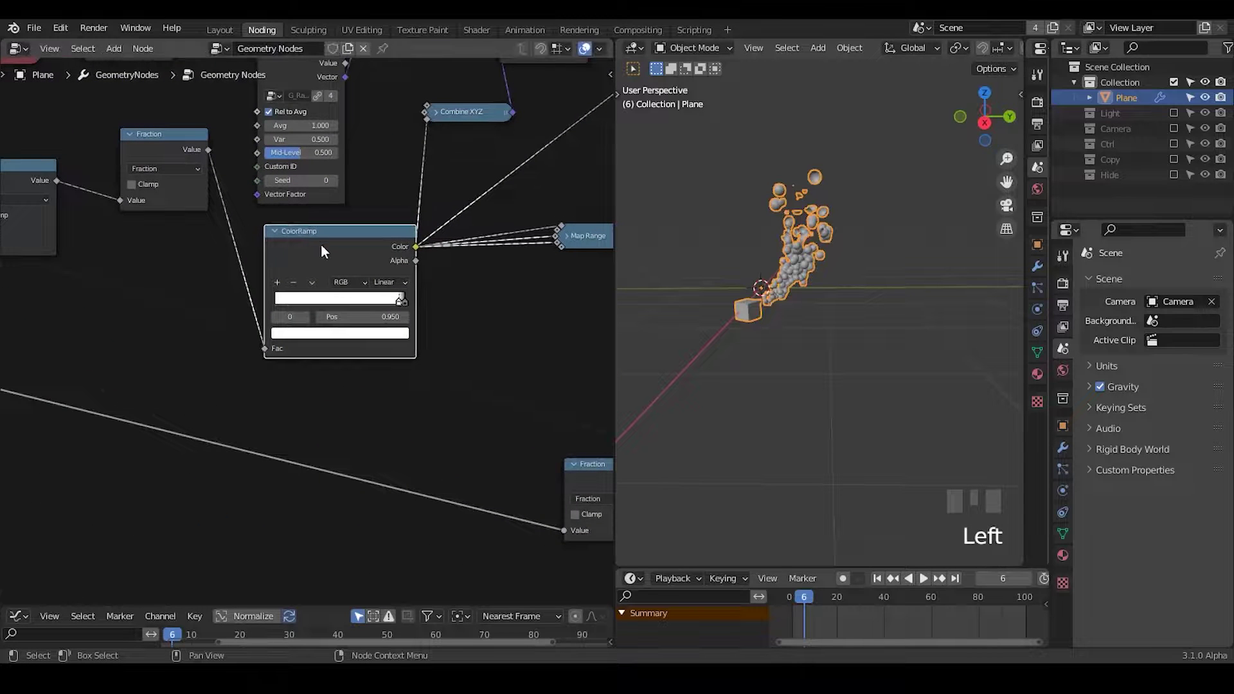
click(380, 283)
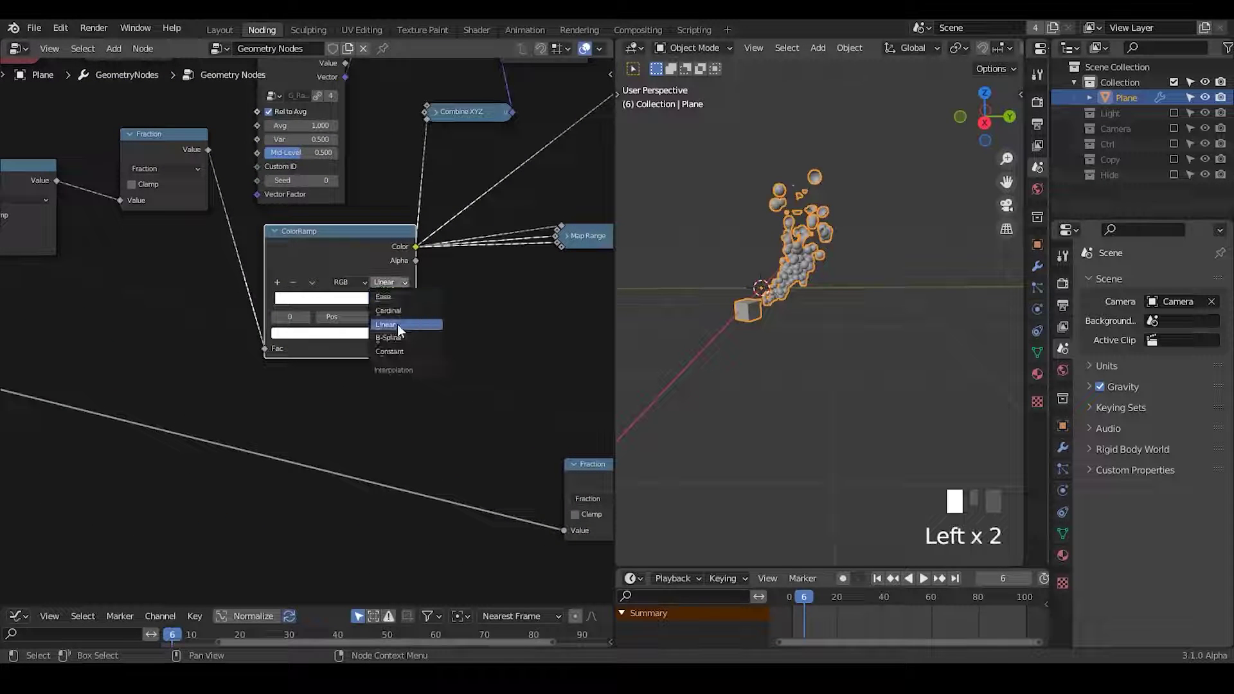
Adjust the G_Negati node's Original value to 0.690 to shift the trail along its path
middle_drag(206, 329, 507, 295)
shift+drag(180, 362, 239, 361)
middle_drag(92, 357, 245, 284)
Add a G_Time Info node beside G_Negati and link its Time output to the Original input
key(ctrl+a)
text(time info)
key(Return)
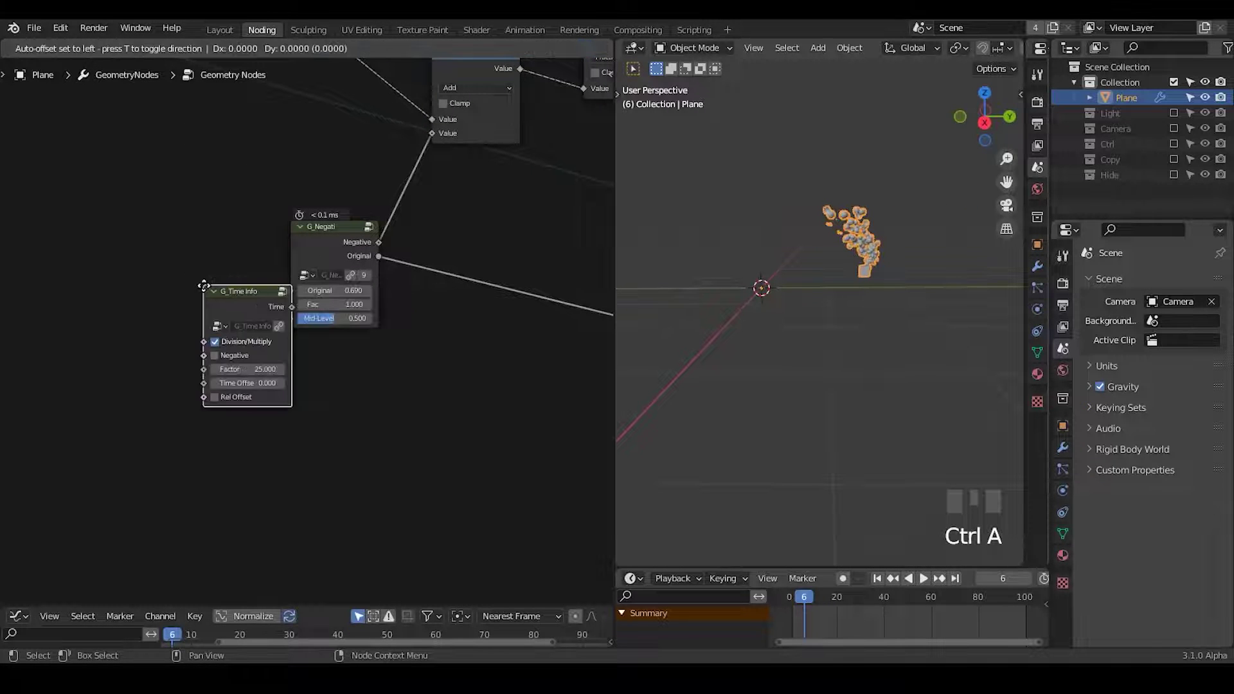
click(159, 266)
ctrl+middle_drag(340, 397, 279, 246)
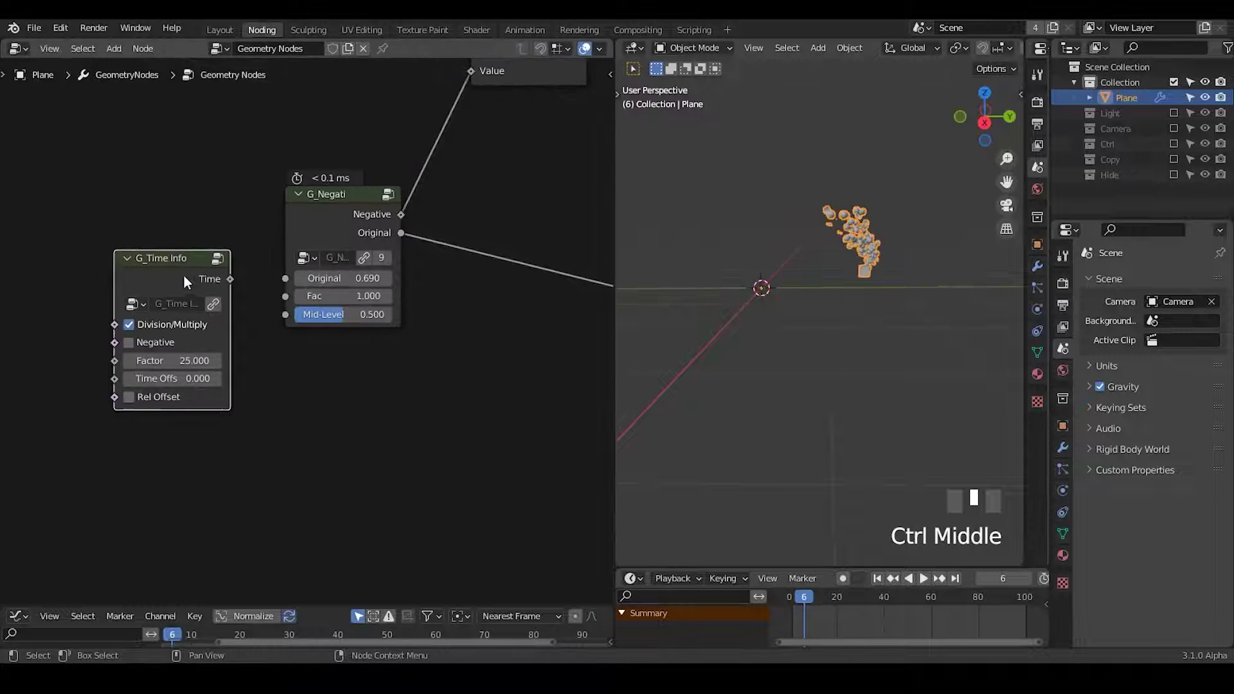
drag(183, 277, 282, 280)
Set the G_Time Info node's Factor to 555
click(143, 349)
text(555)
key(Return)
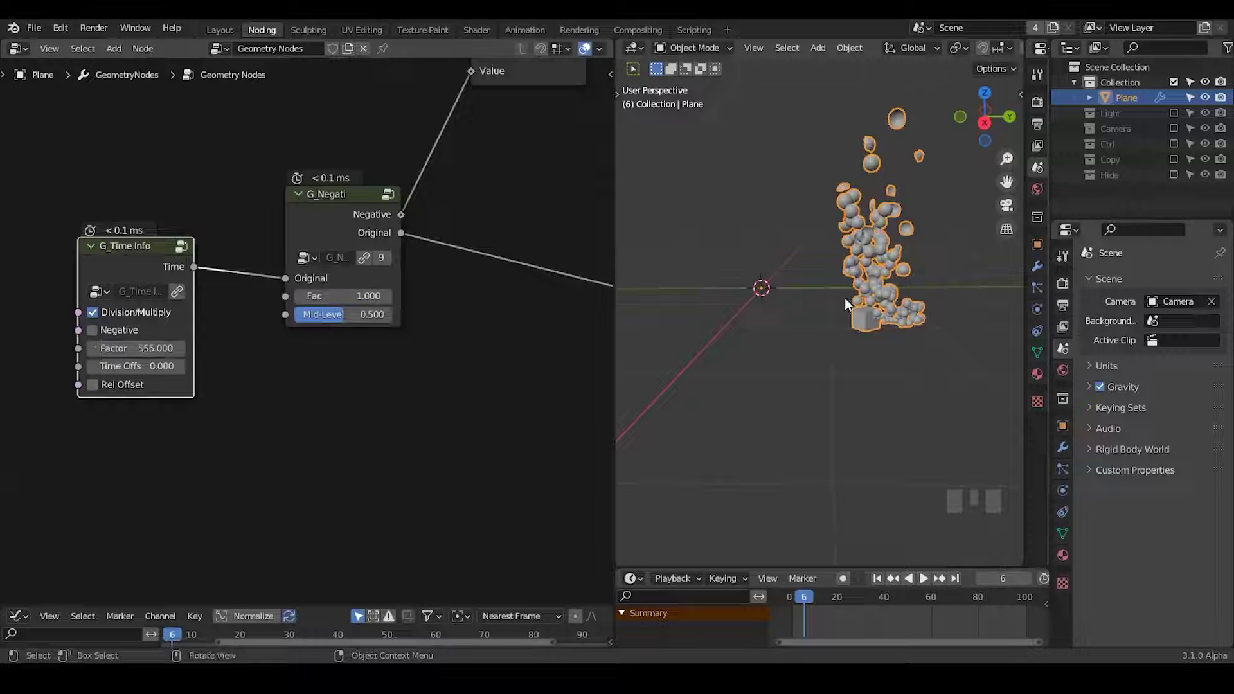
Play the animation from frame 1 to check the moving sphere trail, and stop the playback
middle_drag(845, 299, 895, 317)
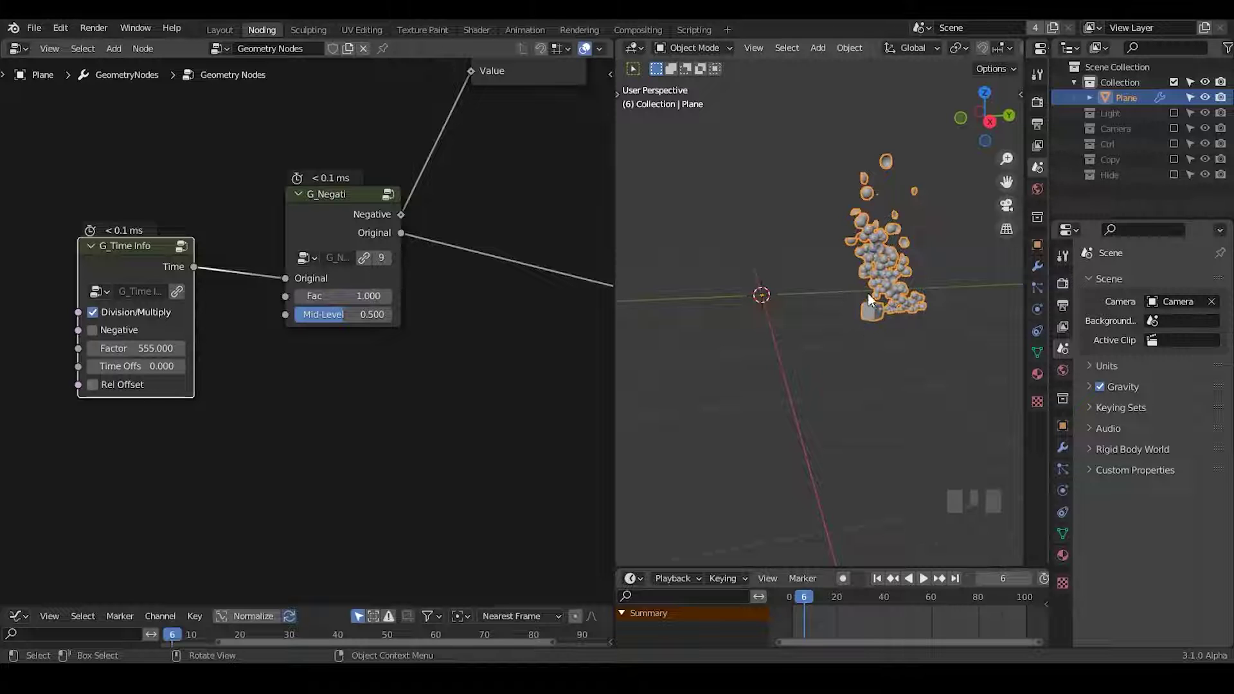
click(877, 578)
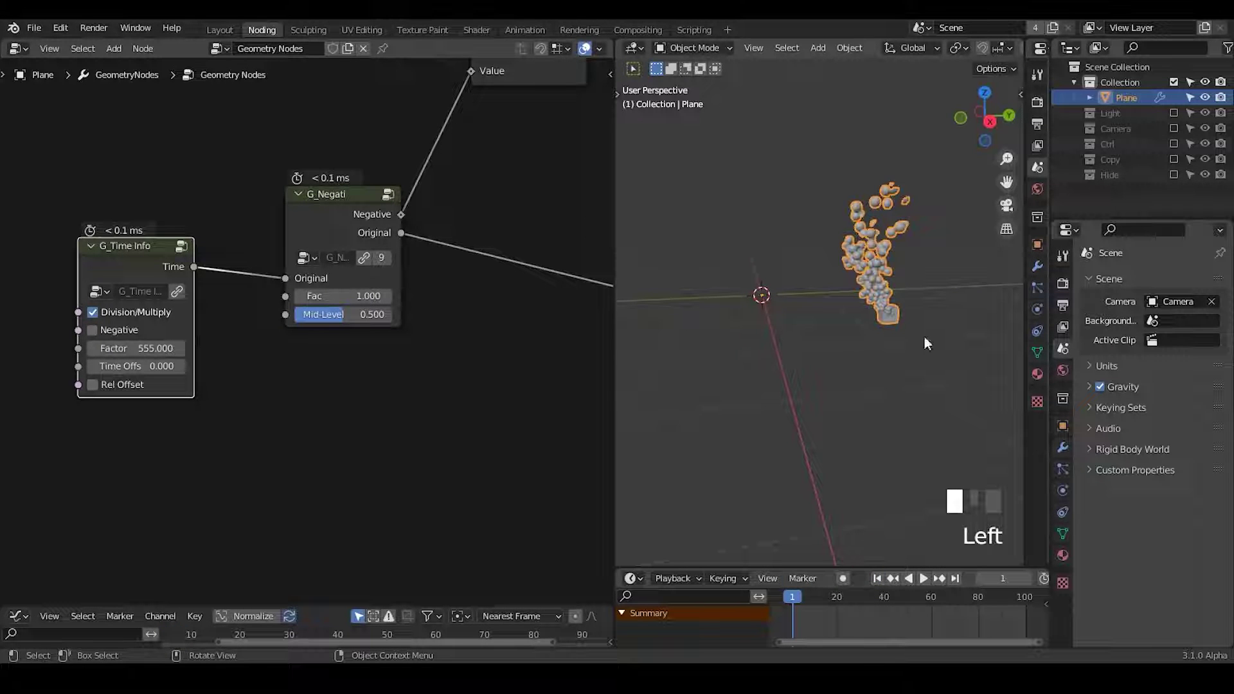
click(924, 580)
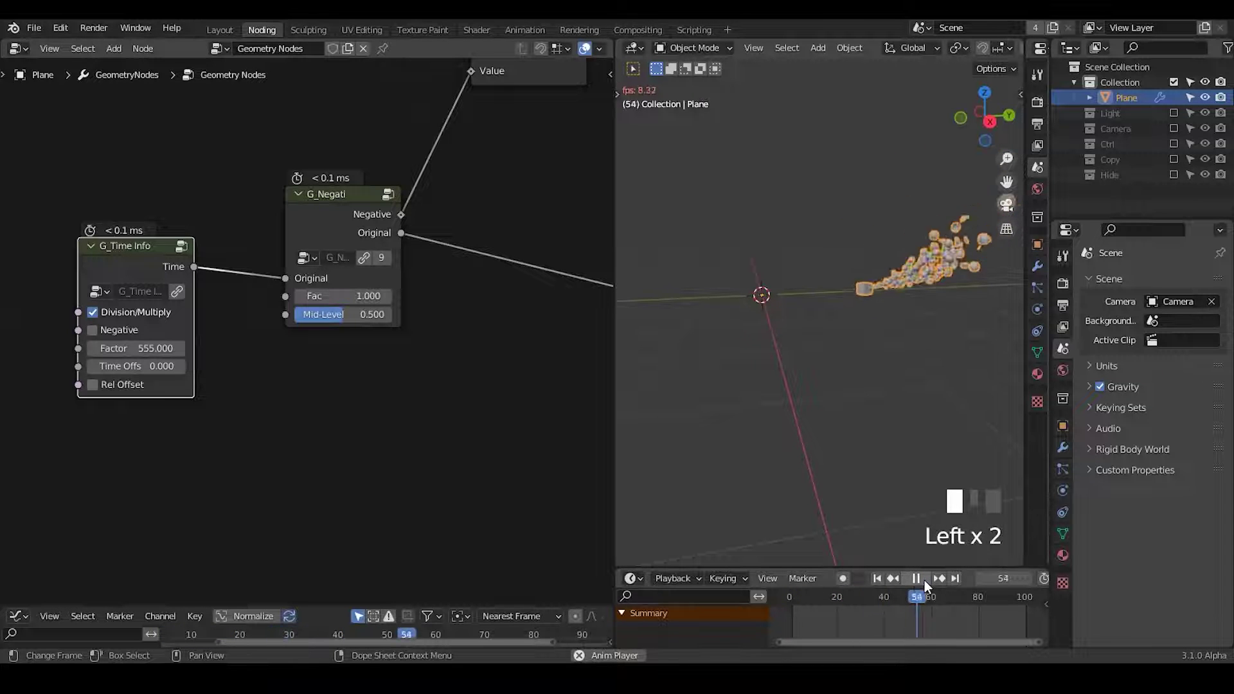
click(924, 580)
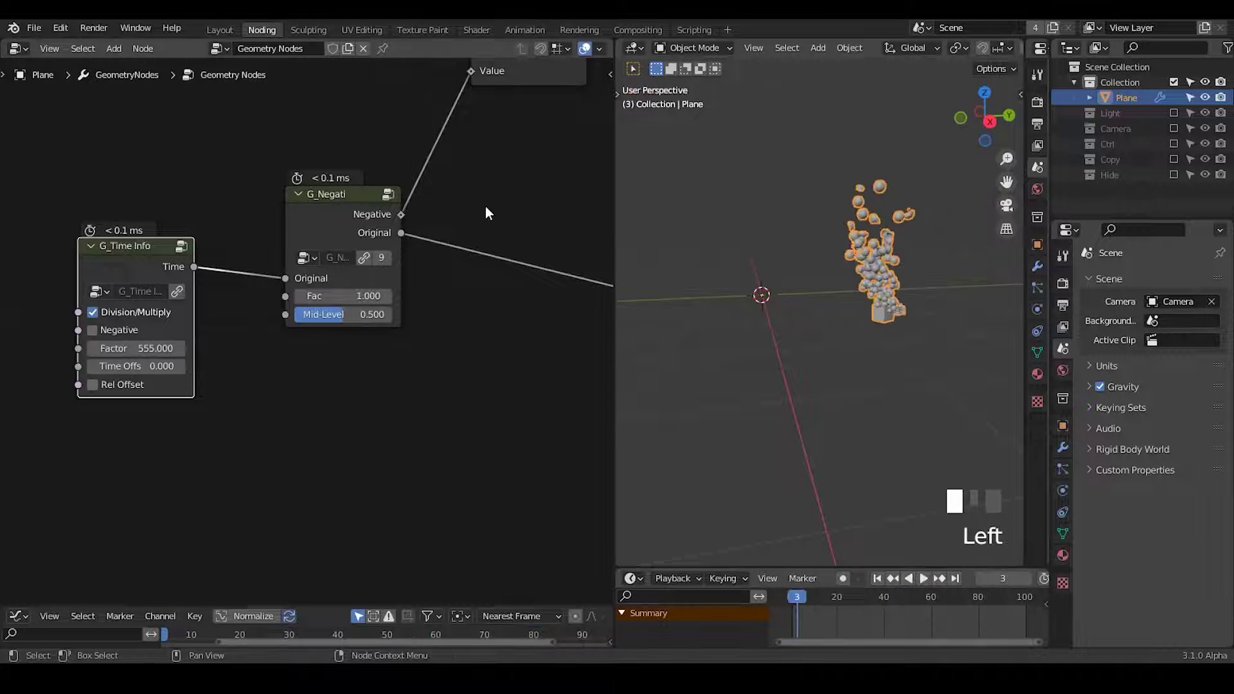
Move the Map Range node up beside the Ico Sphere node and collapse the Equal node
middle_drag(441, 273, 299, 490)
middle_drag(443, 315, 0, 309)
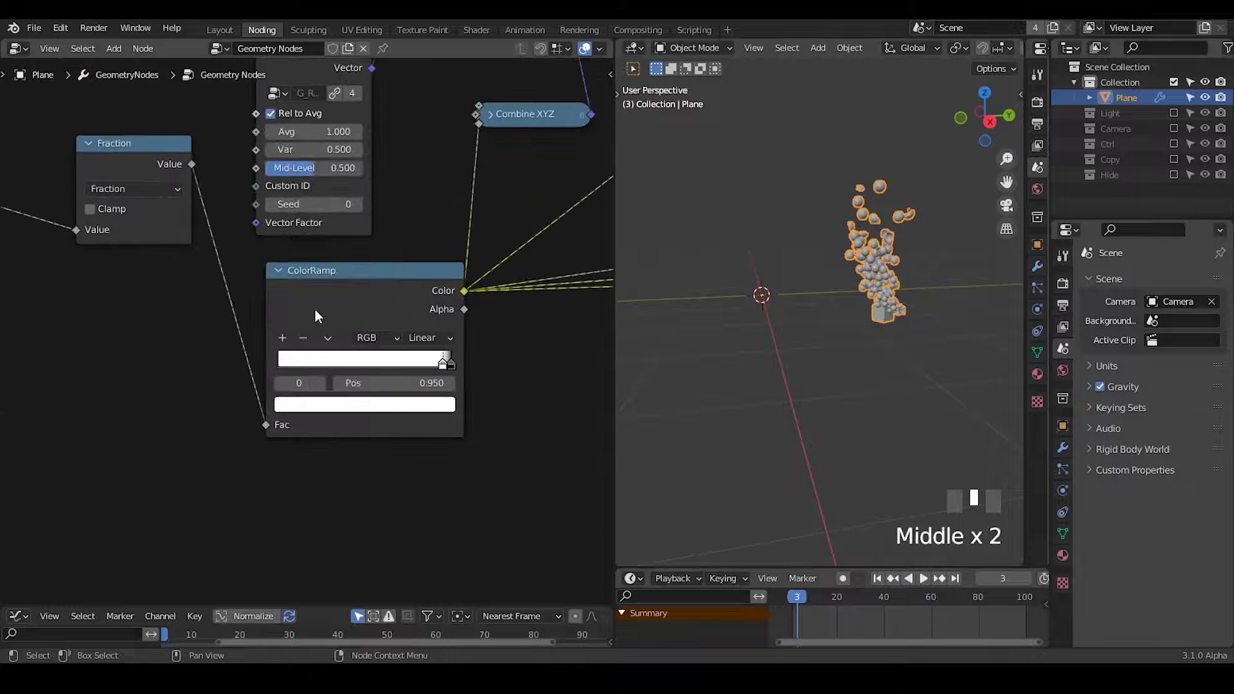
middle_drag(317, 281, 264, 291)
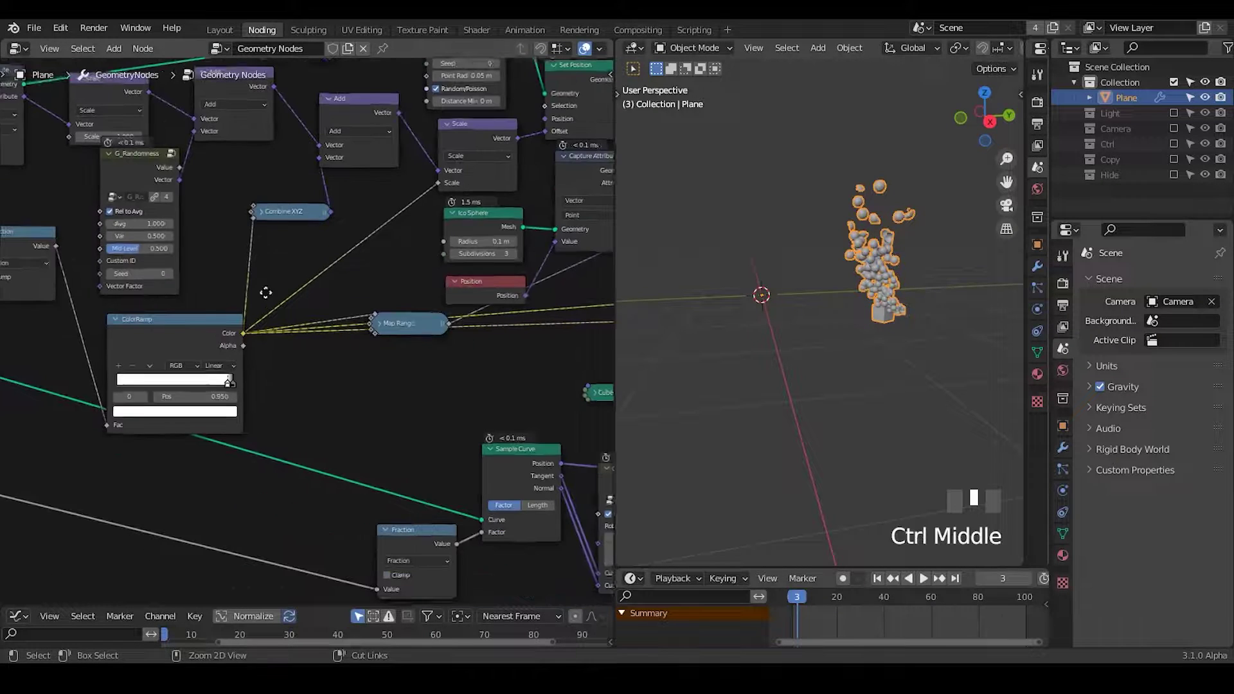
drag(407, 322, 396, 270)
middle_drag(486, 297, 281, 301)
ctrl+middle_drag(414, 294, 473, 272)
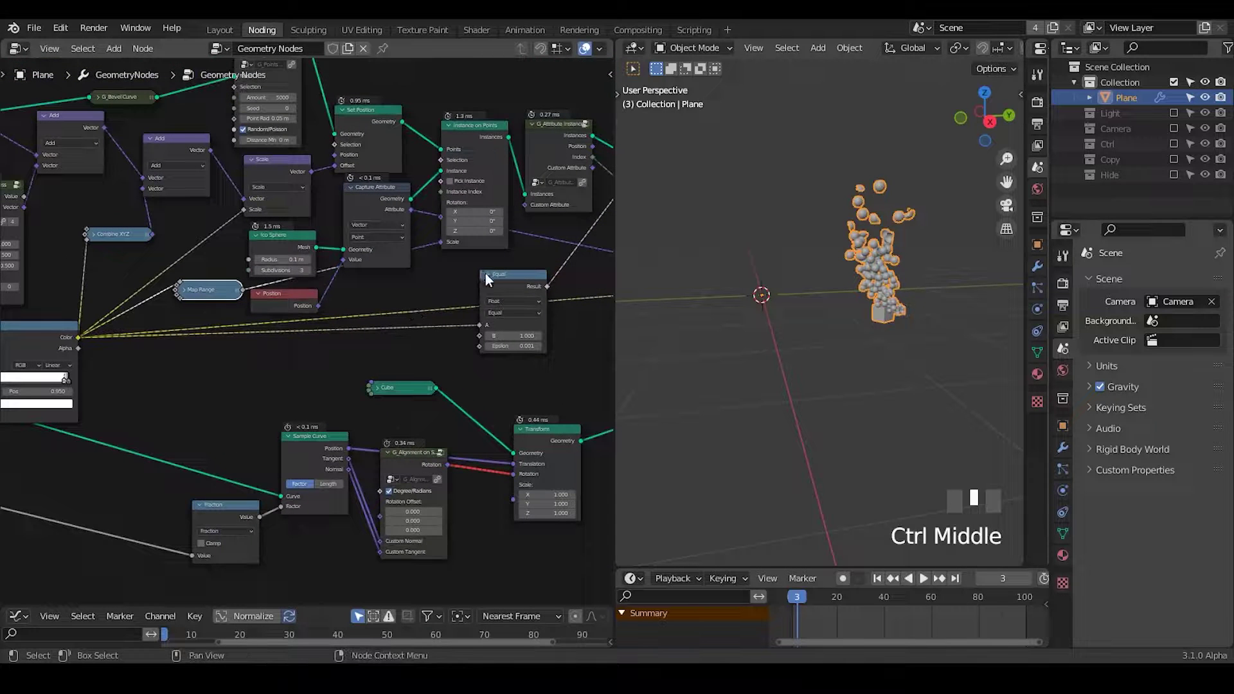
click(485, 273)
middle_drag(443, 318, 400, 323)
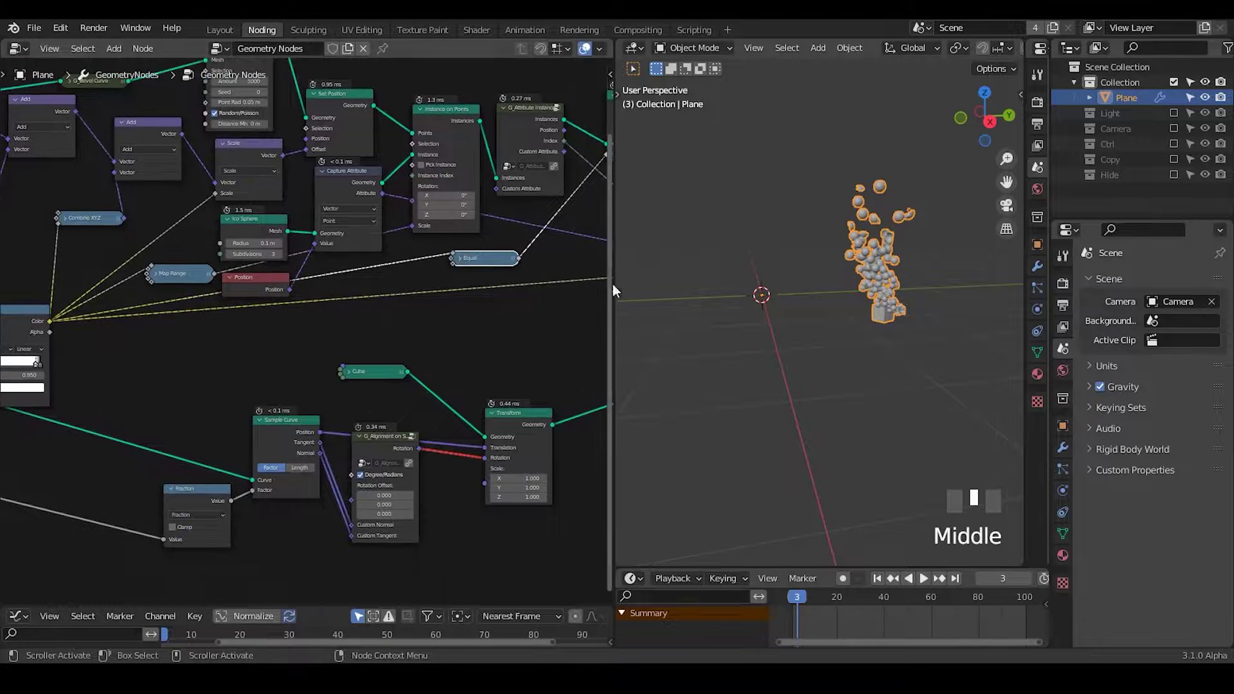
Widen the node editor and move the Sample Curve, alignment and Transform node group further down
drag(615, 285, 723, 271)
middle_drag(607, 377, 616, 327)
drag(627, 292, 229, 544)
key(g)
click(257, 570)
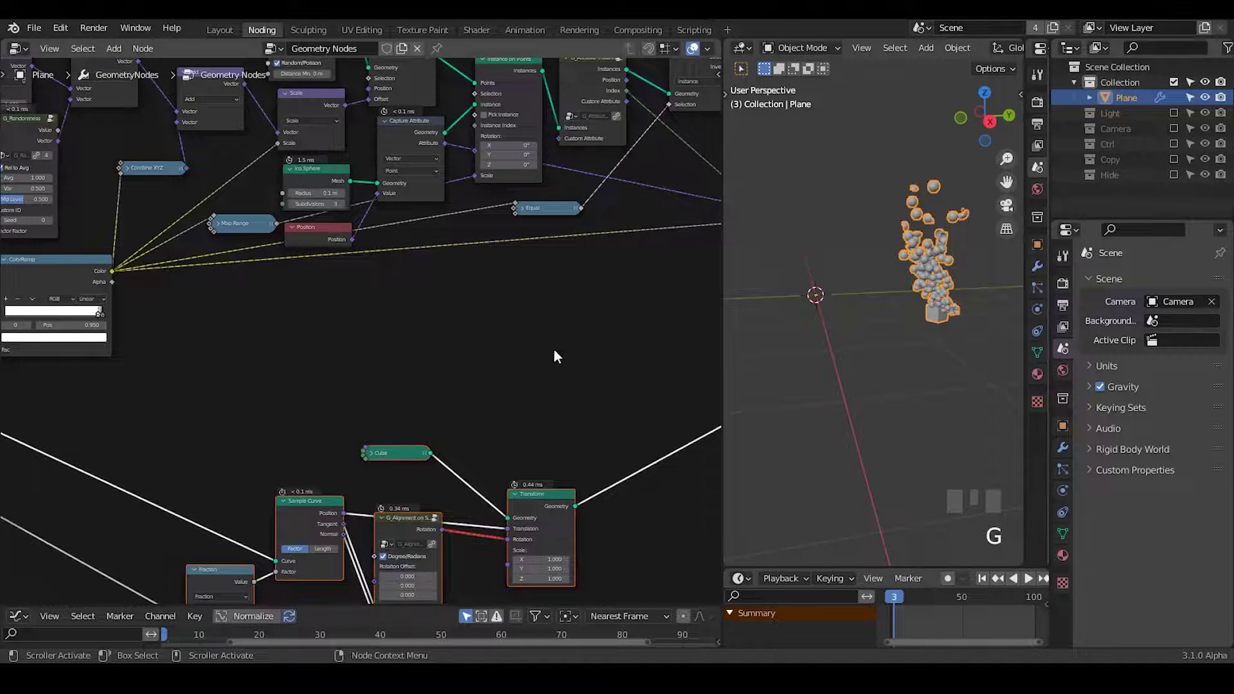
Add a Float Curve node in the free space beside the ColorRamp and shift the ColorRamp down next to it
middle_drag(579, 337, 430, 342)
middle_drag(360, 319, 499, 313)
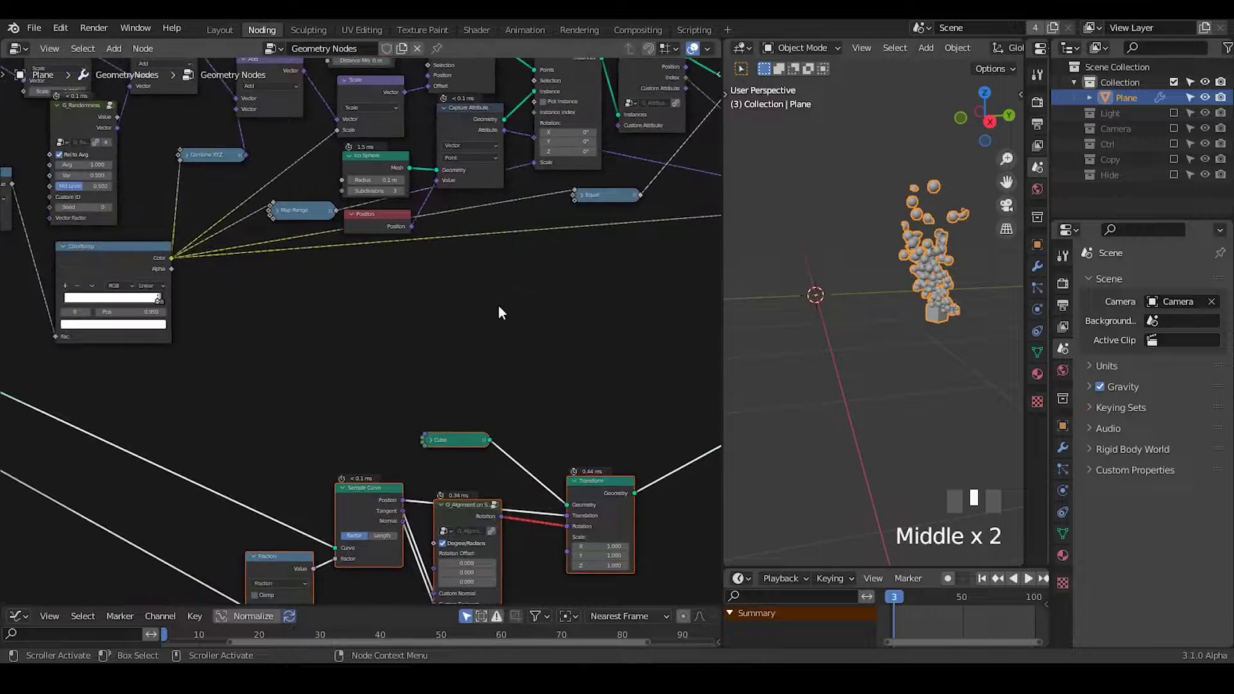
key(ctrl+a)
text(f)
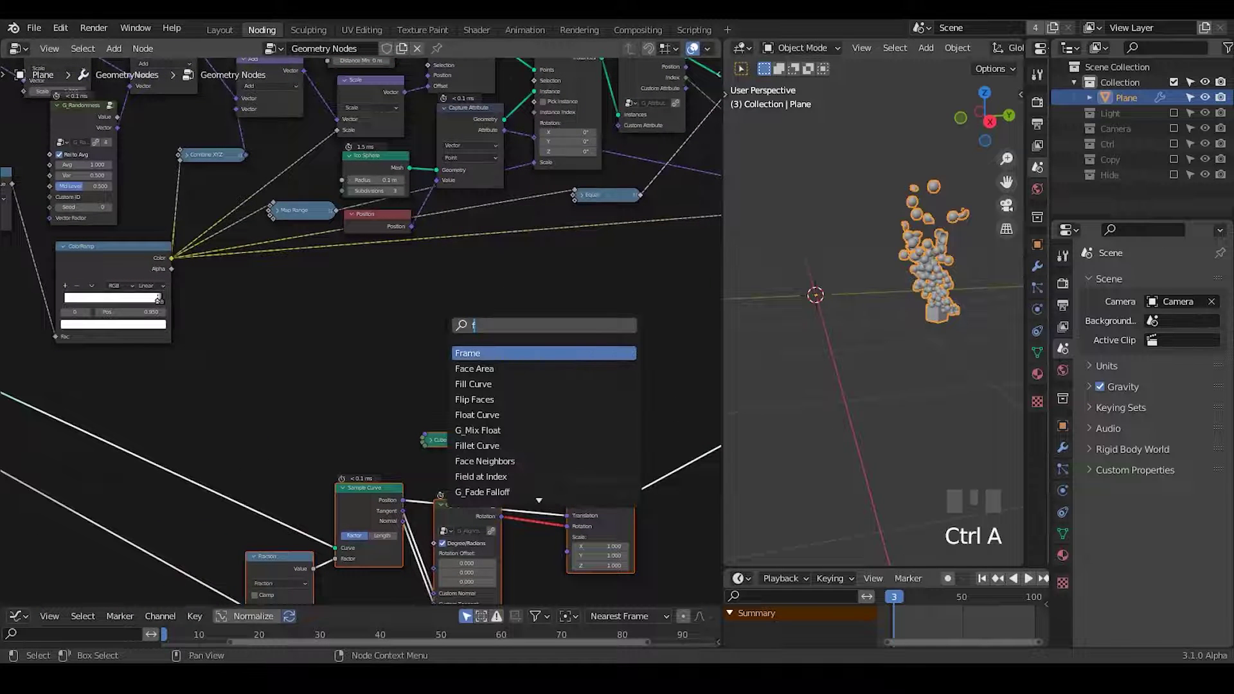
text(loat r)
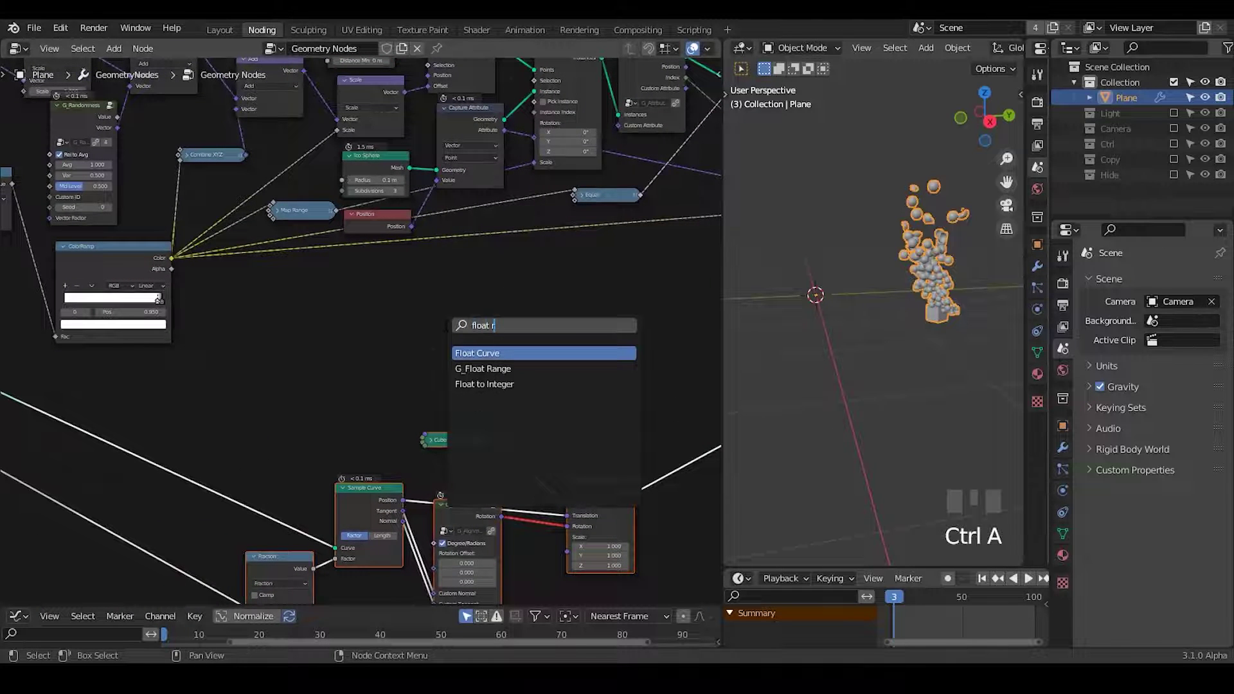
key(Return)
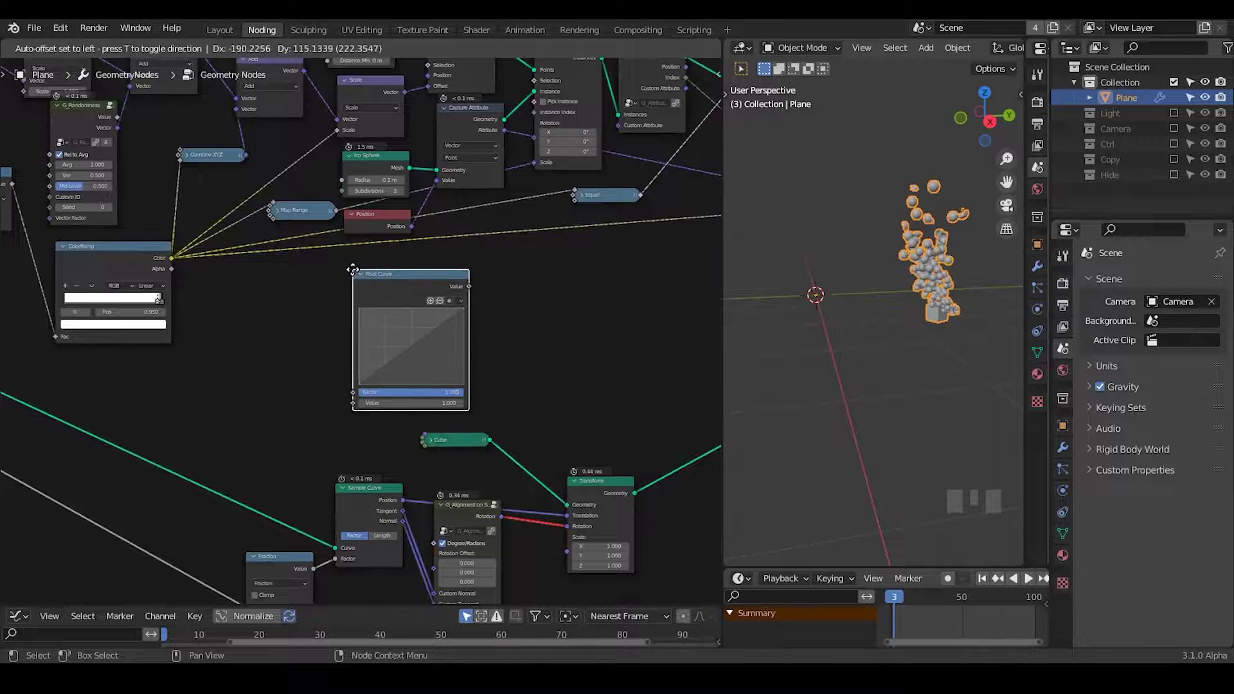
click(205, 279)
middle_drag(123, 296, 209, 335)
drag(193, 308, 179, 337)
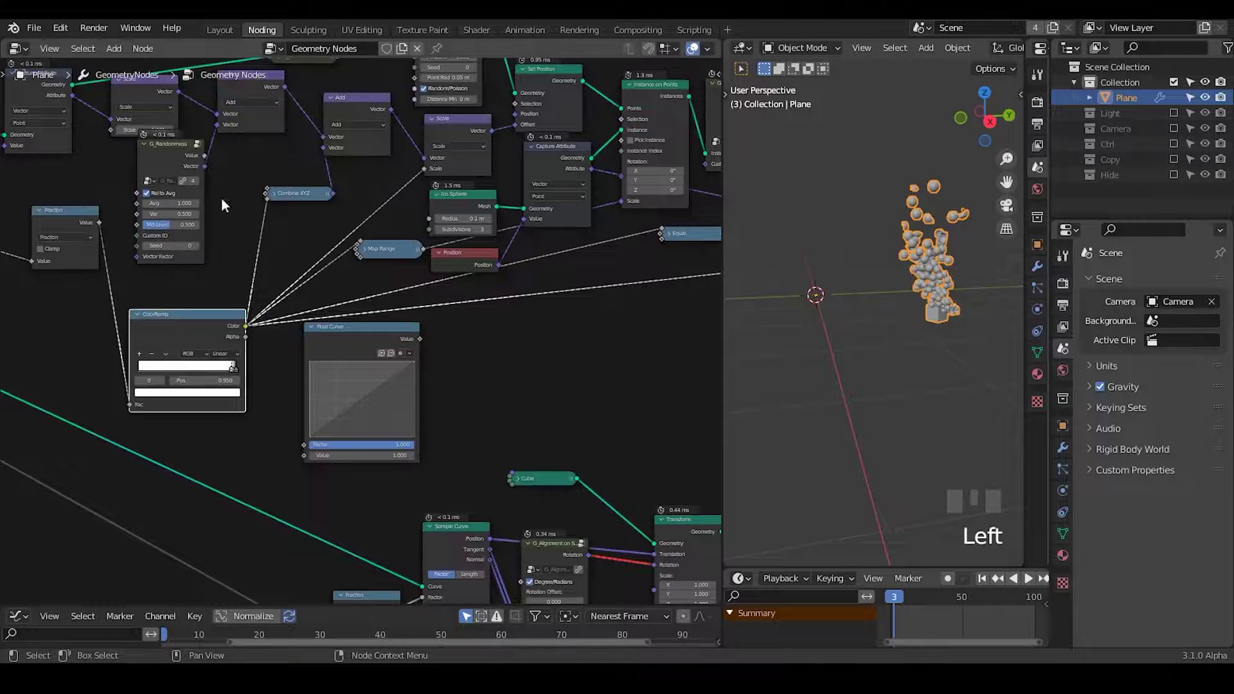
Move the chain of nodes at the start of the tree closer to the remaining nodes and deselect it
middle_drag(184, 305, 328, 353)
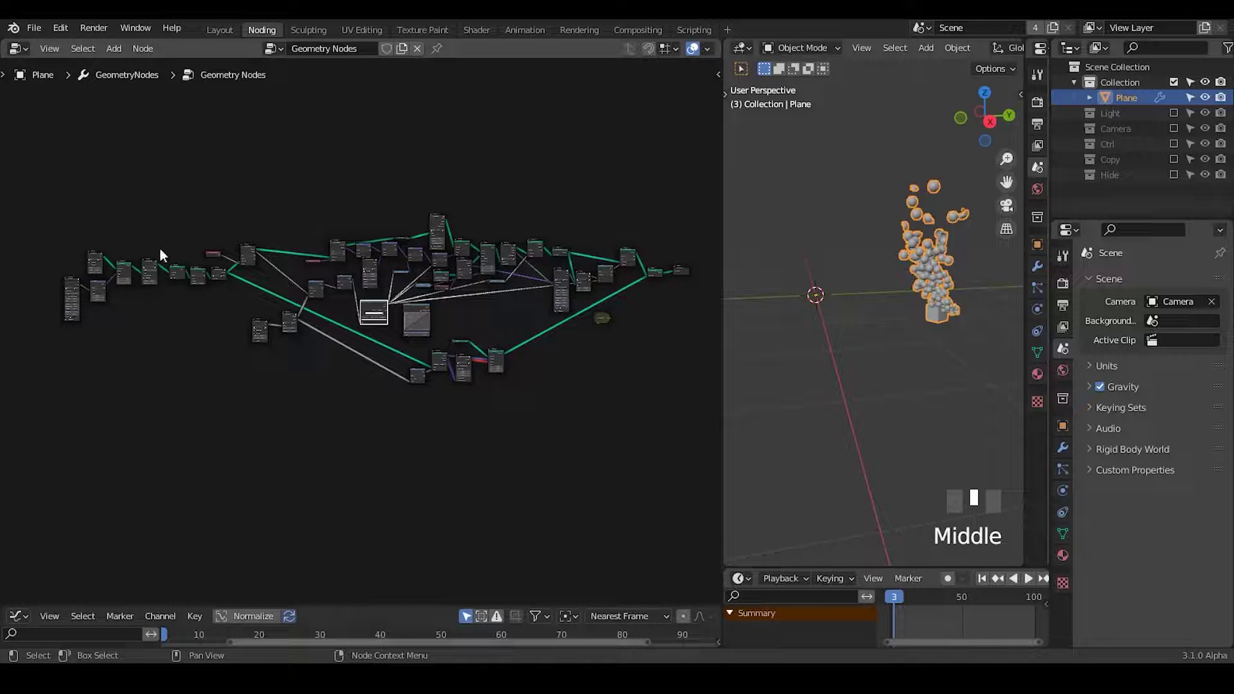
drag(263, 186, 121, 258)
drag(51, 288, 51, 288)
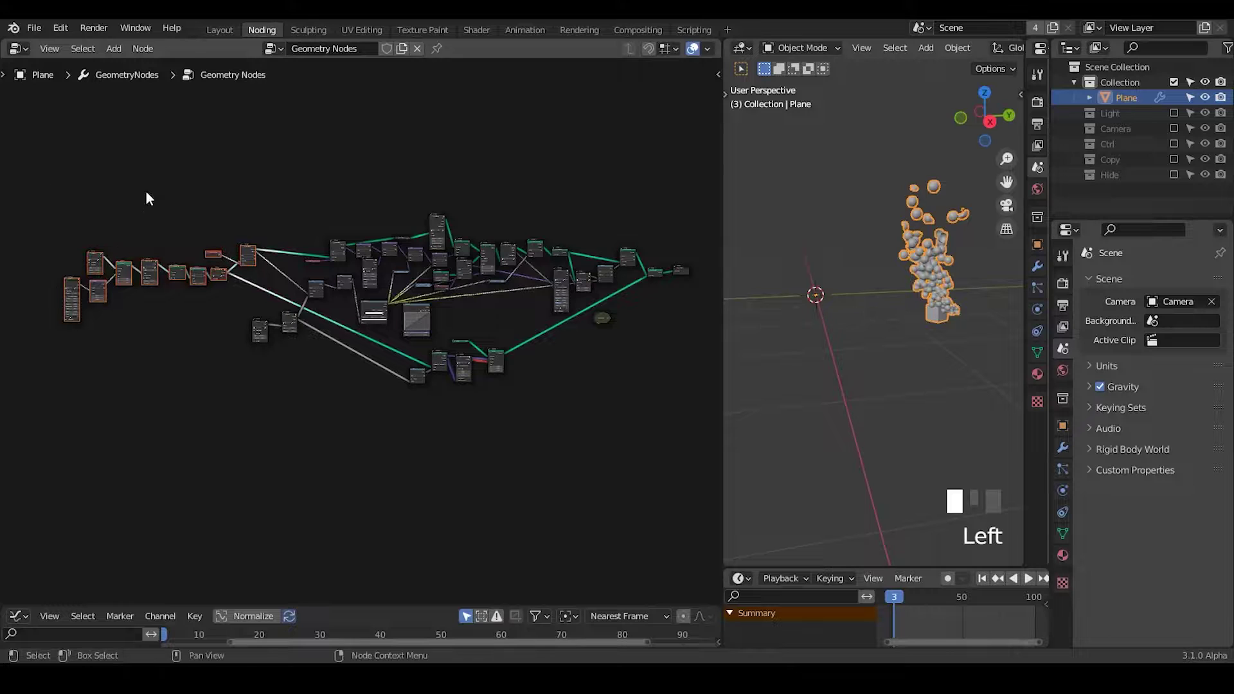
key(g)
click(187, 194)
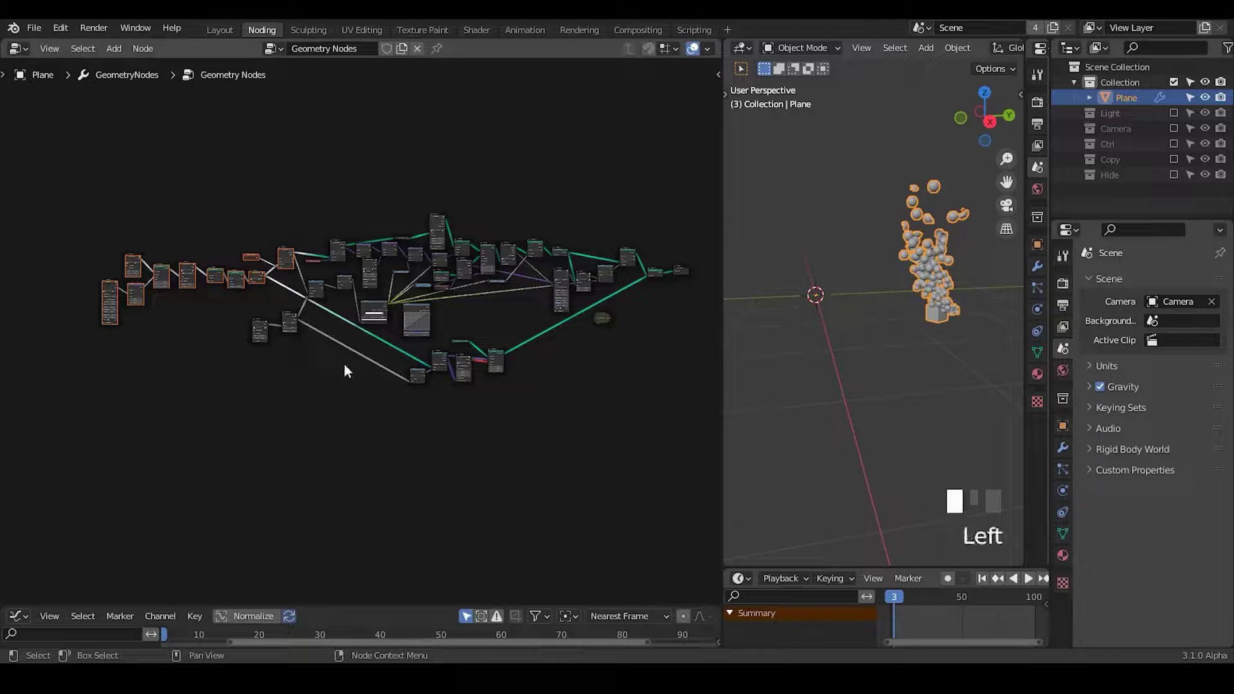
click(344, 364)
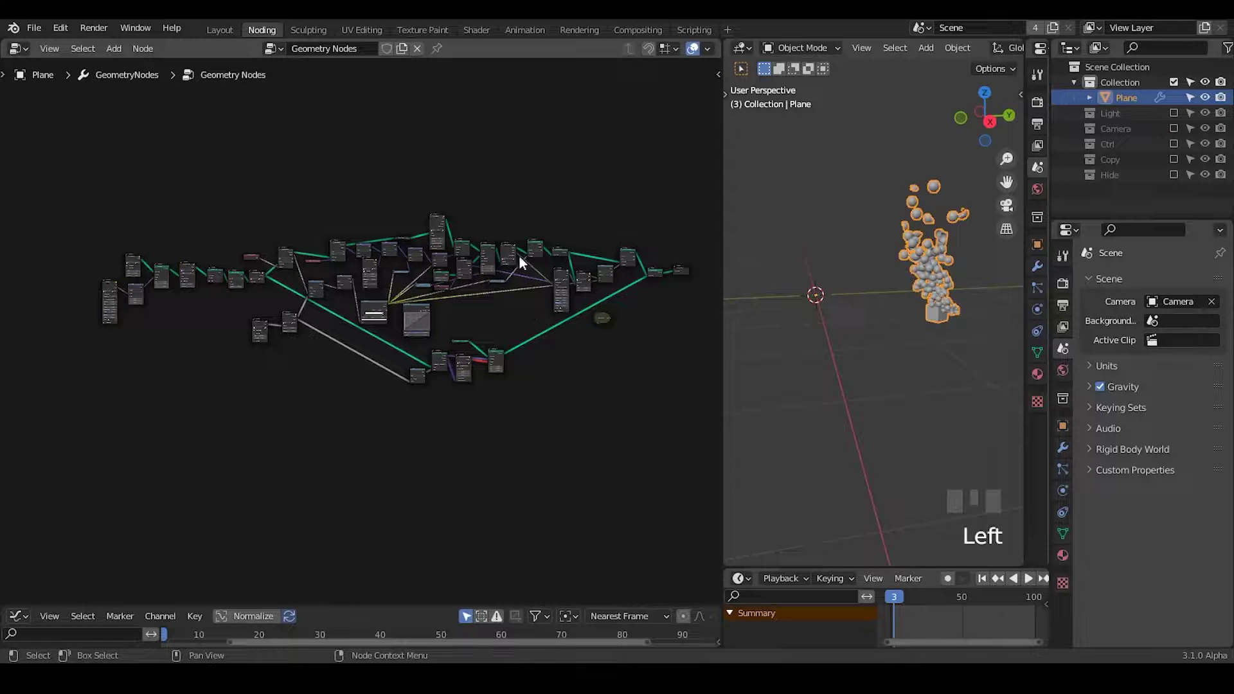